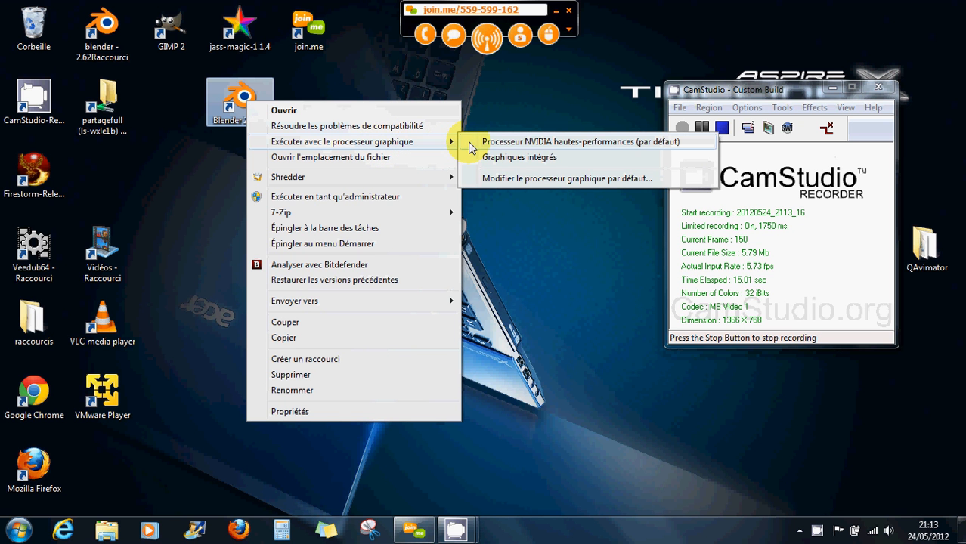
# Launch Blender 2.63 on the NVIDIA high-performance processor and hide the join.me toolbar.
pyautogui.click(515, 142)
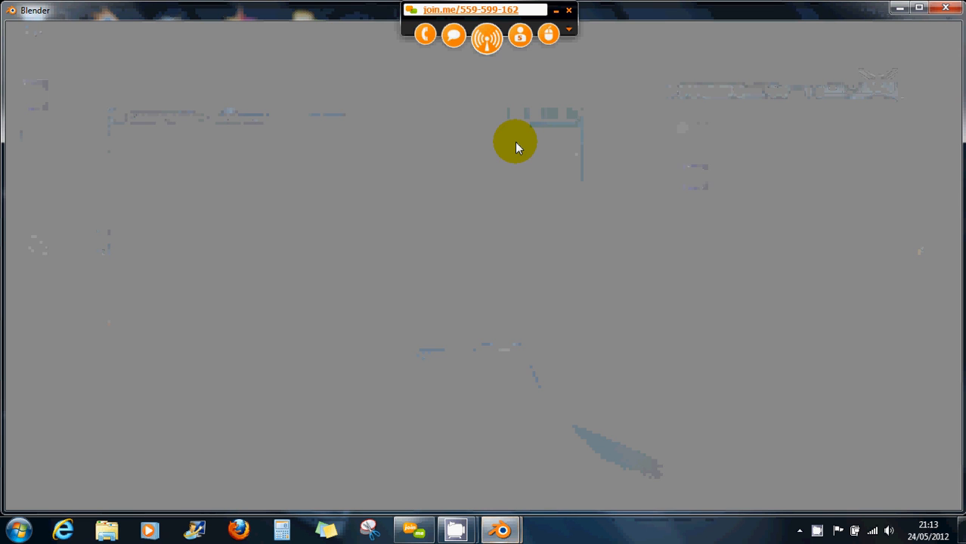
pyautogui.click(556, 11)
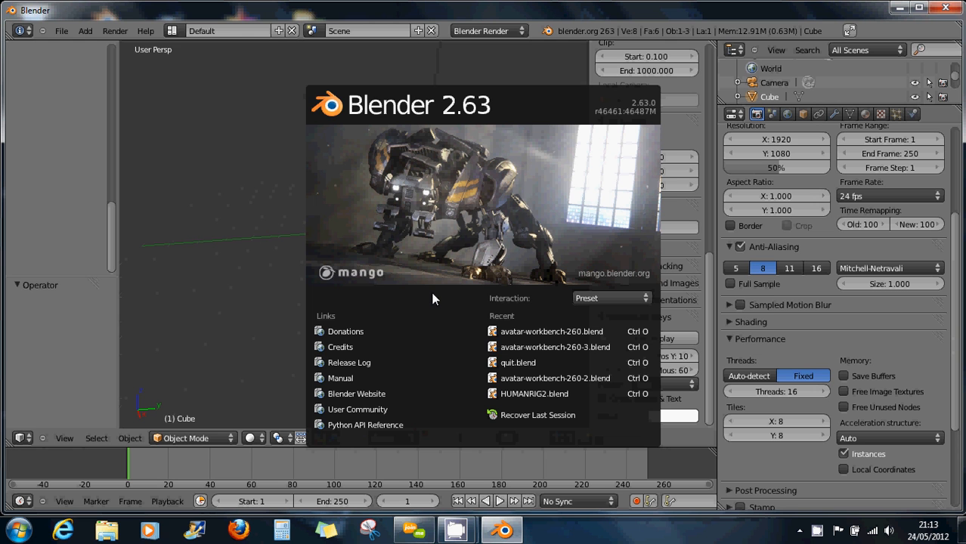
# Dismiss the splash screen and orbit the view to see the default cube from above.
pyautogui.click(277, 287)
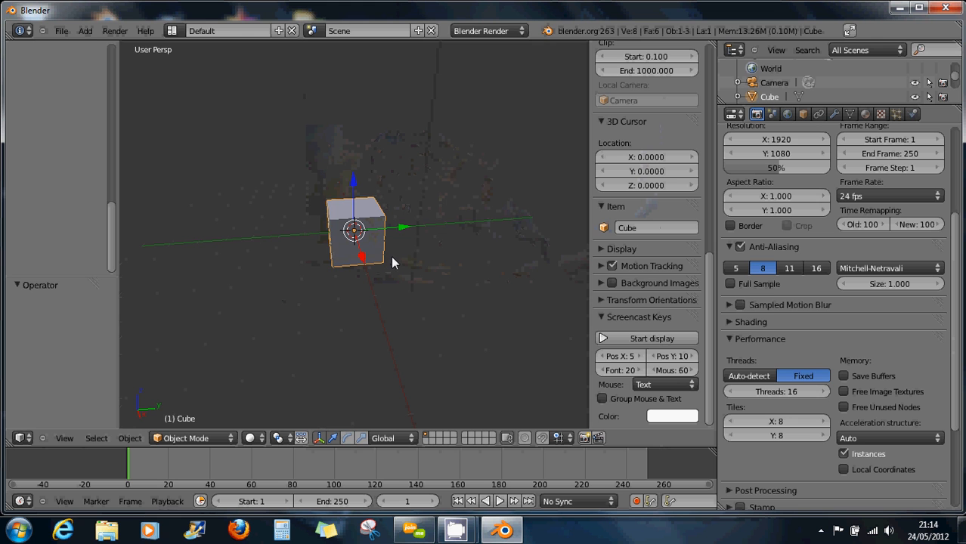
pyautogui.moveTo(379, 284); pyautogui.dragTo(359, 288, button='middle')
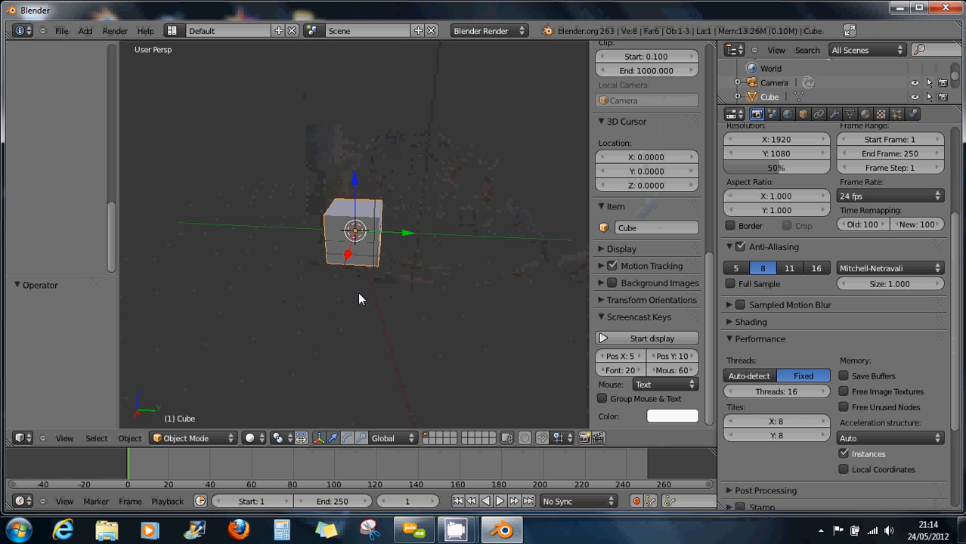
pyautogui.moveTo(359, 299); pyautogui.dragTo(319, 310, button='middle')
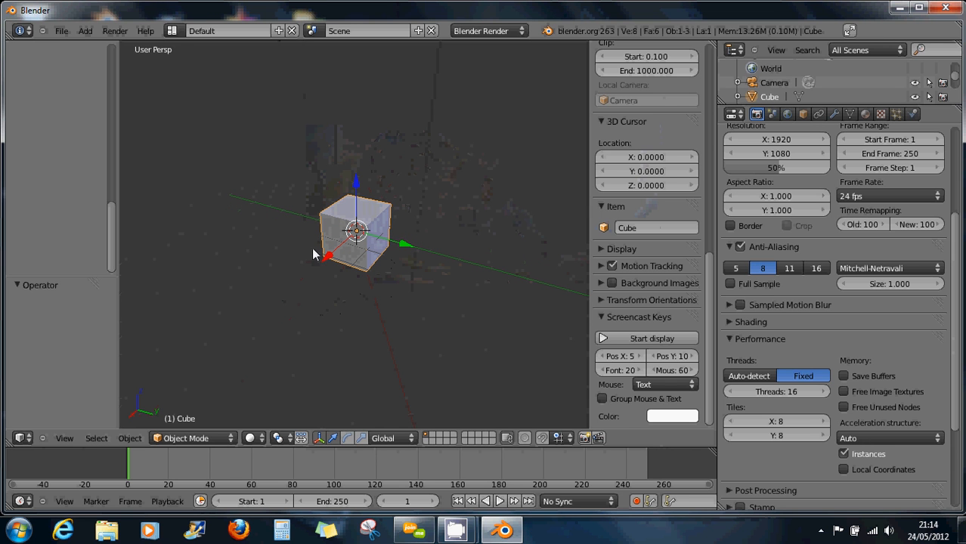
# Open the file browser on the rigging folder with avatar-workbench-260.blend entered.
pyautogui.click(57, 33)
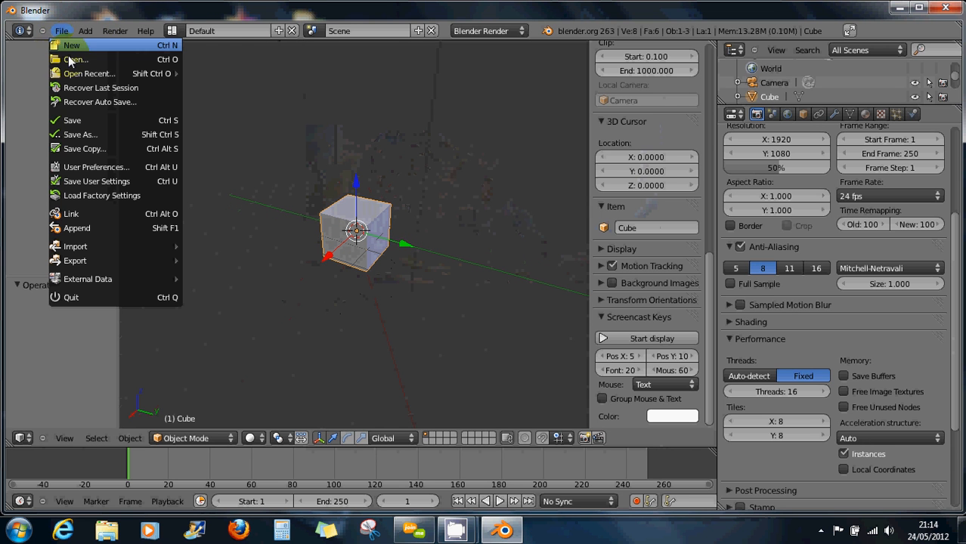
pyautogui.moveTo(78, 76)
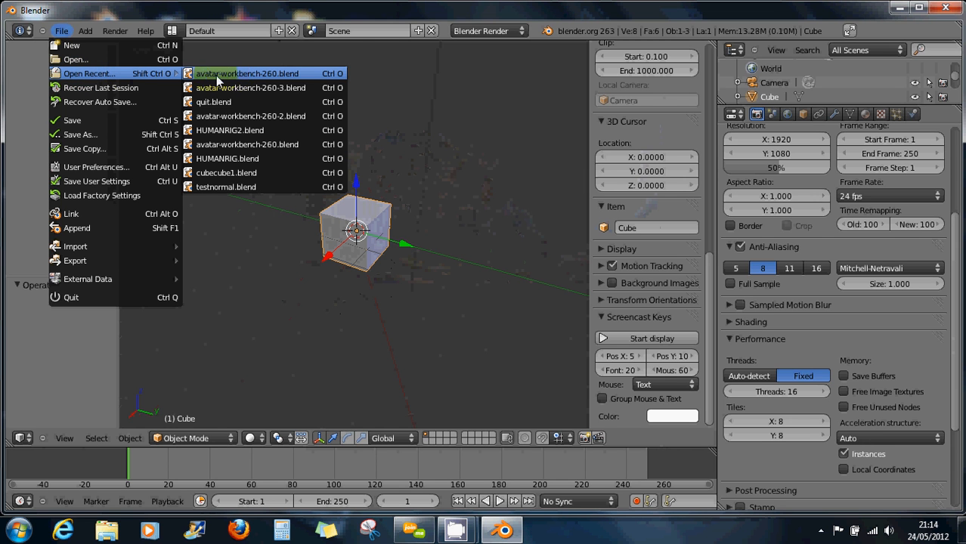
pyautogui.click(143, 58)
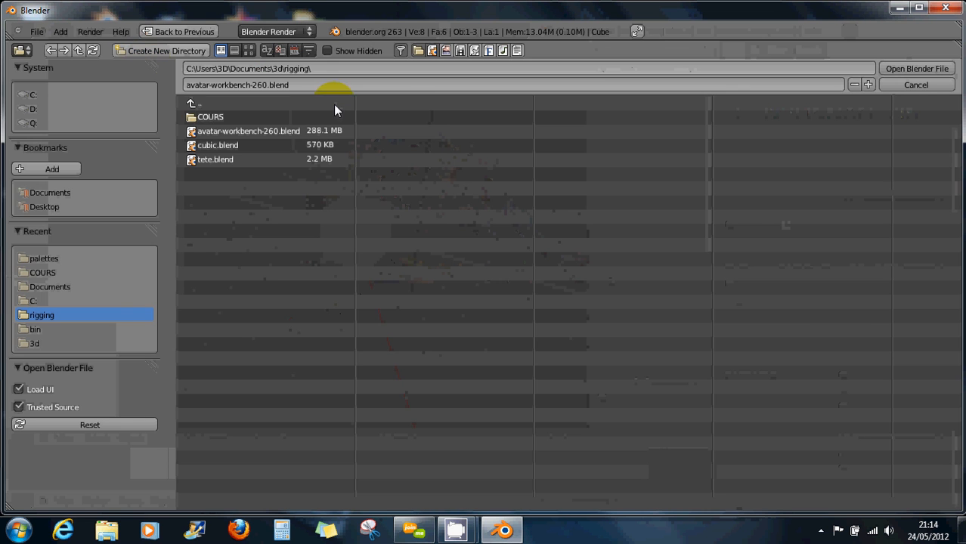
# Open avatar-workbench-260.blend, quit Blender, and bring up the Blender 2.63 shortcut's options.
pyautogui.click(295, 131)
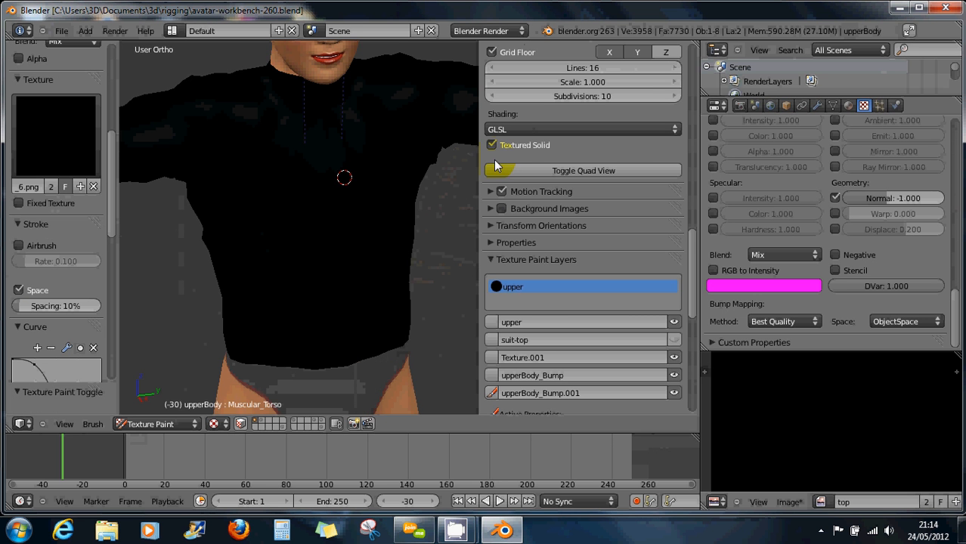
pyautogui.click(940, 9)
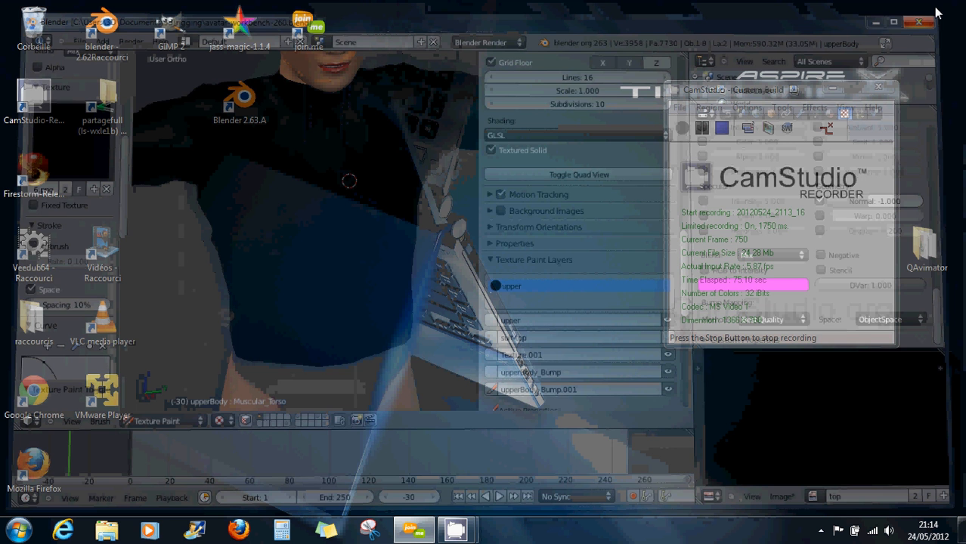
pyautogui.rightClick(245, 103)
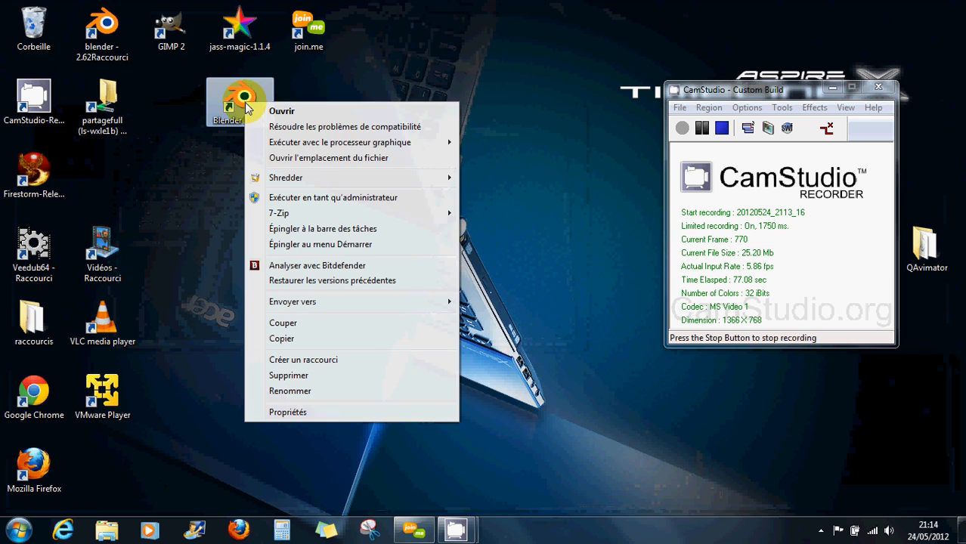
# Relaunch Blender on the integrated graphics (Graphiques intégrés) and dismiss the splash screen.
pyautogui.moveTo(261, 142)
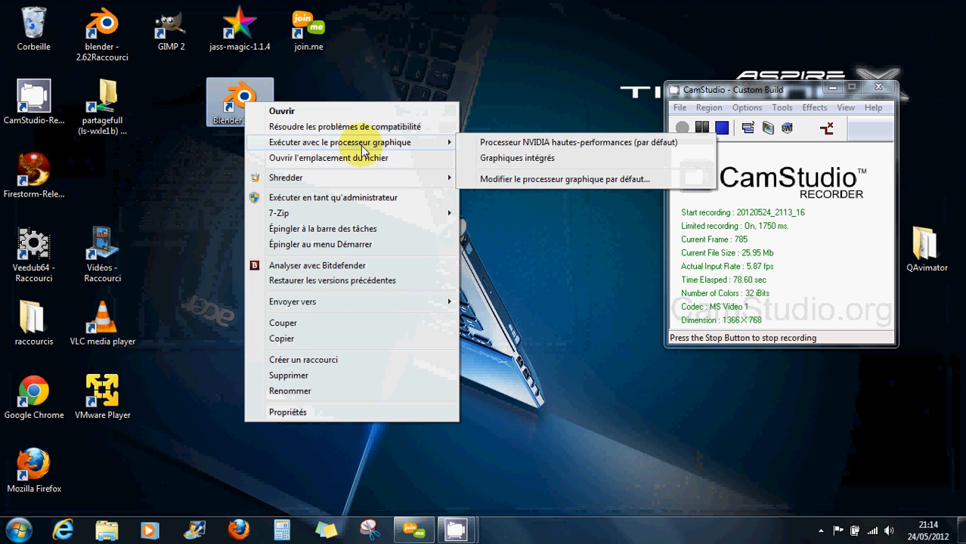
pyautogui.click(529, 142)
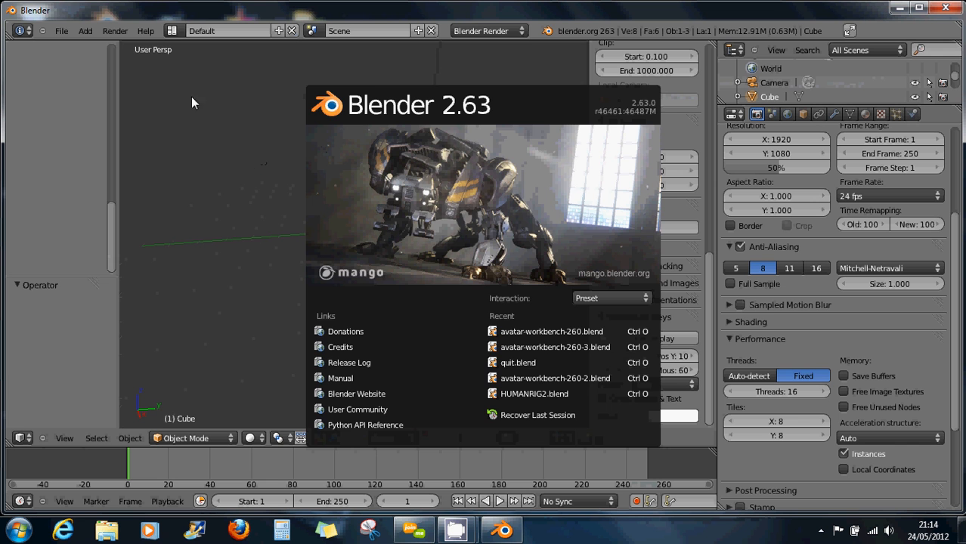
pyautogui.click(65, 29)
# Browse to the Documents folder in the Open file browser, then quit Blender.
pyautogui.click(64, 29)
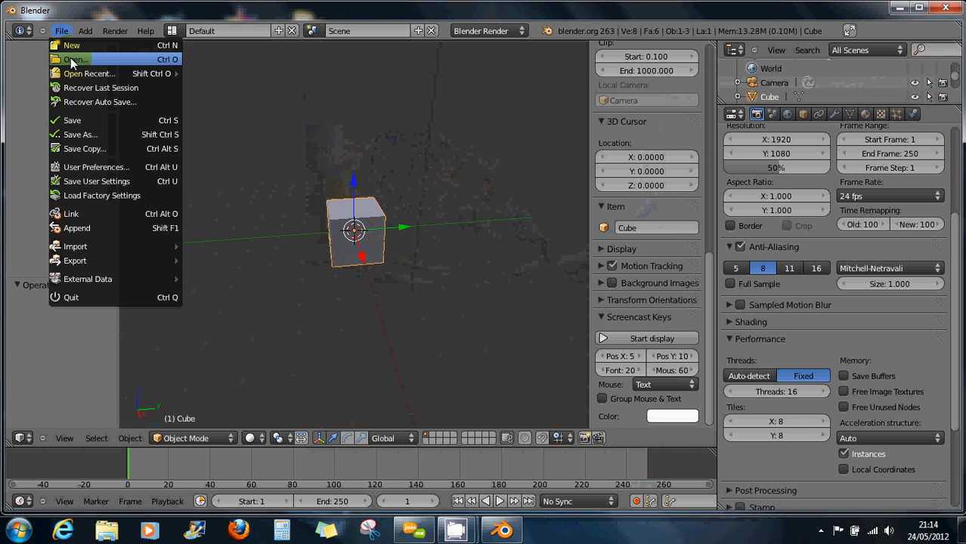
pyautogui.click(70, 59)
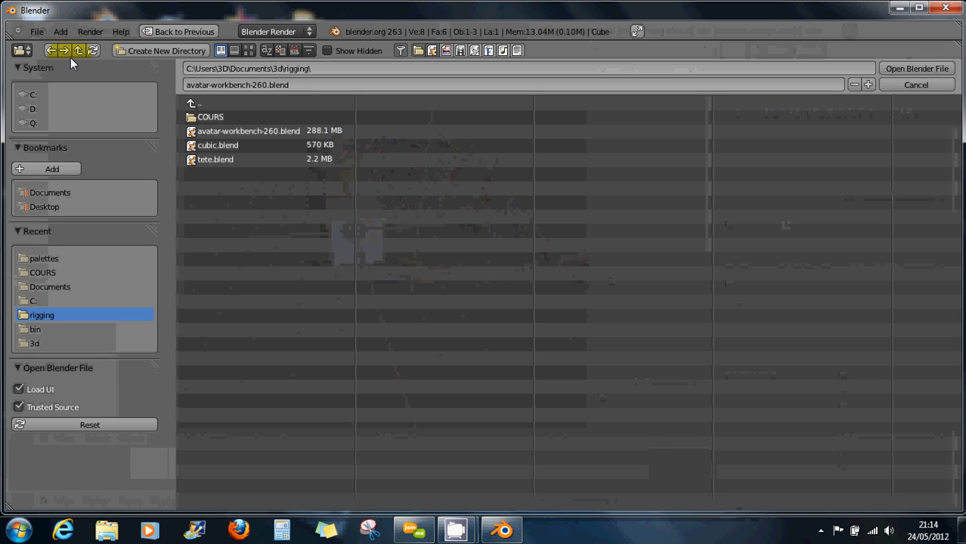
pyautogui.click(60, 285)
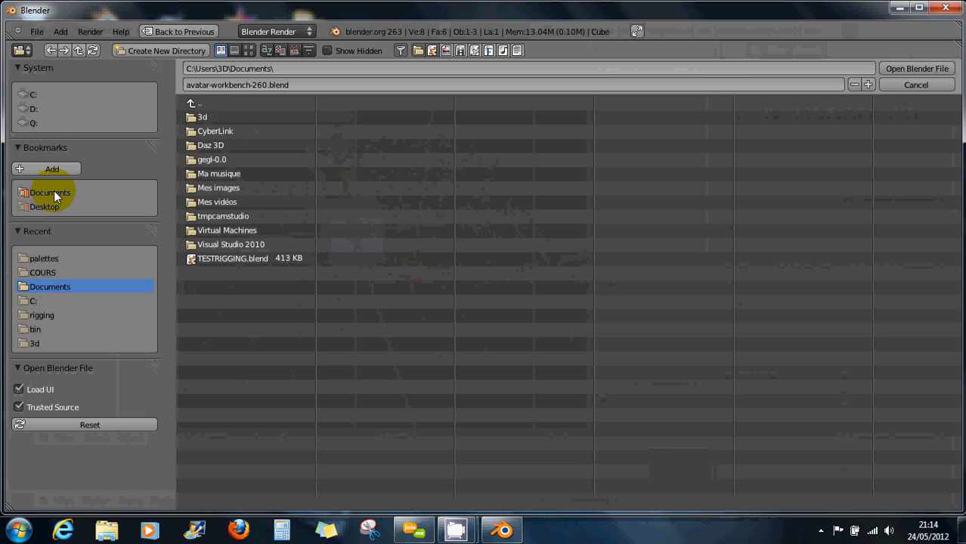
pyautogui.click(945, 8)
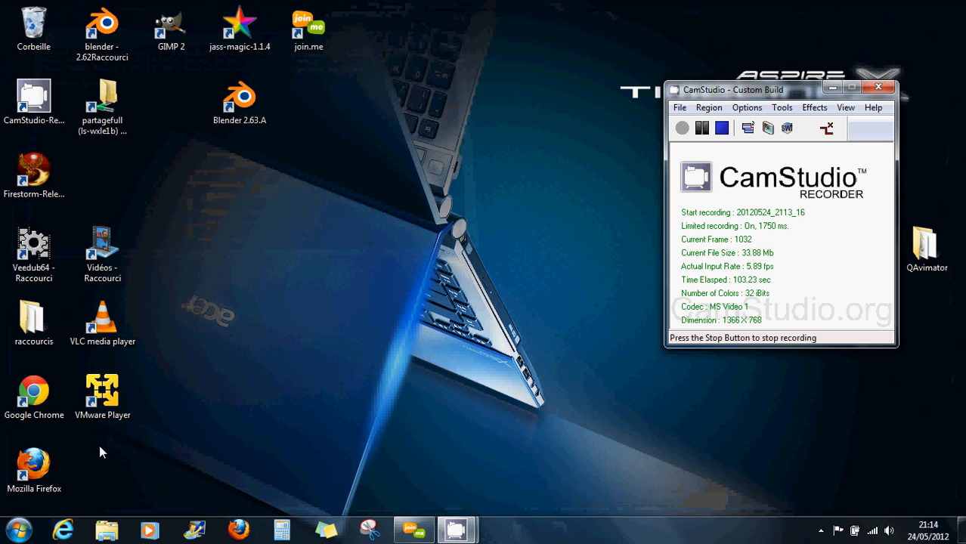
pyautogui.click(107, 531)
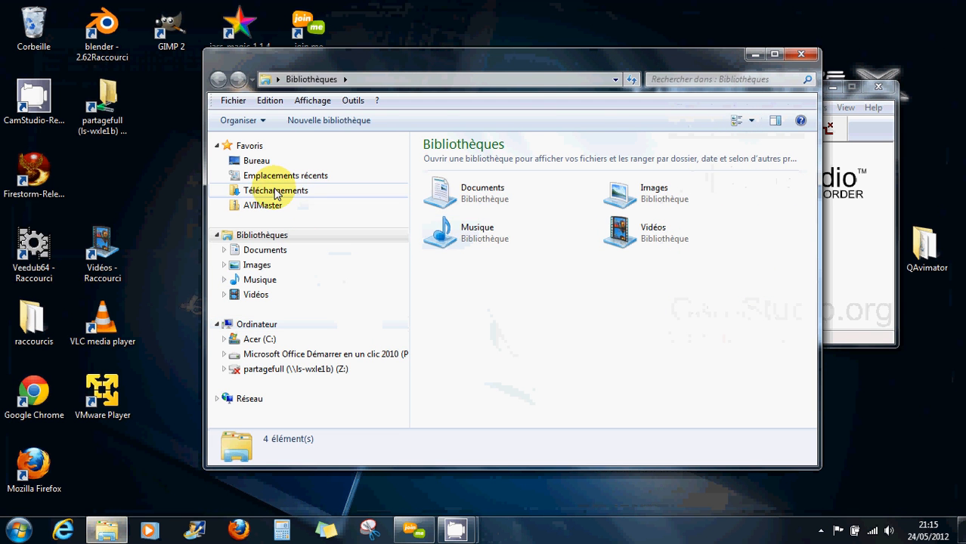
pyautogui.click(250, 190)
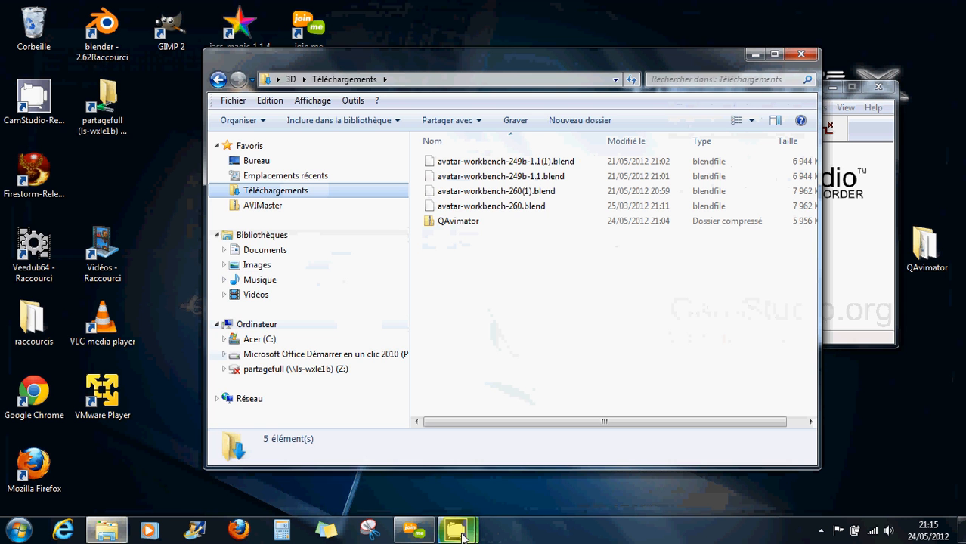
pyautogui.click(801, 54)
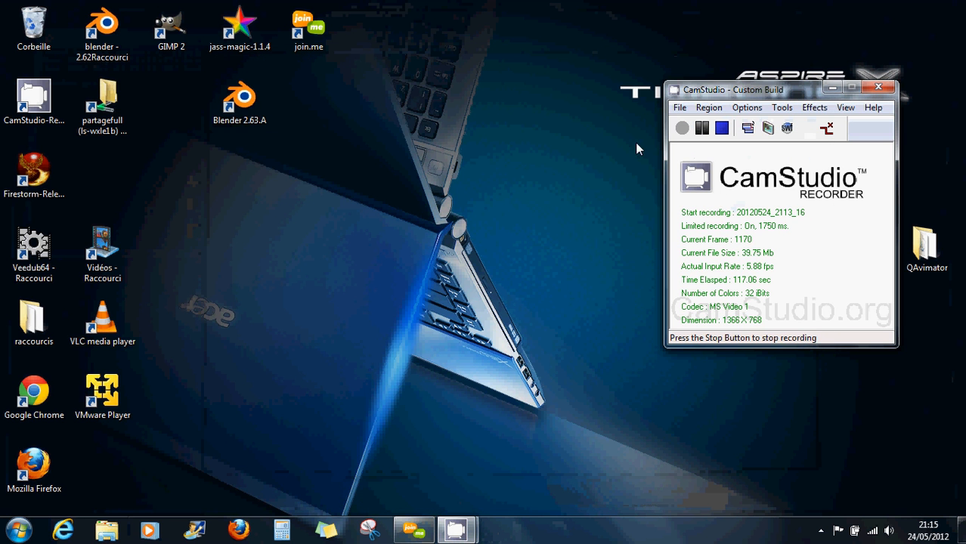
# Relaunch Blender 2.63 with Processeur NVIDIA hautes-performances and dismiss its splash screen.
pyautogui.rightClick(242, 101)
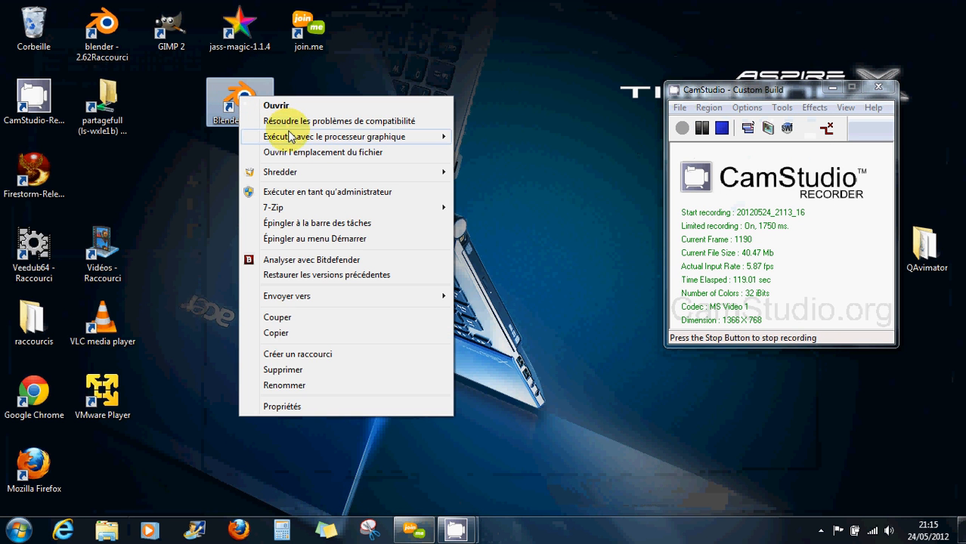
pyautogui.moveTo(382, 144)
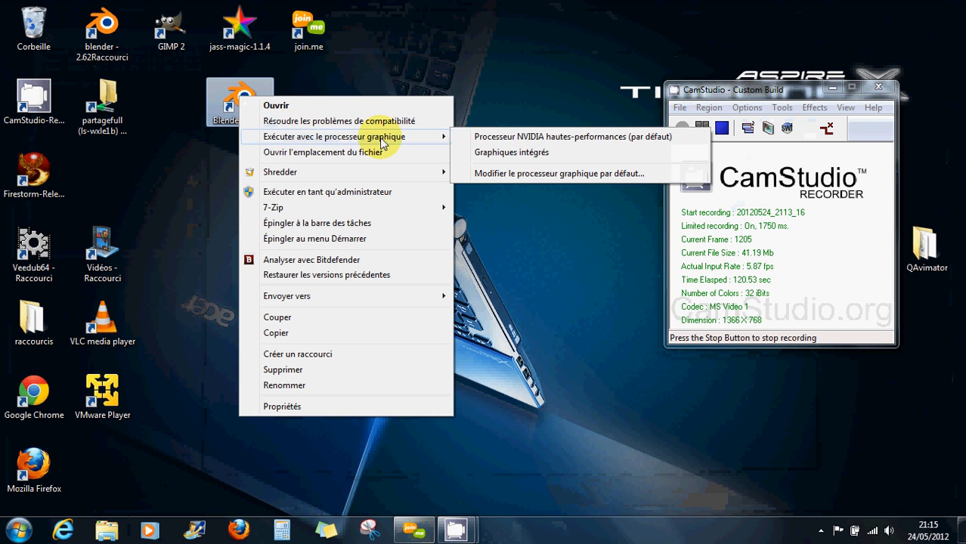
pyautogui.click(498, 136)
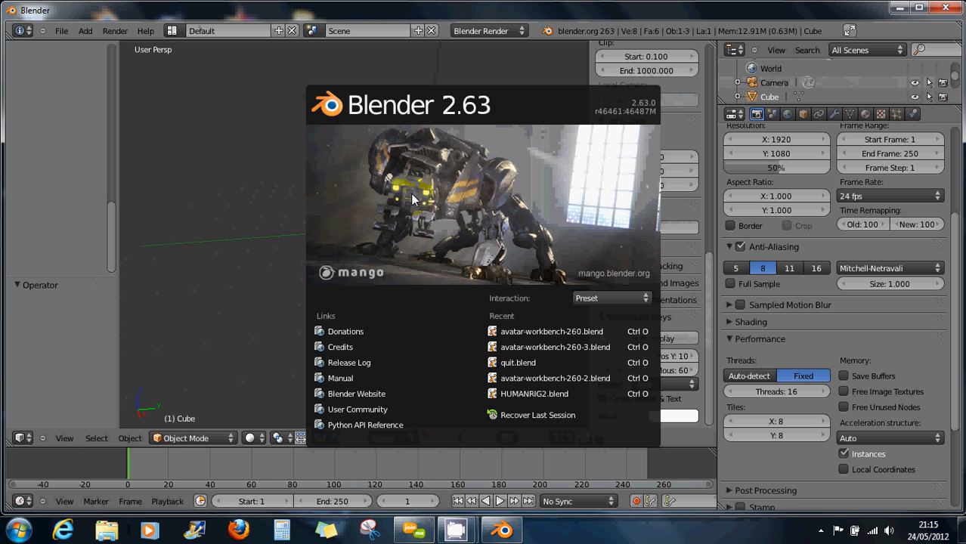
pyautogui.click(282, 239)
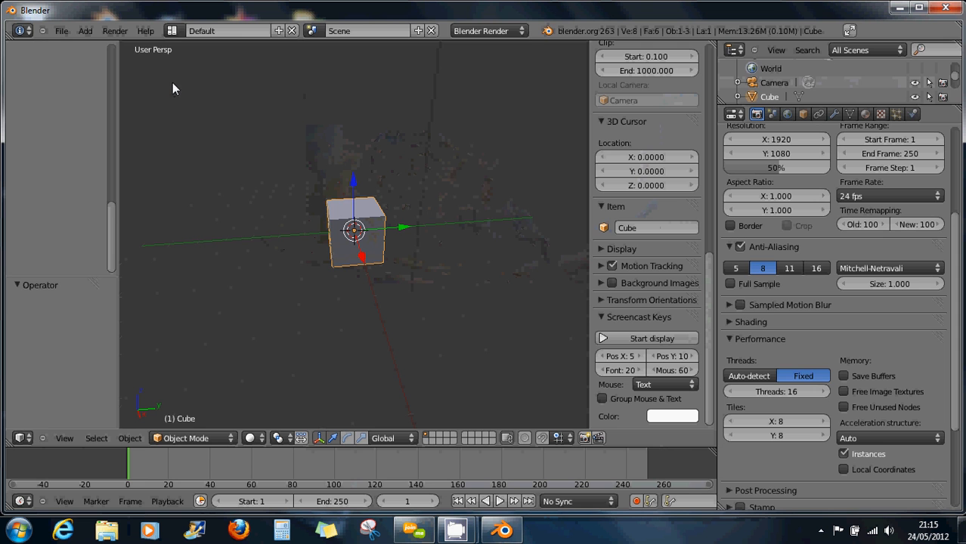
pyautogui.click(68, 30)
# Look through the Documents, 3d and Desktop folders for .blend files, then quit Blender.
pyautogui.click(74, 58)
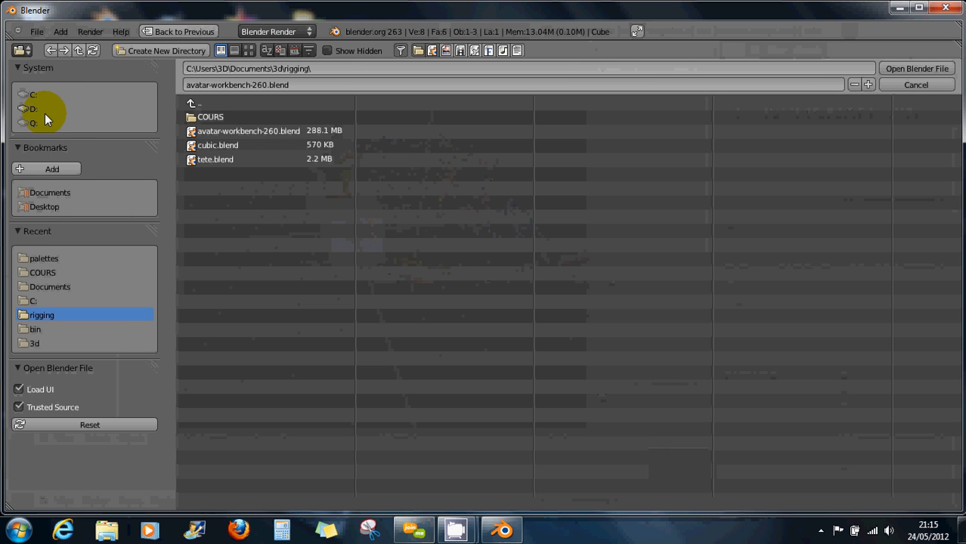
pyautogui.click(41, 192)
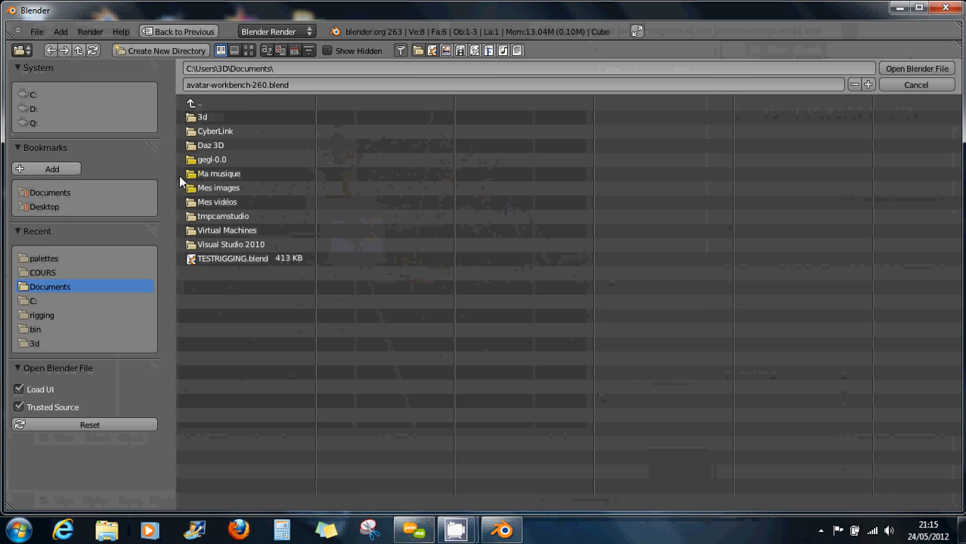
pyautogui.click(200, 117)
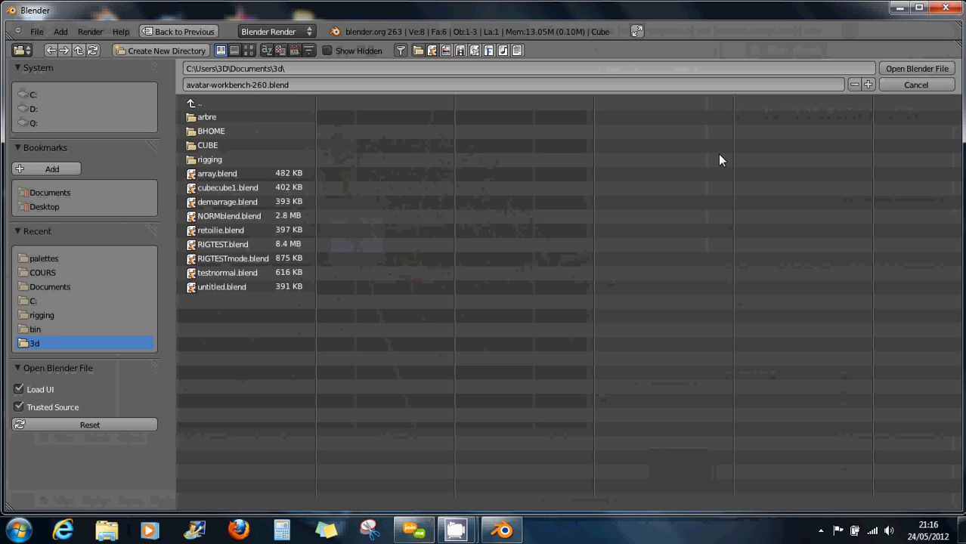
pyautogui.click(36, 193)
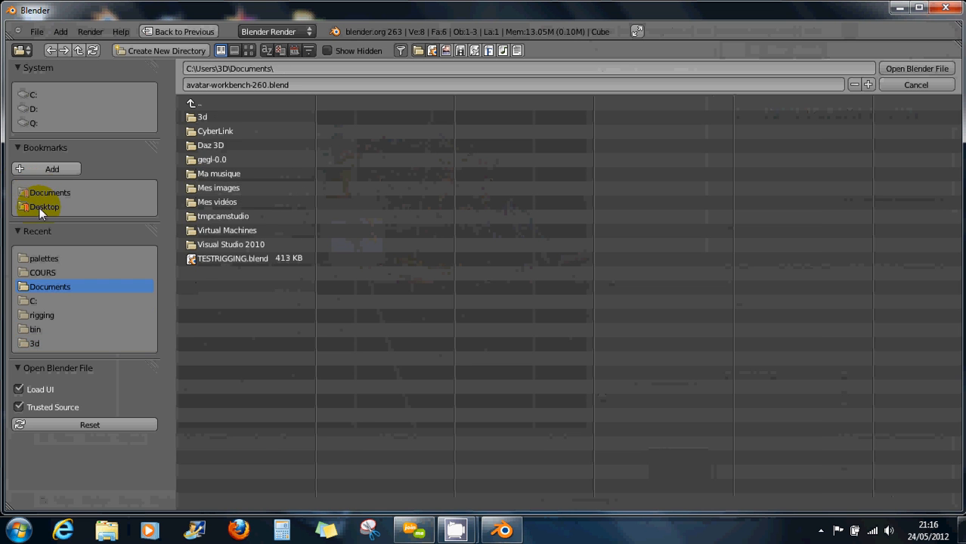
pyautogui.click(39, 207)
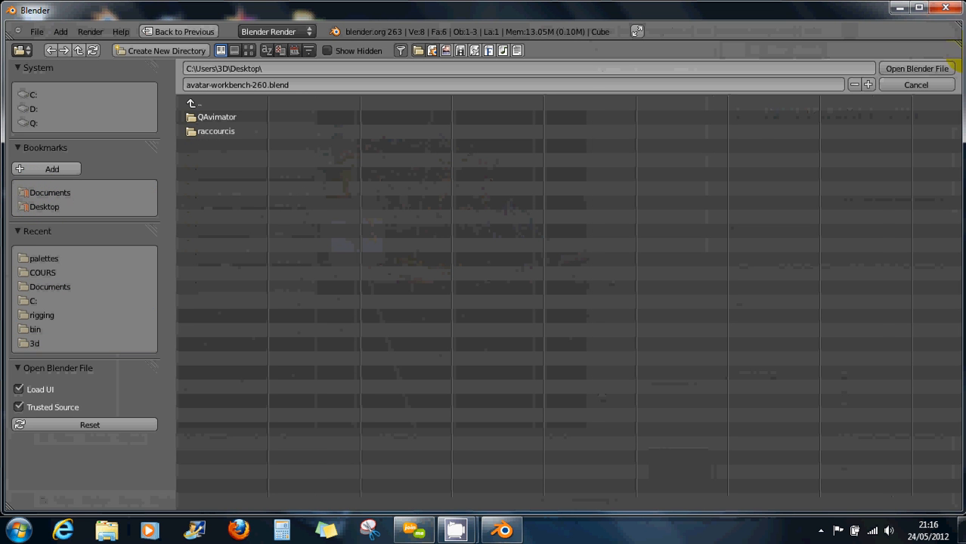
pyautogui.click(946, 7)
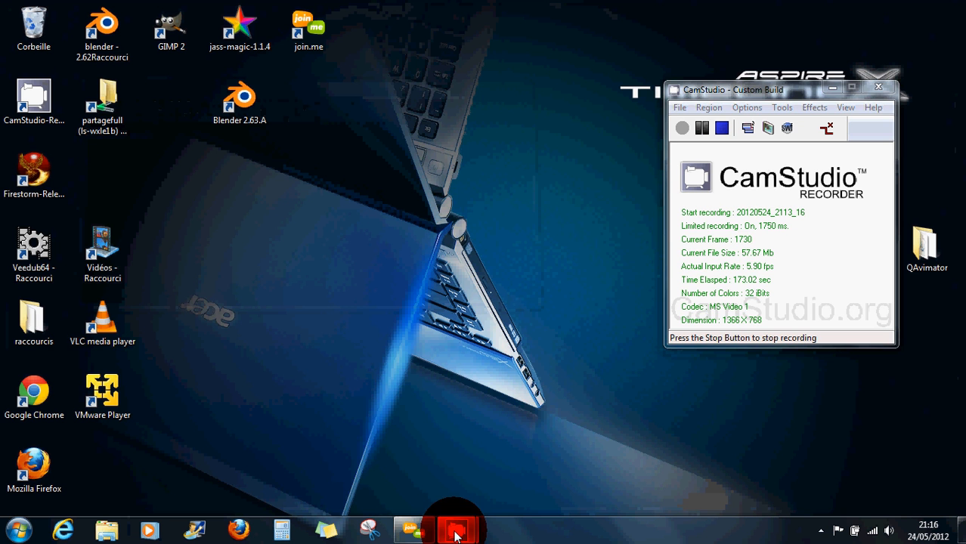
# Copy avatar-workbench-260.blend from the Téléchargements folder in Explorer.
pyautogui.moveTo(455, 534)
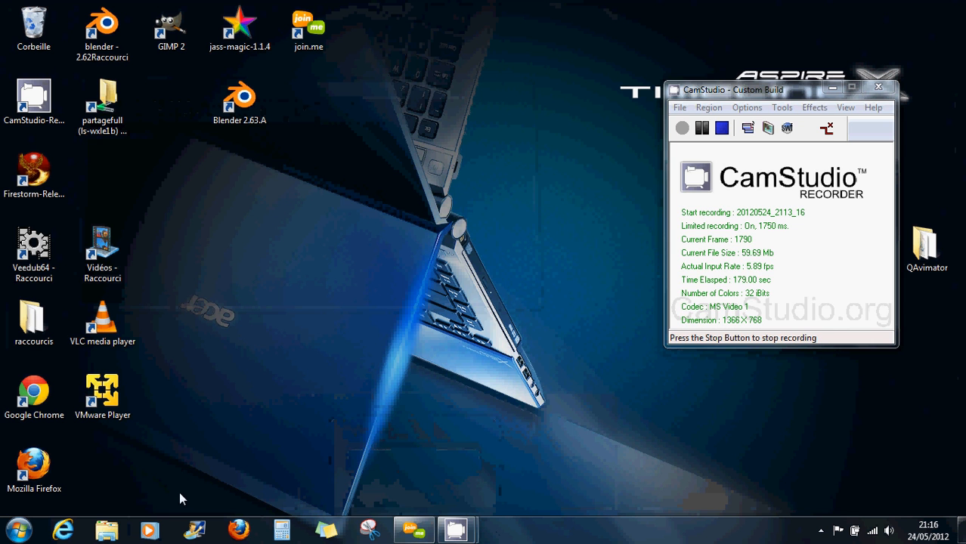
pyautogui.click(110, 533)
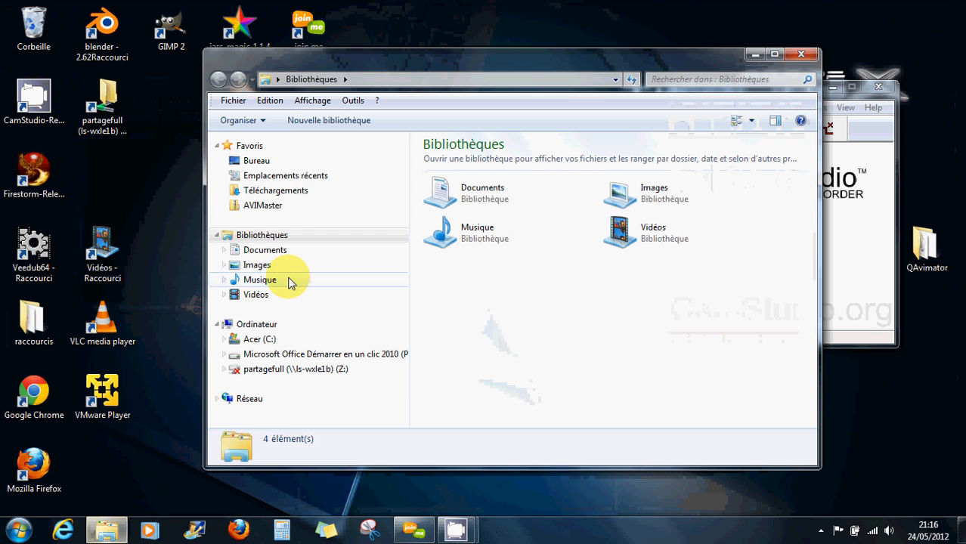
pyautogui.click(268, 193)
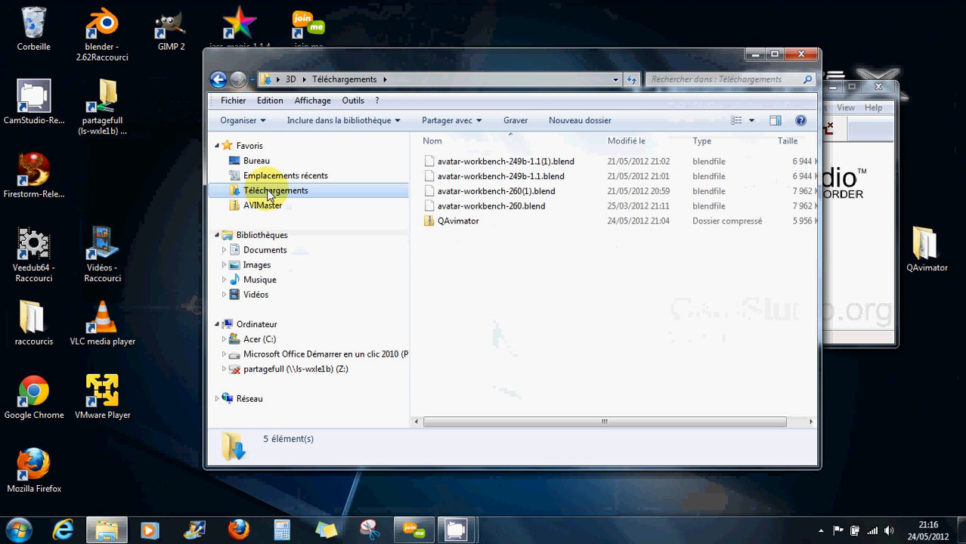
pyautogui.rightClick(485, 210)
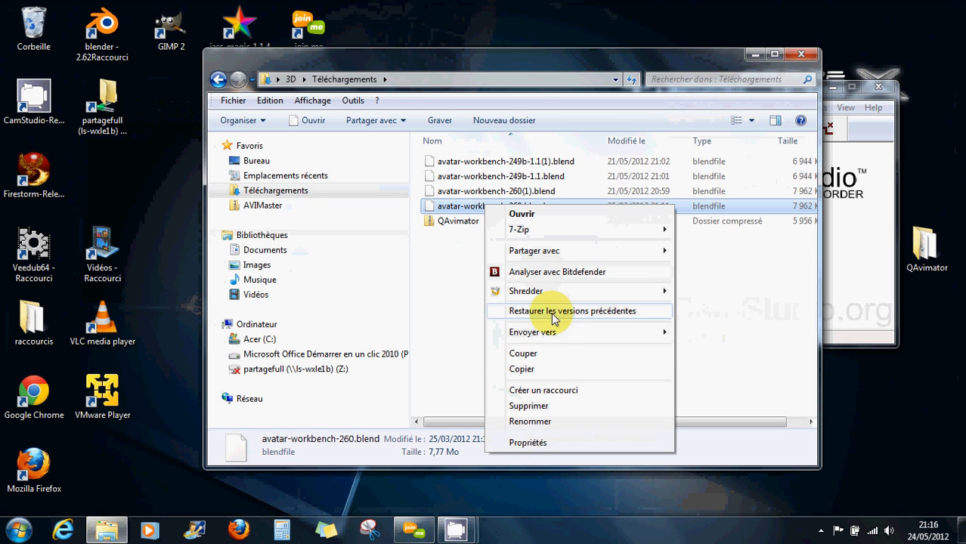
pyautogui.click(534, 371)
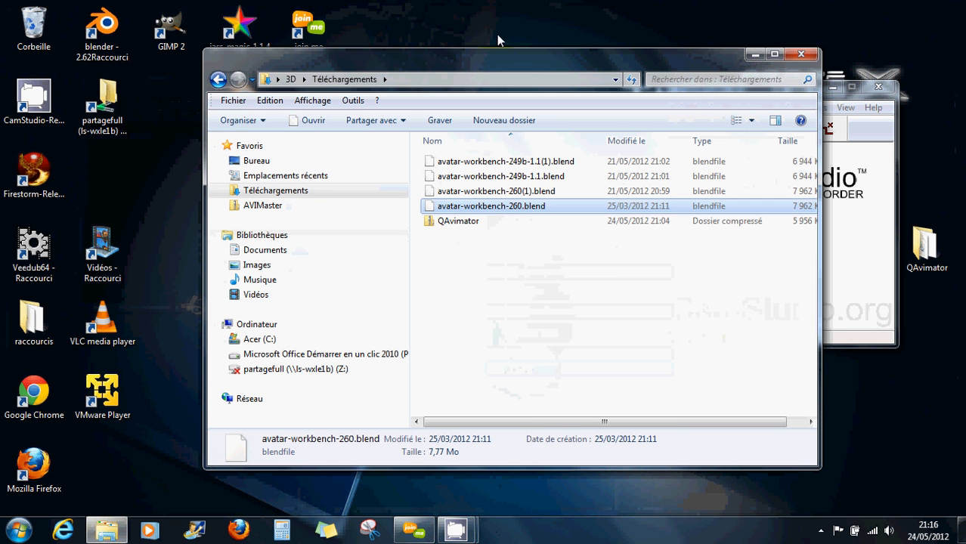
# Paste the blend file onto the desktop and close Explorer.
pyautogui.click(225, 191)
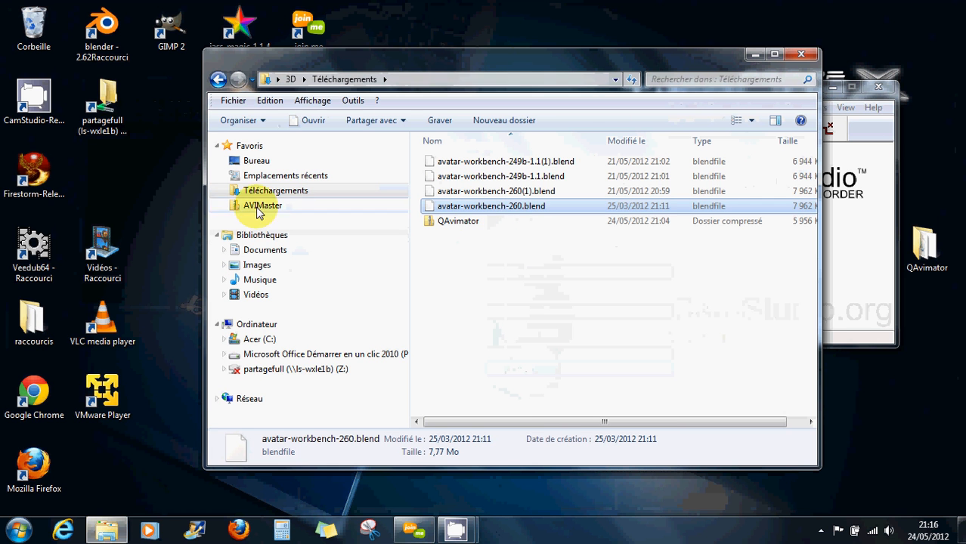
pyautogui.rightClick(155, 205)
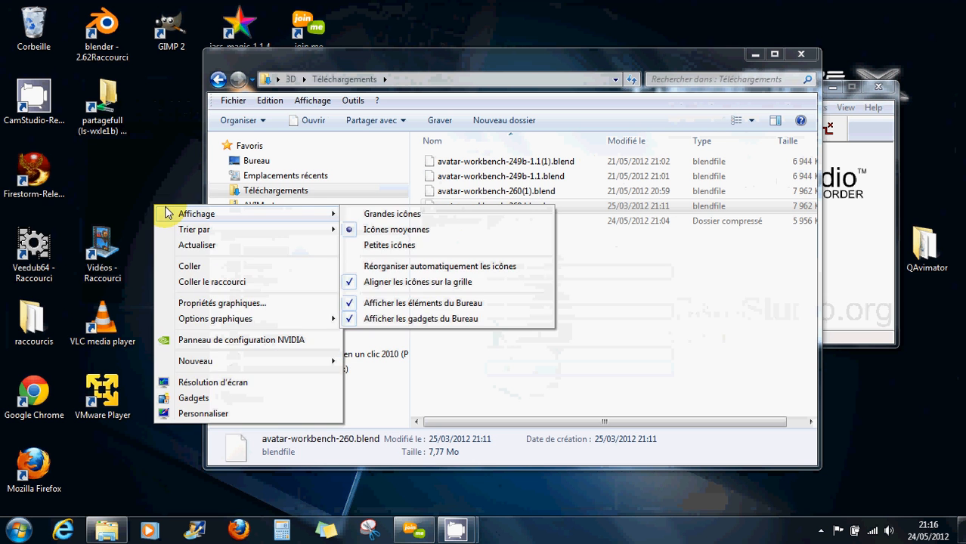
pyautogui.click(186, 265)
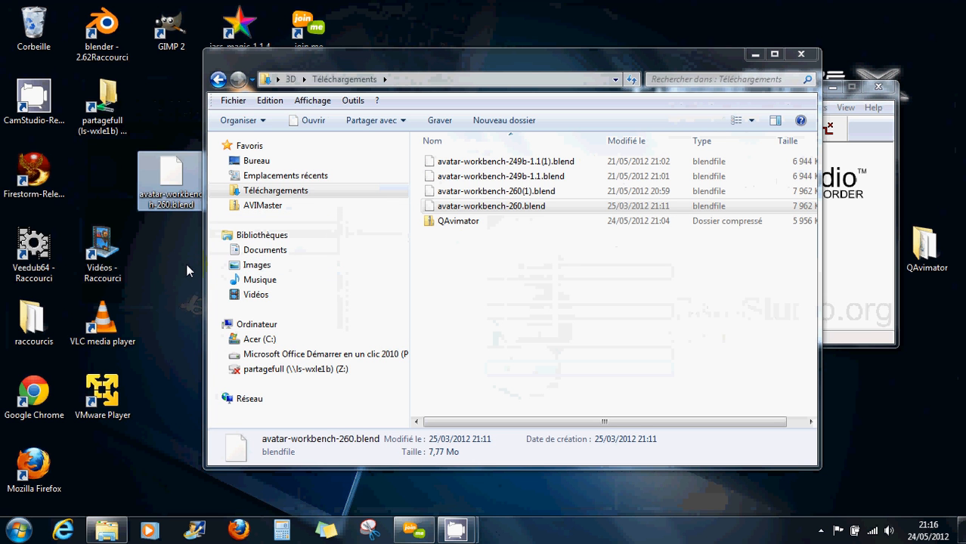
pyautogui.click(802, 54)
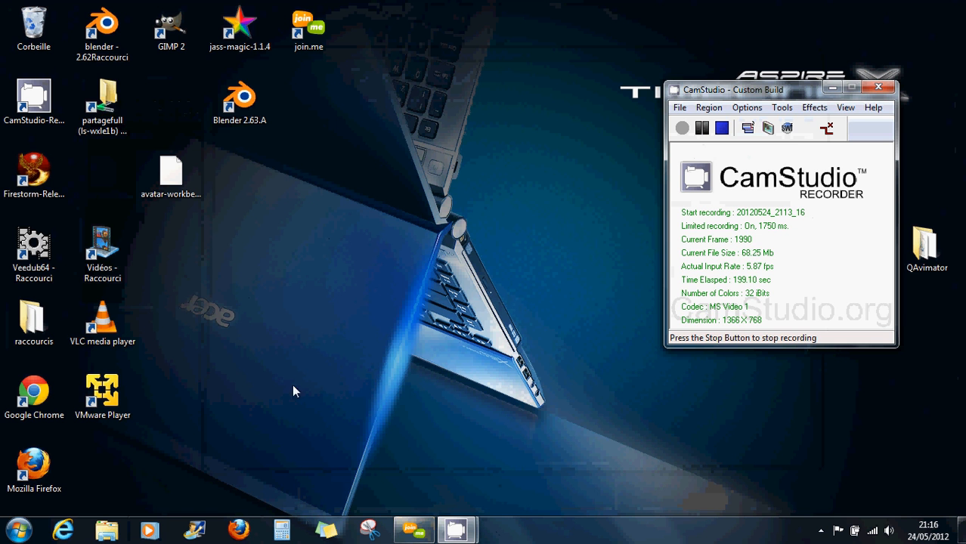
# Launch Blender 2.63.A on the high-performance NVIDIA graphics.
pyautogui.click(233, 102)
pyautogui.rightClick(233, 102)
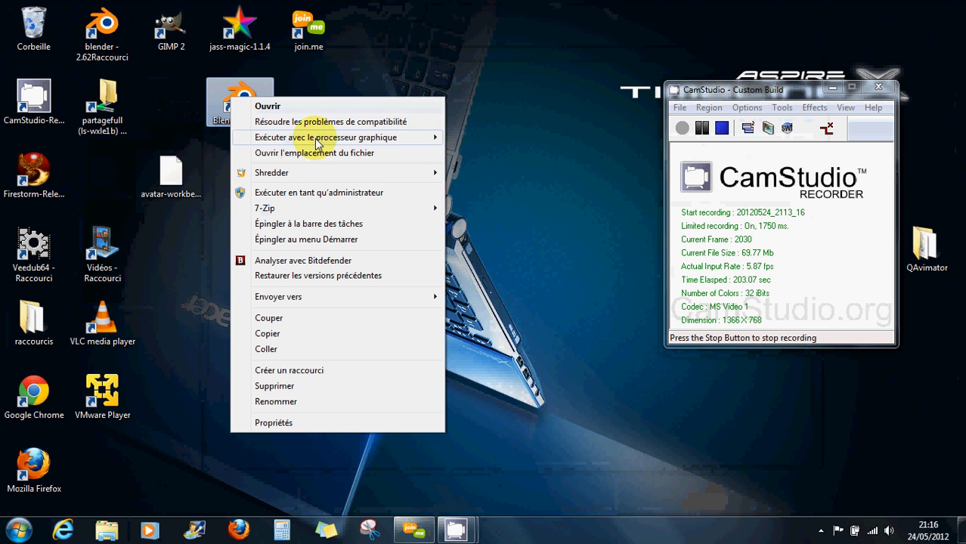
pyautogui.moveTo(424, 137)
pyautogui.click(478, 139)
# Browse the Desktop folder in the Open file browser and pick avatar-workbench-260.blend.
pyautogui.click(36, 31)
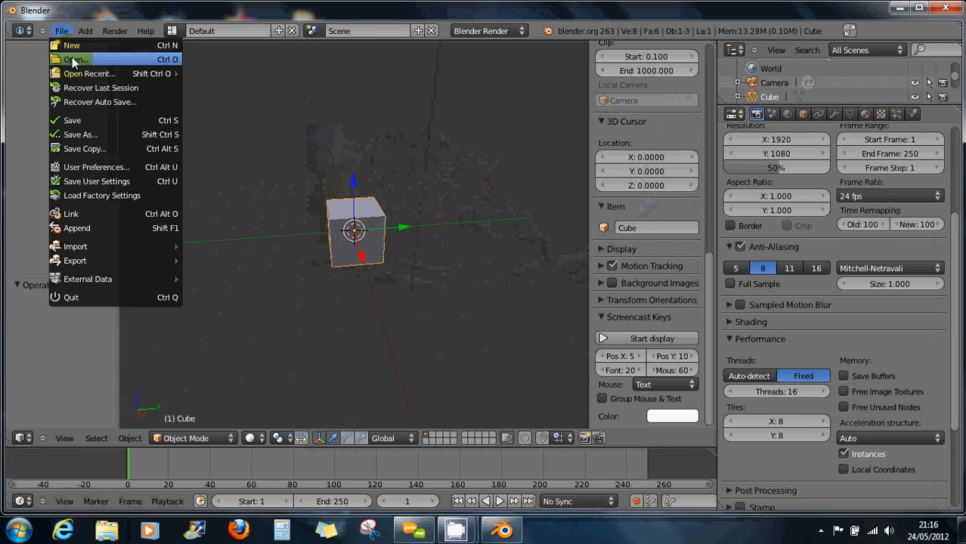
pyautogui.click(72, 57)
pyautogui.click(42, 209)
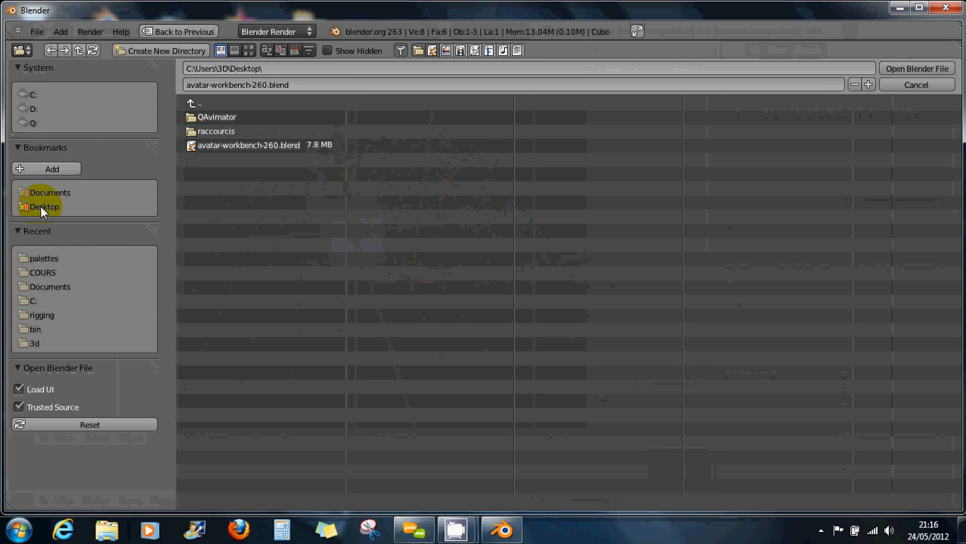
pyautogui.click(247, 147)
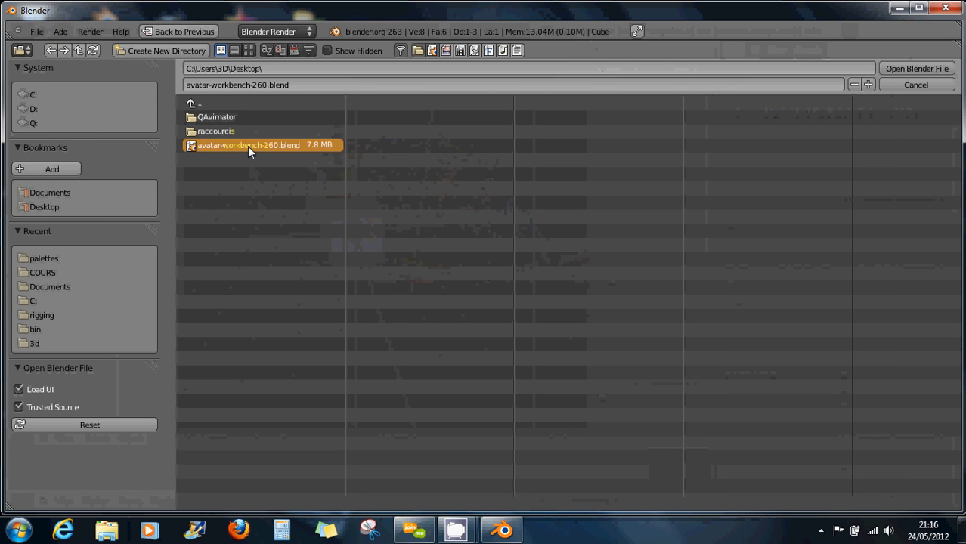
# Load avatar-workbench-260.blend and hide the character mesh and armature layers.
pyautogui.click(915, 70)
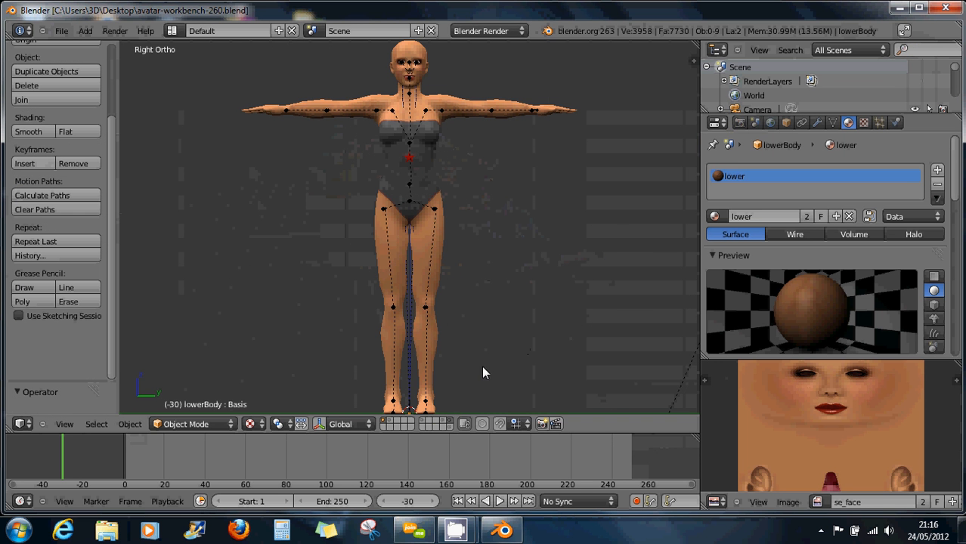
pyautogui.click(449, 427)
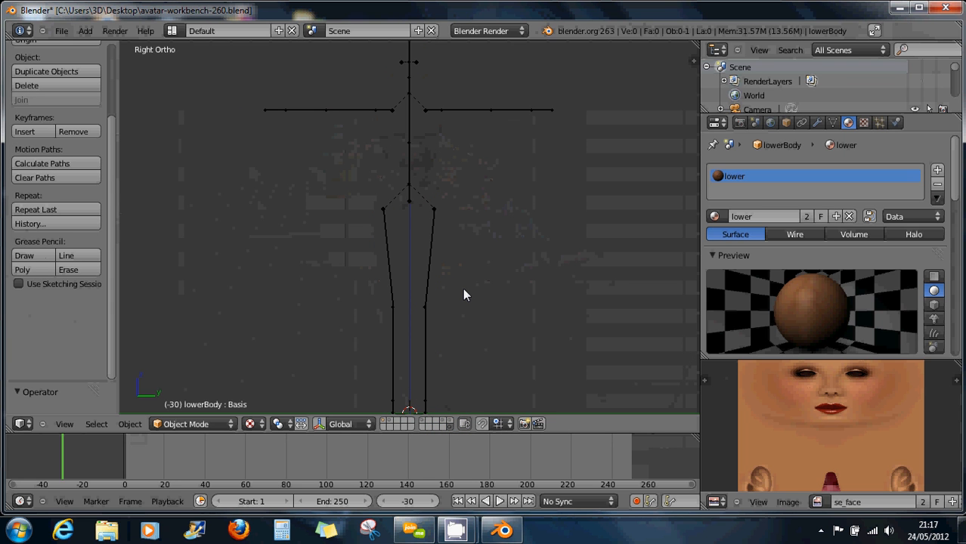
pyautogui.moveTo(483, 293); pyautogui.dragTo(519, 280, button='middle')
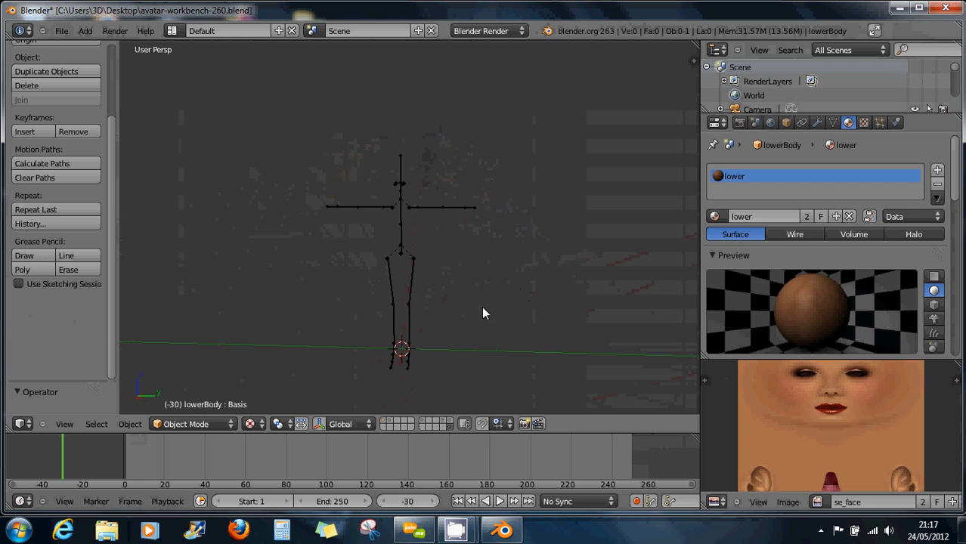
pyautogui.moveTo(483, 313); pyautogui.dragTo(451, 308, button='middle')
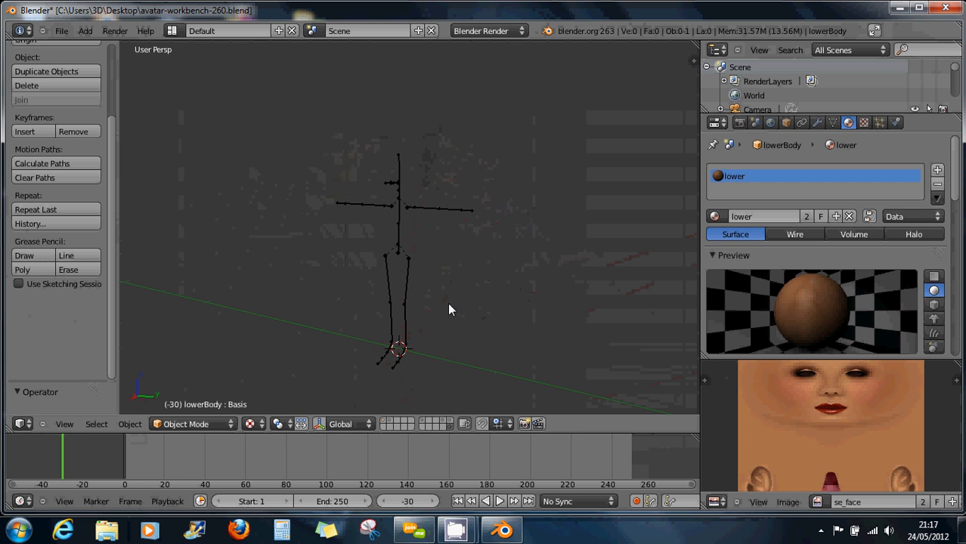
pyautogui.click(441, 426)
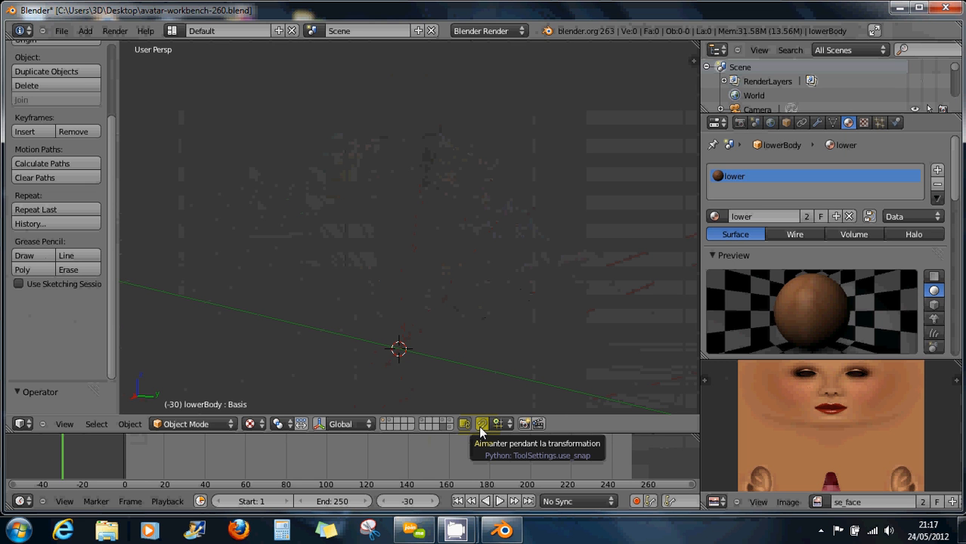
# Place the 3D cursor in the empty scene and switch to right orthographic view.
pyautogui.click(429, 296)
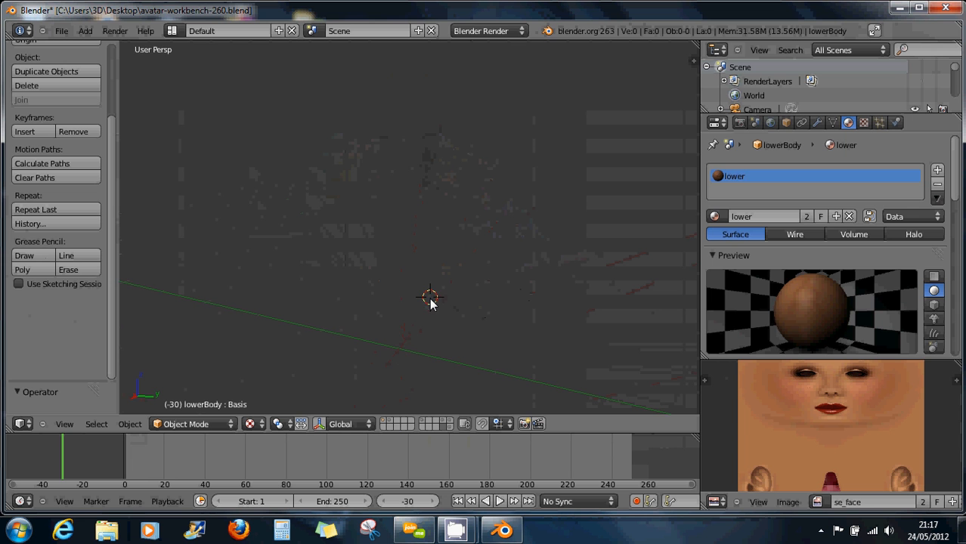
pyautogui.press('KP_3')
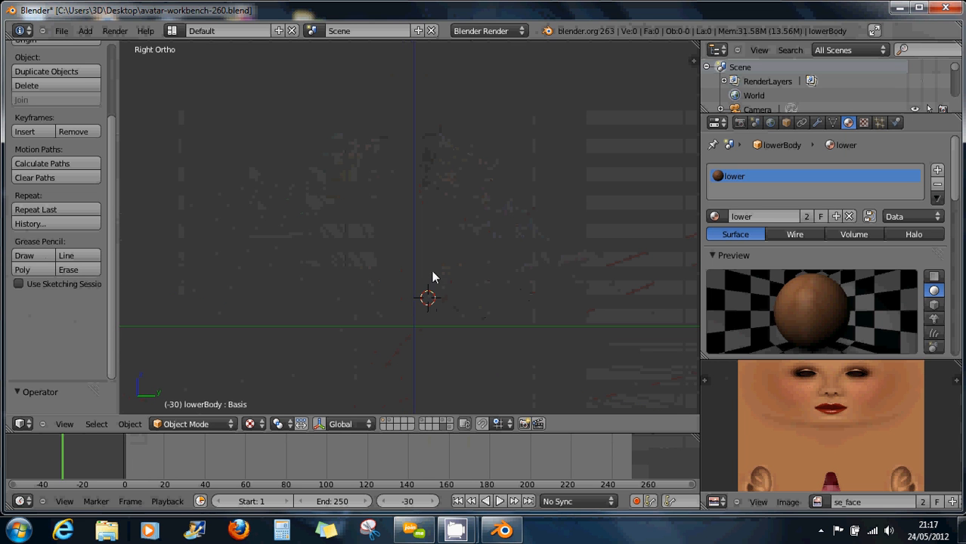
pyautogui.click(197, 426)
# Add a metaball ball and display it with solid shading.
pyautogui.hotkey('shift', 'a')
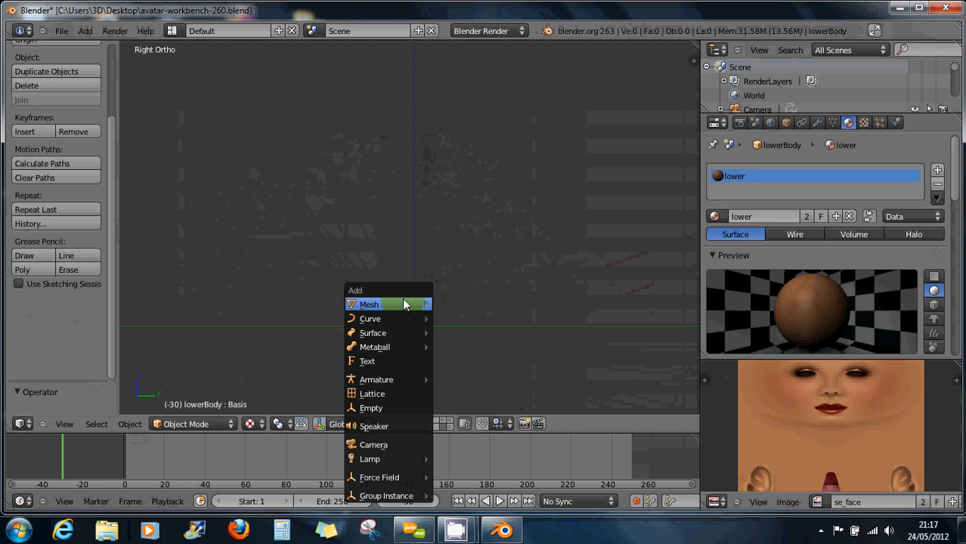
pyautogui.moveTo(403, 305)
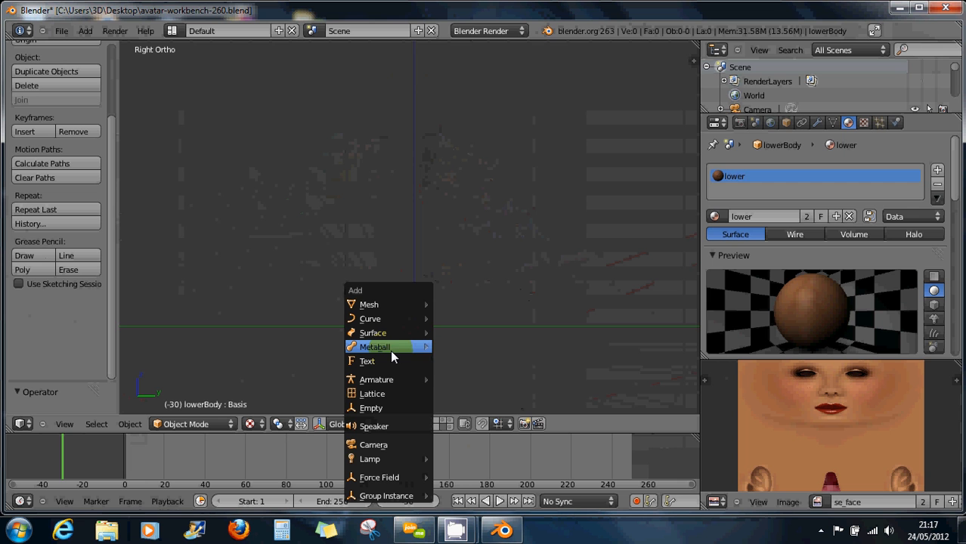
pyautogui.moveTo(390, 348)
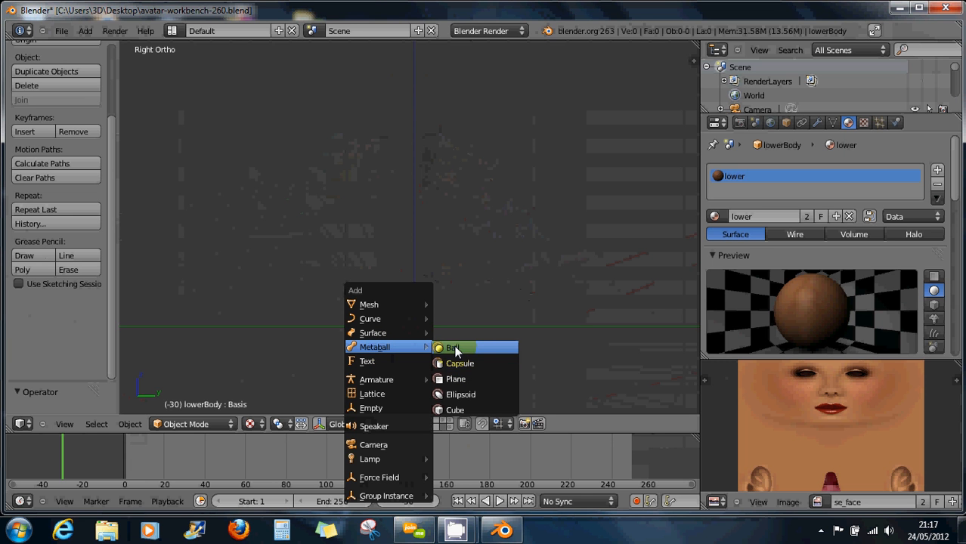
pyautogui.click(455, 348)
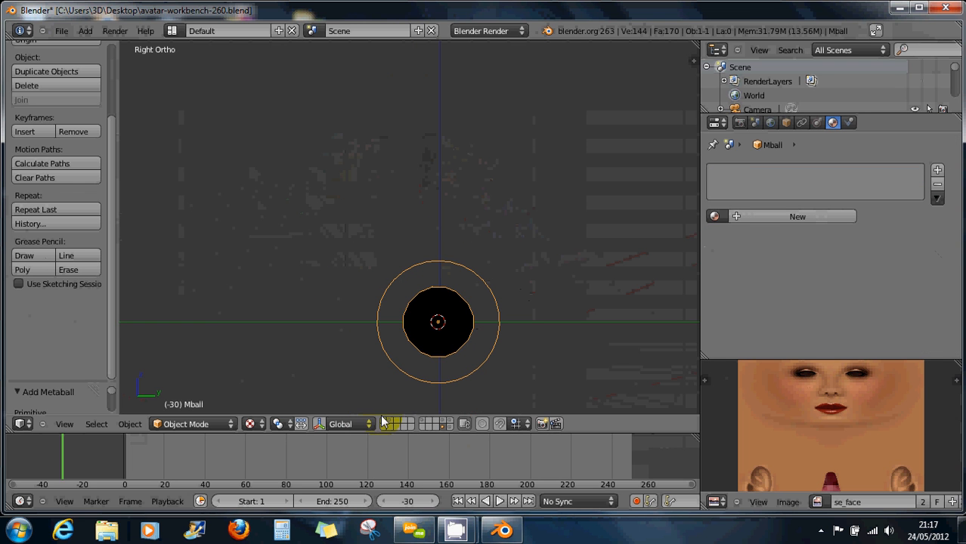
pyautogui.click(250, 424)
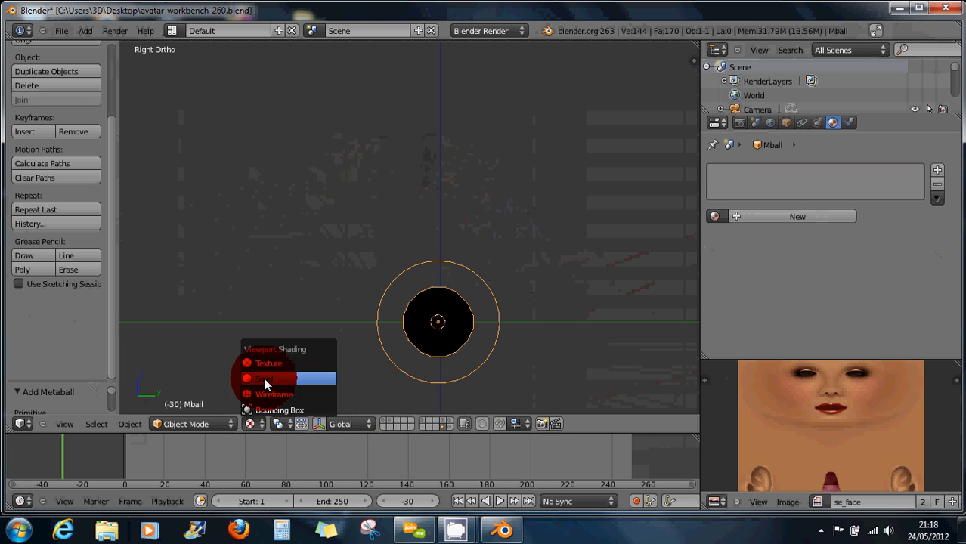
pyautogui.click(264, 379)
# Centre the view on the metaball and move it higher along Z.
pyautogui.press('KP_Decimal')
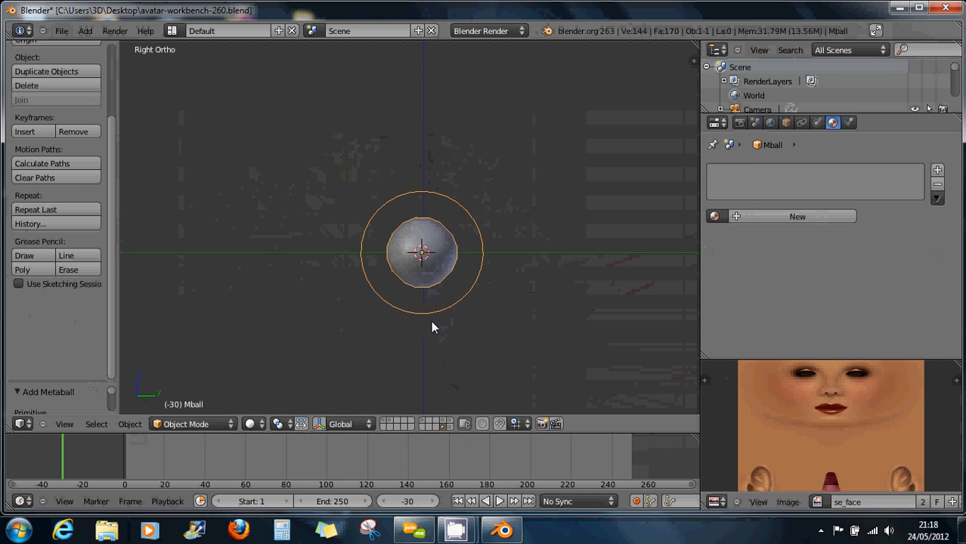
pyautogui.keyDown('shift'); pyautogui.moveTo(431, 321); pyautogui.dragTo(432, 330, button='middle'); pyautogui.keyUp('shift')
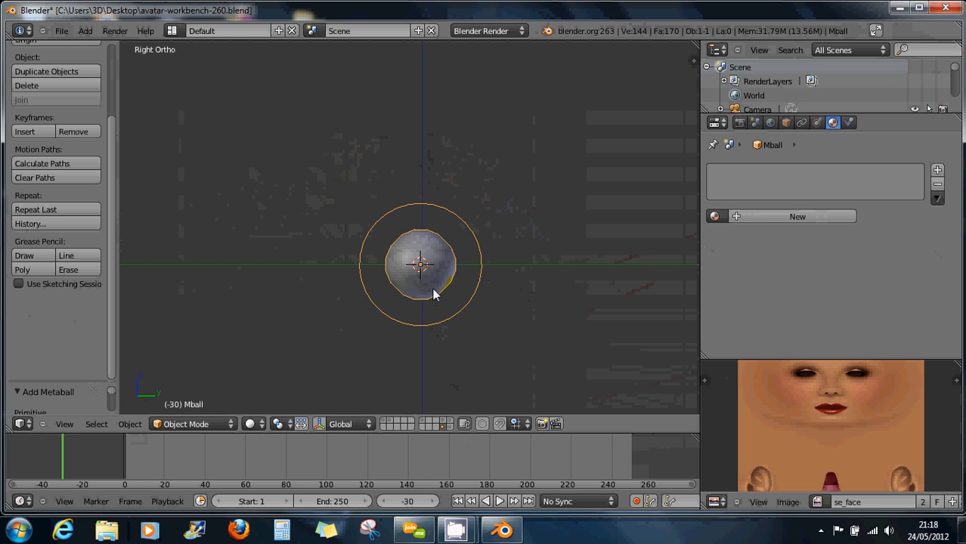
pyautogui.press('g')
pyautogui.press('z')
pyautogui.click(435, 200)
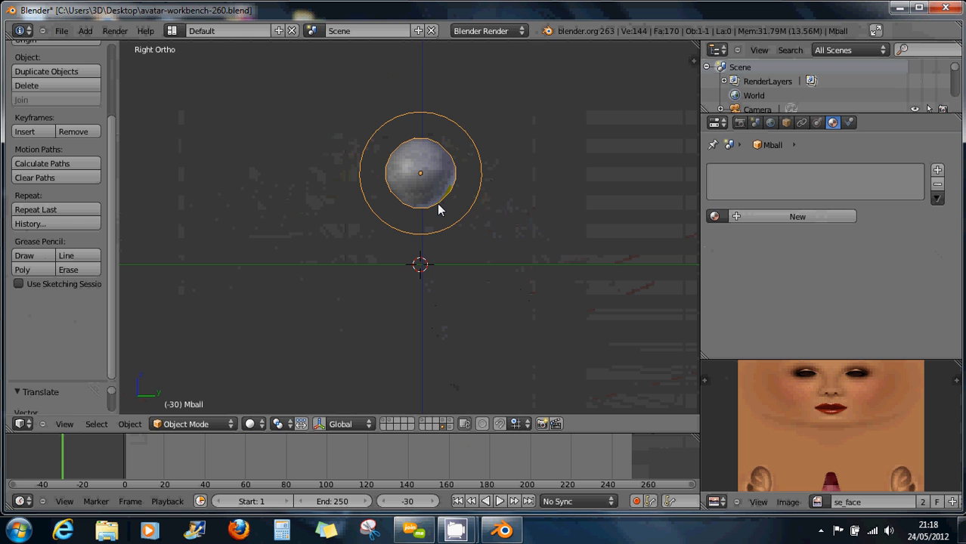
# Delete the original metaball and its duplicate, relocating the 3D cursor in between.
pyautogui.hotkey('shift', 'd')
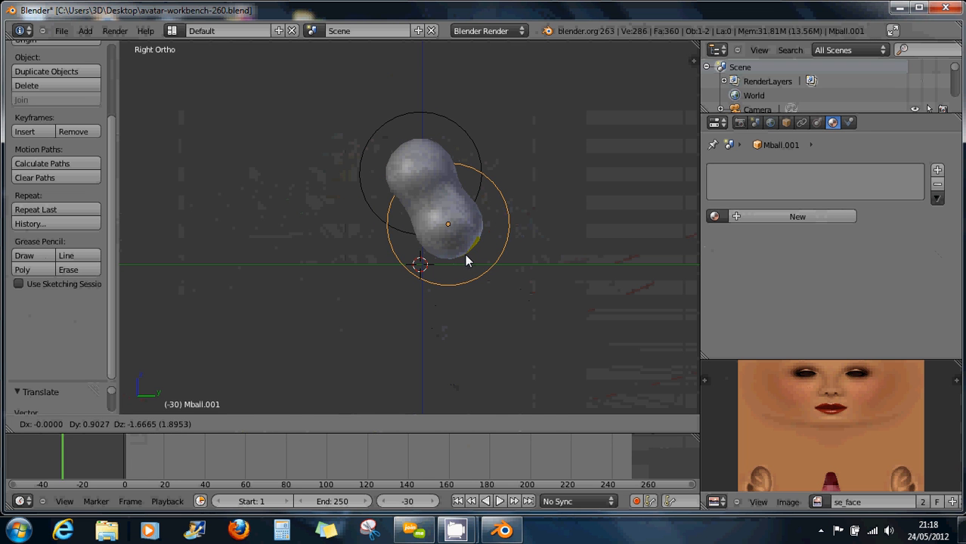
pyautogui.rightClick(465, 254)
pyautogui.rightClick(418, 179)
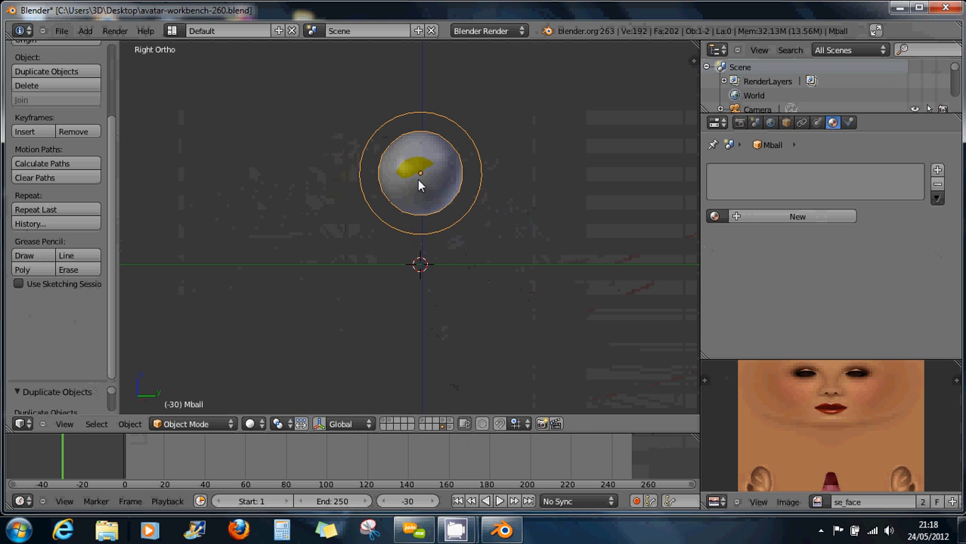
pyautogui.press('x')
pyautogui.click(419, 181)
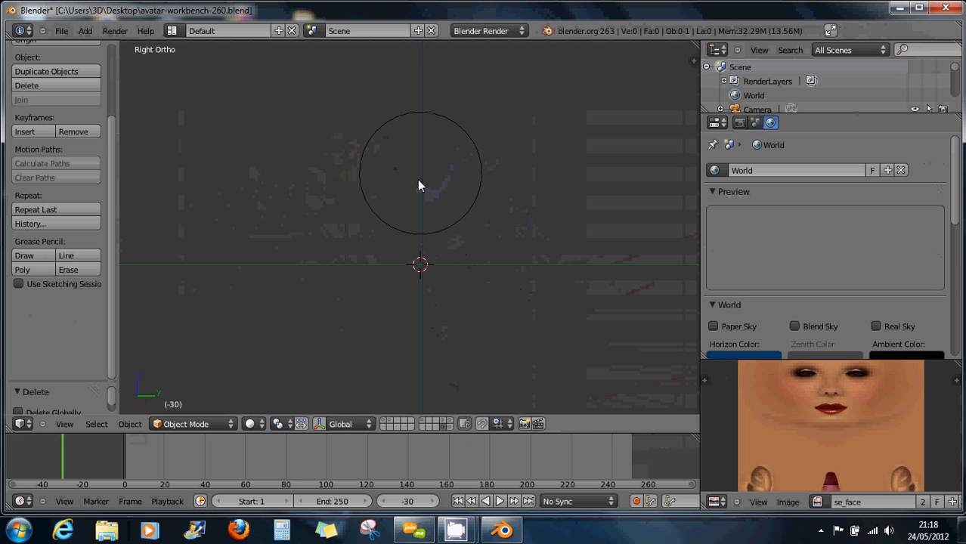
pyautogui.click(362, 290)
pyautogui.rightClick(438, 229)
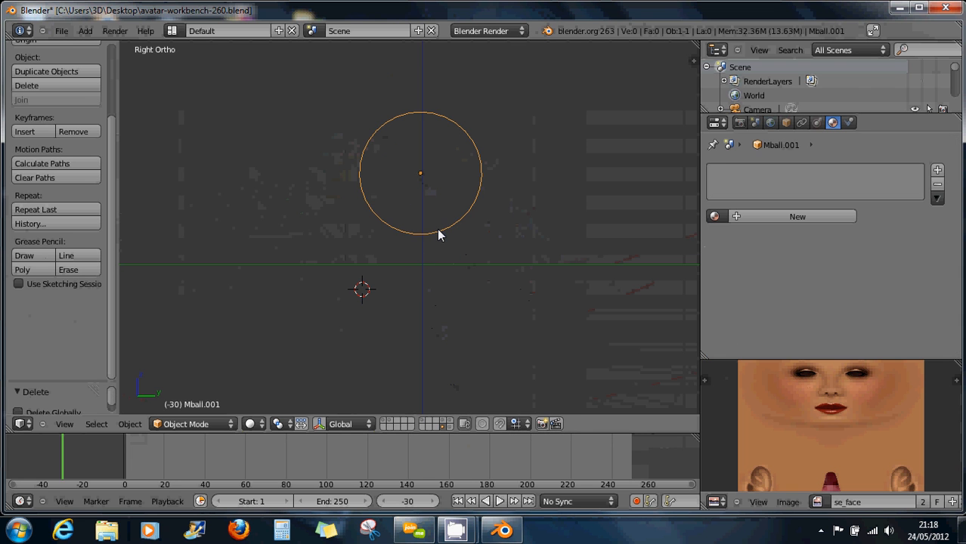
pyautogui.press('x')
pyautogui.click(437, 230)
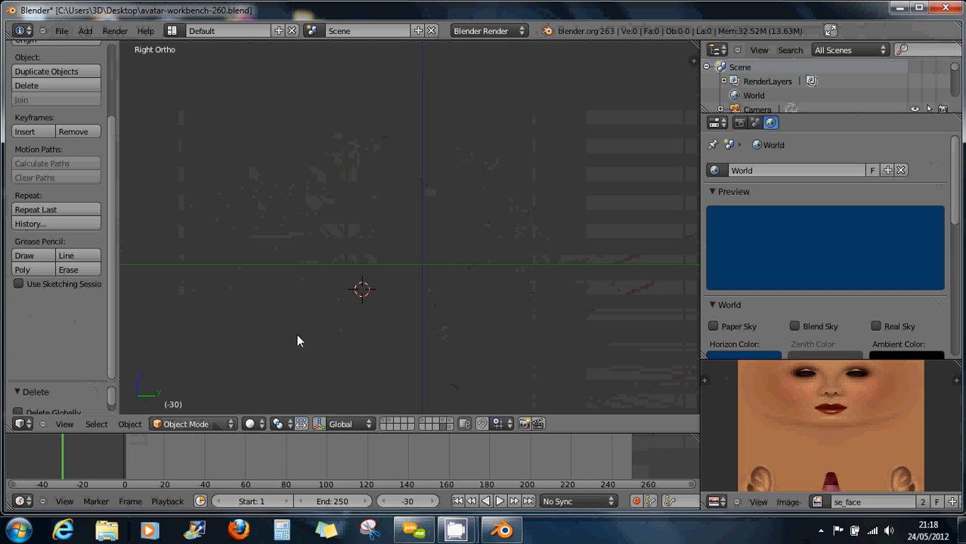
pyautogui.hotkey('shift', 'a')
# Add a metaball Capsule and raise it along Z in front view.
pyautogui.moveTo(291, 326)
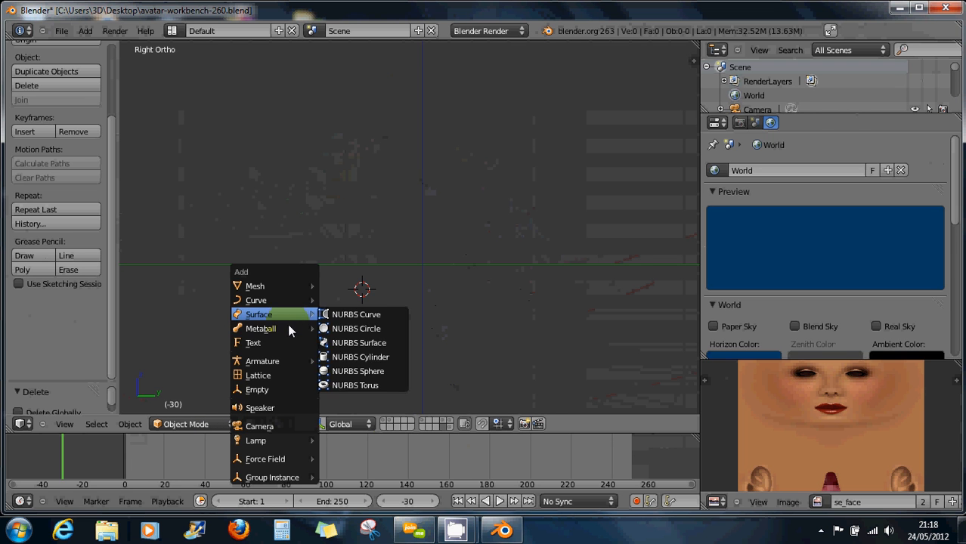
pyautogui.click(349, 344)
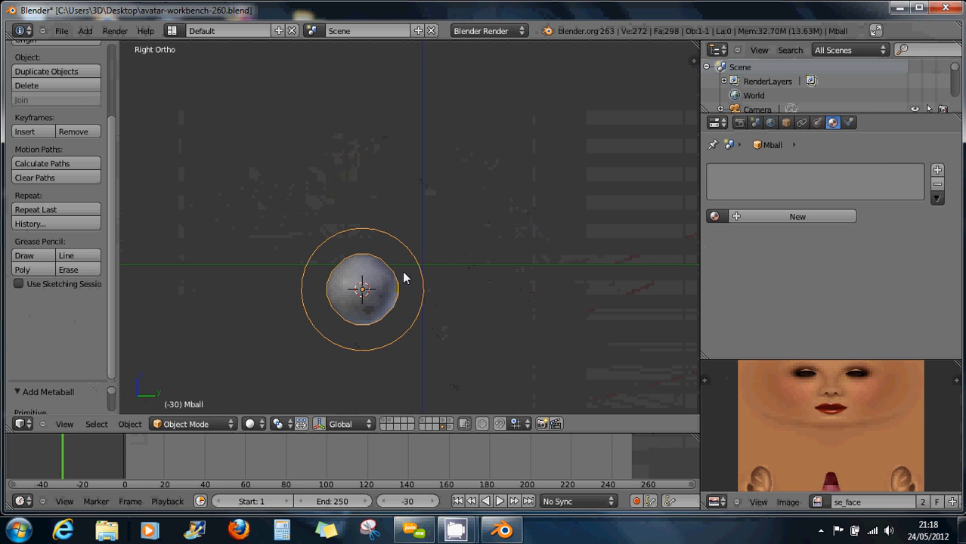
pyautogui.moveTo(375, 312); pyautogui.dragTo(295, 317, button='middle')
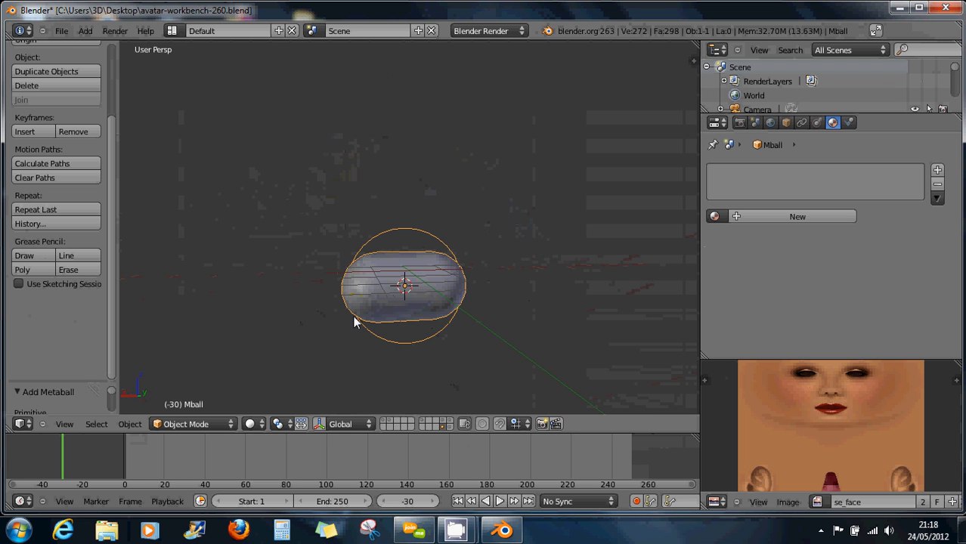
pyautogui.press('KP_1')
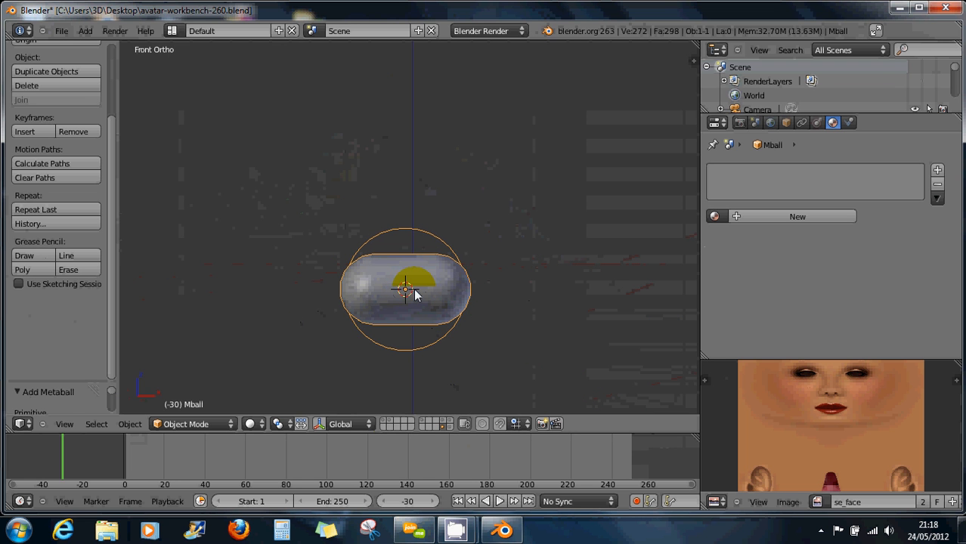
pyautogui.press('g')
pyautogui.press('z')
pyautogui.click(437, 195)
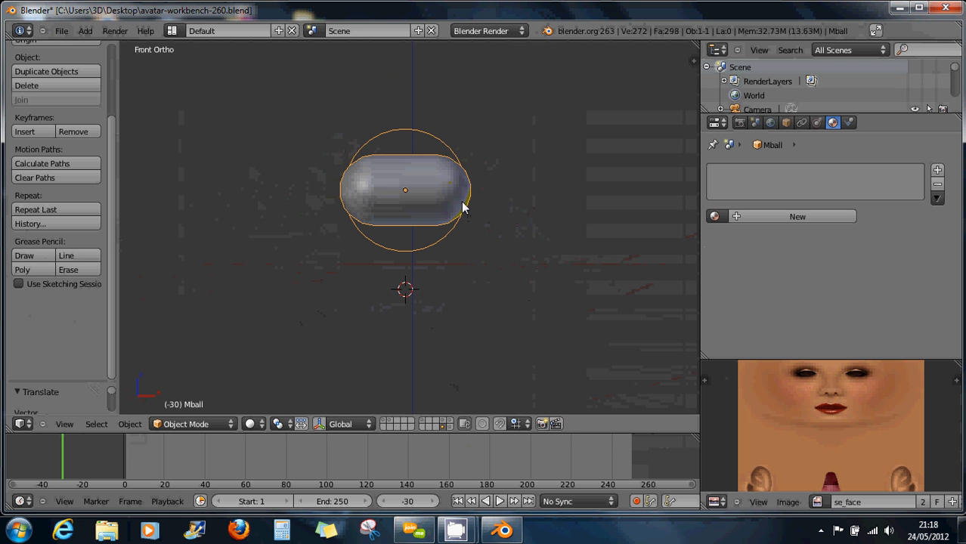
# Add a second capsule at the first one's right end, narrowed along X and tilted.
pyautogui.click(474, 189)
pyautogui.hotkey('shift', 'a')
pyautogui.moveTo(484, 202)
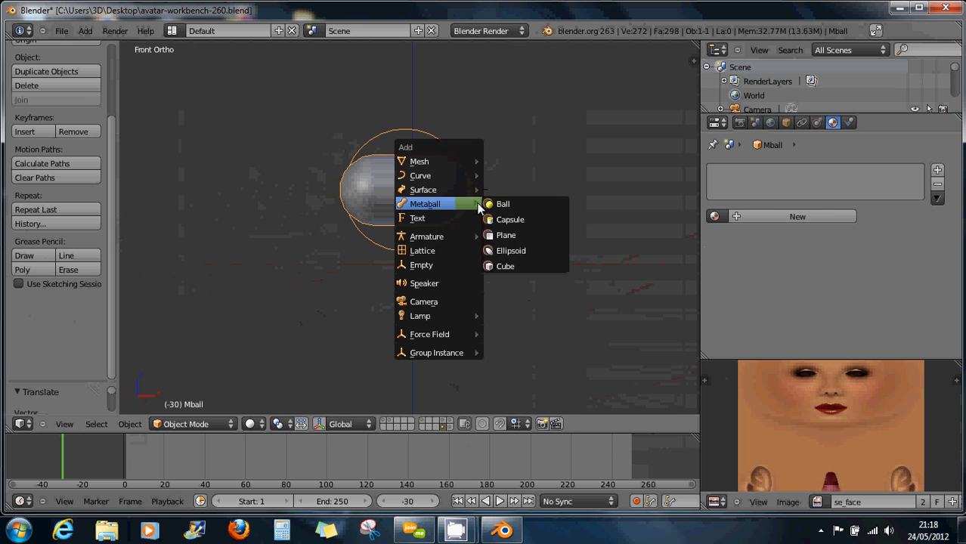
pyautogui.click(513, 220)
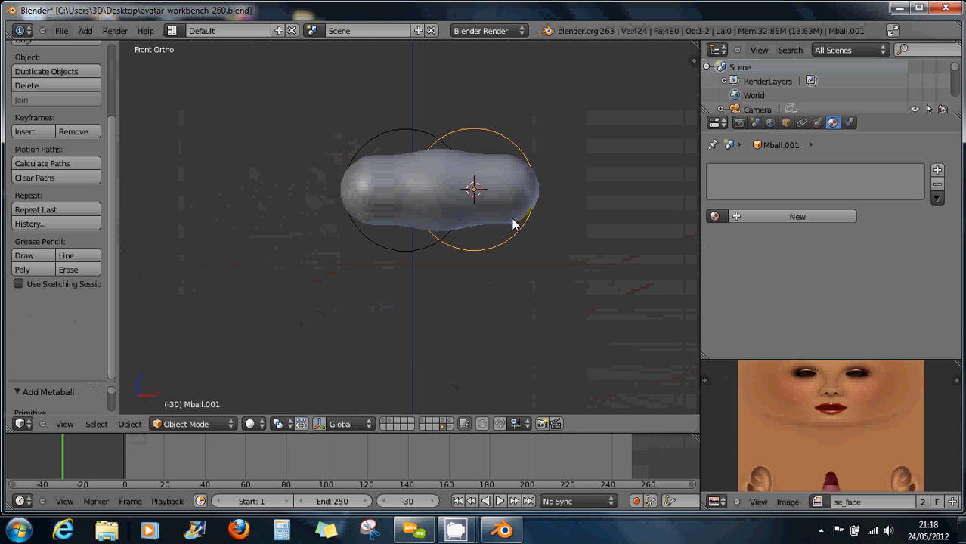
pyautogui.press('s')
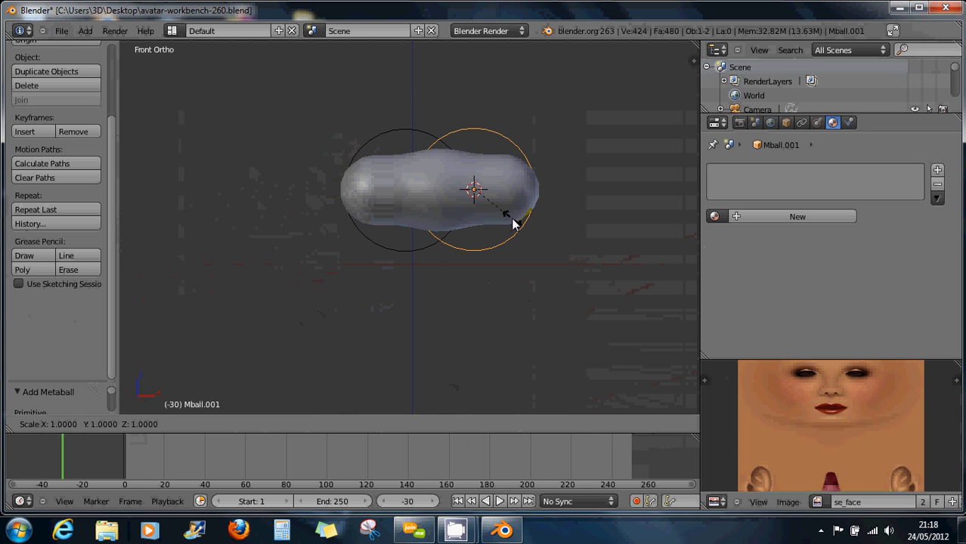
pyautogui.press('x')
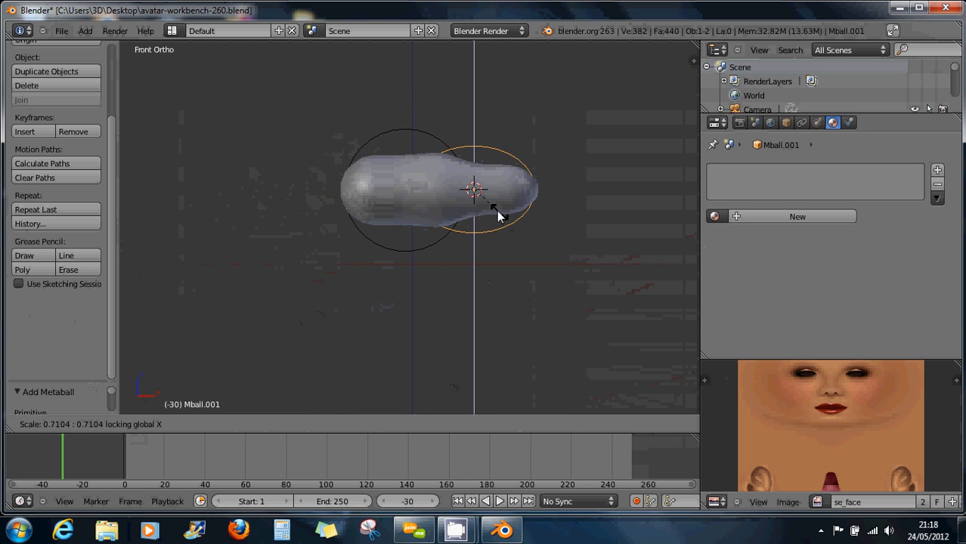
pyautogui.click(489, 205)
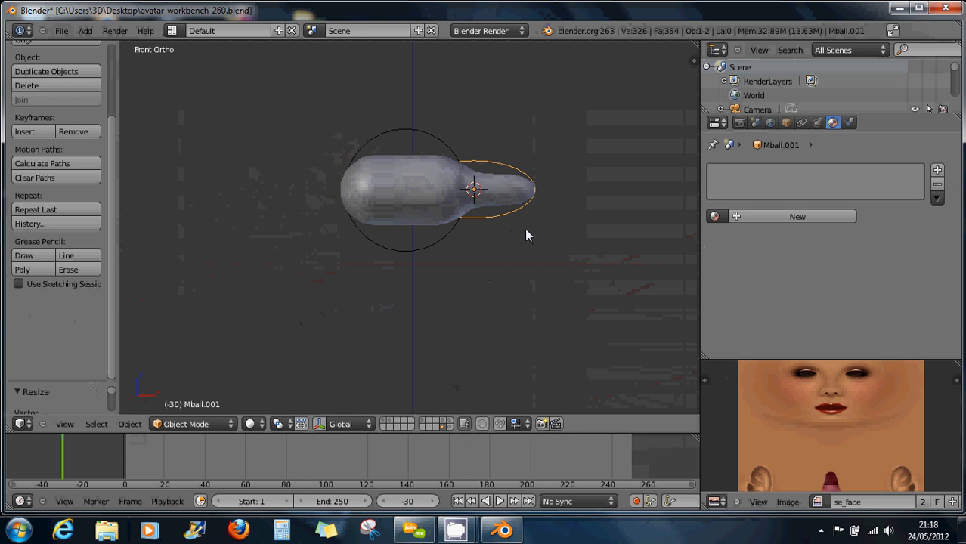
pyautogui.press('r')
pyautogui.click(454, 248)
# Start the Screencast Keys display from the view sidebar.
pyautogui.press('n')
pyautogui.scroll(-10, 631, 302)
pyautogui.click(607, 322)
# Hang the tilted capsule down as a smaller leg tucked under the body.
pyautogui.click(585, 385)
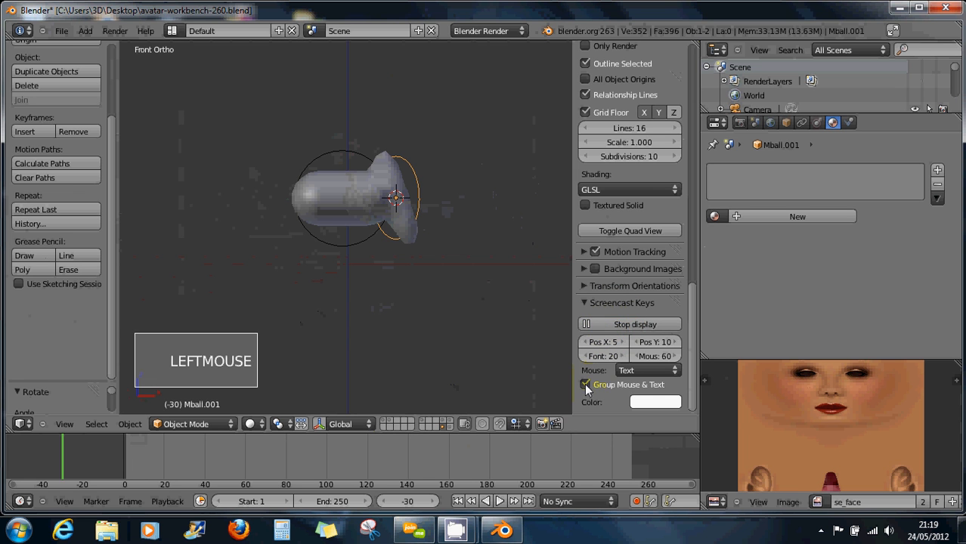
pyautogui.moveTo(571, 233); pyautogui.dragTo(704, 245)
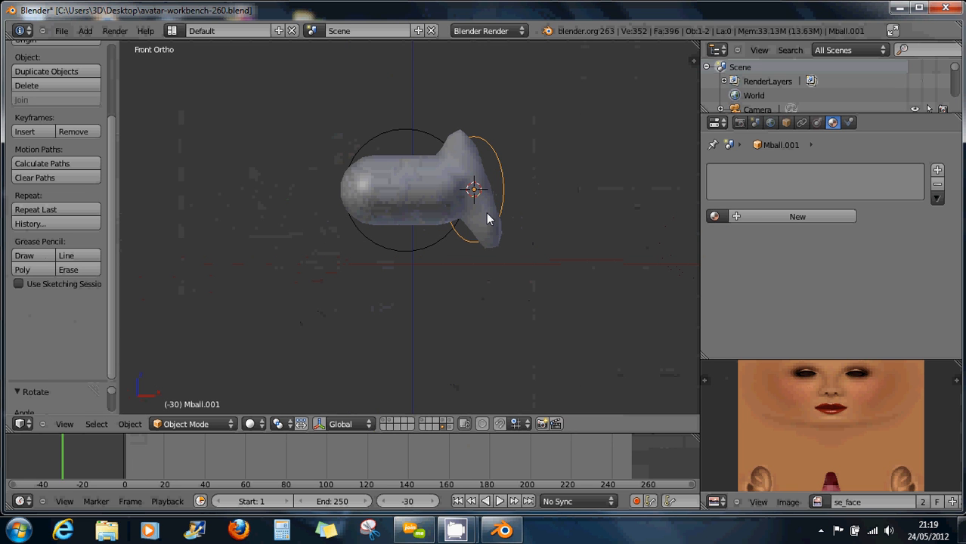
pyautogui.press('g')
pyautogui.click(488, 272)
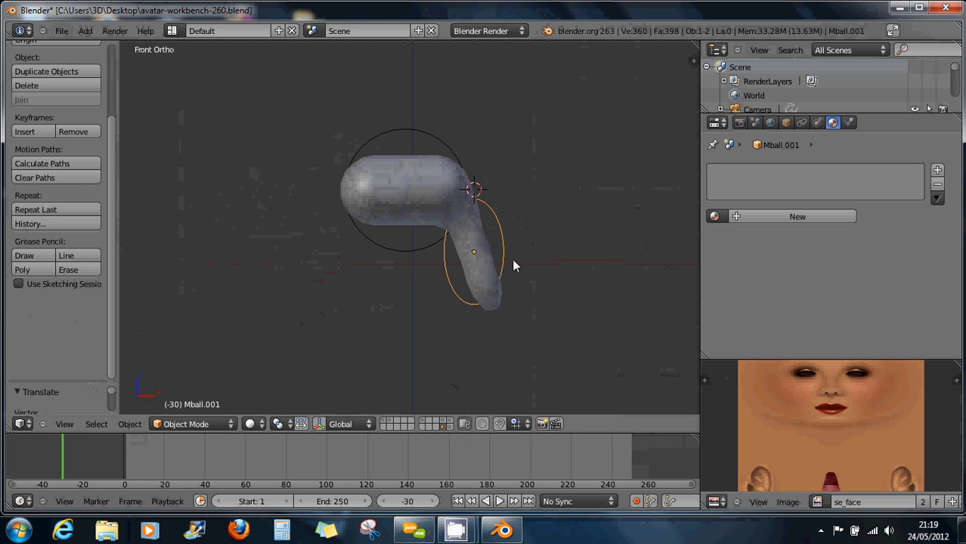
pyautogui.press('s')
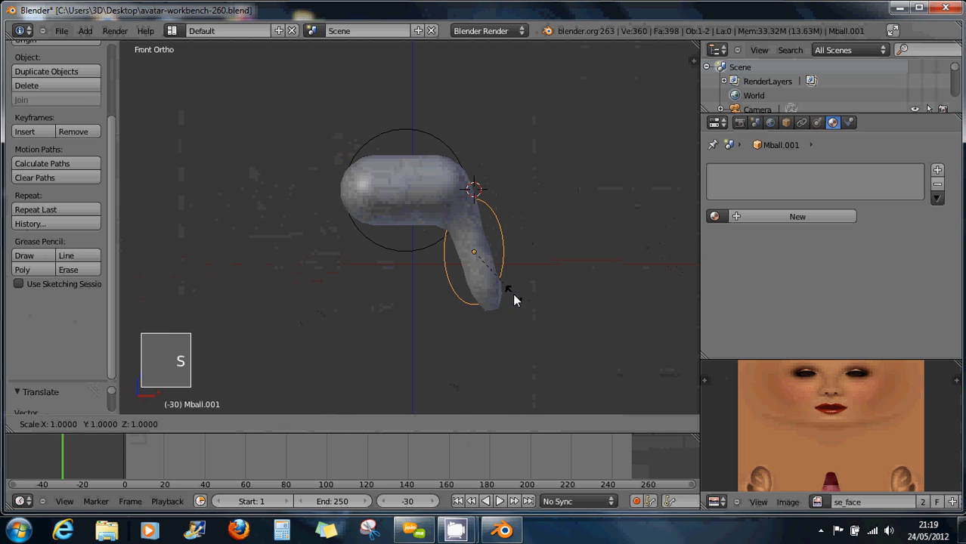
pyautogui.click(497, 269)
pyautogui.press('g')
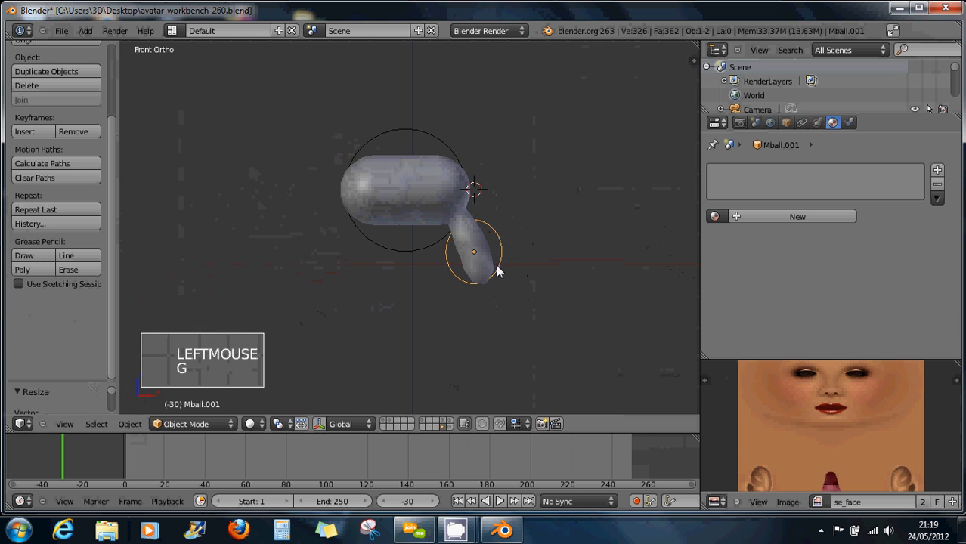
pyautogui.click(485, 251)
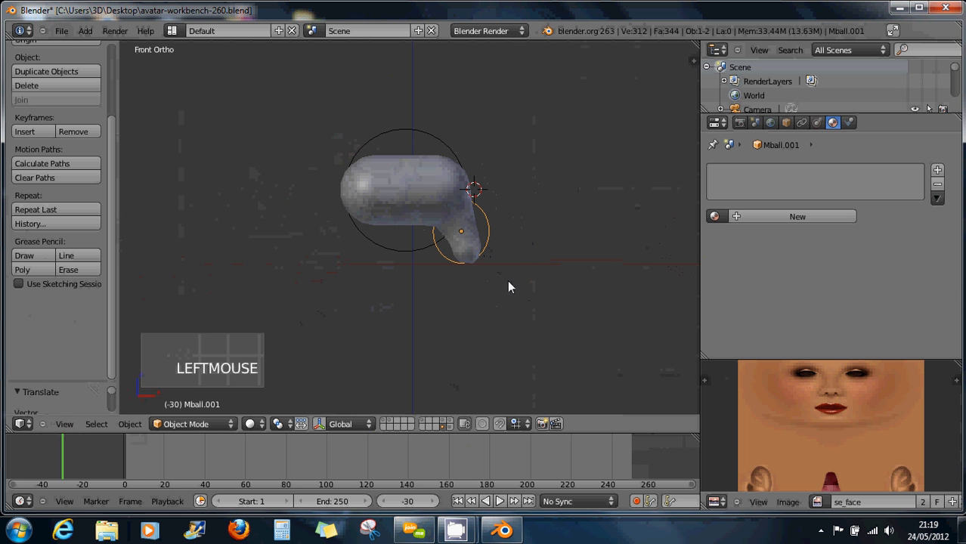
# Duplicate the leg element lower to lengthen the leg, and select both leg elements.
pyautogui.hotkey('shift', 'd')
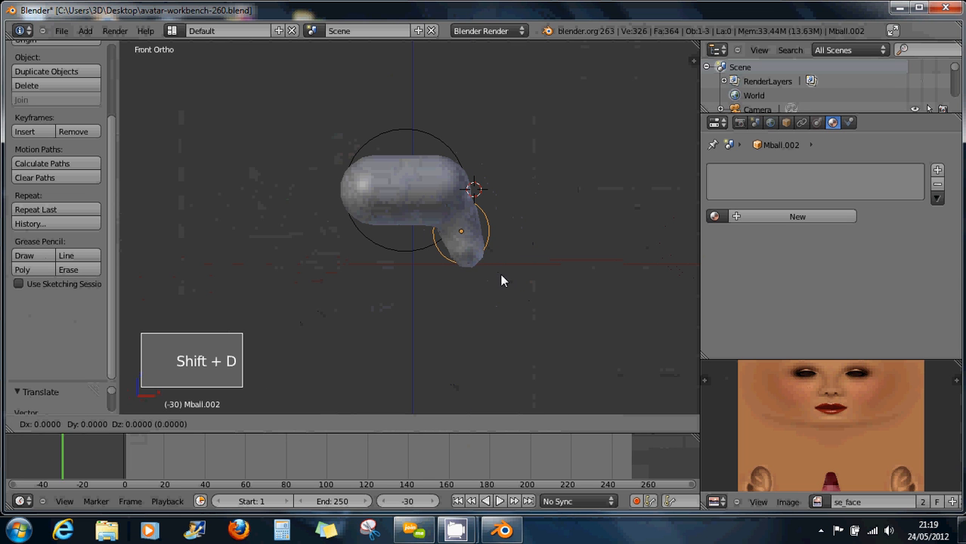
pyautogui.click(513, 330)
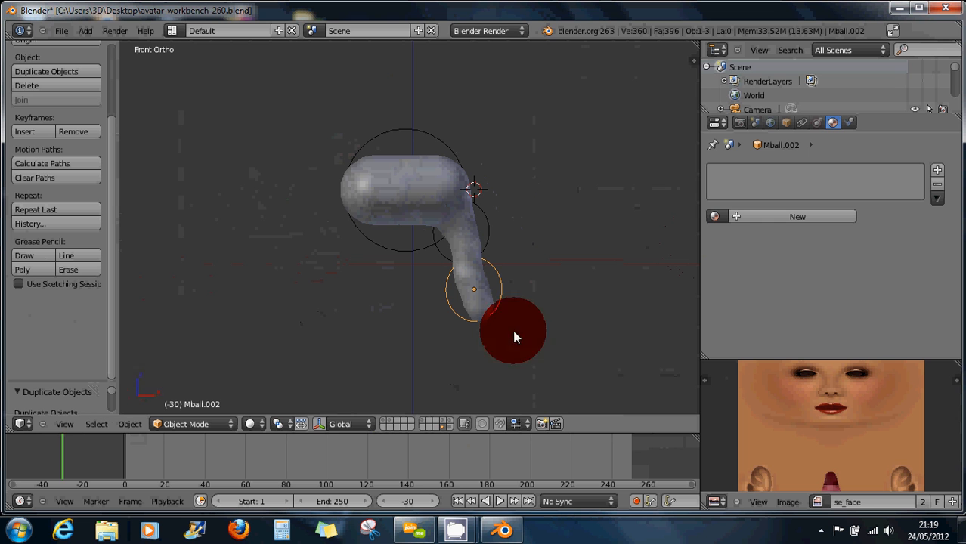
pyautogui.keyDown('shift'); pyautogui.click(486, 242); pyautogui.keyUp('shift')
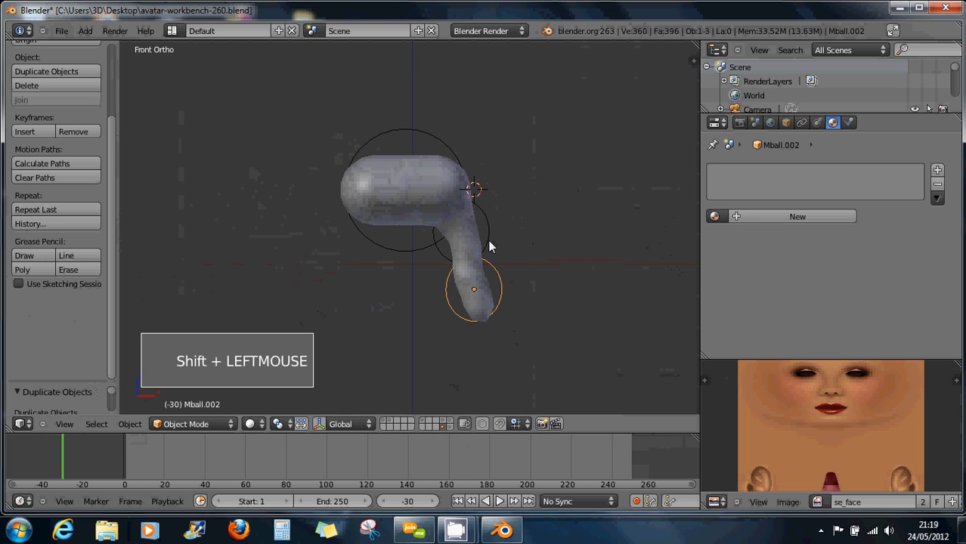
pyautogui.rightClick(492, 244)
pyautogui.keyDown('shift'); pyautogui.rightClick(519, 274); pyautogui.keyUp('shift')
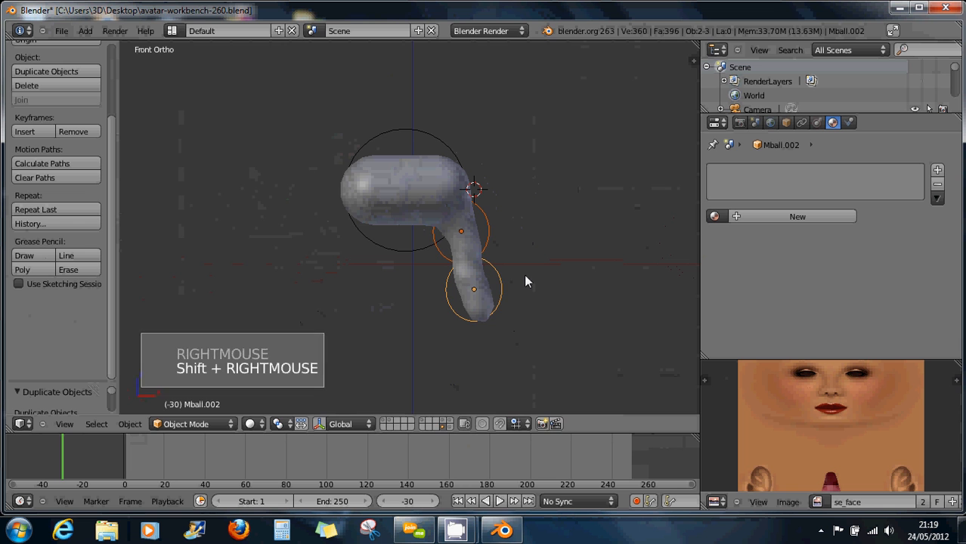
# Copy the two-element leg to the left side, tilted and positioned along X.
pyautogui.hotkey('shift', 'd')
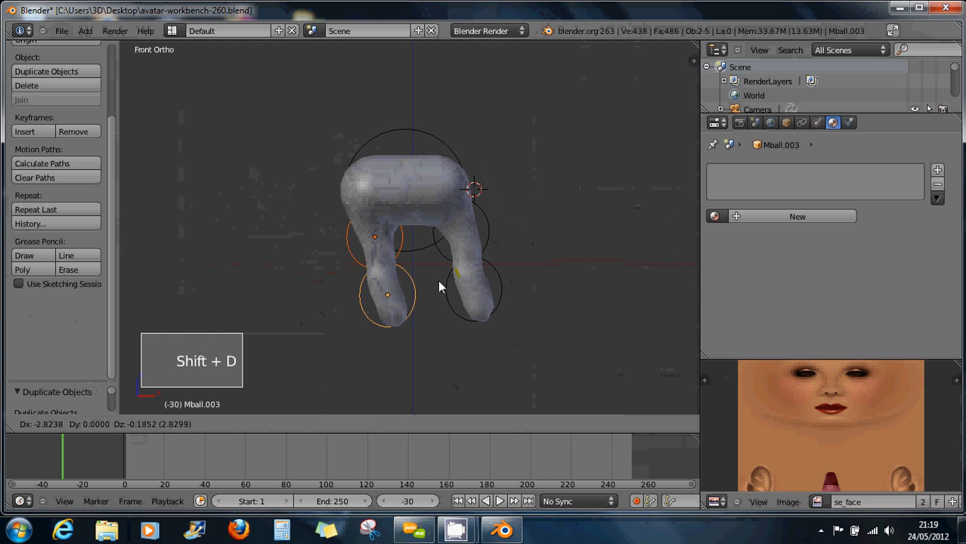
pyautogui.click(431, 280)
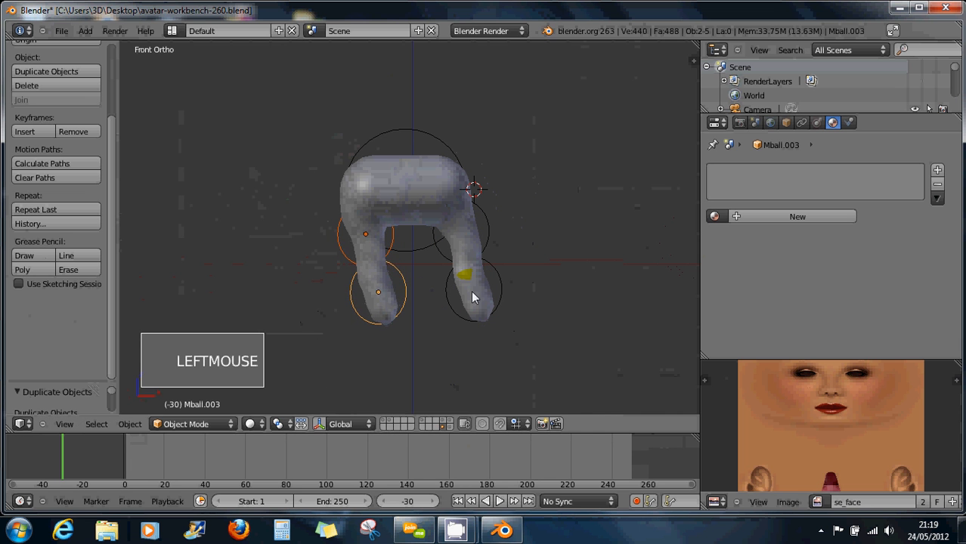
pyautogui.press('r')
pyautogui.click(445, 310)
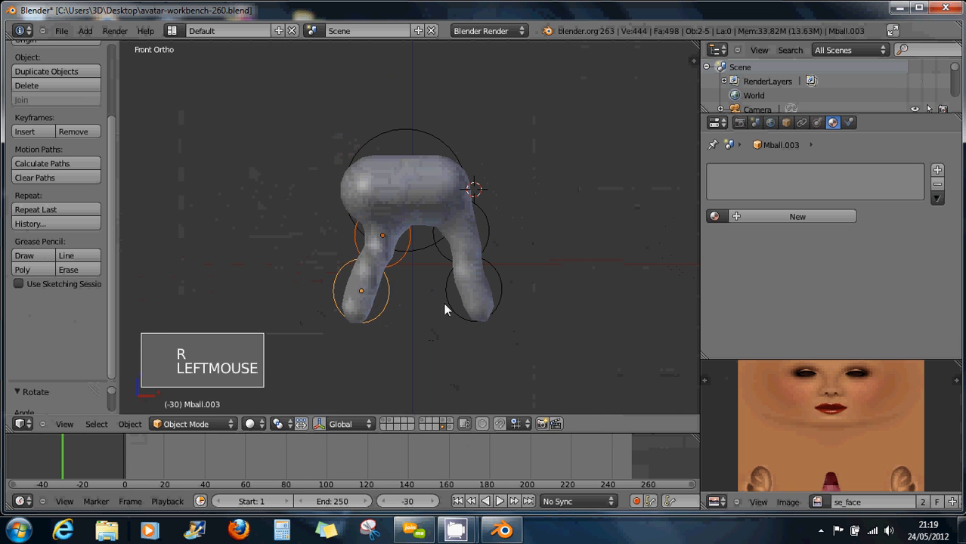
pyautogui.press('g')
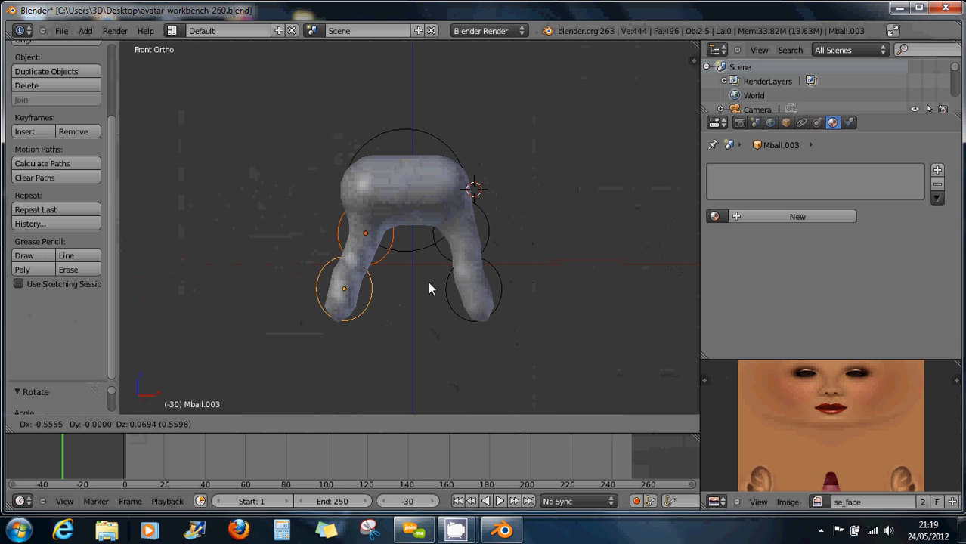
pyautogui.press('x')
pyautogui.click(428, 281)
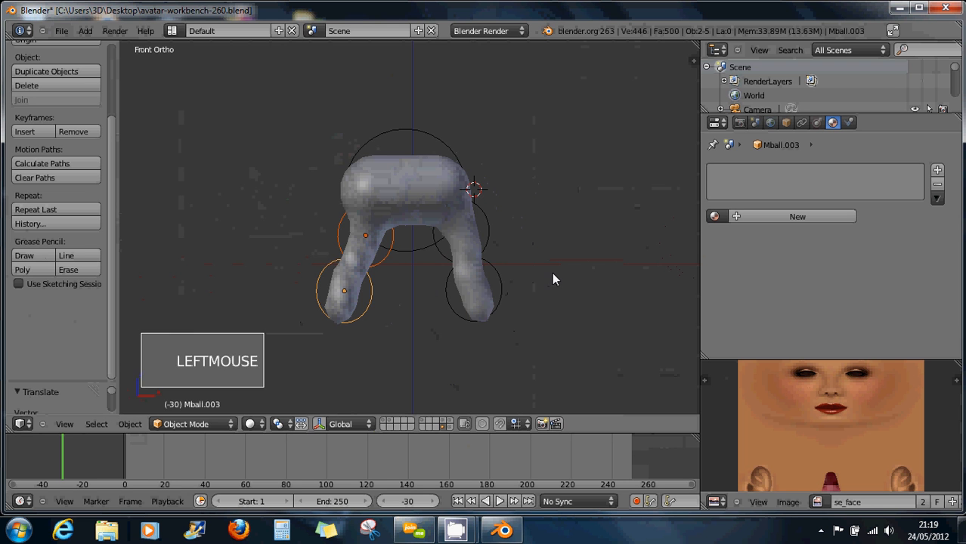
# Select the column's metaballs and shift them along the Y axis.
pyautogui.moveTo(553, 280); pyautogui.dragTo(409, 282, button='middle')
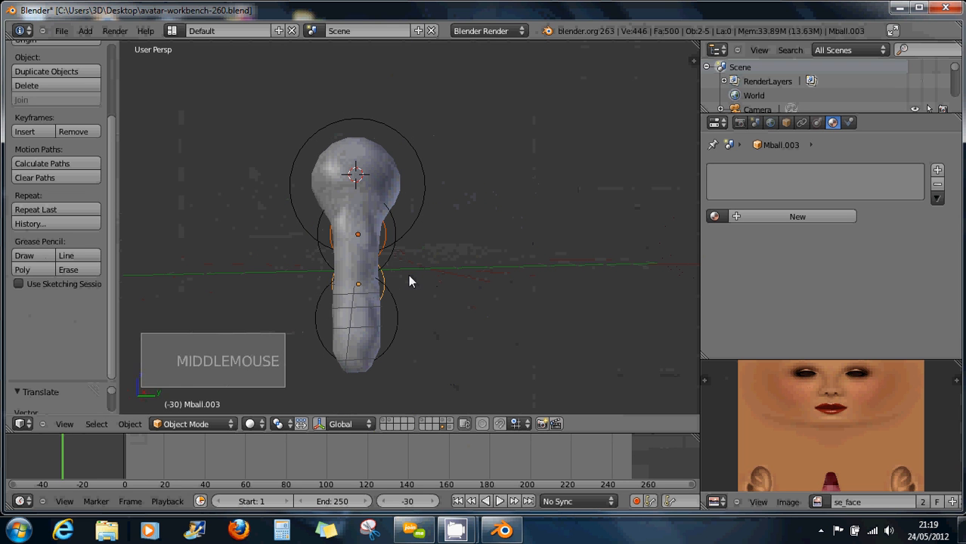
pyautogui.keyDown('shift'); pyautogui.rightClick(393, 259); pyautogui.keyUp('shift')
pyautogui.keyDown('shift'); pyautogui.rightClick(412, 310); pyautogui.keyUp('shift')
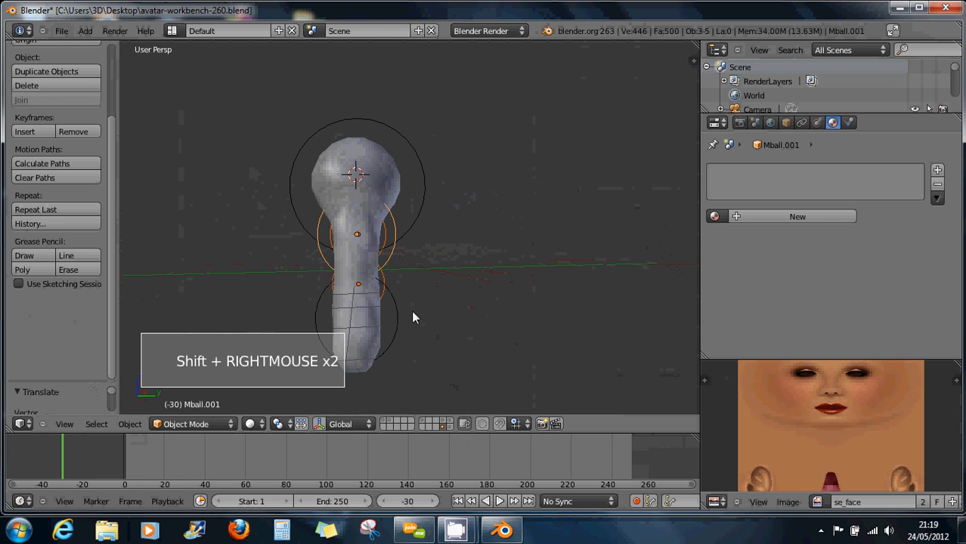
pyautogui.keyDown('shift'); pyautogui.rightClick(403, 316); pyautogui.keyUp('shift')
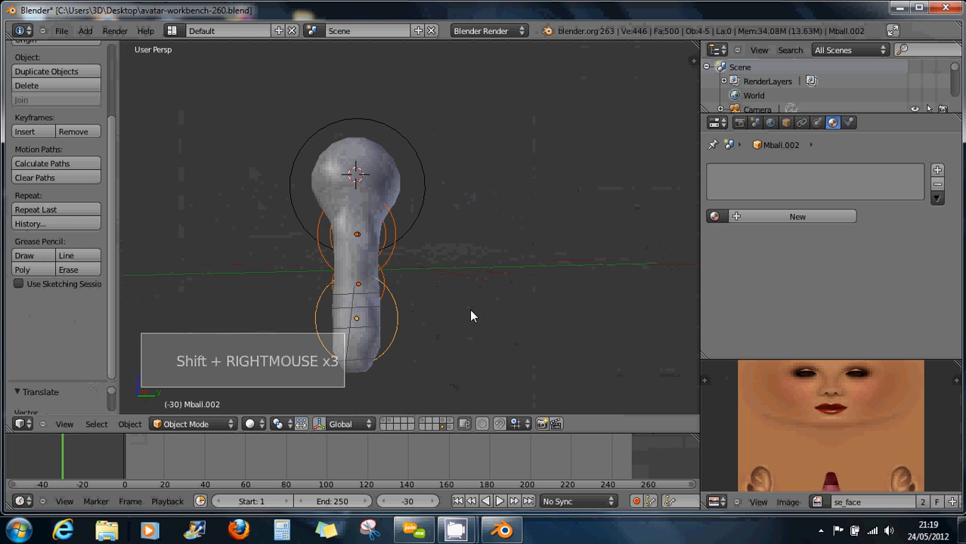
pyautogui.press('g')
pyautogui.press('y')
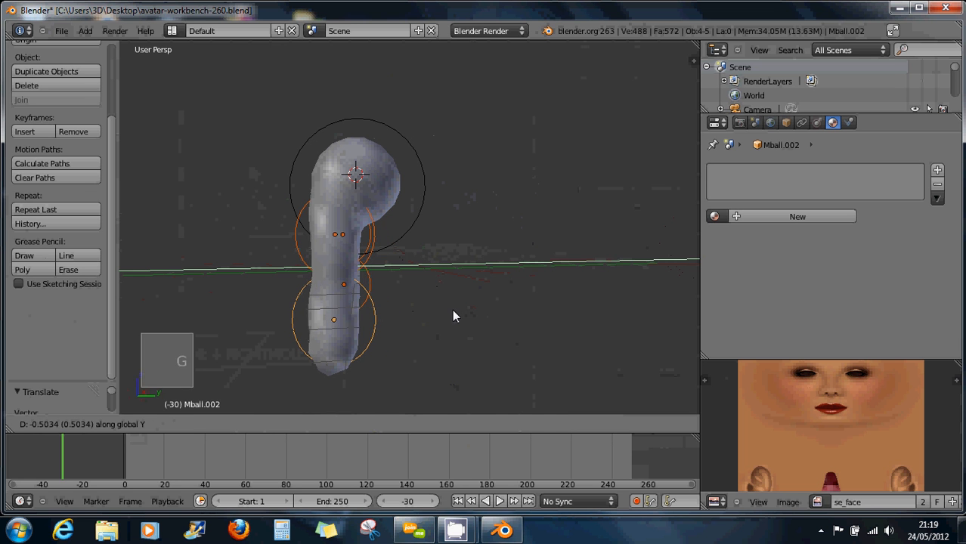
pyautogui.click(428, 291)
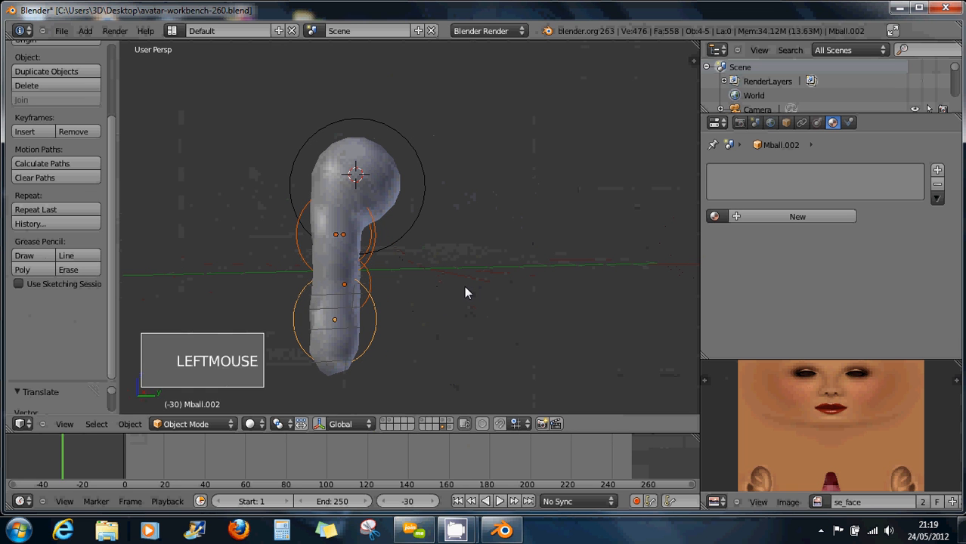
# Duplicate the column and place the copy beside the original along Y.
pyautogui.hotkey('shift', 'd')
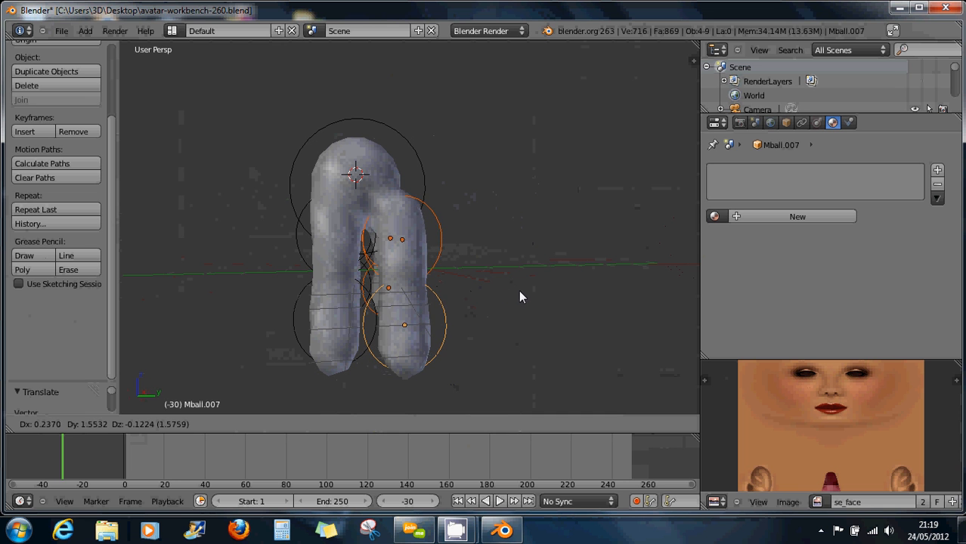
pyautogui.press('y')
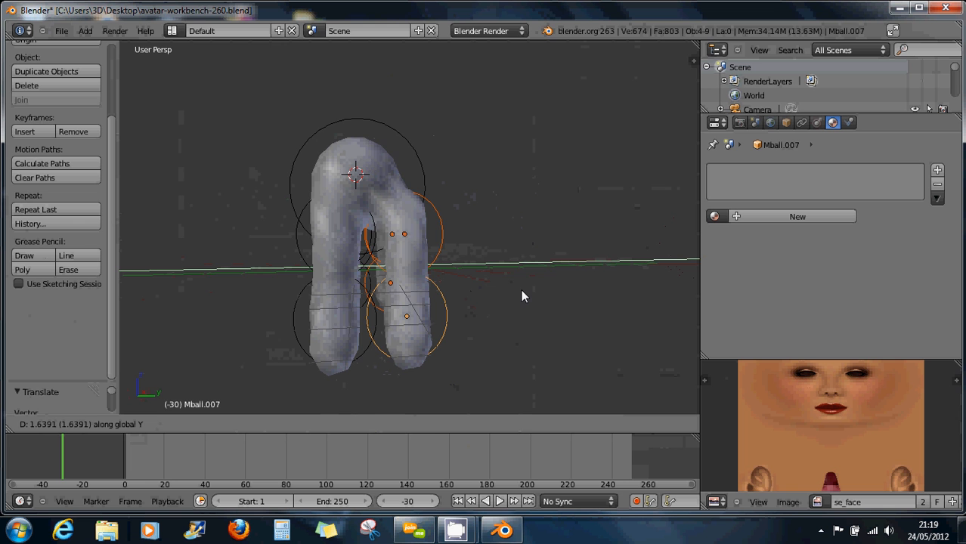
pyautogui.click(521, 295)
# Move the large top metaball to sit between the two legs.
pyautogui.rightClick(372, 159)
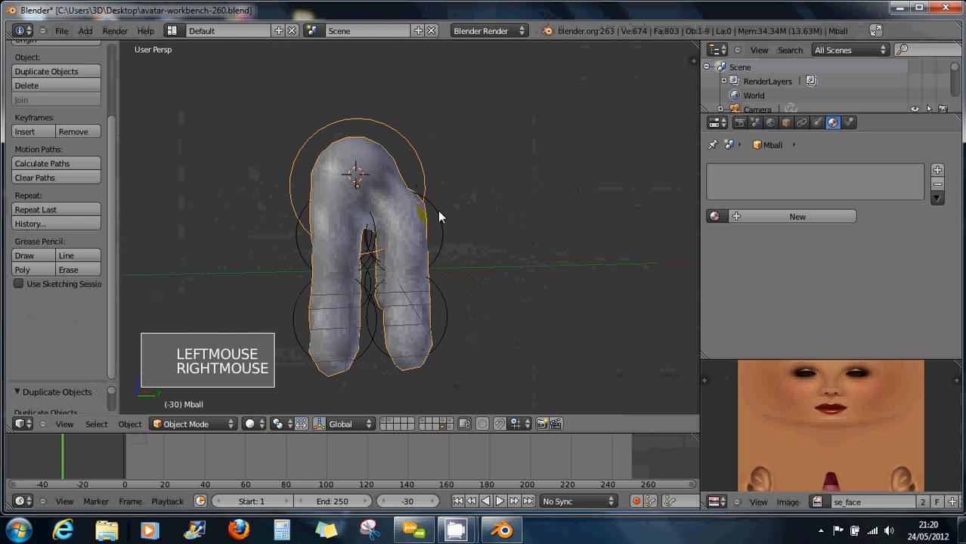
pyautogui.press('g')
pyautogui.press('g')
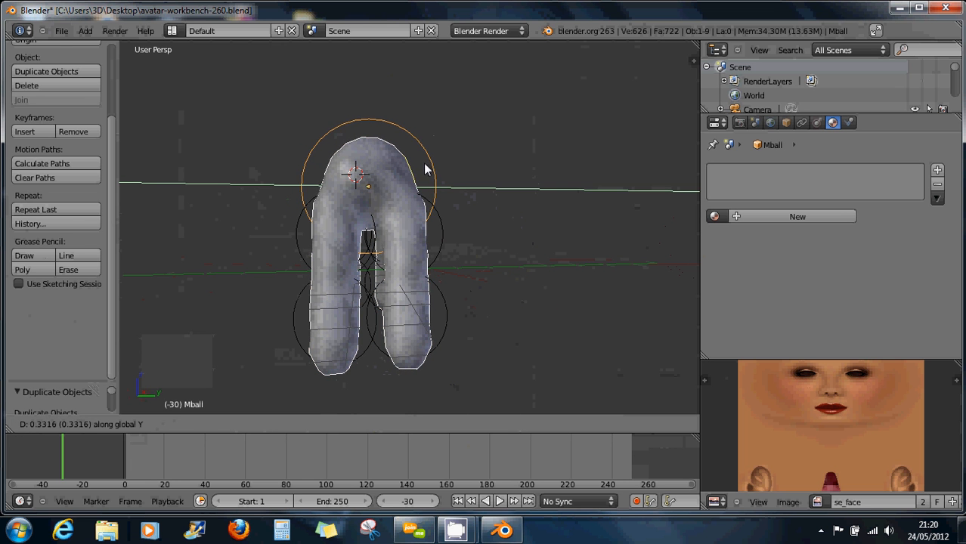
pyautogui.click(424, 168)
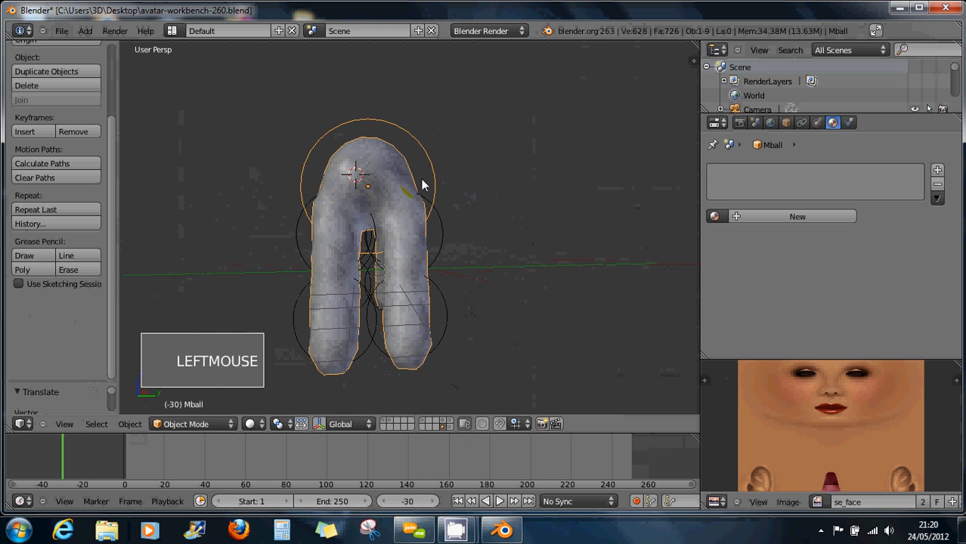
pyautogui.press('KP_2')
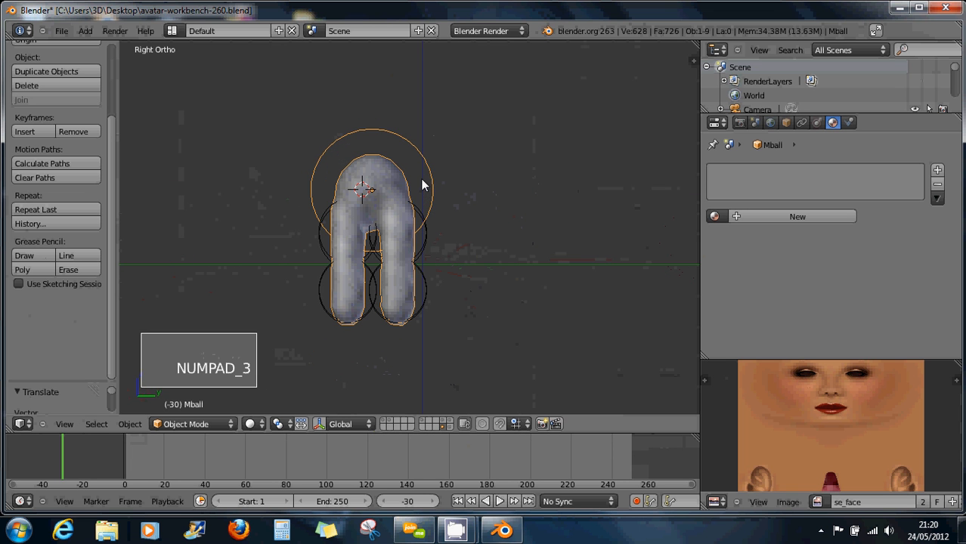
pyautogui.scroll(2, 423, 191)
pyautogui.scroll(-1, 424, 196)
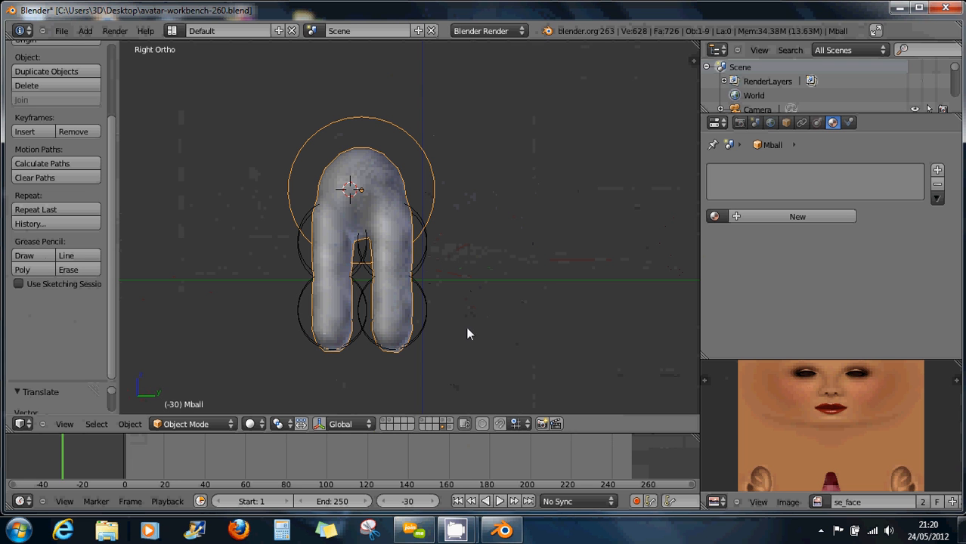
# Box-select every metaball of the figure and move it to a new position.
pyautogui.press('b')
pyautogui.moveTo(458, 374); pyautogui.dragTo(252, 76)
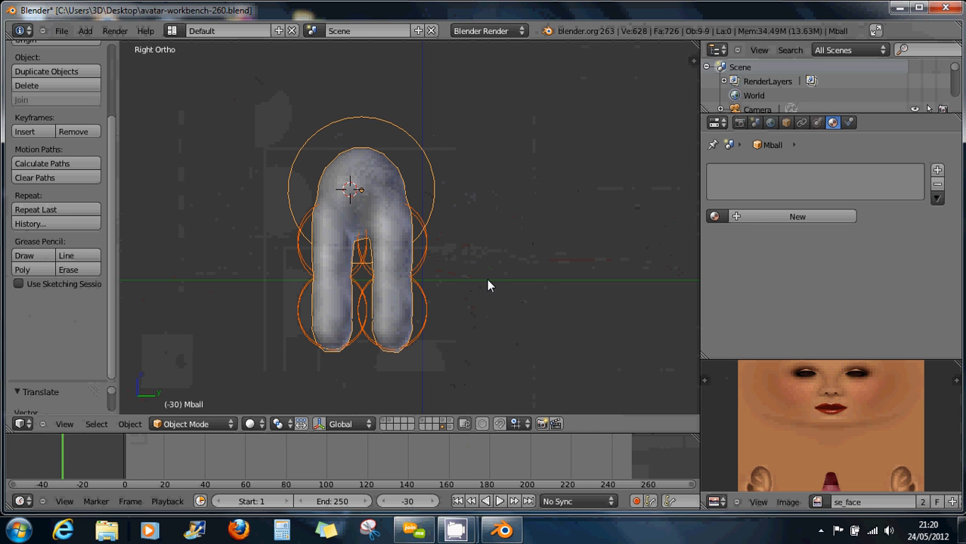
pyautogui.press('g')
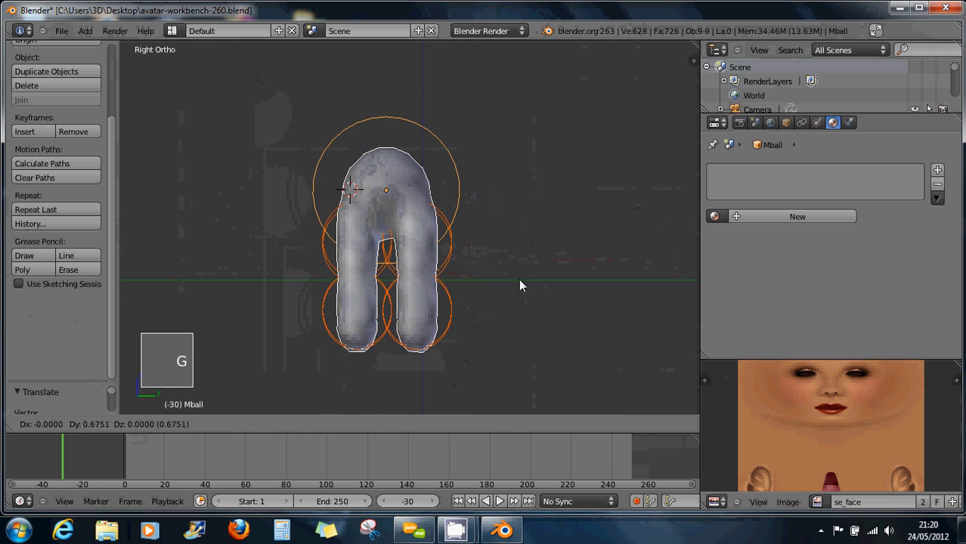
pyautogui.click(550, 286)
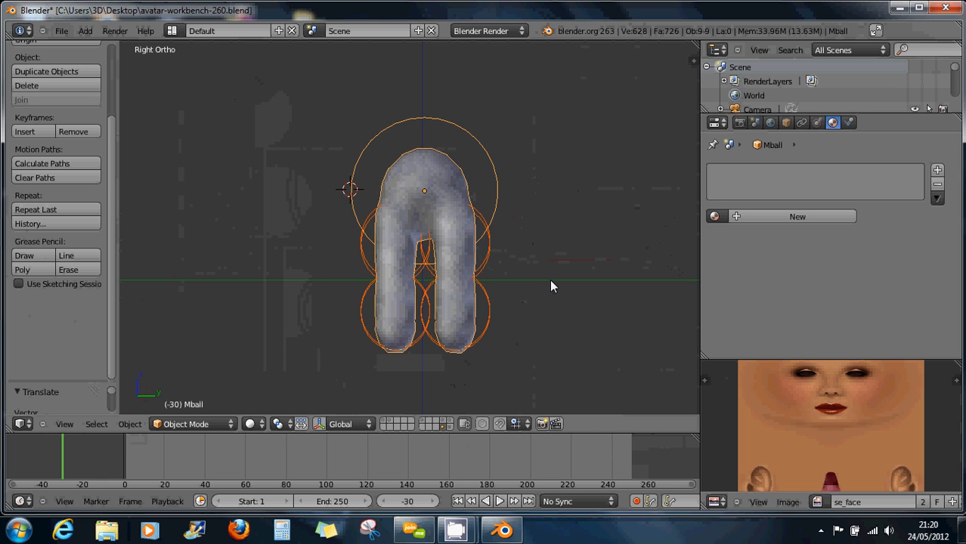
# Place the 3D cursor at the body's upper-right shoulder, checking in front and side views.
pyautogui.moveTo(444, 297); pyautogui.dragTo(313, 219, button='middle')
pyautogui.rightClick(342, 174)
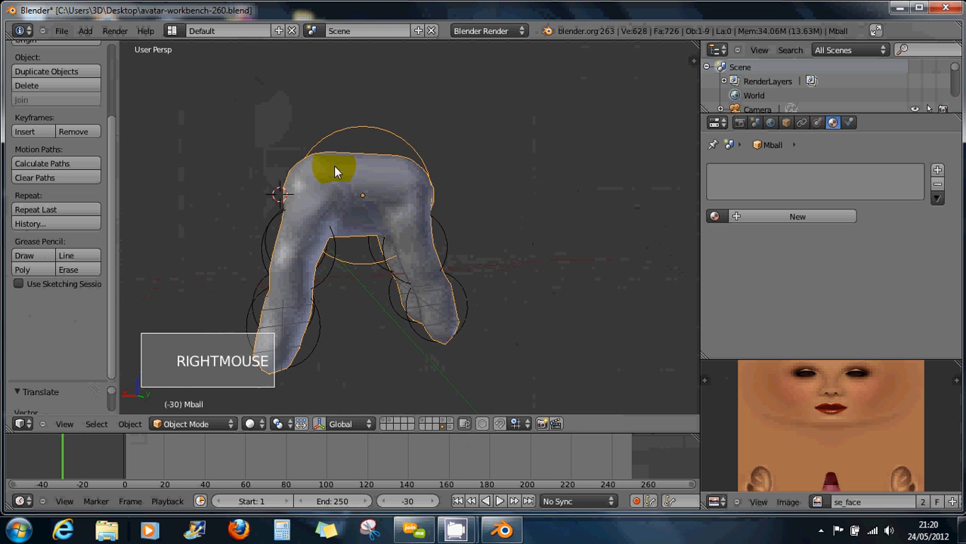
pyautogui.moveTo(347, 185); pyautogui.dragTo(319, 242, button='middle')
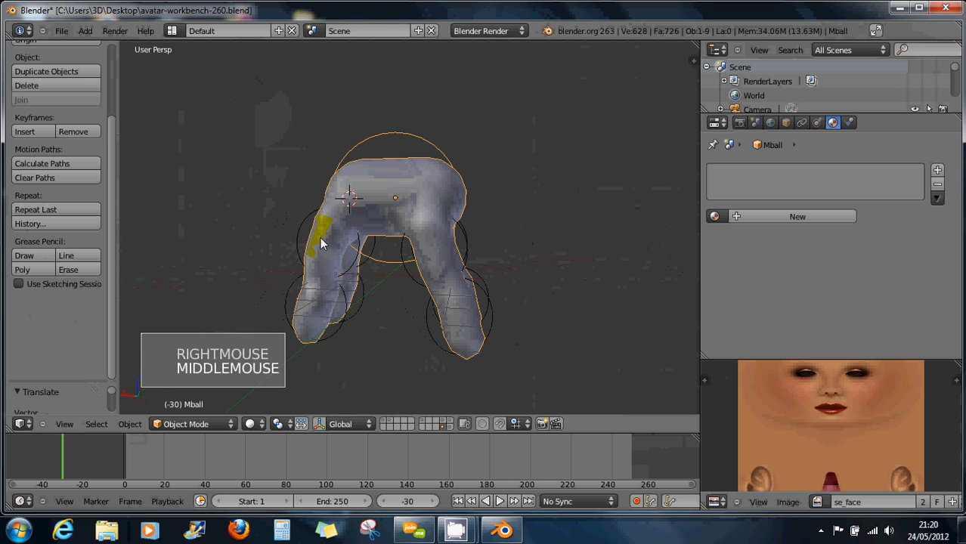
pyautogui.click(468, 187)
pyautogui.press('KP_1')
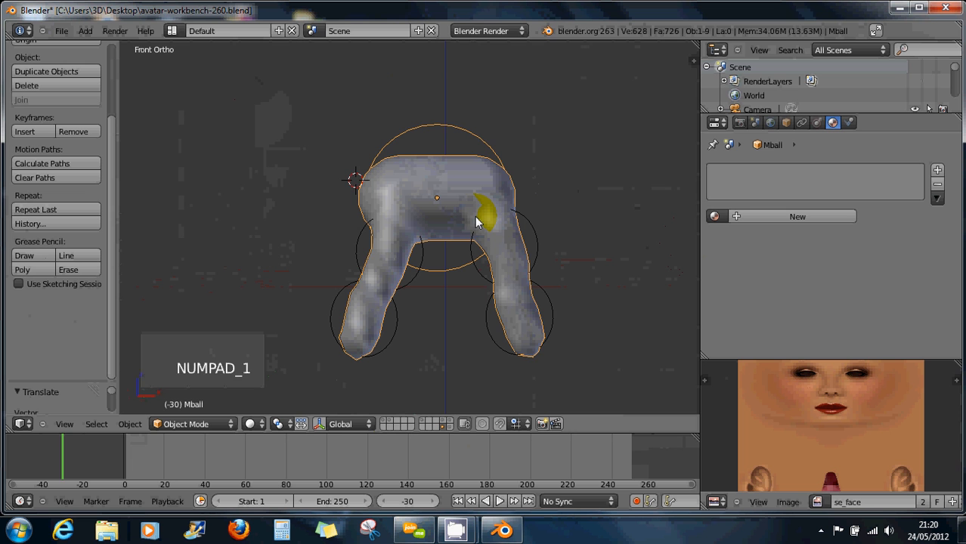
pyautogui.click(345, 195)
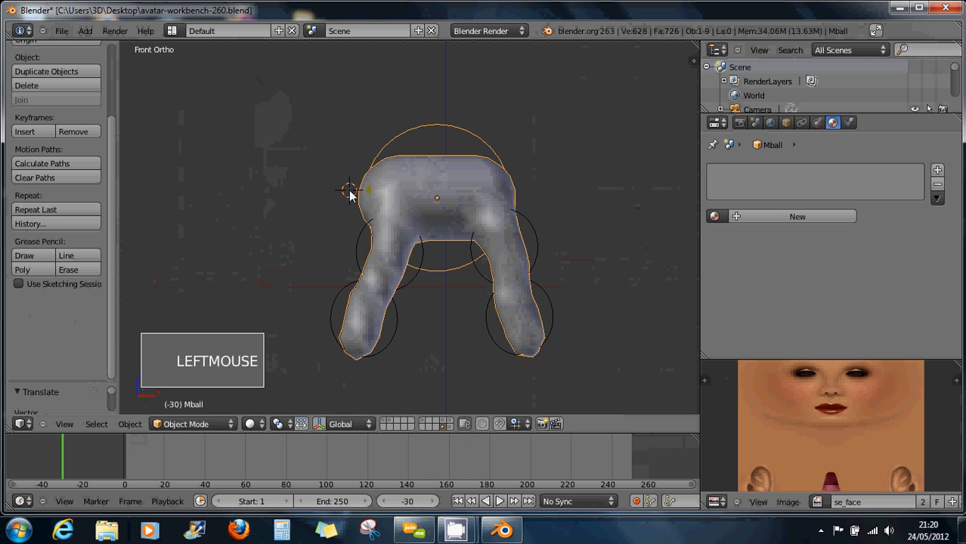
pyautogui.press('KP_3')
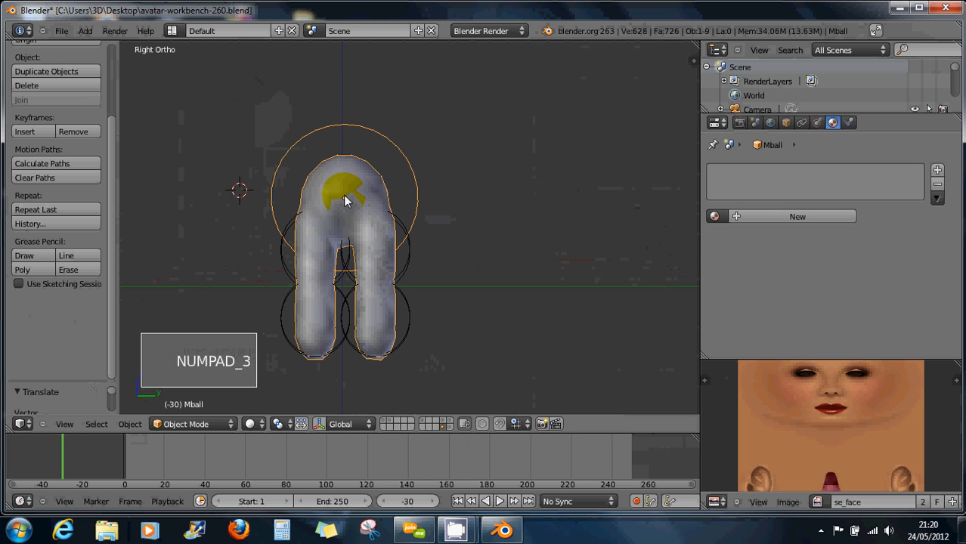
pyautogui.click(344, 195)
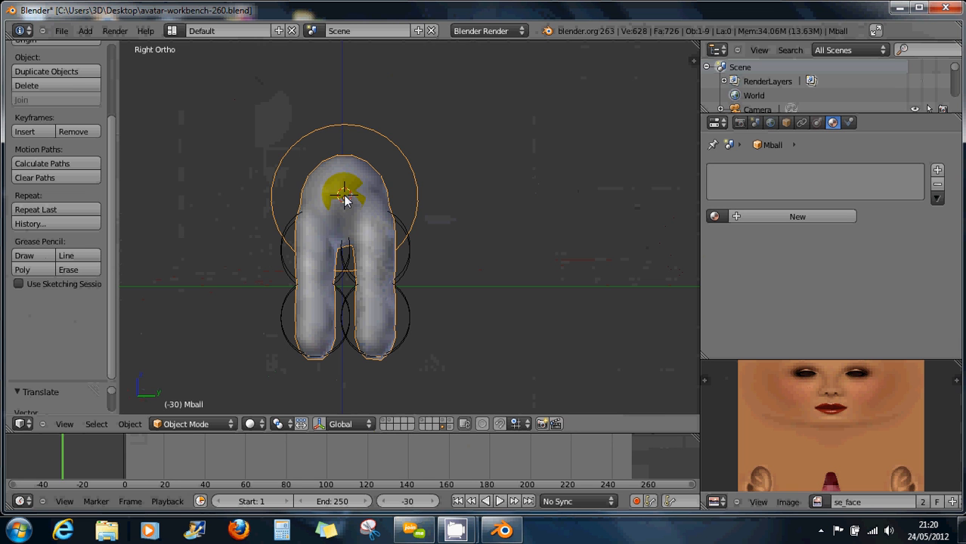
pyautogui.press('KP_1')
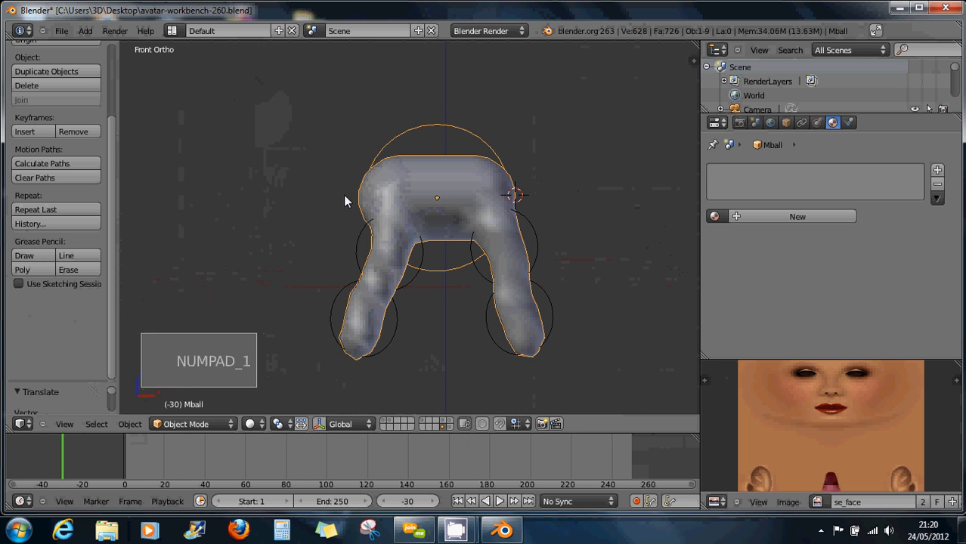
pyautogui.press('KP_3')
pyautogui.press('KP_1')
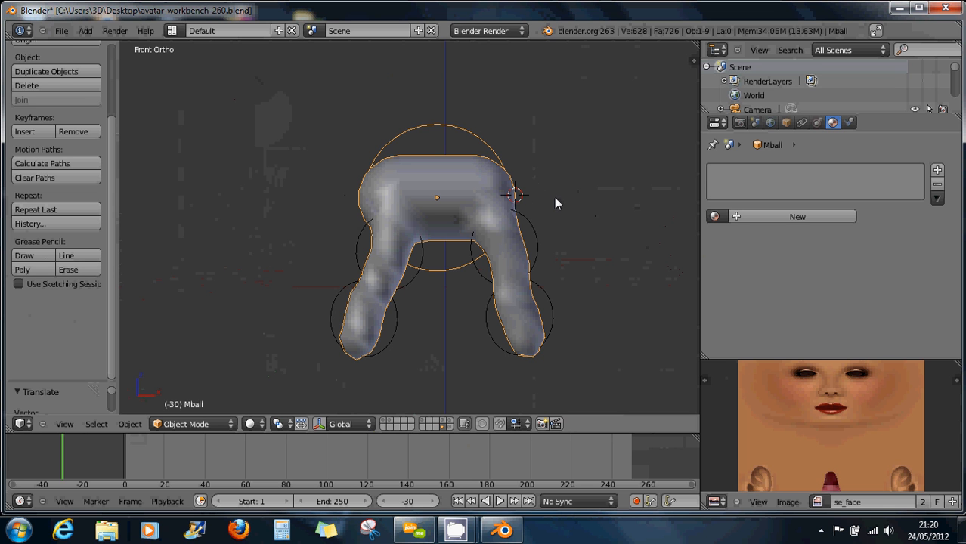
pyautogui.hotkey('shift', 'a')
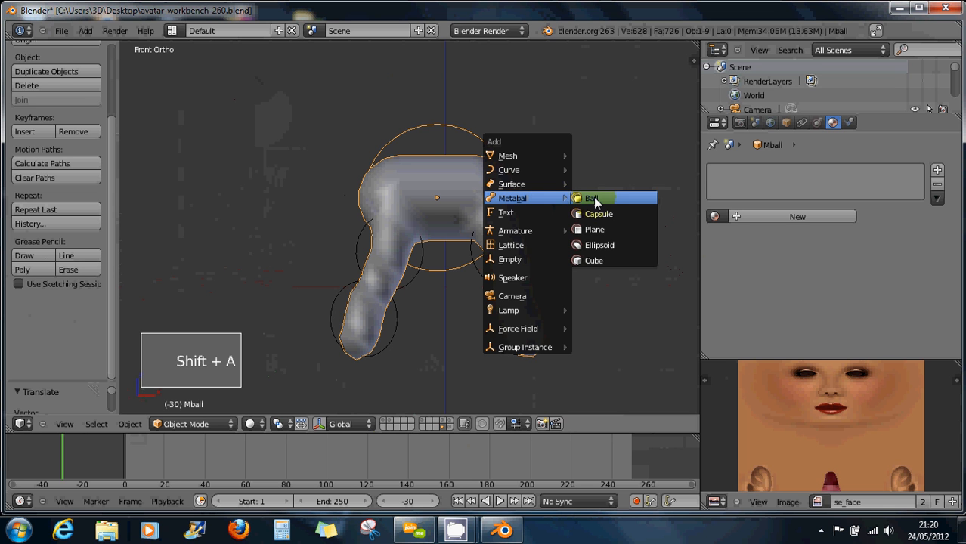
# Add a metaball Ball above the body's right shoulder, then duplicate the body metaball.
pyautogui.click(589, 198)
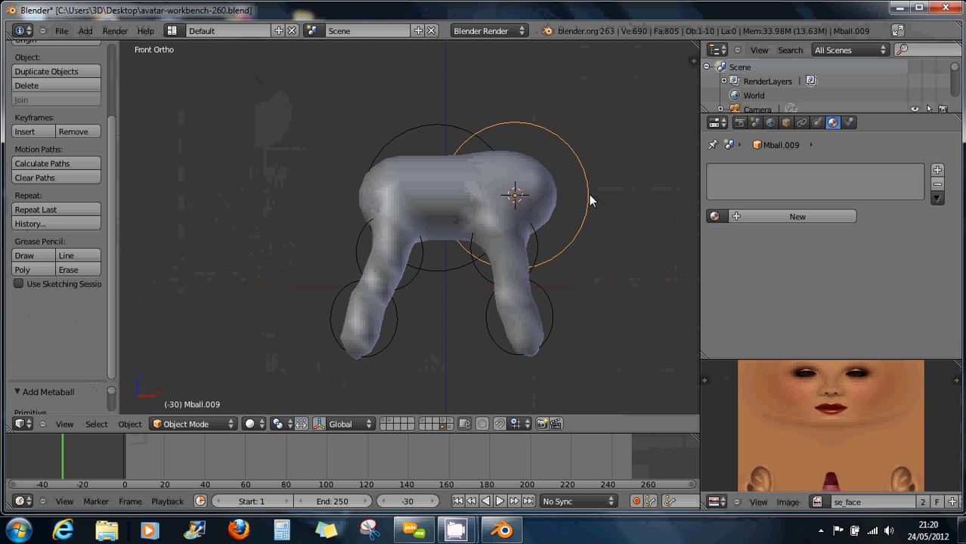
pyautogui.press('g')
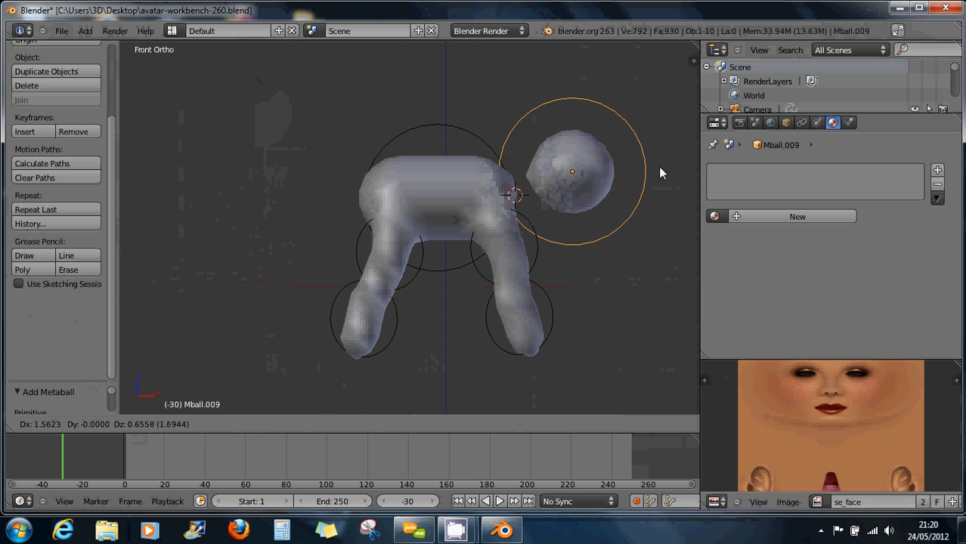
pyautogui.click(679, 151)
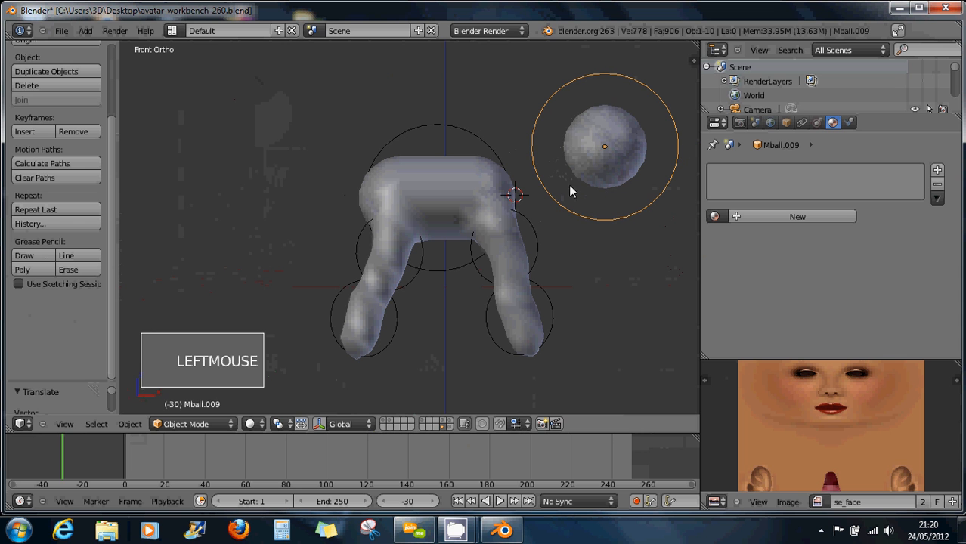
pyautogui.rightClick(460, 175)
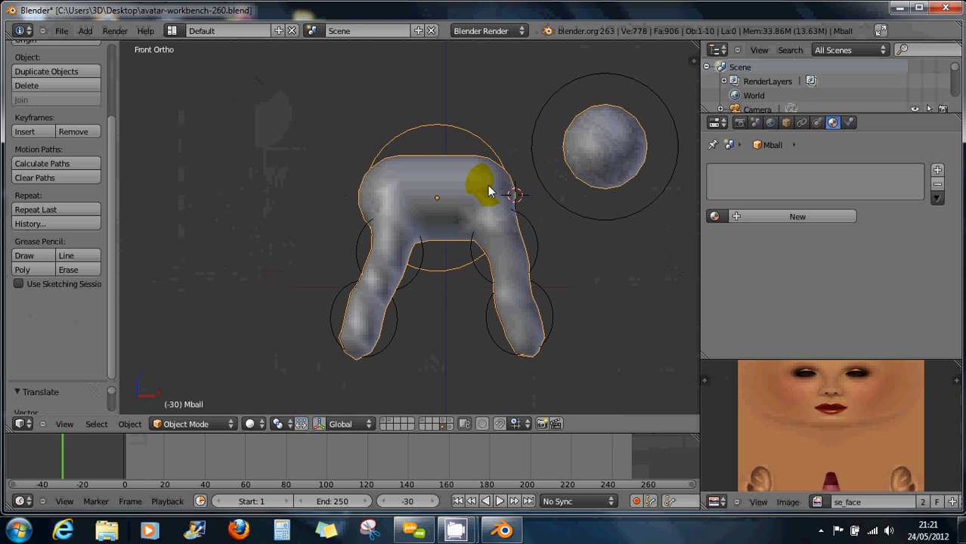
pyautogui.hotkey('shift', 'd')
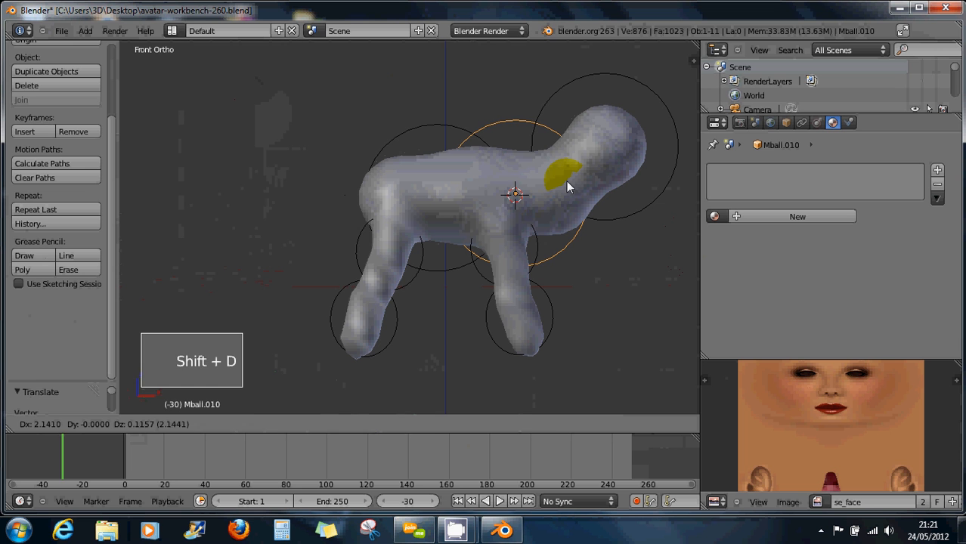
# Place the body-metaball copy toward the head sphere, tilted to form a neck.
pyautogui.click(568, 186)
pyautogui.click(582, 234)
pyautogui.press('r')
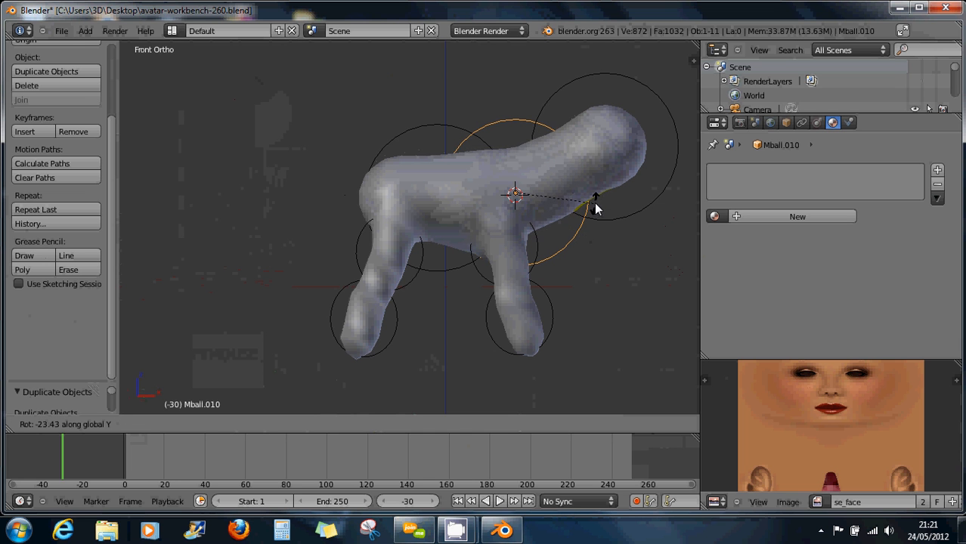
pyautogui.click(595, 225)
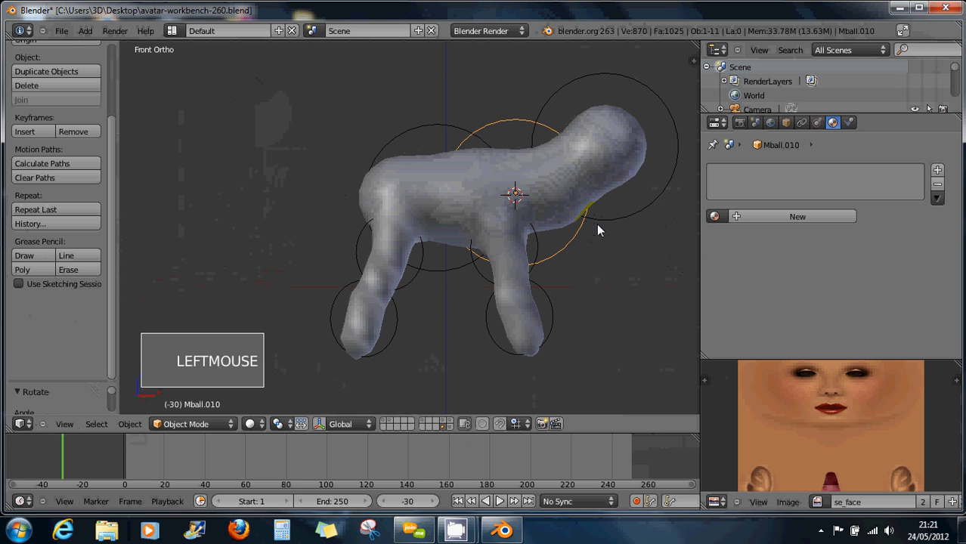
# Duplicate a body element toward the left end and thin it with Shift+X into a tail.
pyautogui.rightClick(627, 147)
pyautogui.scroll(-1, 606, 217)
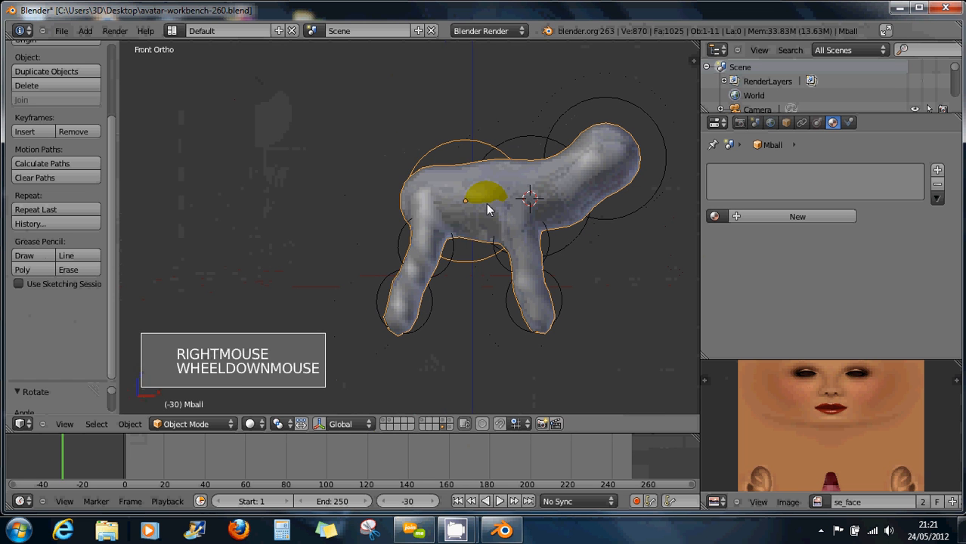
pyautogui.rightClick(414, 193)
pyautogui.moveTo(428, 199); pyautogui.dragTo(445, 180, button='right')
pyautogui.hotkey('shift', 'd')
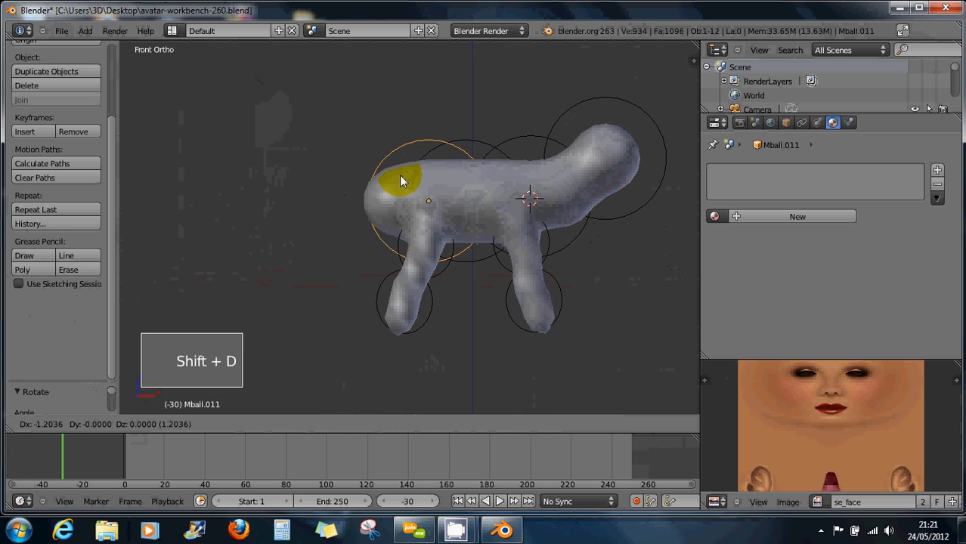
pyautogui.click(362, 174)
pyautogui.click(480, 223)
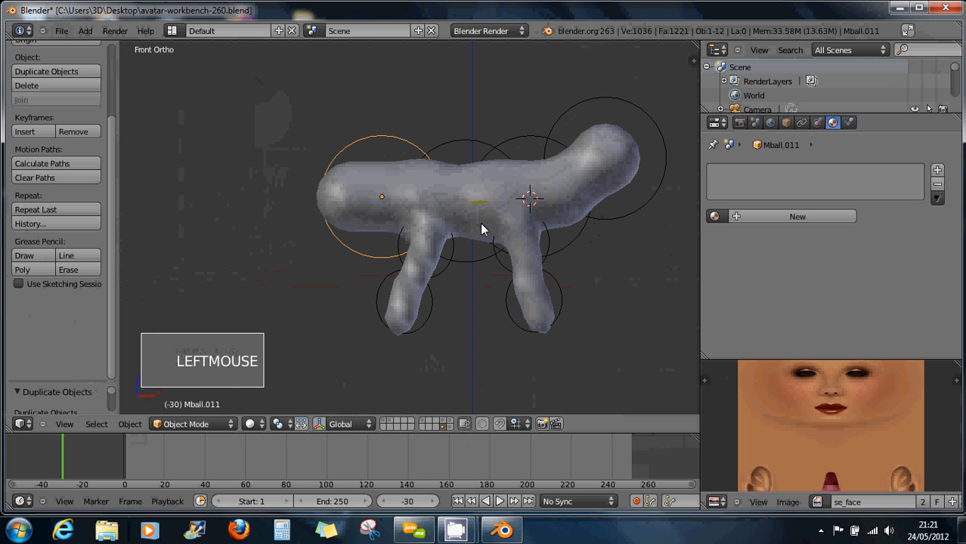
pyautogui.press('s')
pyautogui.press('s')
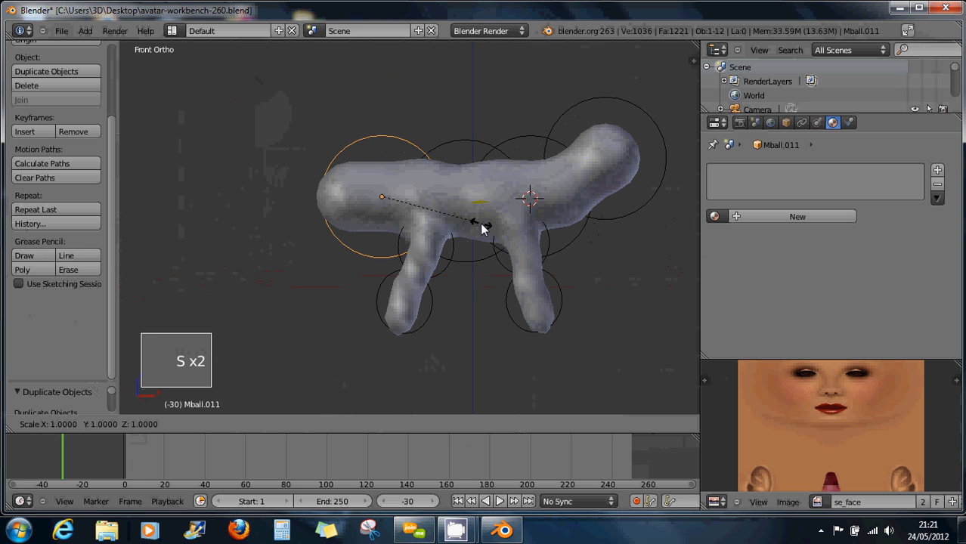
pyautogui.hotkey('shift', 'x')
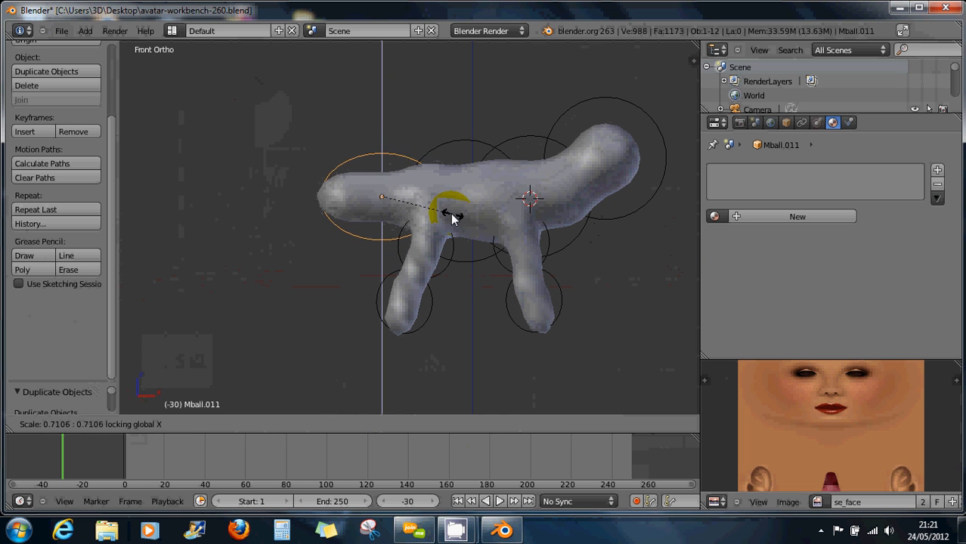
pyautogui.click(417, 214)
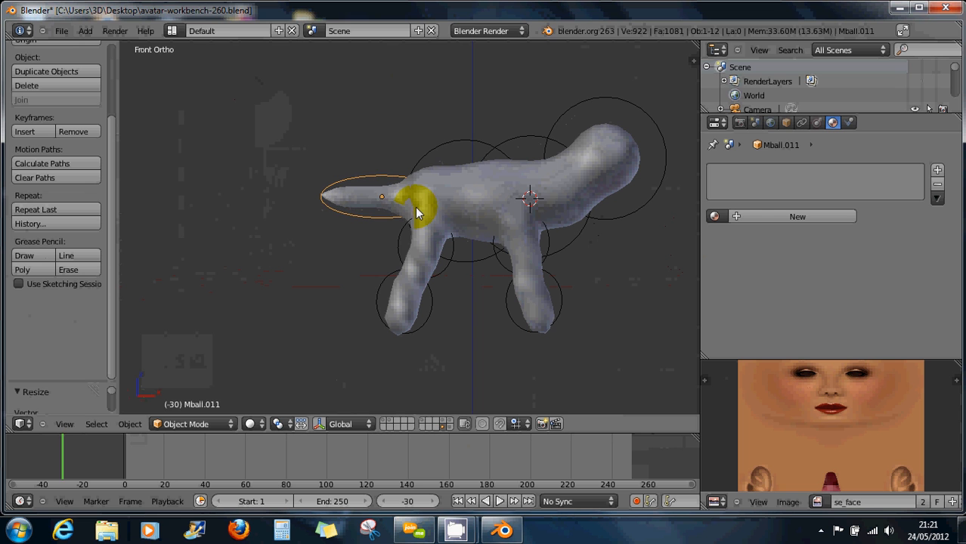
pyautogui.click(401, 212)
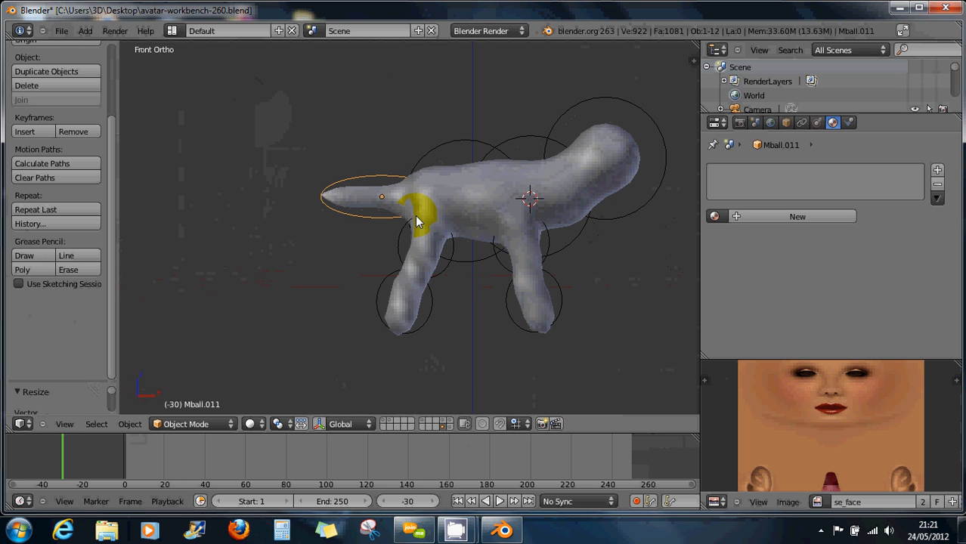
# Move the tail further out, tilt it, and lower it slightly into place.
pyautogui.press('g')
pyautogui.click(376, 217)
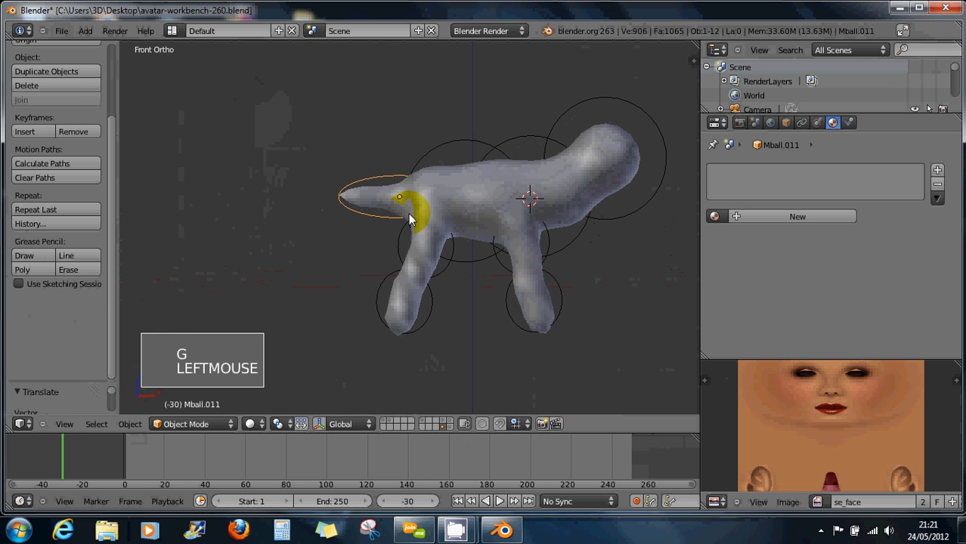
pyautogui.press('r')
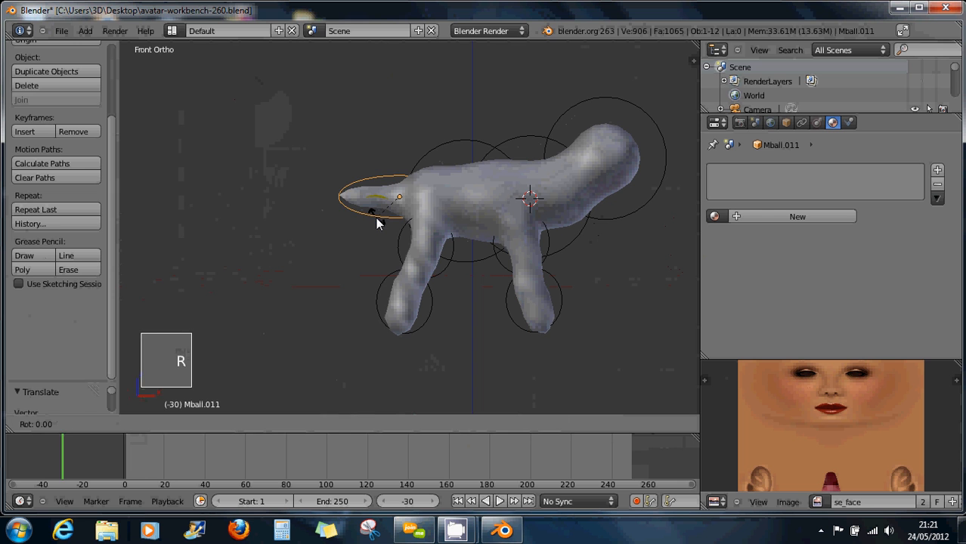
pyautogui.click(390, 242)
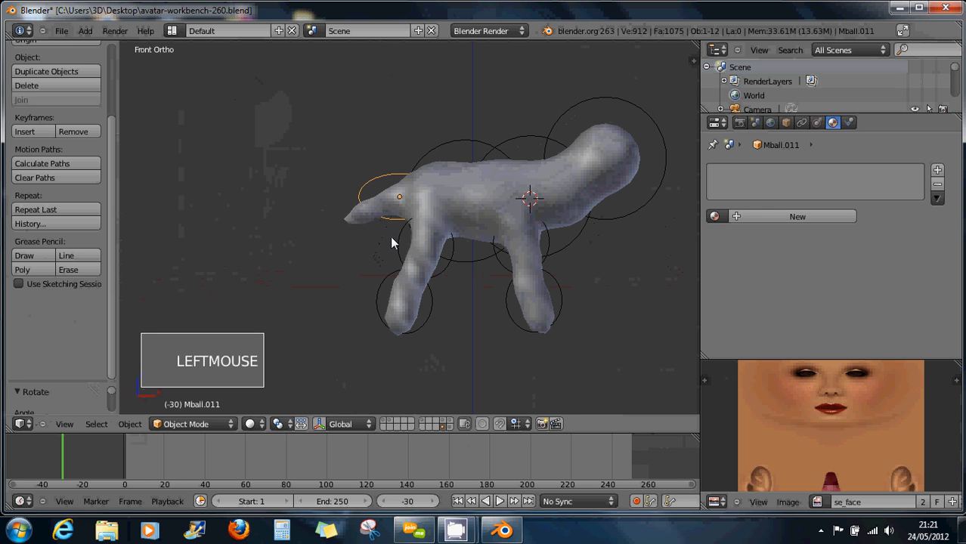
pyautogui.press('g')
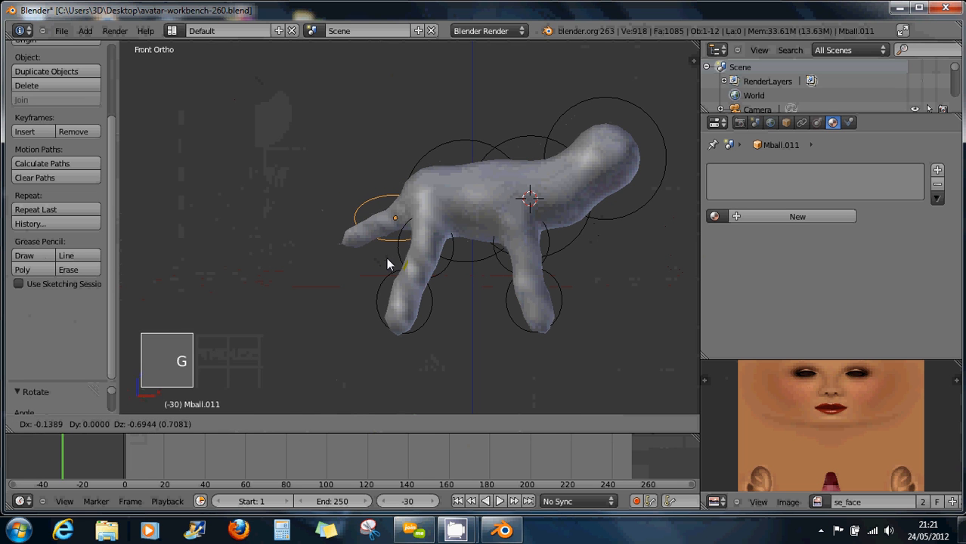
pyautogui.click(433, 274)
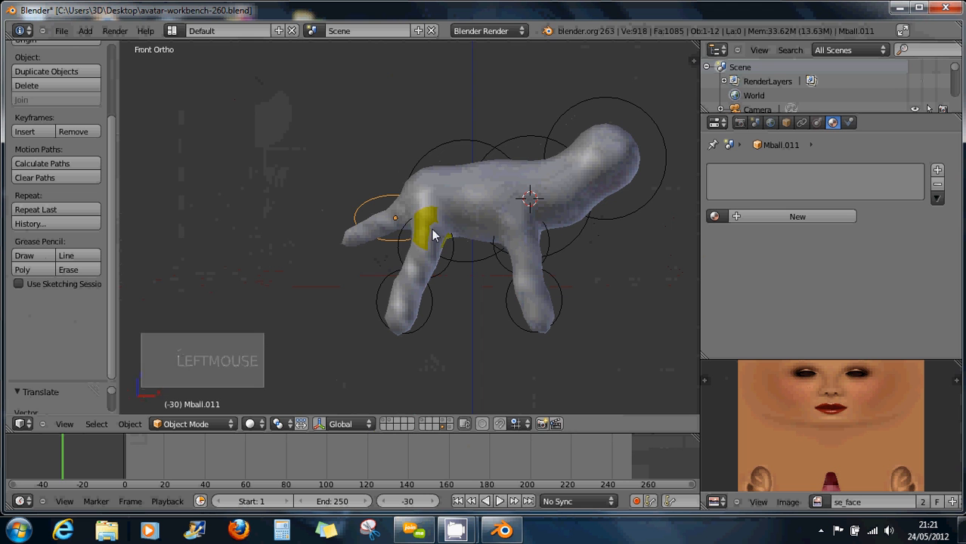
# Shrink the neck metaball Mball.010 and reposition it.
pyautogui.moveTo(570, 235); pyautogui.dragTo(546, 266, button='middle')
pyautogui.scroll(-4, 606, 224)
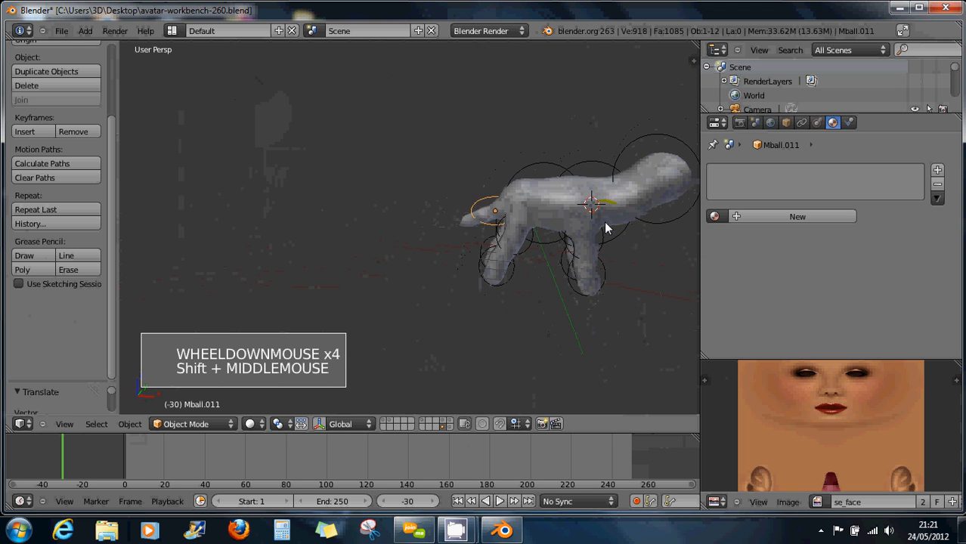
pyautogui.keyDown('shift'); pyautogui.moveTo(604, 221); pyautogui.dragTo(494, 179, button='middle'); pyautogui.keyUp('shift')
pyautogui.scroll(1, 507, 211)
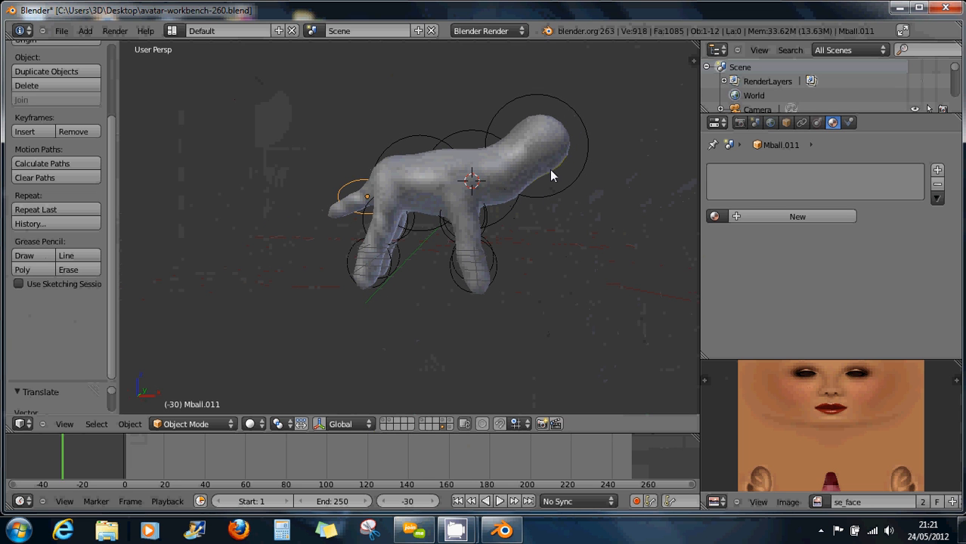
pyautogui.rightClick(584, 176)
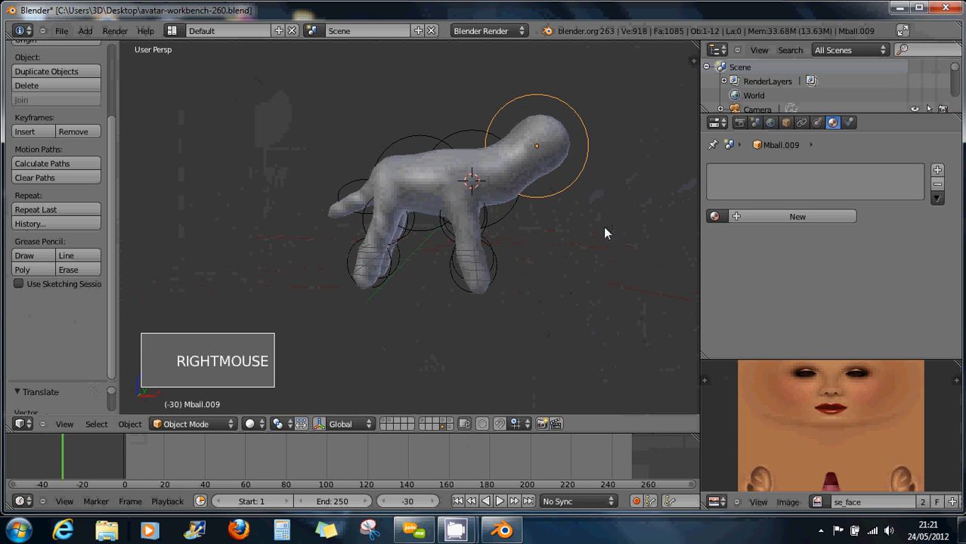
pyautogui.rightClick(518, 216)
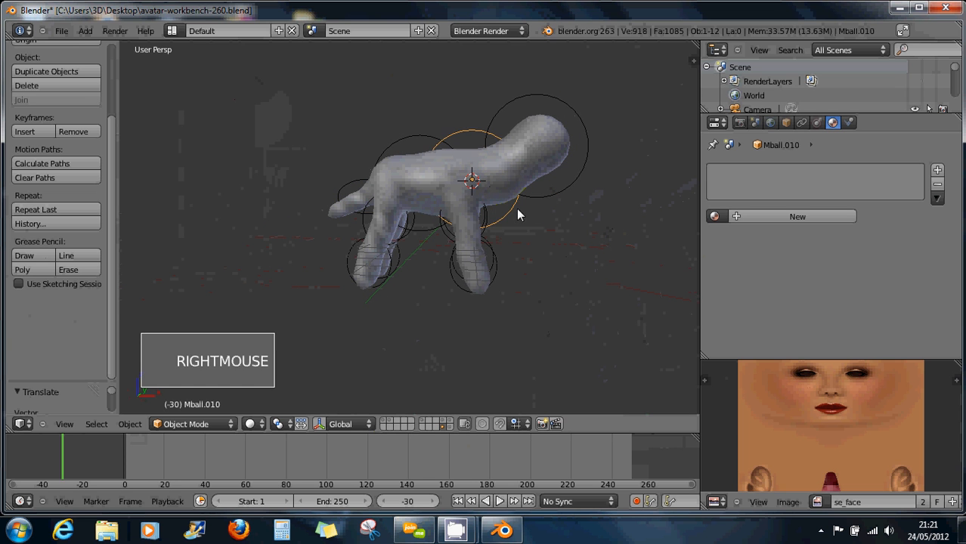
pyautogui.press('s')
pyautogui.press('s')
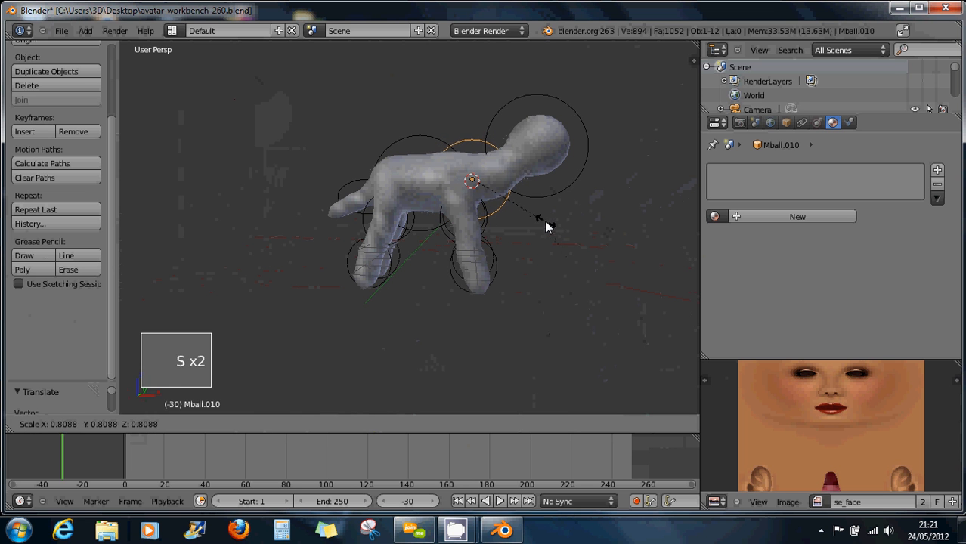
pyautogui.click(535, 210)
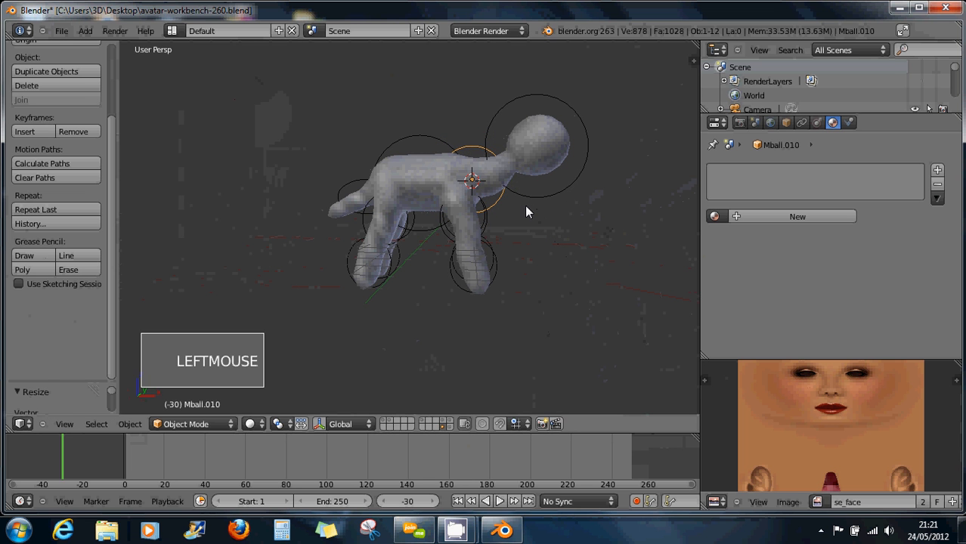
pyautogui.press('g')
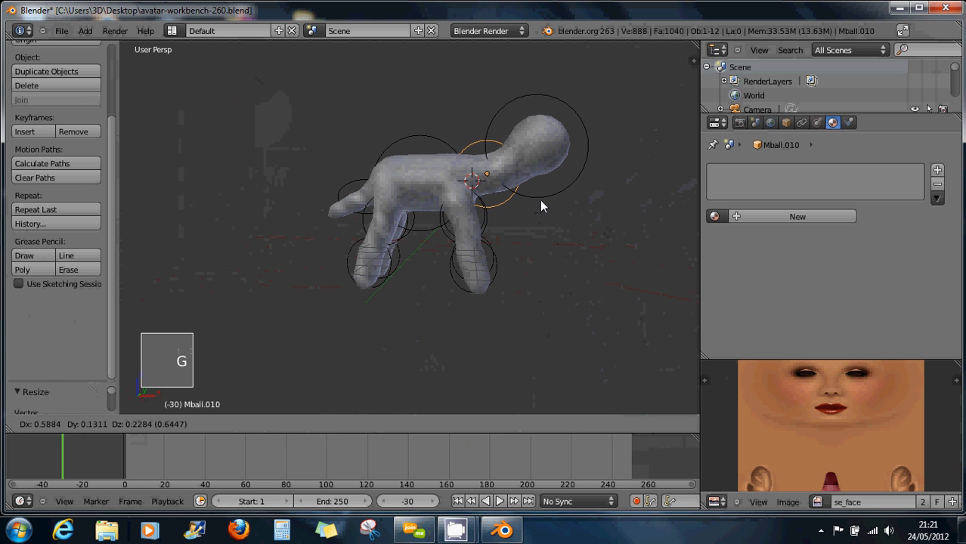
pyautogui.click(540, 200)
# Widen the head metaball Mball.009 along X, tilt it, and nudge it into place.
pyautogui.rightClick(571, 163)
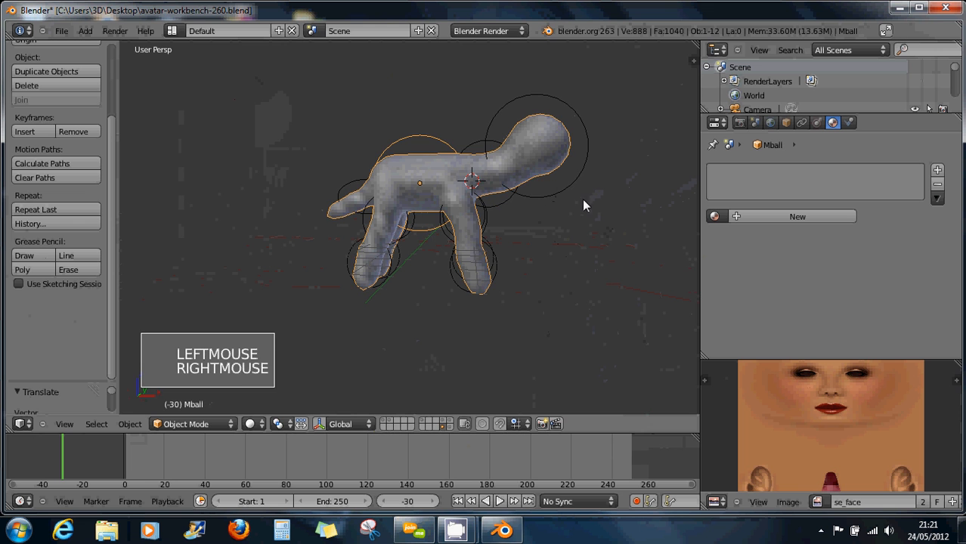
pyautogui.press('s')
pyautogui.press('x')
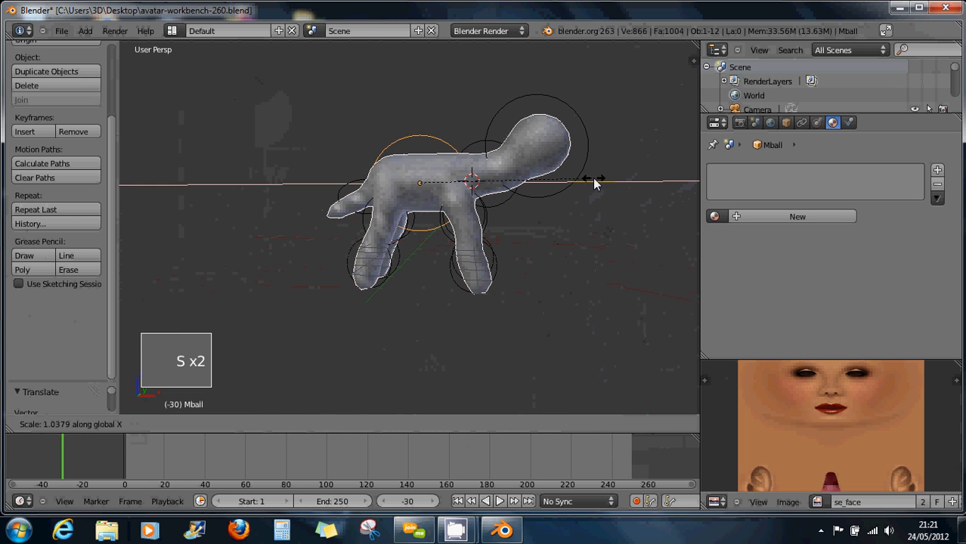
pyautogui.rightClick(622, 183)
pyautogui.rightClick(596, 157)
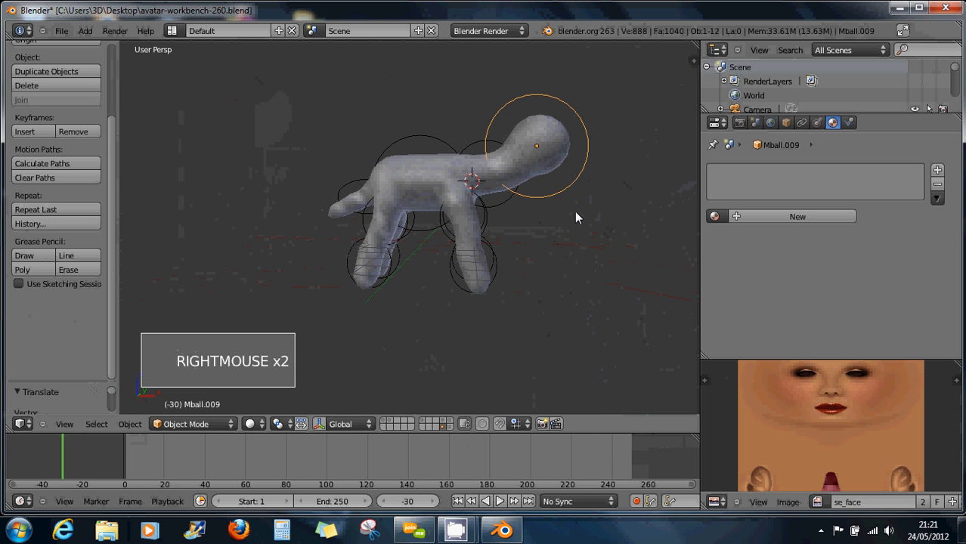
pyautogui.press('s')
pyautogui.press('x')
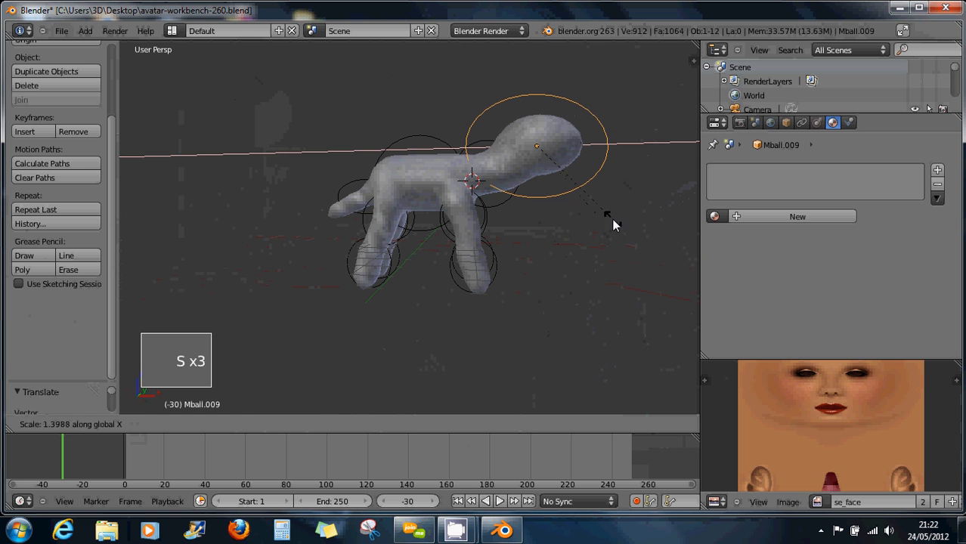
pyautogui.click(614, 198)
pyautogui.press('r')
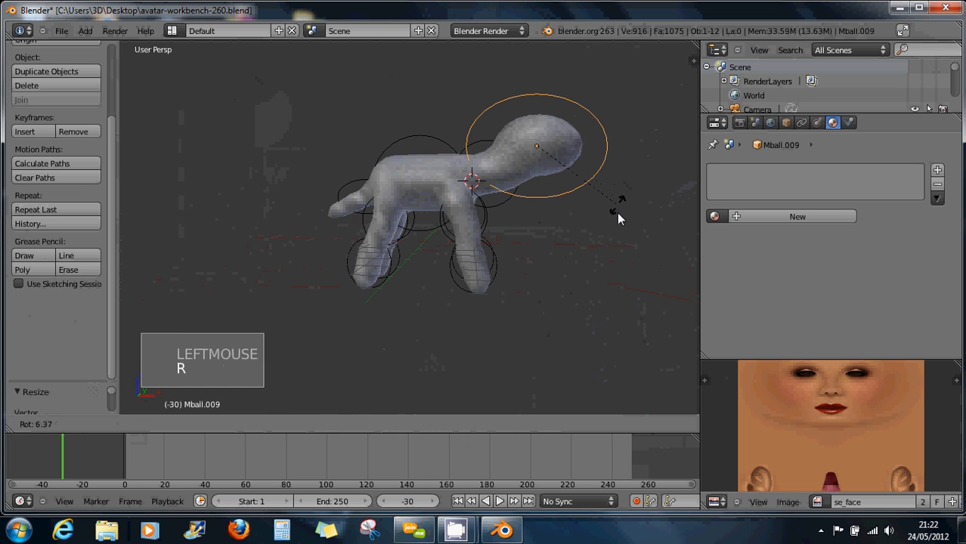
pyautogui.click(570, 277)
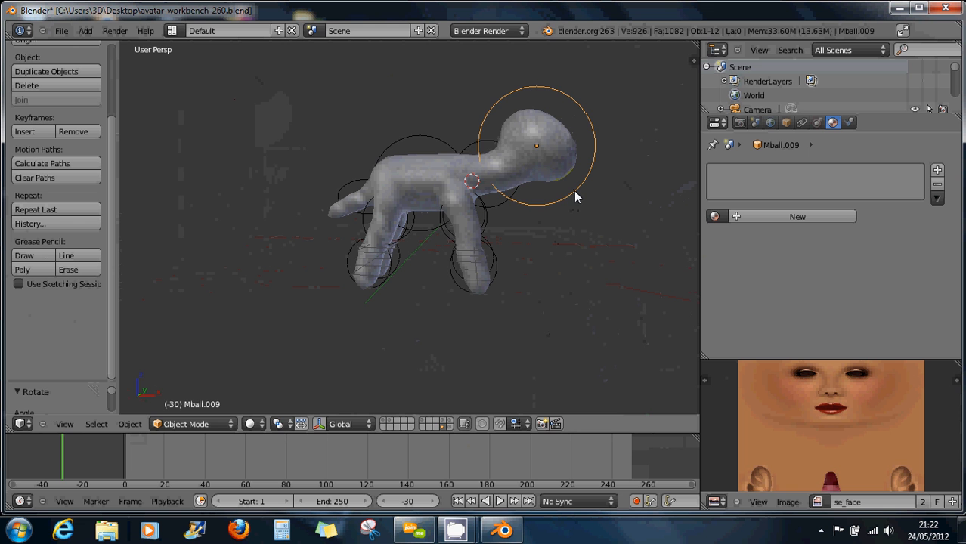
pyautogui.press('g')
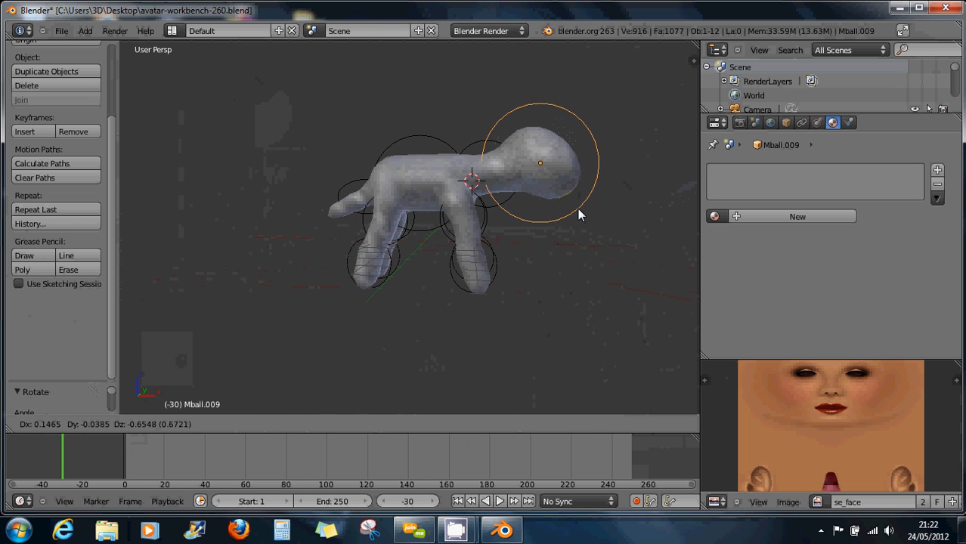
pyautogui.click(578, 209)
# Box-select every metaball element of the figure.
pyautogui.moveTo(551, 225); pyautogui.dragTo(484, 213, button='middle')
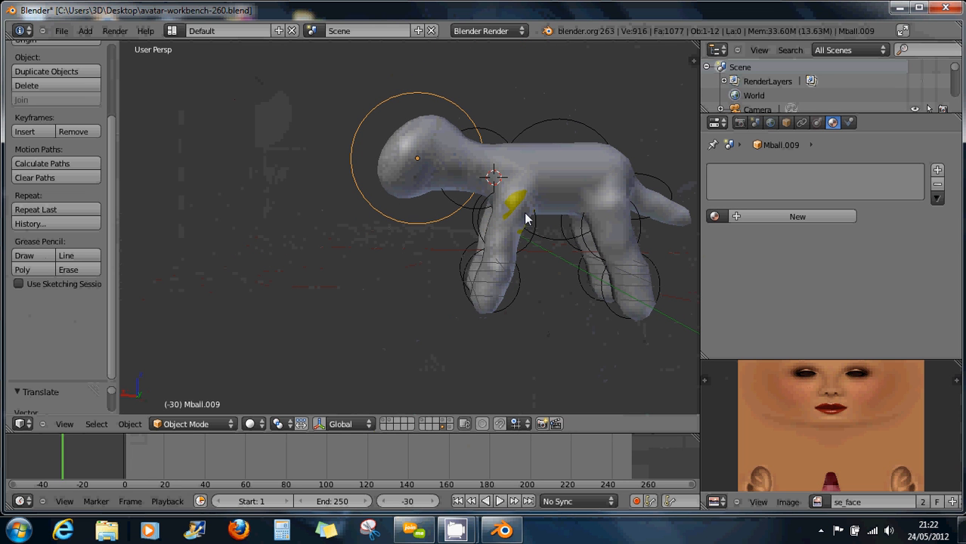
pyautogui.scroll(-2, 476, 181)
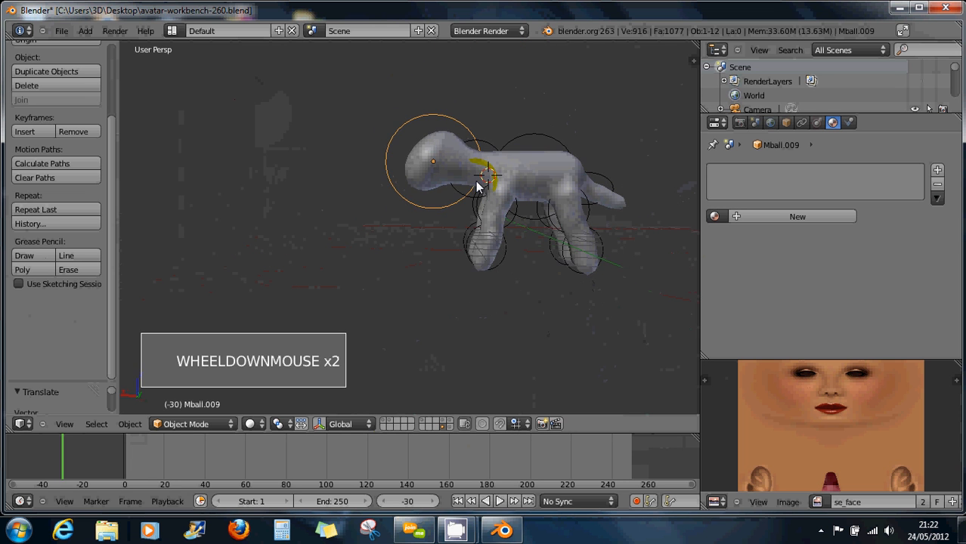
pyautogui.press('b')
pyautogui.moveTo(361, 87); pyautogui.dragTo(662, 312)
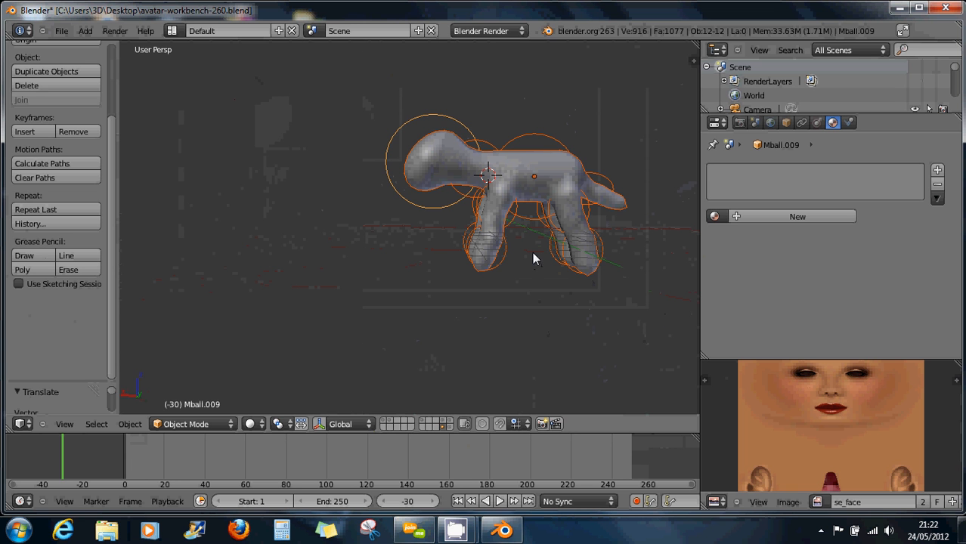
# Orbit and zoom around the four-legged metaball creature, then open the Object menu.
pyautogui.moveTo(498, 254); pyautogui.dragTo(531, 228, button='middle')
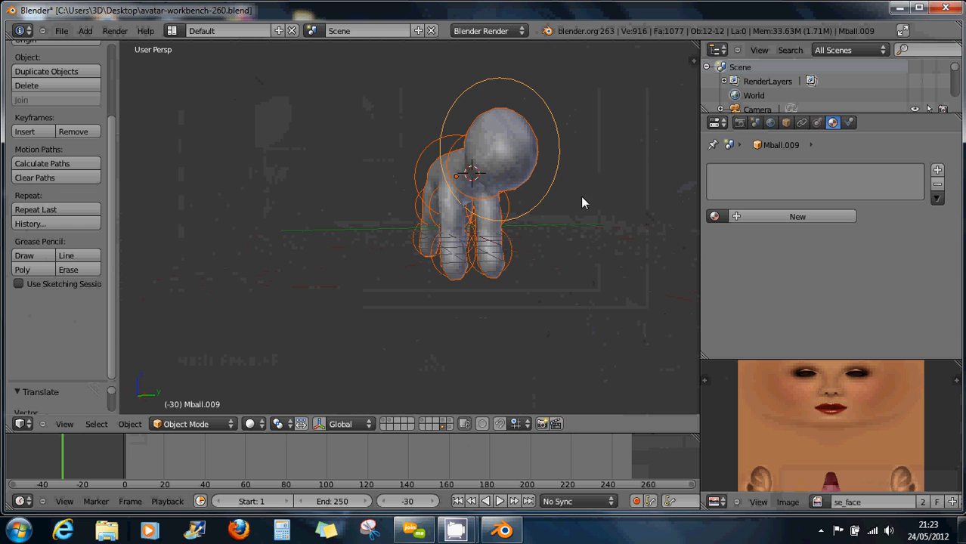
pyautogui.moveTo(582, 202); pyautogui.dragTo(501, 209, button='middle')
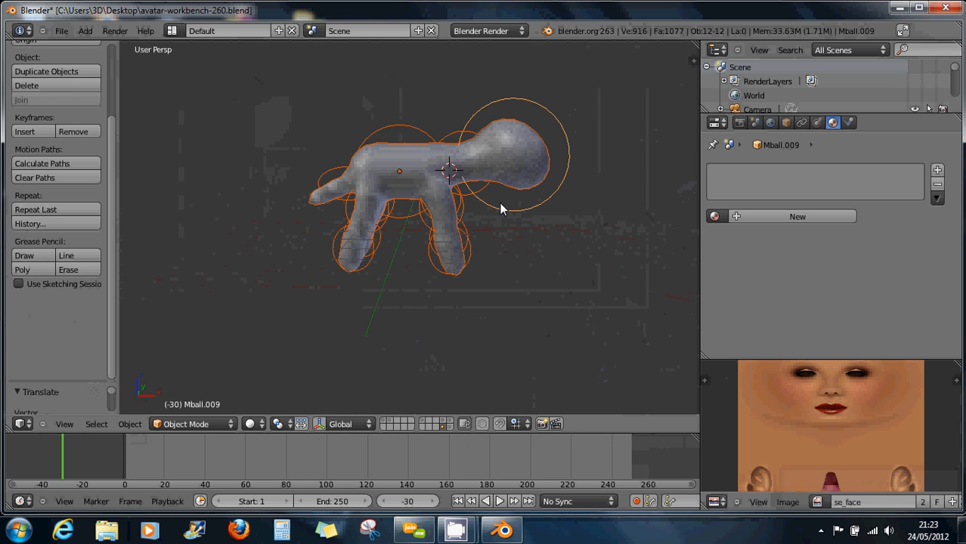
pyautogui.click(732, 195)
pyautogui.scroll(3, 493, 147)
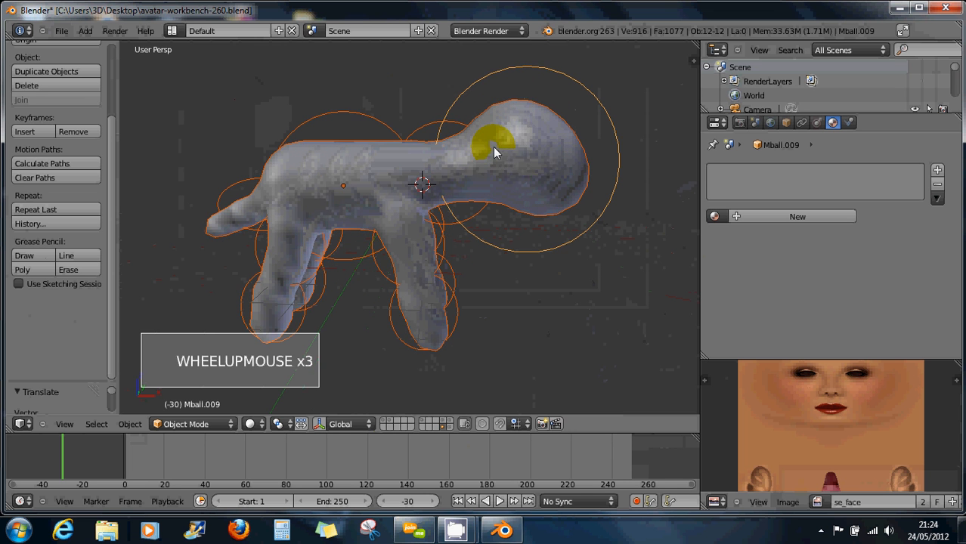
pyautogui.scroll(-2, 546, 159)
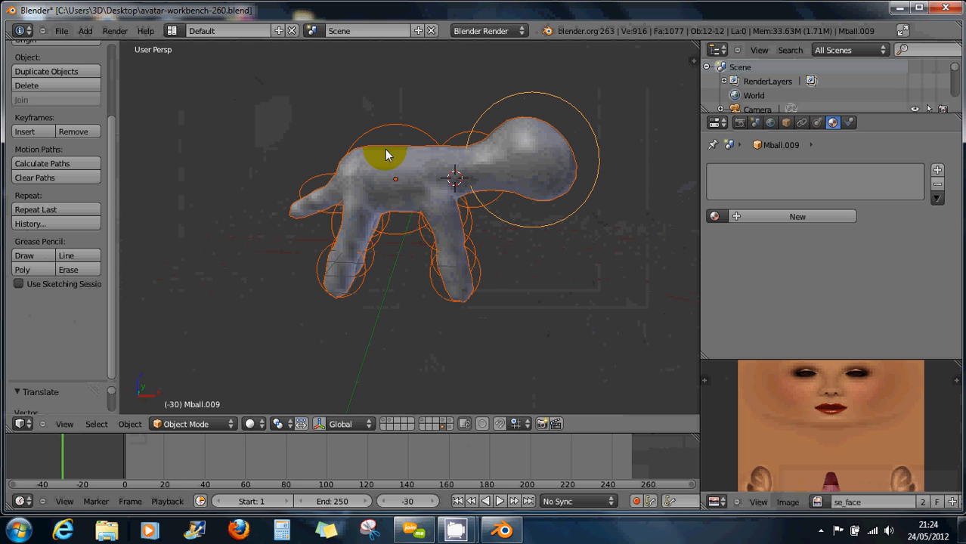
pyautogui.moveTo(431, 200); pyautogui.dragTo(429, 225, button='middle')
pyautogui.scroll(1, 429, 225)
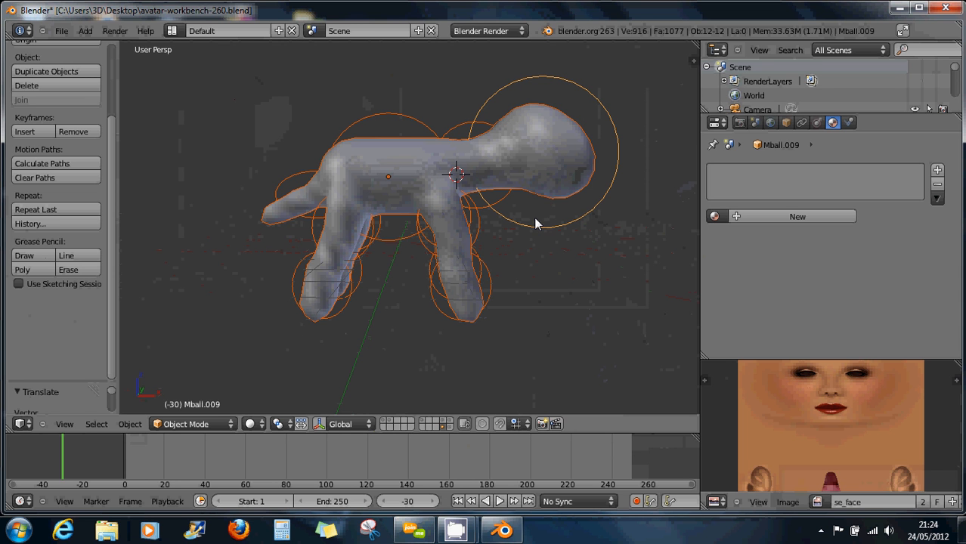
pyautogui.click(128, 424)
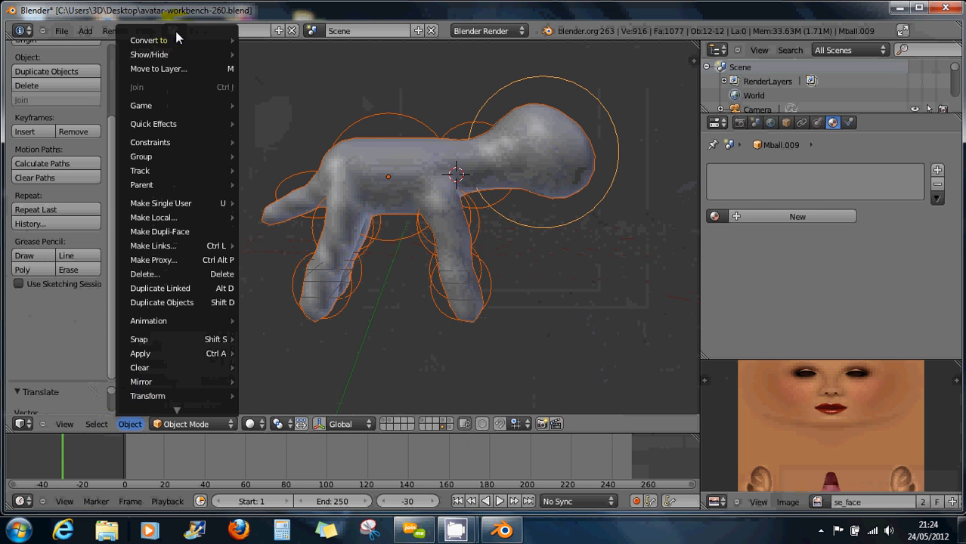
# Convert the figure with Mesh from Curve/Meta/Surf/Text and switch to Edit Mode.
pyautogui.moveTo(177, 40)
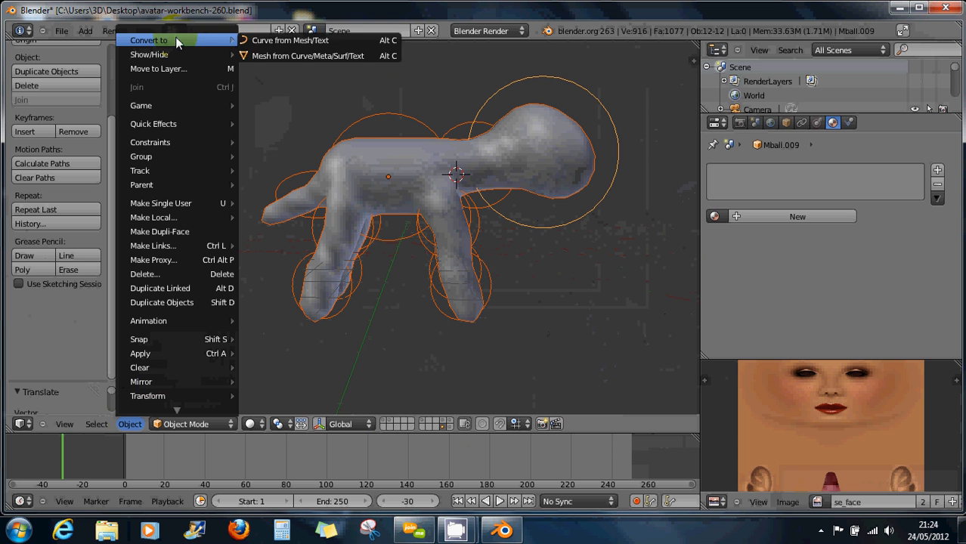
pyautogui.click(369, 58)
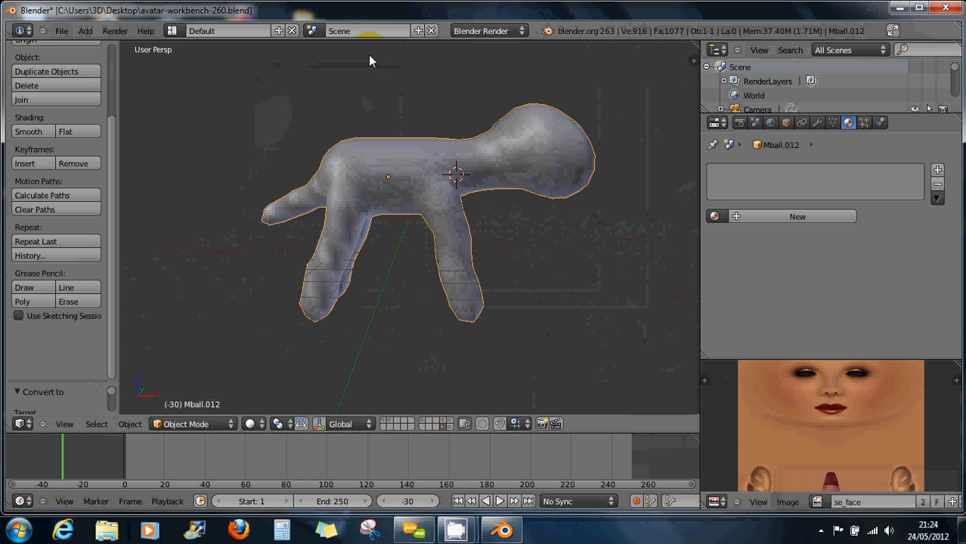
pyautogui.click(207, 425)
pyautogui.click(208, 394)
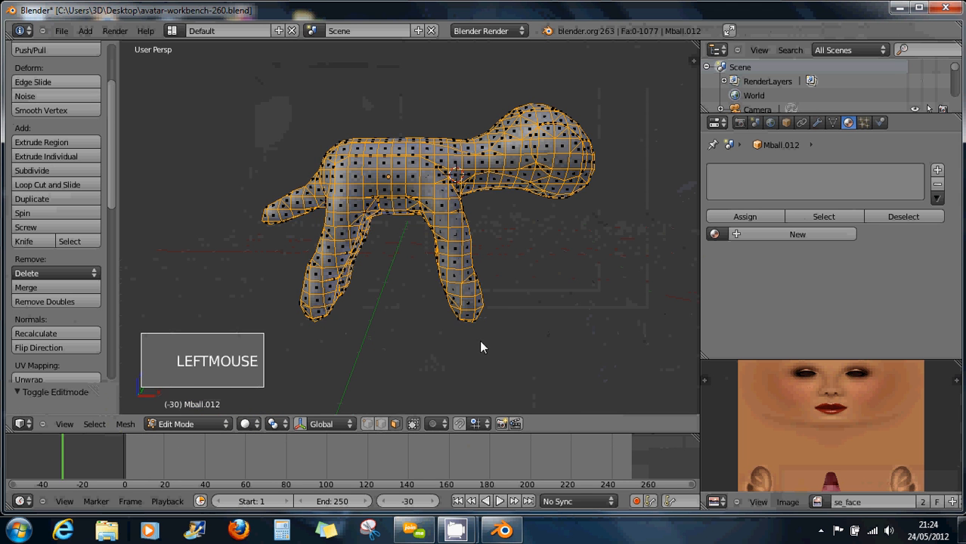
# Switch to edge select mode and pick the edge loop running around the figure's neck.
pyautogui.scroll(1, 519, 337)
pyautogui.moveTo(545, 318); pyautogui.dragTo(497, 171, button='middle')
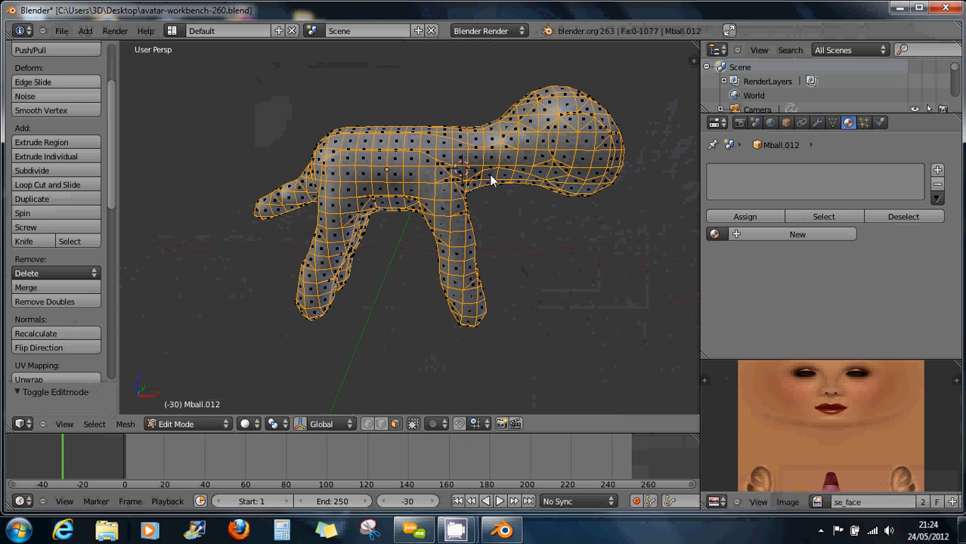
pyautogui.keyDown('alt'); pyautogui.rightClick(489, 179); pyautogui.keyUp('alt')
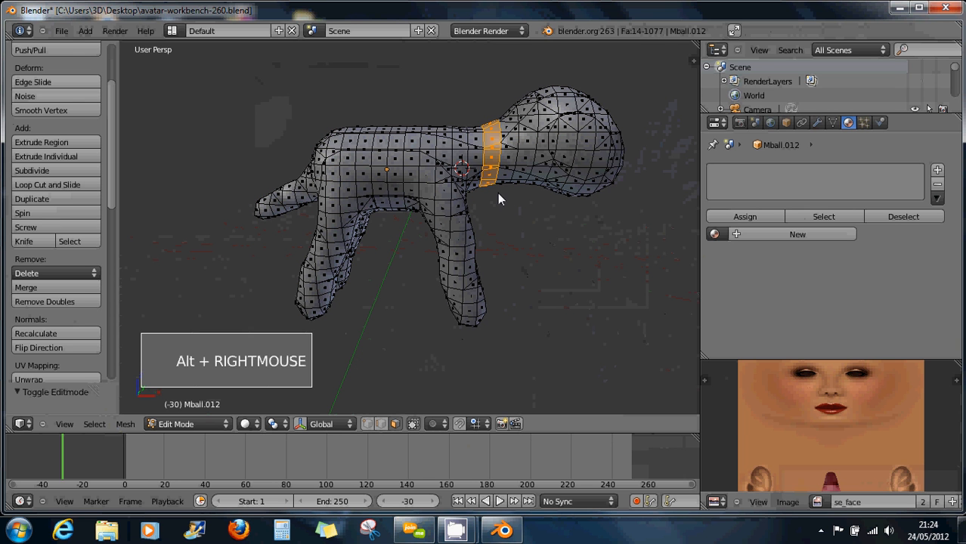
pyautogui.click(367, 424)
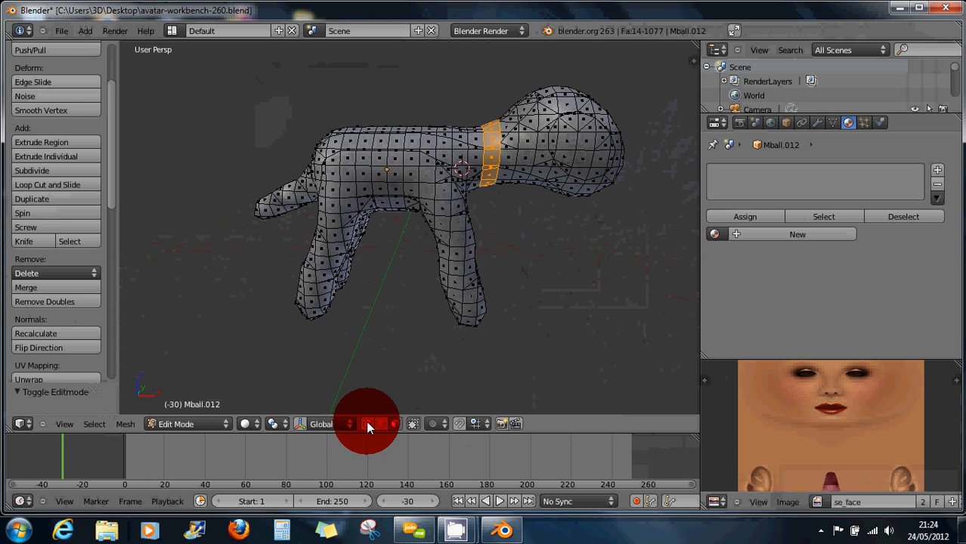
pyautogui.keyDown('alt'); pyautogui.rightClick(483, 170); pyautogui.keyUp('alt')
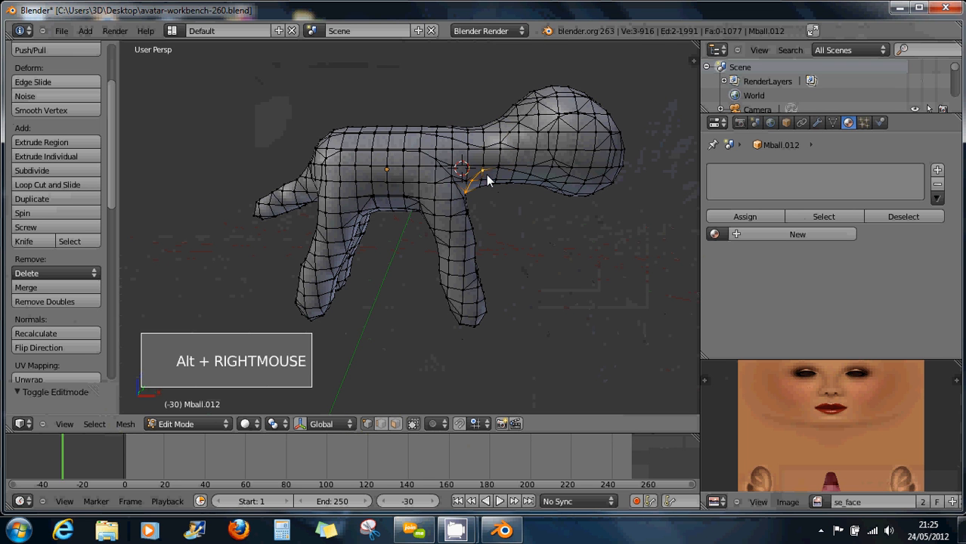
pyautogui.keyDown('alt'); pyautogui.rightClick(487, 178); pyautogui.keyUp('alt')
pyautogui.rightClick(486, 157)
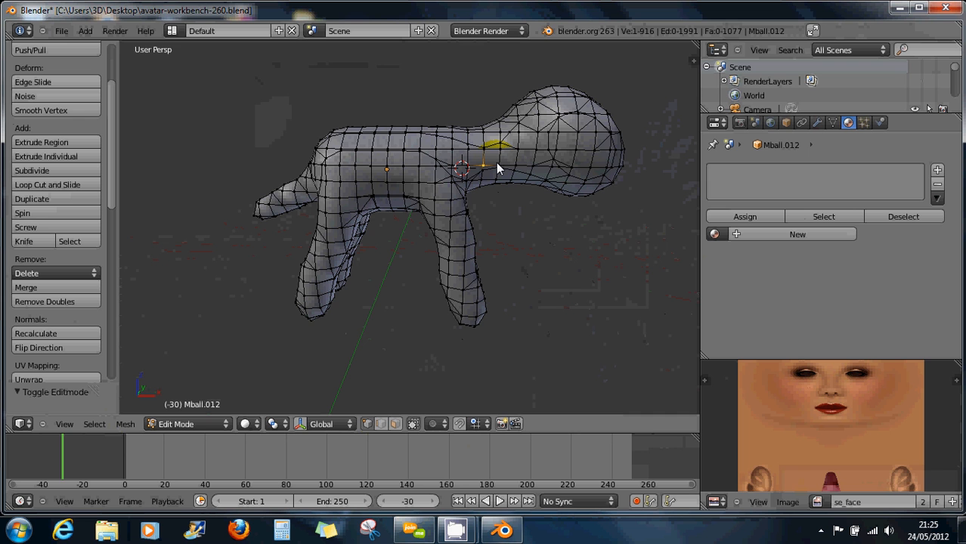
# Cut new edge loops across the neck, the top of a leg and the left leg.
pyautogui.hotkey('ctrl', 'r')
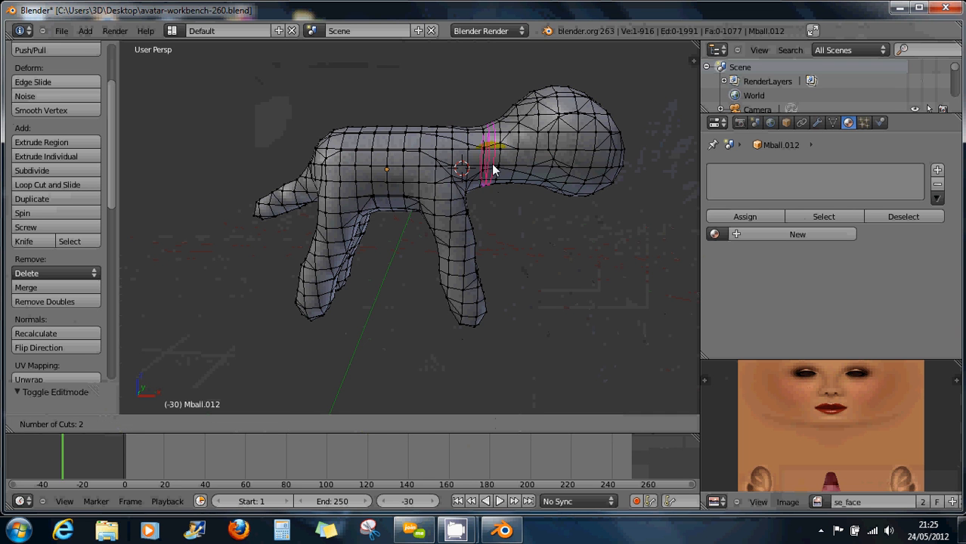
pyautogui.click(491, 164)
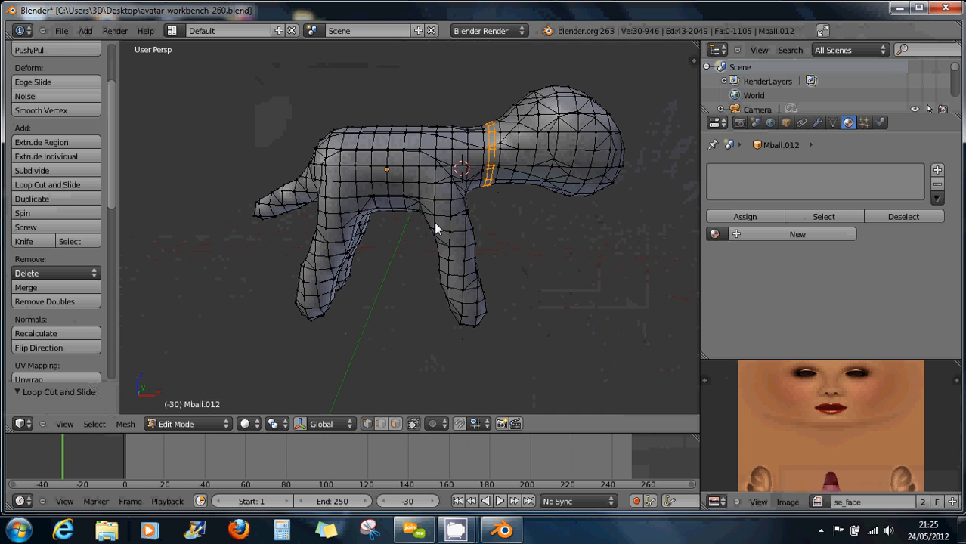
pyautogui.hotkey('ctrl', 'r')
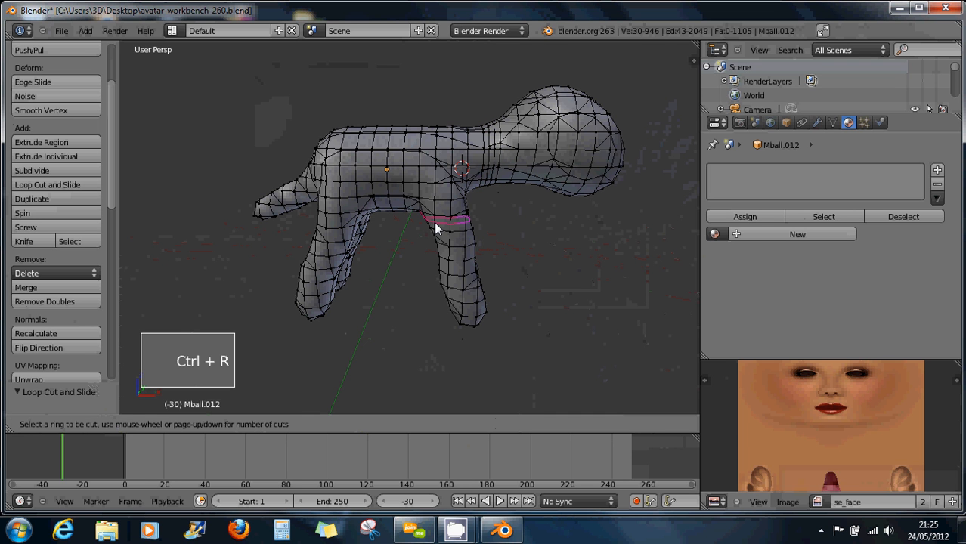
pyautogui.click(435, 225)
pyautogui.click(436, 225)
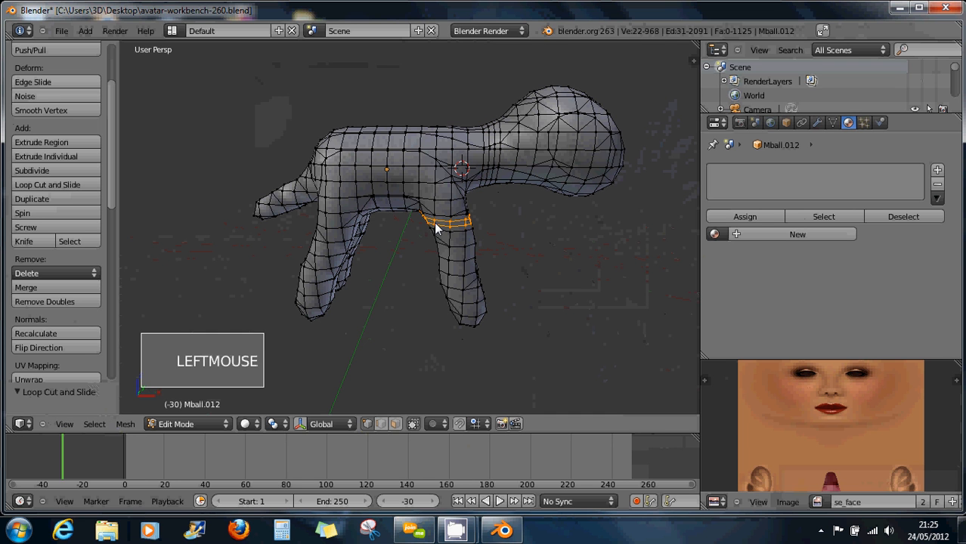
pyautogui.hotkey('ctrl', 'r')
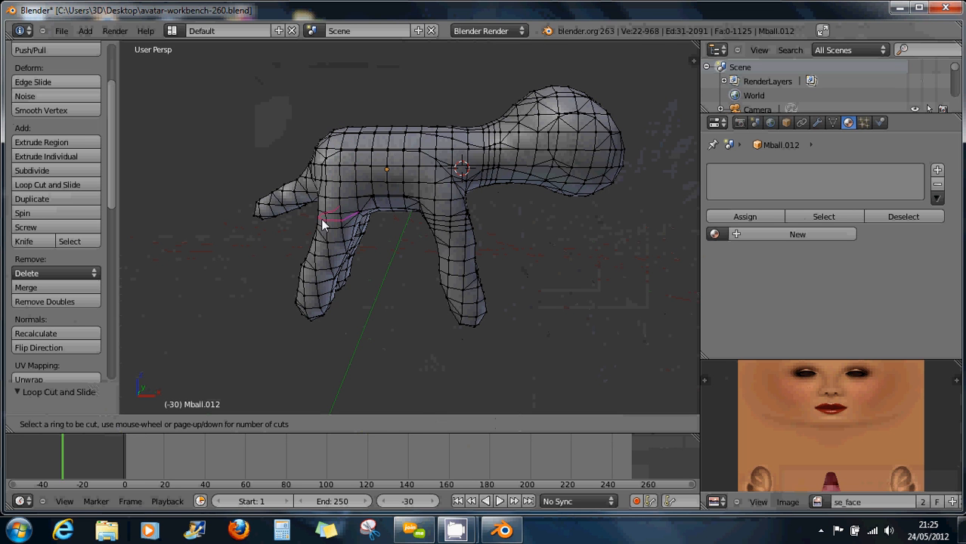
pyautogui.click(326, 239)
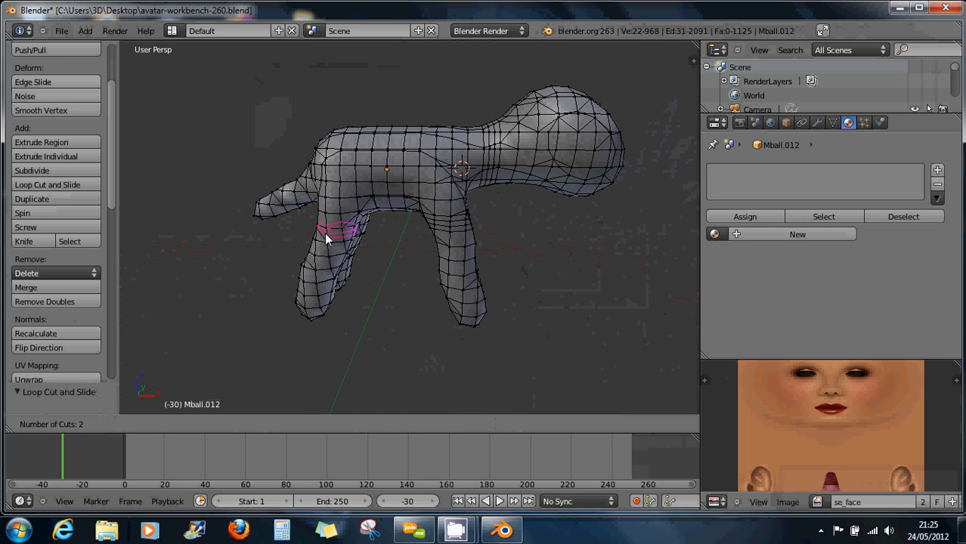
pyautogui.click(327, 239)
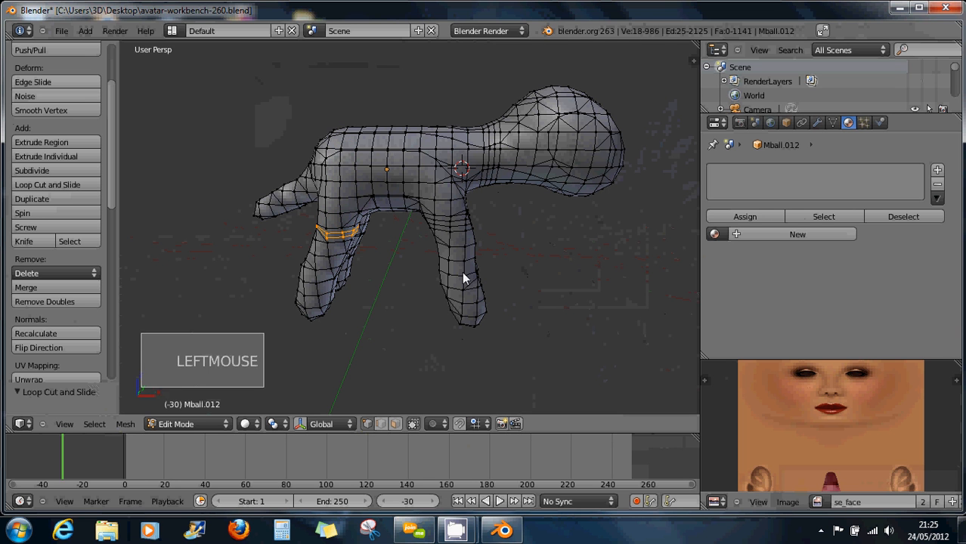
# Add loop cuts low on the right leg and near the left foot.
pyautogui.hotkey('ctrl', 'r')
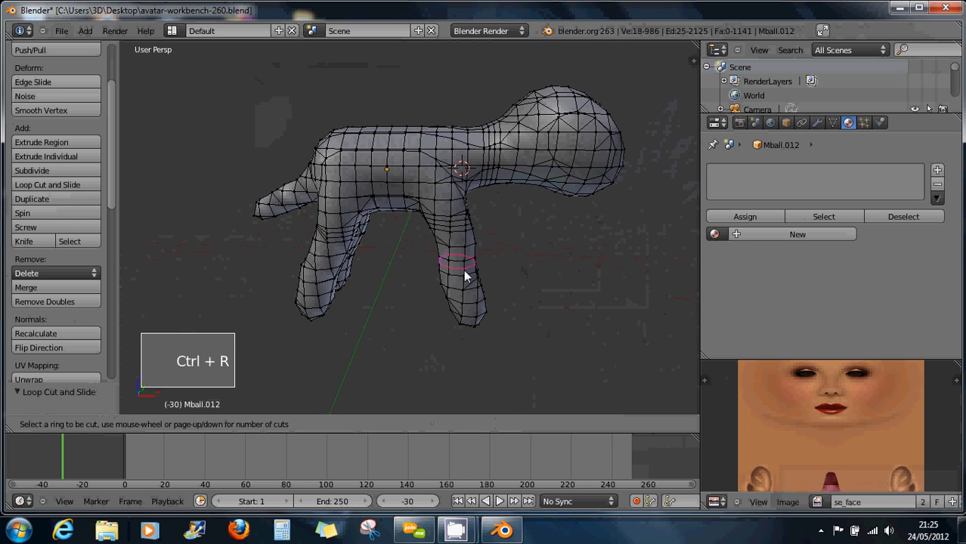
pyautogui.click(464, 272)
pyautogui.click(465, 272)
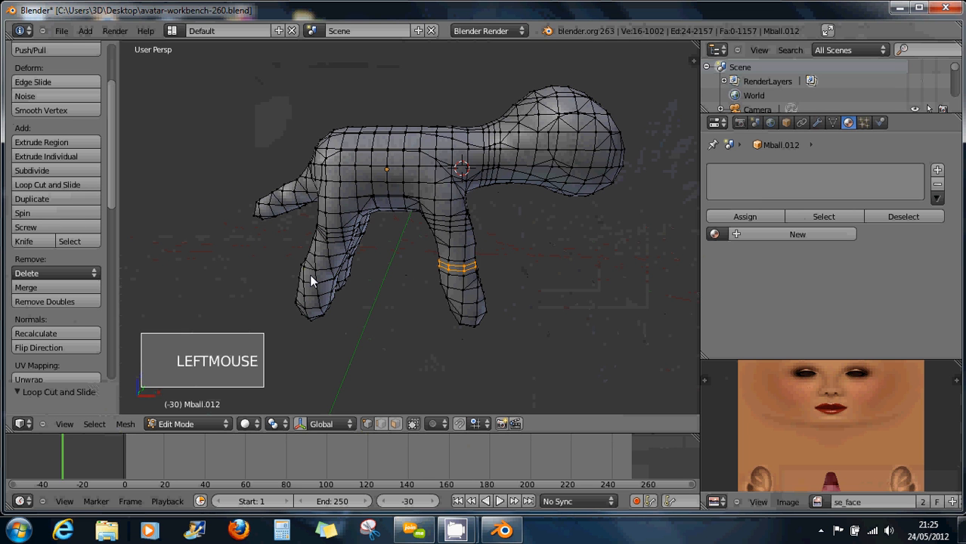
pyautogui.hotkey('ctrl', 'r')
pyautogui.scroll(1, 310, 279)
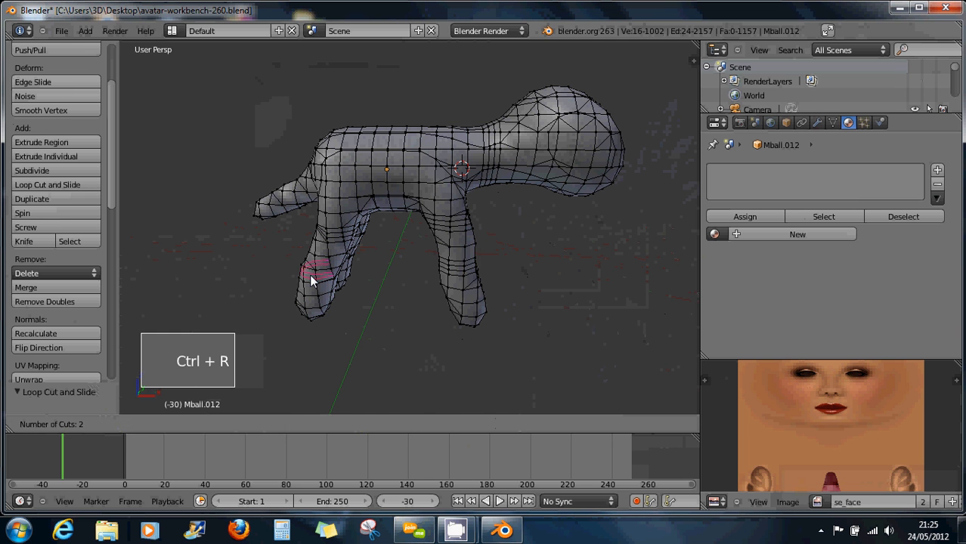
pyautogui.click(310, 280)
pyautogui.moveTo(395, 263); pyautogui.dragTo(381, 278, button='middle')
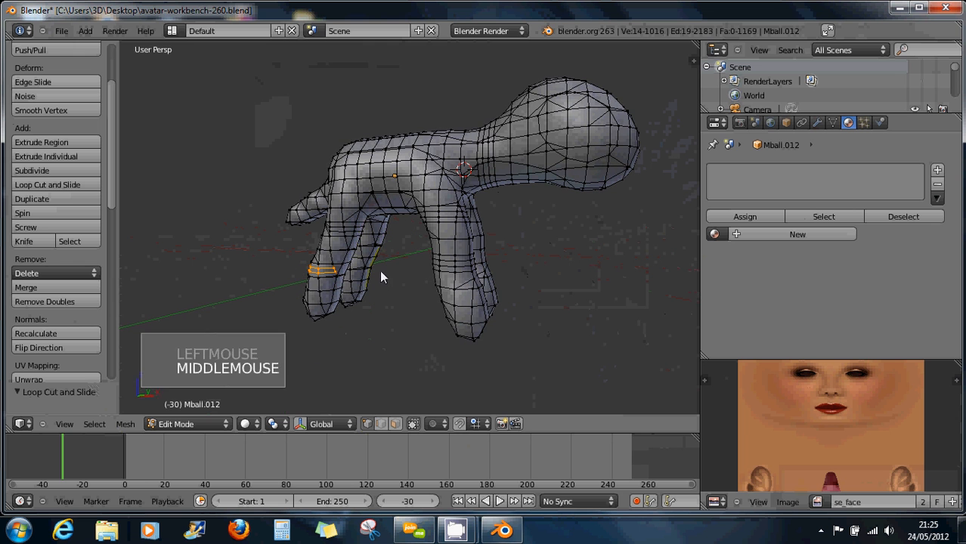
# Add loop cuts on the middle legs, undoing the last misplaced cut.
pyautogui.hotkey('ctrl', 'r')
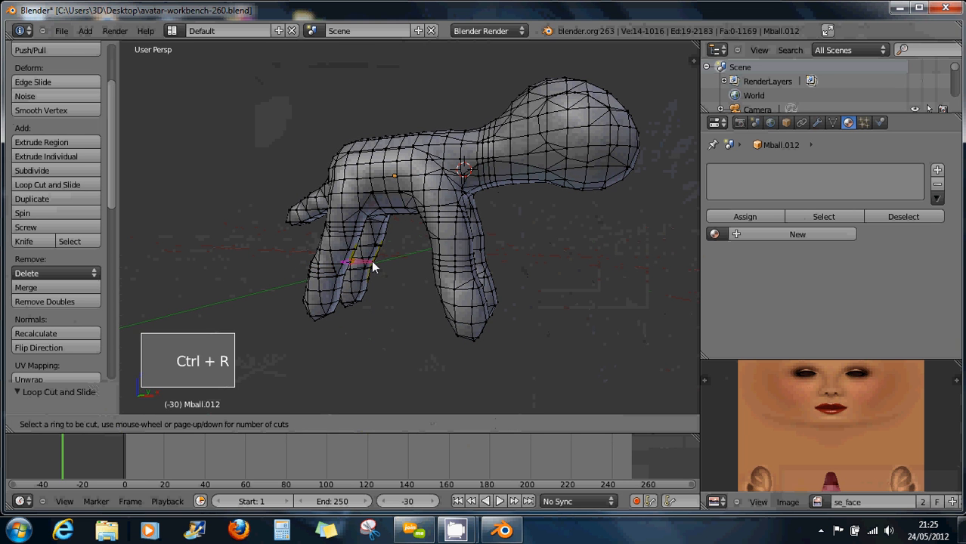
pyautogui.click(372, 260)
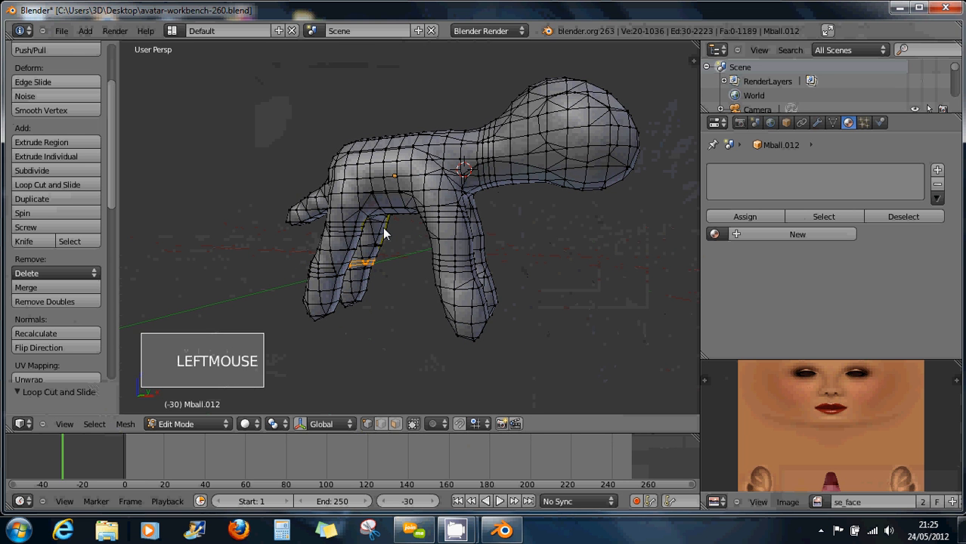
pyautogui.hotkey('ctrl', 'r')
pyautogui.click(383, 227)
pyautogui.moveTo(501, 244)
pyautogui.mouseDown(button='middle')
pyautogui.moveTo(478, 244)
pyautogui.moveTo(489, 233)
pyautogui.mouseUp(button='middle')
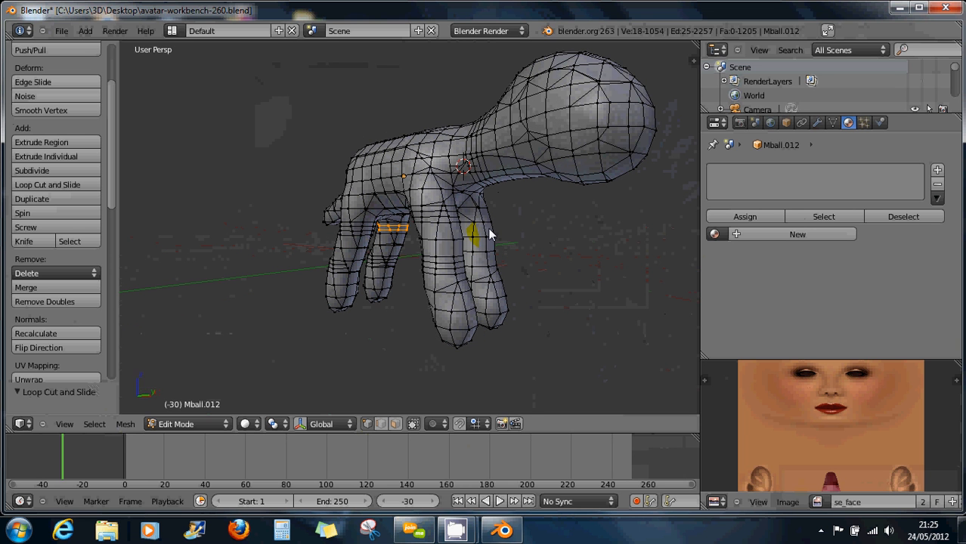
pyautogui.hotkey('ctrl', 'r')
pyautogui.click(490, 231)
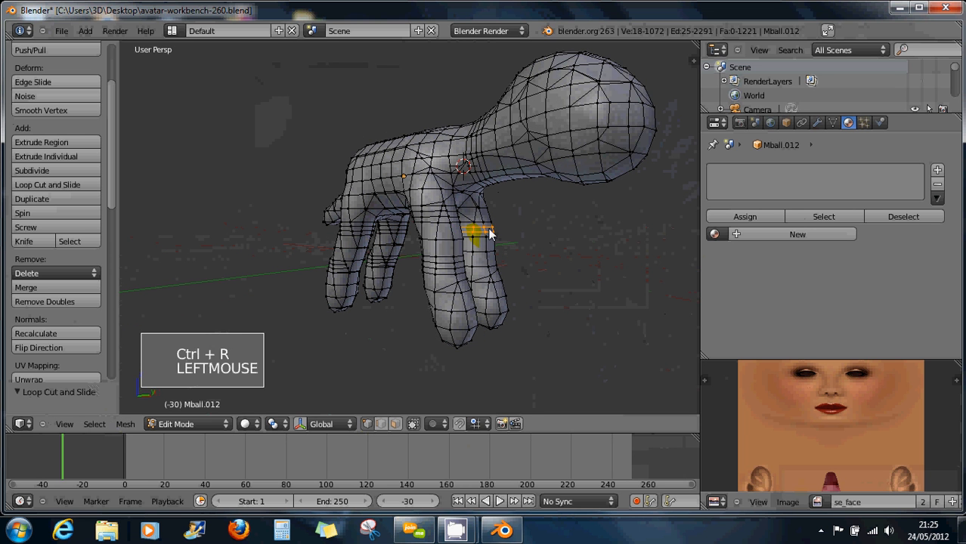
pyautogui.click(502, 289)
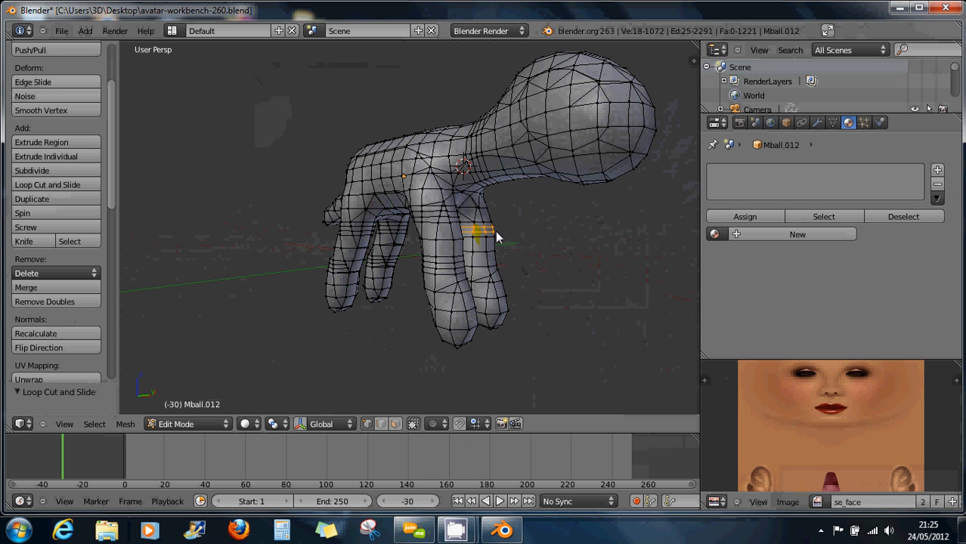
pyautogui.hotkey('ctrl', 'z')
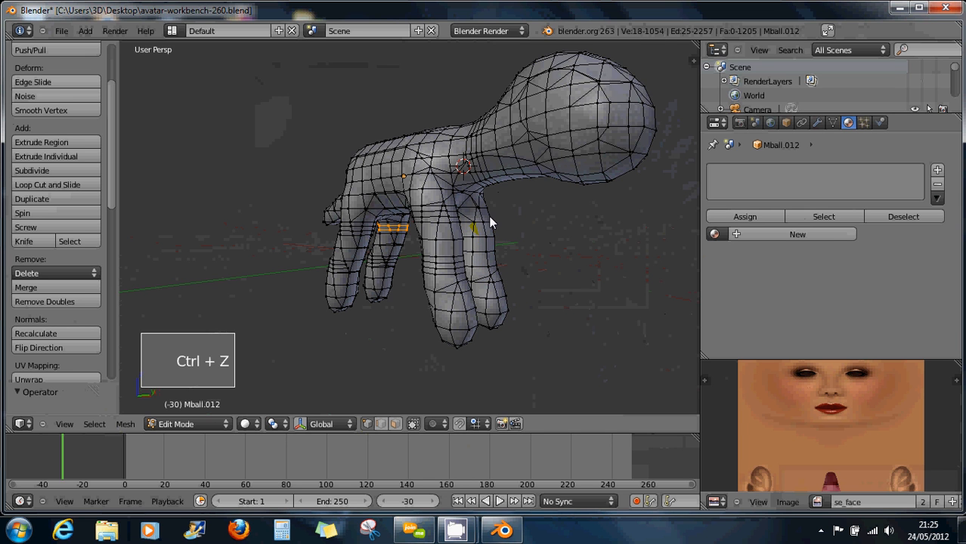
# Cut two fresh edge loops on the leg, the second placed lower down.
pyautogui.hotkey('ctrl', 'r')
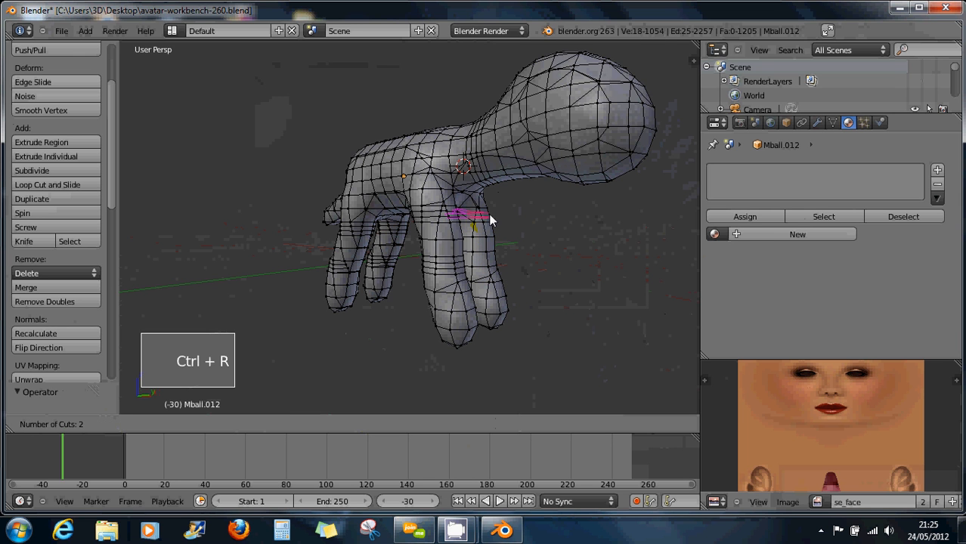
pyautogui.click(491, 223)
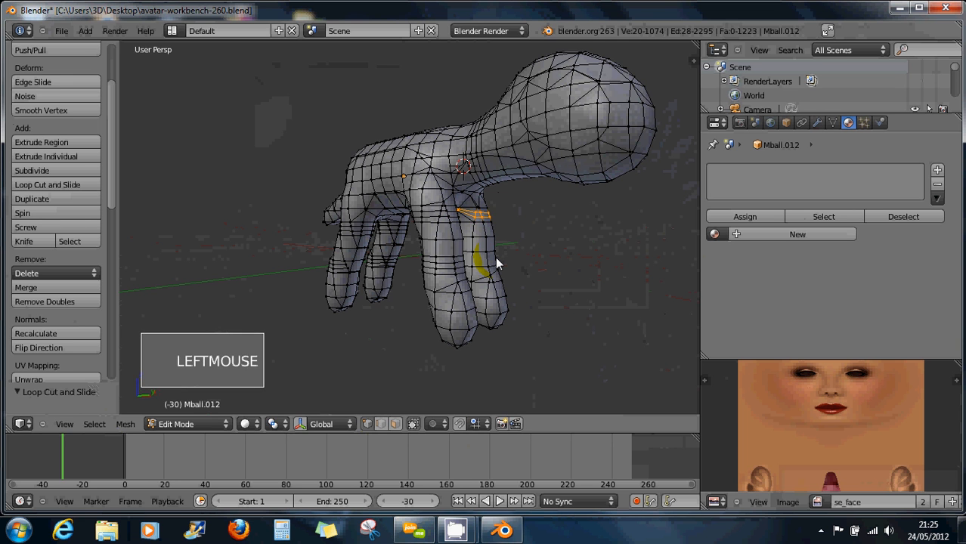
pyautogui.hotkey('ctrl', 'r')
pyautogui.click(496, 259)
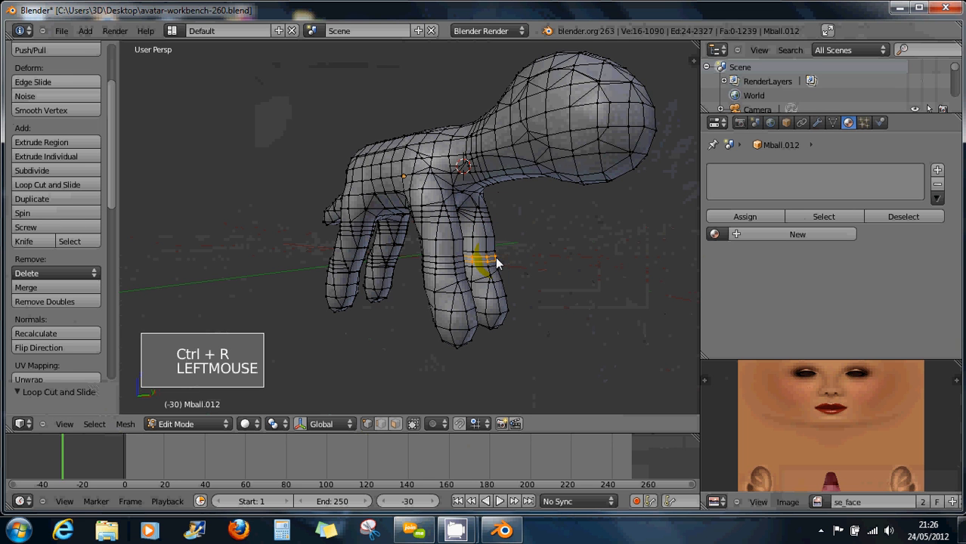
pyautogui.click(495, 261)
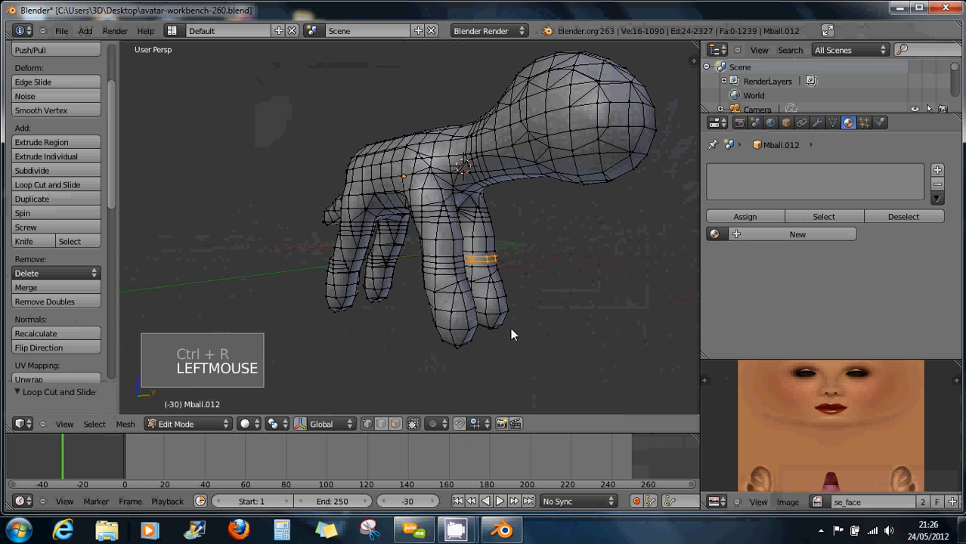
# Select the bottom edge loop of the front leg and add other leg-tip loops.
pyautogui.keyDown('alt'); pyautogui.rightClick(456, 344); pyautogui.keyUp('alt')
pyautogui.keyDown('alt'); pyautogui.rightClick(453, 346); pyautogui.keyUp('alt')
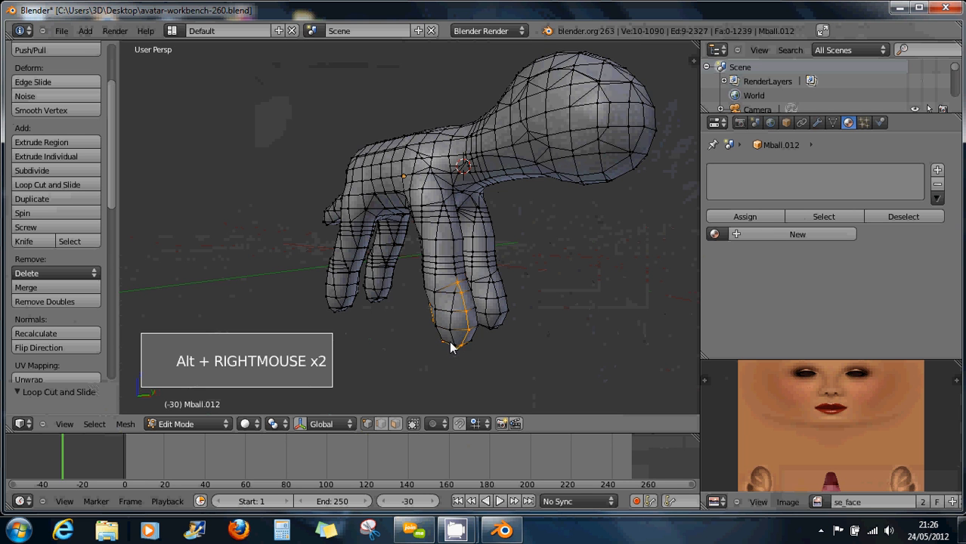
pyautogui.keyDown('alt'); pyautogui.rightClick(469, 348); pyautogui.keyUp('alt')
pyautogui.moveTo(475, 344); pyautogui.dragTo(465, 323, button='middle')
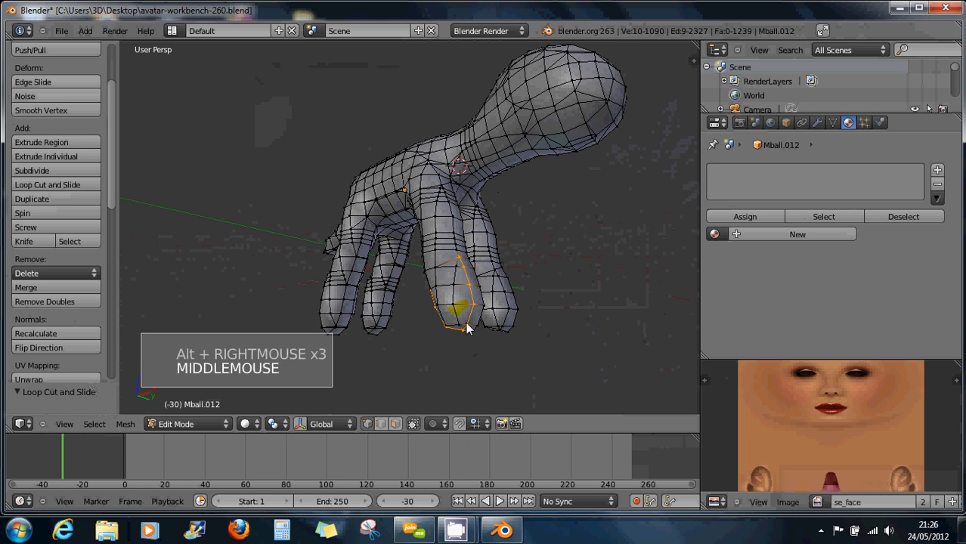
pyautogui.keyDown('alt'); pyautogui.rightClick(464, 323); pyautogui.keyUp('alt')
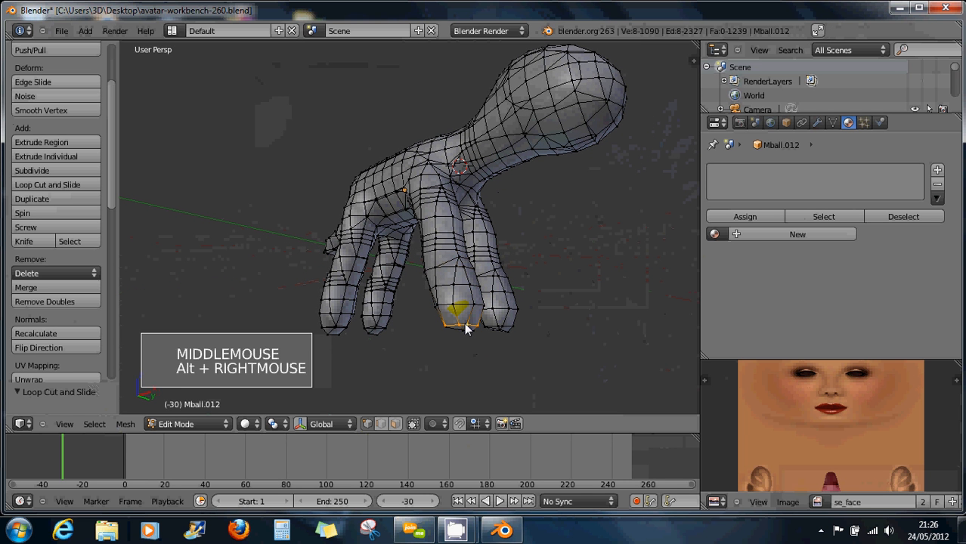
pyautogui.keyDown('alt'); pyautogui.keyDown('shift'); pyautogui.rightClick(508, 325); pyautogui.keyUp('shift'); pyautogui.keyUp('alt')
pyautogui.keyDown('alt'); pyautogui.keyDown('shift'); pyautogui.rightClick(344, 325); pyautogui.keyUp('shift'); pyautogui.keyUp('alt')
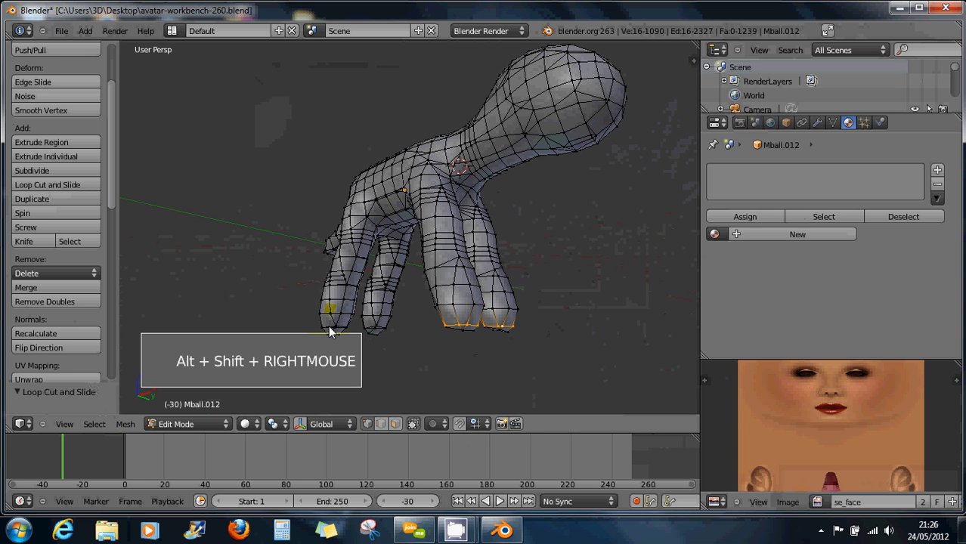
pyautogui.keyDown('alt'); pyautogui.keyDown('shift'); pyautogui.rightClick(378, 326); pyautogui.keyUp('shift'); pyautogui.keyUp('alt')
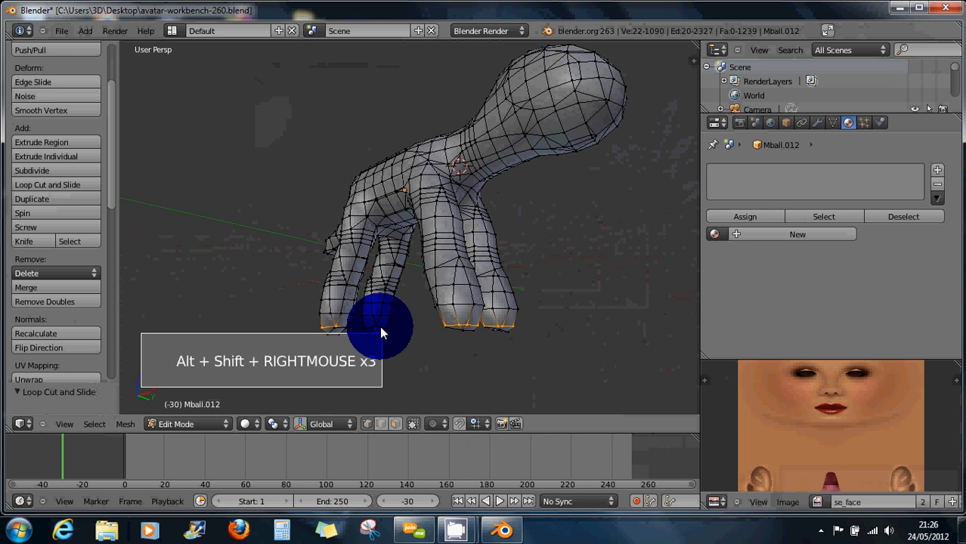
pyautogui.keyDown('alt'); pyautogui.keyDown('shift'); pyautogui.rightClick(342, 326); pyautogui.keyUp('shift'); pyautogui.keyUp('alt')
# Circle-deselect the wrong loop on the leftmost leg and add the remaining leg-tip loops.
pyautogui.moveTo(410, 327); pyautogui.dragTo(453, 325, button='middle')
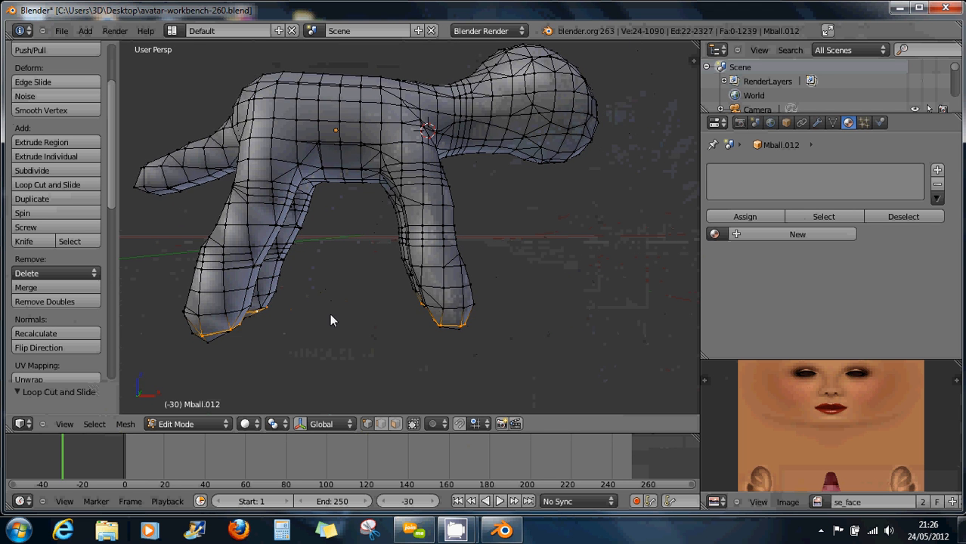
pyautogui.scroll(-2, 355, 318)
pyautogui.moveTo(371, 316)
pyautogui.mouseDown(button='middle')
pyautogui.moveTo(279, 314)
pyautogui.moveTo(326, 298)
pyautogui.moveTo(321, 315)
pyautogui.mouseUp(button='middle')
pyautogui.press('c')
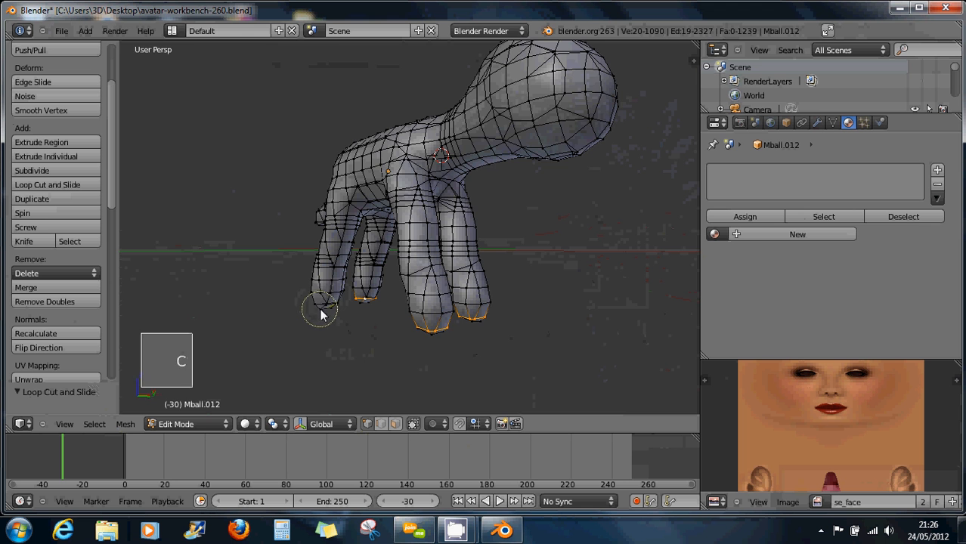
pyautogui.rightClick(320, 315)
pyautogui.scroll(4, 321, 310)
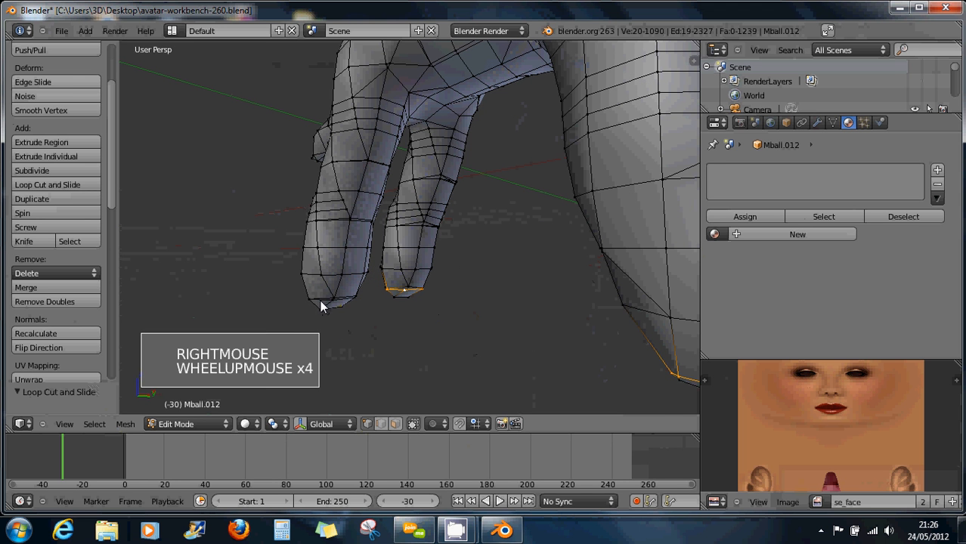
pyautogui.keyDown('alt'); pyautogui.keyDown('shift'); pyautogui.click(320, 300); pyautogui.keyUp('shift'); pyautogui.keyUp('alt')
pyautogui.moveTo(360, 316); pyautogui.dragTo(211, 306, button='middle')
pyautogui.keyDown('alt'); pyautogui.keyDown('shift'); pyautogui.rightClick(295, 309); pyautogui.keyUp('shift'); pyautogui.keyUp('alt')
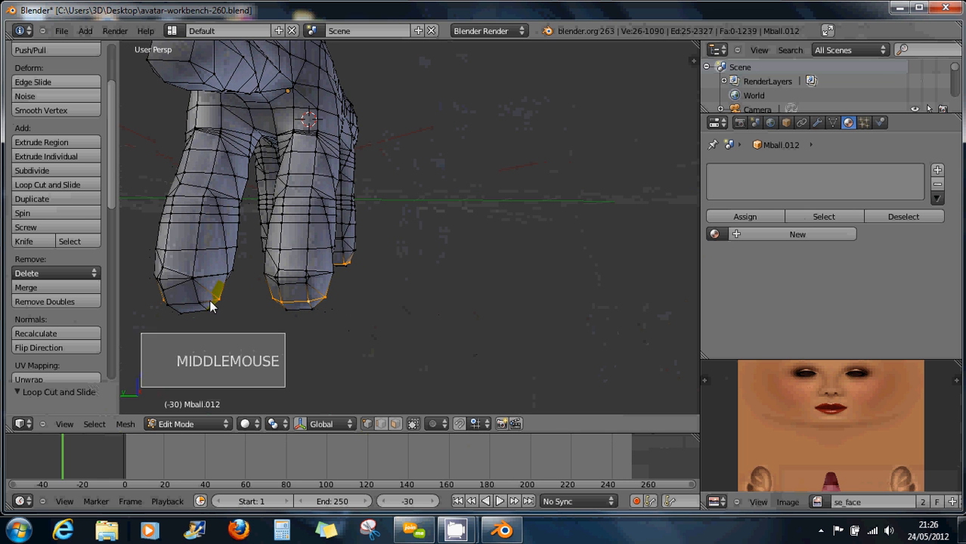
pyautogui.keyDown('alt'); pyautogui.keyDown('shift'); pyautogui.rightClick(212, 307); pyautogui.keyUp('shift'); pyautogui.keyUp('alt')
pyautogui.moveTo(366, 329); pyautogui.dragTo(332, 366, button='middle')
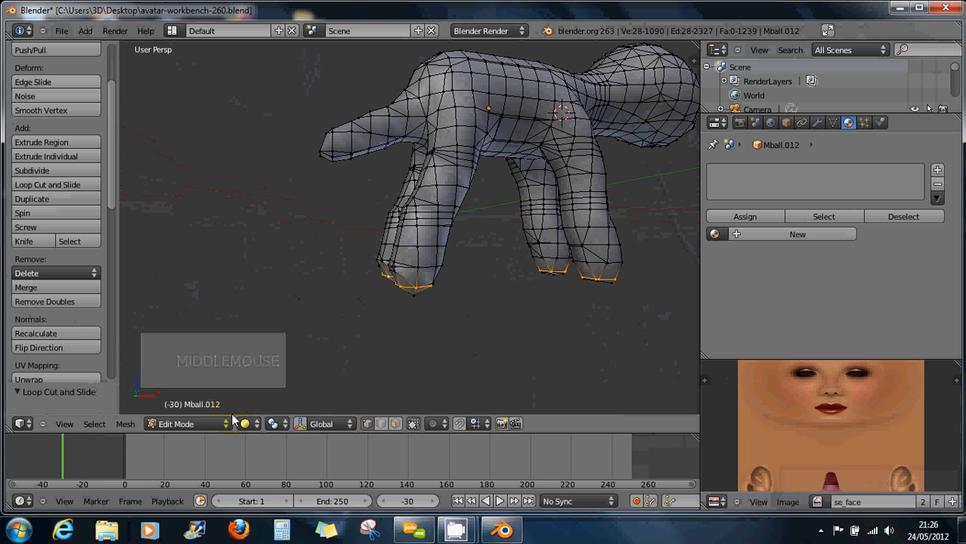
pyautogui.click(278, 423)
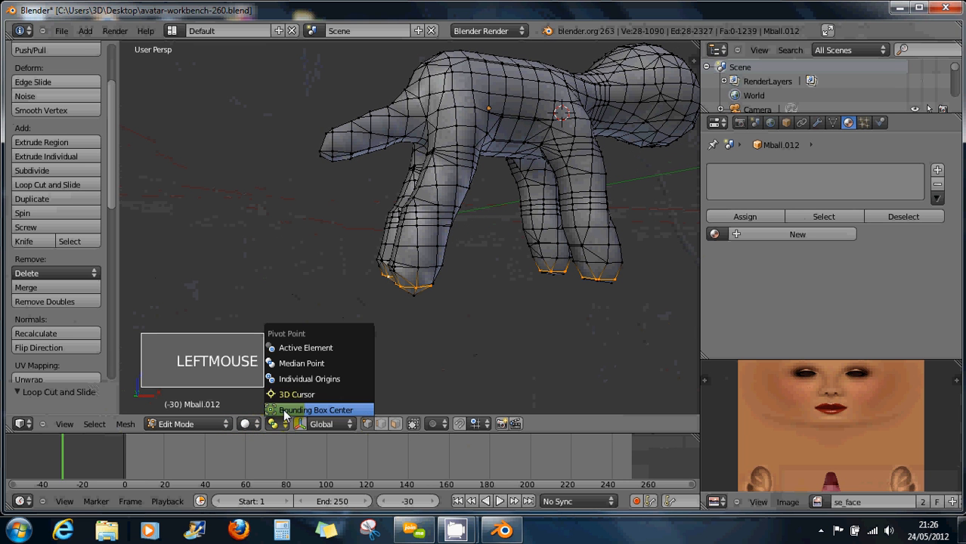
# Set the pivot point to Individual Origins and trial-scale the leg tips, cancelling the test.
pyautogui.click(286, 381)
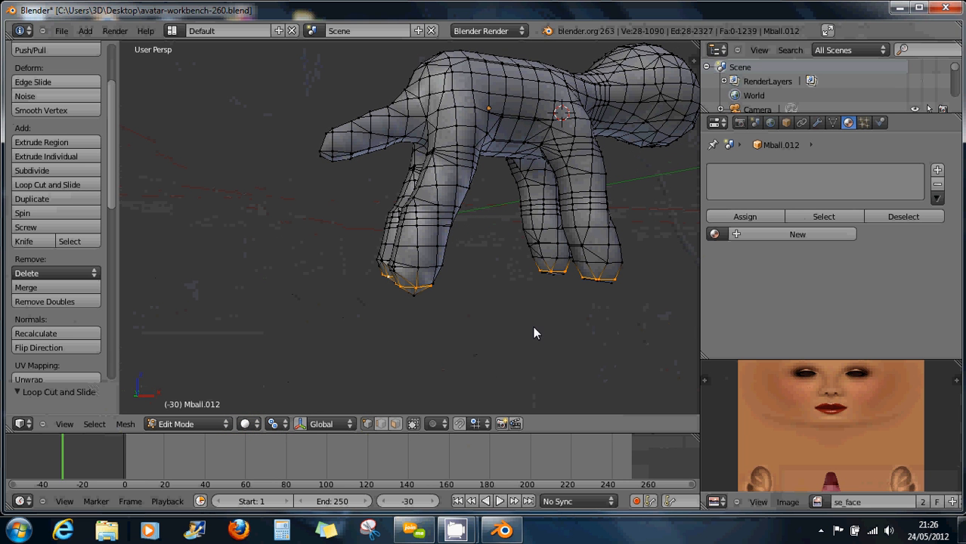
pyautogui.press('s')
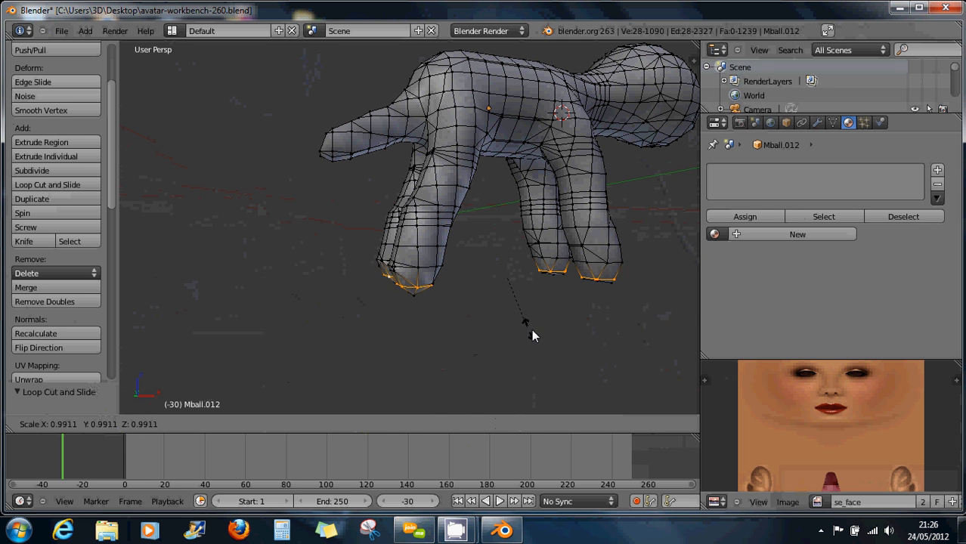
pyautogui.rightClick(534, 330)
pyautogui.moveTo(534, 331); pyautogui.dragTo(514, 325, button='middle')
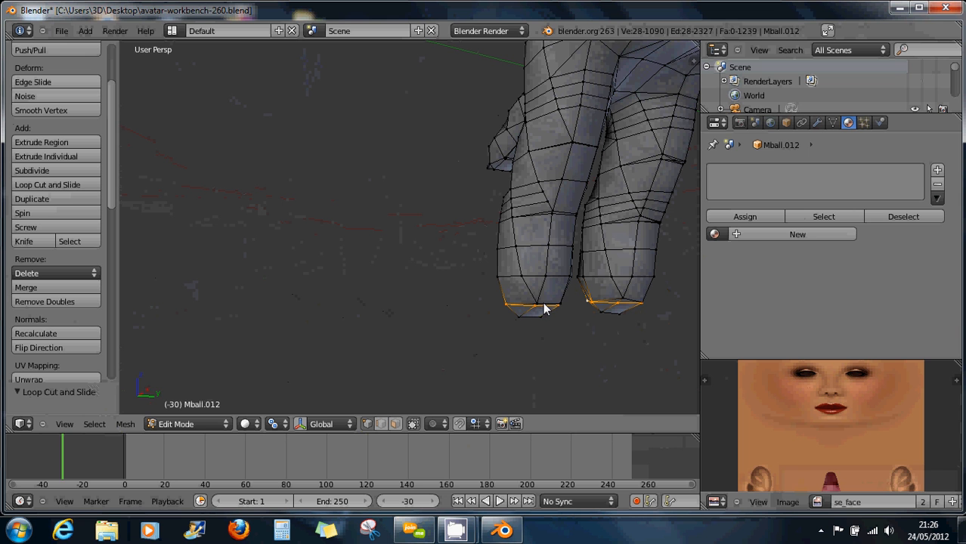
pyautogui.keyDown('alt'); pyautogui.keyDown('shift'); pyautogui.rightClick(546, 309); pyautogui.keyUp('shift'); pyautogui.keyUp('alt')
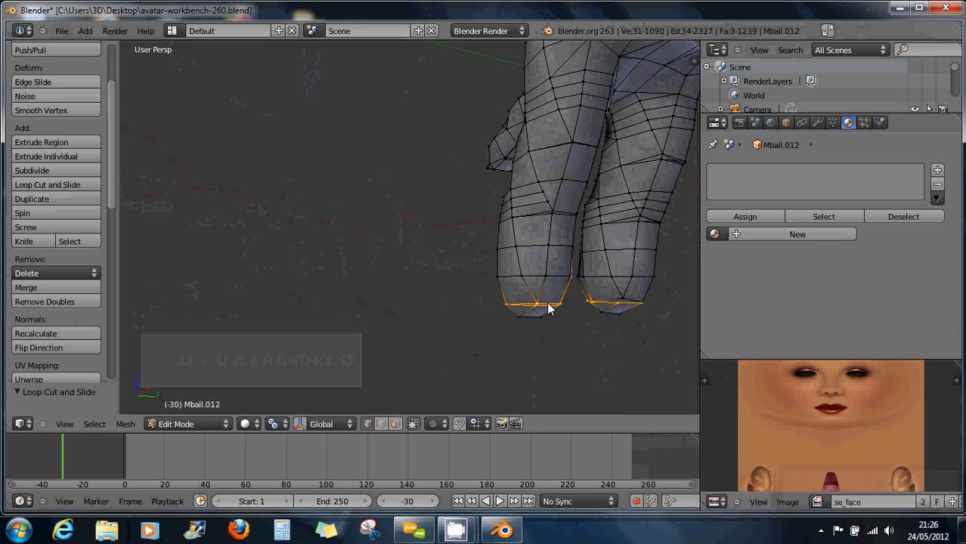
pyautogui.hotkey('ctrl', 'z')
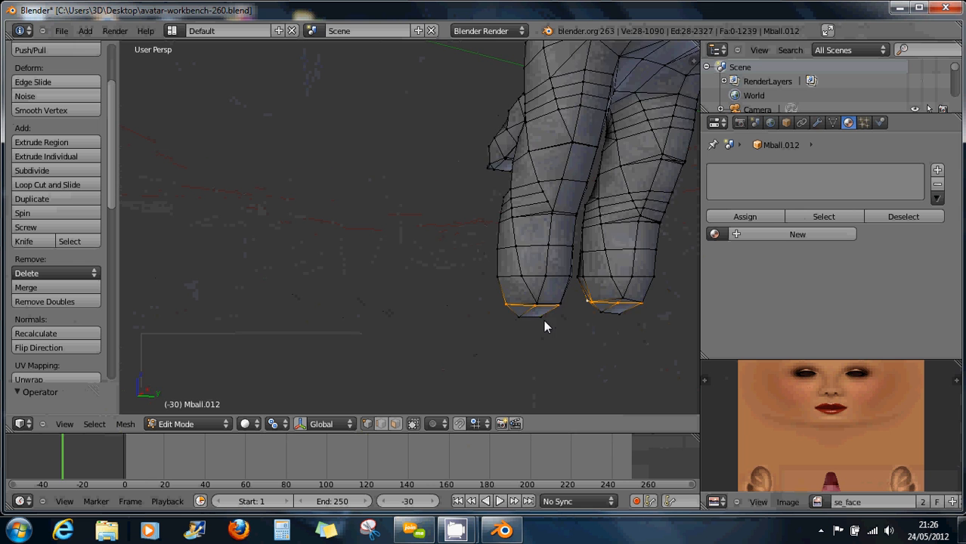
pyautogui.scroll(-2, 543, 320)
pyautogui.moveTo(534, 323)
pyautogui.mouseDown(button='middle')
pyautogui.moveTo(556, 339)
pyautogui.moveTo(539, 325)
pyautogui.mouseUp(button='middle')
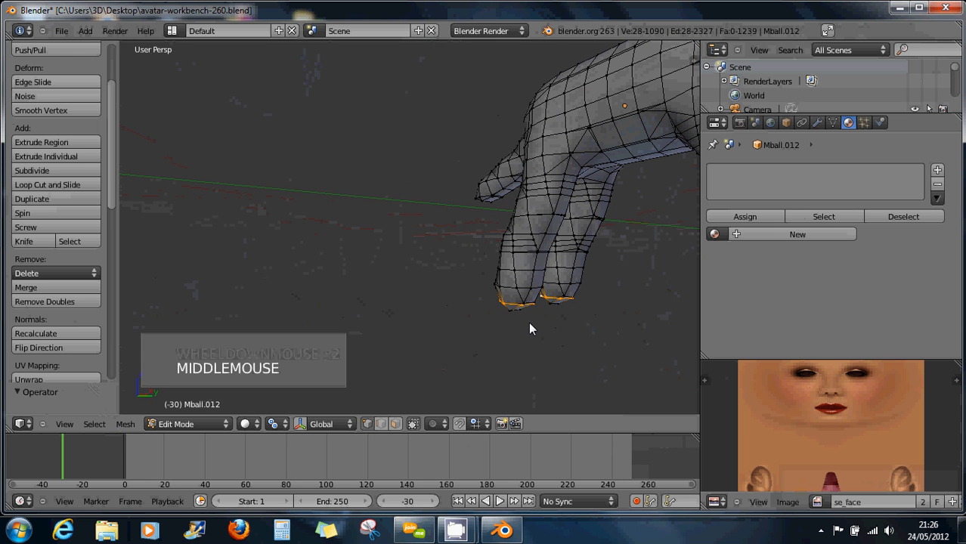
# Box-select the vertices at the leg tips from two viewing angles.
pyautogui.press('b')
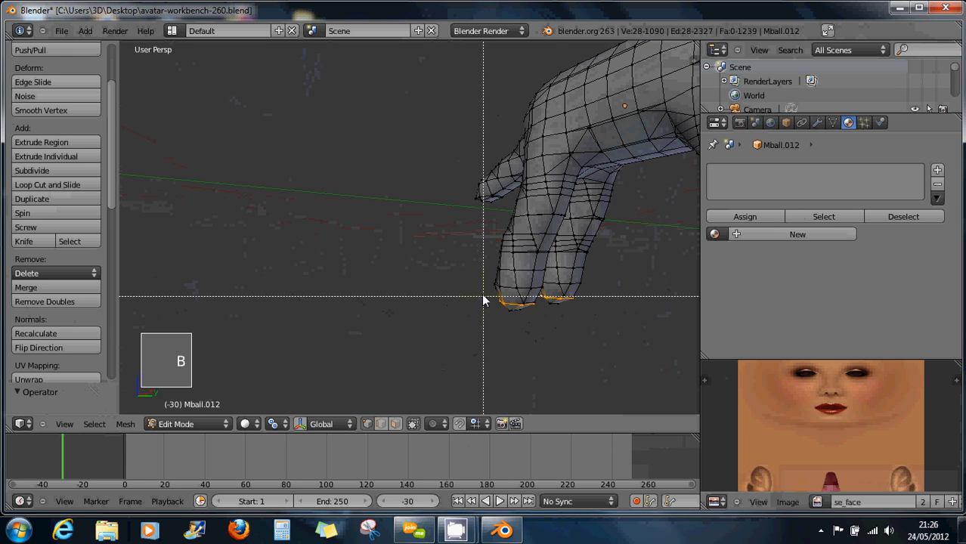
pyautogui.moveTo(481, 294); pyautogui.dragTo(542, 331)
pyautogui.moveTo(543, 331); pyautogui.dragTo(195, 302, button='middle')
pyautogui.scroll(-2, 197, 310)
pyautogui.scroll(-2, 192, 306)
pyautogui.press('b')
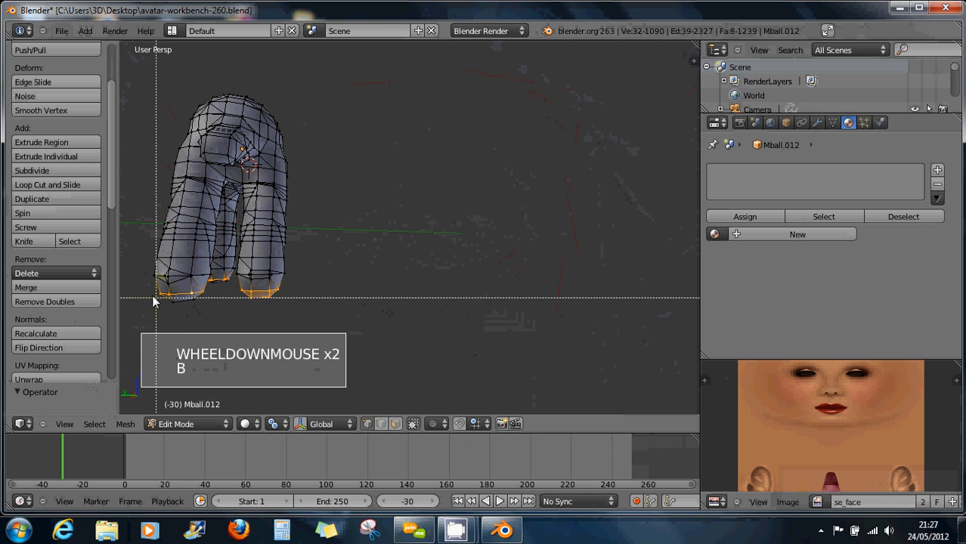
pyautogui.moveTo(148, 290); pyautogui.dragTo(189, 317)
pyautogui.moveTo(219, 322); pyautogui.dragTo(240, 308, button='middle')
# Turn off Limit selection to visible and box-select all leg-bottom vertices, cancelling a trial scale.
pyautogui.click(413, 425)
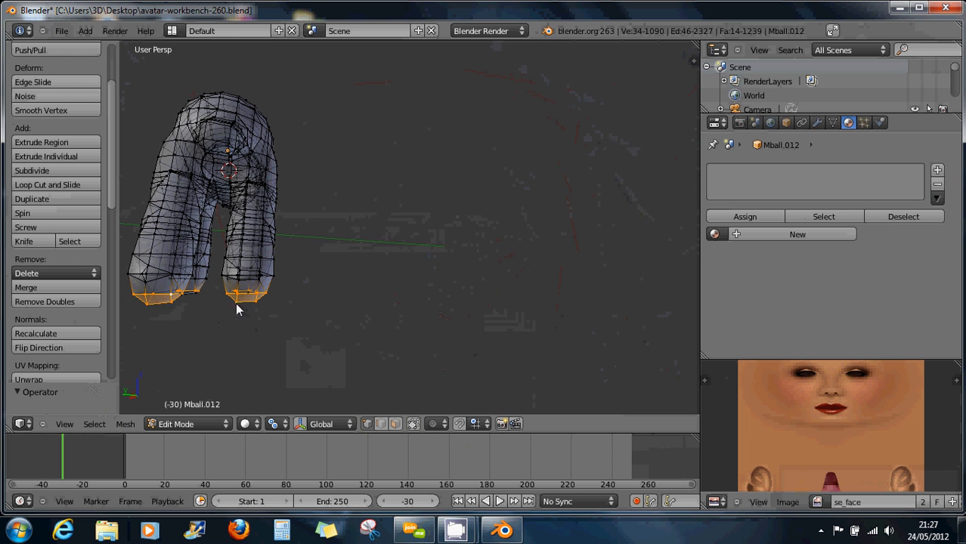
pyautogui.press('b')
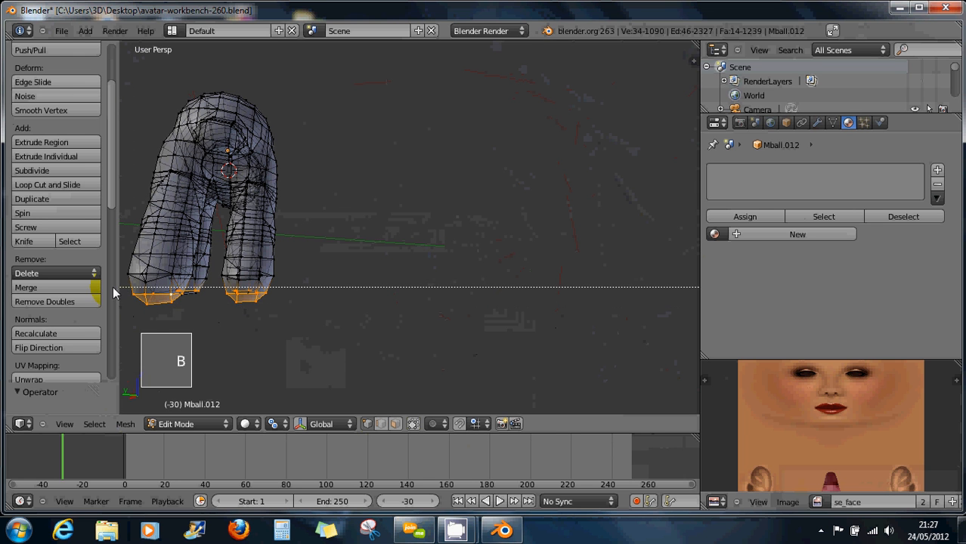
pyautogui.moveTo(119, 287); pyautogui.dragTo(314, 328)
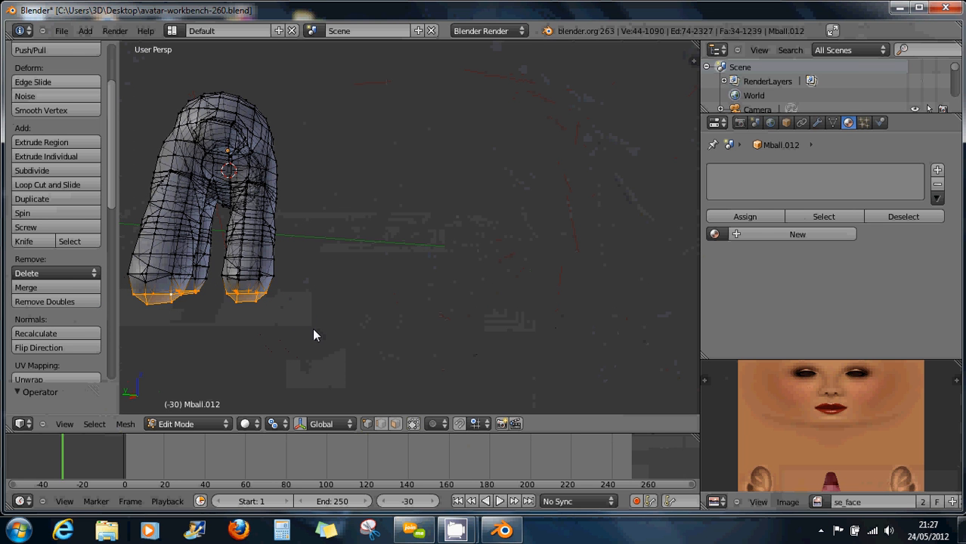
pyautogui.press('s')
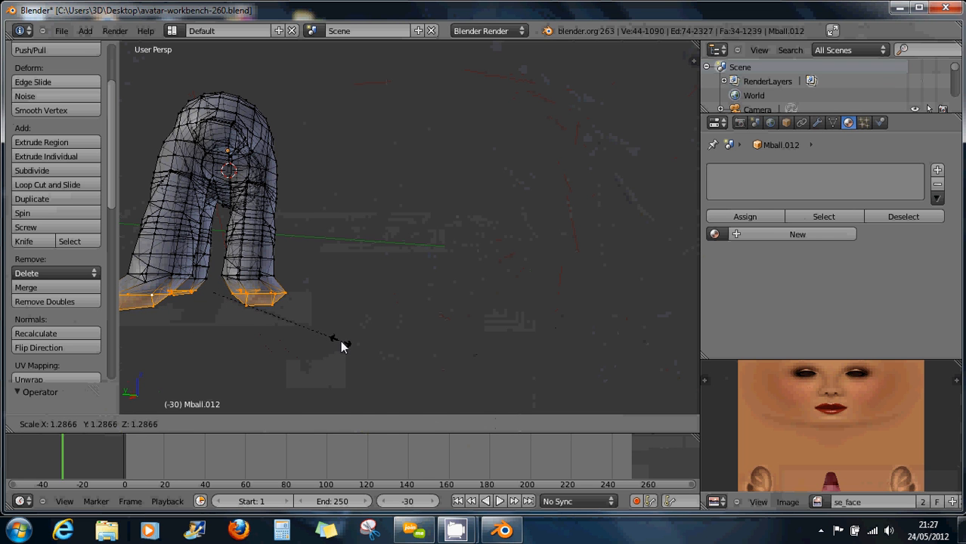
pyautogui.rightClick(341, 341)
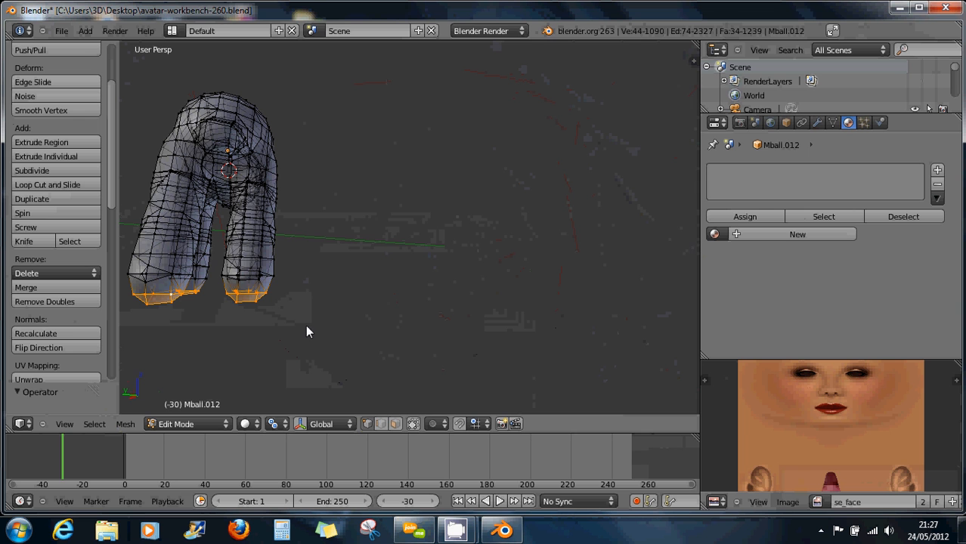
# Enlarge the leg-bottom faces in face mode, then flatten them along Z into soles.
pyautogui.click(394, 424)
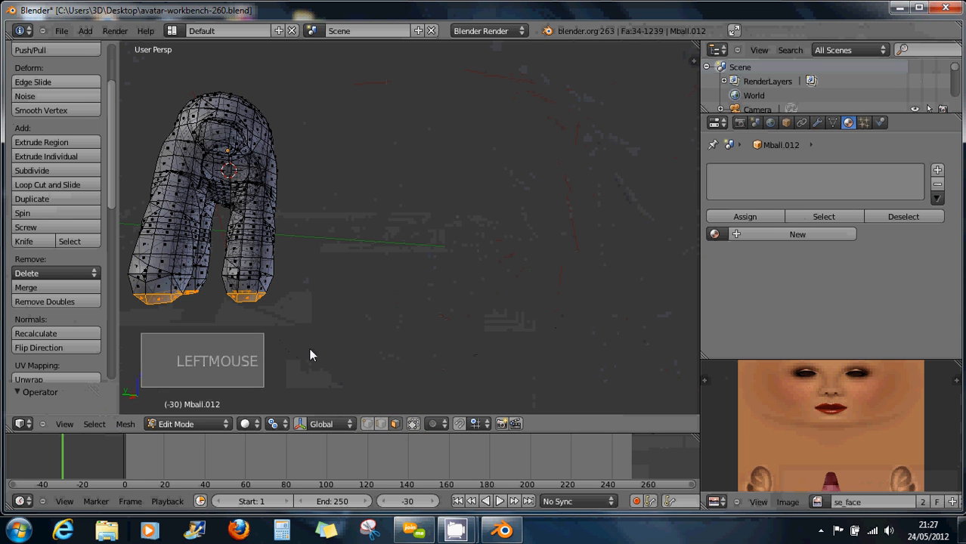
pyautogui.press('s')
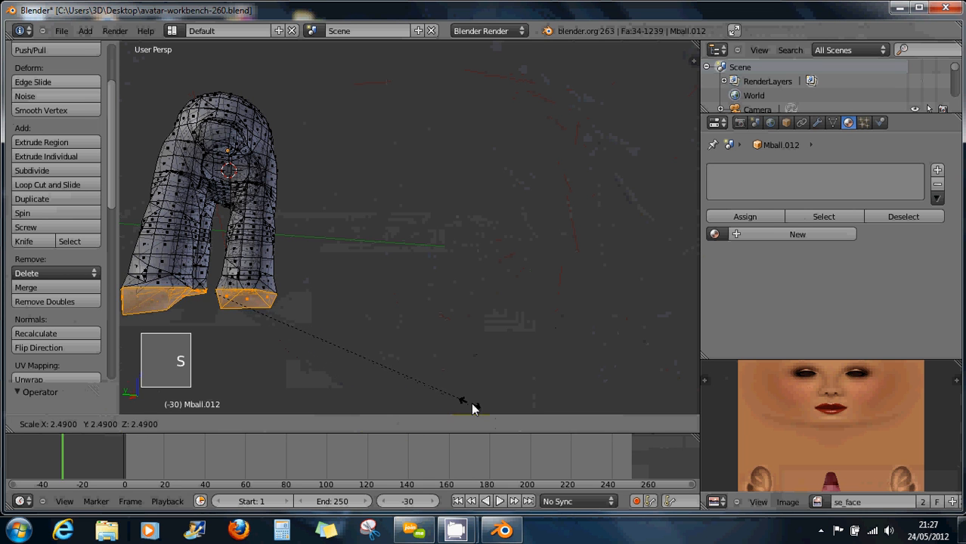
pyautogui.click(480, 409)
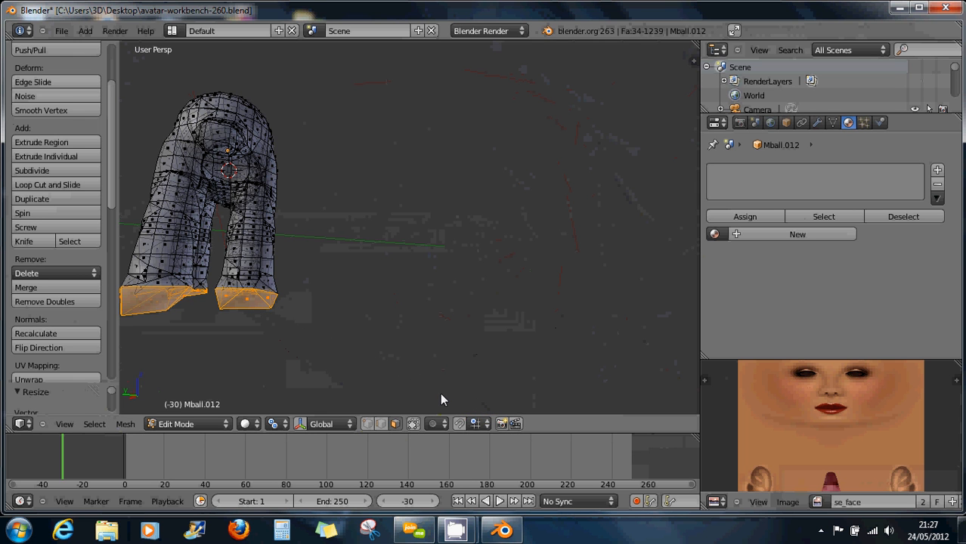
pyautogui.press('s')
pyautogui.press('z')
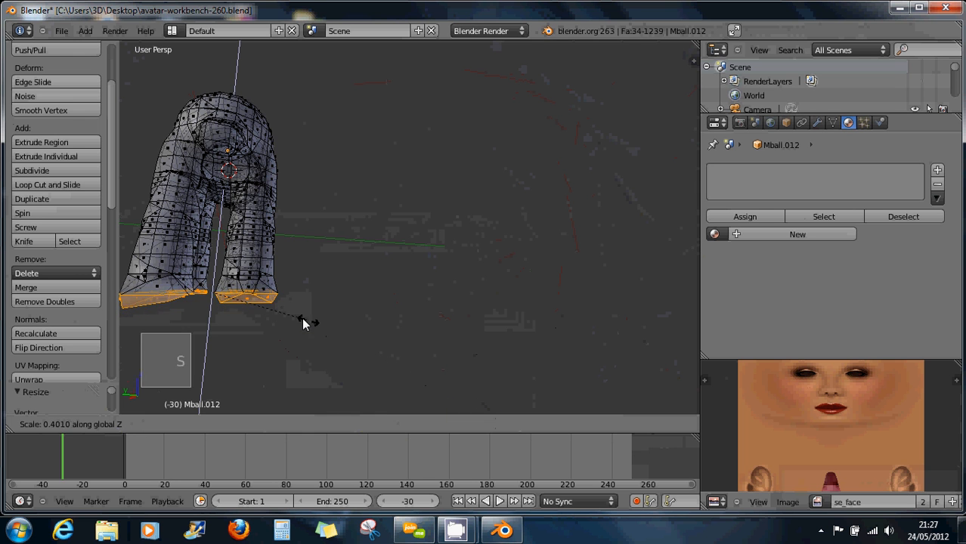
pyautogui.click(261, 310)
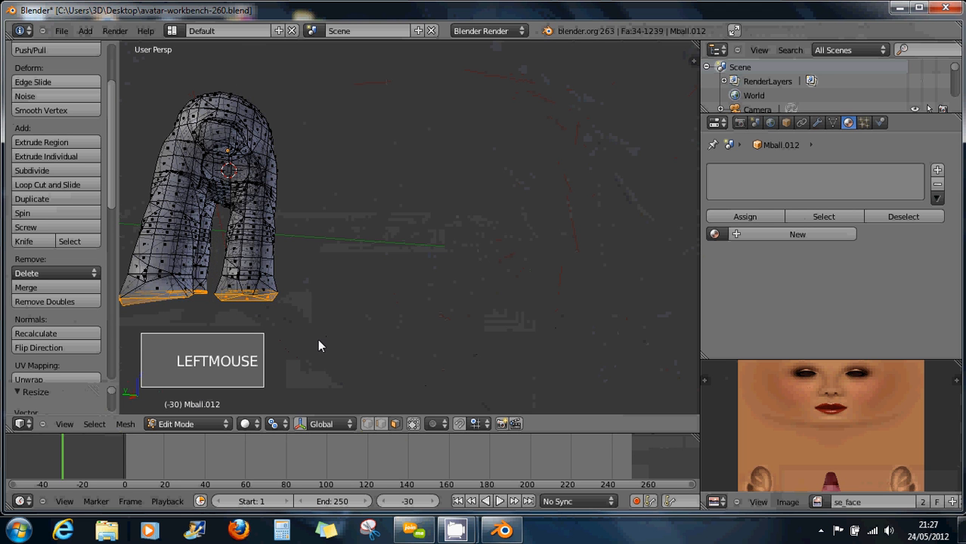
pyautogui.moveTo(440, 310); pyautogui.dragTo(368, 284, button='middle')
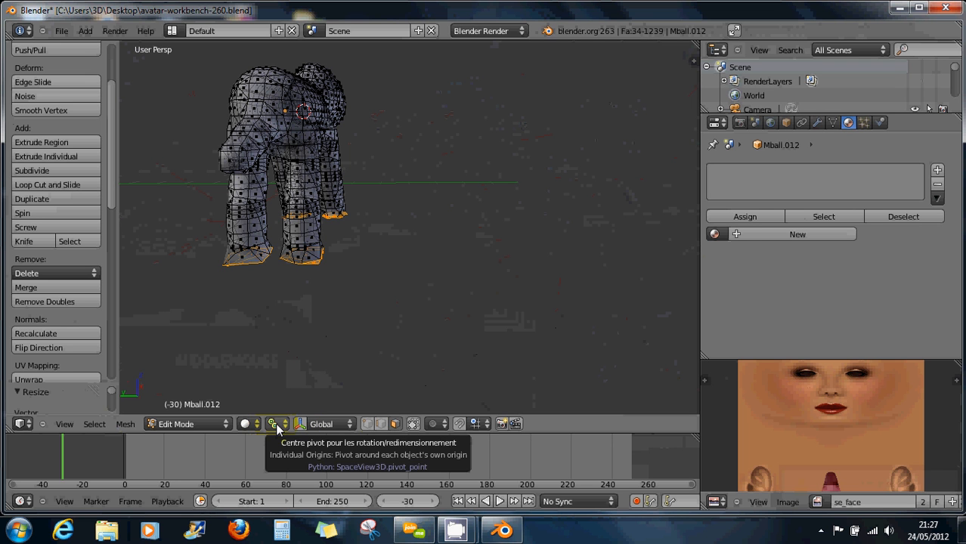
# Scale the feet up by about 1.196 in vertex mode, then reframe the view on the head.
pyautogui.click(381, 424)
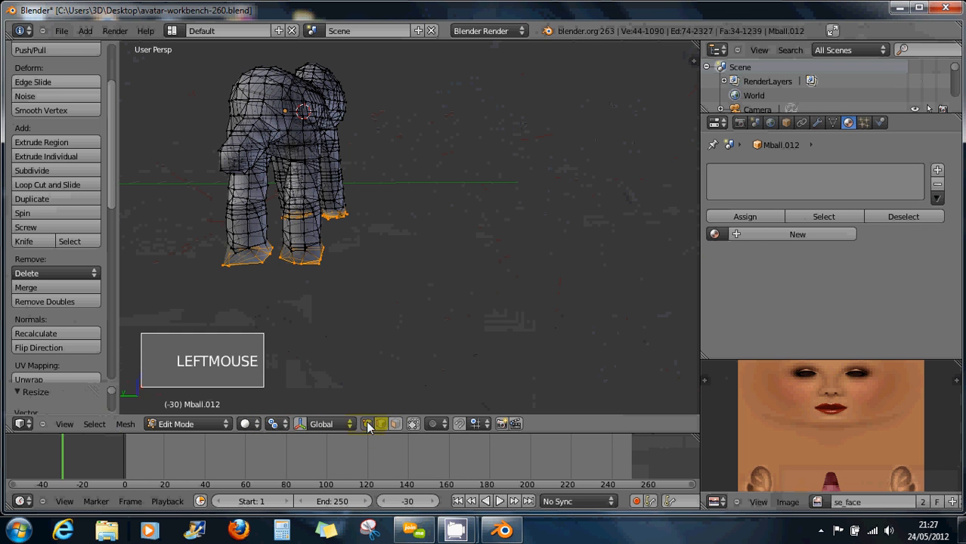
pyautogui.press('s')
pyautogui.press('s')
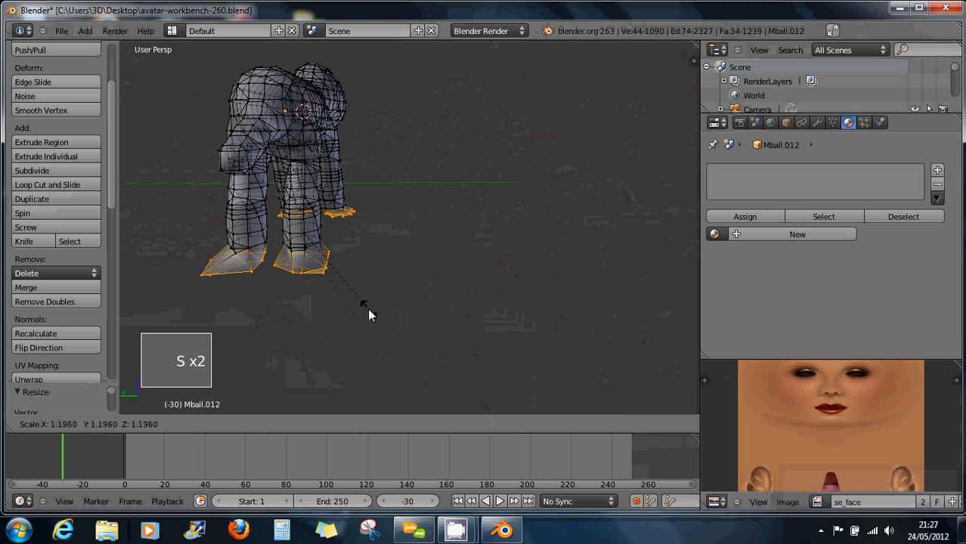
pyautogui.click(368, 312)
pyautogui.moveTo(368, 311); pyautogui.dragTo(304, 304, button='middle')
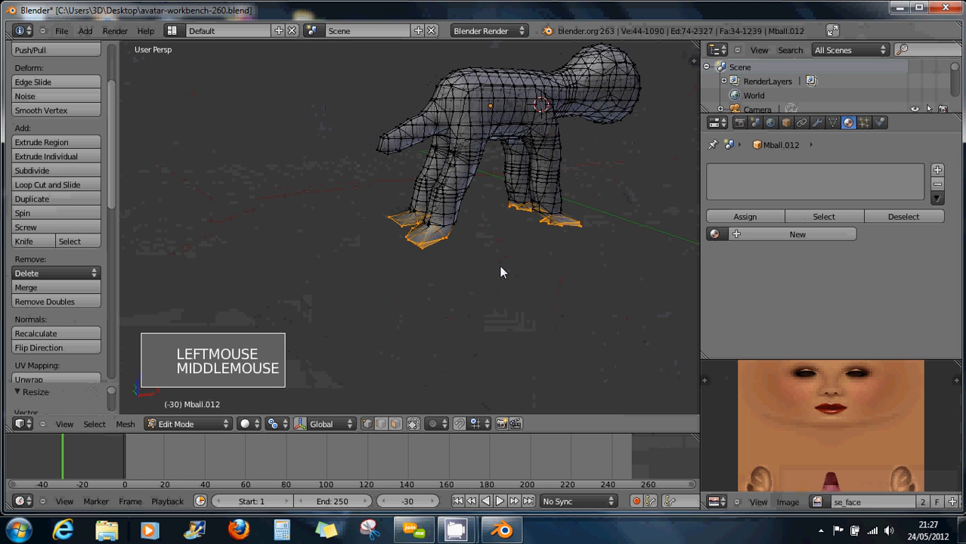
pyautogui.moveTo(502, 270); pyautogui.dragTo(470, 294, button='middle')
pyautogui.scroll(-2, 582, 298)
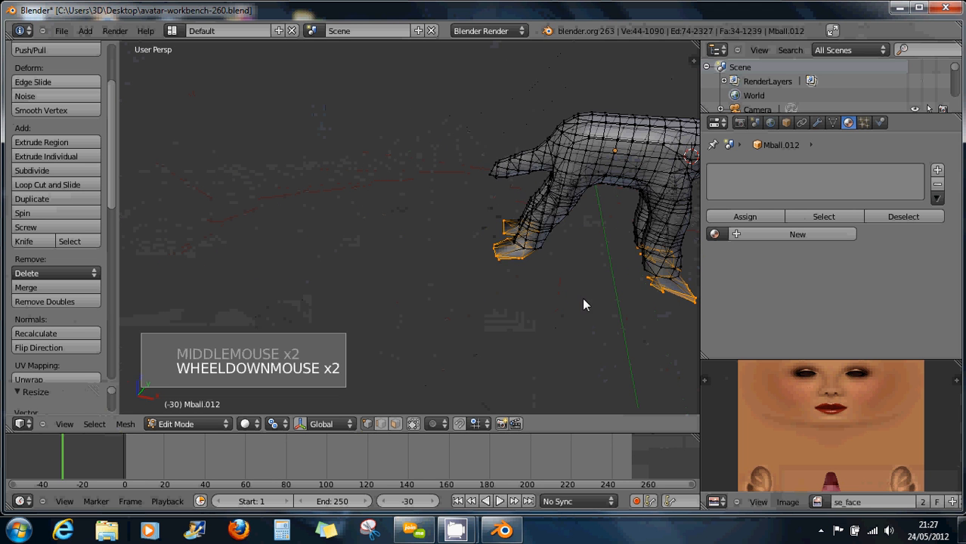
pyautogui.keyDown('shift'); pyautogui.moveTo(596, 296); pyautogui.dragTo(412, 256, button='middle'); pyautogui.keyUp('shift')
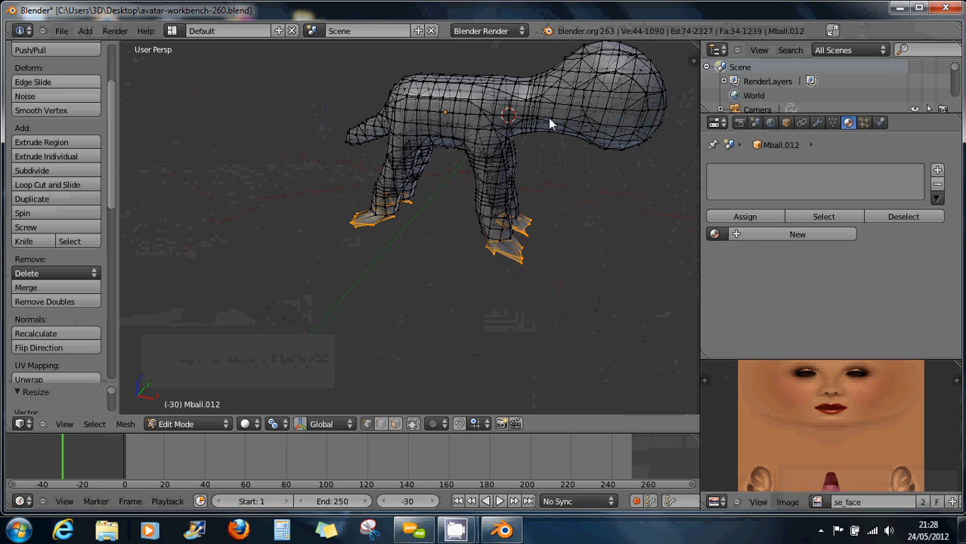
pyautogui.keyDown('shift'); pyautogui.moveTo(635, 102); pyautogui.dragTo(576, 117, button='middle'); pyautogui.keyUp('shift')
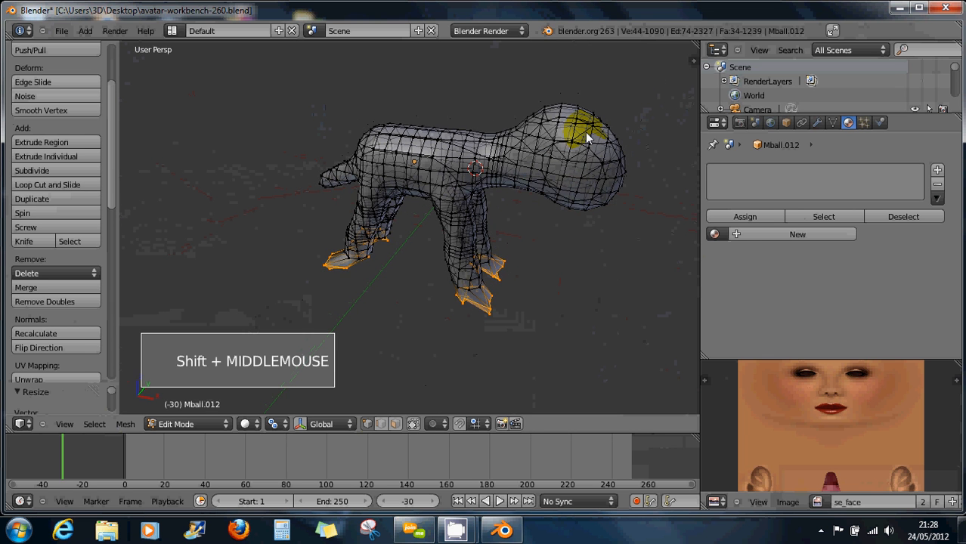
pyautogui.rightClick(585, 136)
pyautogui.click(394, 425)
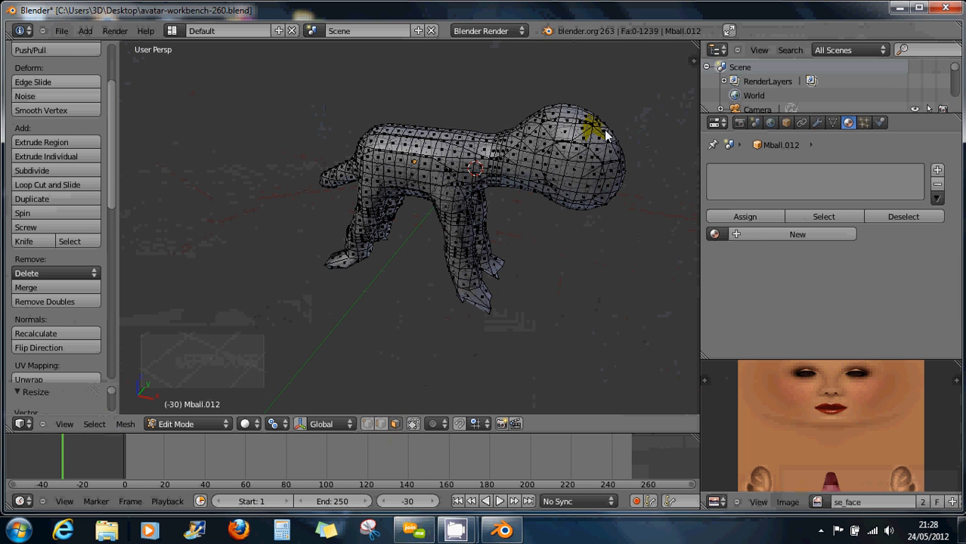
# Select a face on each side of the head.
pyautogui.rightClick(578, 131)
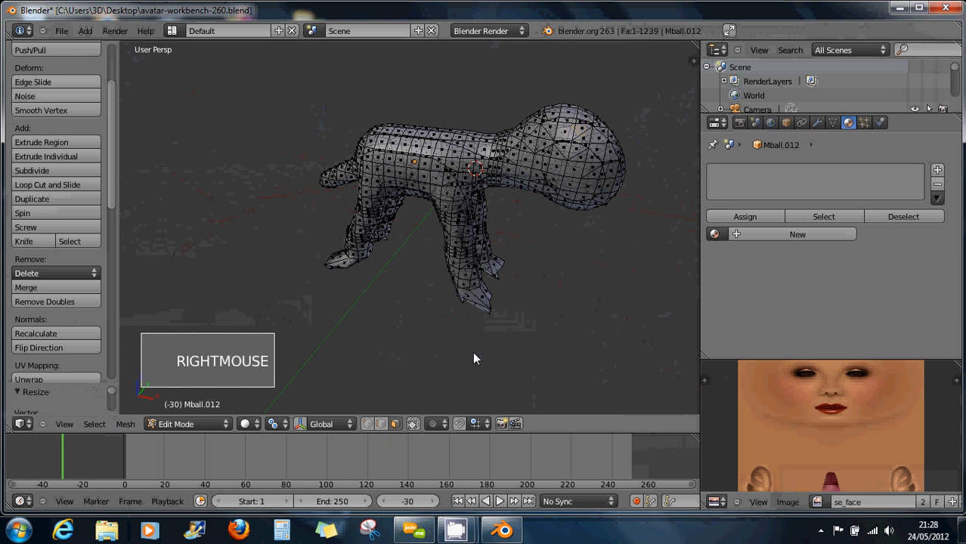
pyautogui.click(605, 197)
pyautogui.moveTo(606, 197); pyautogui.dragTo(542, 161, button='middle')
pyautogui.rightClick(581, 132)
pyautogui.moveTo(635, 139); pyautogui.dragTo(639, 190, button='middle')
pyautogui.keyDown('shift'); pyautogui.rightClick(639, 186); pyautogui.keyUp('shift')
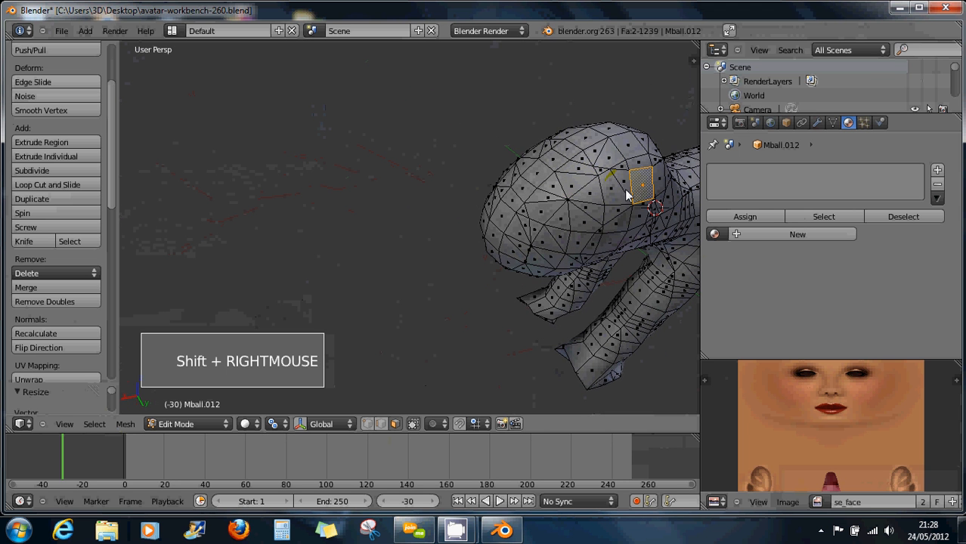
pyautogui.moveTo(521, 198); pyautogui.dragTo(617, 160, button='middle')
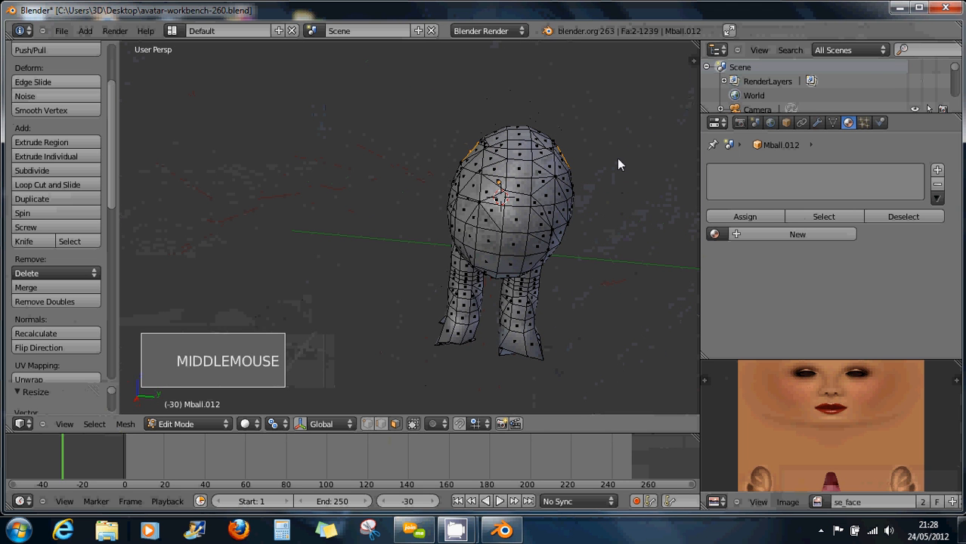
# Extrude the two head faces upward twice into ears and widen their tips.
pyautogui.press('e')
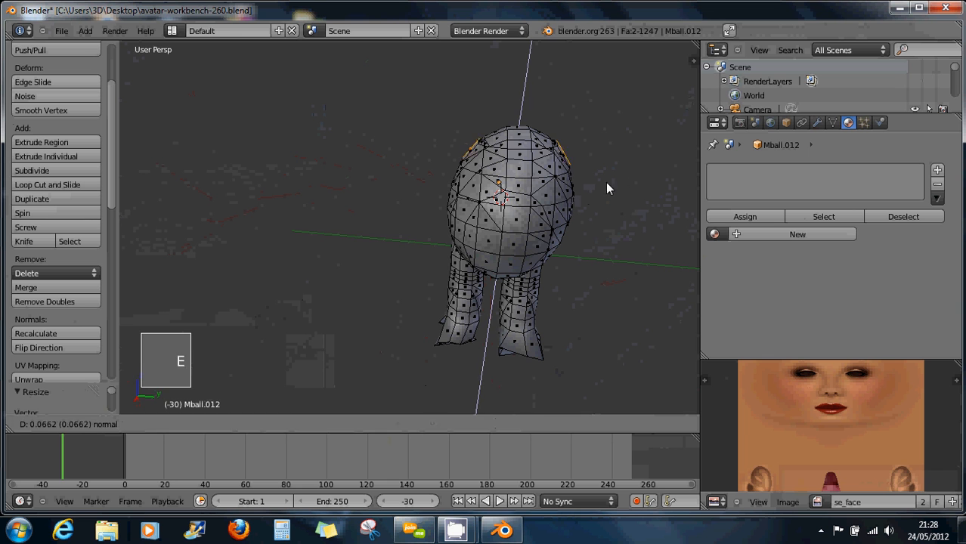
pyautogui.click(632, 157)
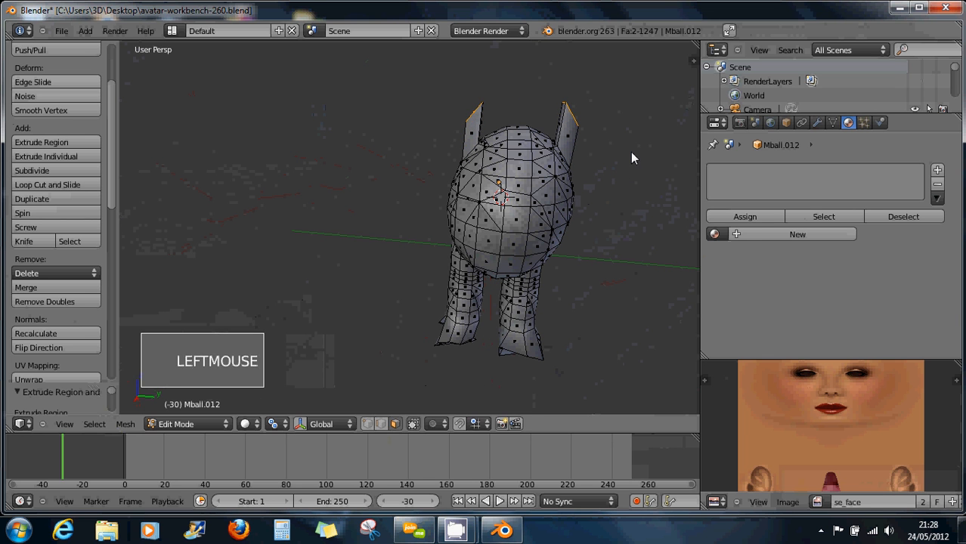
pyautogui.press('e')
pyautogui.click(631, 124)
pyautogui.press('s')
pyautogui.press('s')
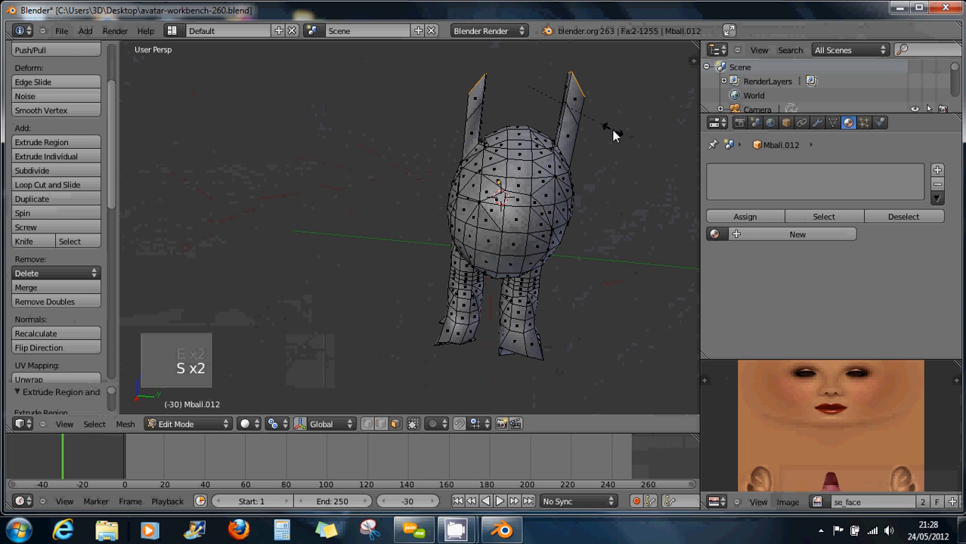
pyautogui.click(668, 153)
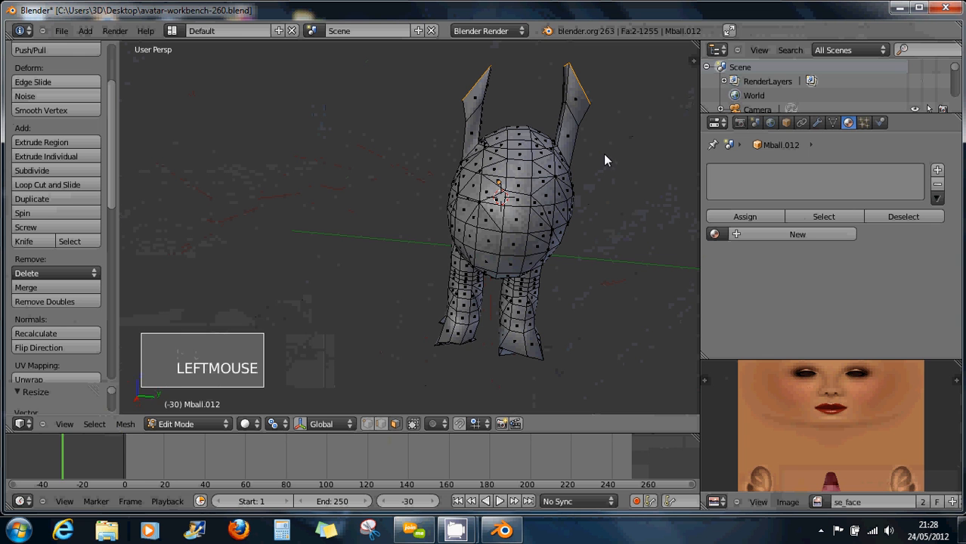
# Set the pivot point to Median Point and enlarge the ear tips.
pyautogui.click(274, 425)
pyautogui.click(282, 395)
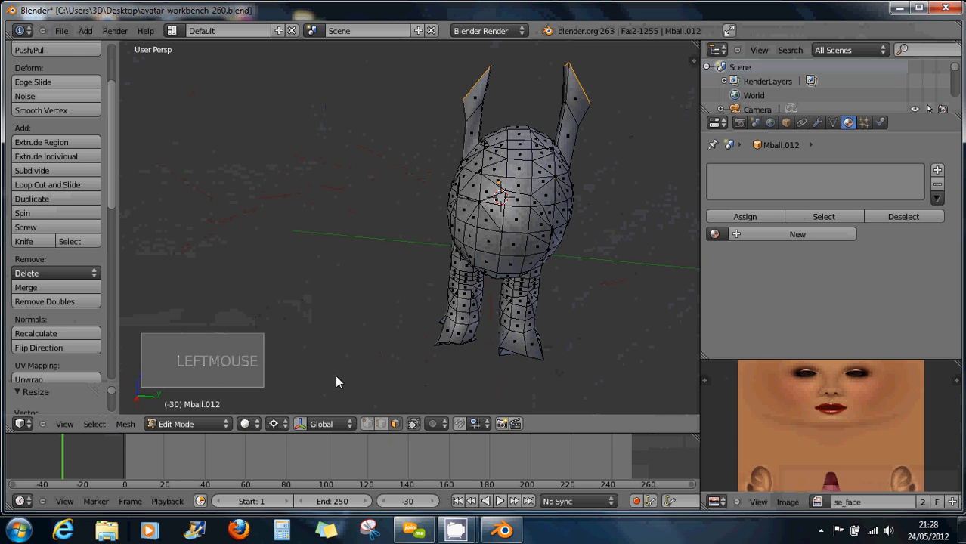
pyautogui.click(274, 425)
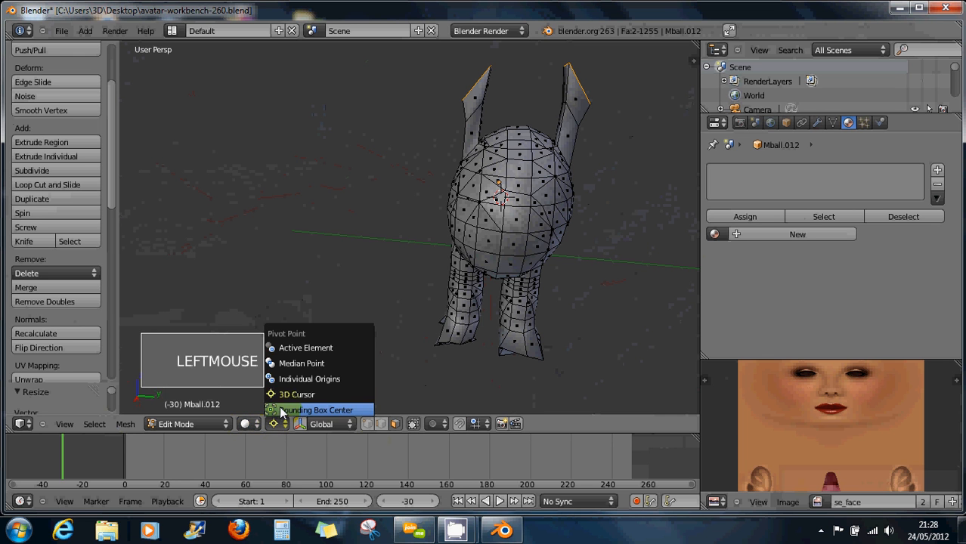
pyautogui.click(288, 363)
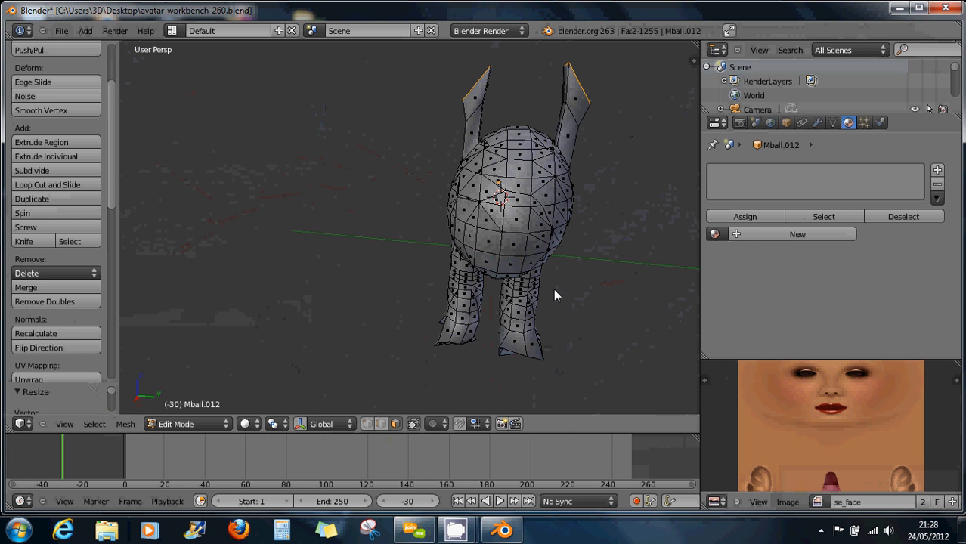
pyautogui.press('s')
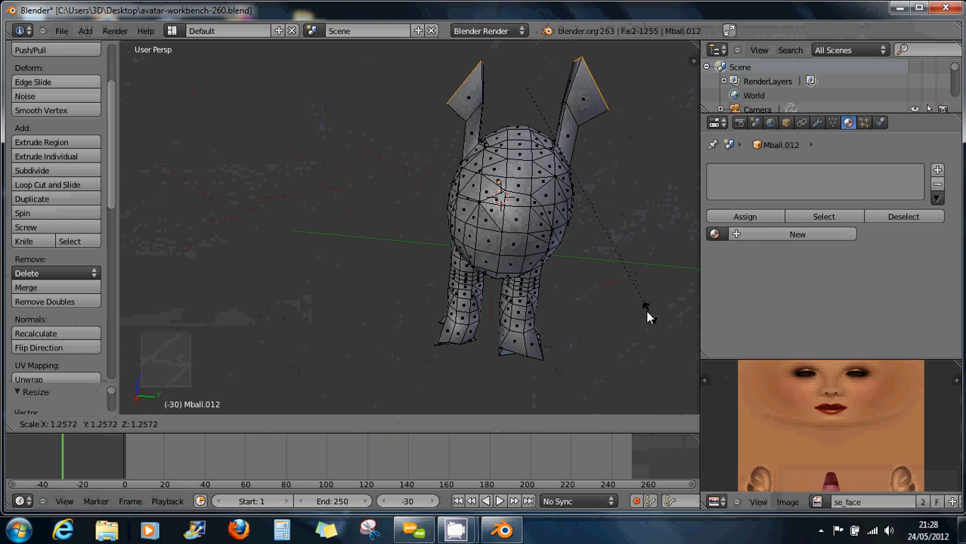
pyautogui.click(602, 294)
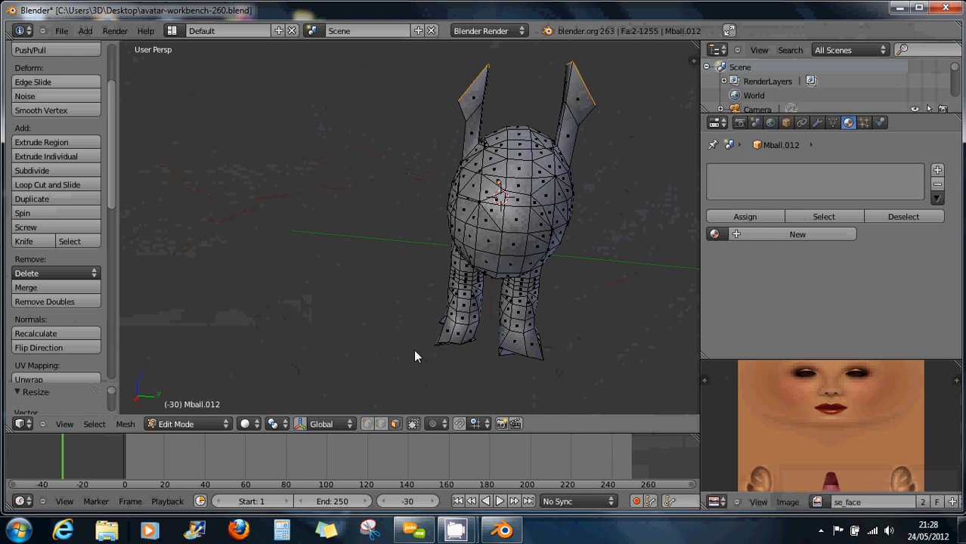
# Cancel a Y-axis scale, deselect all and box-select the faces at one ear tip.
pyautogui.moveTo(417, 356); pyautogui.dragTo(452, 330, button='middle')
pyautogui.press('s')
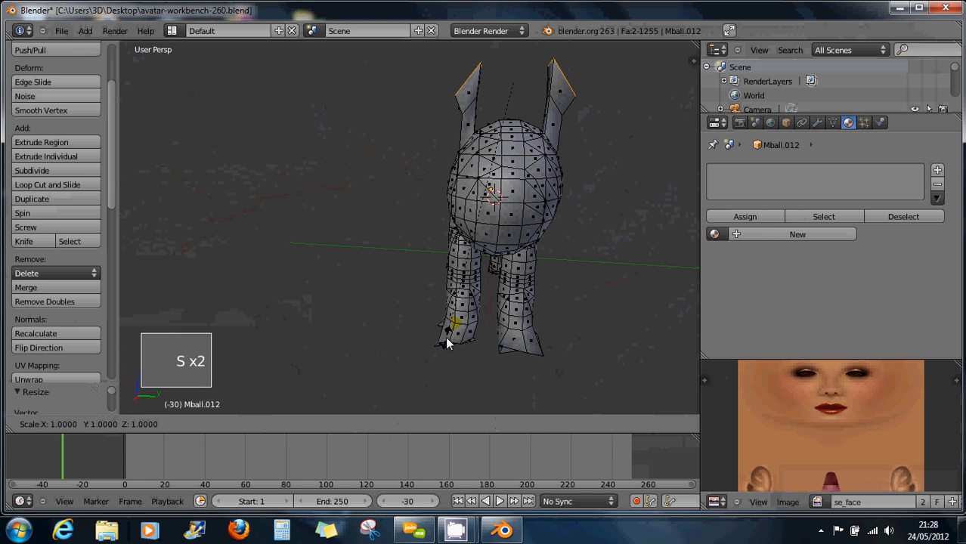
pyautogui.press('y')
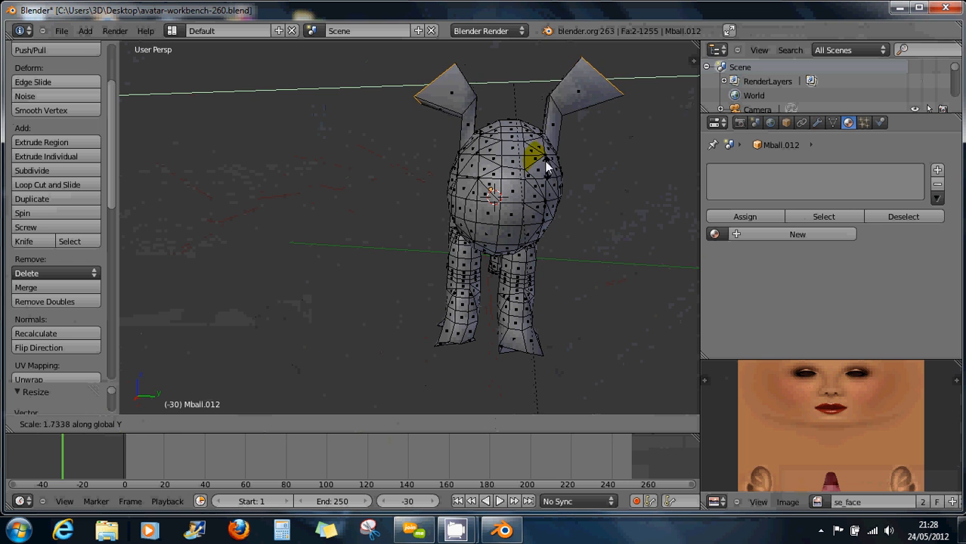
pyautogui.rightClick(534, 83)
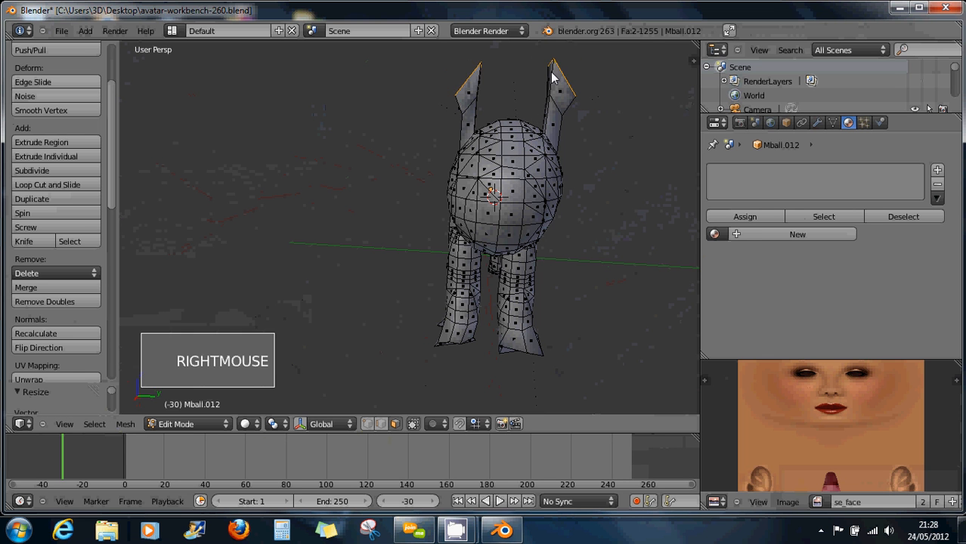
pyautogui.scroll(-2, 530, 96)
pyautogui.keyDown('shift'); pyautogui.moveTo(521, 81); pyautogui.dragTo(498, 137, button='middle'); pyautogui.keyUp('shift')
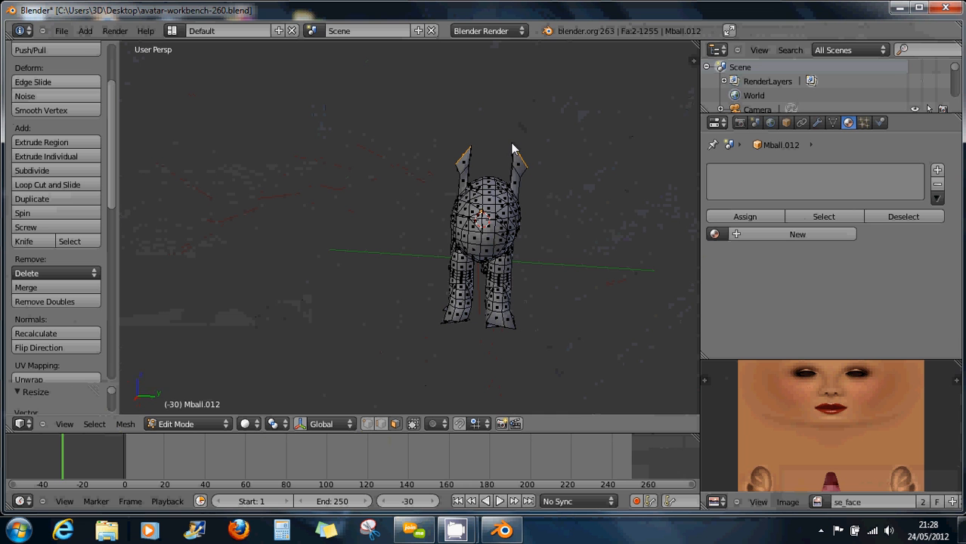
pyautogui.press('a')
pyautogui.press('b')
pyautogui.moveTo(511, 134); pyautogui.dragTo(547, 177)
# Turn on proportional editing, then move and shrink the ear tip face to about 0.7254.
pyautogui.moveTo(533, 193); pyautogui.dragTo(520, 358, button='middle')
pyautogui.rightClick(488, 219)
pyautogui.click(433, 423)
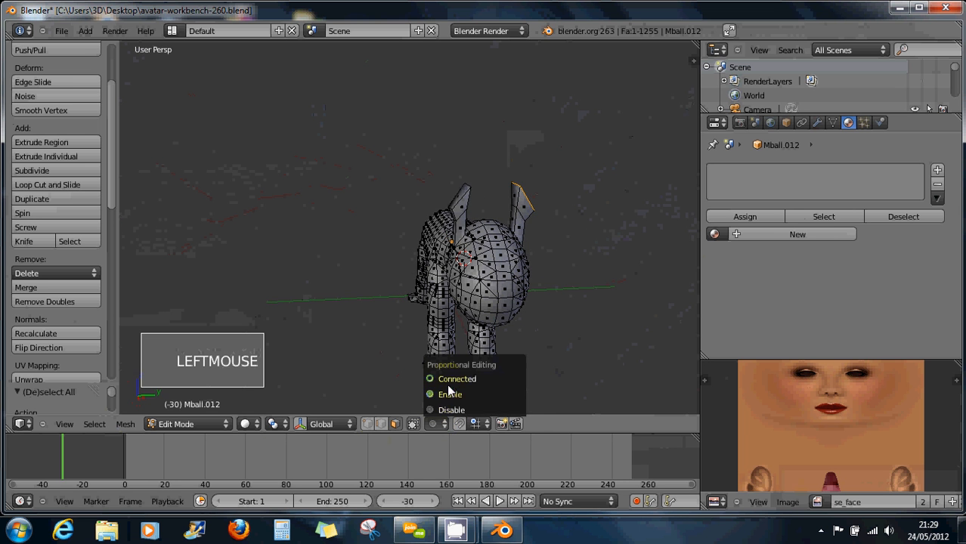
pyautogui.click(449, 392)
pyautogui.moveTo(450, 392); pyautogui.dragTo(543, 276, button='middle')
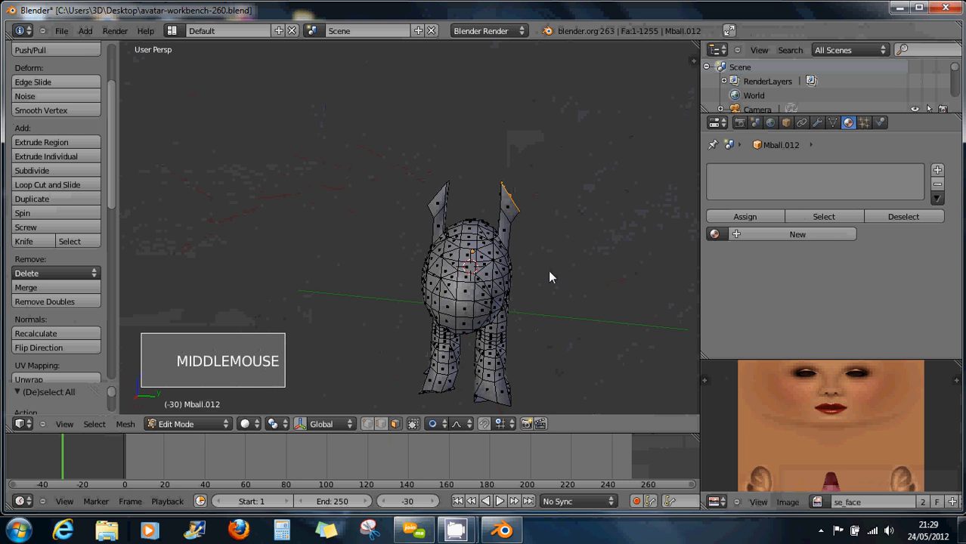
pyautogui.press('g')
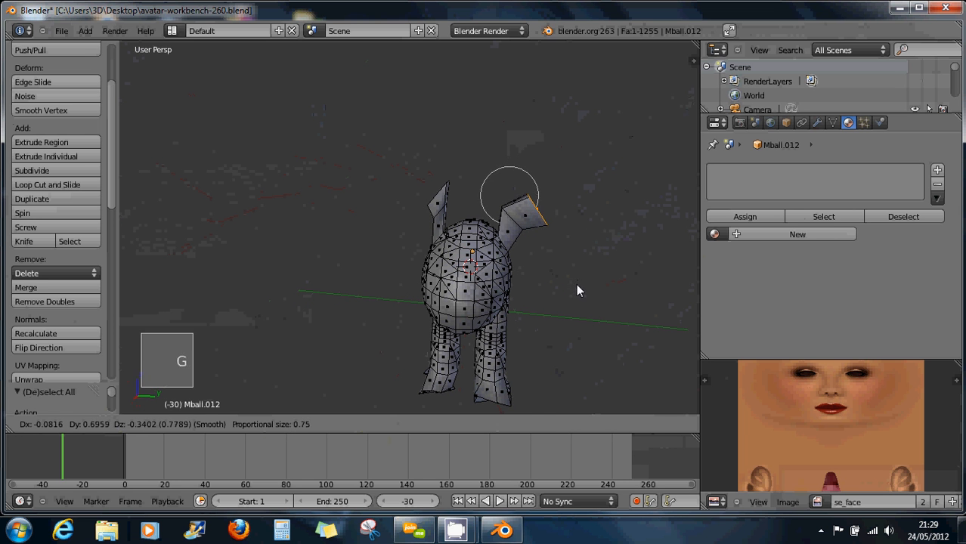
pyautogui.click(583, 291)
pyautogui.press('s')
pyautogui.press('s')
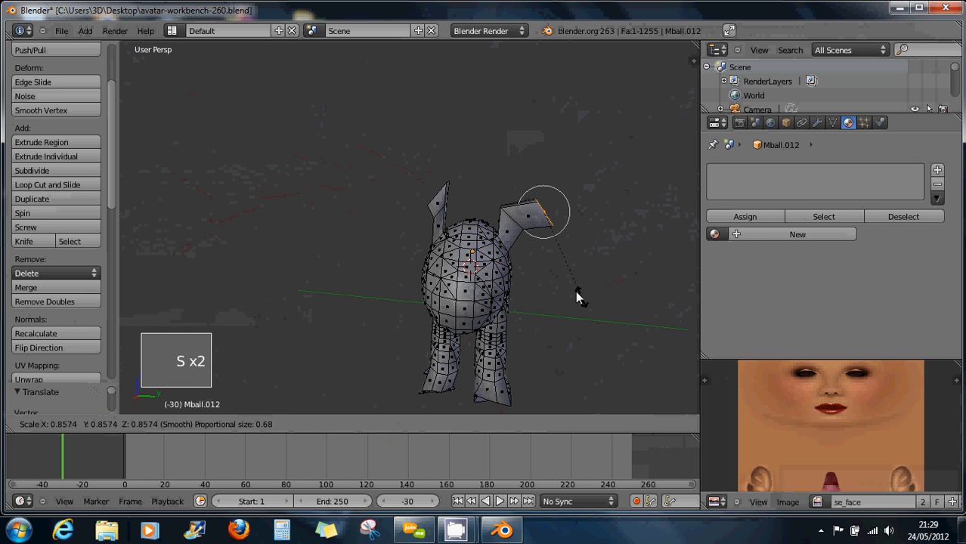
pyautogui.click(550, 251)
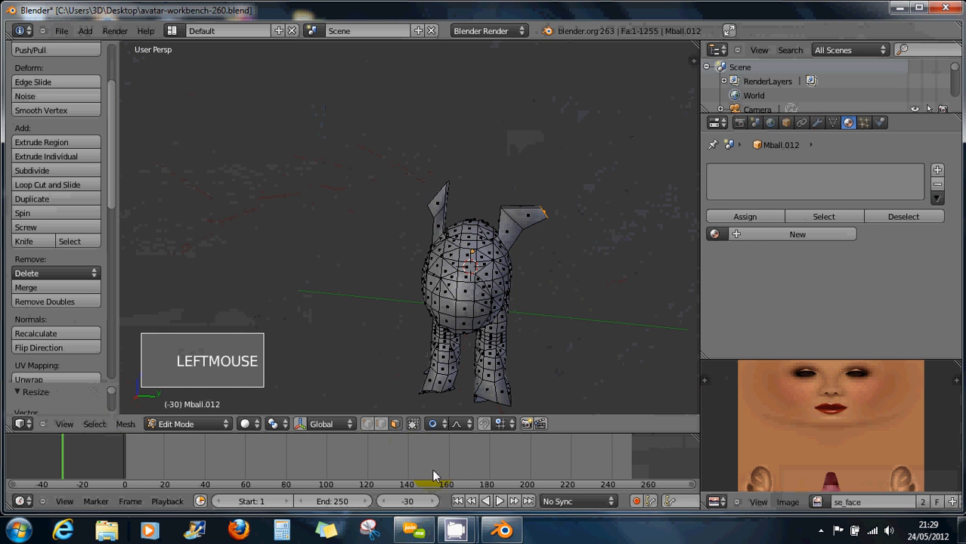
# Select the ear's edge loop in edge mode and scale it down.
pyautogui.click(380, 424)
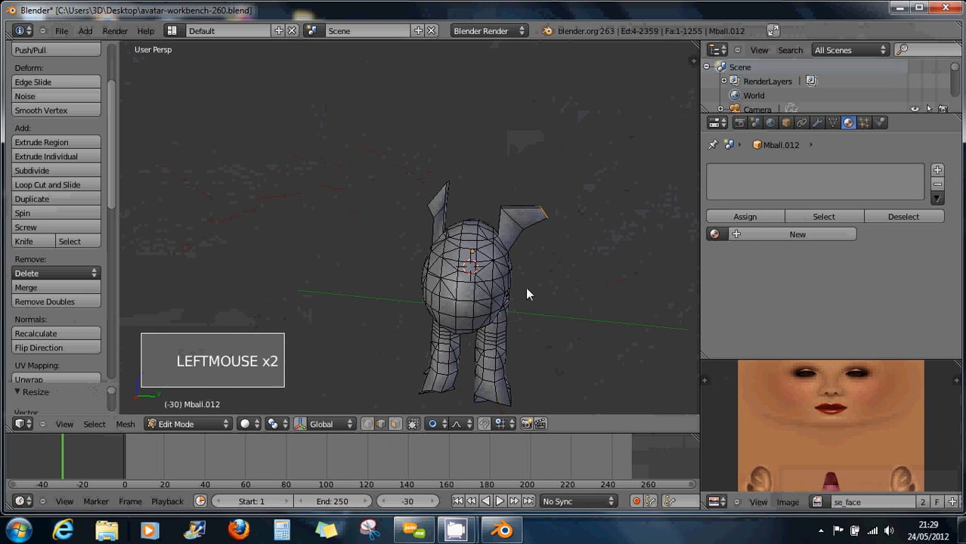
pyautogui.keyDown('alt'); pyautogui.rightClick(518, 225); pyautogui.keyUp('alt')
pyautogui.press('s')
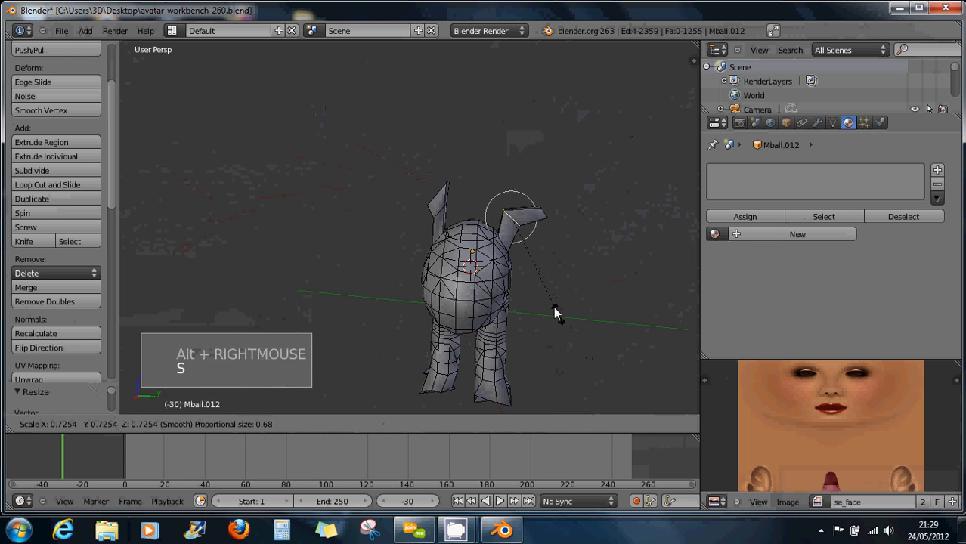
pyautogui.click(535, 279)
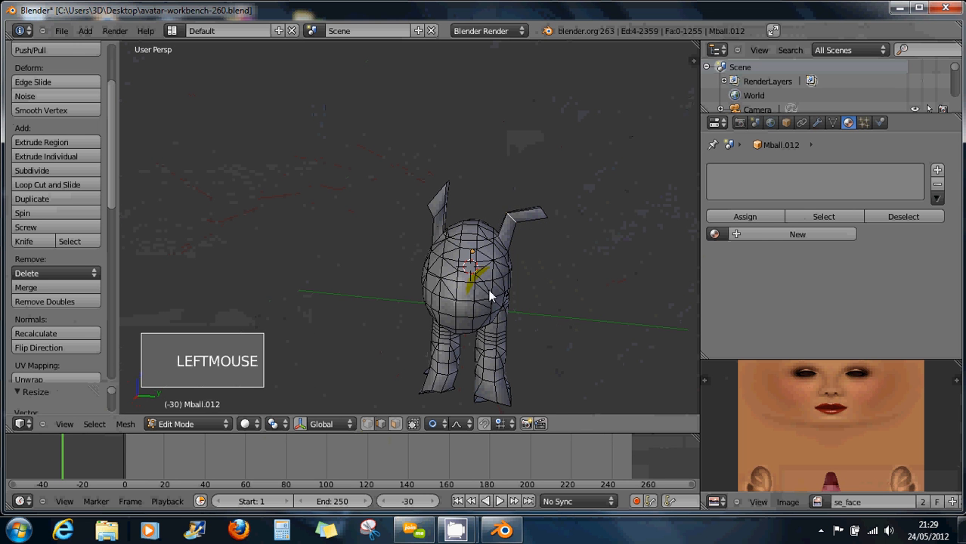
pyautogui.moveTo(490, 296)
pyautogui.mouseDown(button='middle')
pyautogui.moveTo(374, 287)
pyautogui.moveTo(506, 309)
pyautogui.moveTo(528, 291)
pyautogui.moveTo(471, 294)
pyautogui.mouseUp(button='middle')
pyautogui.scroll(-2, 497, 329)
pyautogui.moveTo(389, 318); pyautogui.dragTo(435, 291, button='middle')
pyautogui.moveTo(434, 292)
pyautogui.keyDown('shift'); pyautogui.mouseDown(button='middle')
pyautogui.moveTo(480, 267)
pyautogui.moveTo(483, 322)
pyautogui.moveTo(446, 302)
pyautogui.mouseUp(button='middle'); pyautogui.keyUp('shift')
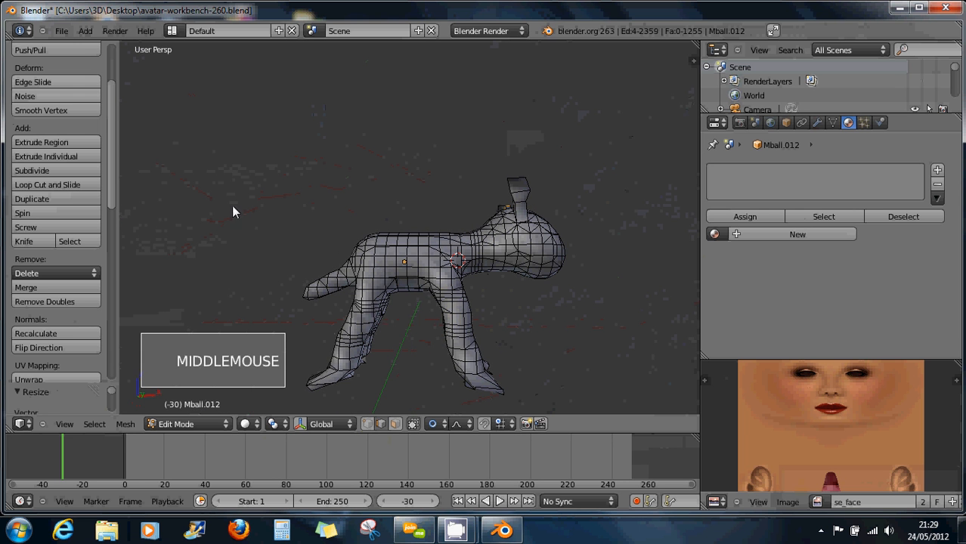
# Save the scene as avatar-workbench-2COURS5.blend on the Desktop, replacing the 60 with COURS5.
pyautogui.click(61, 30)
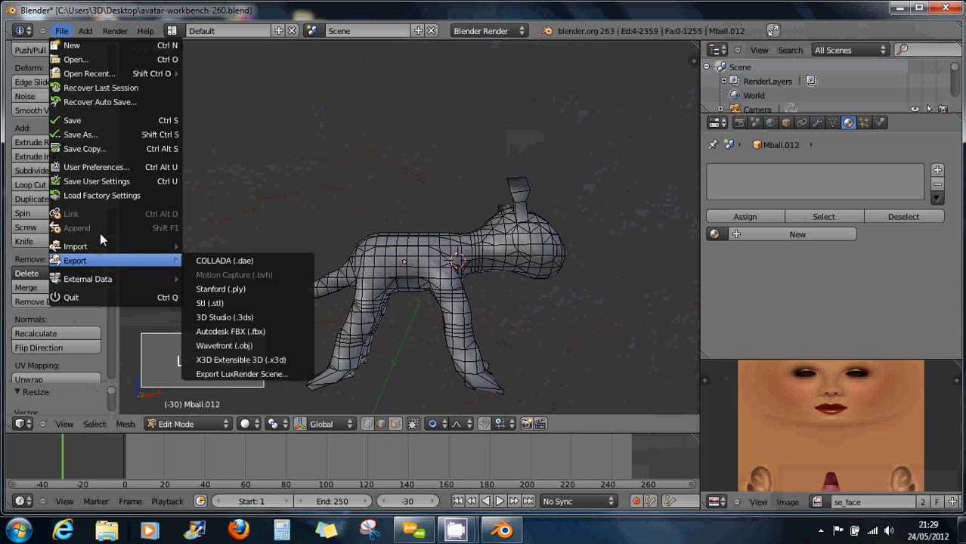
pyautogui.click(75, 135)
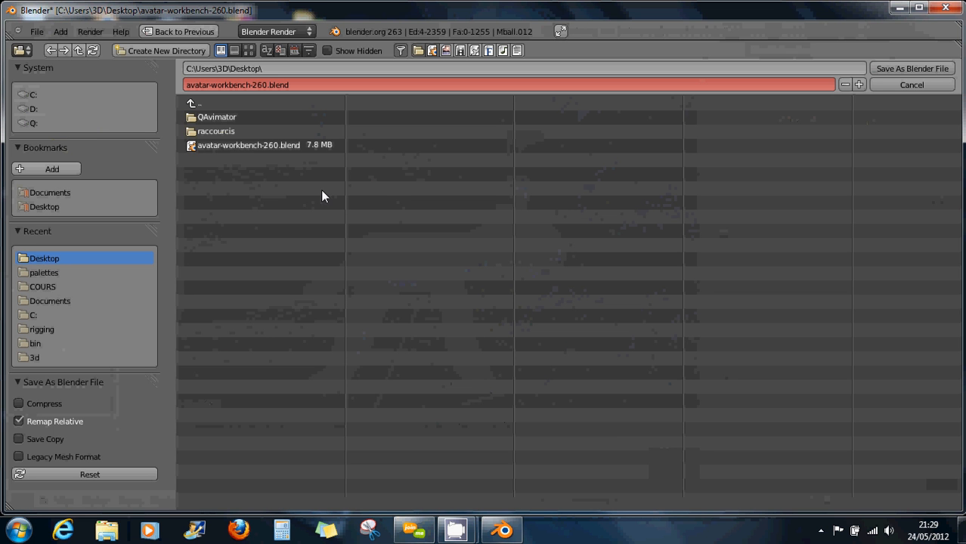
pyautogui.click(265, 83)
pyautogui.click(266, 84)
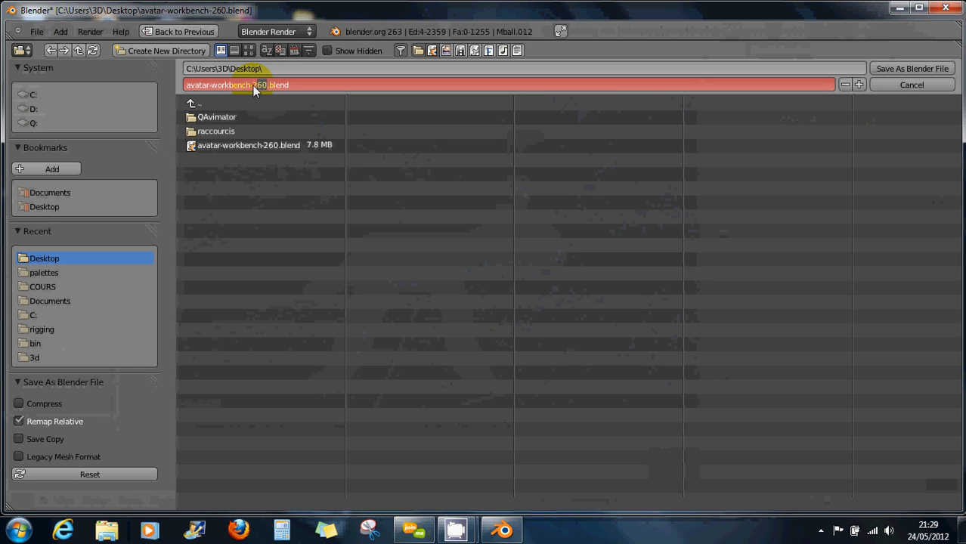
pyautogui.press('BackSpace')
pyautogui.press('BackSpace')
pyautogui.write('COURS5')
pyautogui.click(285, 87)
pyautogui.click(923, 70)
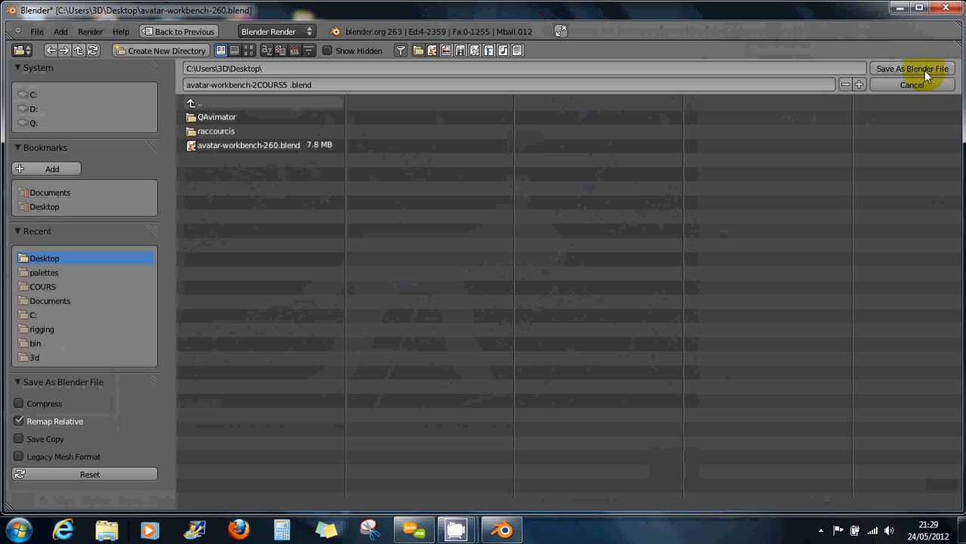
pyautogui.click(922, 69)
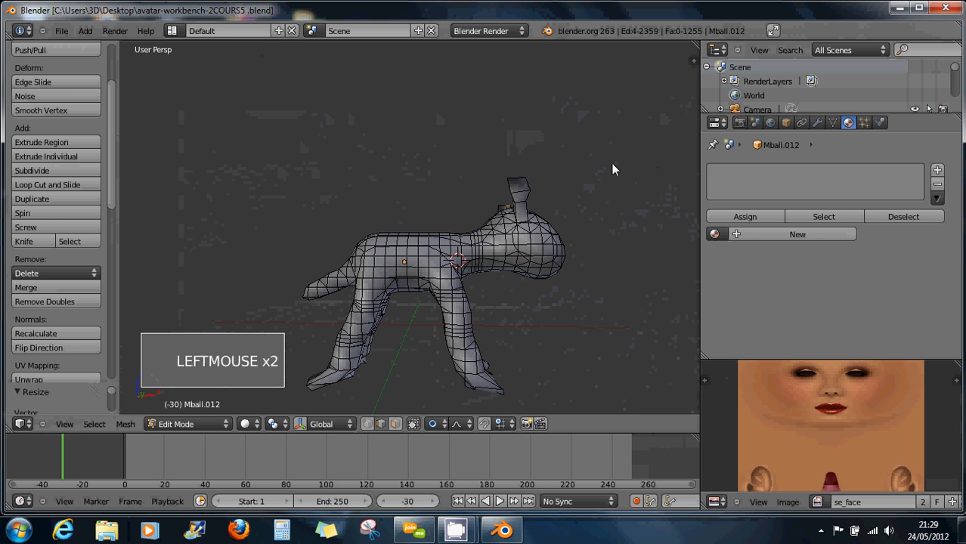
# Save avatar-workbench-2COURS5.blend into the Documents\3d\rigging\COURS folder.
pyautogui.click(60, 34)
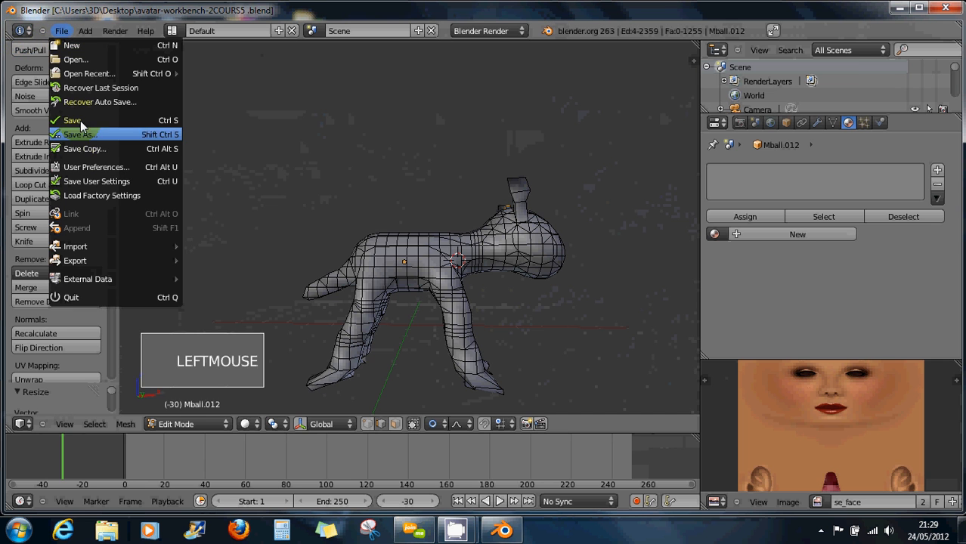
pyautogui.click(77, 128)
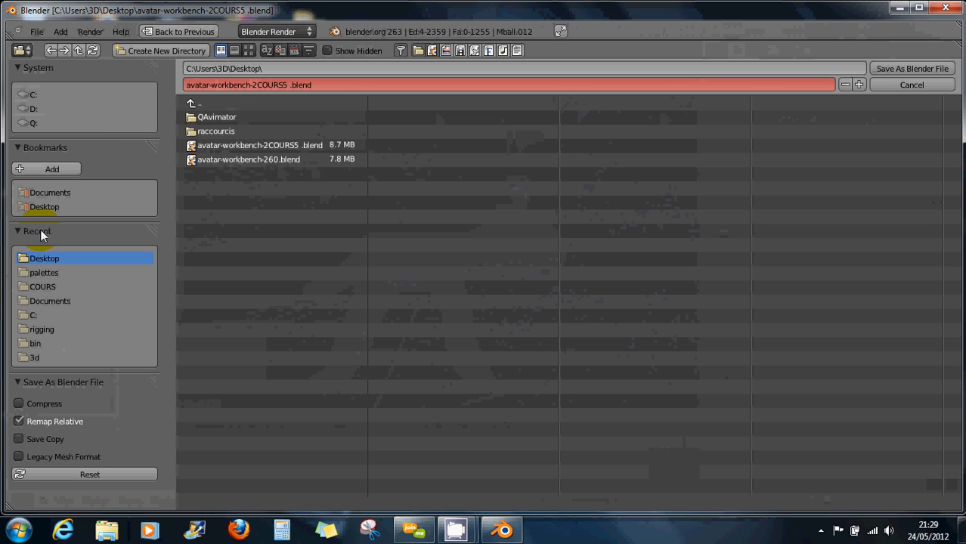
pyautogui.click(42, 192)
pyautogui.click(223, 117)
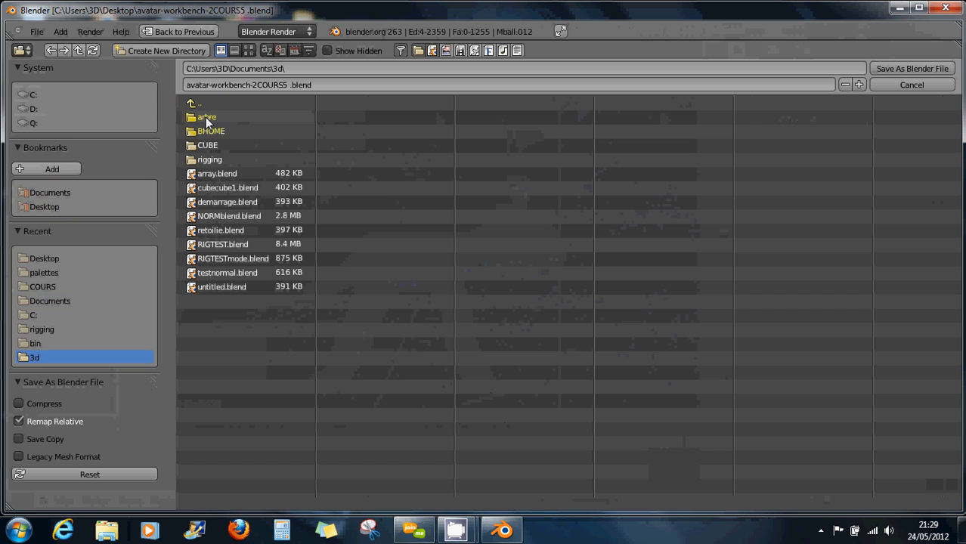
pyautogui.click(210, 159)
pyautogui.click(215, 117)
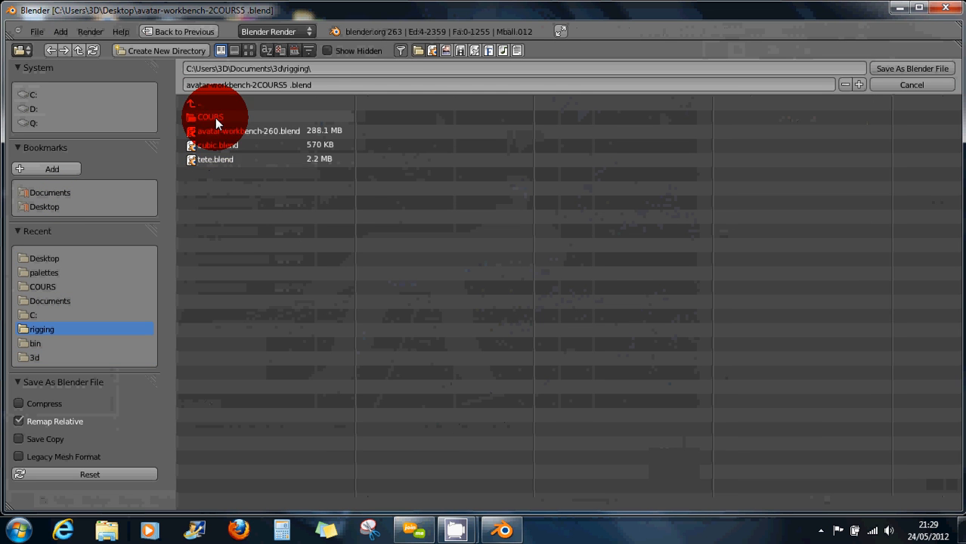
pyautogui.click(911, 69)
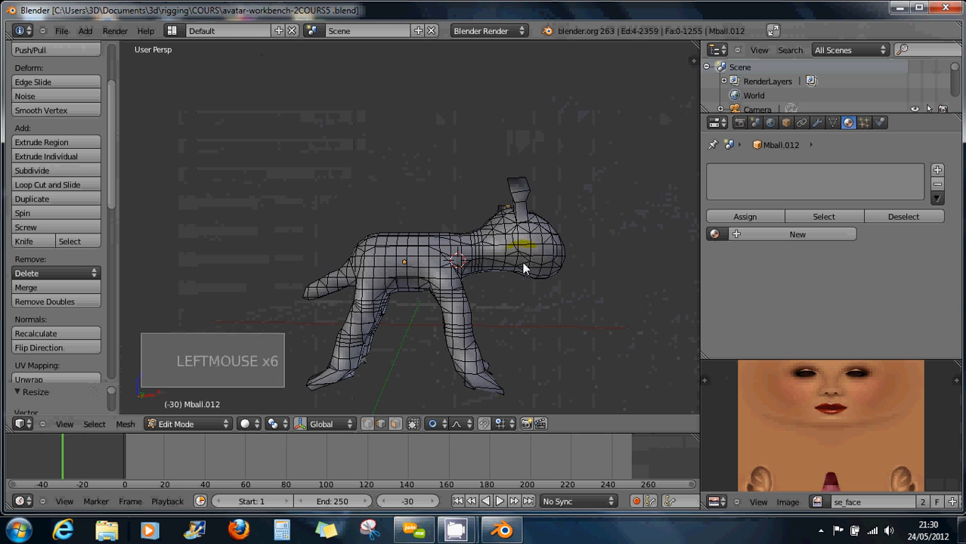
# Apply Smooth shading to the Mball.012 figure and orbit around it to check the result.
pyautogui.moveTo(526, 269); pyautogui.dragTo(559, 290, button='middle')
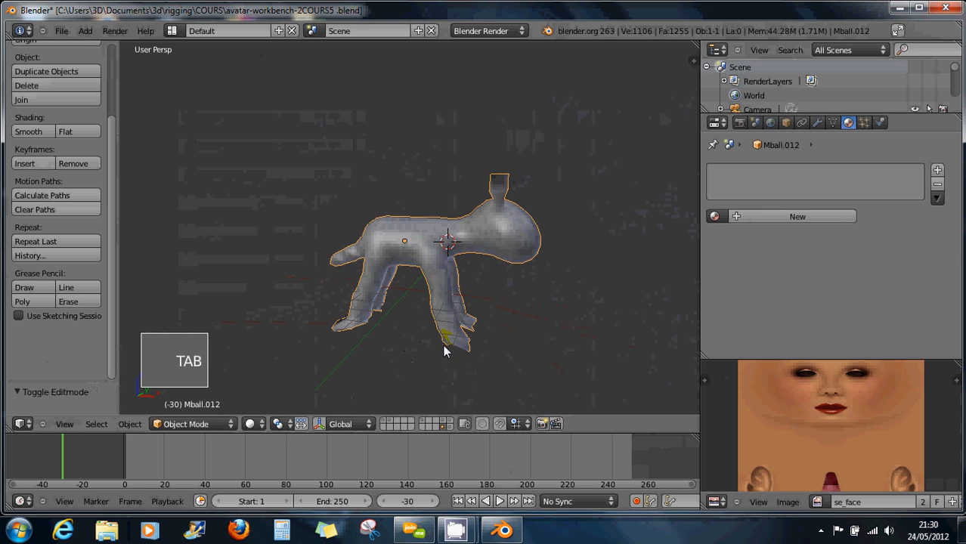
pyautogui.moveTo(443, 345); pyautogui.dragTo(469, 333, button='middle')
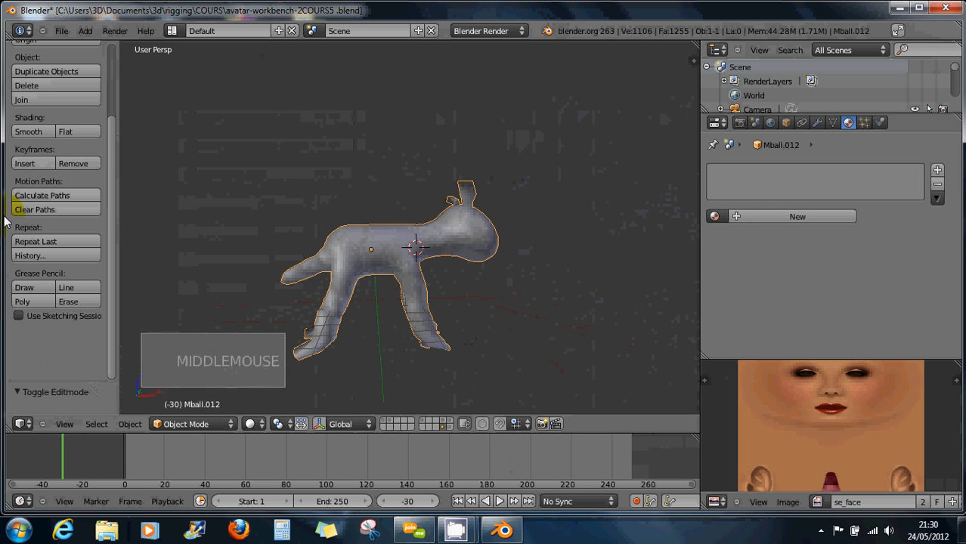
pyautogui.click(35, 132)
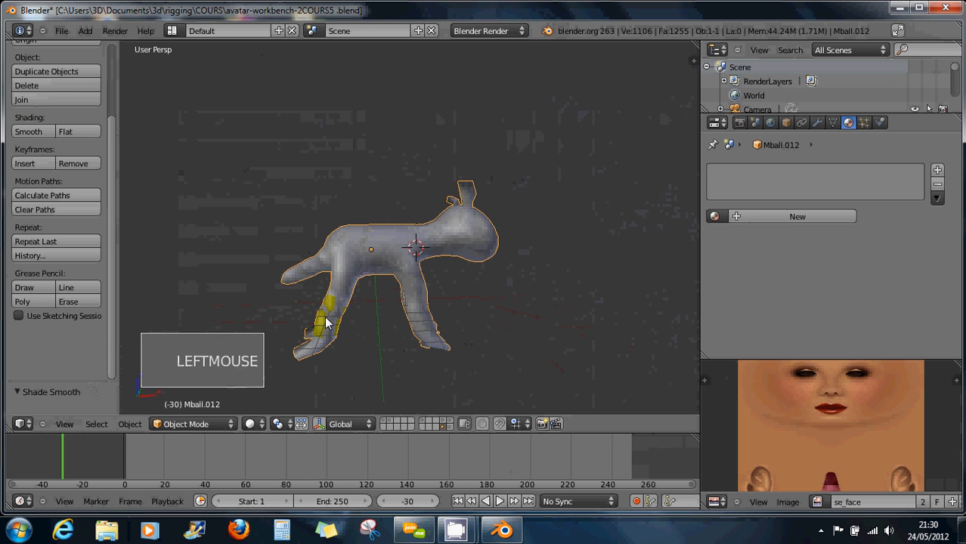
pyautogui.moveTo(462, 240); pyautogui.dragTo(435, 255, button='middle')
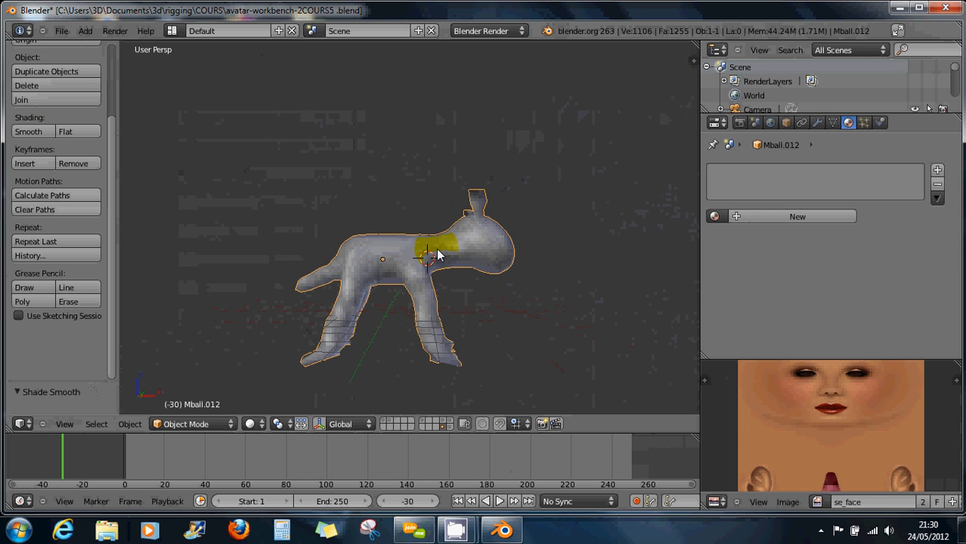
pyautogui.moveTo(431, 259); pyautogui.dragTo(431, 287, button='middle')
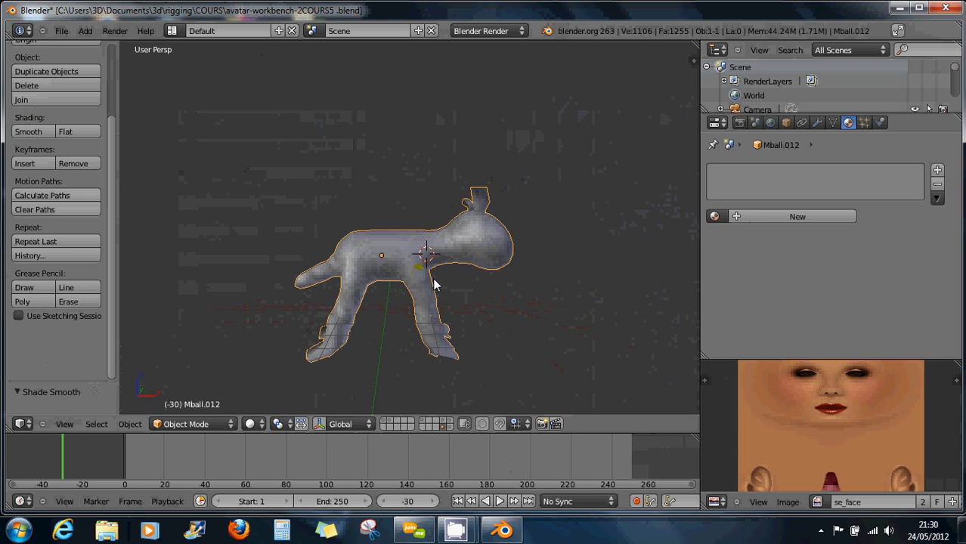
pyautogui.moveTo(432, 281)
pyautogui.mouseDown(button='middle')
pyautogui.moveTo(430, 261)
pyautogui.moveTo(433, 272)
pyautogui.mouseUp(button='middle')
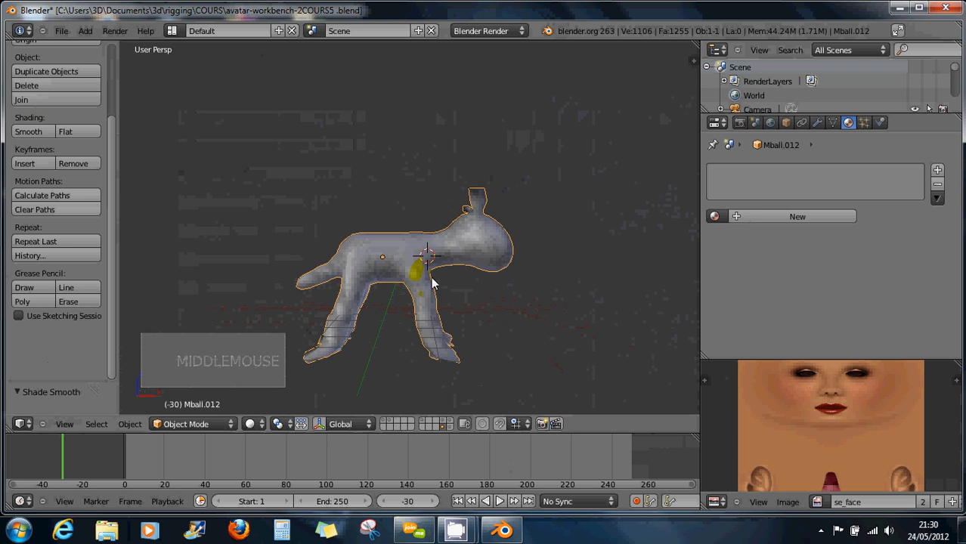
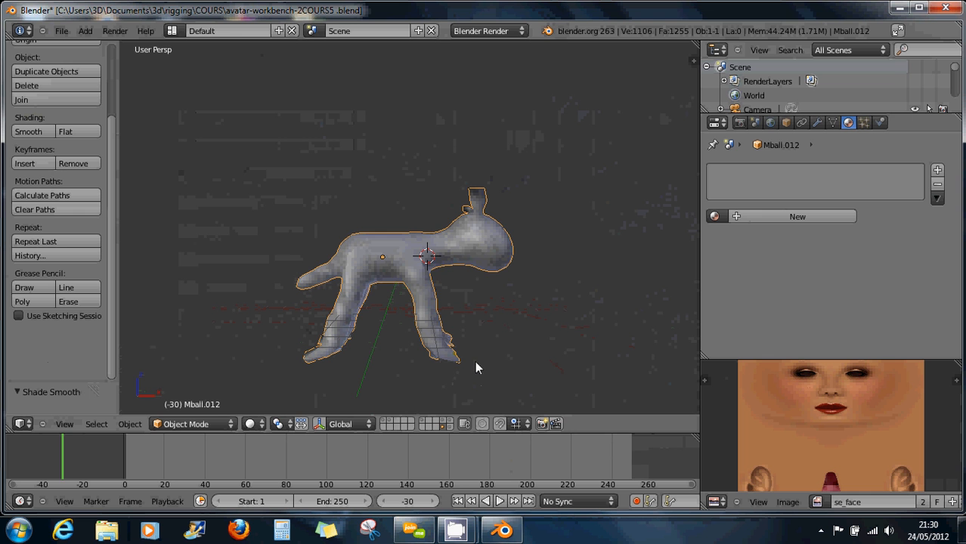
# Check the armature on its layer, then scale the metaball quadruped down to 0.7221.
pyautogui.moveTo(431, 352); pyautogui.dragTo(435, 337, button='middle')
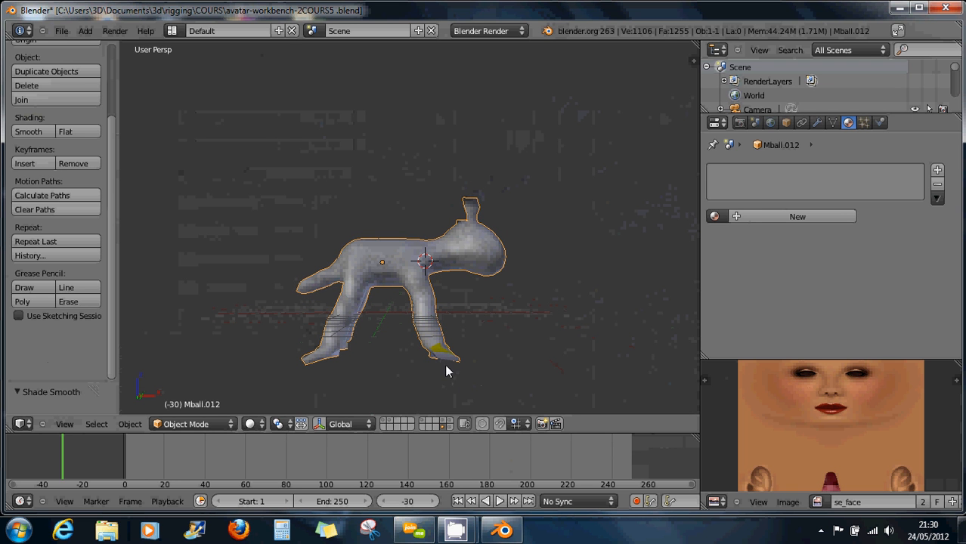
pyautogui.click(449, 424)
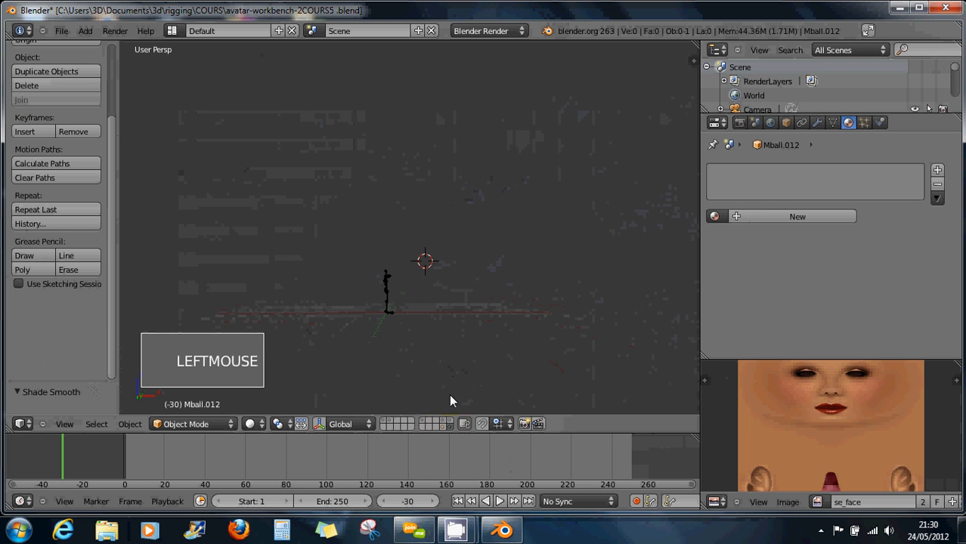
pyautogui.scroll(8, 425, 319)
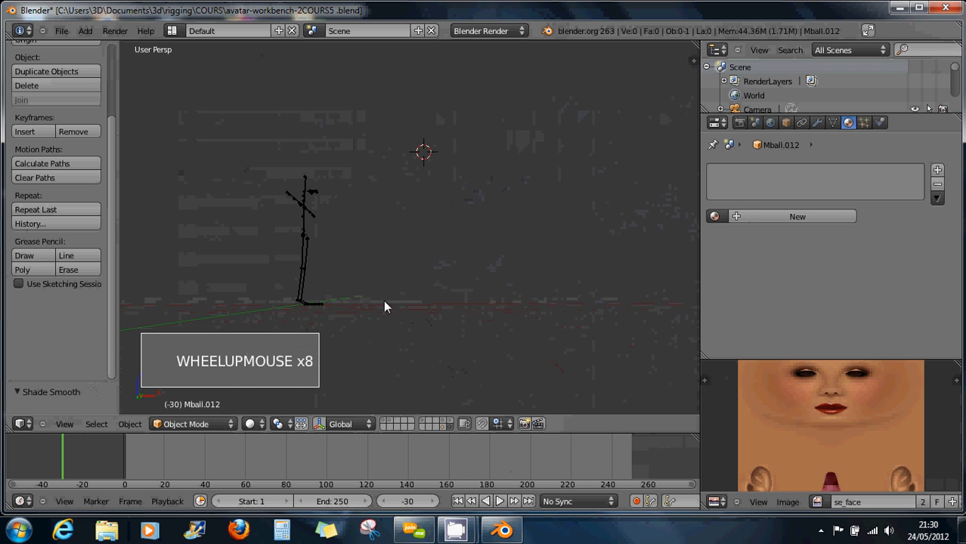
pyautogui.keyDown('shift'); pyautogui.moveTo(384, 302); pyautogui.dragTo(483, 351, button='middle'); pyautogui.keyUp('shift')
pyautogui.scroll(1, 465, 371)
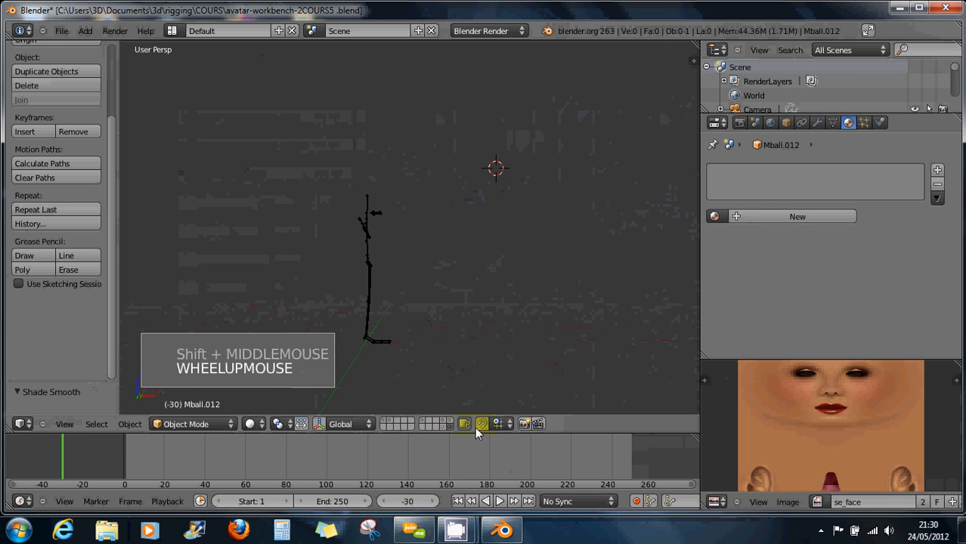
pyautogui.click(443, 426)
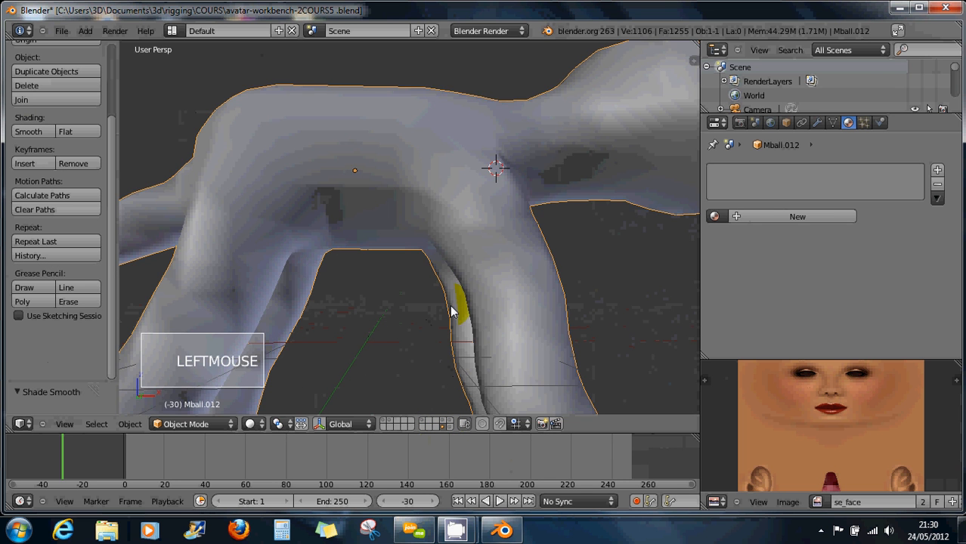
pyautogui.scroll(-3, 458, 310)
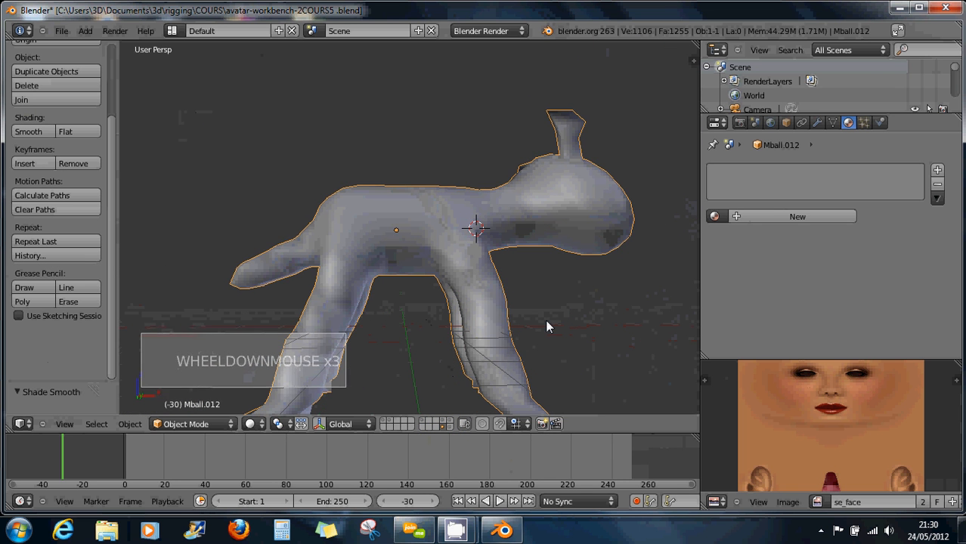
pyautogui.press('s')
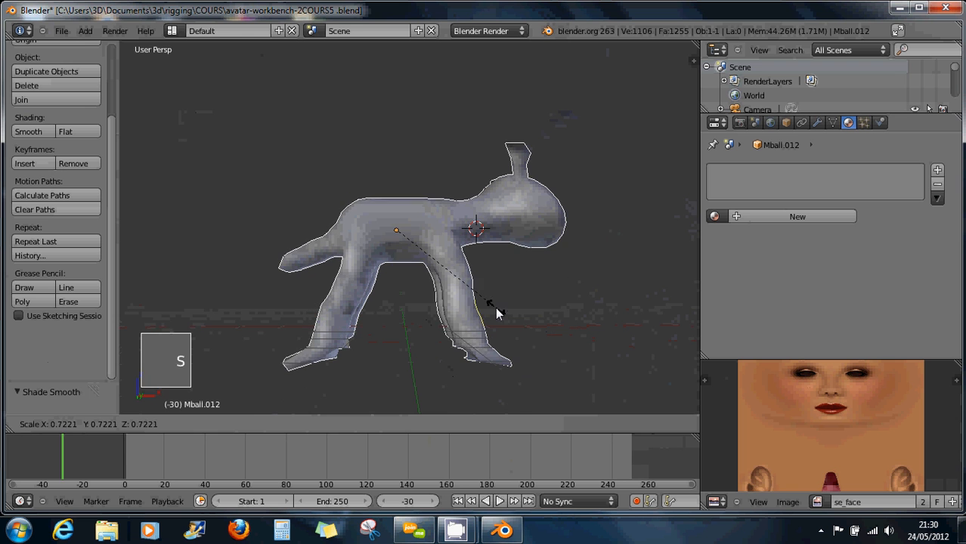
pyautogui.click(495, 307)
# Show the armature alongside the figure and duplicate the avatar.original armature.
pyautogui.keyDown('shift'); pyautogui.click(449, 425); pyautogui.keyUp('shift')
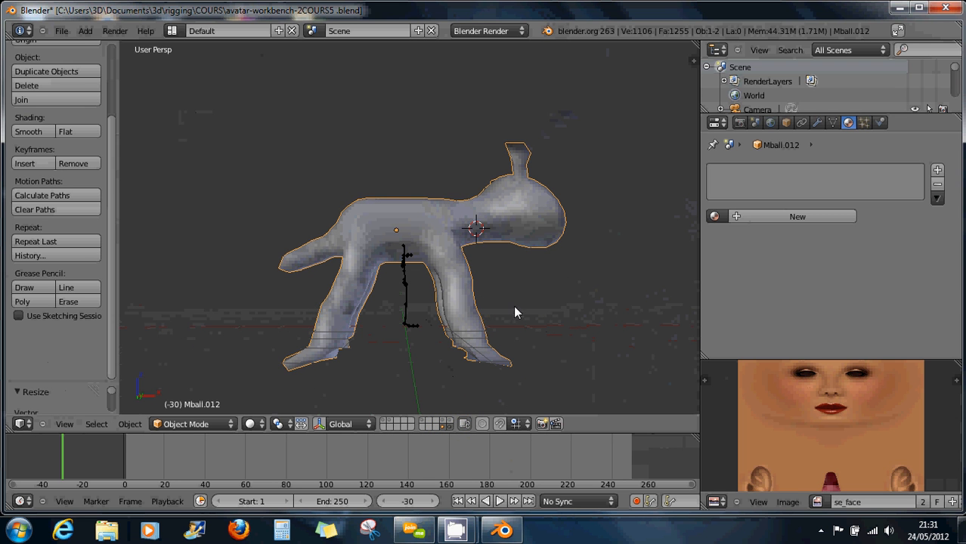
pyautogui.rightClick(424, 323)
pyautogui.hotkey('shift', 'd')
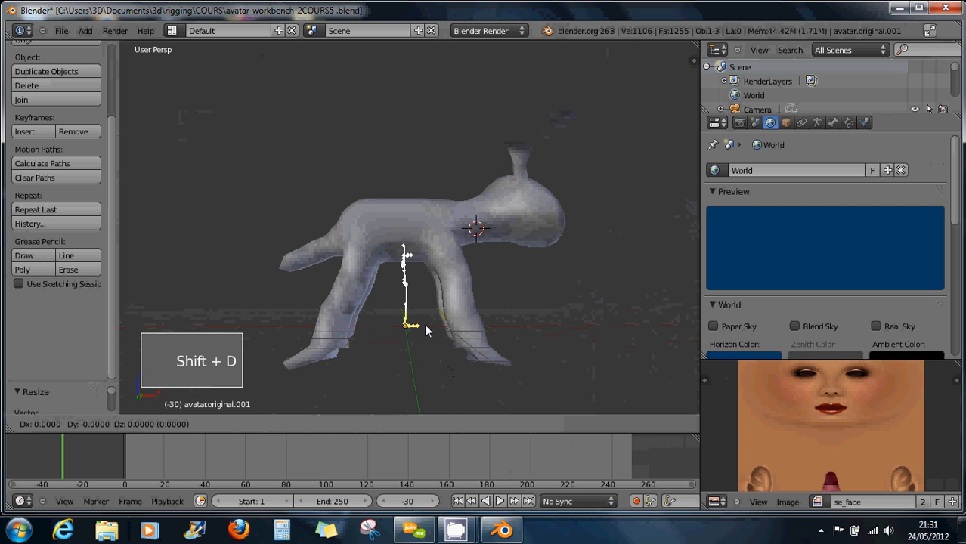
# Move the duplicate armature avatar.original.001 to a separate layer.
pyautogui.click(424, 323)
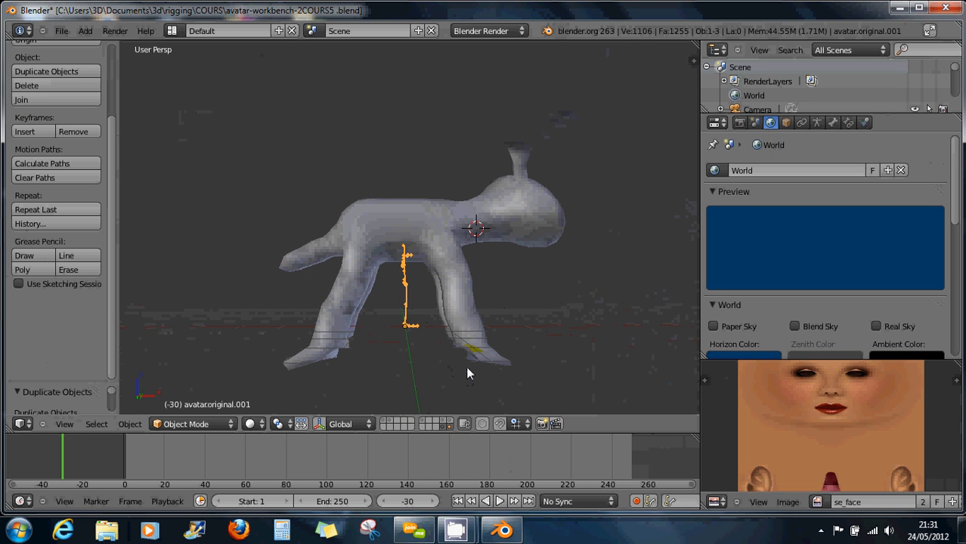
pyautogui.press('m')
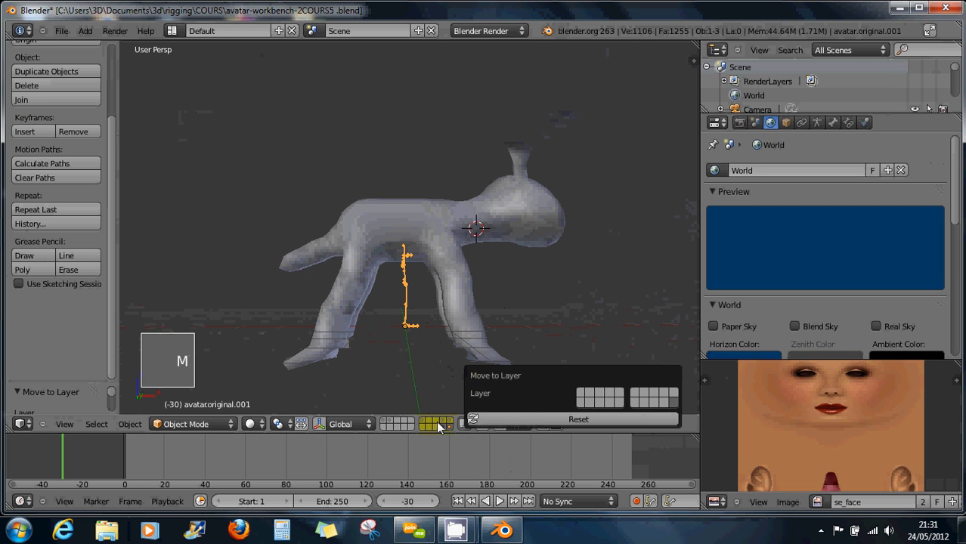
pyautogui.click(656, 404)
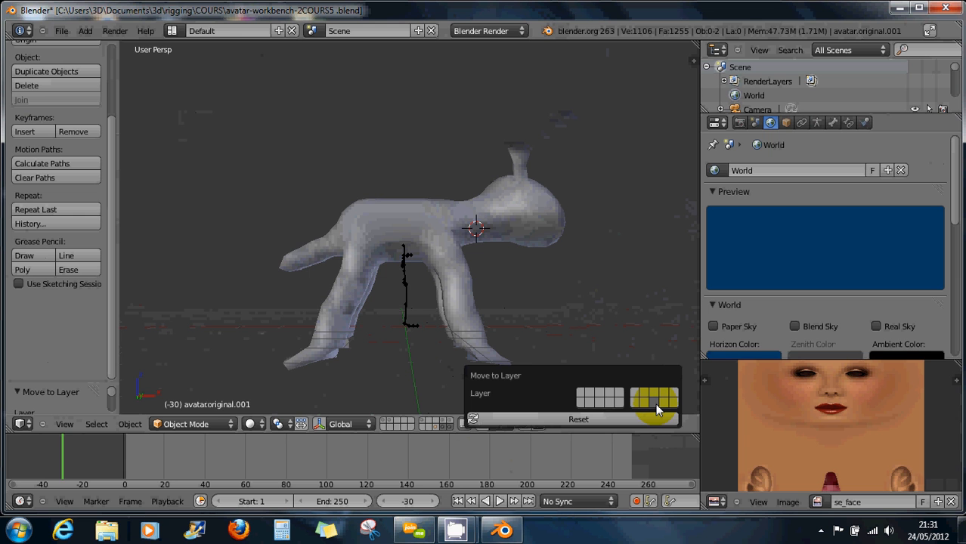
# Select the original armature and display its layer together with the metaball figure.
pyautogui.rightClick(406, 321)
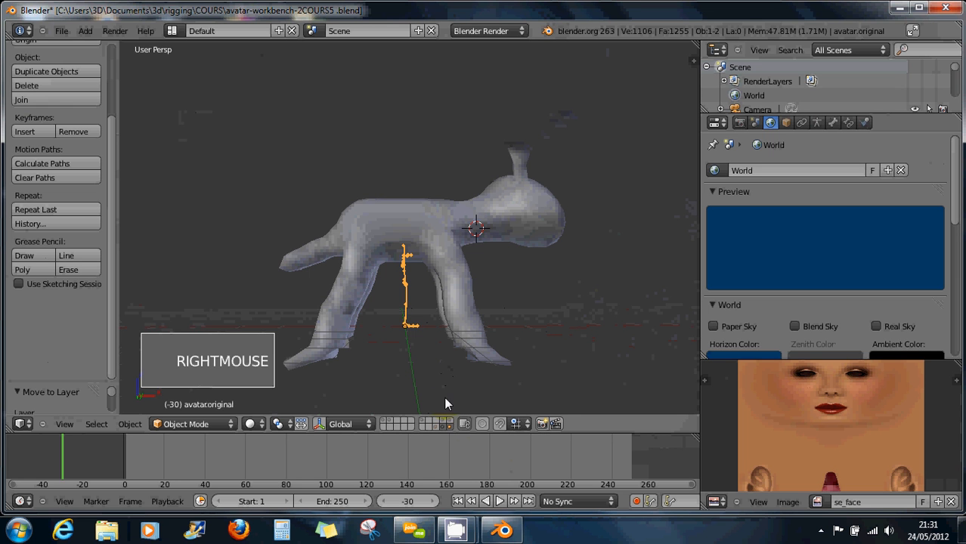
pyautogui.click(433, 426)
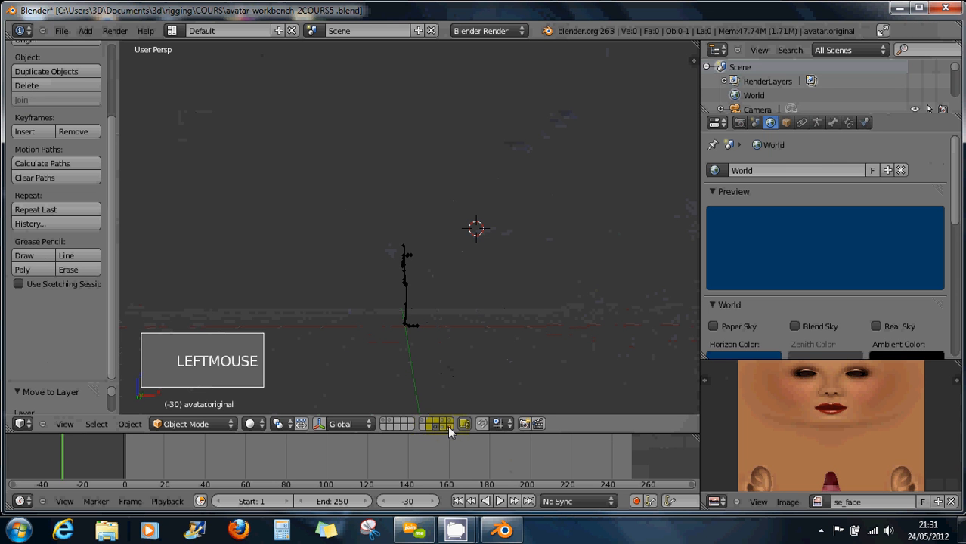
pyautogui.click(450, 427)
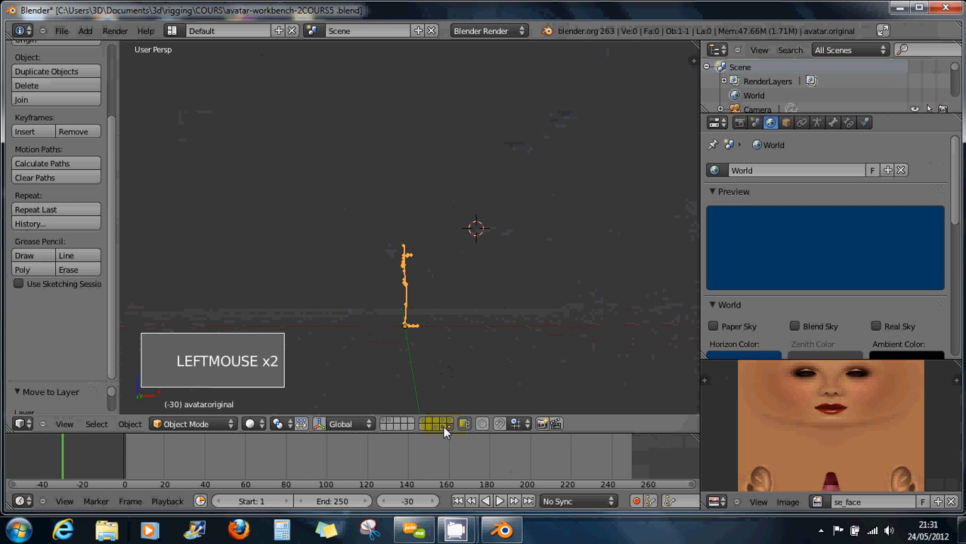
pyautogui.keyDown('shift'); pyautogui.click(443, 427); pyautogui.keyUp('shift')
pyautogui.middleClick(434, 344)
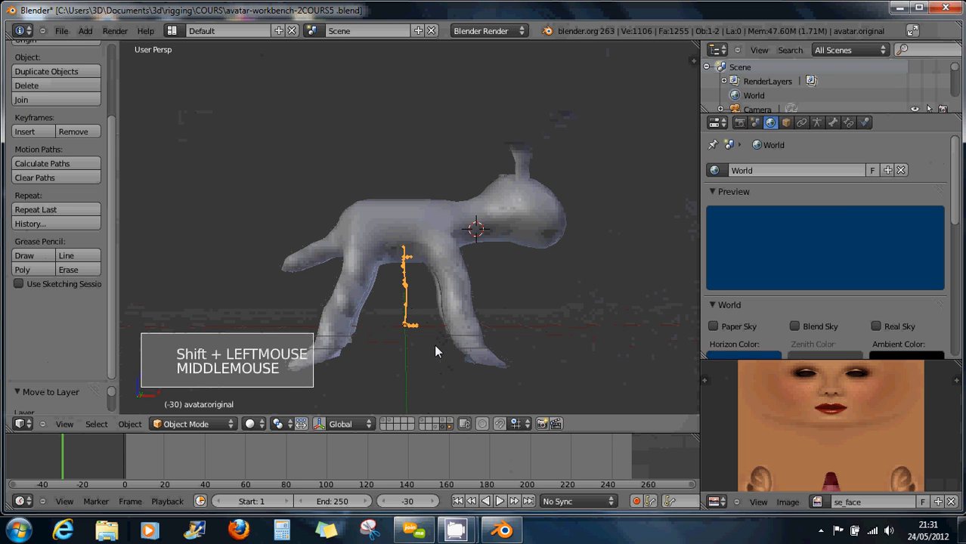
pyautogui.moveTo(436, 352); pyautogui.dragTo(443, 293, button='middle')
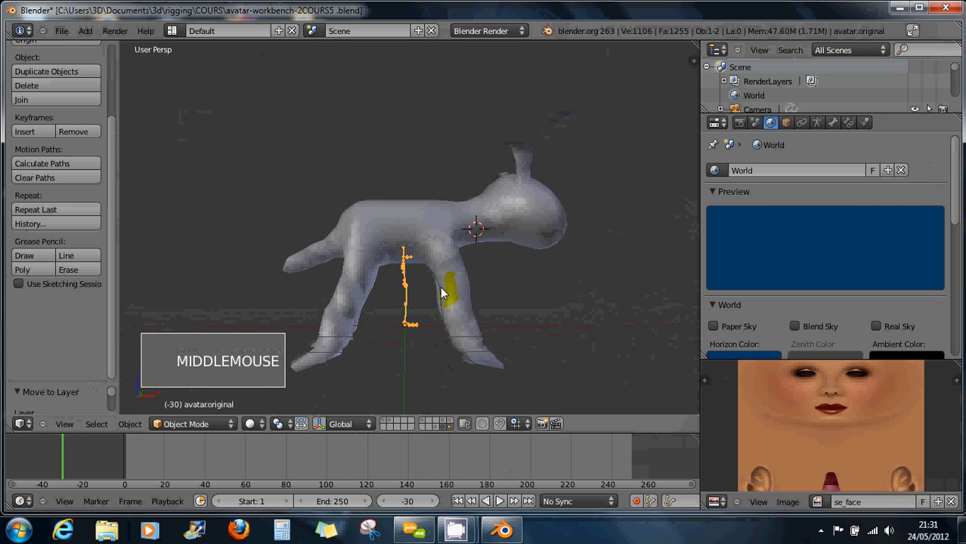
# Select the metaball body, shrink it slightly, and view it from the right side.
pyautogui.rightClick(442, 248)
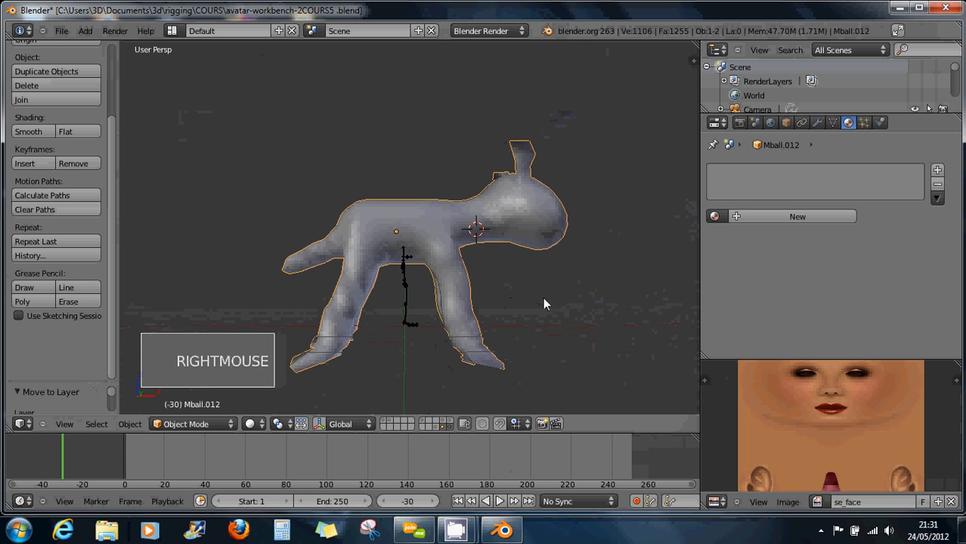
pyautogui.press('s')
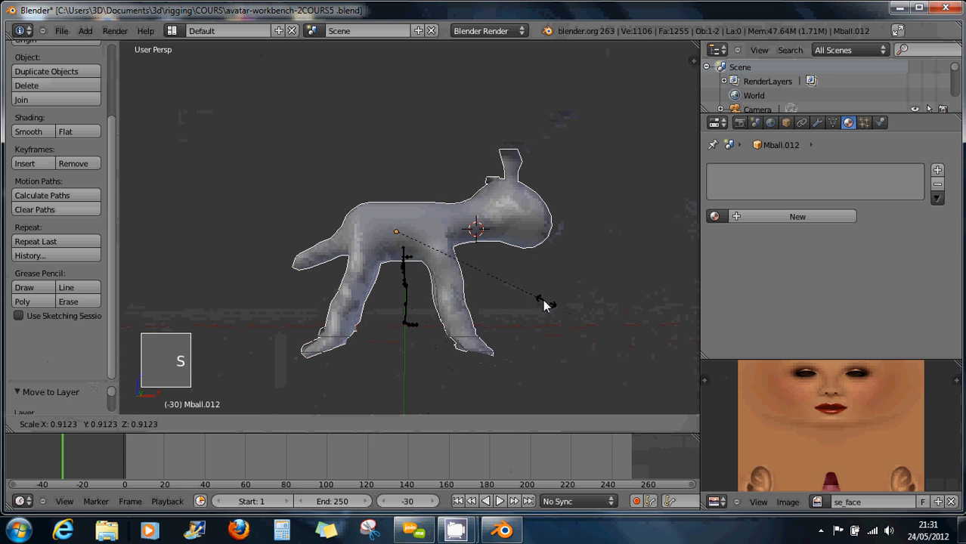
pyautogui.click(497, 287)
pyautogui.moveTo(497, 288); pyautogui.dragTo(475, 289, button='middle')
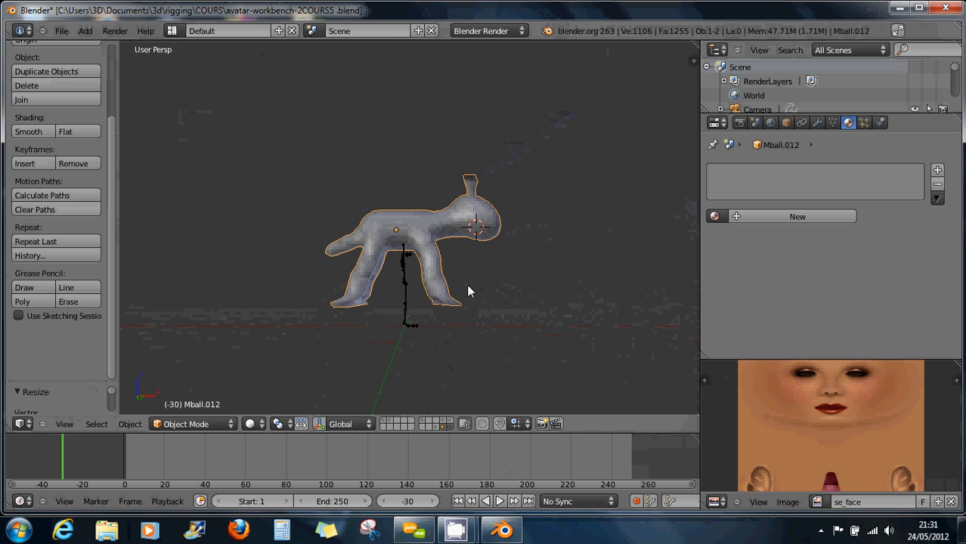
pyautogui.press('KP_3')
pyautogui.scroll(3, 427, 268)
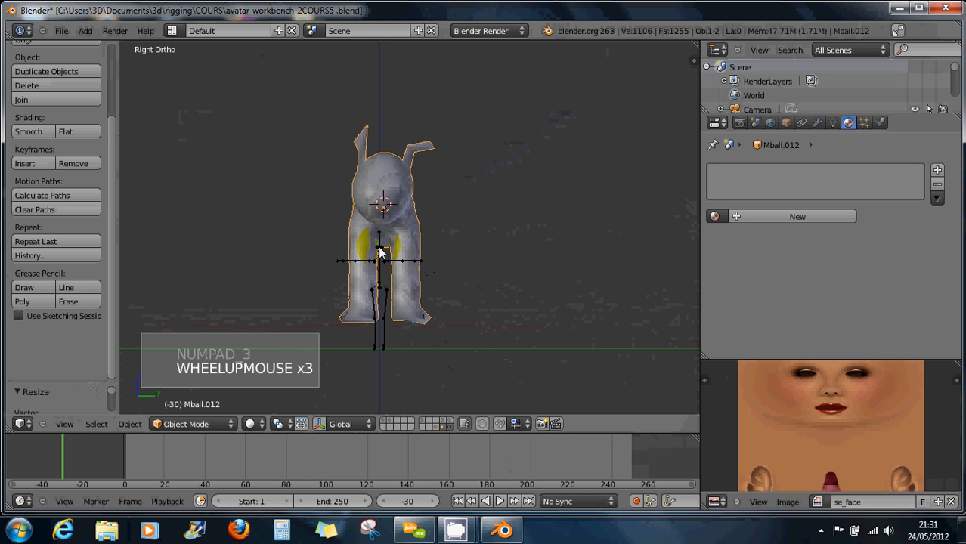
pyautogui.keyDown('shift'); pyautogui.moveTo(382, 253); pyautogui.dragTo(470, 256, button='middle'); pyautogui.keyUp('shift')
pyautogui.scroll(3, 454, 235)
pyautogui.press('KP_3')
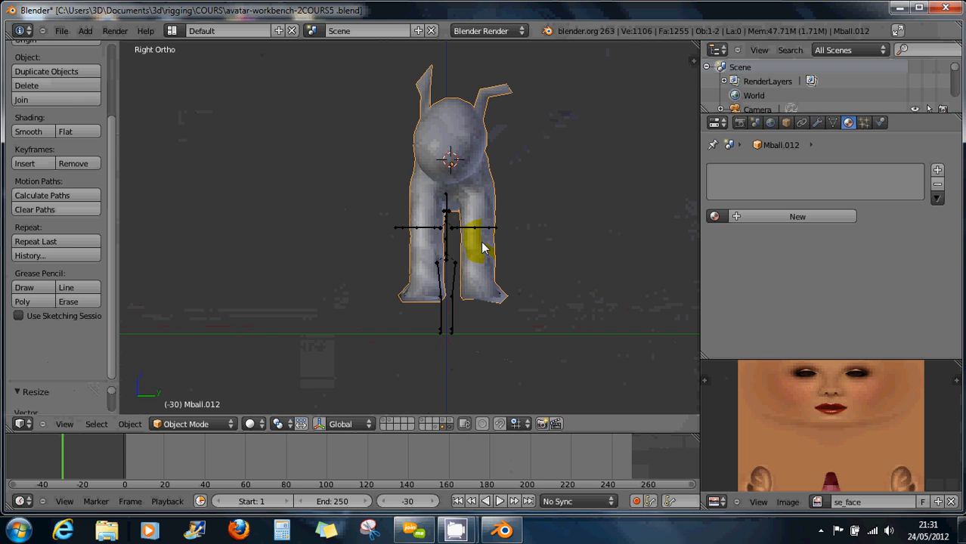
# Lower the body along Z and shrink it until it reaches the armature's feet.
pyautogui.press('g')
pyautogui.press('z')
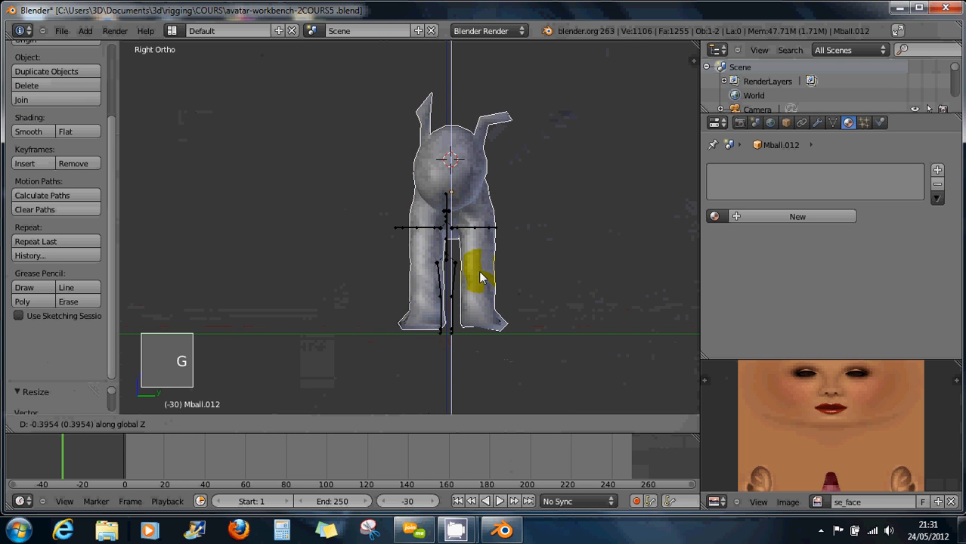
pyautogui.click(604, 307)
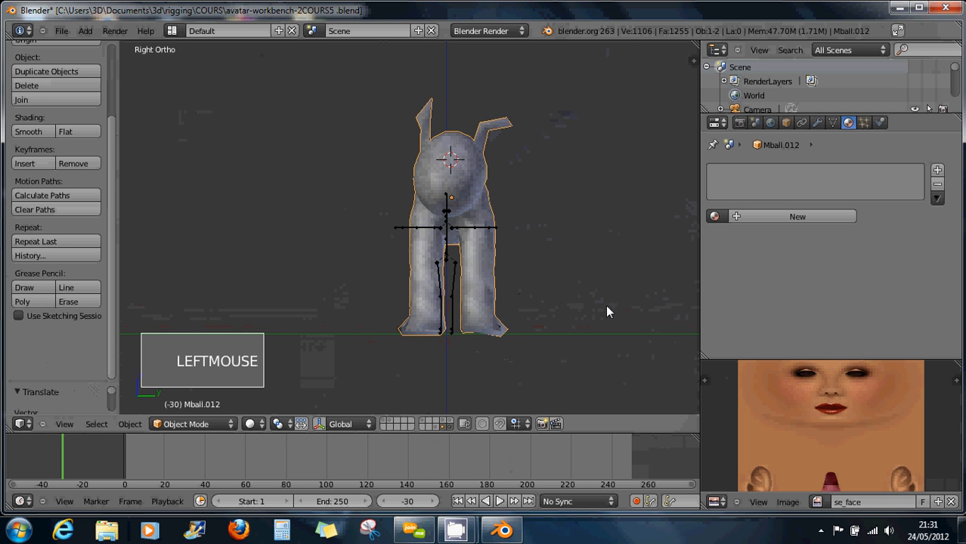
pyautogui.press('s')
pyautogui.press('s')
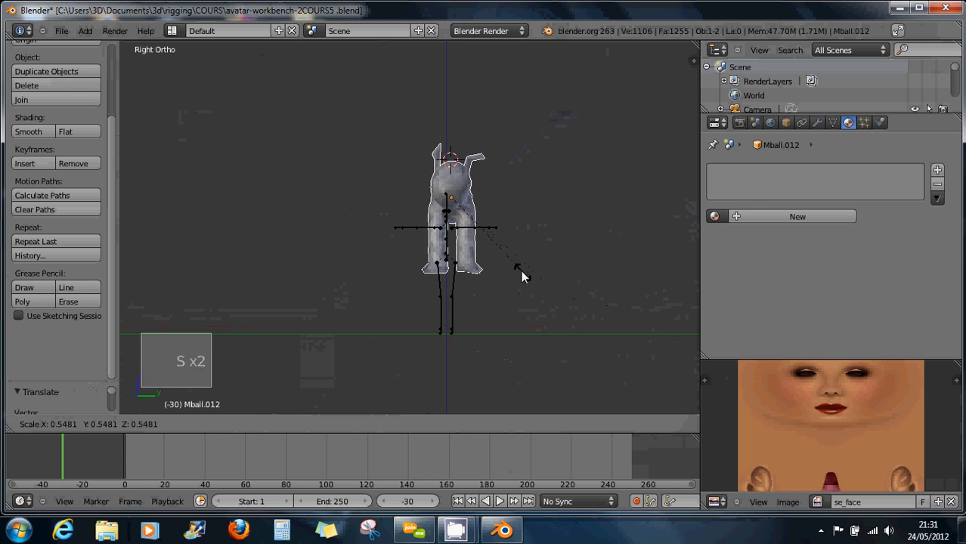
pyautogui.click(499, 257)
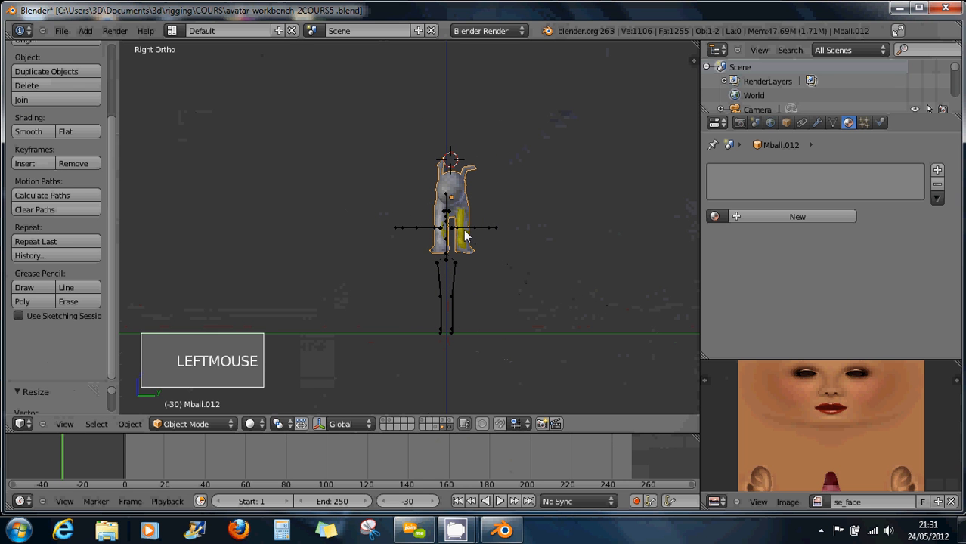
pyautogui.press('g')
pyautogui.press('z')
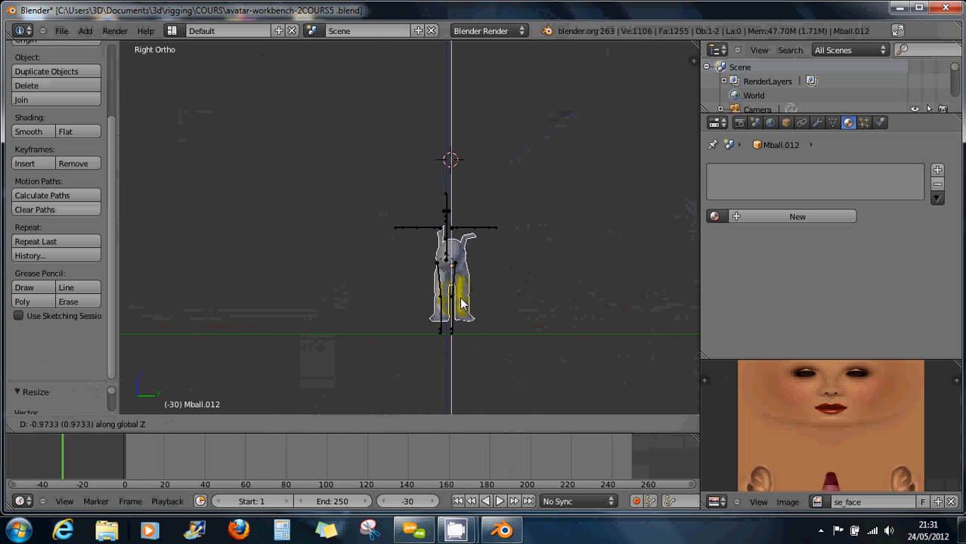
pyautogui.click(462, 304)
# Enlarge the body and raise it along Z so it encloses the armature.
pyautogui.press('s')
pyautogui.press('s')
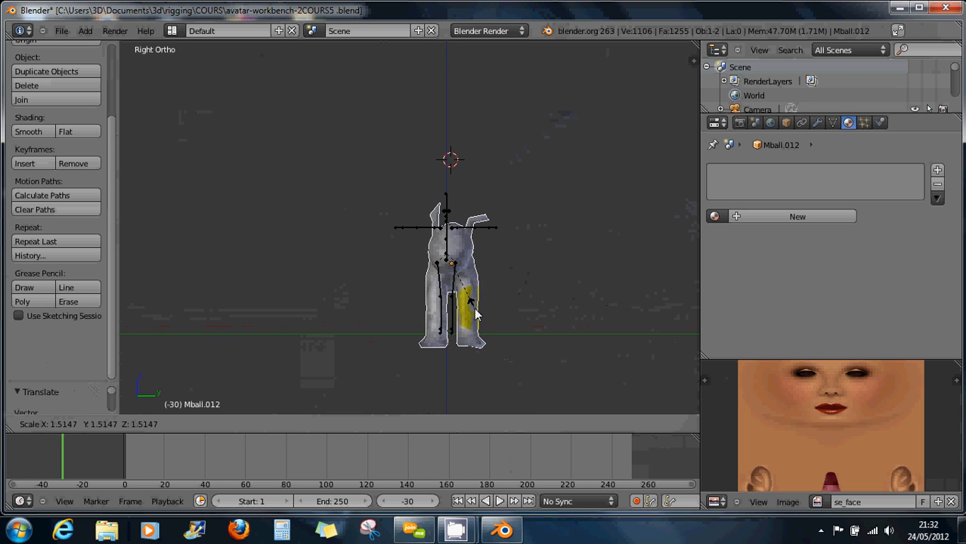
pyautogui.click(477, 315)
pyautogui.press('g')
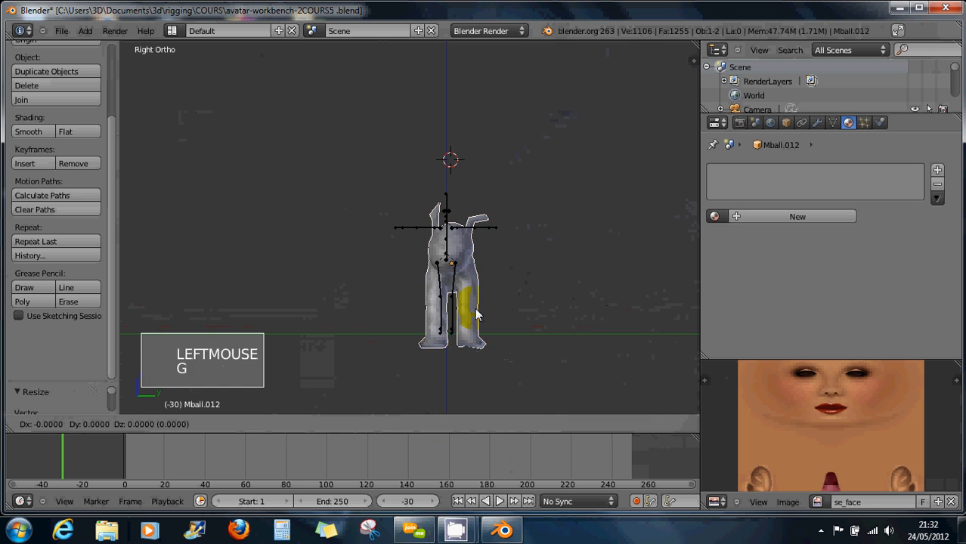
pyautogui.press('z')
pyautogui.click(472, 301)
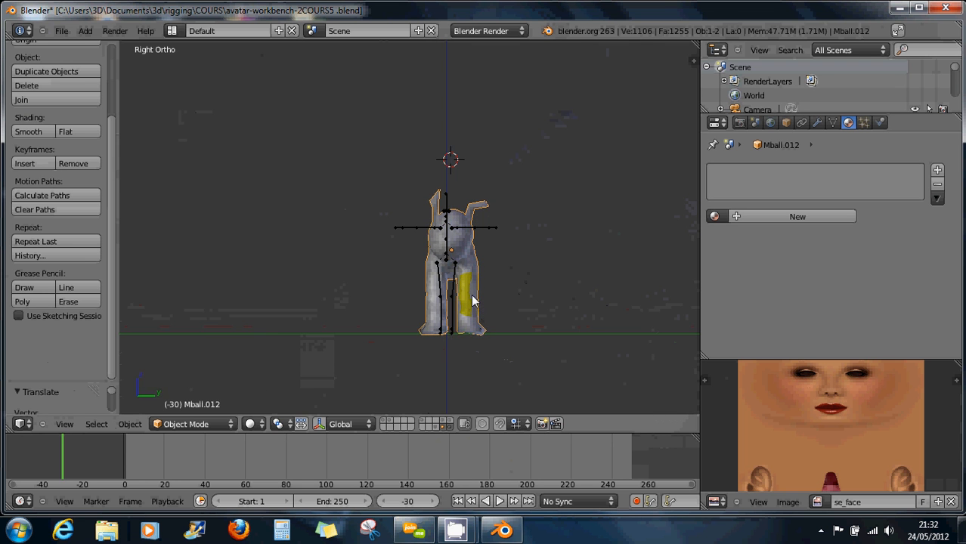
pyautogui.scroll(3, 473, 301)
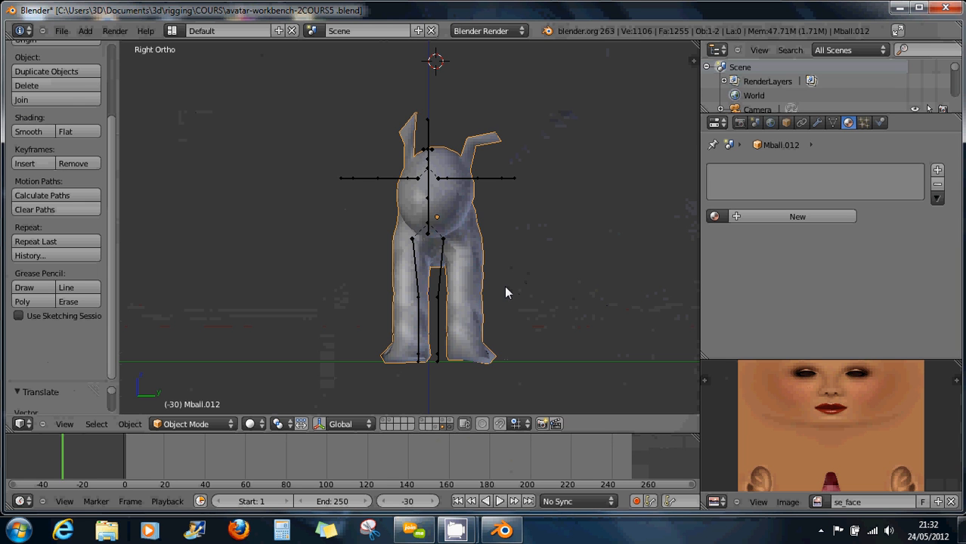
# Snap the 3D cursor to the world origin and move the metaball figure onto it.
pyautogui.hotkey('shift', 's')
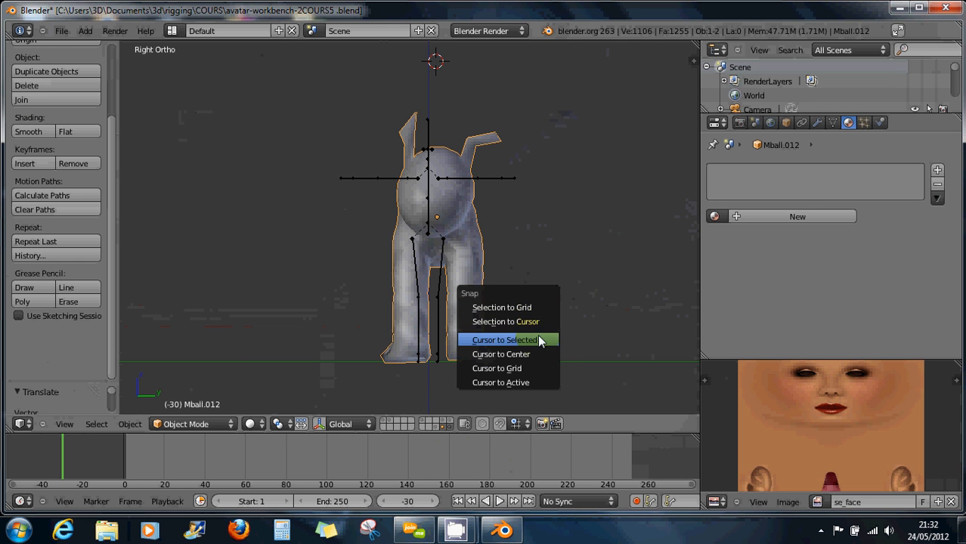
pyautogui.click(535, 353)
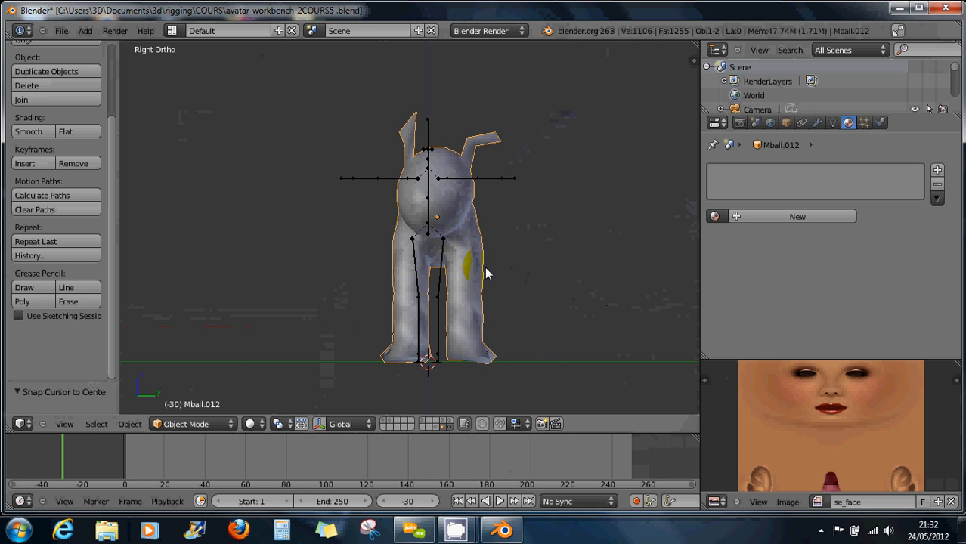
pyautogui.hotkey('shift', 's')
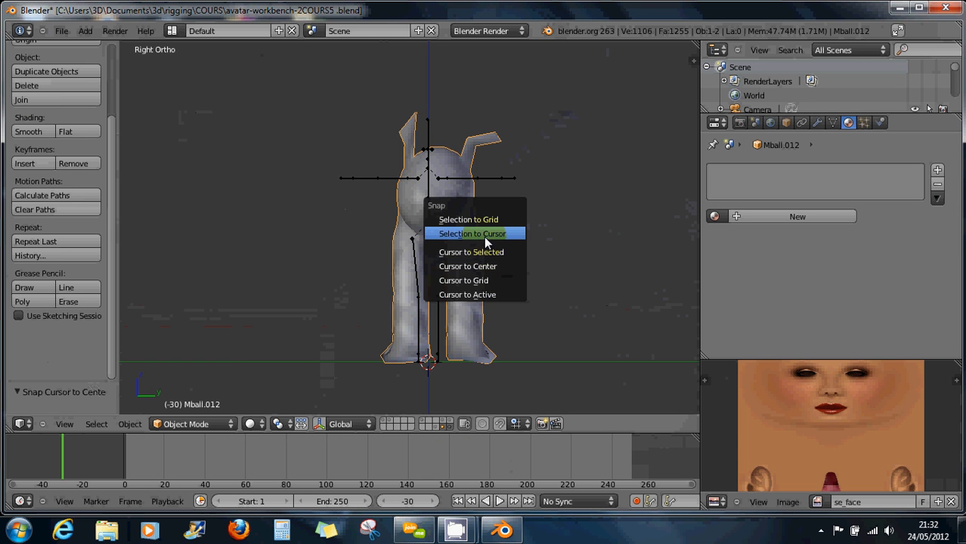
pyautogui.click(484, 237)
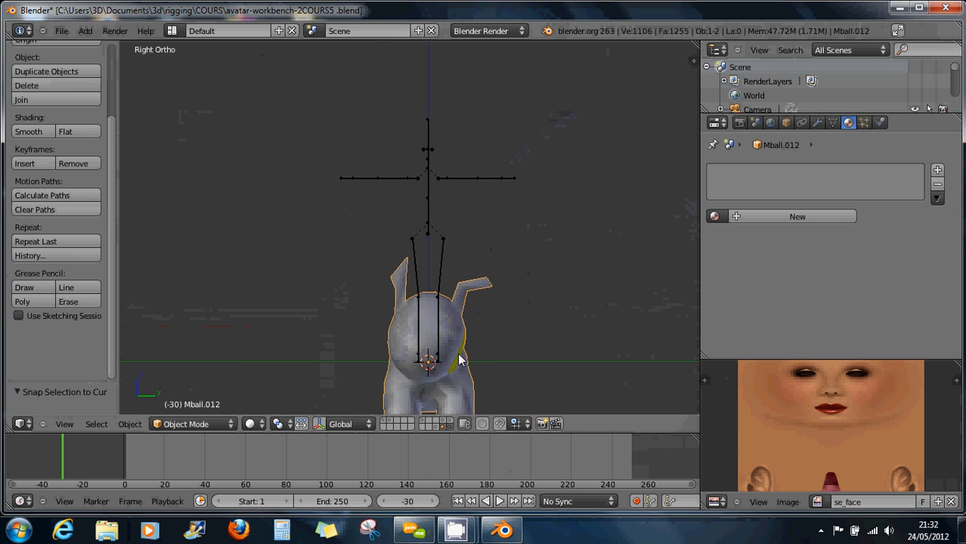
# Raise the figure about 1.21 units along Z so its feet rest on the ground.
pyautogui.press('g')
pyautogui.press('z')
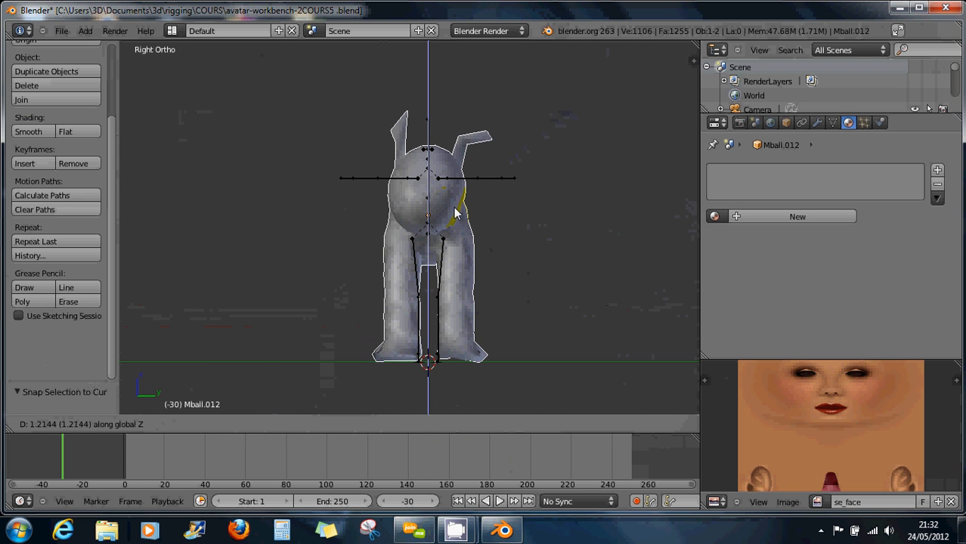
pyautogui.click(454, 209)
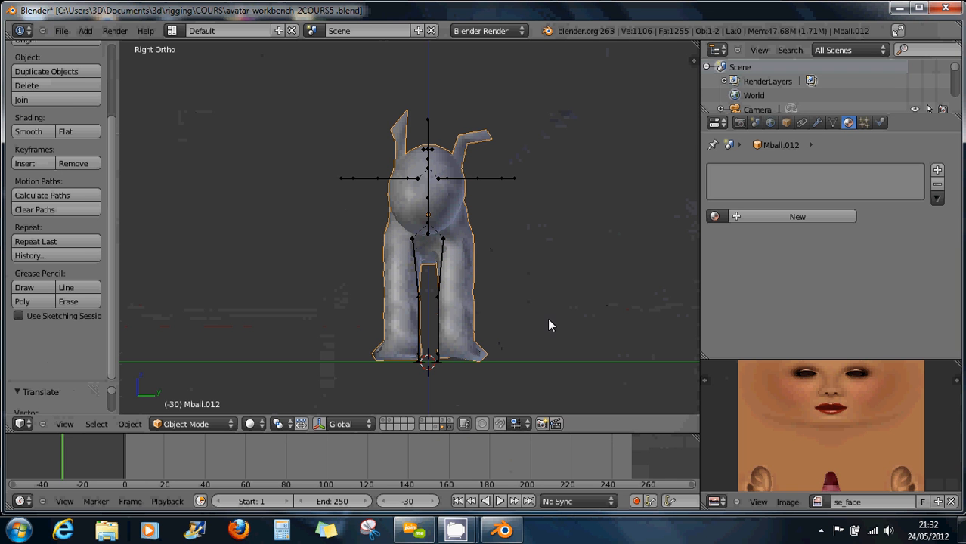
# In front view, slide the metaball figure along X to line it up with the armature.
pyautogui.press('KP_1')
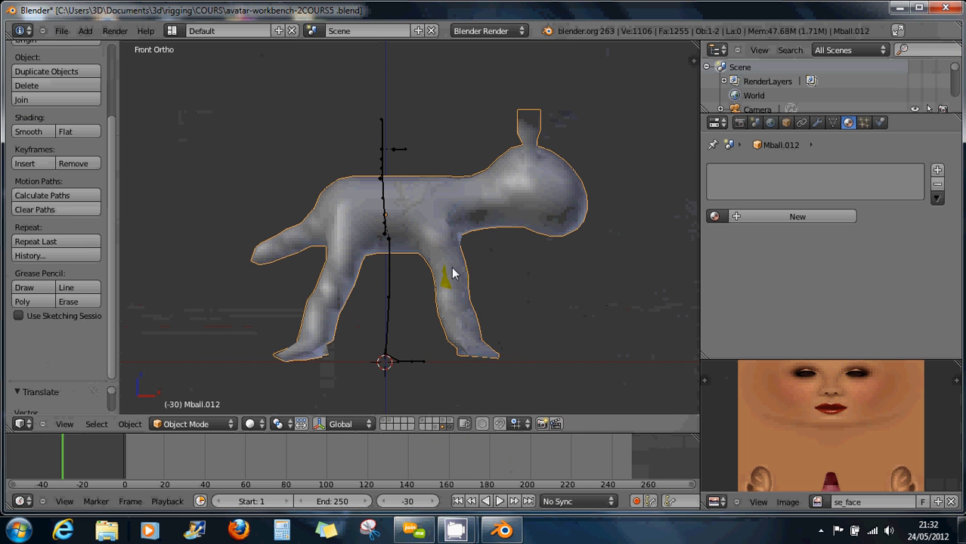
pyautogui.press('g')
pyautogui.press('x')
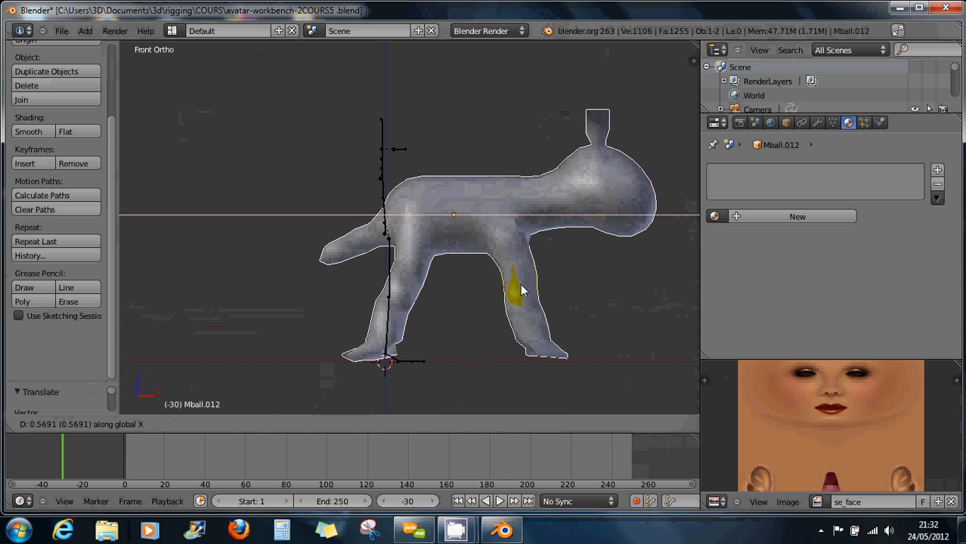
pyautogui.click(517, 290)
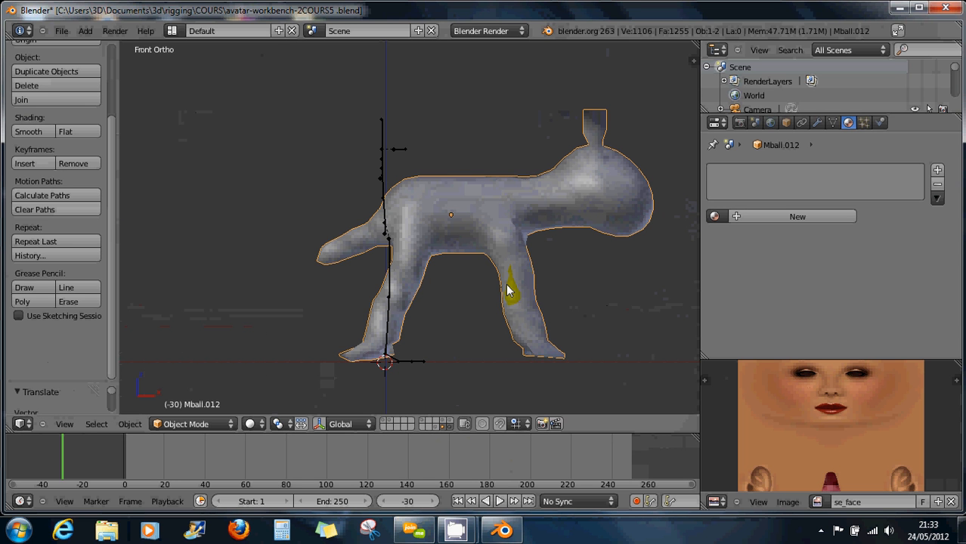
pyautogui.press('g')
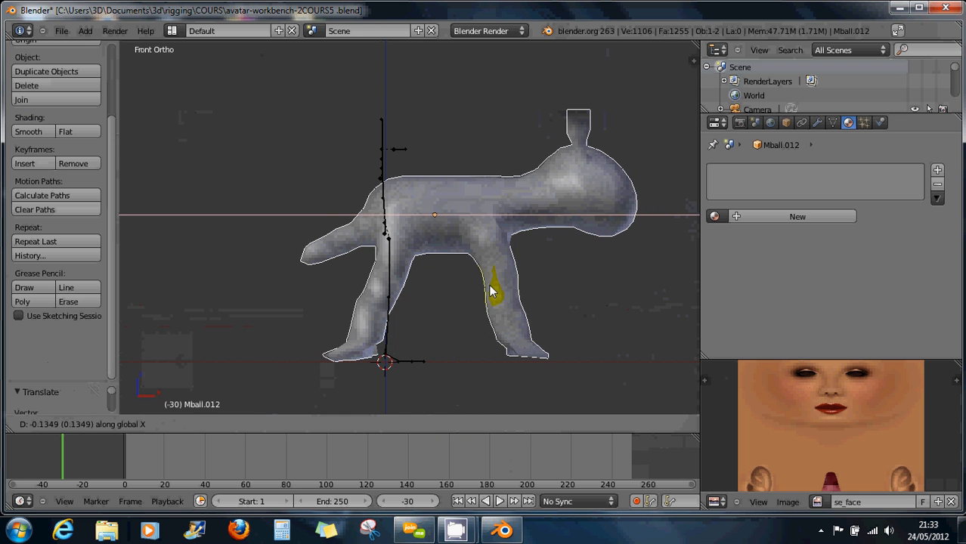
pyautogui.click(495, 290)
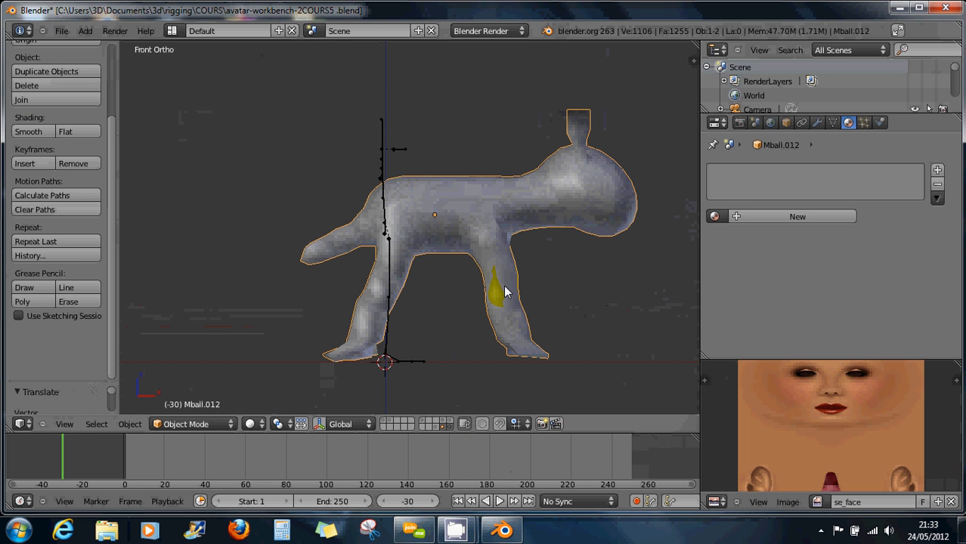
pyautogui.scroll(1, 466, 276)
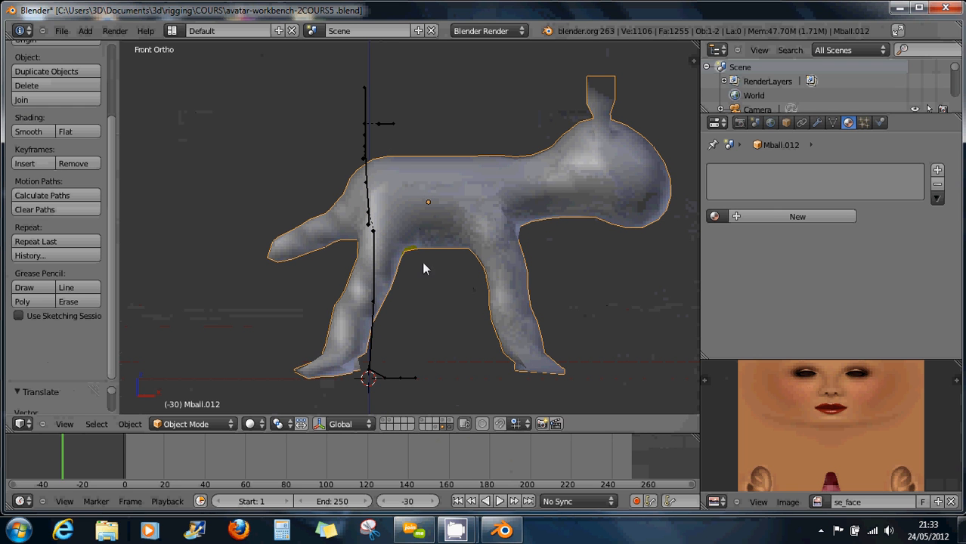
# Shrink the figure slightly with a uniform scale.
pyautogui.press('s')
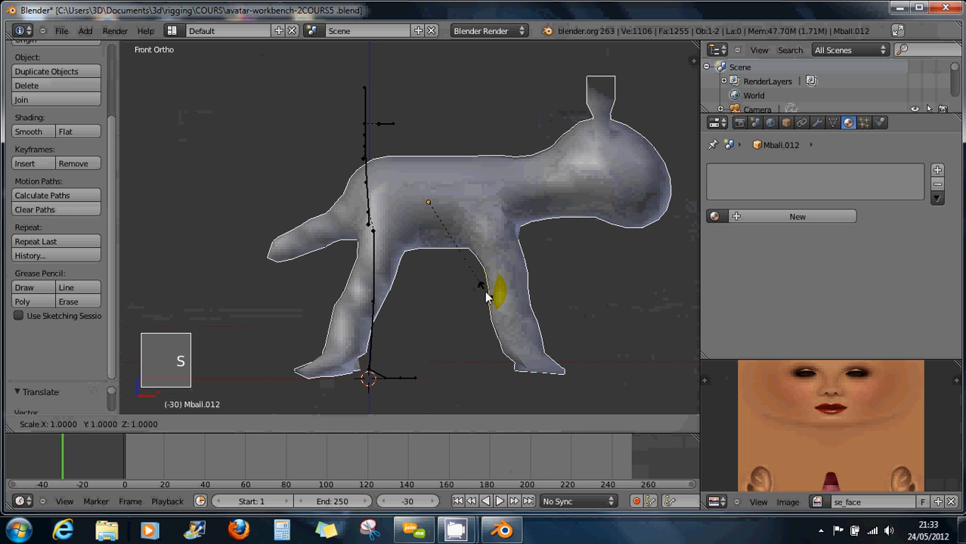
pyautogui.press('z')
pyautogui.rightClick(484, 295)
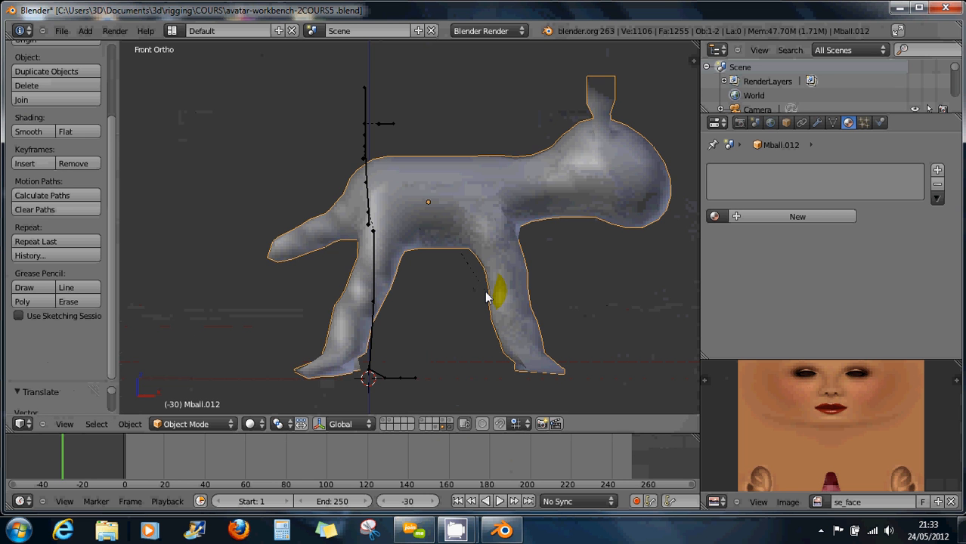
pyautogui.press('s')
pyautogui.press('s')
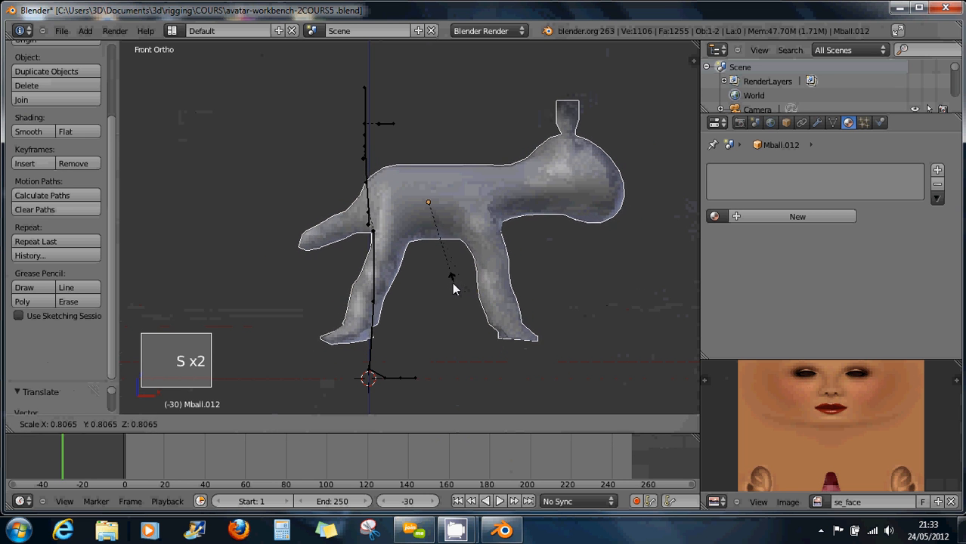
pyautogui.click(445, 284)
# Lower the figure along Z, enlarge it slightly, then reselect the armature and figure.
pyautogui.press('g')
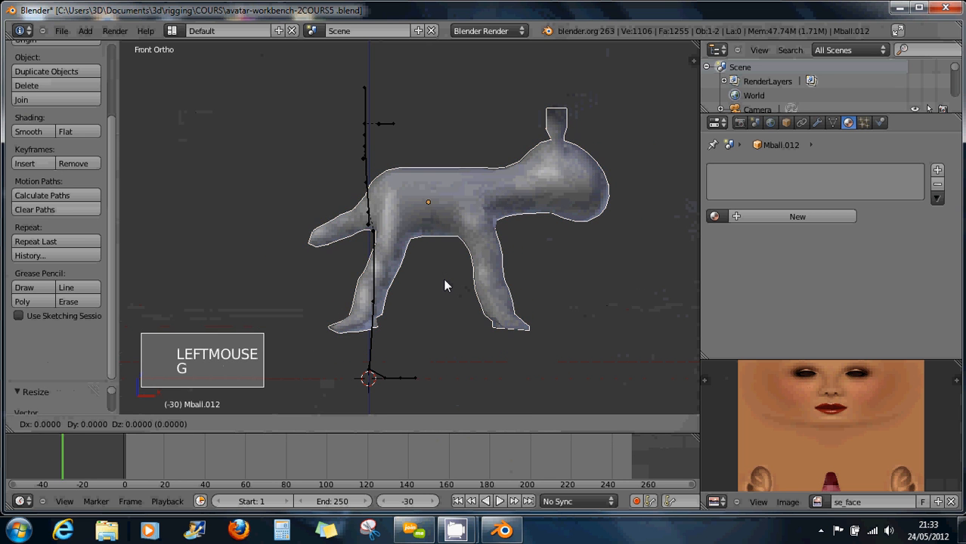
pyautogui.press('z')
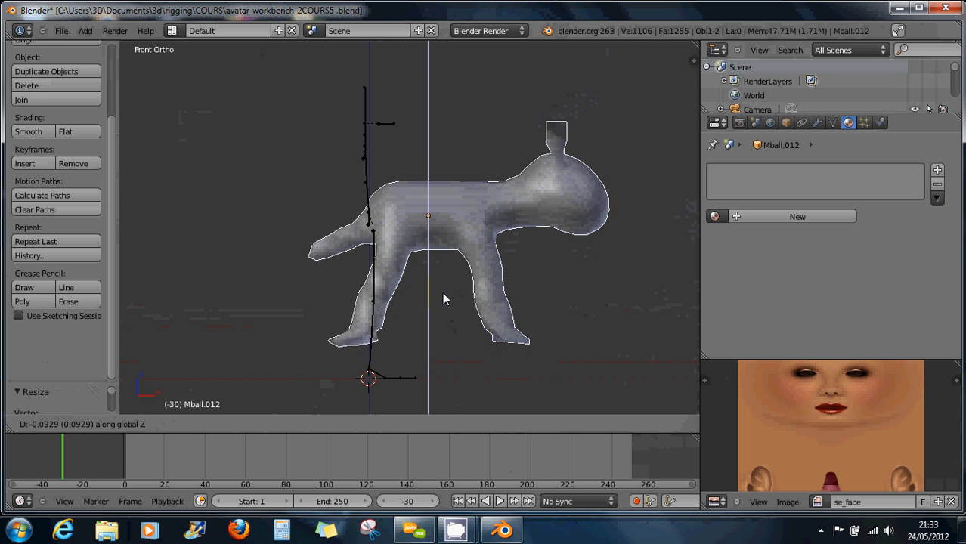
pyautogui.click(443, 299)
pyautogui.press('s')
pyautogui.press('s')
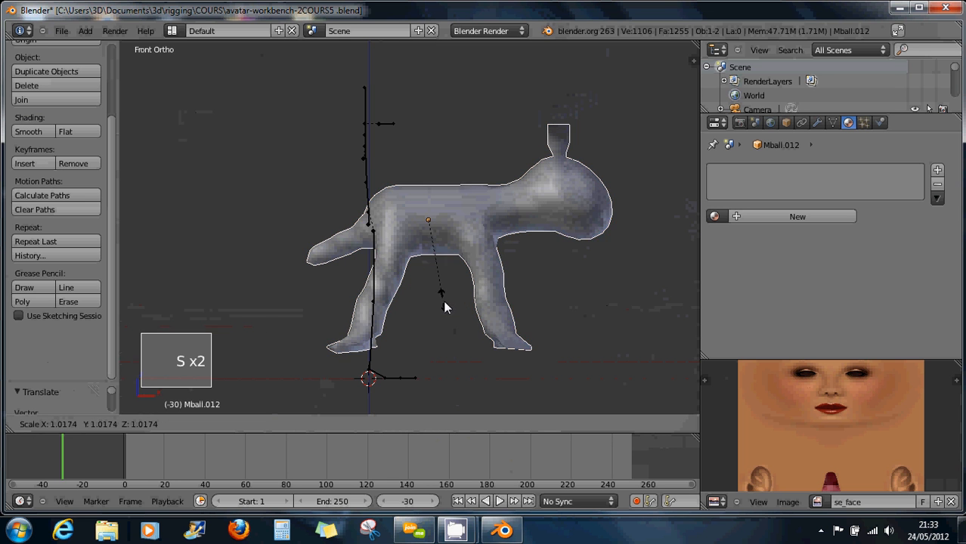
pyautogui.click(452, 312)
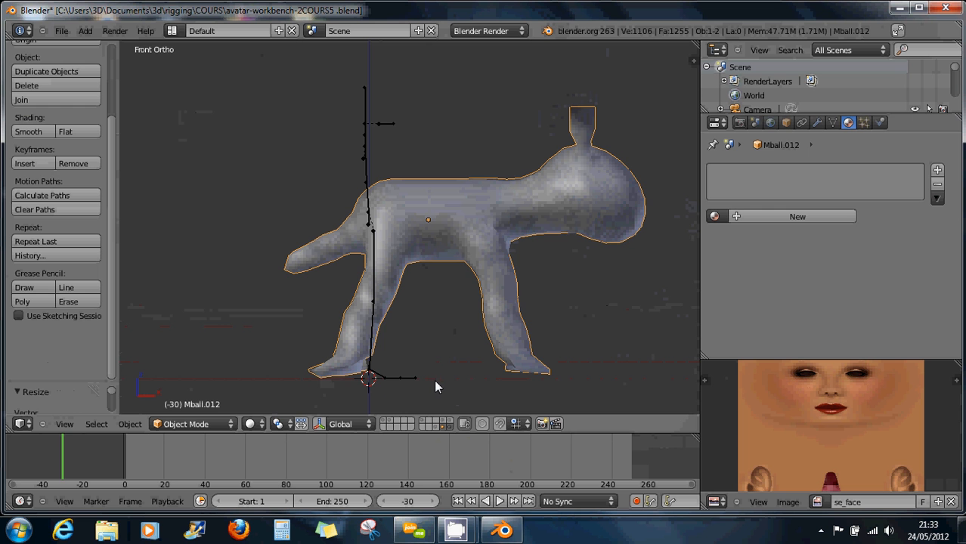
pyautogui.press('a')
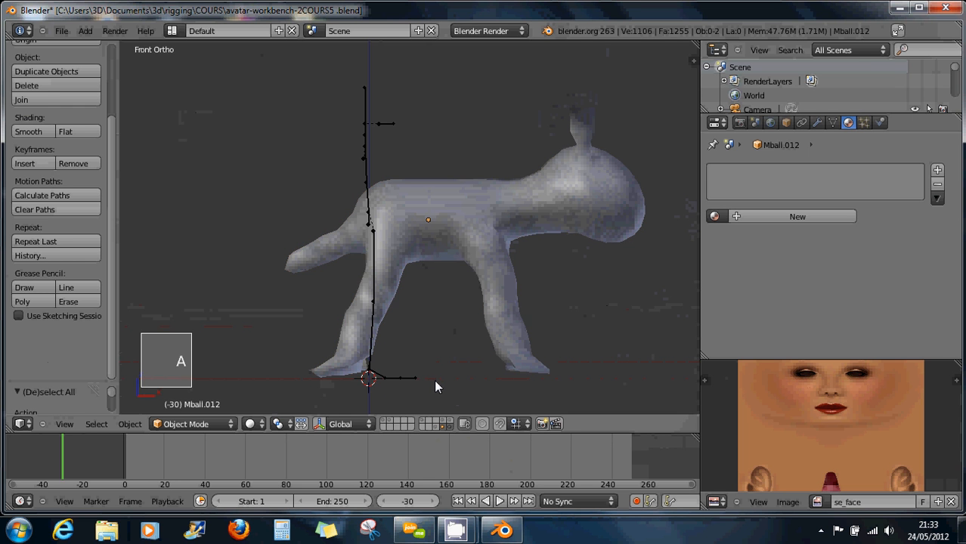
pyautogui.rightClick(408, 380)
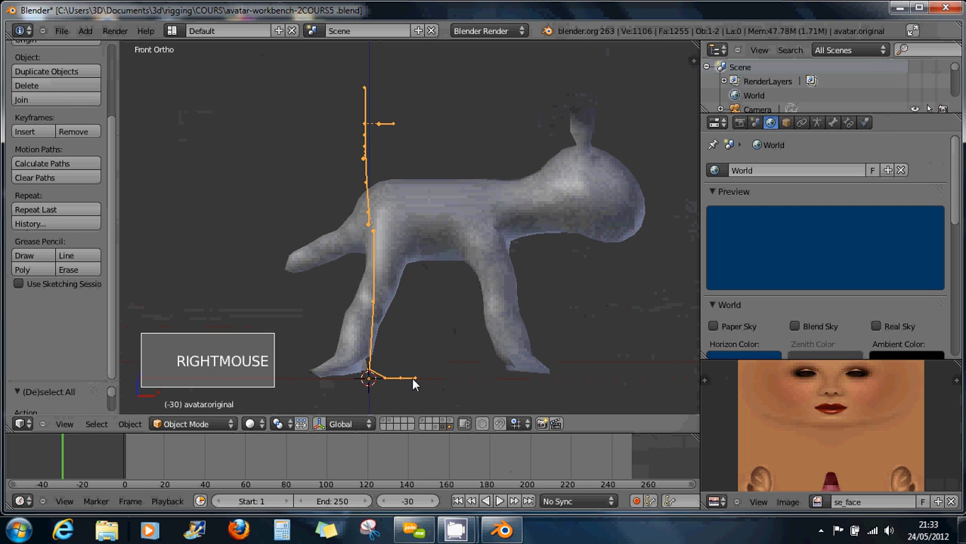
pyautogui.rightClick(470, 241)
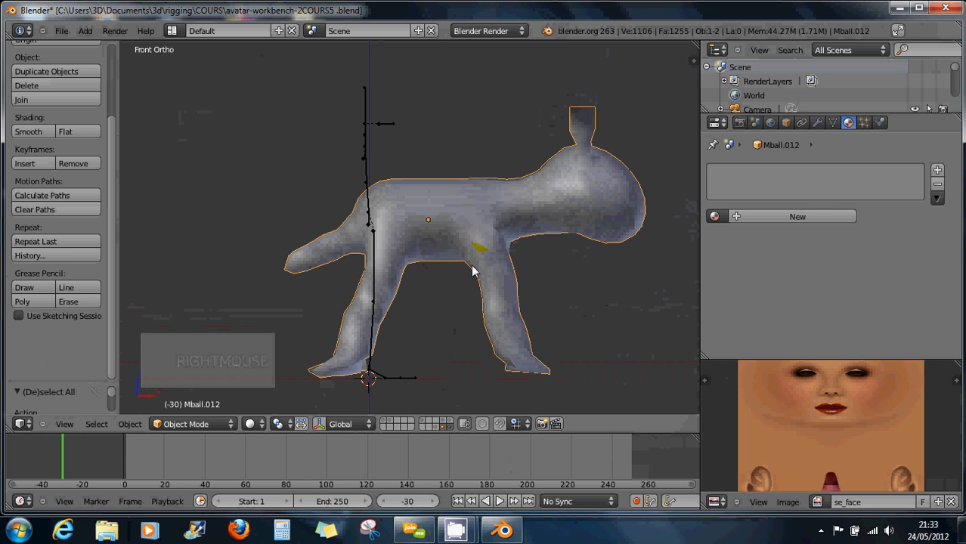
# Apply location, rotation and scale to Mball.012, checking the transform values in the N panel.
pyautogui.click(695, 62)
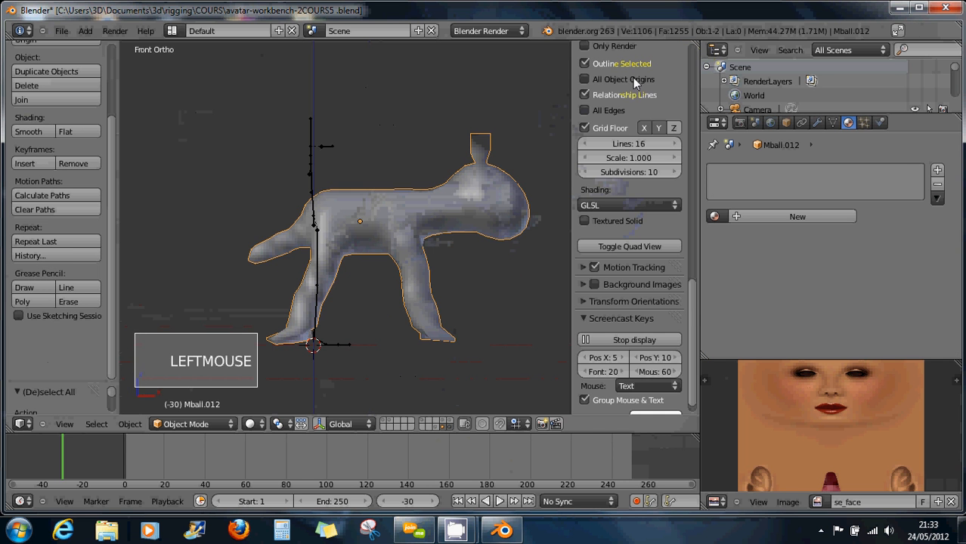
pyautogui.moveTo(691, 296)
pyautogui.mouseDown()
pyautogui.moveTo(690, 130)
pyautogui.moveTo(673, 47)
pyautogui.mouseUp()
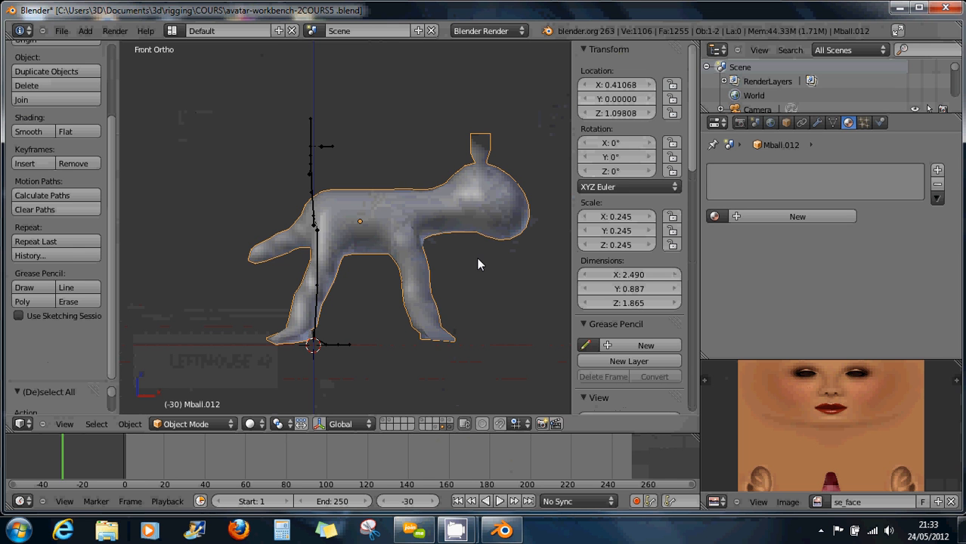
pyautogui.hotkey('ctrl', 'a')
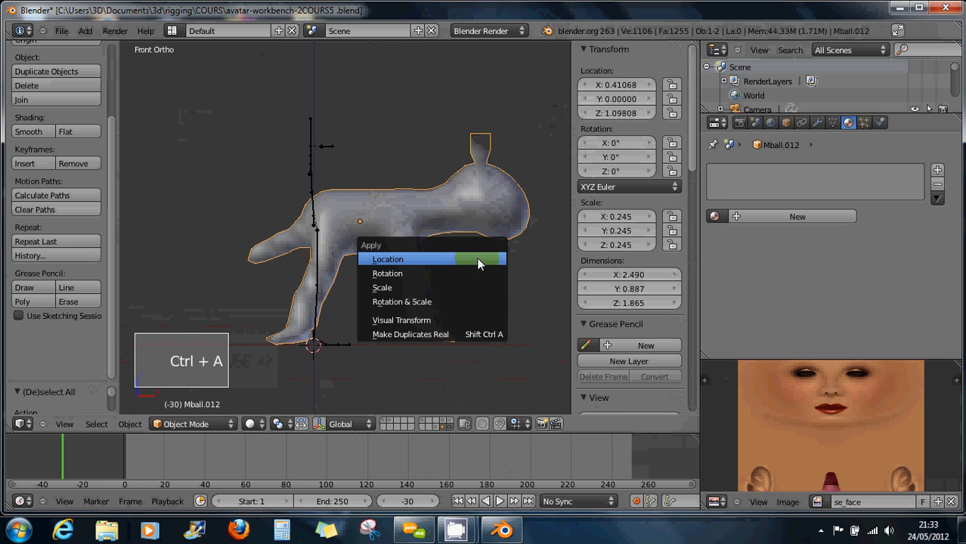
pyautogui.click(407, 259)
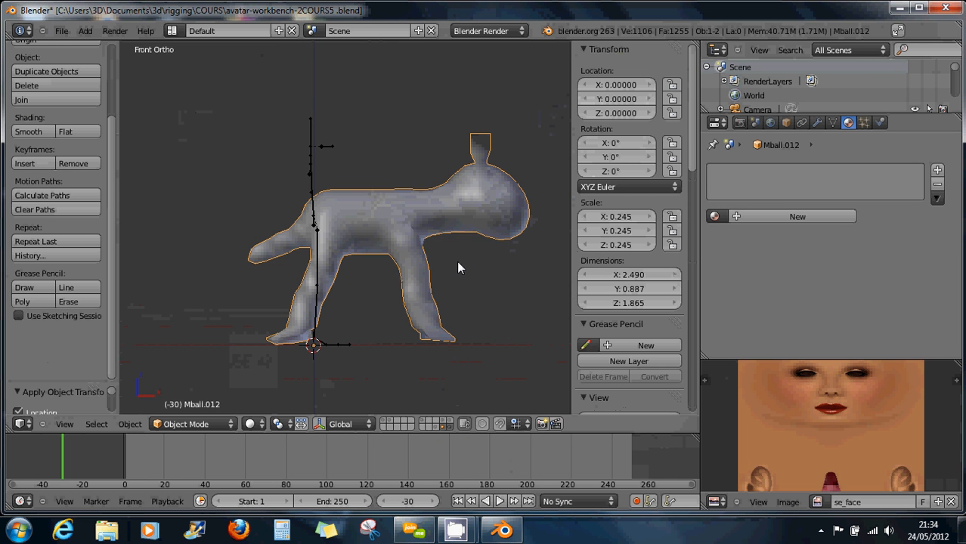
pyautogui.hotkey('ctrl', 'a')
pyautogui.click(430, 276)
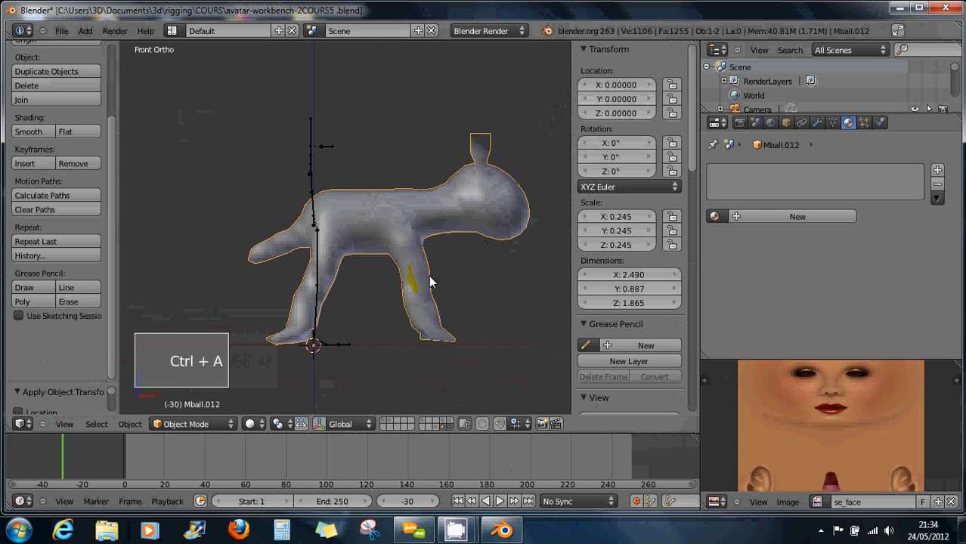
pyautogui.hotkey('ctrl', 'a')
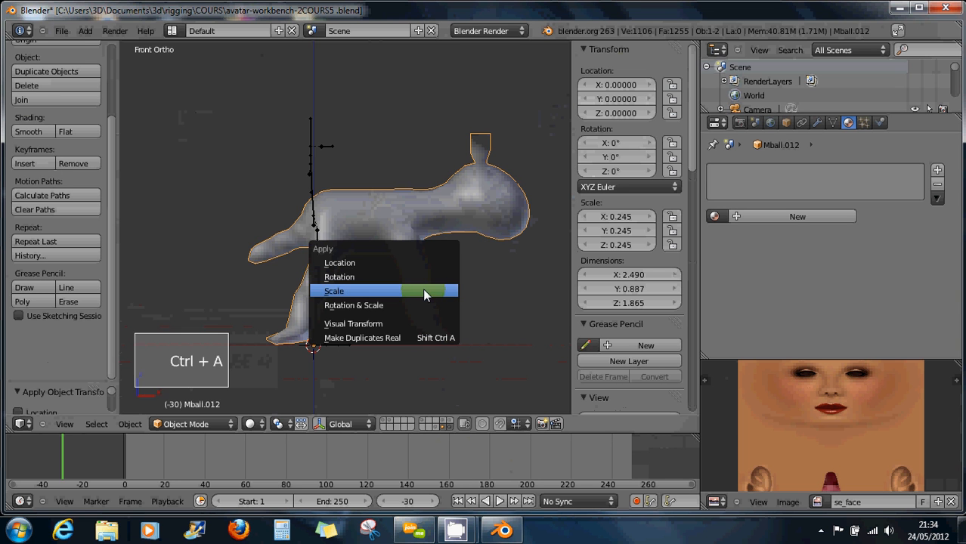
pyautogui.click(422, 292)
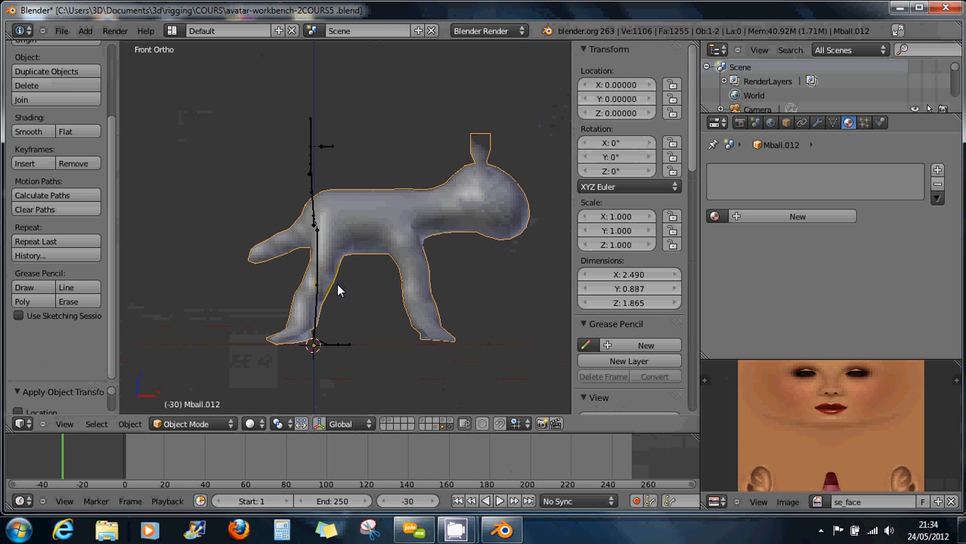
# Put the avatar.original armature into Edit Mode and box-select bones near its foot.
pyautogui.rightClick(321, 342)
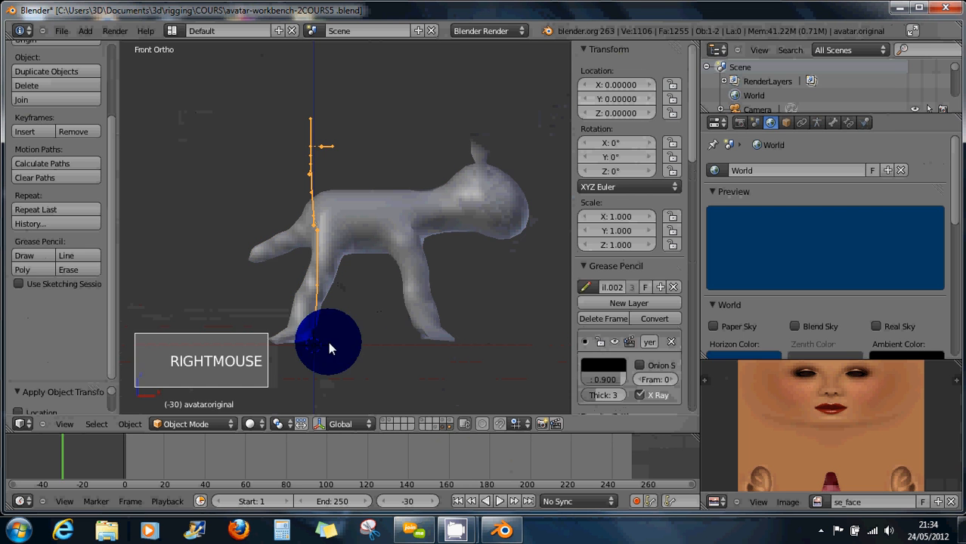
pyautogui.click(207, 424)
pyautogui.click(204, 397)
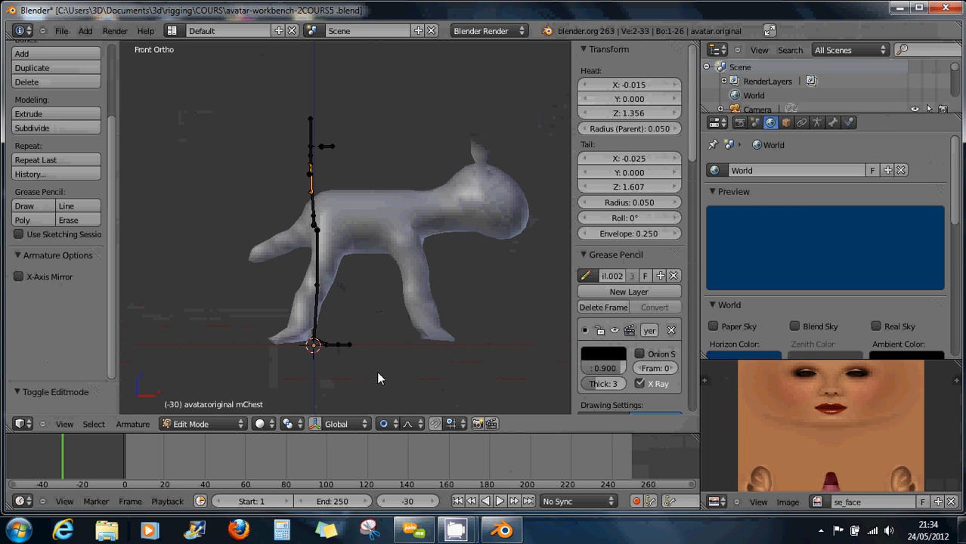
pyautogui.press('b')
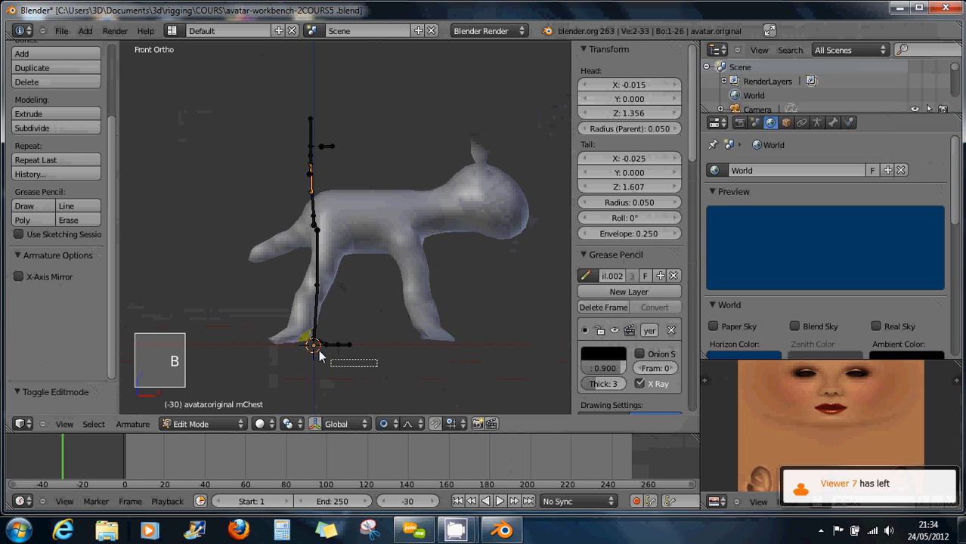
pyautogui.moveTo(377, 367); pyautogui.dragTo(291, 311)
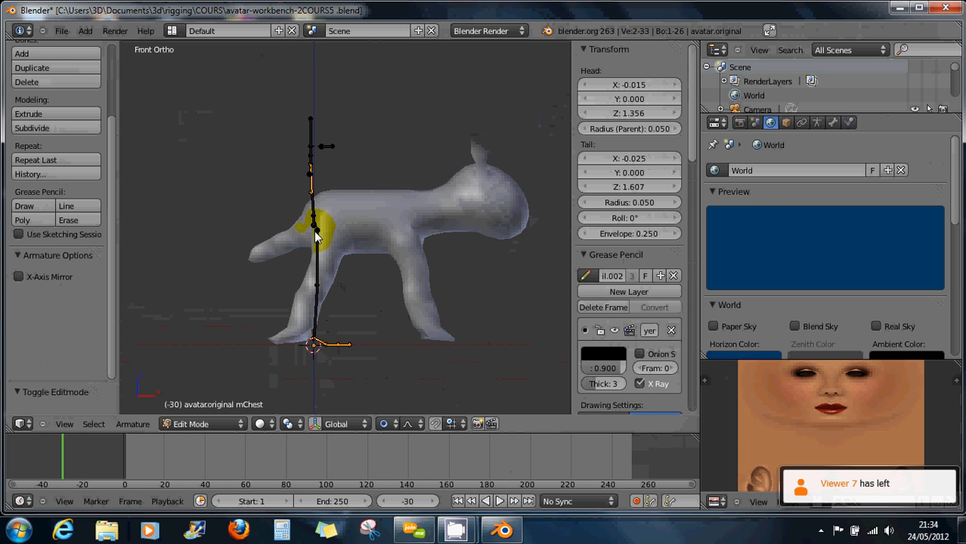
# Box-select the joint at the base of the chain, nudge it left along X, then select mTorso.
pyautogui.press('a')
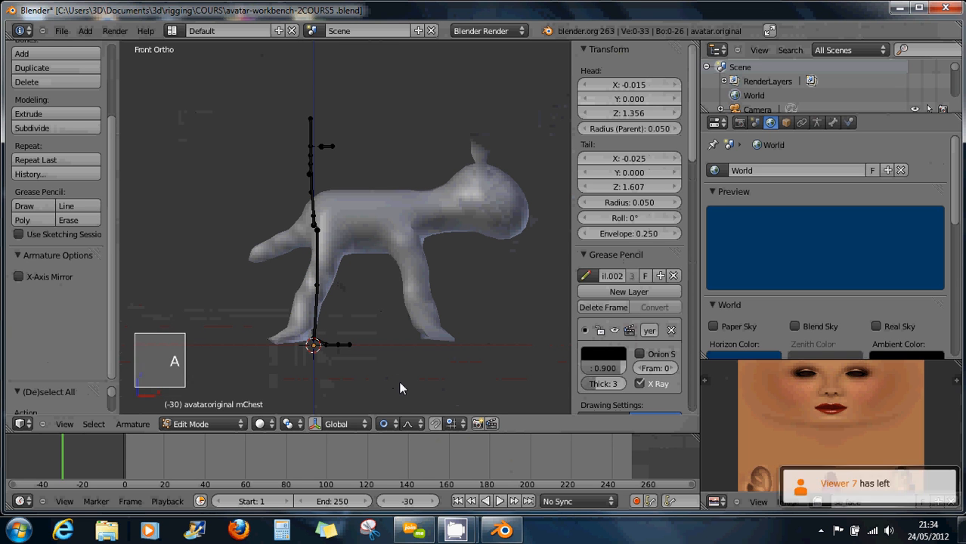
pyautogui.press('b')
pyautogui.moveTo(399, 382); pyautogui.dragTo(275, 326)
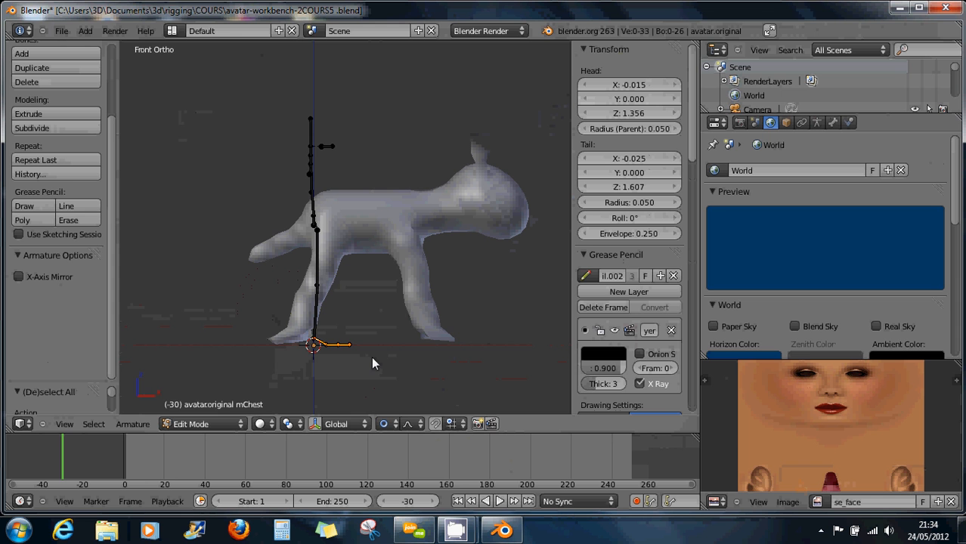
pyautogui.press('g')
pyautogui.press('x')
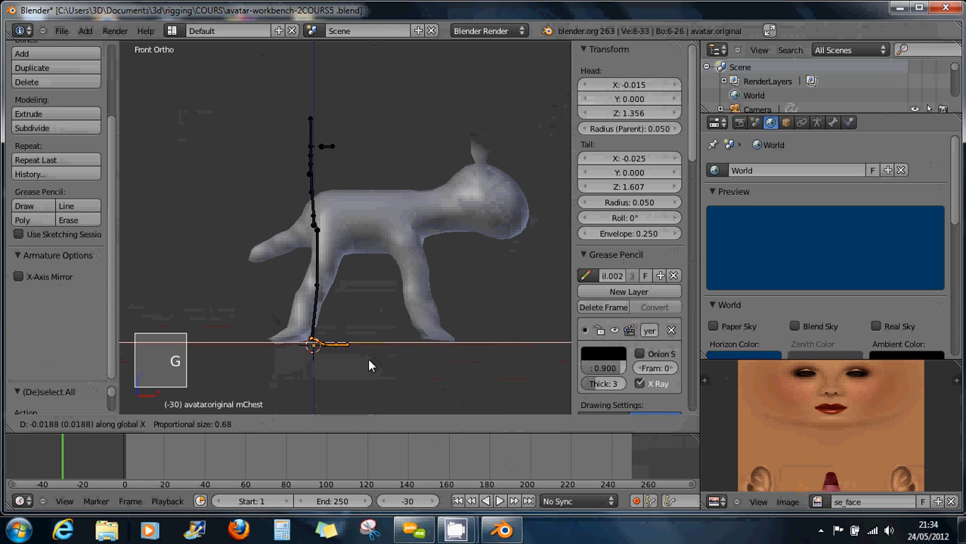
pyautogui.click(352, 363)
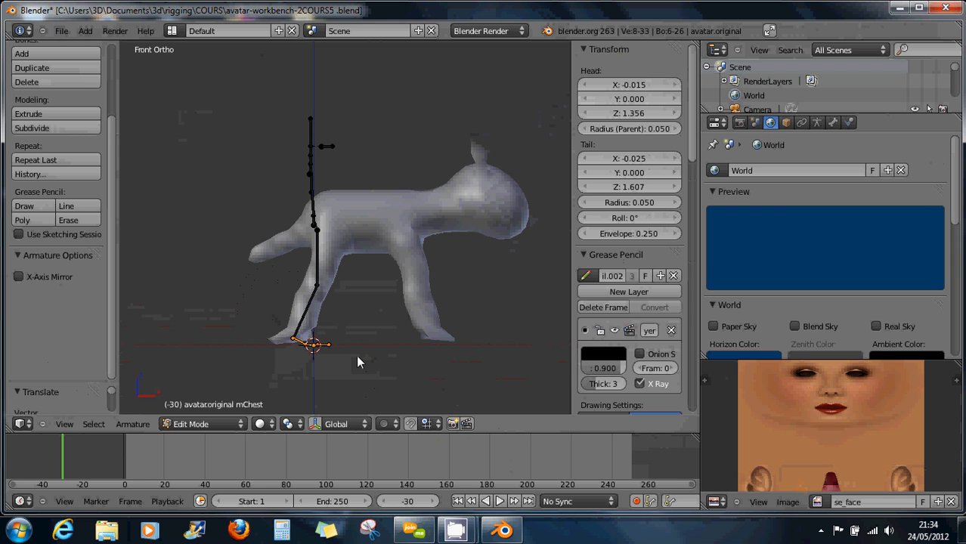
pyautogui.rightClick(313, 220)
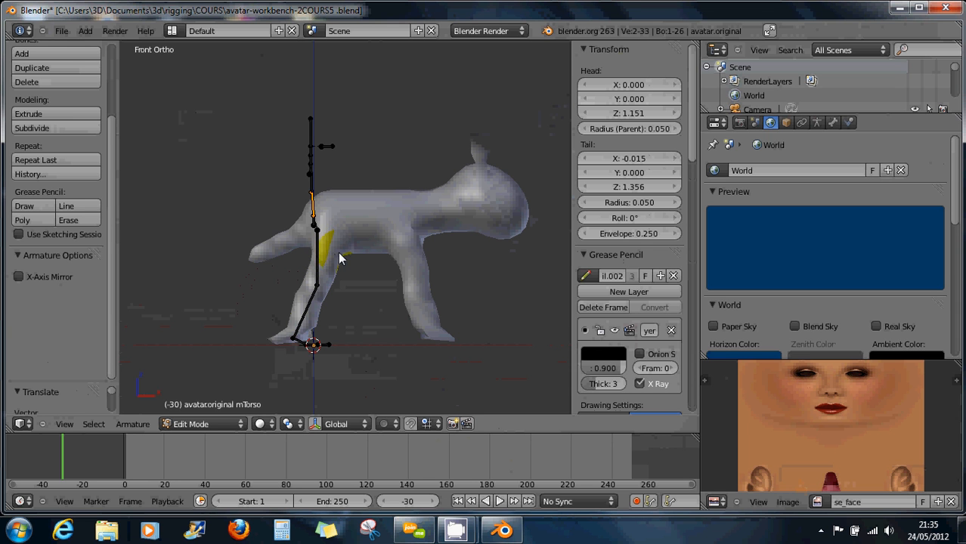
# Select the short mPelvis bone.
pyautogui.rightClick(312, 223)
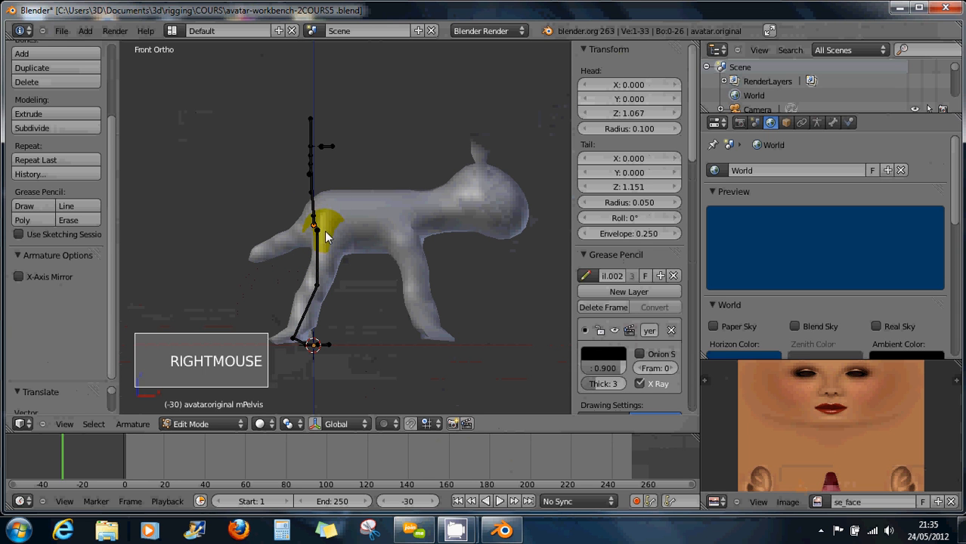
pyautogui.keyDown('shift'); pyautogui.rightClick(316, 221); pyautogui.keyUp('shift')
pyautogui.scroll(5, 317, 217)
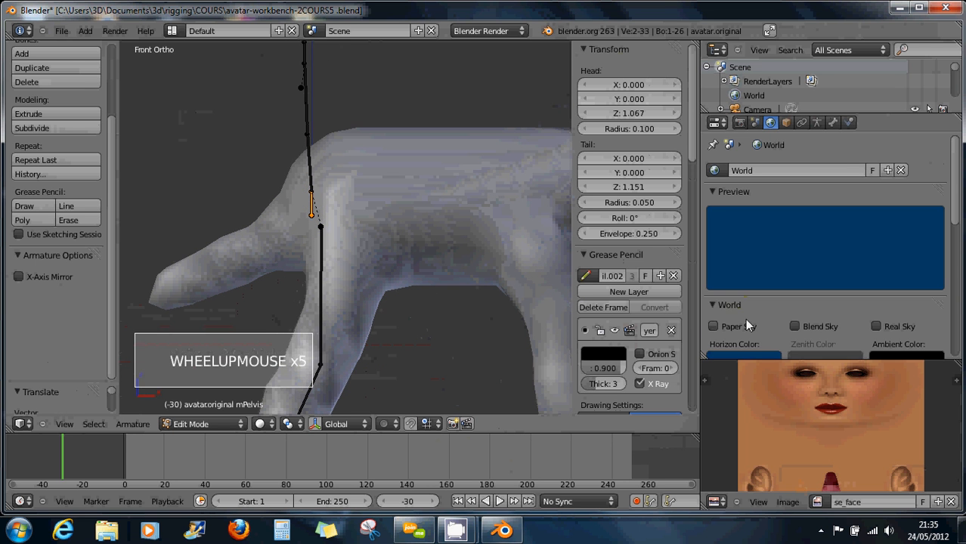
pyautogui.scroll(-4, 745, 318)
pyautogui.scroll(1, 745, 317)
pyautogui.scroll(-4, 745, 318)
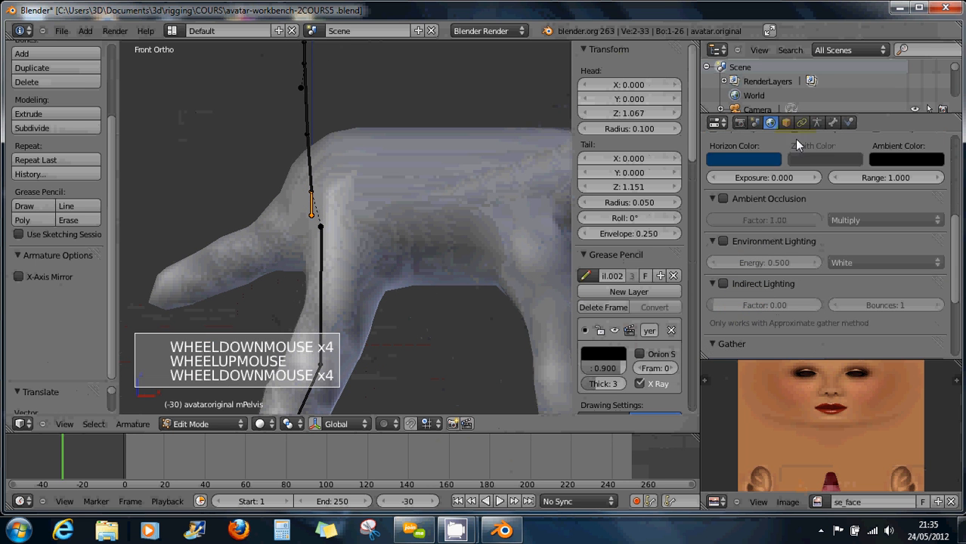
# Enable bone Names and Octahedral display in the Armature data, then frame the skeleton.
pyautogui.click(817, 124)
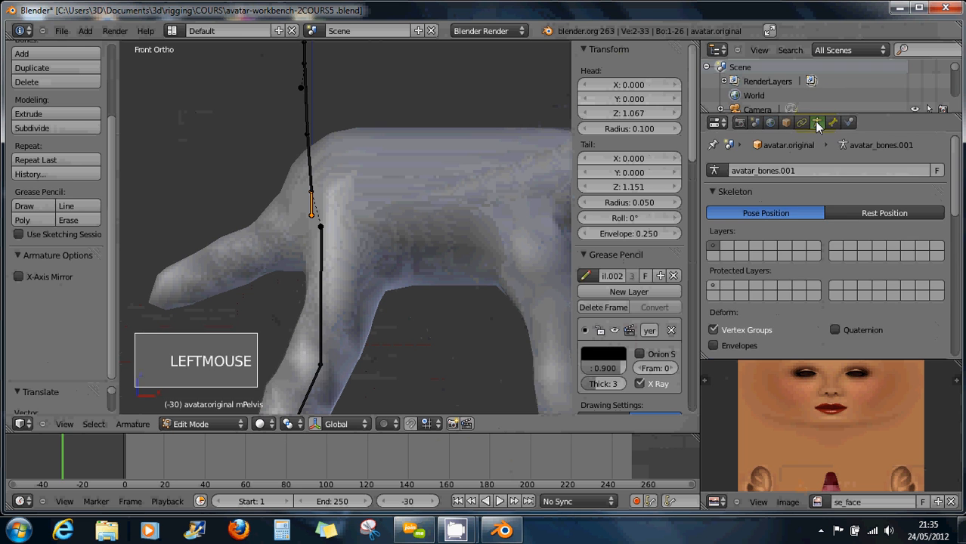
pyautogui.scroll(-5, 769, 241)
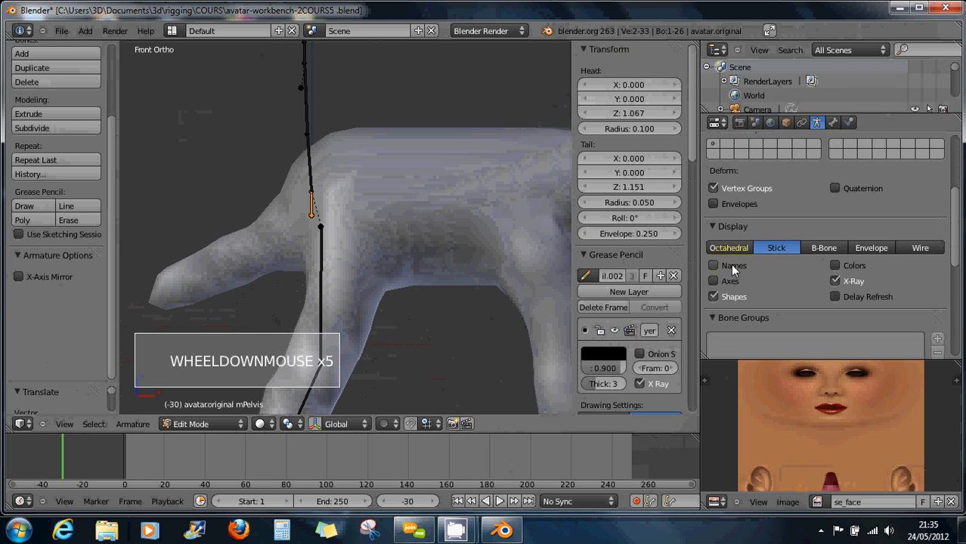
pyautogui.click(714, 265)
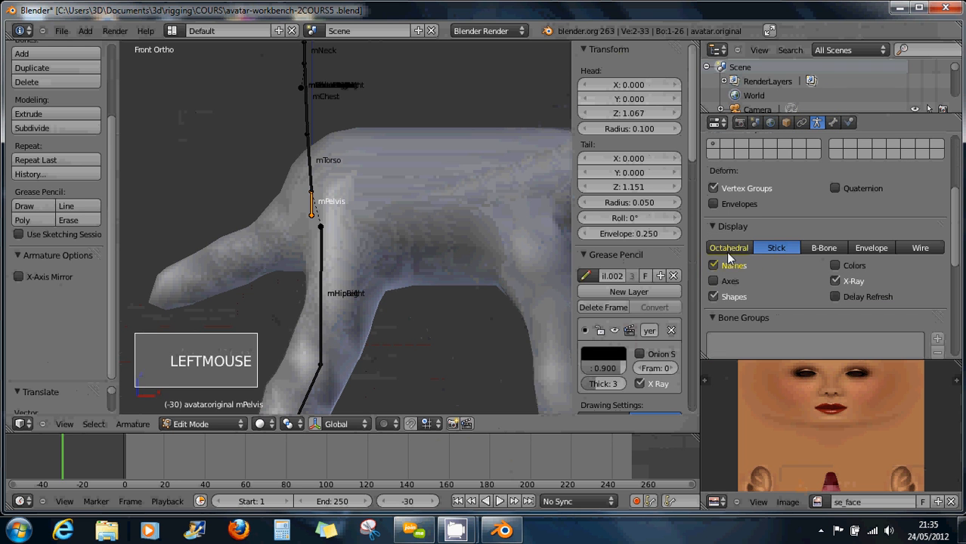
pyautogui.click(733, 247)
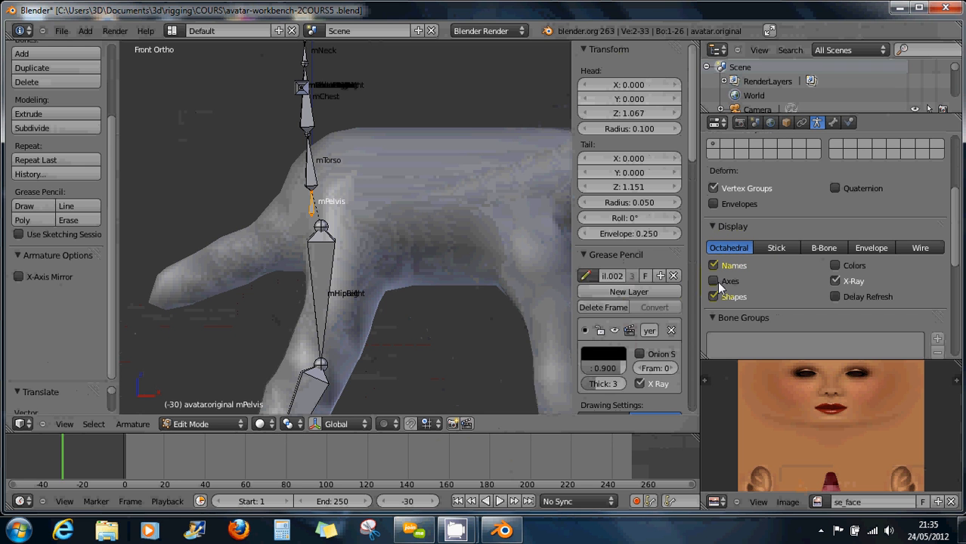
pyautogui.scroll(2, 321, 217)
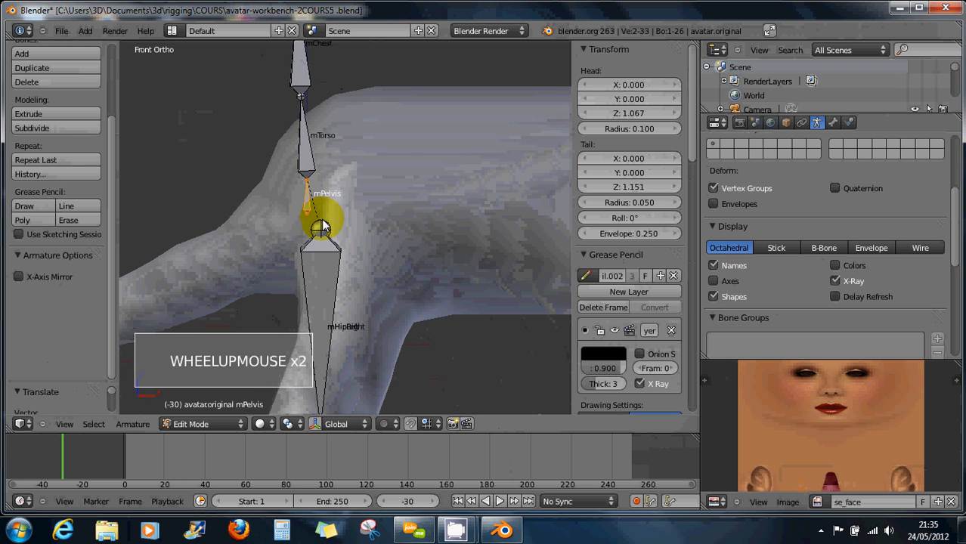
pyautogui.scroll(-3, 350, 216)
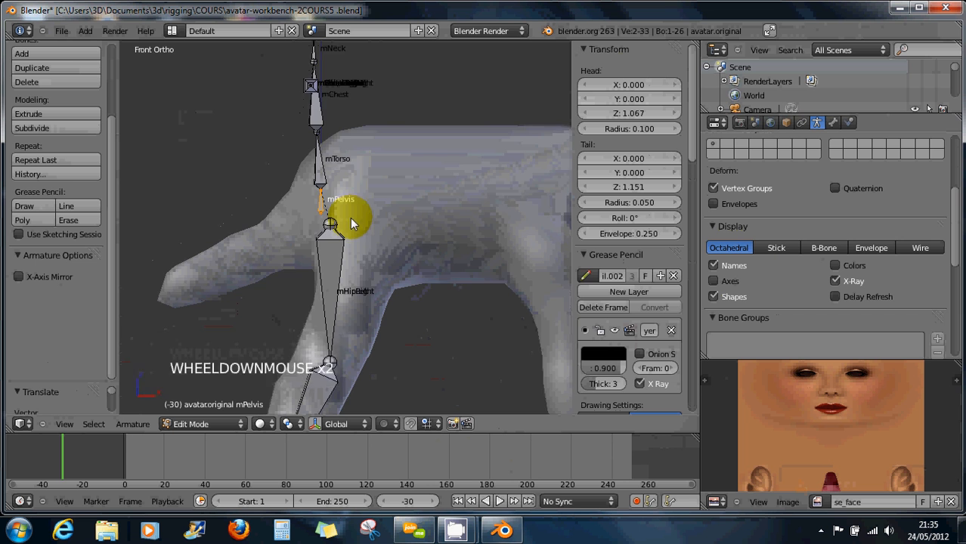
pyautogui.scroll(-2, 382, 241)
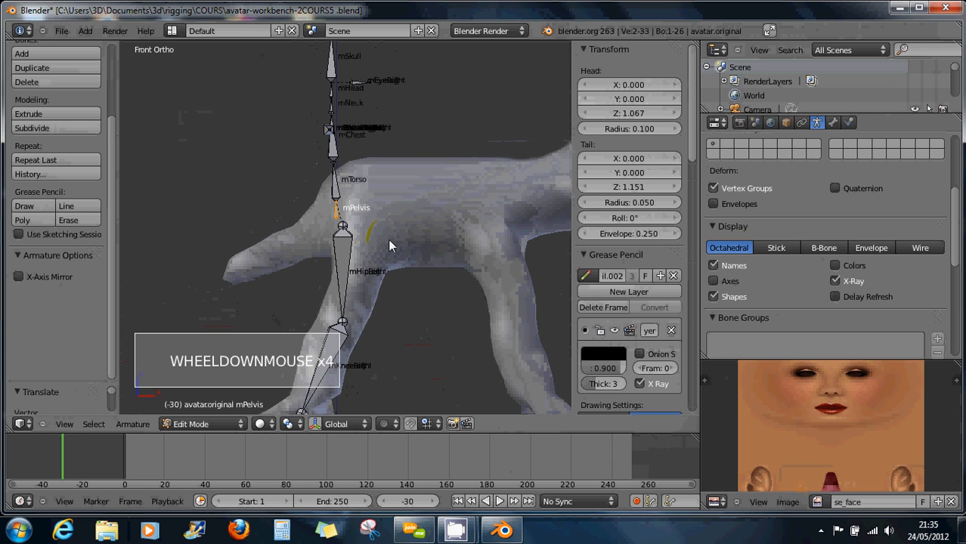
pyautogui.scroll(3, 387, 255)
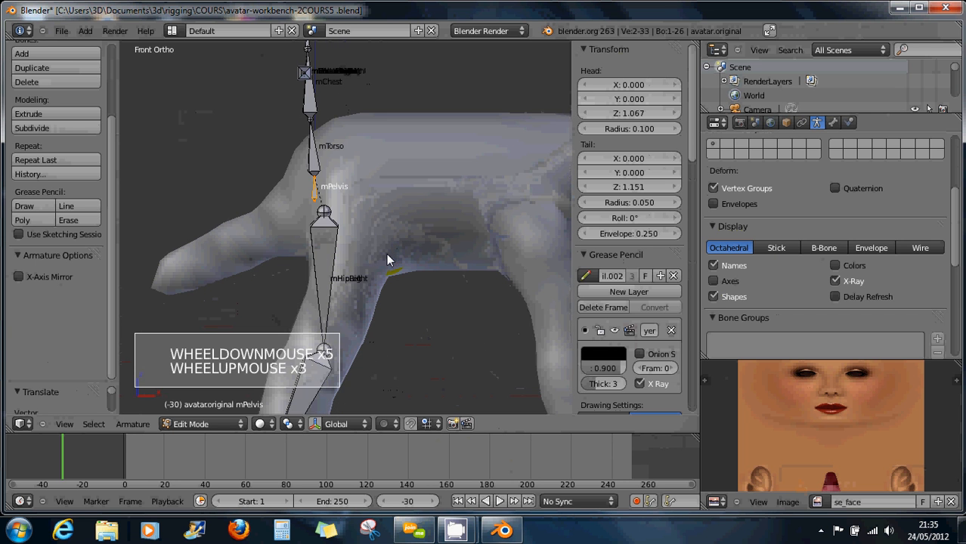
pyautogui.scroll(-3, 373, 271)
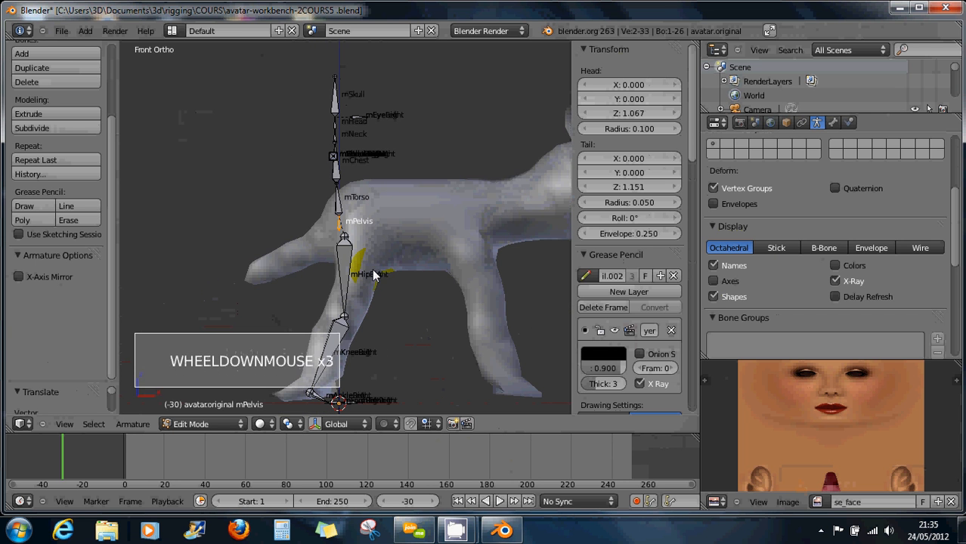
pyautogui.keyDown('shift'); pyautogui.moveTo(374, 275); pyautogui.dragTo(363, 248, button='middle'); pyautogui.keyUp('shift')
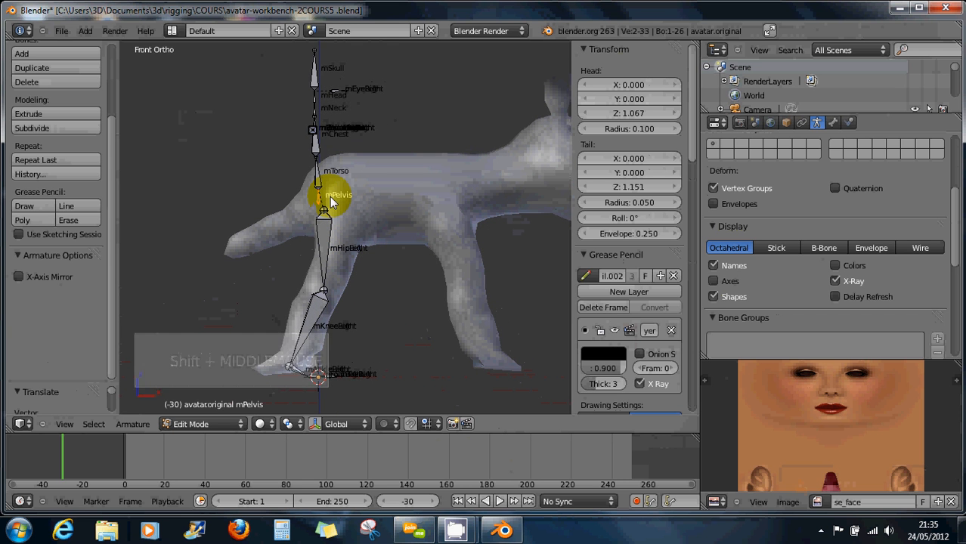
pyautogui.scroll(-1, 447, 237)
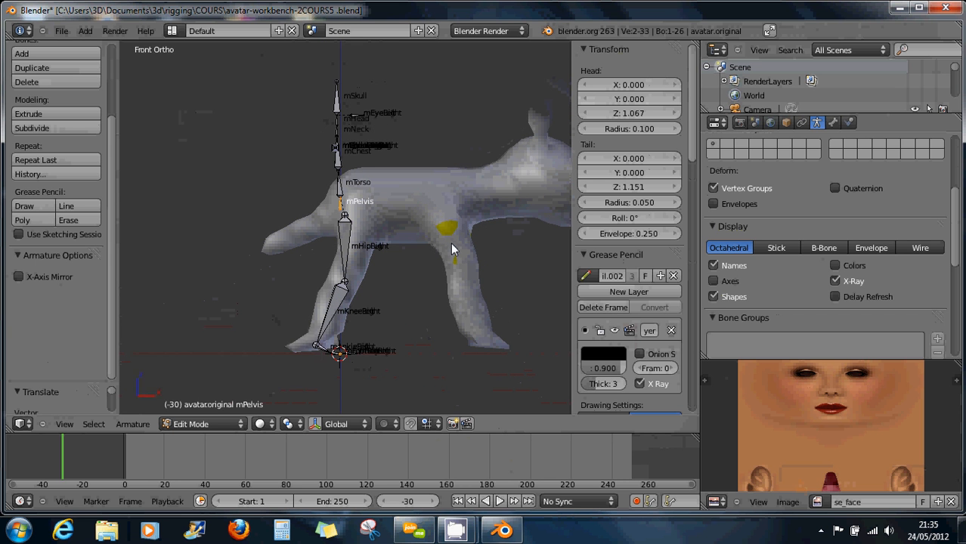
pyautogui.keyDown('shift'); pyautogui.moveTo(451, 245); pyautogui.dragTo(293, 231, button='middle'); pyautogui.keyUp('shift')
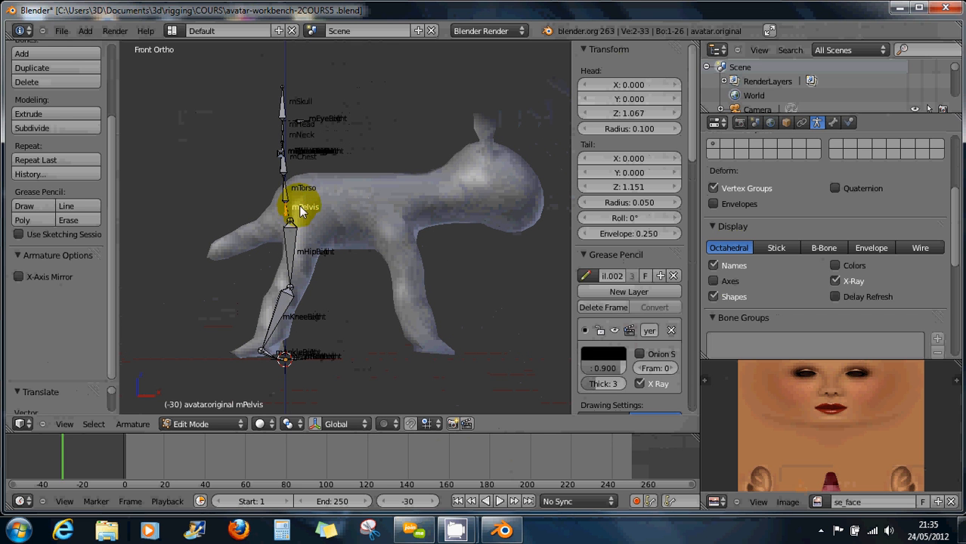
# Select the bones from mTorso up to mSkull and rotate them 90° about Y.
pyautogui.rightClick(282, 194)
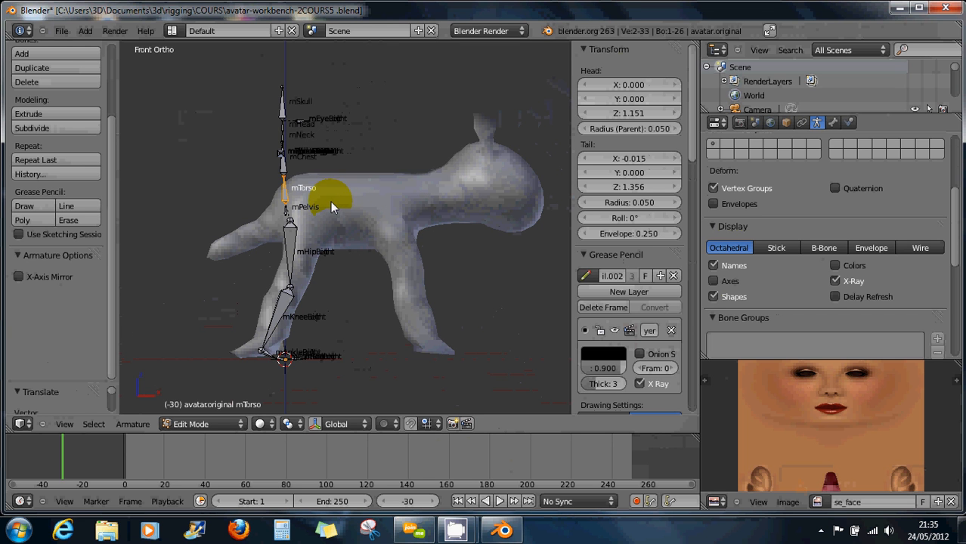
pyautogui.press('b')
pyautogui.moveTo(341, 203); pyautogui.dragTo(247, 78)
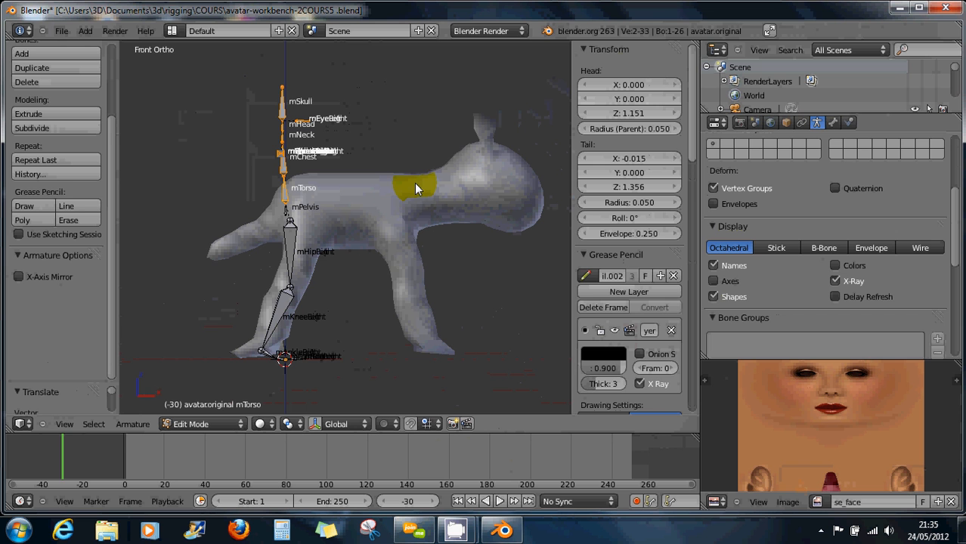
pyautogui.press('r')
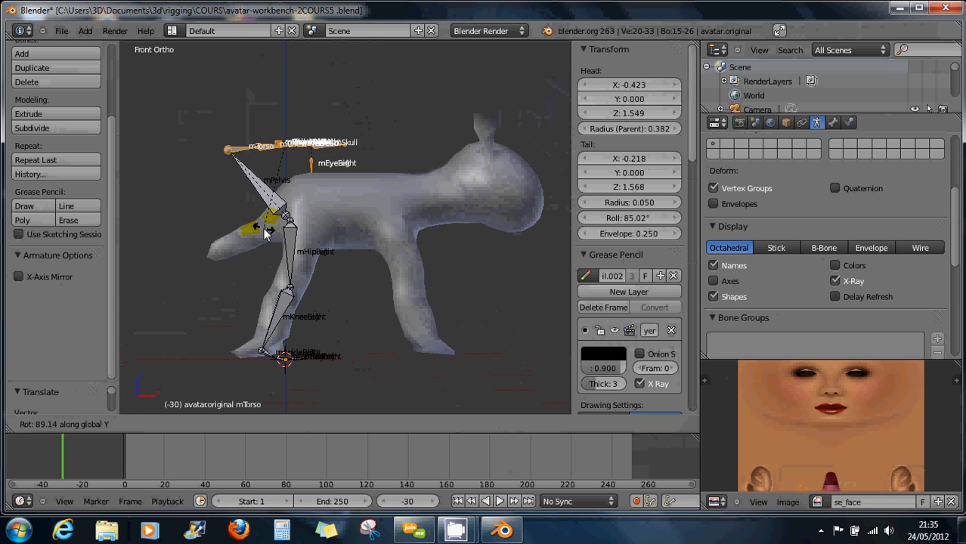
pyautogui.write('90')
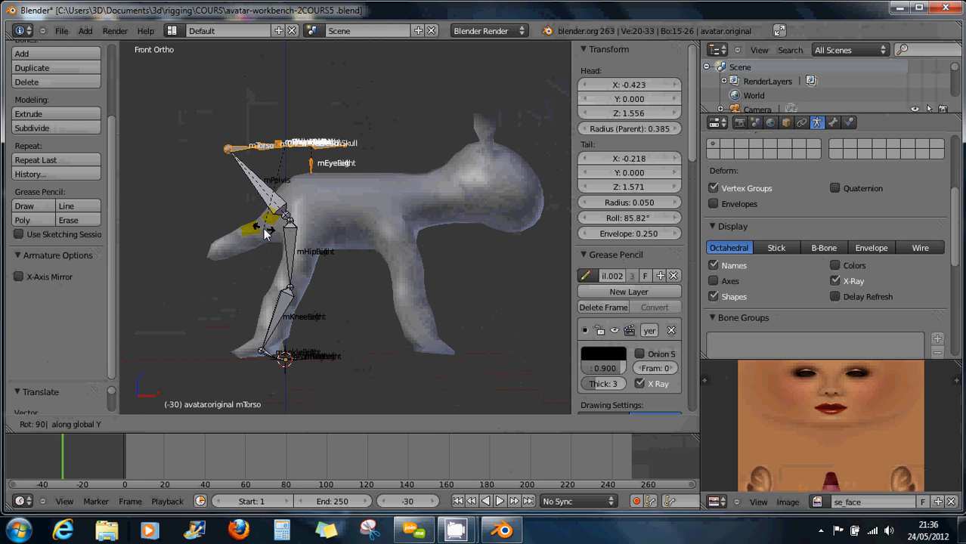
pyautogui.press('Return')
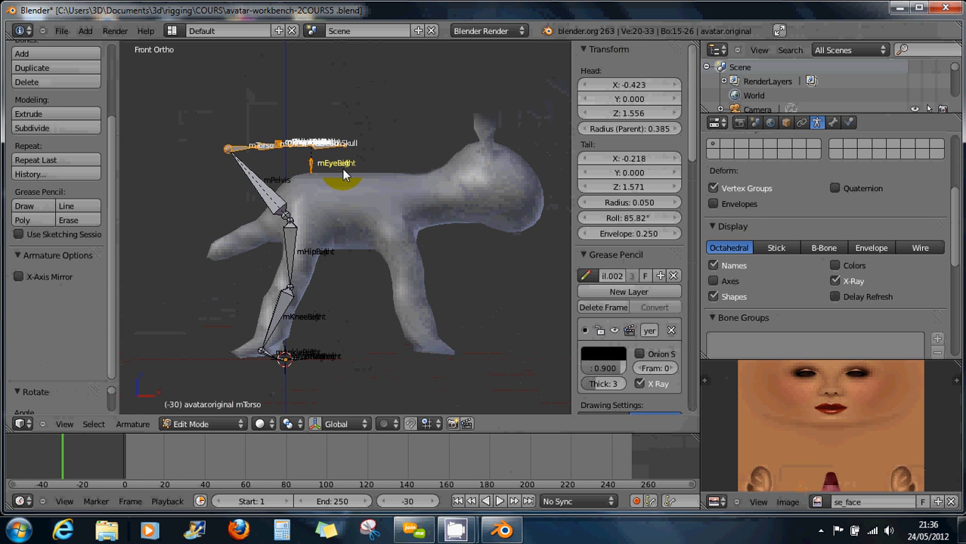
pyautogui.press('g')
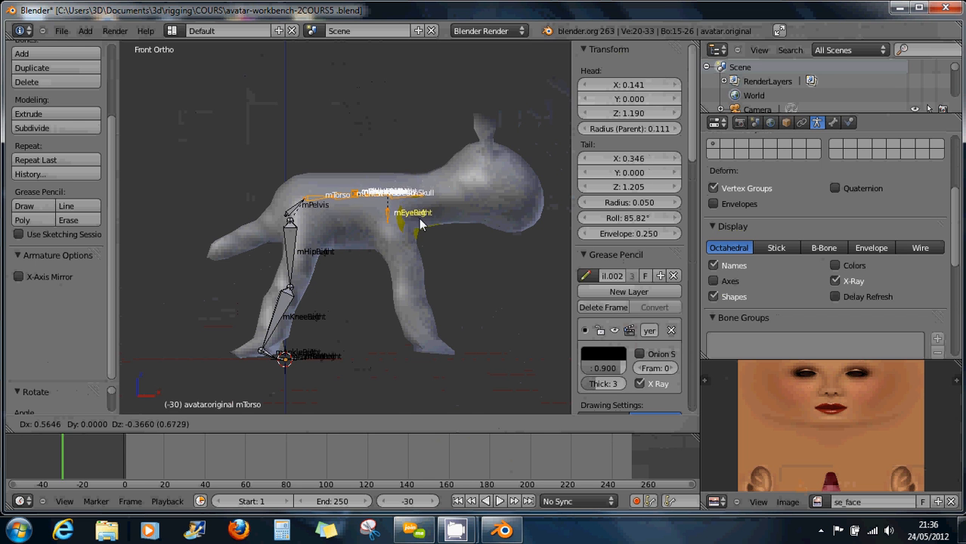
# Drop the spine bones along the back, then shift mChest and above forward to X 0.706.
pyautogui.click(423, 226)
pyautogui.scroll(3, 428, 217)
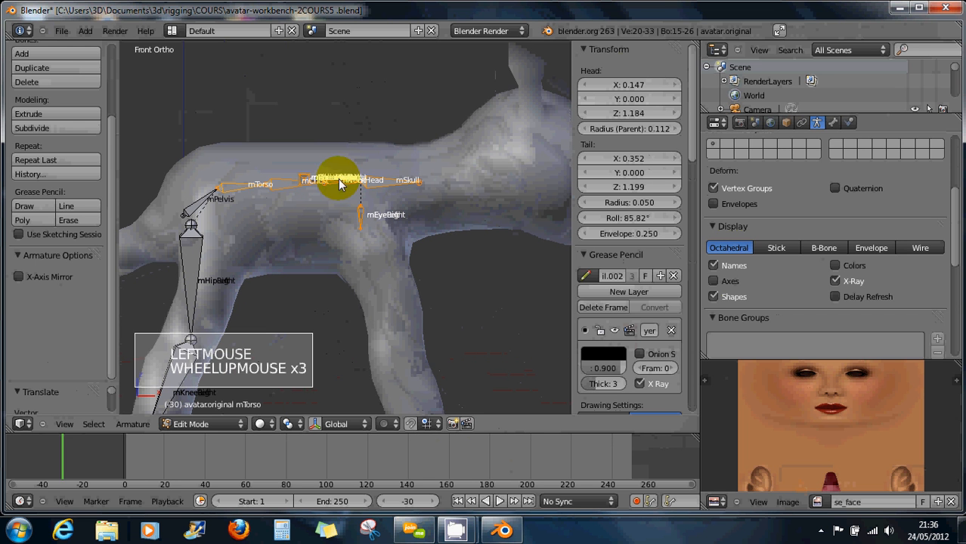
pyautogui.keyDown('shift'); pyautogui.rightClick(231, 196); pyautogui.keyUp('shift')
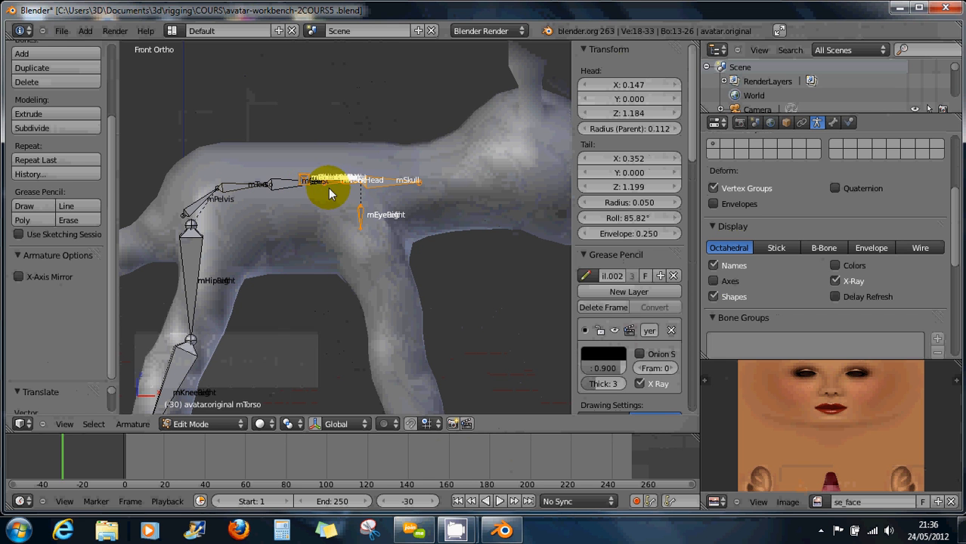
pyautogui.keyDown('shift'); pyautogui.rightClick(278, 184); pyautogui.keyUp('shift')
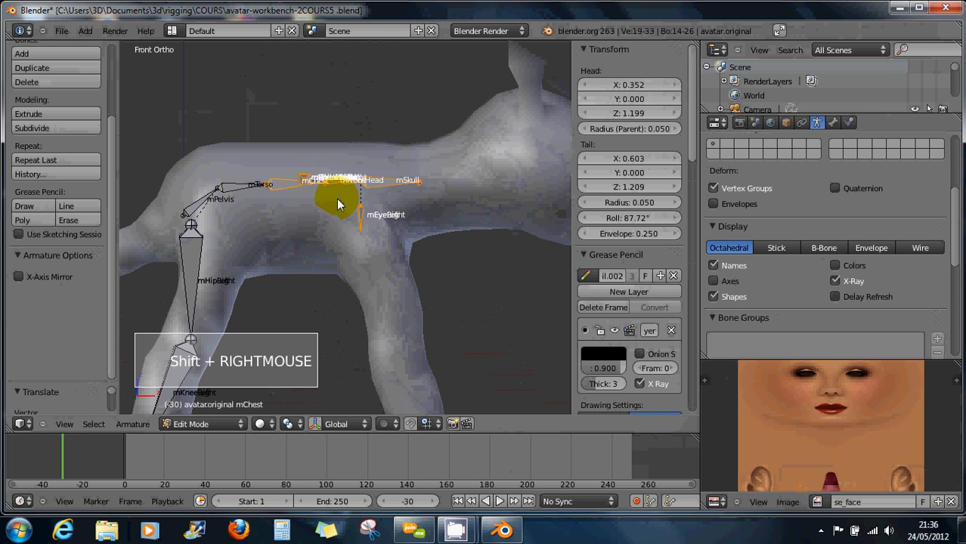
pyautogui.press('g')
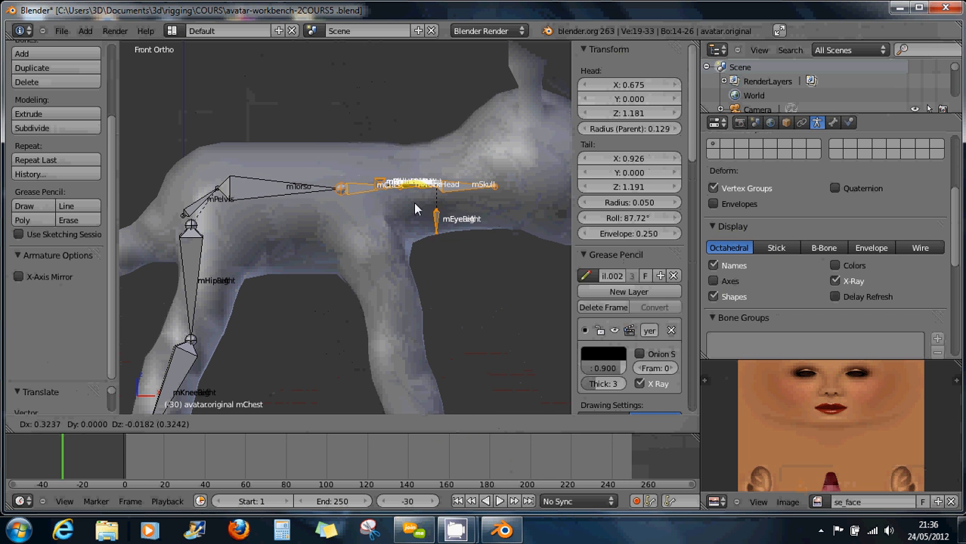
pyautogui.click(420, 204)
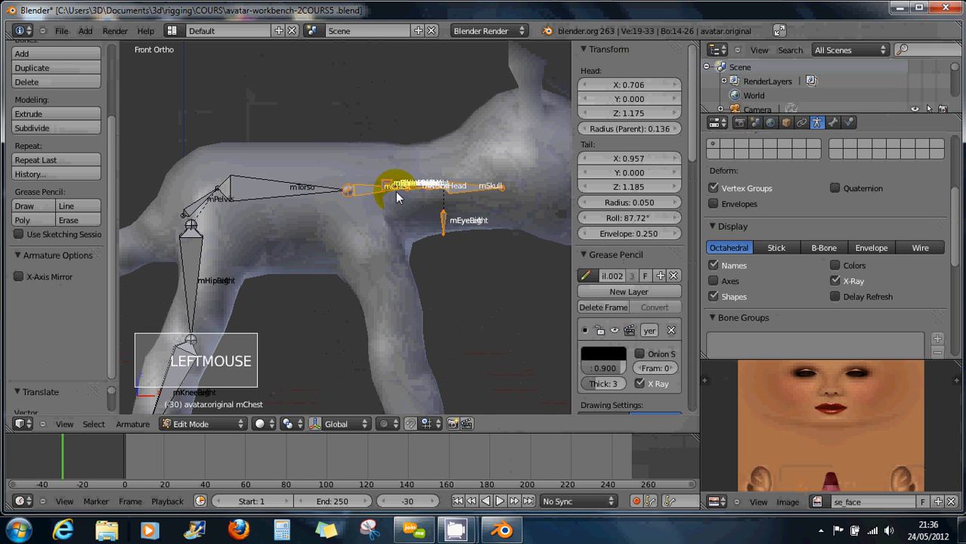
pyautogui.moveTo(395, 191); pyautogui.dragTo(397, 224, button='middle')
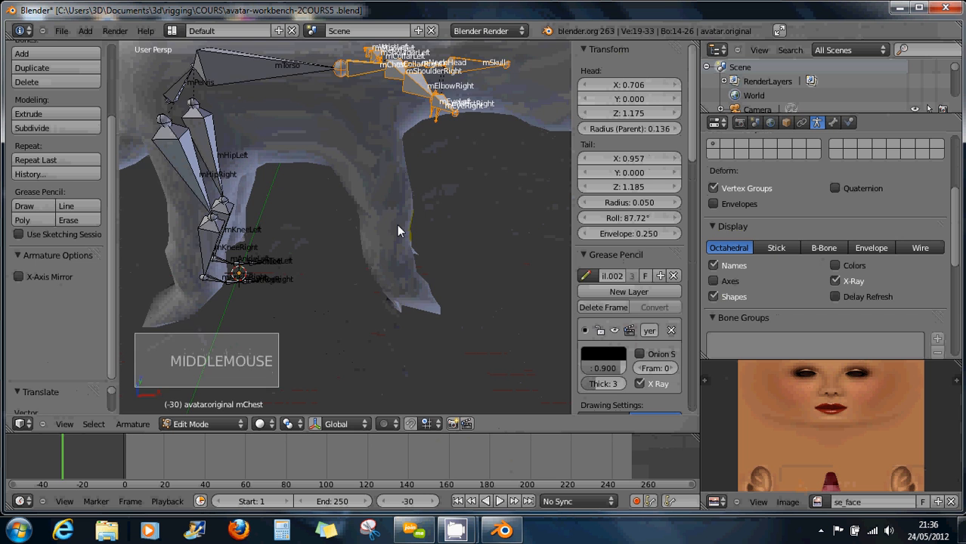
# Move the selected chest, arm and head bones backward inside the quadruped body.
pyautogui.press('KP_7')
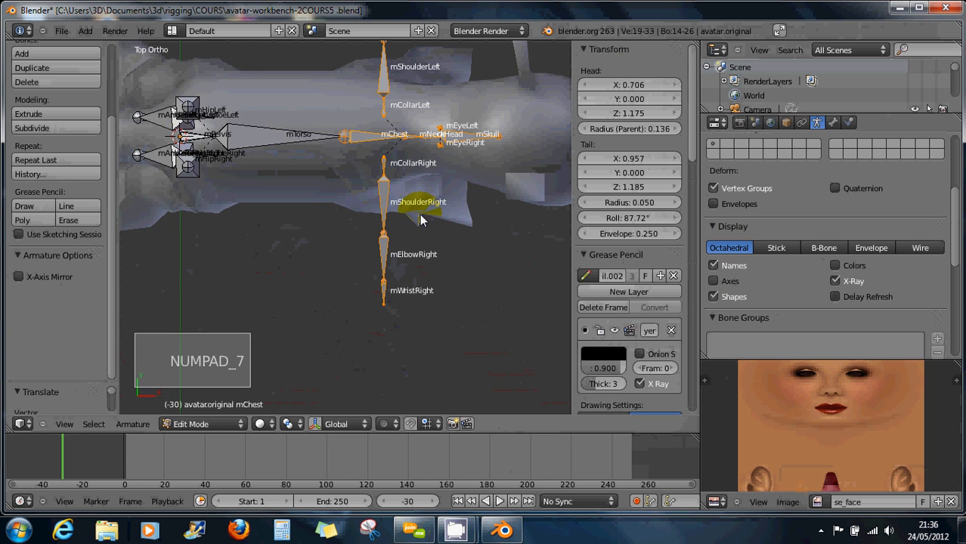
pyautogui.scroll(-4, 421, 217)
pyautogui.scroll(2, 416, 218)
pyautogui.scroll(1, 415, 218)
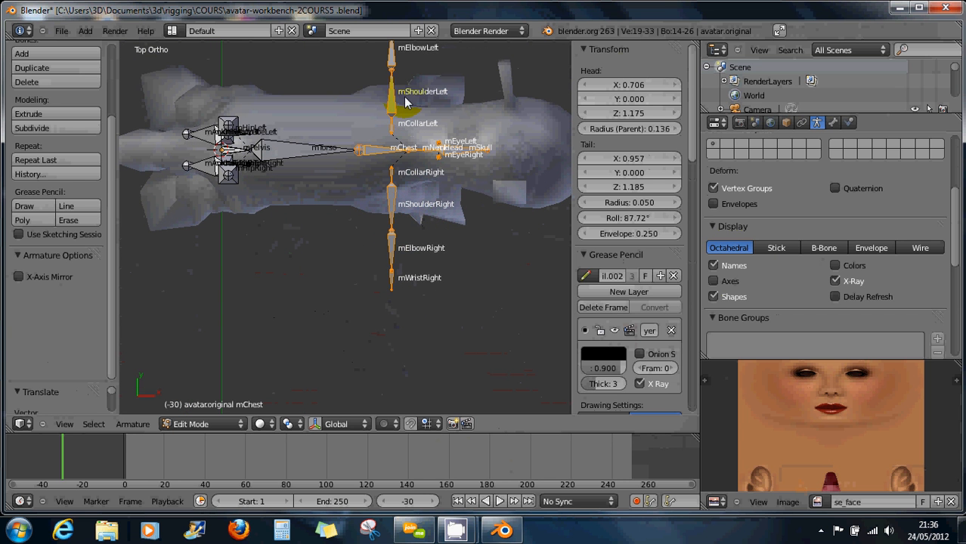
pyautogui.keyDown('shift'); pyautogui.moveTo(408, 198); pyautogui.dragTo(377, 95, button='middle'); pyautogui.keyUp('shift')
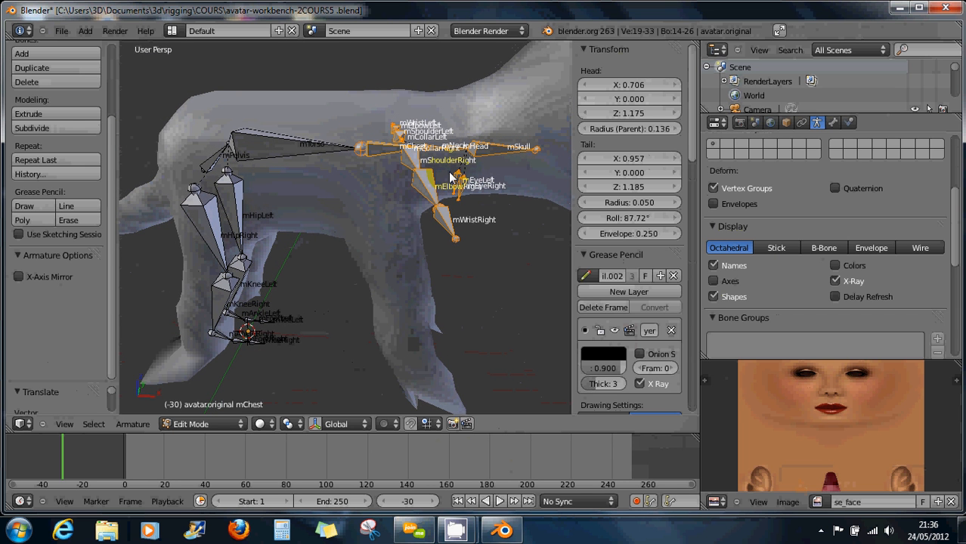
pyautogui.press('g')
pyautogui.click(427, 177)
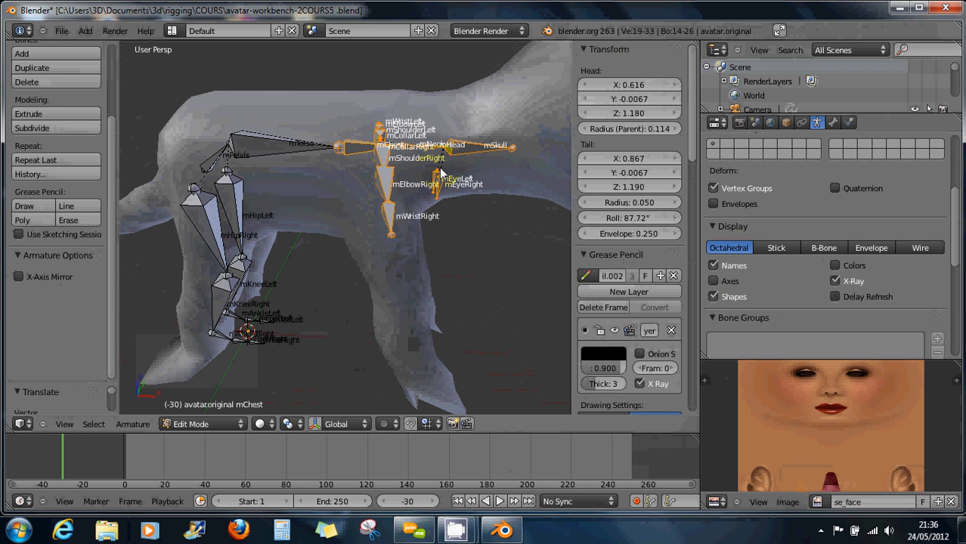
# Select the head and eye bones, try moving them forward, then undo that move.
pyautogui.scroll(-2, 441, 173)
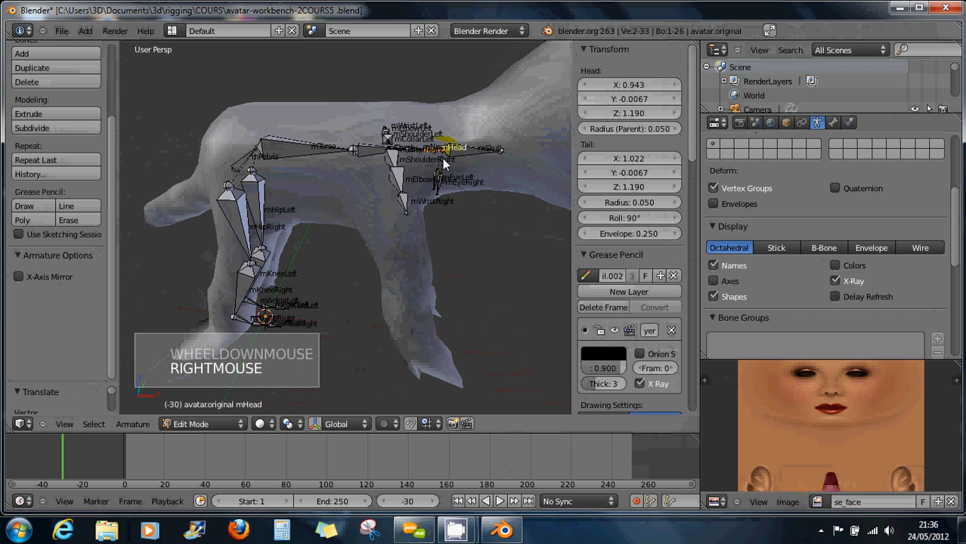
pyautogui.press('b')
pyautogui.moveTo(388, 118); pyautogui.dragTo(533, 212)
pyautogui.scroll(-2, 533, 211)
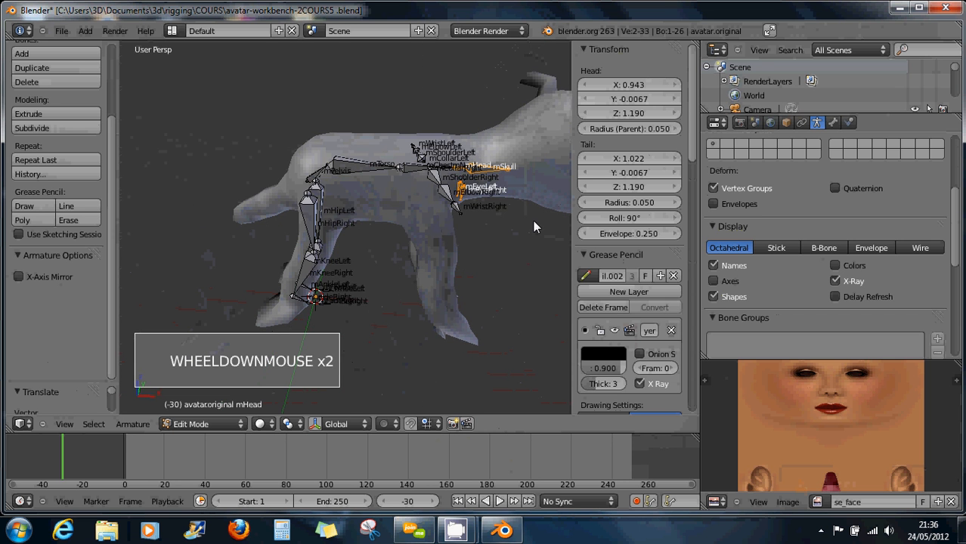
pyautogui.keyDown('shift'); pyautogui.moveTo(534, 220); pyautogui.dragTo(407, 211, button='middle'); pyautogui.keyUp('shift')
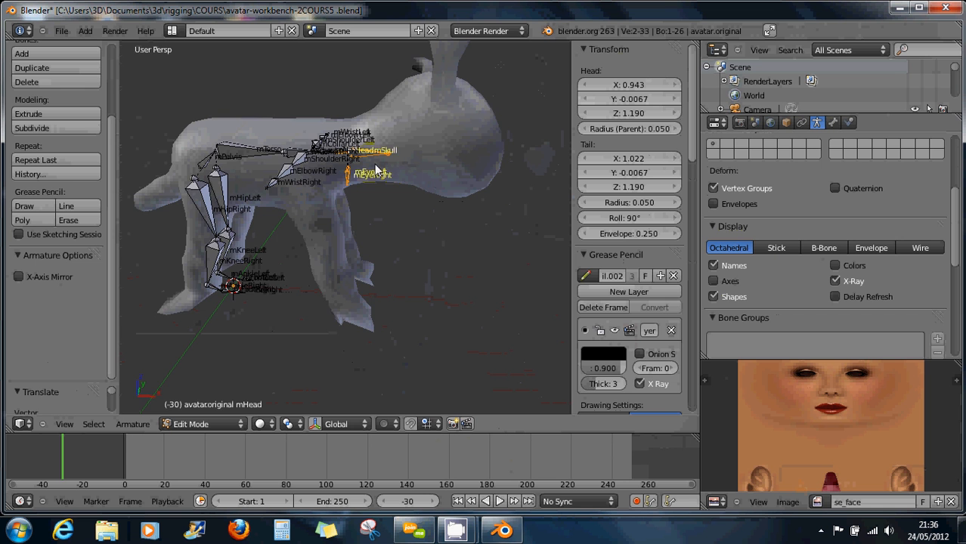
pyautogui.keyDown('shift'); pyautogui.moveTo(374, 167); pyautogui.dragTo(421, 191, button='middle'); pyautogui.keyUp('shift')
pyautogui.moveTo(421, 191); pyautogui.dragTo(388, 225, button='middle')
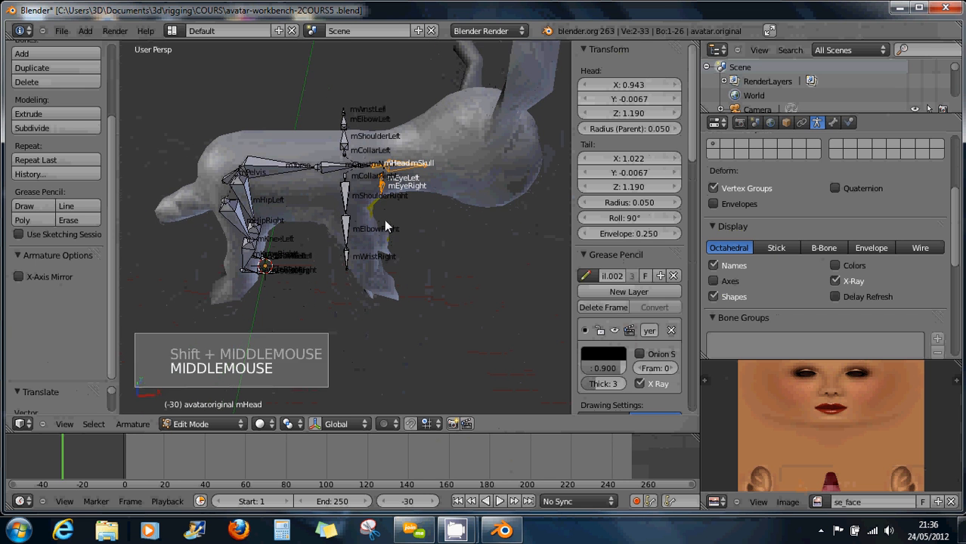
pyautogui.scroll(1, 381, 197)
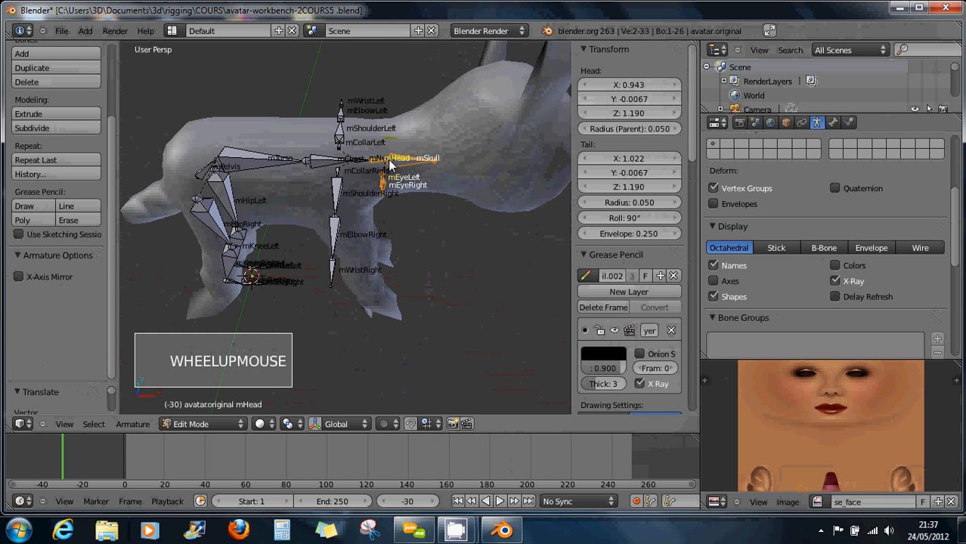
pyautogui.keyDown('shift'); pyautogui.rightClick(380, 171); pyautogui.keyUp('shift')
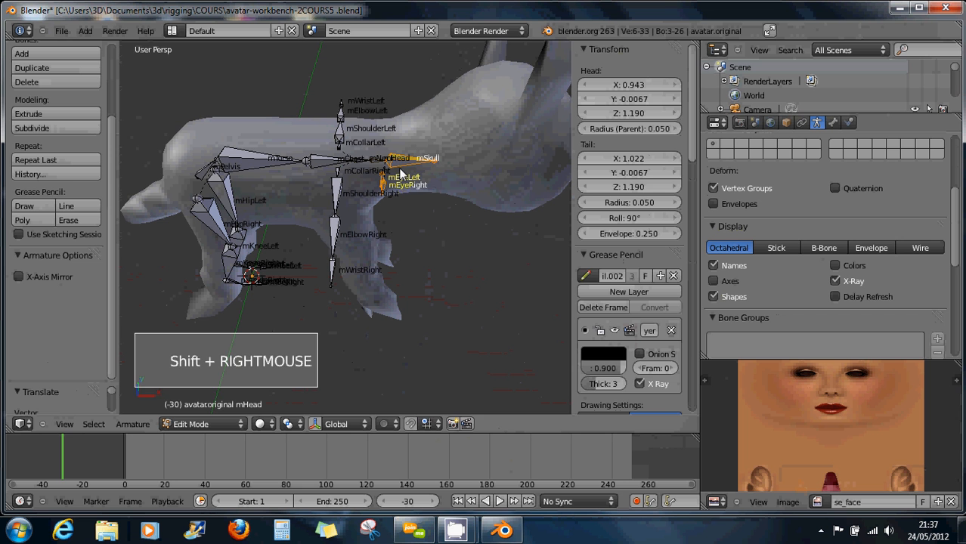
pyautogui.press('g')
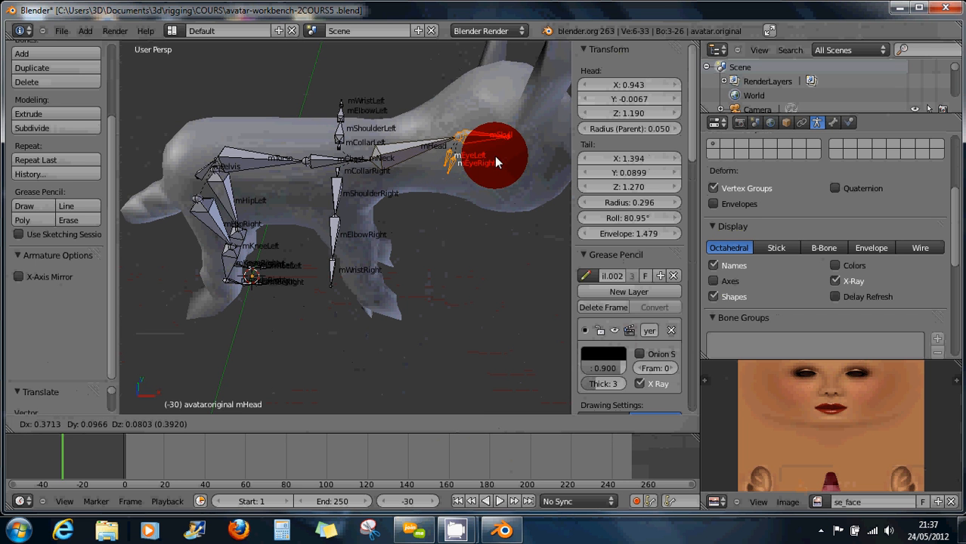
pyautogui.click(495, 159)
pyautogui.scroll(4, 423, 156)
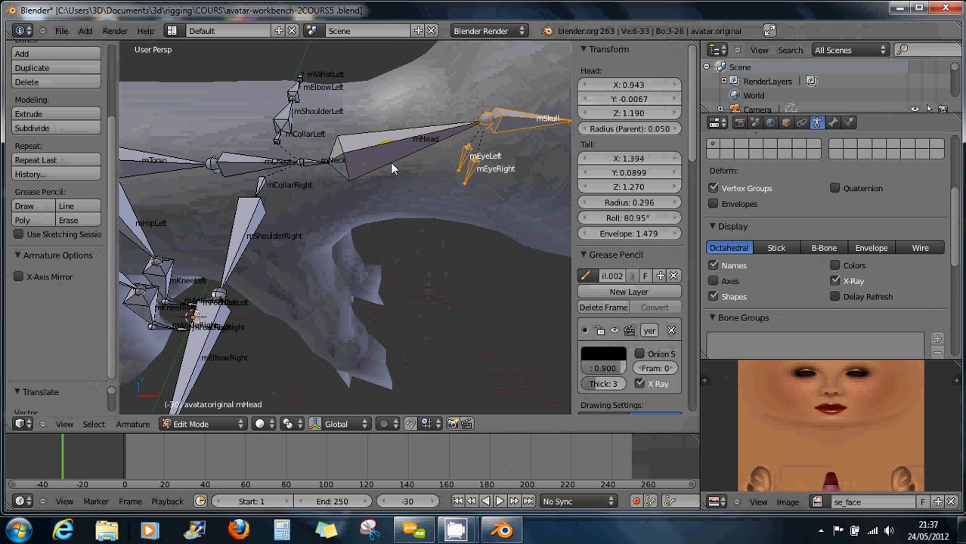
pyautogui.hotkey('ctrl', 'z')
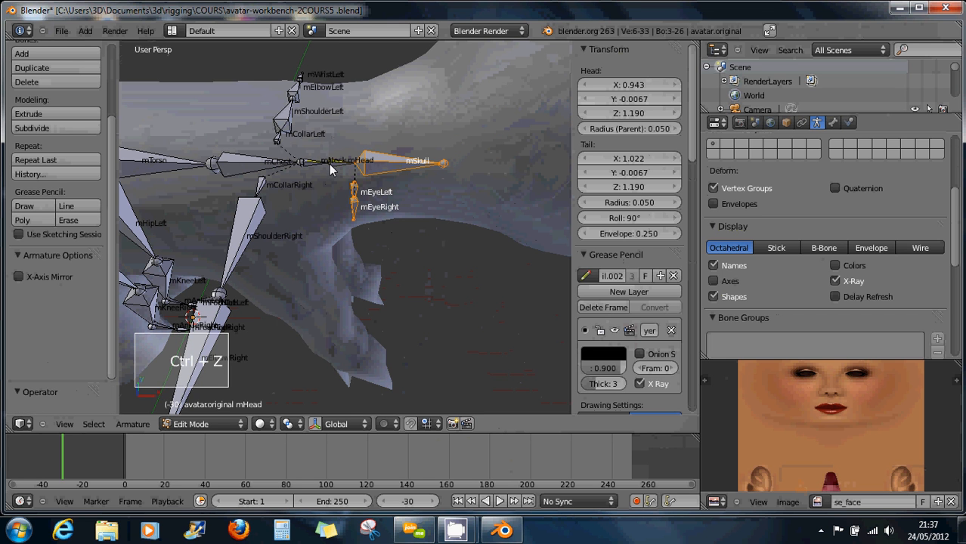
# Try stretching the neck and head bones forward with mNeck, then undo the stretch.
pyautogui.keyDown('shift'); pyautogui.rightClick(331, 164); pyautogui.keyUp('shift')
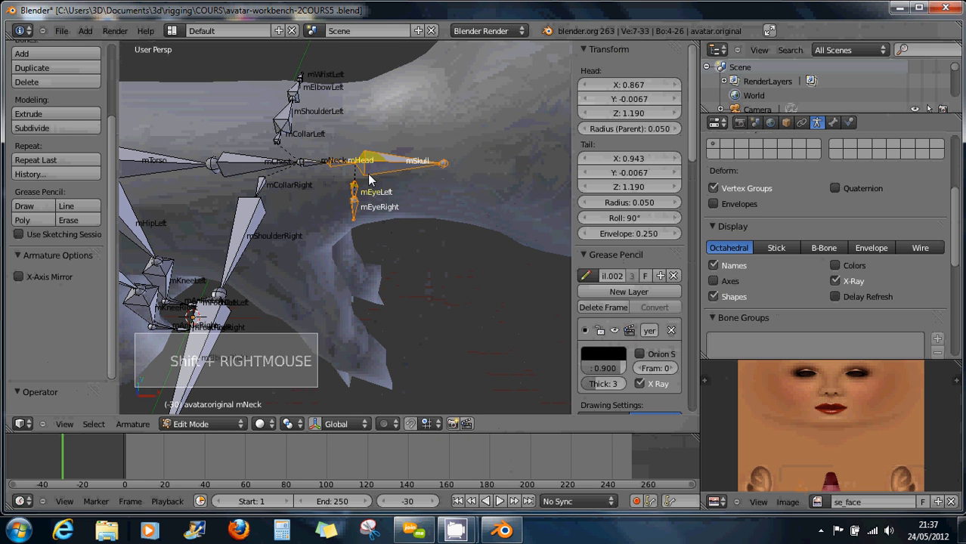
pyautogui.press('g')
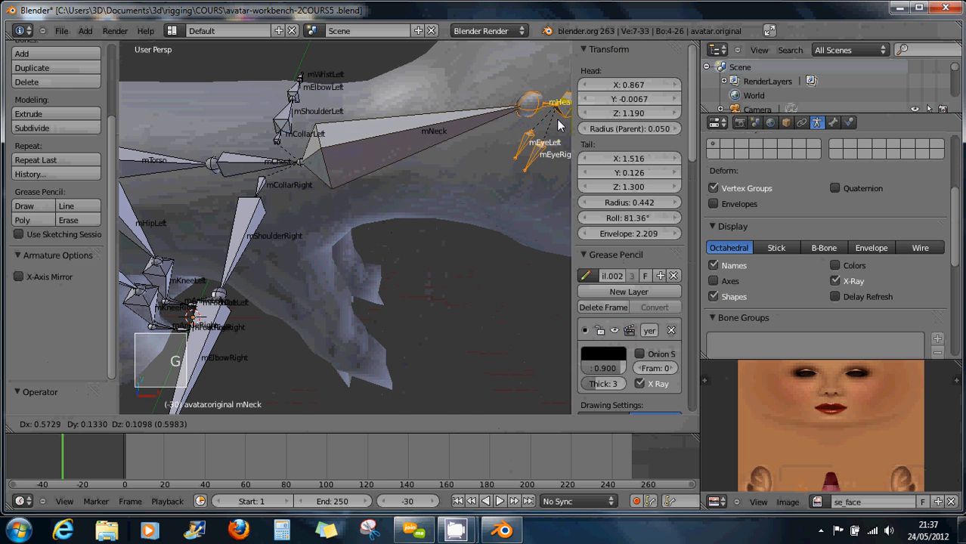
pyautogui.click(550, 125)
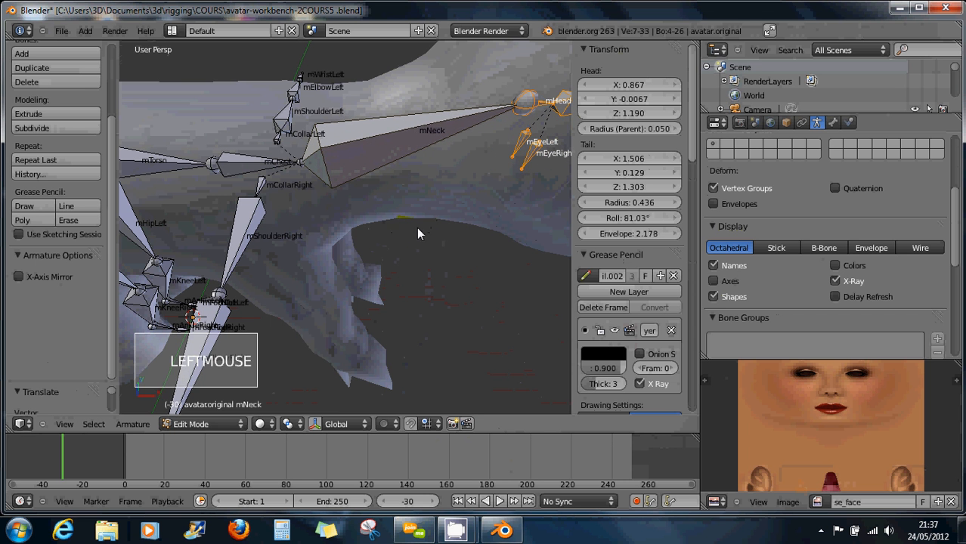
pyautogui.keyDown('shift'); pyautogui.moveTo(404, 244); pyautogui.dragTo(392, 201, button='middle'); pyautogui.keyUp('shift')
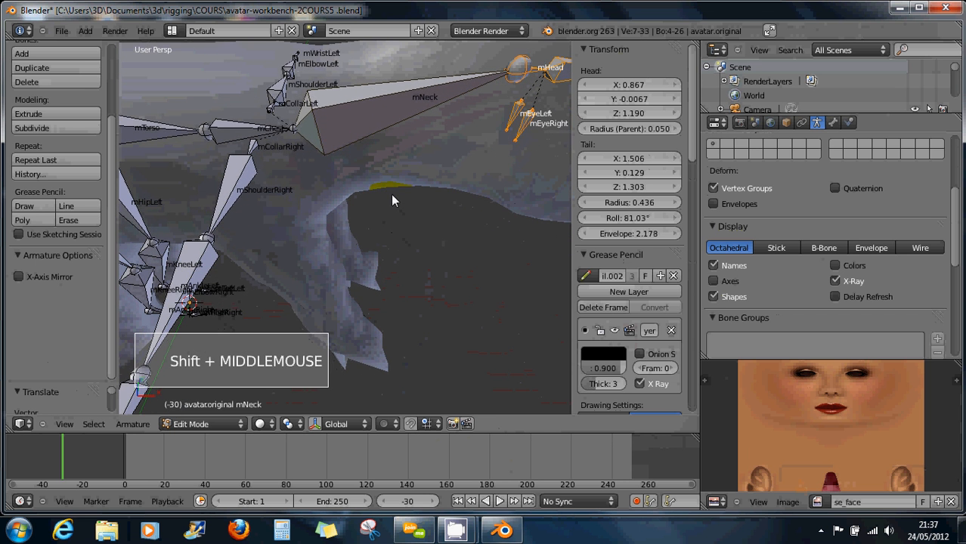
pyautogui.press('KP_1')
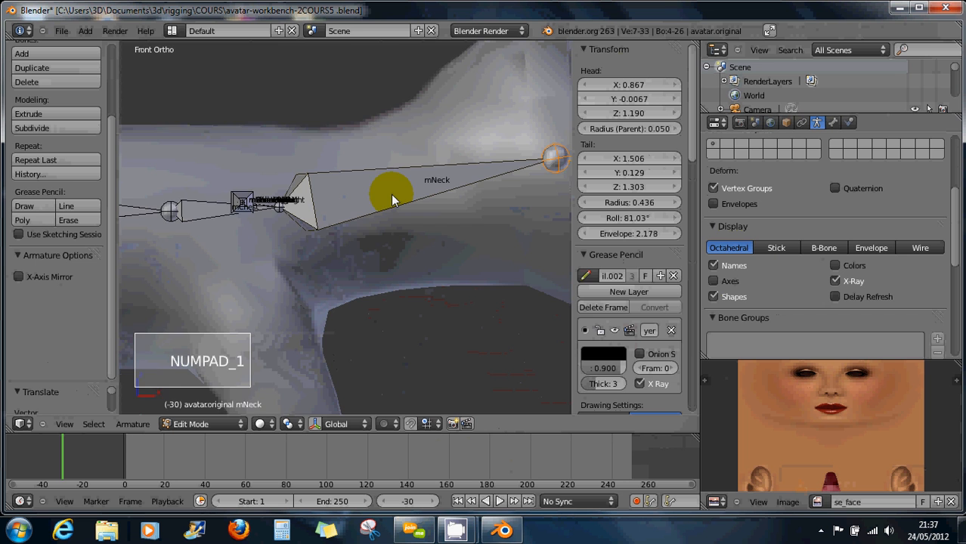
pyautogui.press('KP_7')
pyautogui.scroll(-2, 394, 204)
pyautogui.scroll(-1, 394, 206)
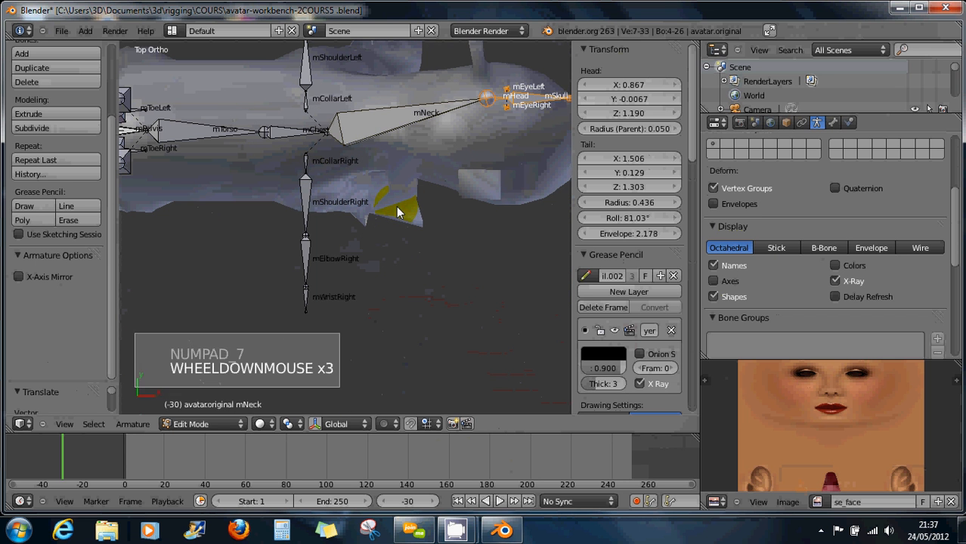
pyautogui.hotkey('ctrl', 'z')
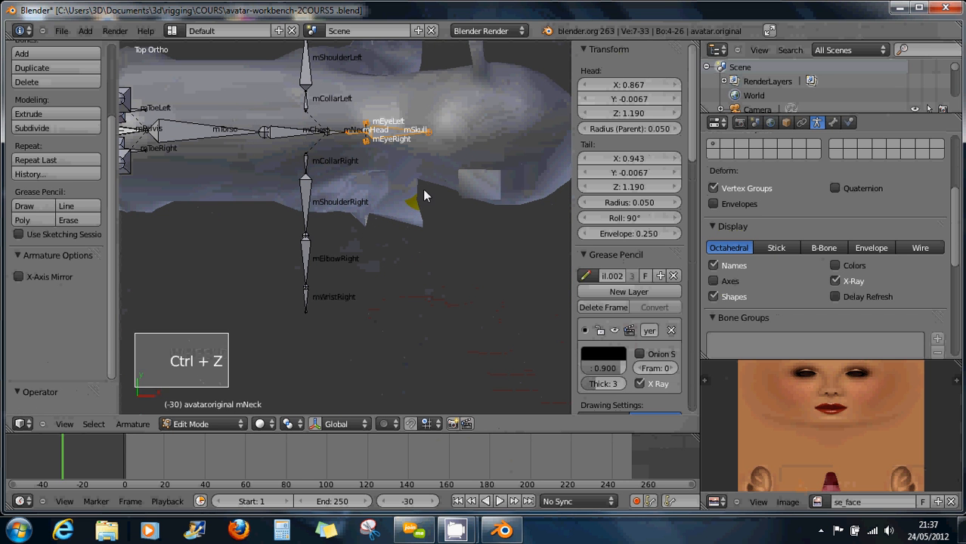
# Move the head bones forward along the X axis in top view.
pyautogui.keyDown('shift'); pyautogui.moveTo(397, 177); pyautogui.dragTo(362, 196, button='middle'); pyautogui.keyUp('shift')
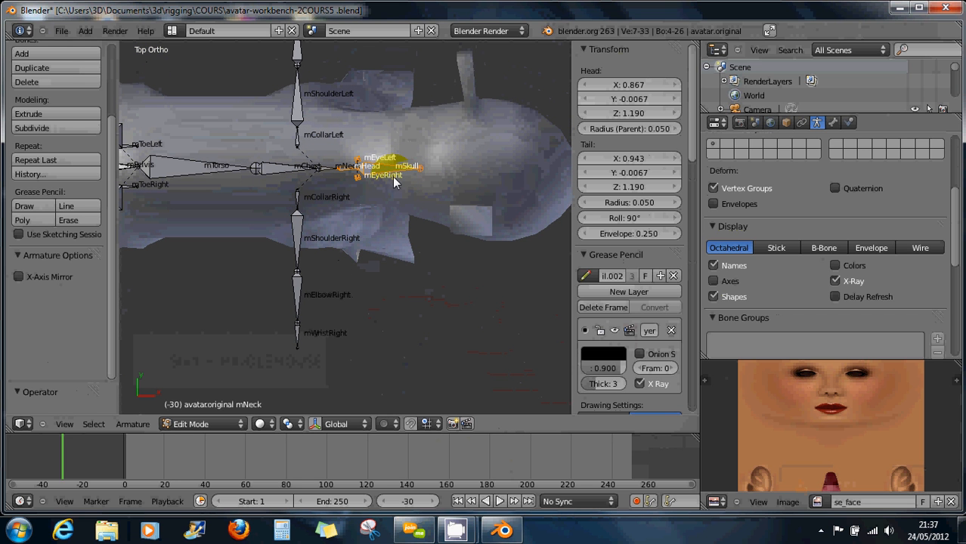
pyautogui.press('g')
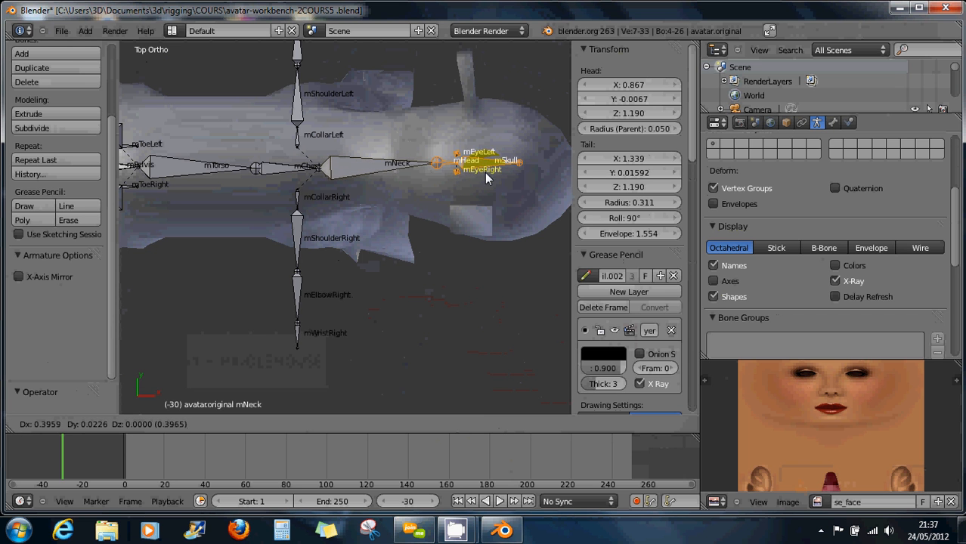
pyautogui.press('y')
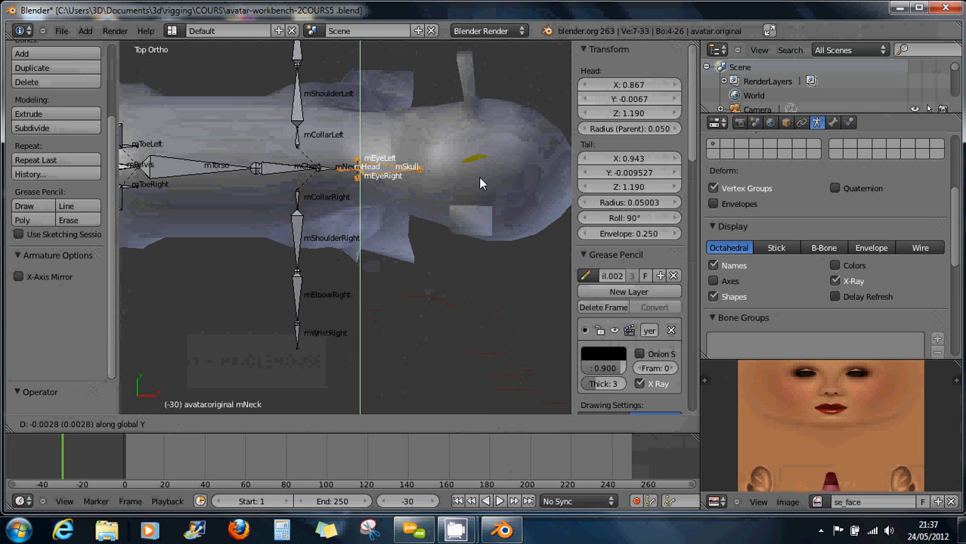
pyautogui.press('x')
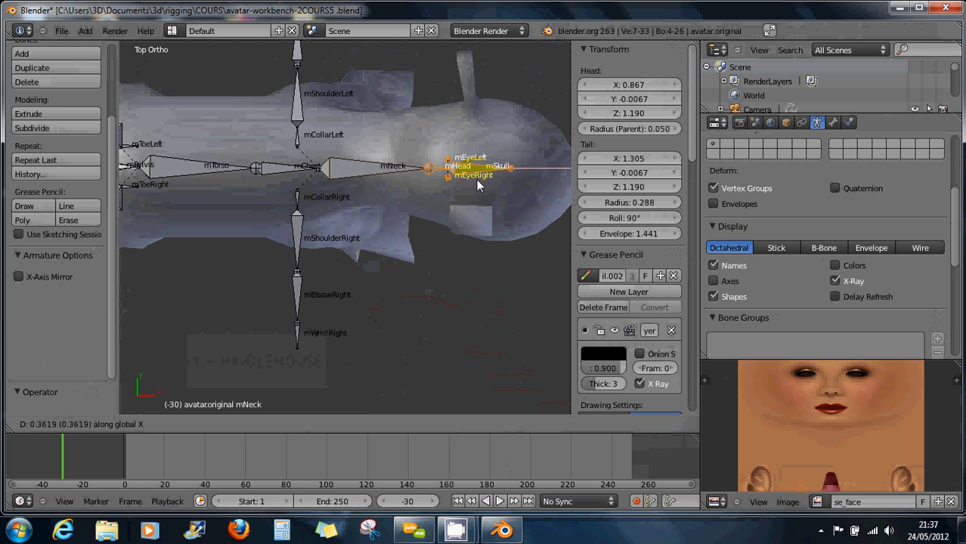
pyautogui.click(465, 179)
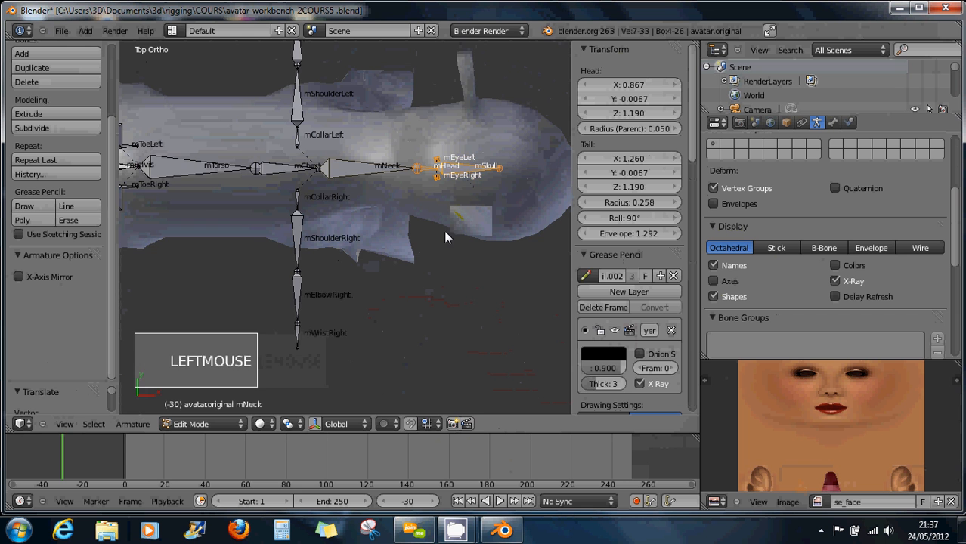
pyautogui.moveTo(444, 230); pyautogui.dragTo(459, 180, button='middle')
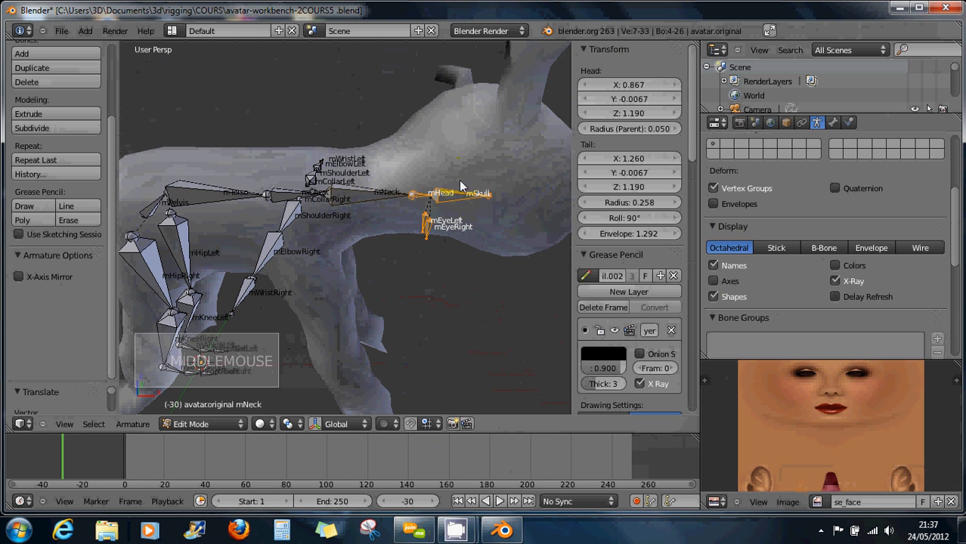
# Raise the neck-head joint slightly and extend mChest's end toward the neck.
pyautogui.press('g')
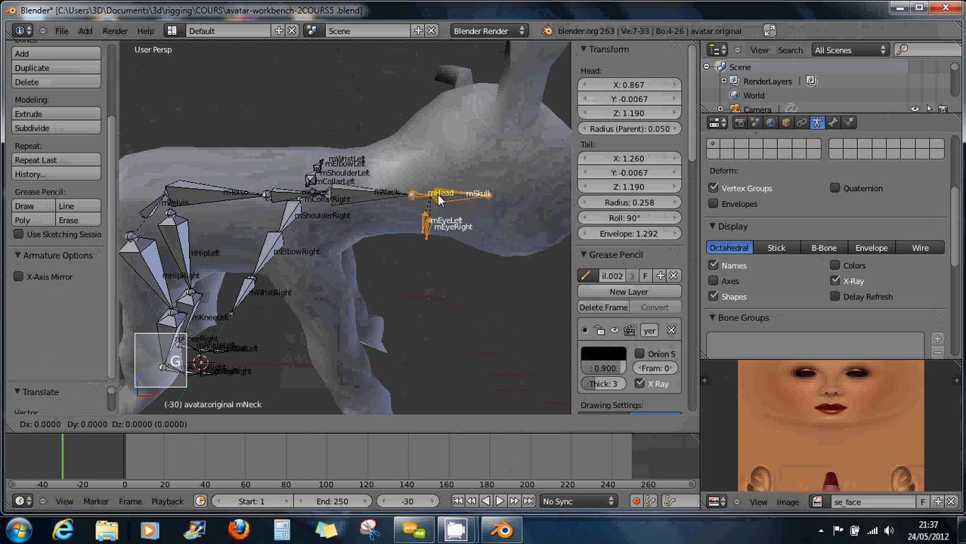
pyautogui.click(380, 197)
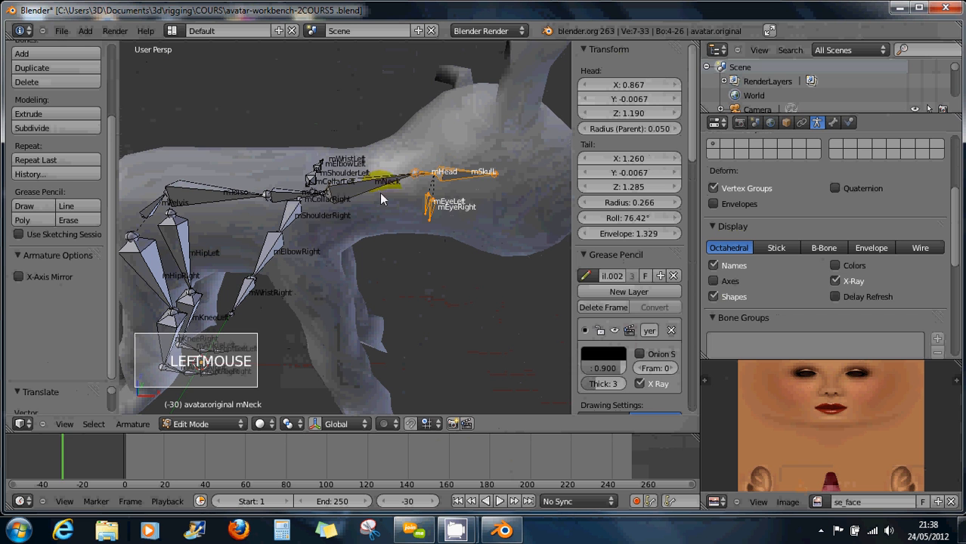
pyautogui.rightClick(324, 195)
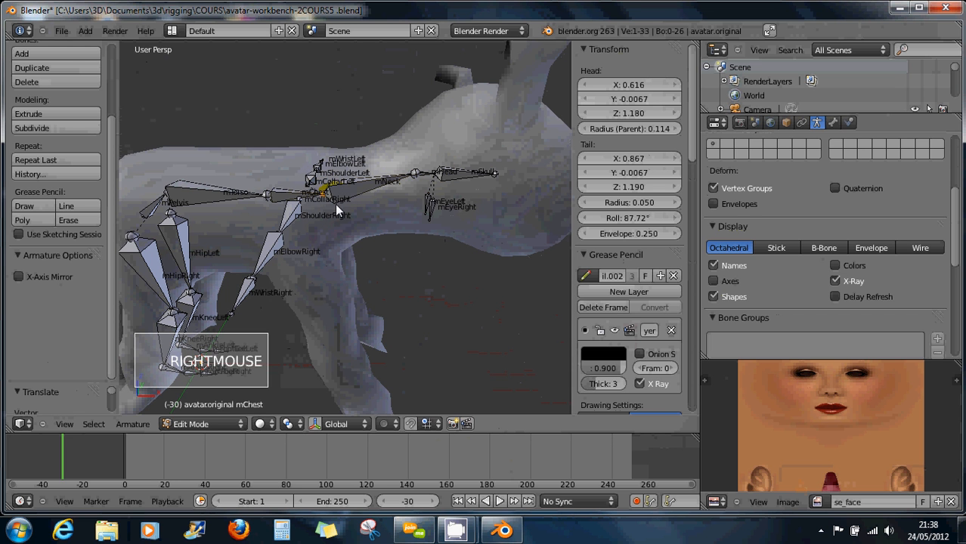
pyautogui.press('g')
pyautogui.press('g')
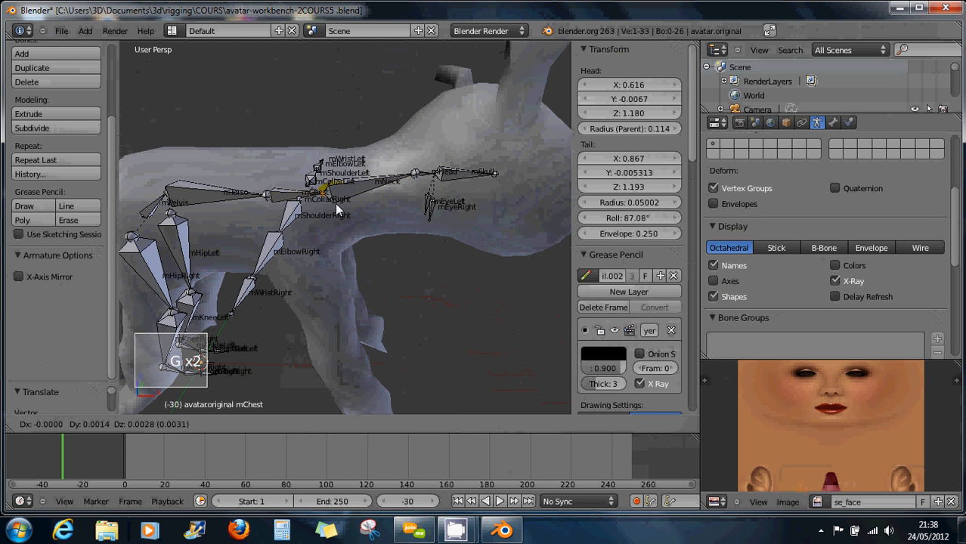
pyautogui.click(353, 203)
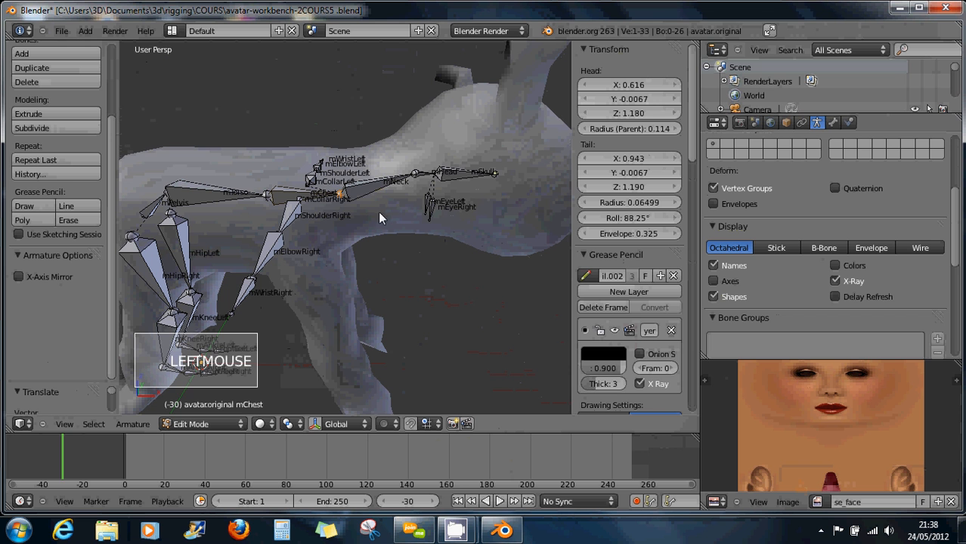
# Move the mHead, mSkull and eye bones further forward along the neck.
pyautogui.rightClick(425, 187)
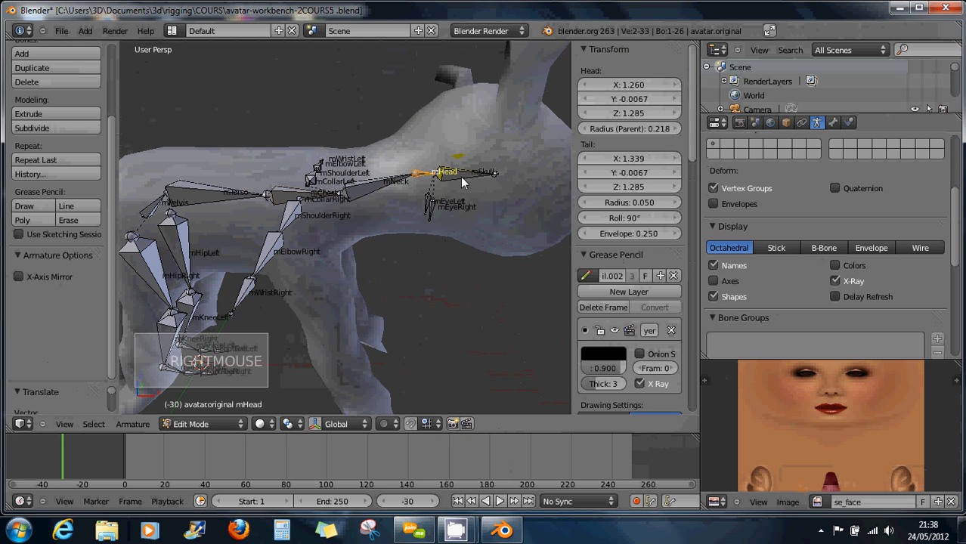
pyautogui.scroll(-1, 474, 185)
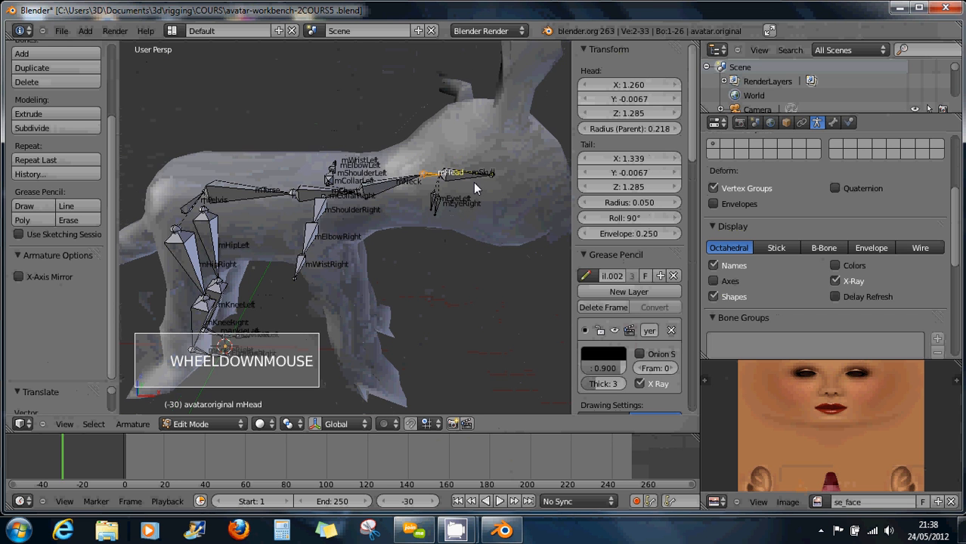
pyautogui.scroll(-1, 455, 172)
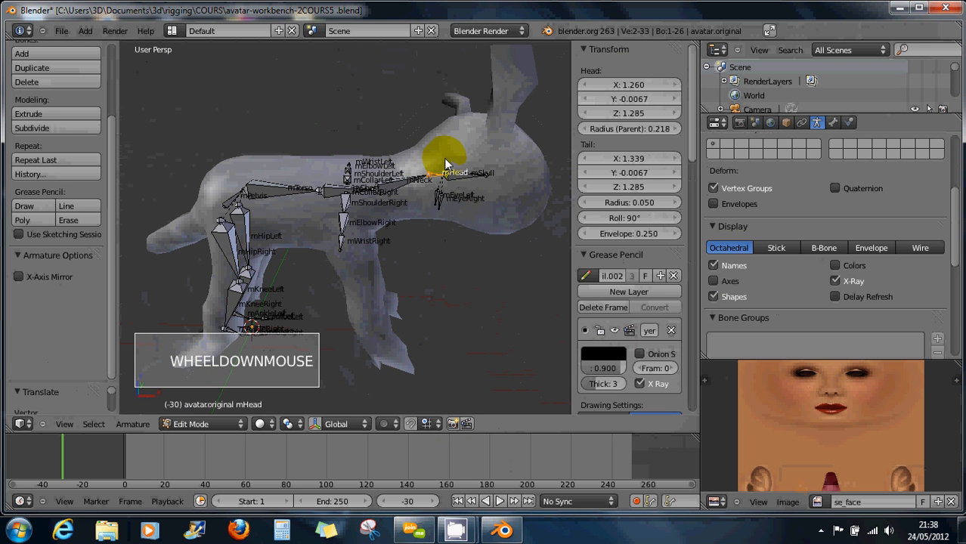
pyautogui.press('b')
pyautogui.moveTo(435, 157); pyautogui.dragTo(521, 242)
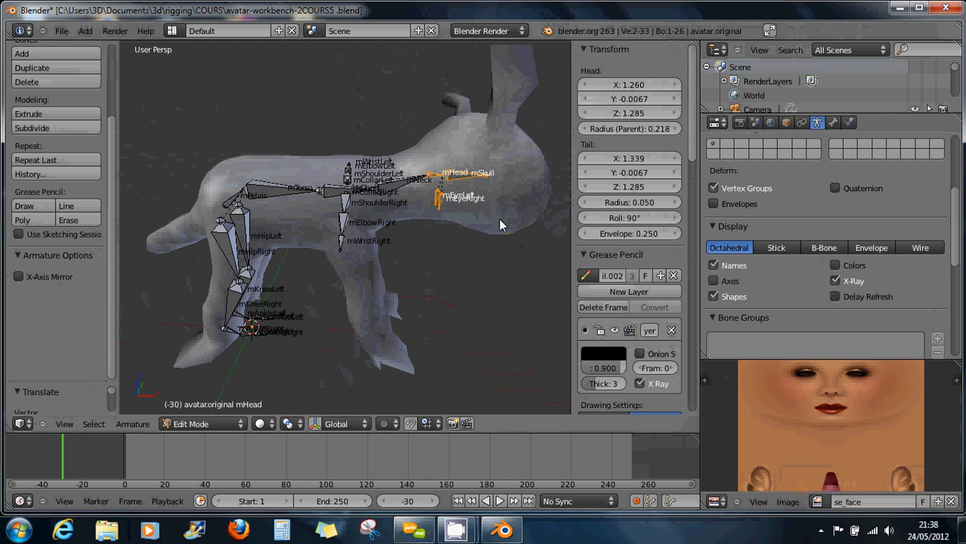
pyautogui.press('g')
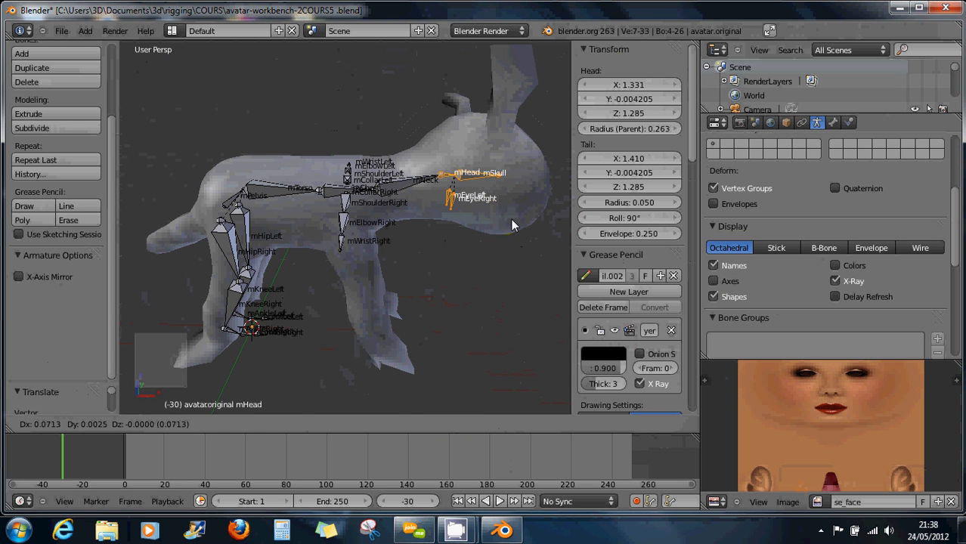
pyautogui.click(511, 219)
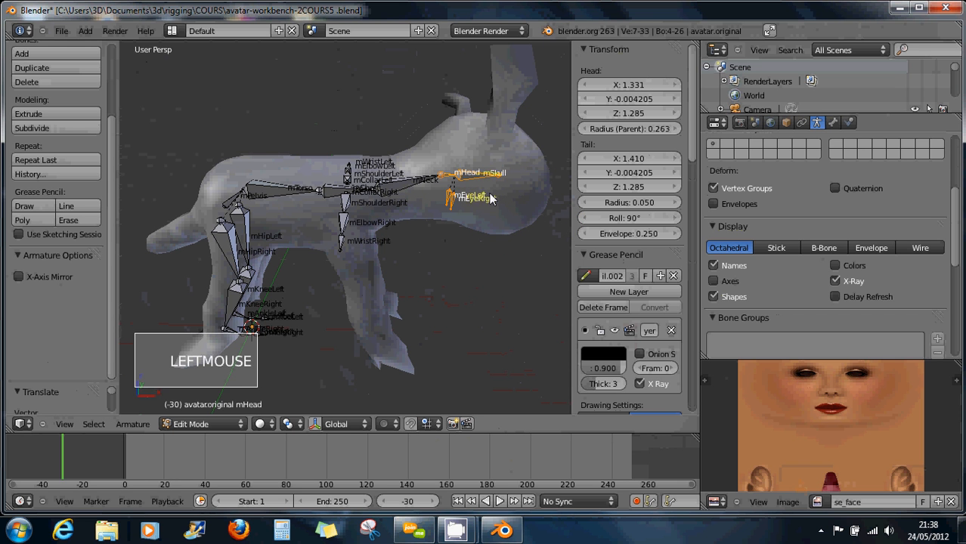
# Place the eye bones at the snout and the neck joint higher up the neck.
pyautogui.keyDown('shift'); pyautogui.rightClick(441, 180); pyautogui.keyUp('shift')
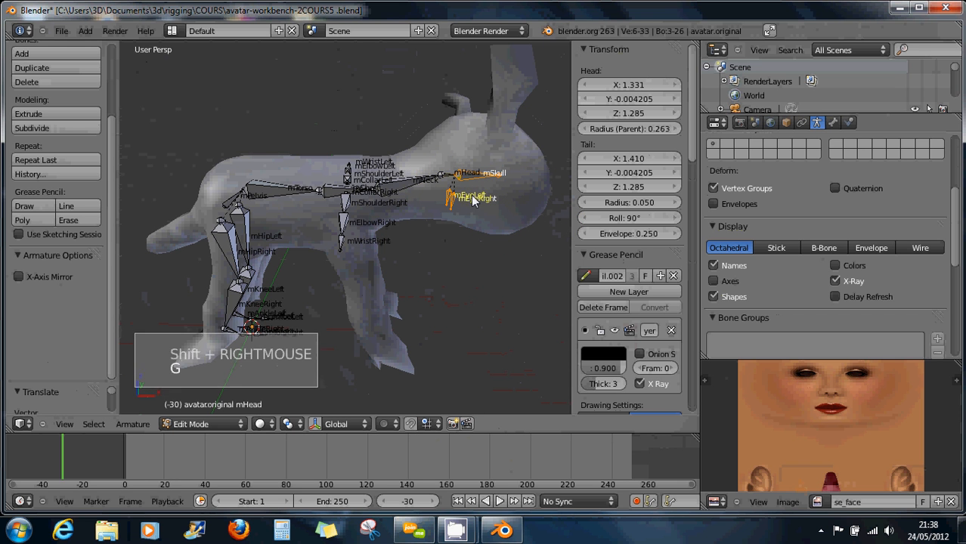
pyautogui.press('g')
pyautogui.click(546, 214)
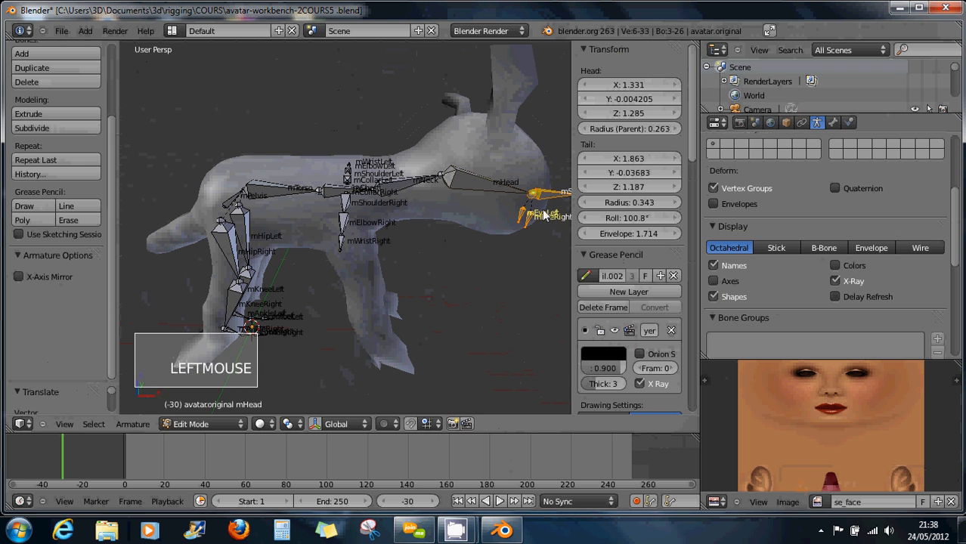
pyautogui.rightClick(445, 180)
pyautogui.press('g')
pyautogui.press('g')
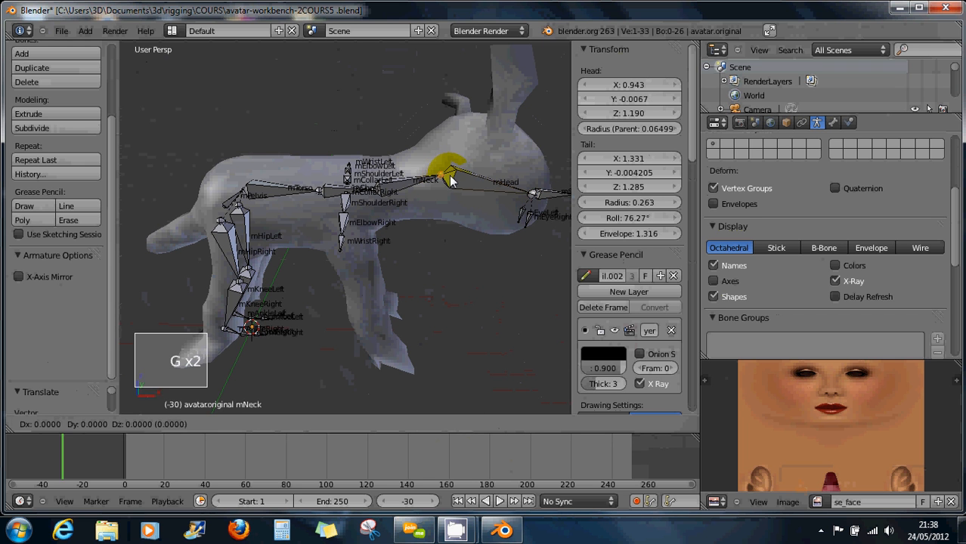
pyautogui.click(463, 165)
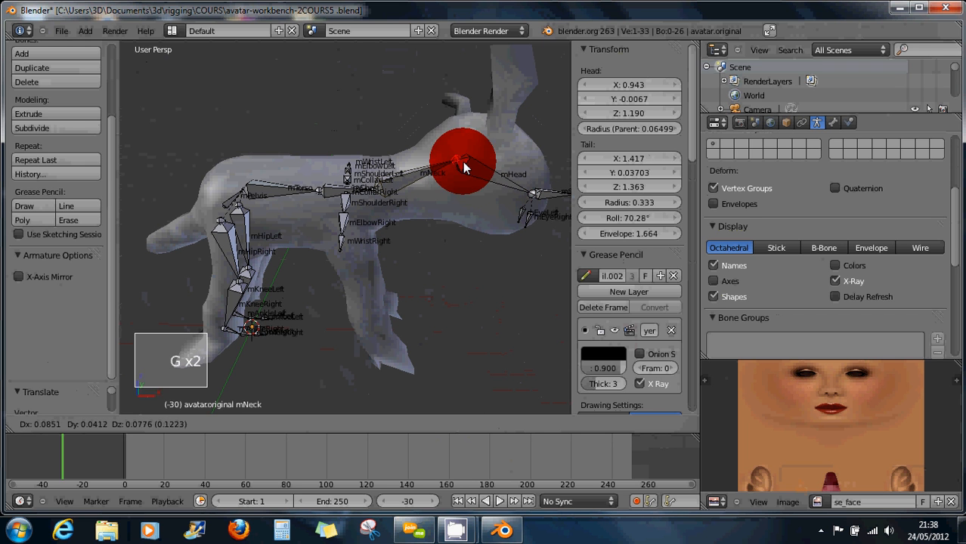
# Set mHead's tip at the snout and select mEyeLeft and mEyeRight.
pyautogui.rightClick(533, 198)
pyautogui.press('g')
pyautogui.press('g')
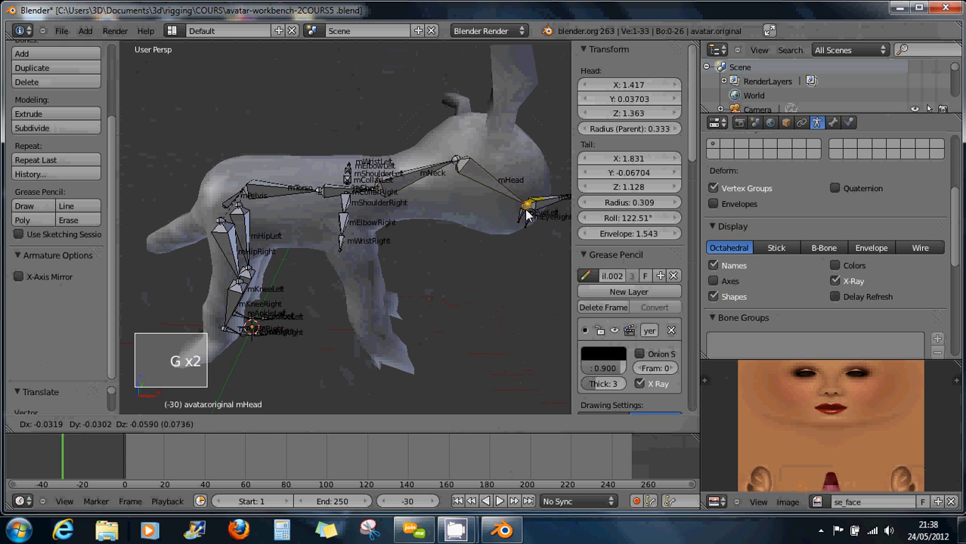
pyautogui.click(520, 222)
pyautogui.rightClick(527, 219)
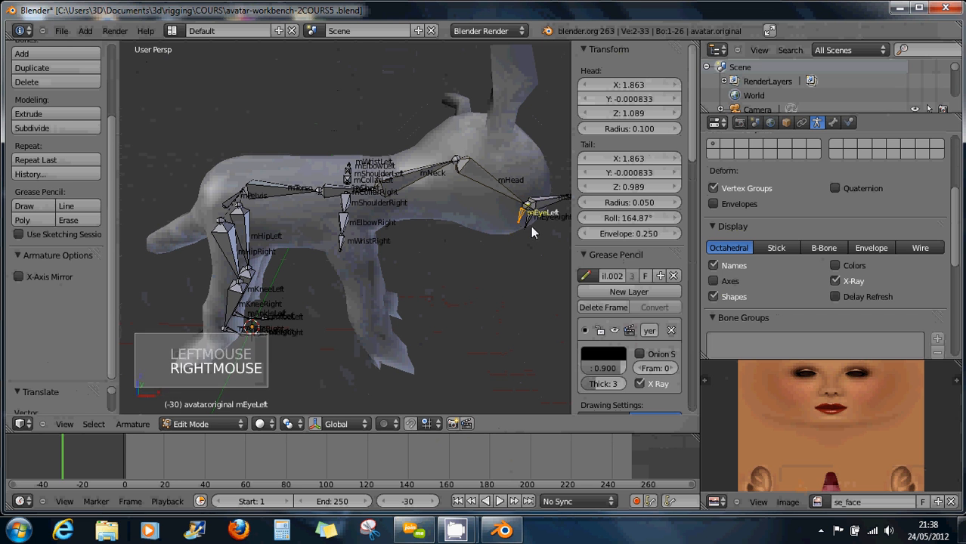
pyautogui.keyDown('shift'); pyautogui.rightClick(530, 228); pyautogui.keyUp('shift')
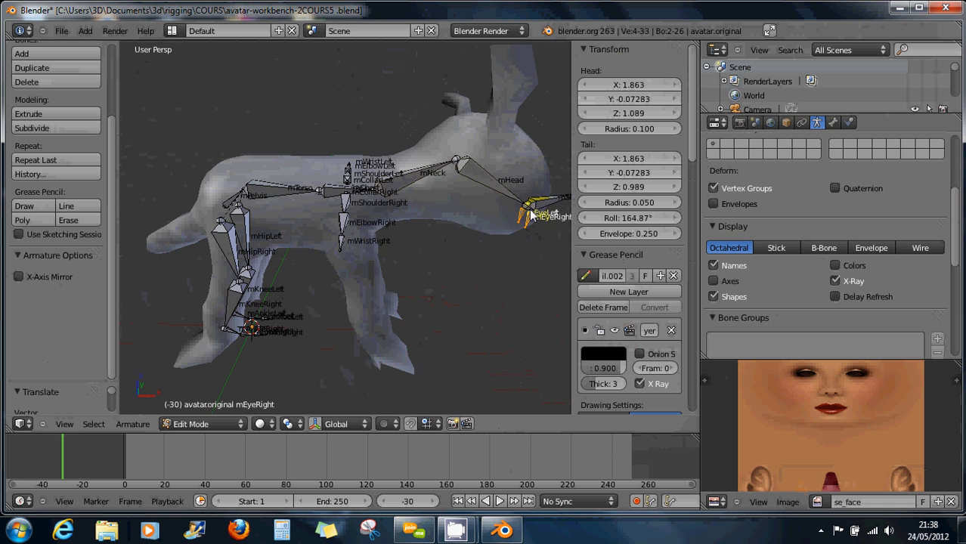
pyautogui.moveTo(532, 215); pyautogui.dragTo(303, 212, button='middle')
# Centre both eye bones on the midline by moving them along Y in top view.
pyautogui.press('KP_3')
pyautogui.keyDown('shift'); pyautogui.moveTo(450, 213); pyautogui.dragTo(419, 179, button='middle'); pyautogui.keyUp('shift')
pyautogui.scroll(2, 431, 189)
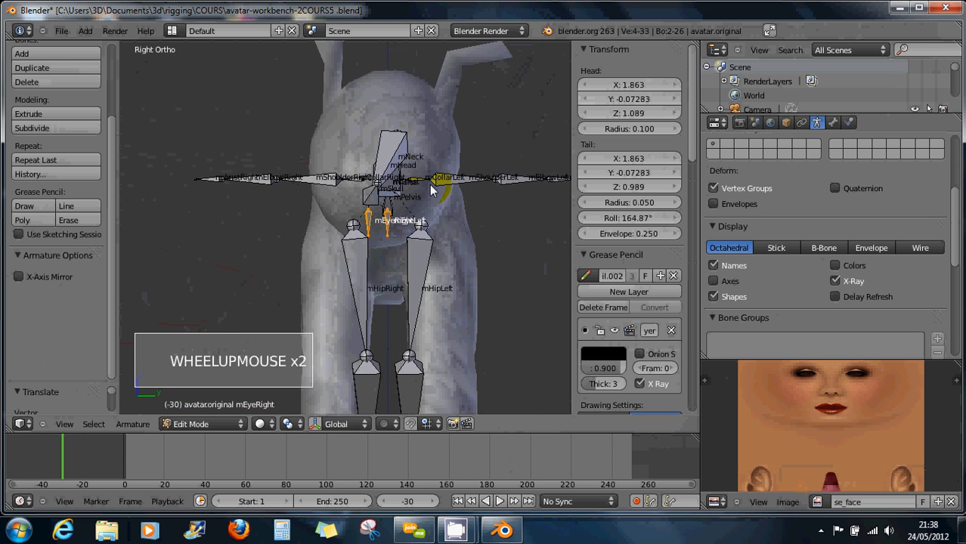
pyautogui.scroll(-1, 414, 202)
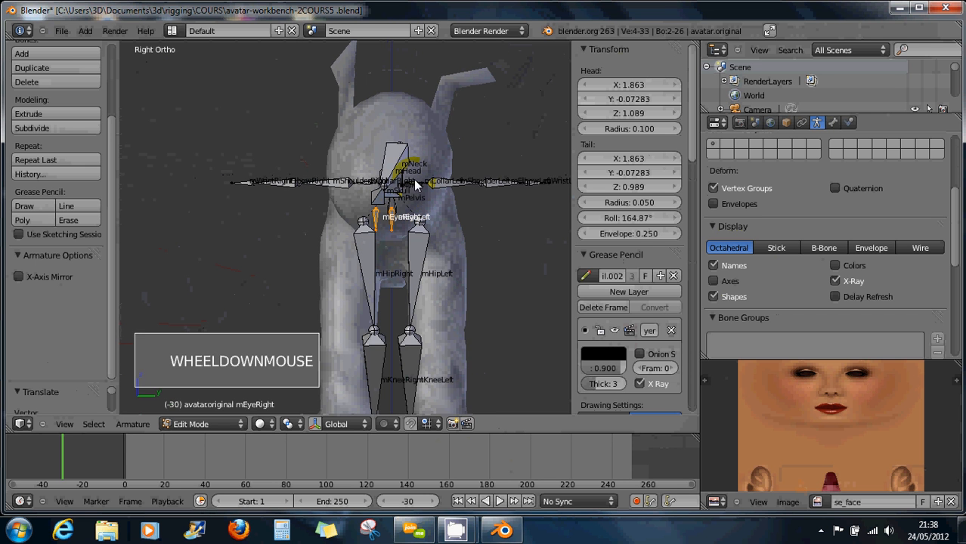
pyautogui.moveTo(405, 171); pyautogui.dragTo(382, 198, button='middle')
pyautogui.press('KP_7')
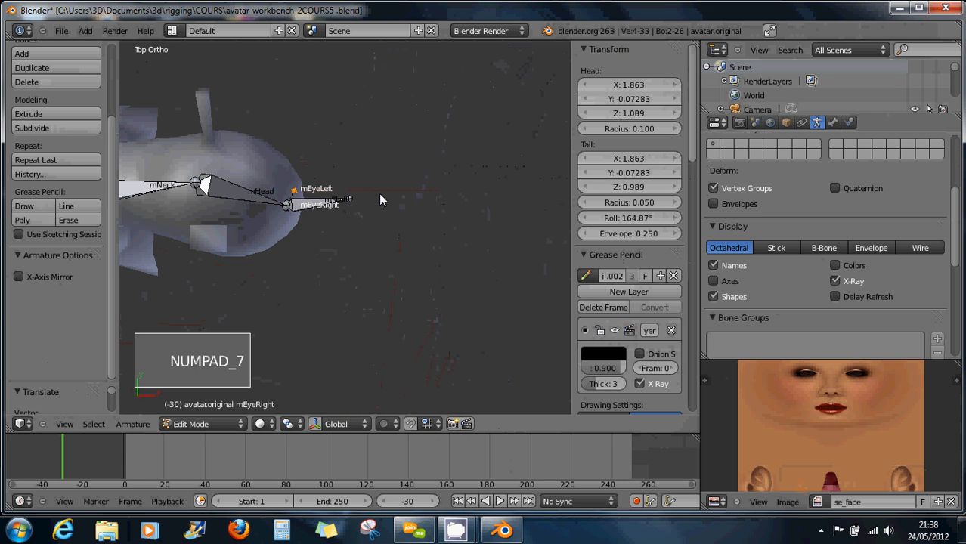
pyautogui.scroll(-1, 365, 210)
pyautogui.keyDown('shift'); pyautogui.moveTo(276, 194); pyautogui.dragTo(408, 210, button='middle'); pyautogui.keyUp('shift')
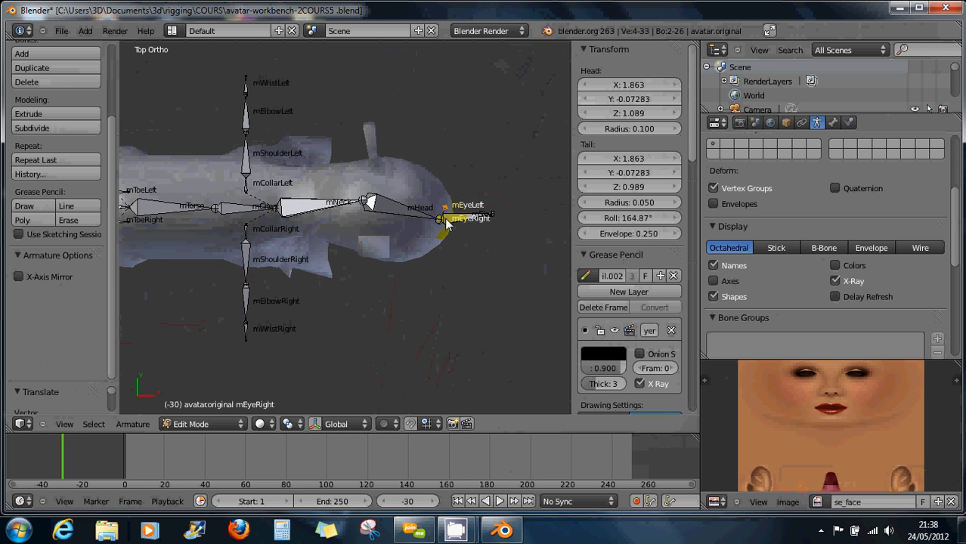
pyautogui.press('b')
pyautogui.moveTo(428, 191); pyautogui.dragTo(504, 266)
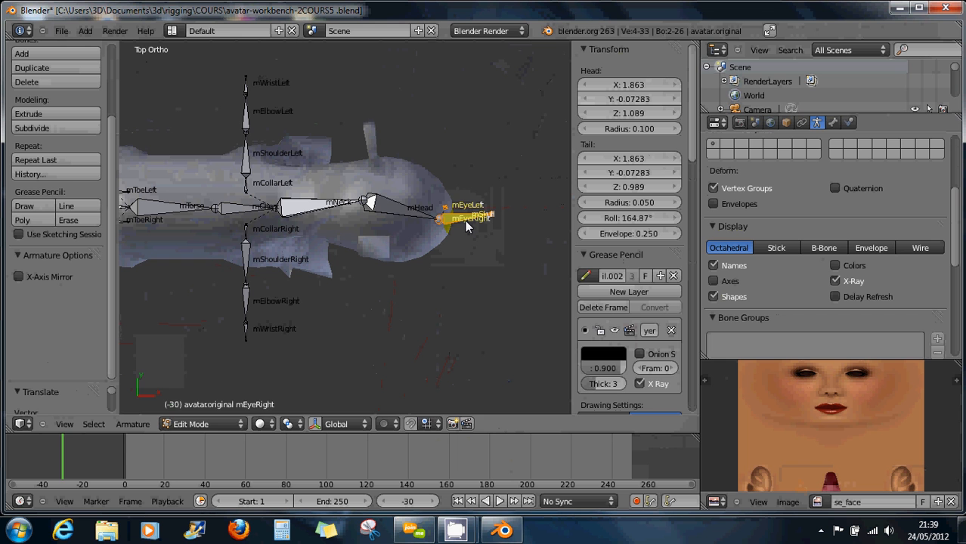
pyautogui.press('g')
pyautogui.press('y')
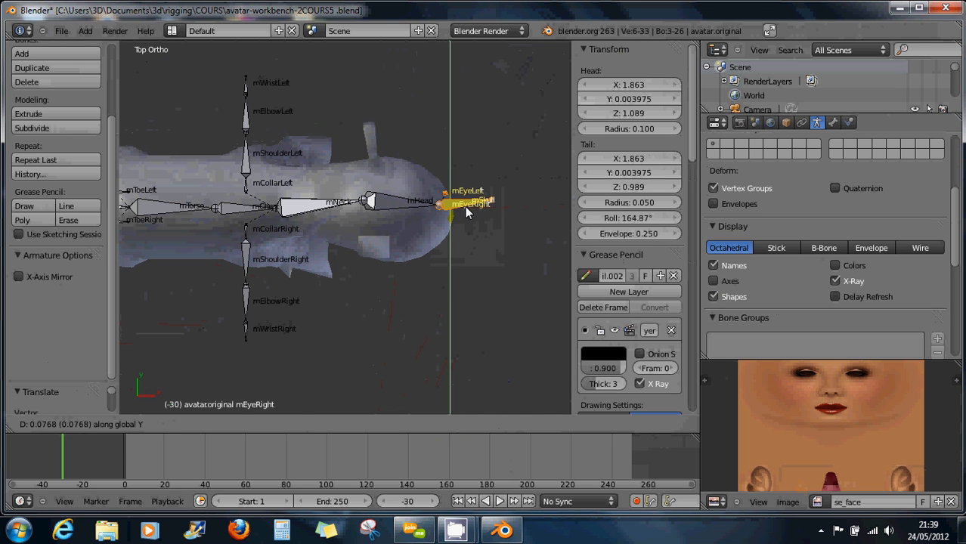
pyautogui.click(367, 200)
# Move the mNeck joint along Y onto the centre line.
pyautogui.rightClick(367, 204)
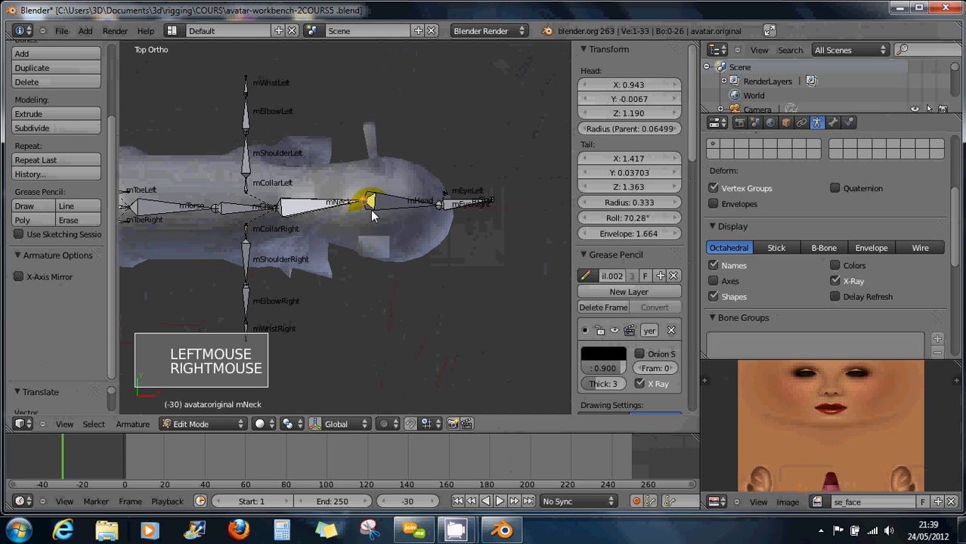
pyautogui.press('g')
pyautogui.press('g')
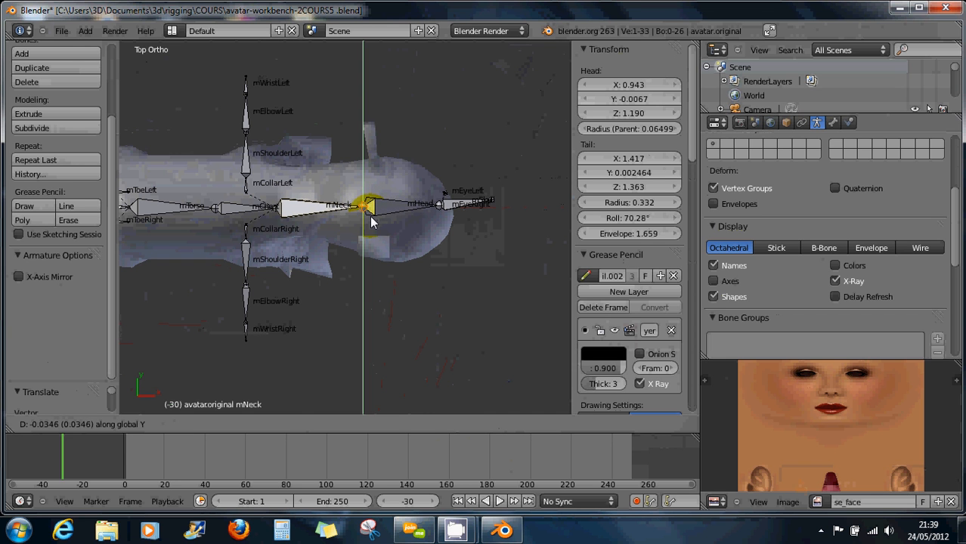
pyautogui.click(369, 216)
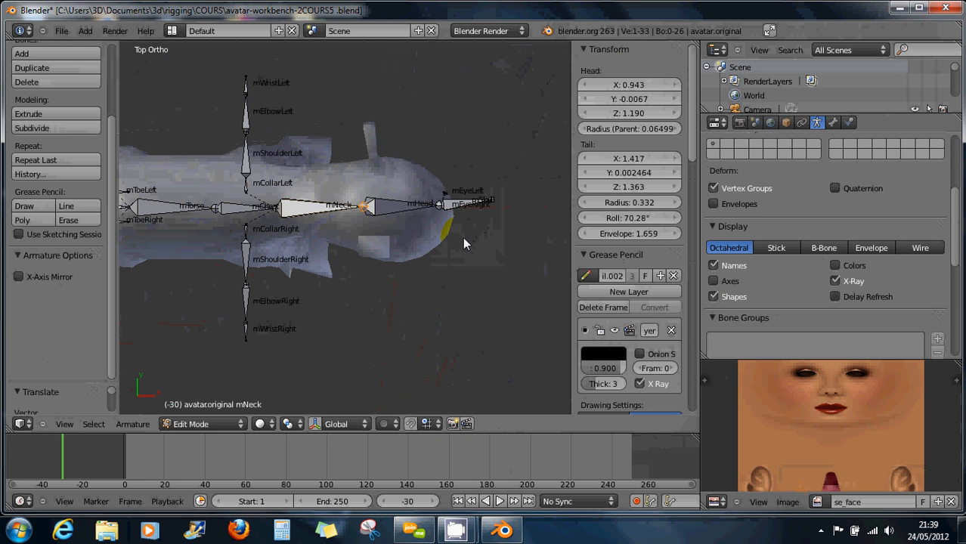
pyautogui.press('KP_3')
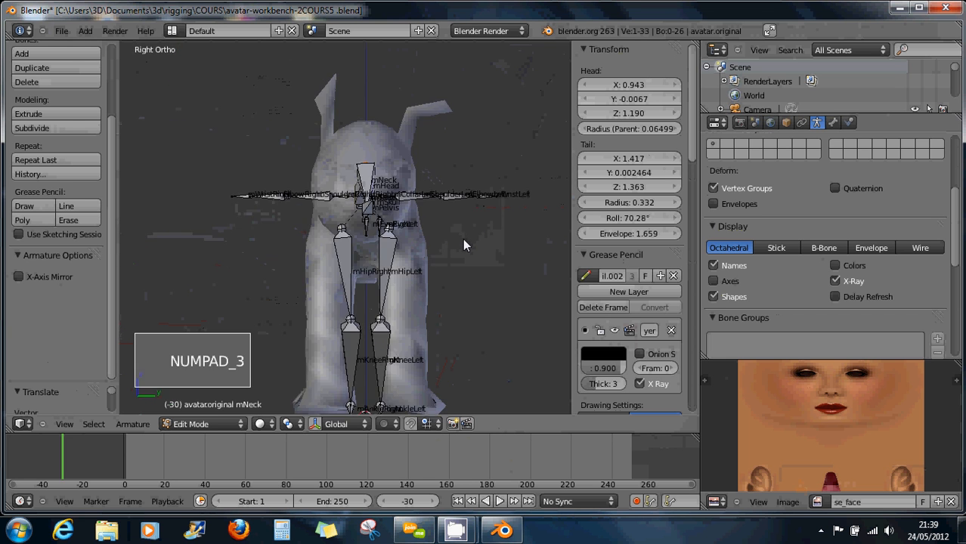
# Pick out both eye bones from the crowded cluster of overlapping pelvis bones.
pyautogui.scroll(1, 384, 223)
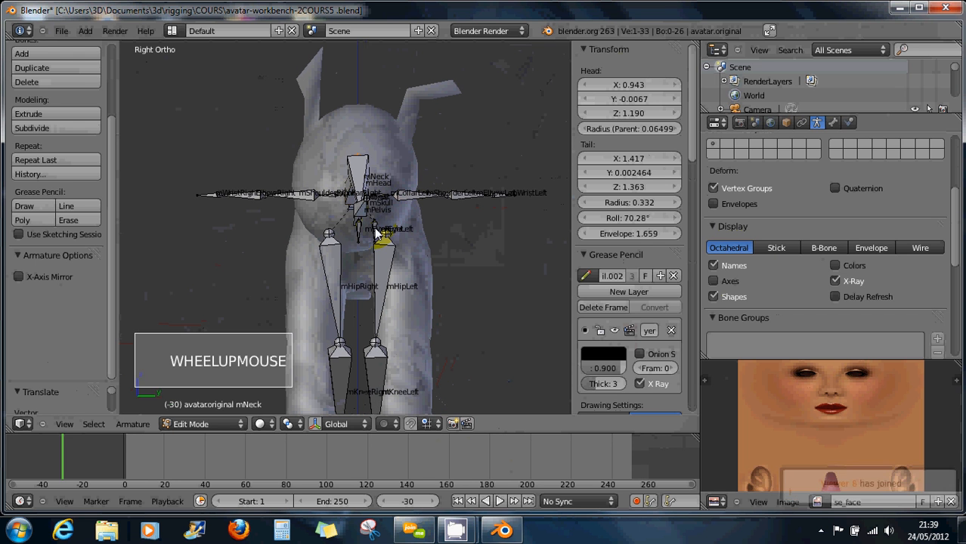
pyautogui.rightClick(380, 230)
pyautogui.keyDown('shift'); pyautogui.rightClick(360, 235); pyautogui.keyUp('shift')
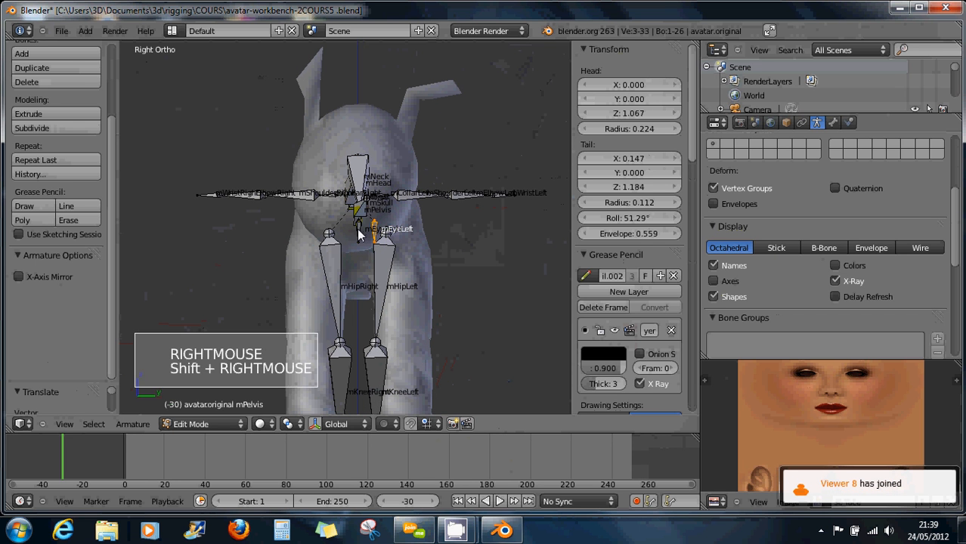
pyautogui.keyDown('shift'); pyautogui.rightClick(359, 235); pyautogui.keyUp('shift')
pyautogui.rightClick(357, 233)
pyautogui.rightClick(356, 232)
pyautogui.rightClick(357, 232)
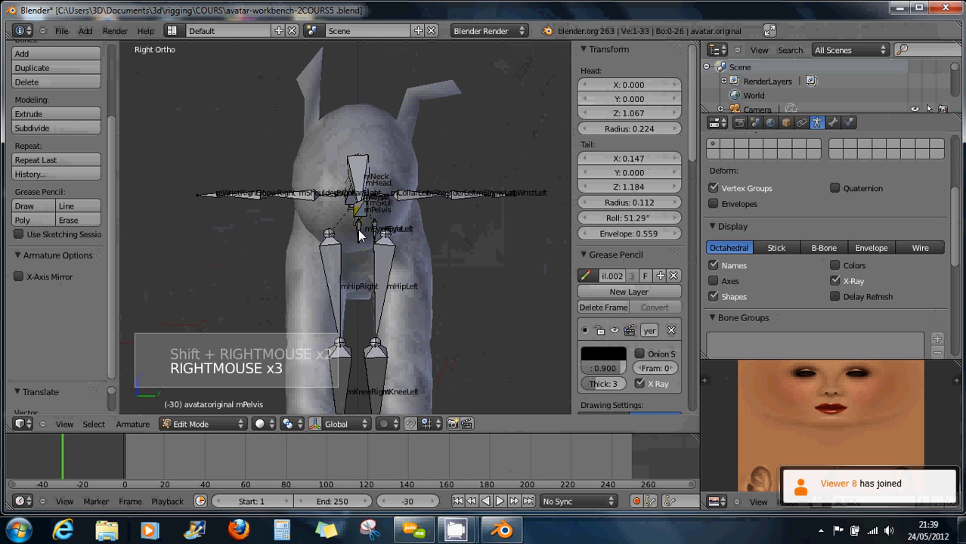
pyautogui.scroll(3, 358, 234)
pyautogui.rightClick(359, 233)
pyautogui.keyDown('shift'); pyautogui.rightClick(386, 234); pyautogui.keyUp('shift')
pyautogui.scroll(-6, 380, 249)
# Raise the eye bones to the top of the creature's head.
pyautogui.press('g')
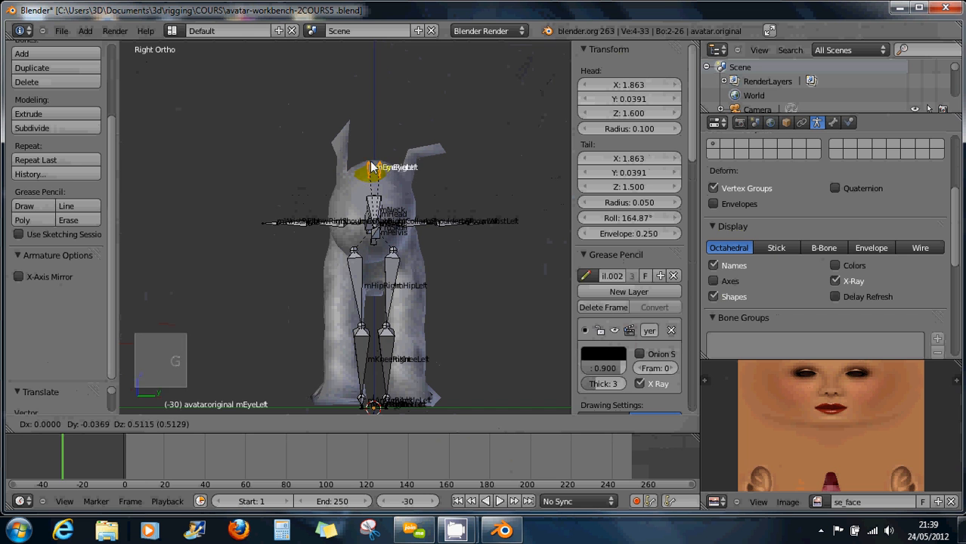
pyautogui.click(371, 167)
pyautogui.moveTo(354, 202); pyautogui.dragTo(566, 171, button='middle')
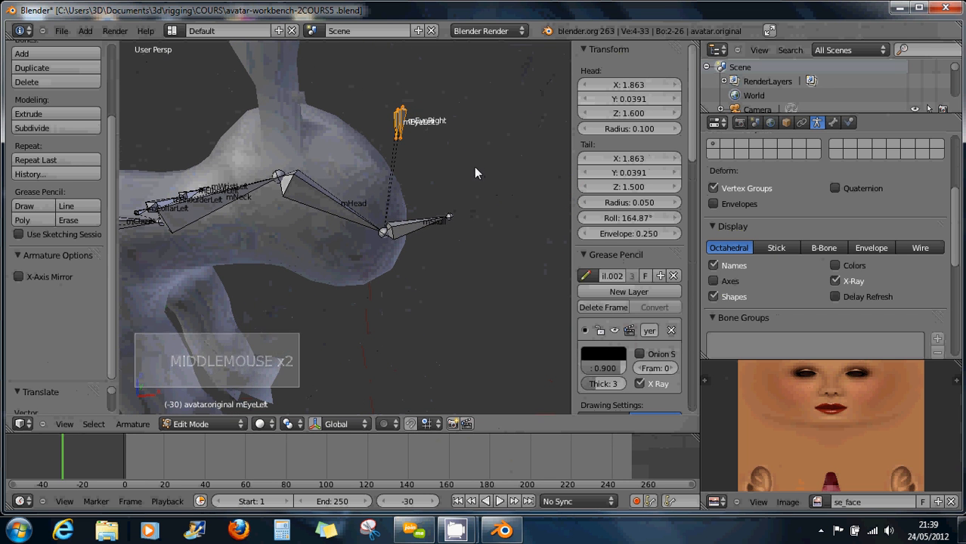
pyautogui.press('g')
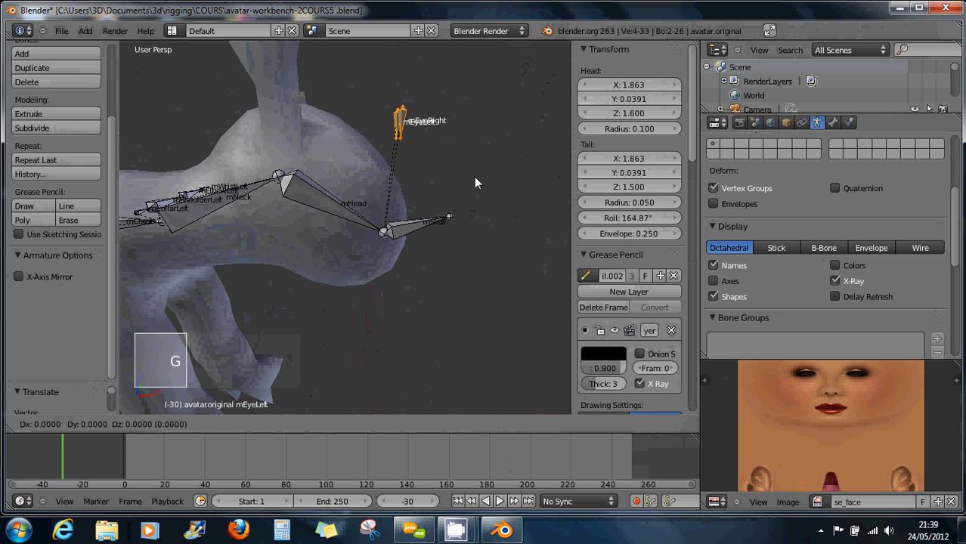
# Confirm the eye bones' raised position and rotate mEyeLeft.
pyautogui.click(365, 173)
pyautogui.moveTo(365, 173); pyautogui.dragTo(309, 177, button='middle')
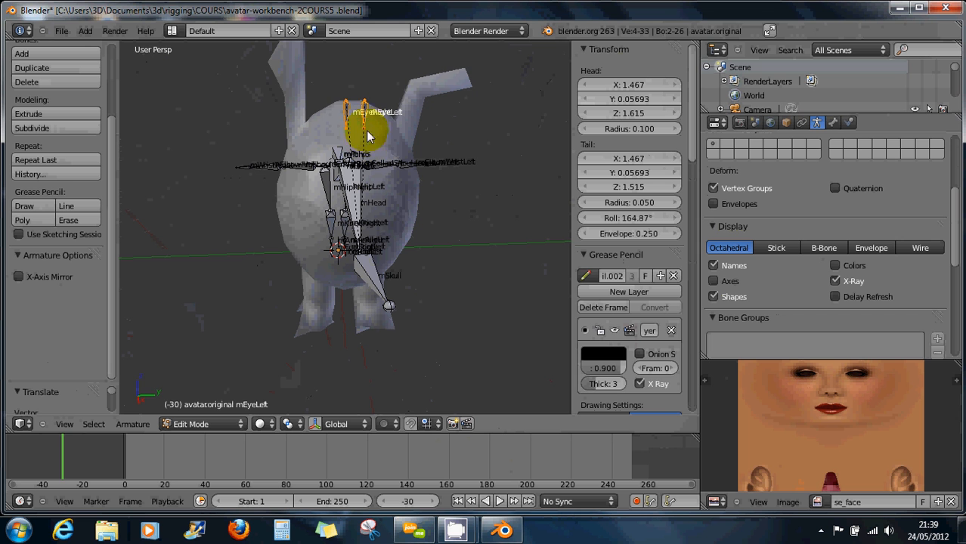
pyautogui.rightClick(390, 155)
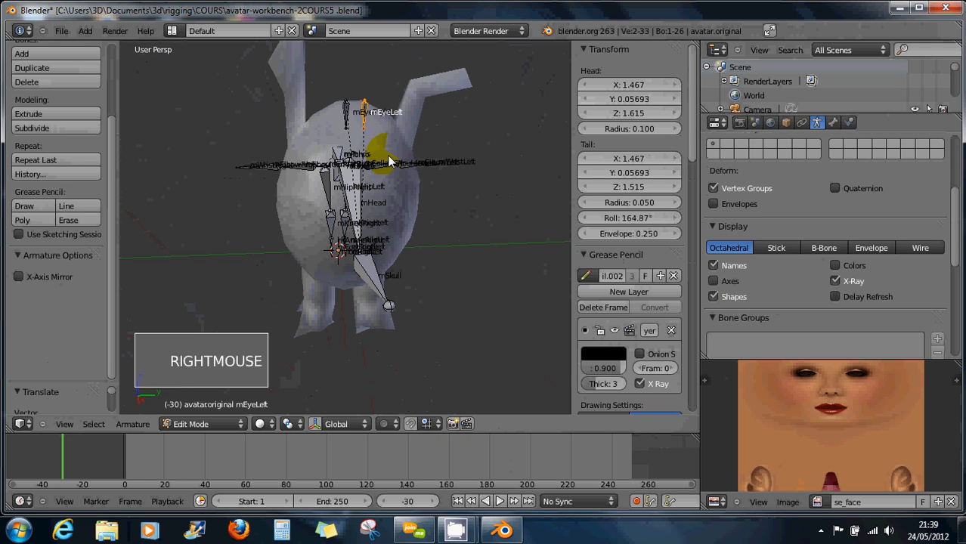
pyautogui.press('r')
pyautogui.press('r')
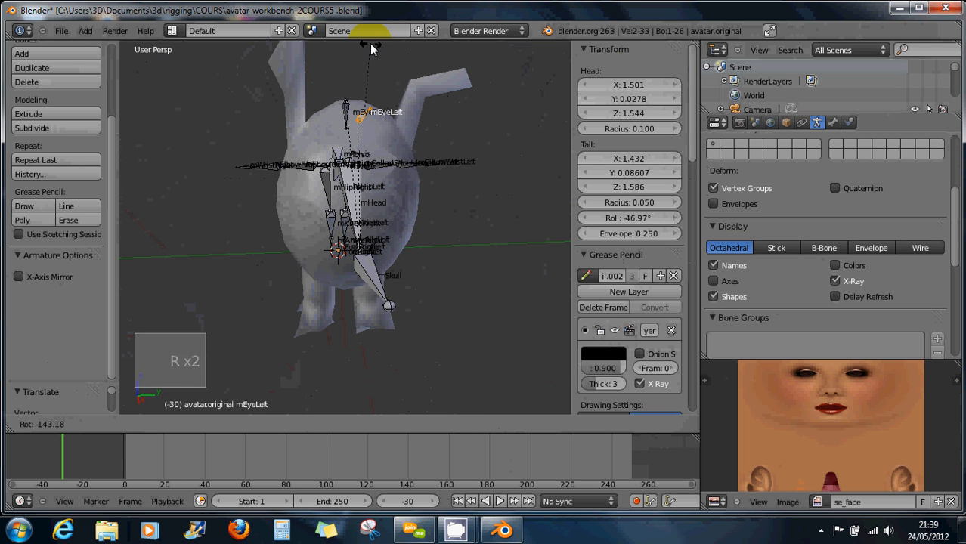
pyautogui.click(367, 43)
# Rotate mEyeRight, move it up into the ear and enlarge it to fit.
pyautogui.rightClick(353, 152)
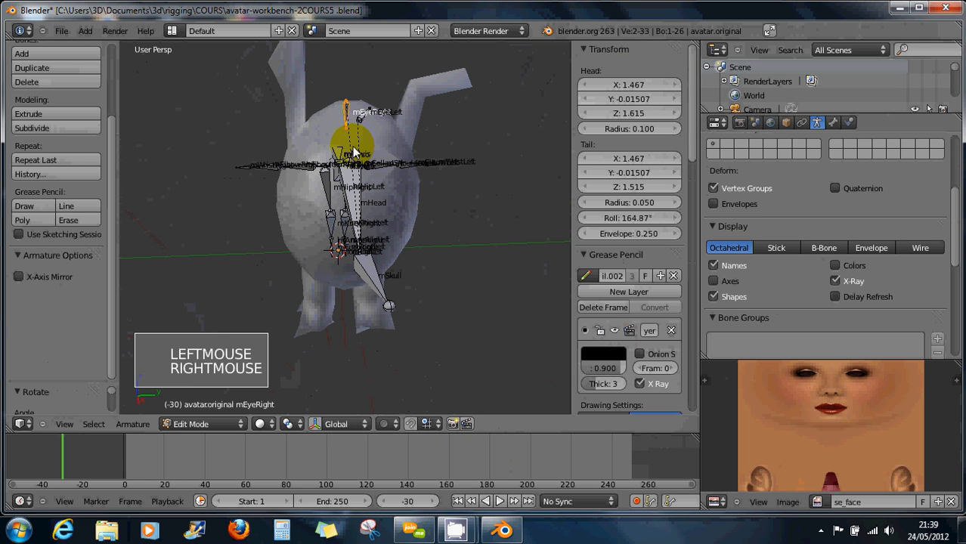
pyautogui.press('r')
pyautogui.press('r')
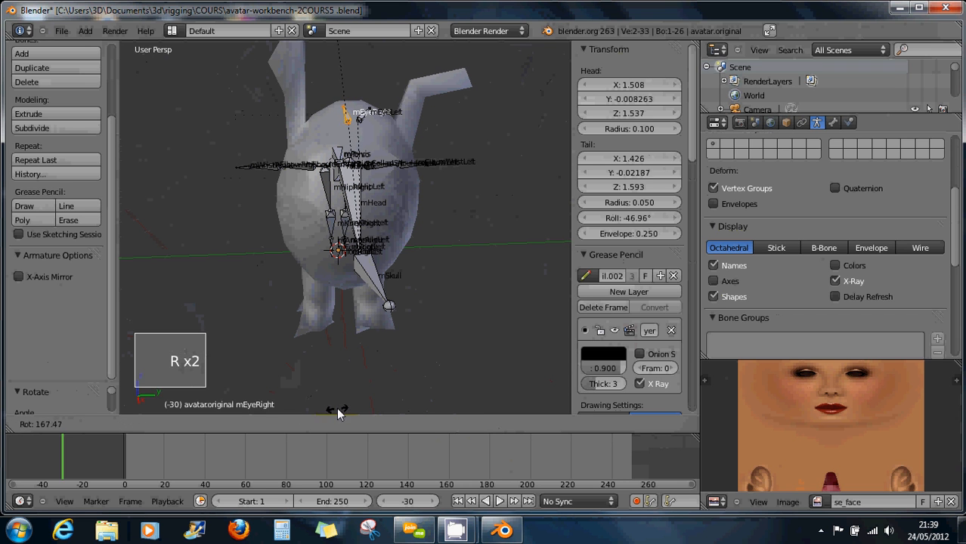
pyautogui.click(338, 412)
pyautogui.press('g')
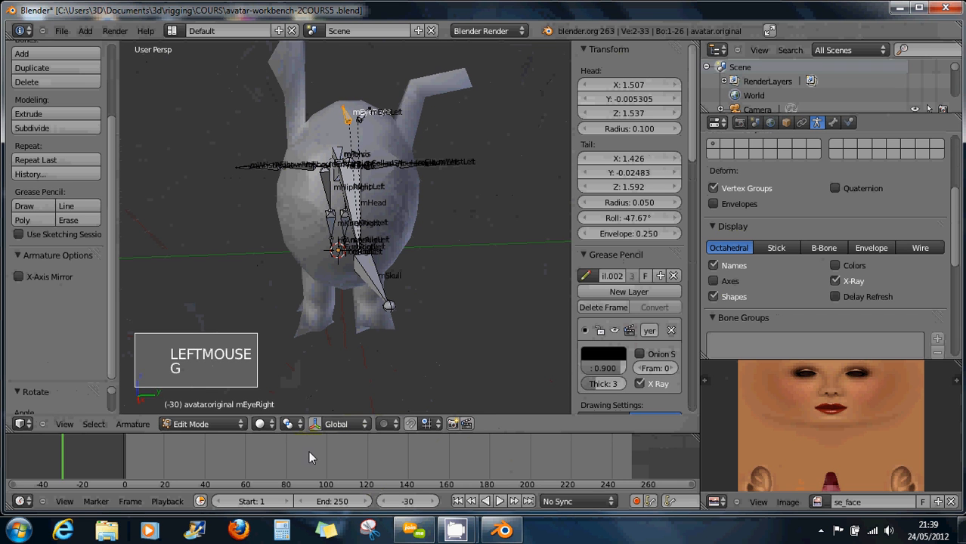
pyautogui.press('g')
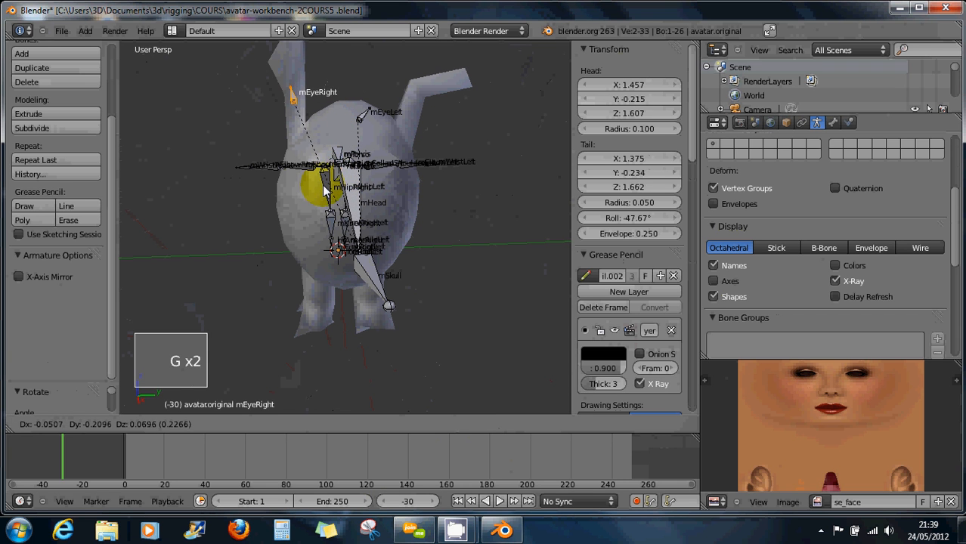
pyautogui.click(386, 204)
pyautogui.press('s')
pyautogui.press('s')
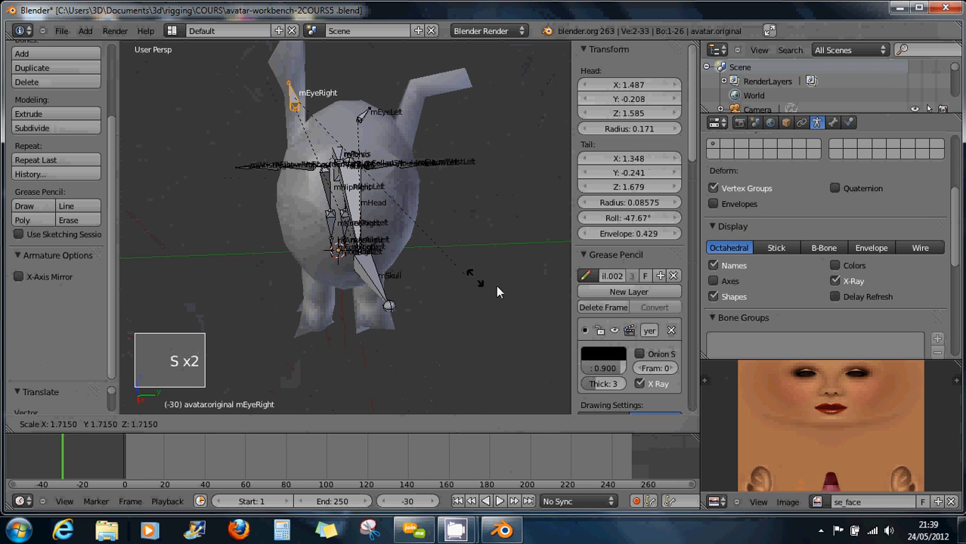
pyautogui.click(518, 329)
pyautogui.press('s')
pyautogui.press('s')
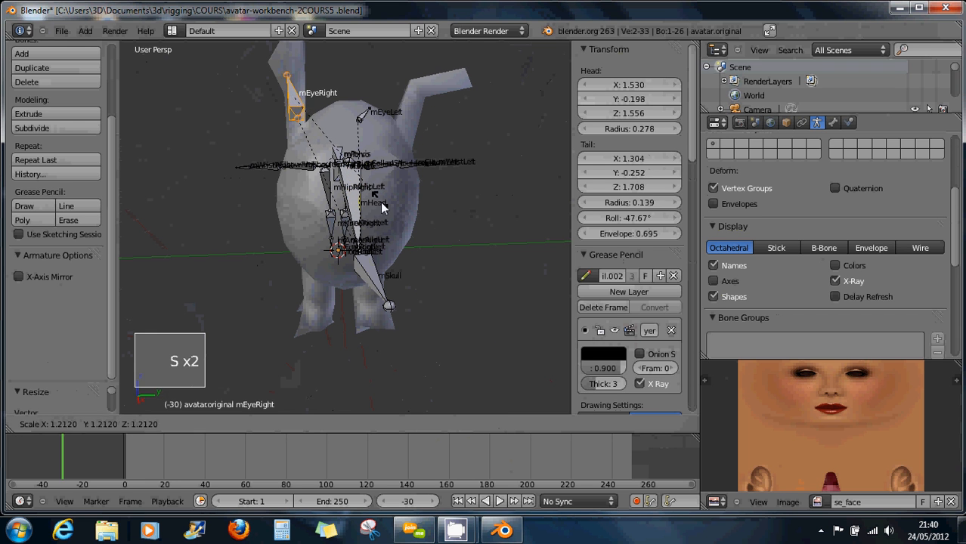
pyautogui.click(401, 223)
# Move mEyeLeft toward the other ear and enlarge it to fill the ear.
pyautogui.rightClick(366, 117)
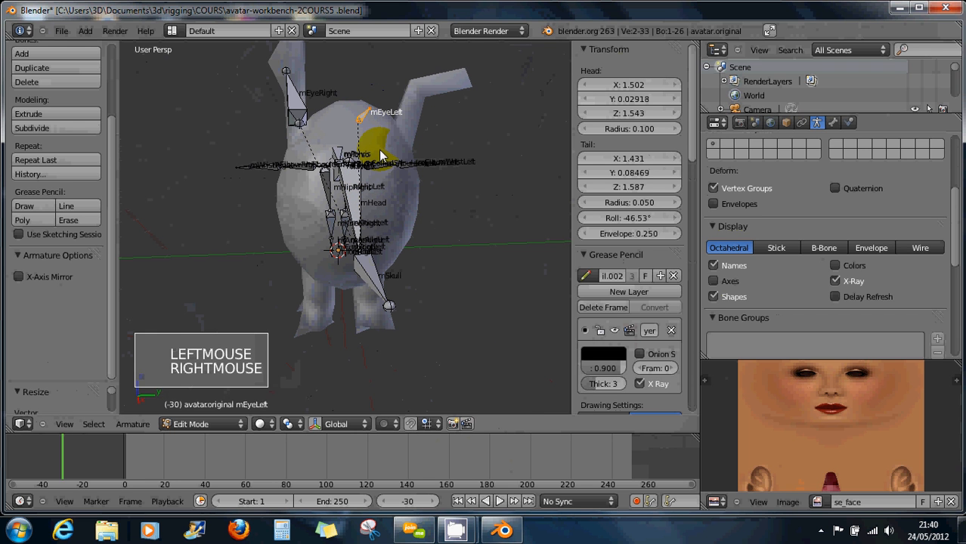
pyautogui.press('g')
pyautogui.press('g')
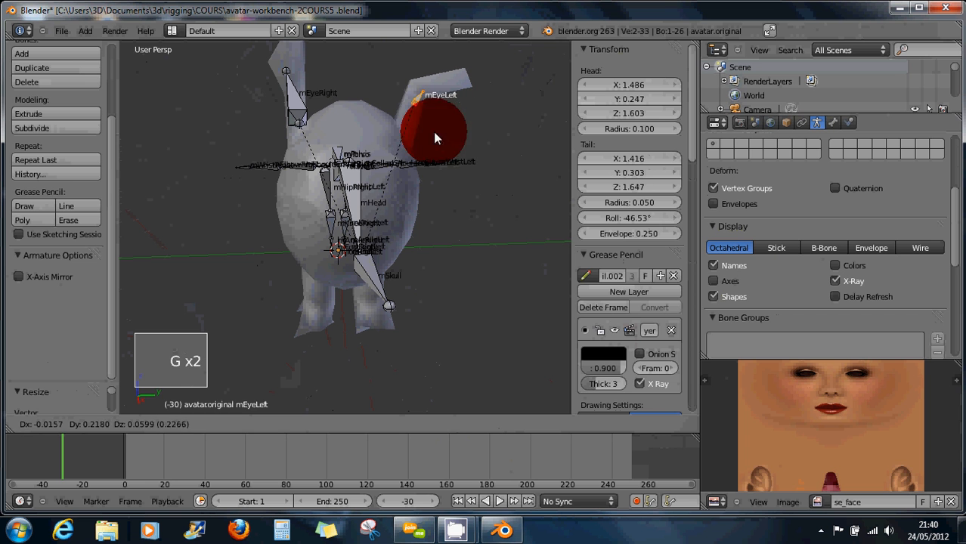
pyautogui.click(435, 138)
pyautogui.press('s')
pyautogui.press('s')
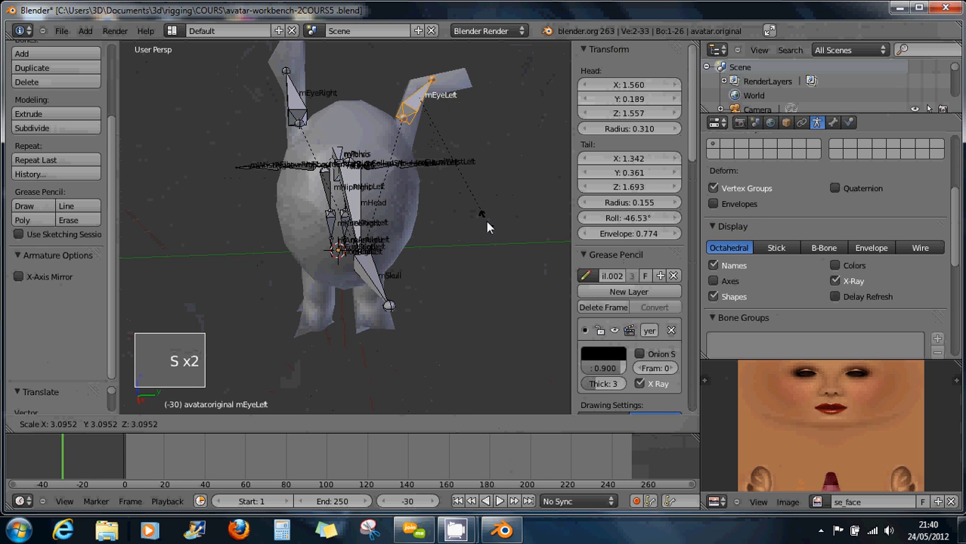
pyautogui.click(472, 206)
# Rotate mEyeLeft about the global Y axis, then adjust its rotation slightly.
pyautogui.moveTo(418, 144); pyautogui.dragTo(408, 190, button='middle')
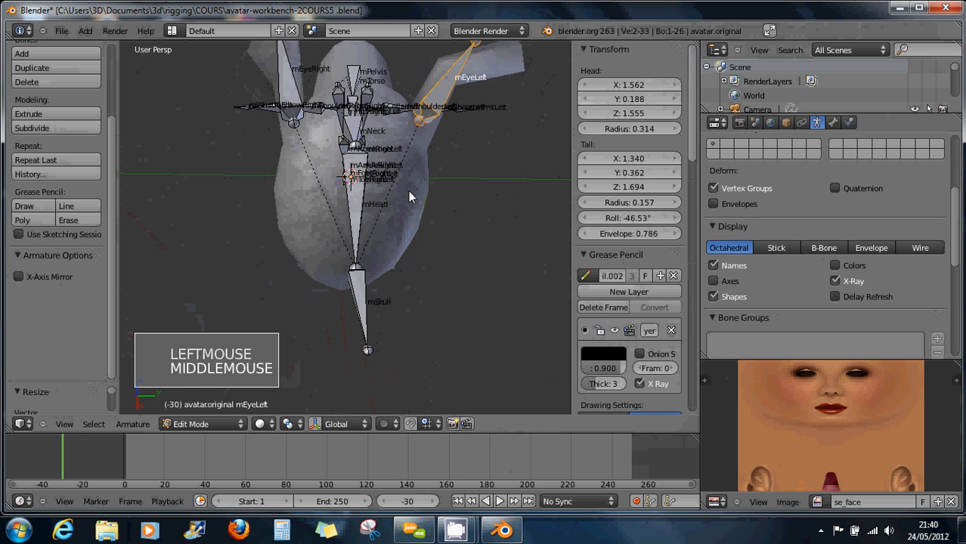
pyautogui.scroll(-4, 409, 196)
pyautogui.moveTo(392, 148); pyautogui.dragTo(313, 117, button='middle')
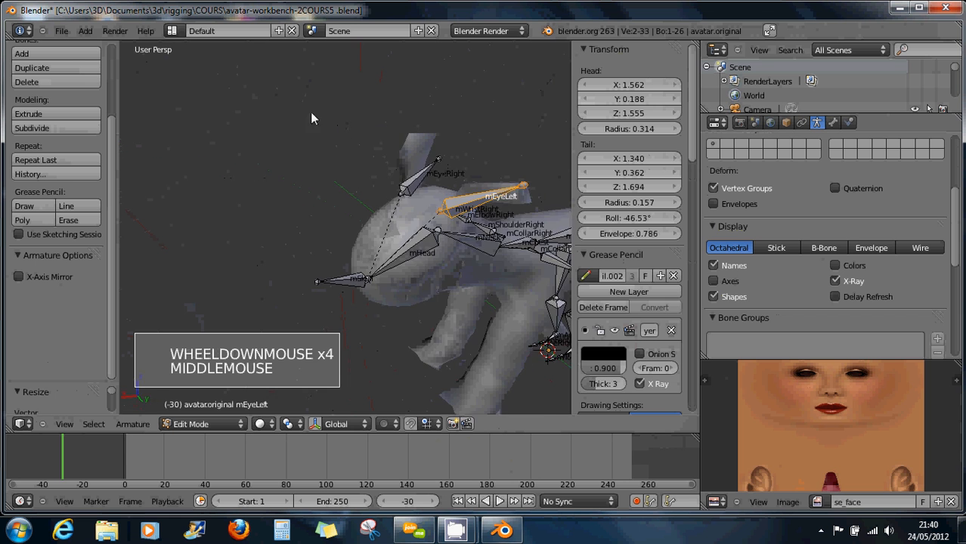
pyautogui.moveTo(458, 163); pyautogui.dragTo(412, 176, button='middle')
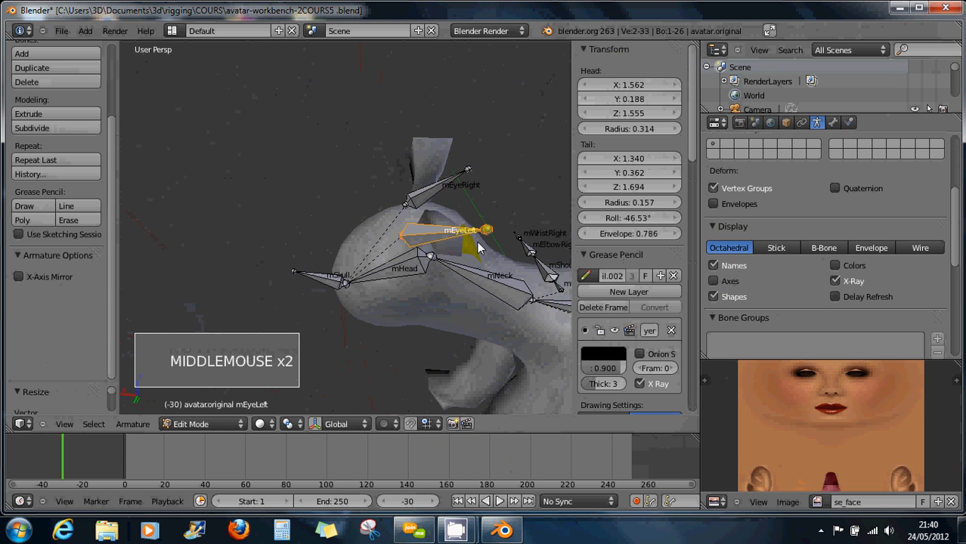
pyautogui.press('r')
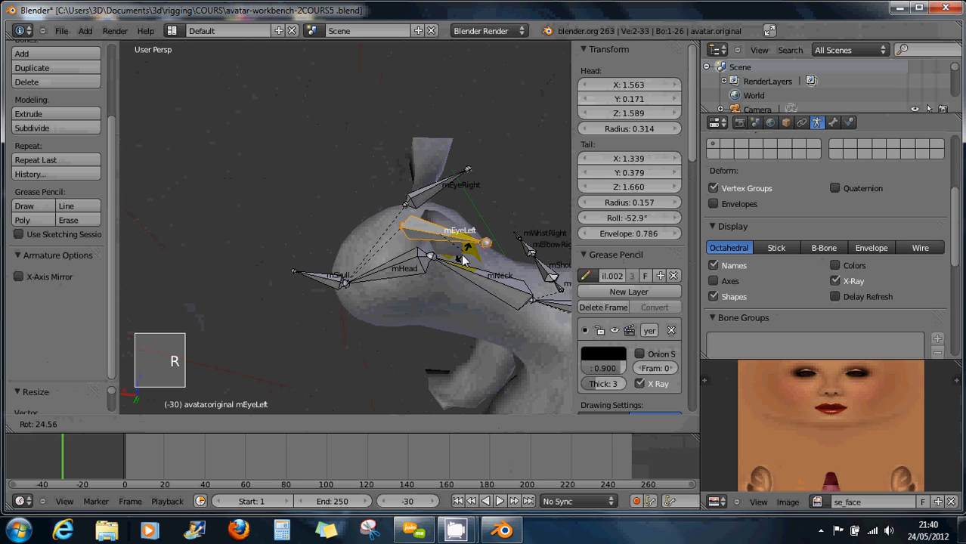
pyautogui.press('z')
pyautogui.press('y')
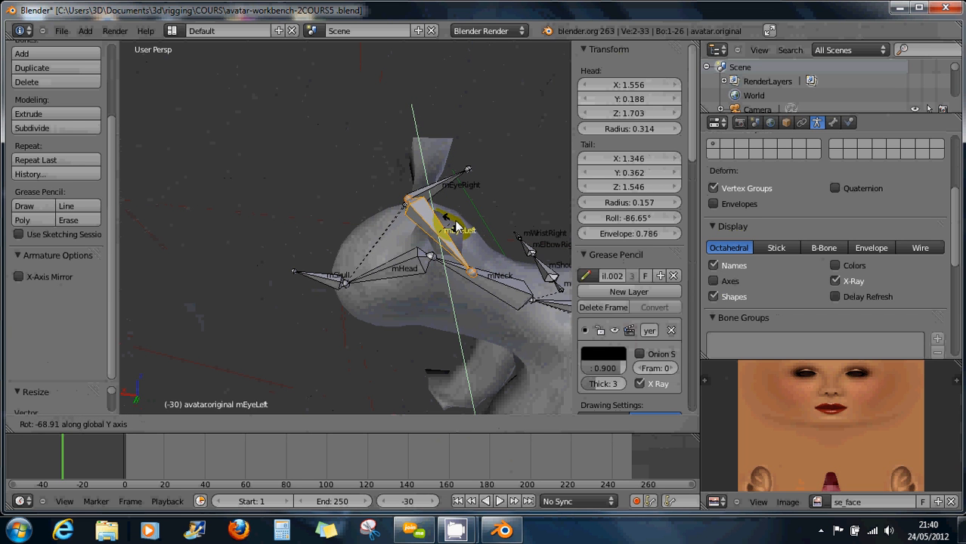
pyautogui.click(386, 193)
pyautogui.moveTo(386, 194); pyautogui.dragTo(40, 257, button='middle')
pyautogui.press('r')
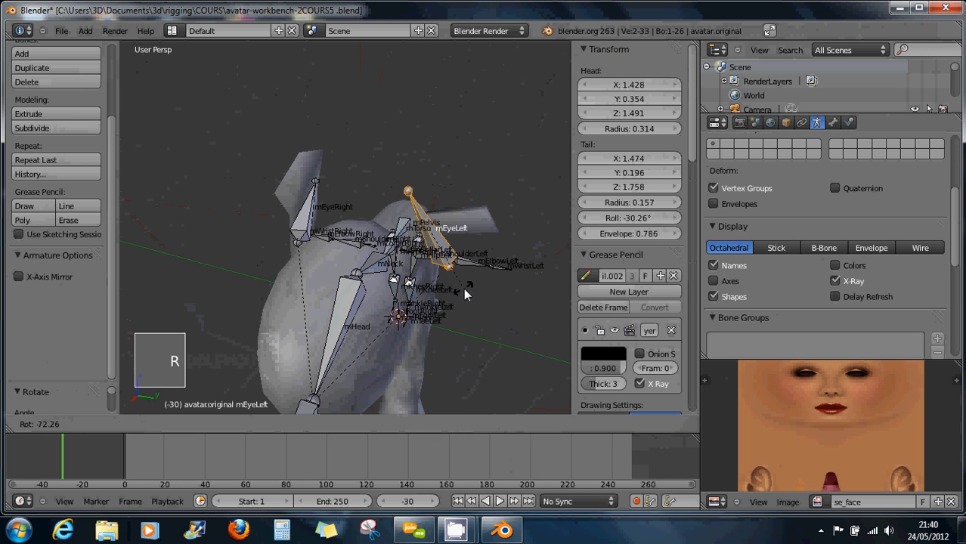
pyautogui.click(412, 268)
pyautogui.moveTo(413, 269); pyautogui.dragTo(36, 278, button='middle')
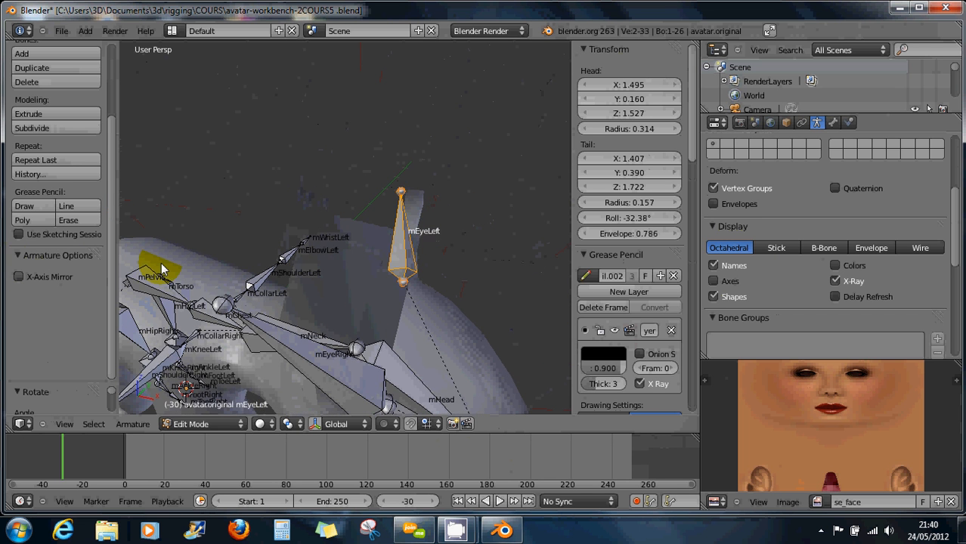
pyautogui.moveTo(201, 268); pyautogui.dragTo(244, 270, button='middle')
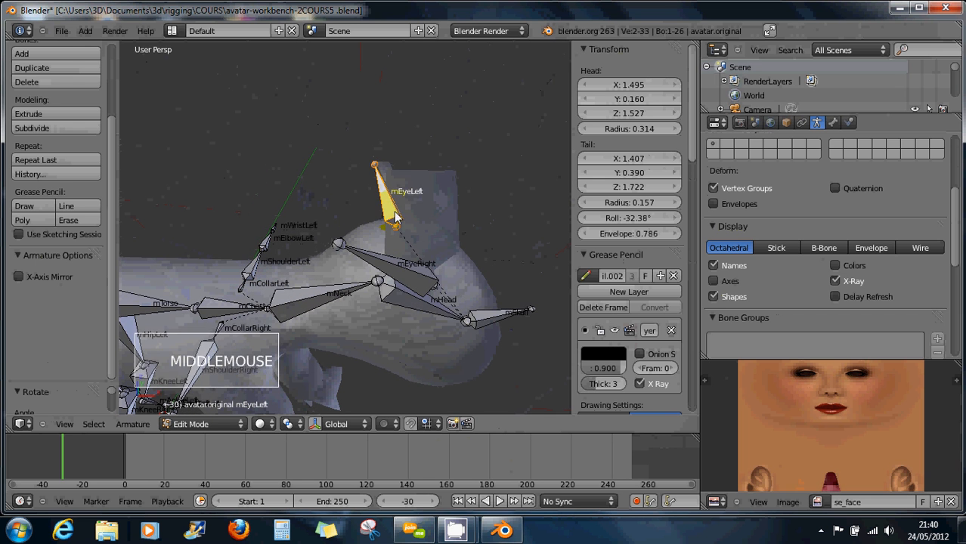
# Nudge mEyeLeft's tip and base joints to seat the bone inside the ear.
pyautogui.rightClick(378, 163)
pyautogui.press('g')
pyautogui.press('g')
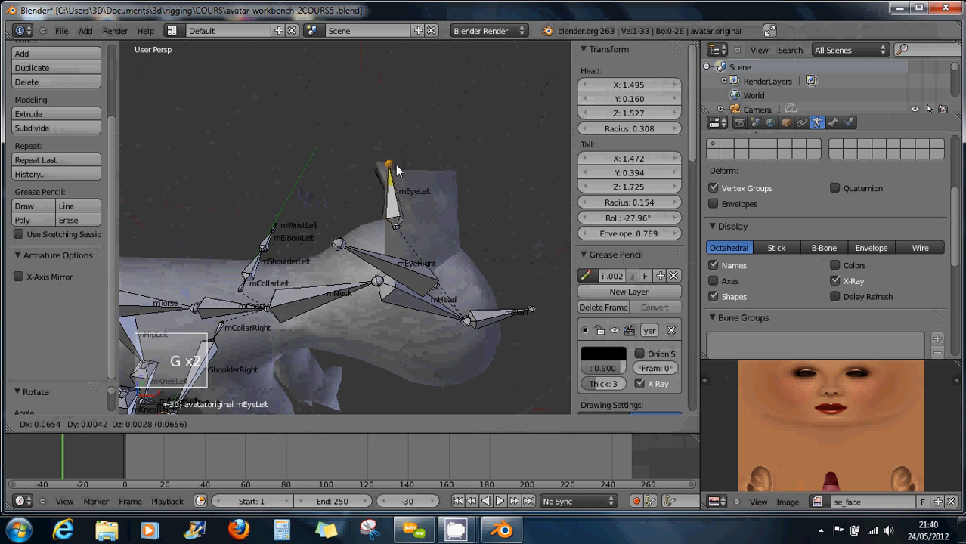
pyautogui.click(389, 163)
pyautogui.moveTo(470, 214); pyautogui.dragTo(345, 249, button='middle')
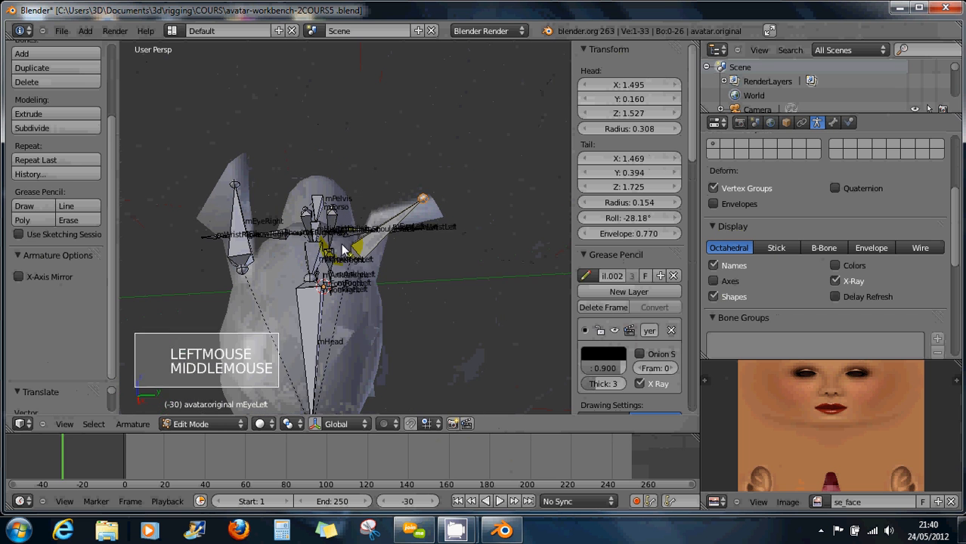
pyautogui.rightClick(347, 251)
pyautogui.press('g')
pyautogui.press('g')
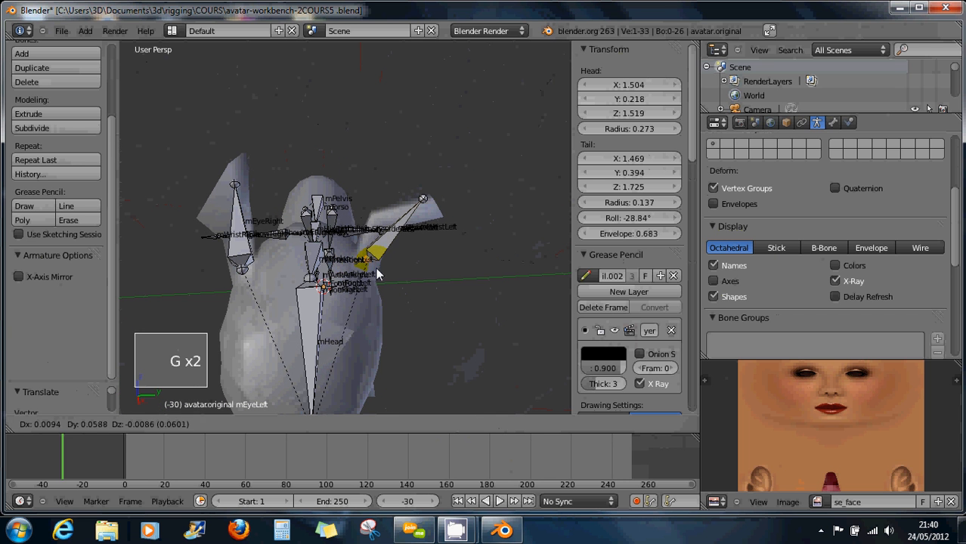
pyautogui.click(365, 265)
pyautogui.moveTo(366, 265); pyautogui.dragTo(367, 268, button='middle')
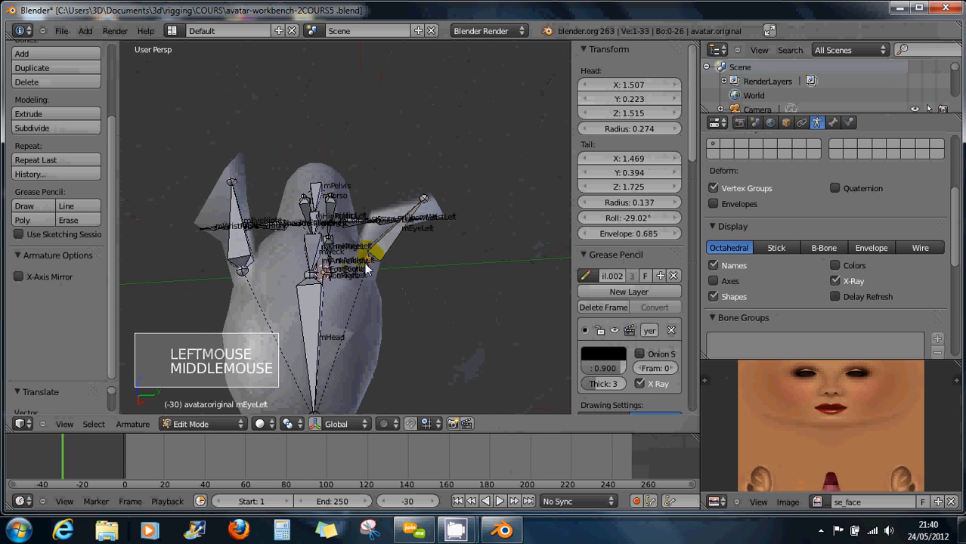
pyautogui.press('KP_7')
pyautogui.rightClick(384, 182)
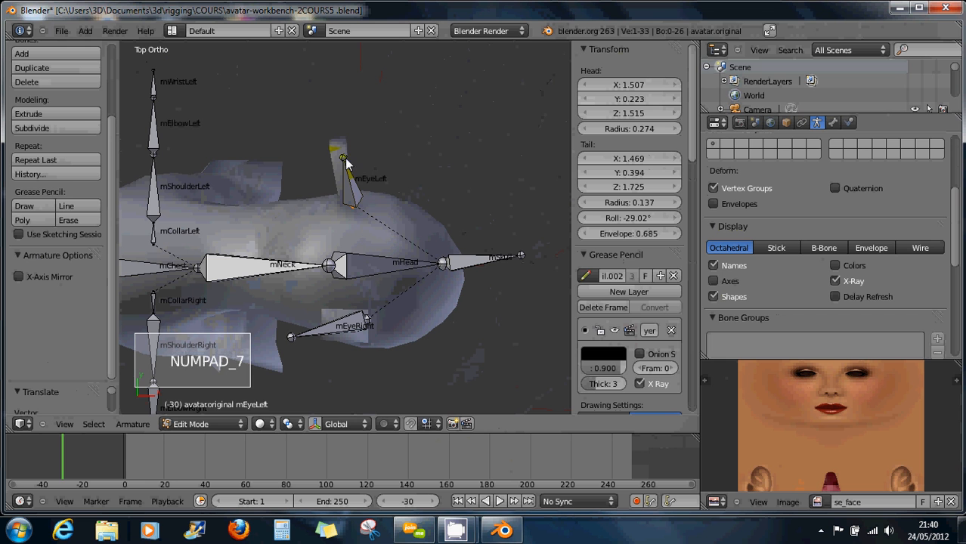
# Nudge mEyeLeft's tip joint and shift mEyeRight's joint slightly in the top view.
pyautogui.press('g')
pyautogui.press('g')
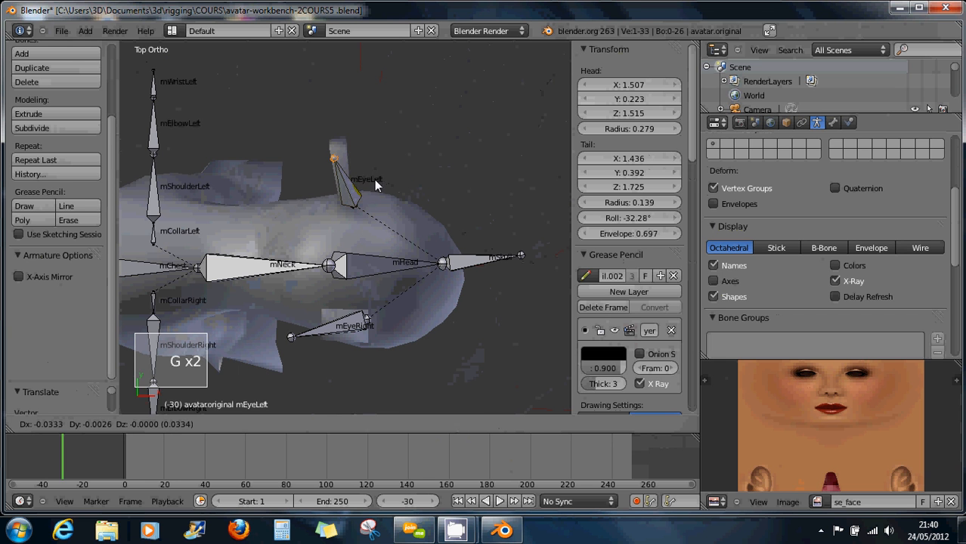
pyautogui.click(376, 181)
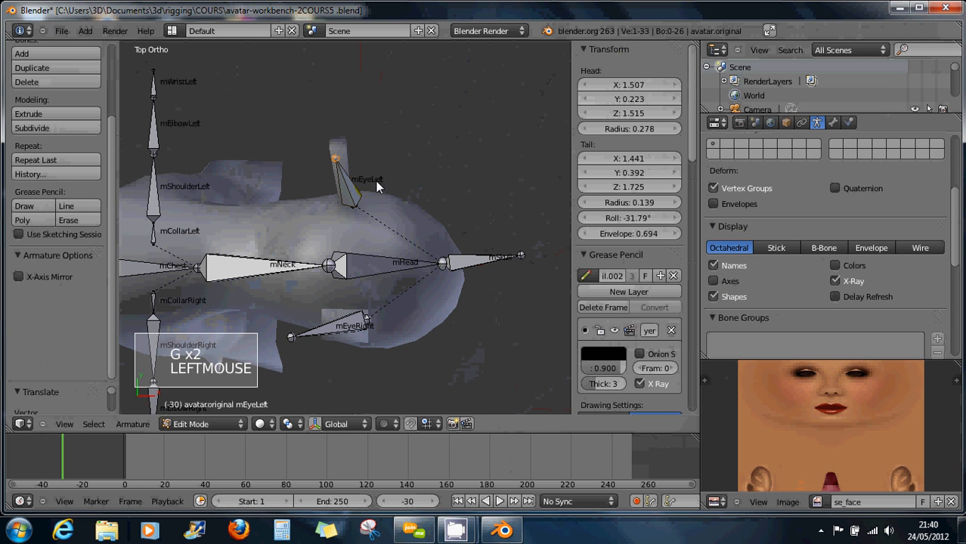
pyautogui.rightClick(369, 321)
pyautogui.press('g')
pyautogui.press('g')
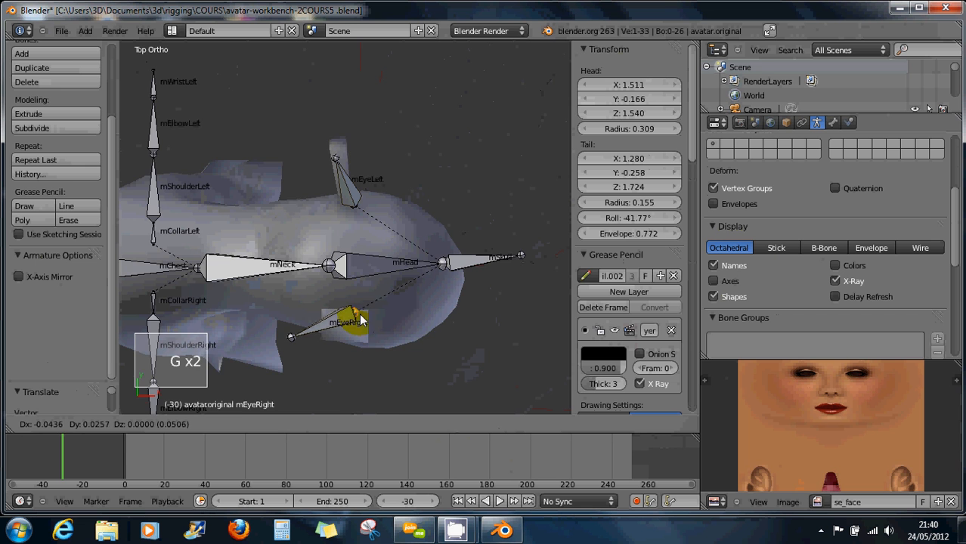
pyautogui.click(362, 321)
# From the side view, raise mEyeRight's joint and move its tip into the ear tip.
pyautogui.moveTo(361, 322); pyautogui.dragTo(324, 269, button='middle')
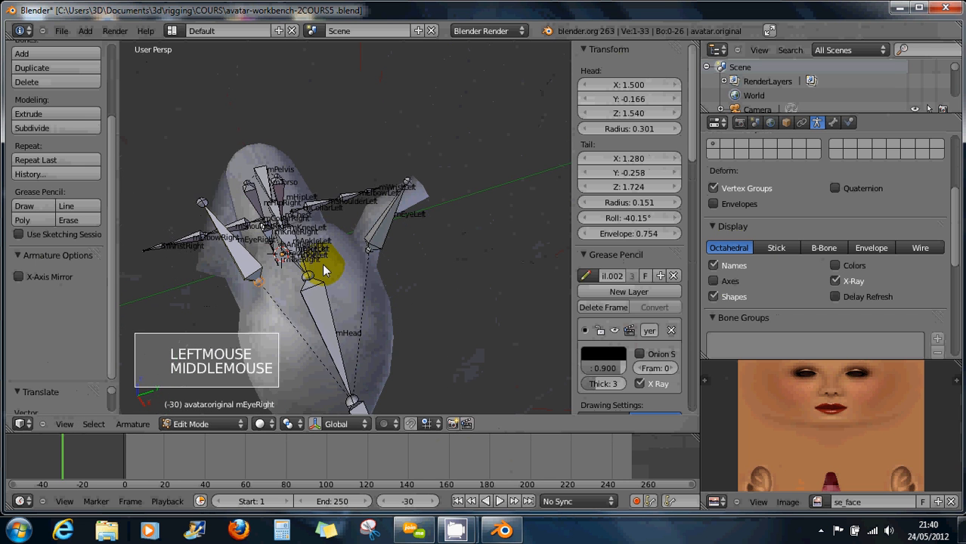
pyautogui.press('KP_3')
pyautogui.rightClick(260, 250)
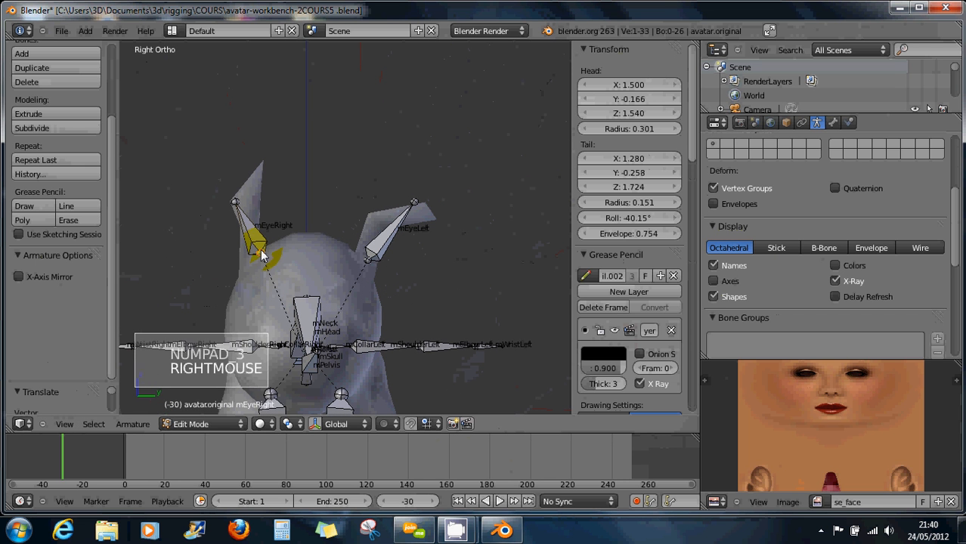
pyautogui.press('g')
pyautogui.press('g')
pyautogui.click(243, 217)
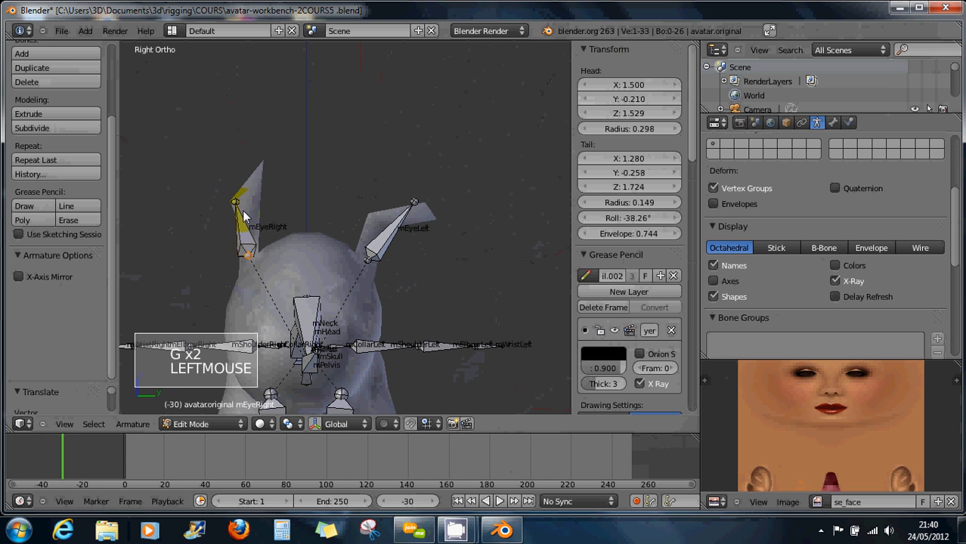
pyautogui.press('g')
pyautogui.press('g')
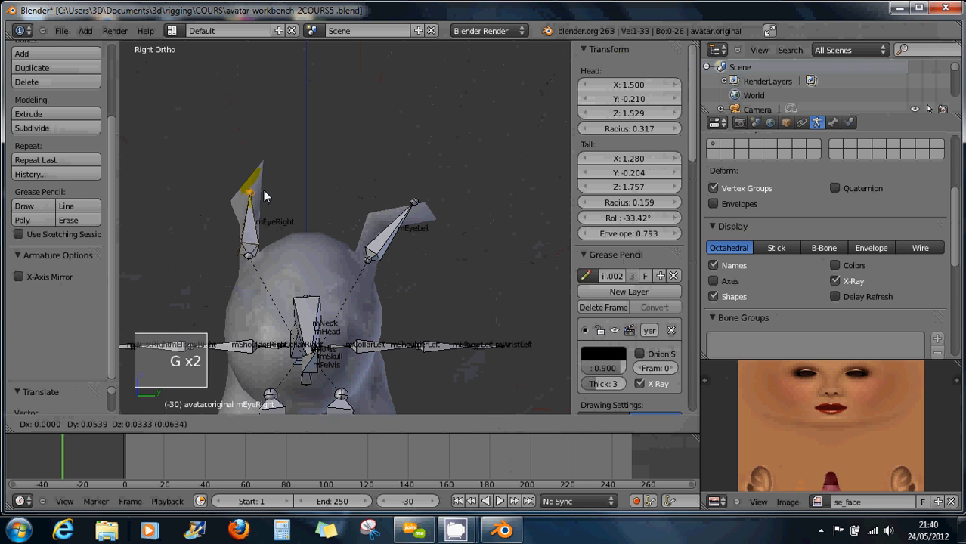
pyautogui.click(263, 196)
# Reposition mEyeRight's base joint from the top orthographic view.
pyautogui.press('KP_7')
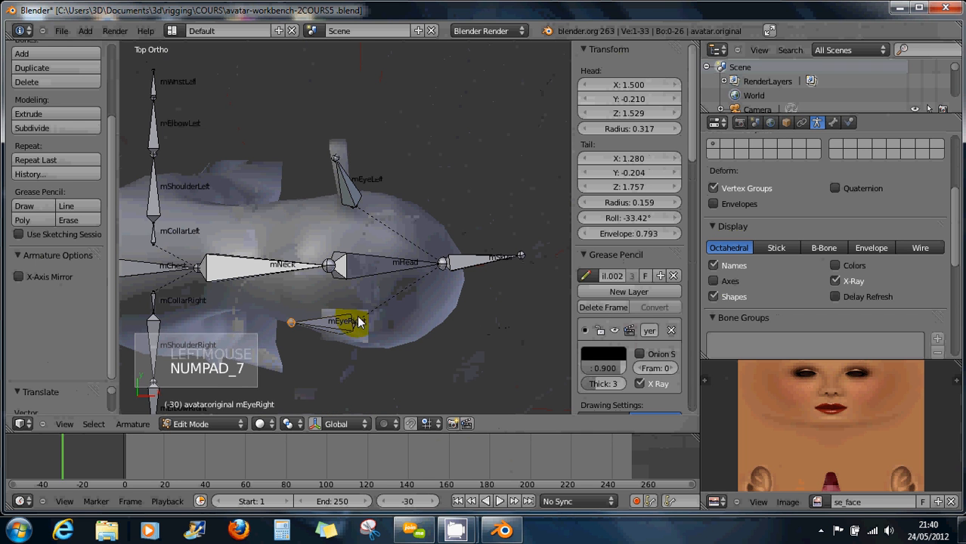
pyautogui.rightClick(293, 326)
pyautogui.press('g')
pyautogui.press('g')
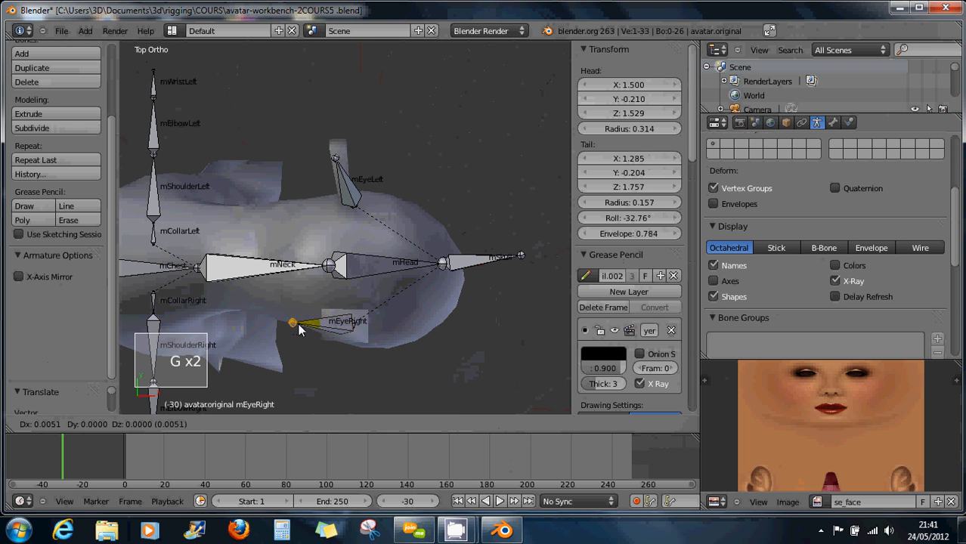
pyautogui.click(331, 334)
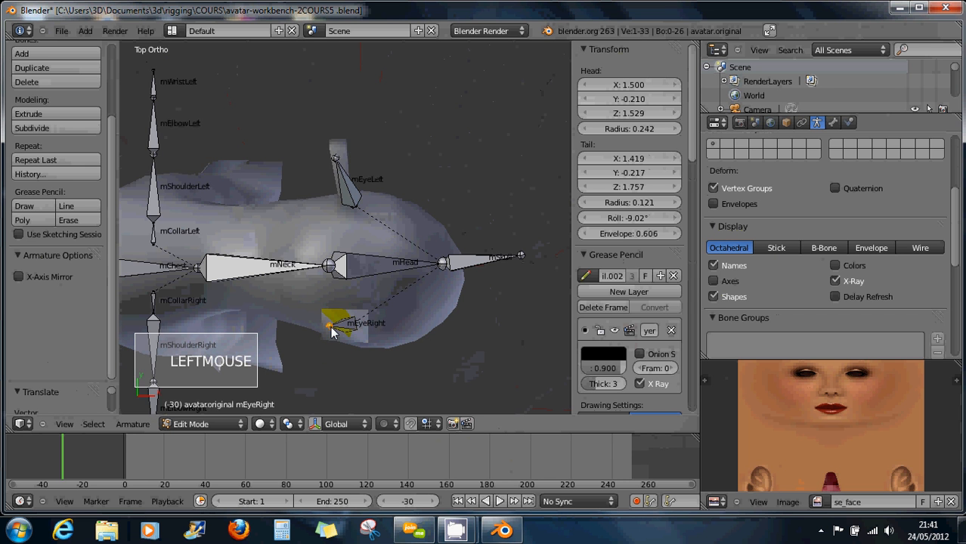
# Adjust mEyeRight's head position while viewing the head from the right side.
pyautogui.press('KP_3')
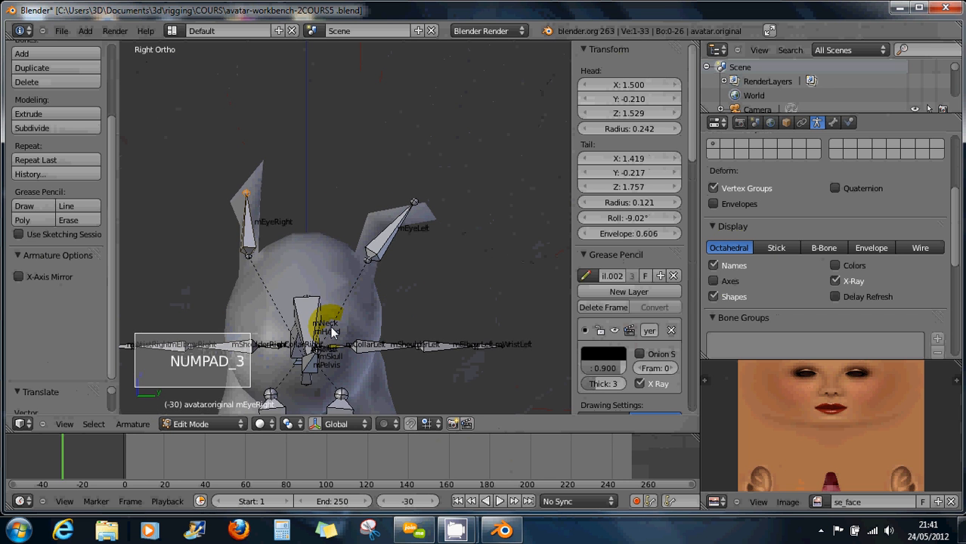
pyautogui.moveTo(339, 331); pyautogui.dragTo(308, 321, button='middle')
pyautogui.scroll(-2, 307, 318)
pyautogui.rightClick(242, 270)
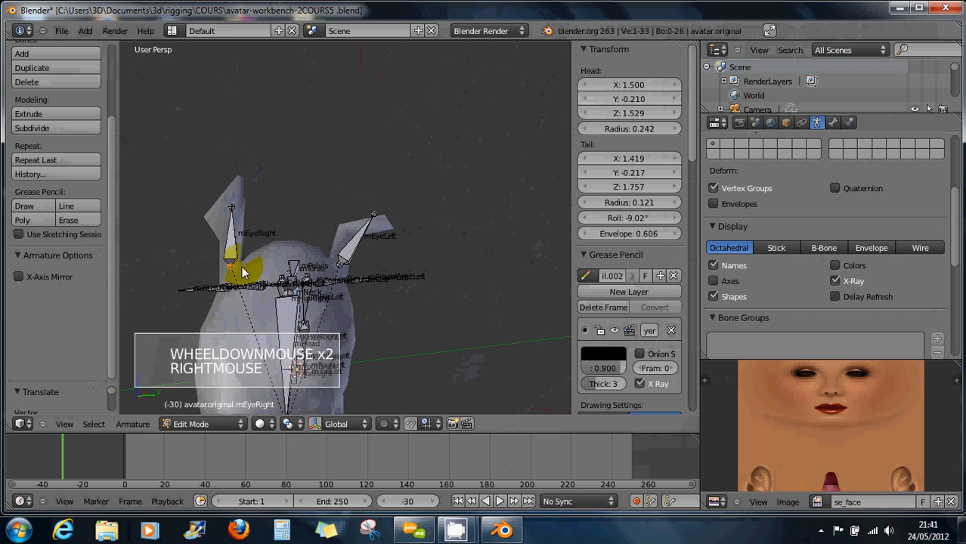
pyautogui.press('g')
pyautogui.press('g')
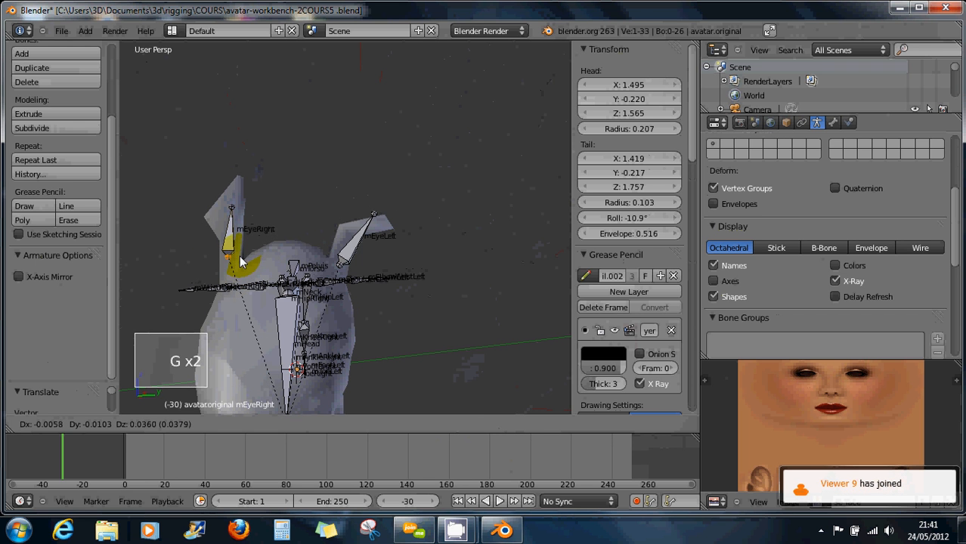
pyautogui.click(246, 262)
# Move mEyeLeft into the left ear: head at Z 1.535, tail at Y 0.379, Z 1.690.
pyautogui.rightClick(344, 267)
pyautogui.press('g')
pyautogui.press('g')
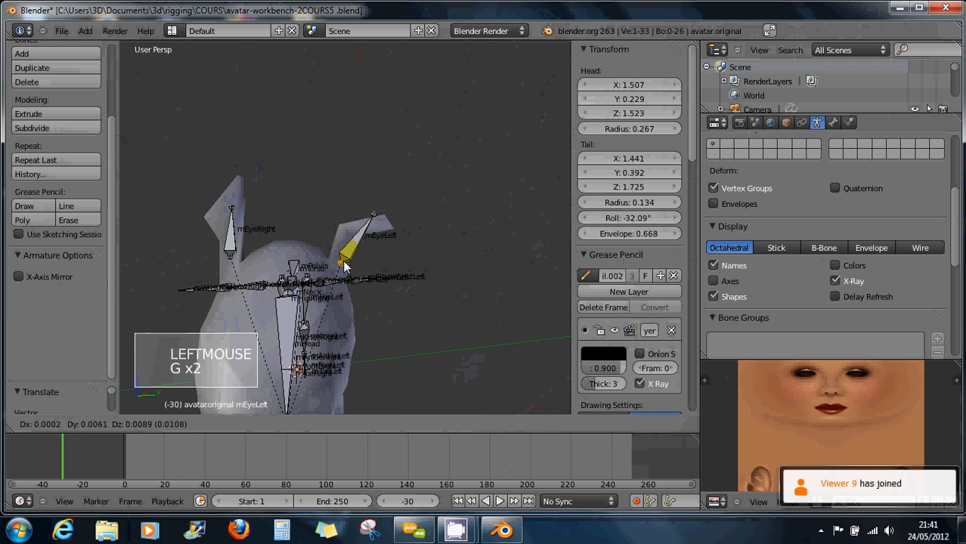
pyautogui.click(379, 218)
pyautogui.press('g')
pyautogui.press('g')
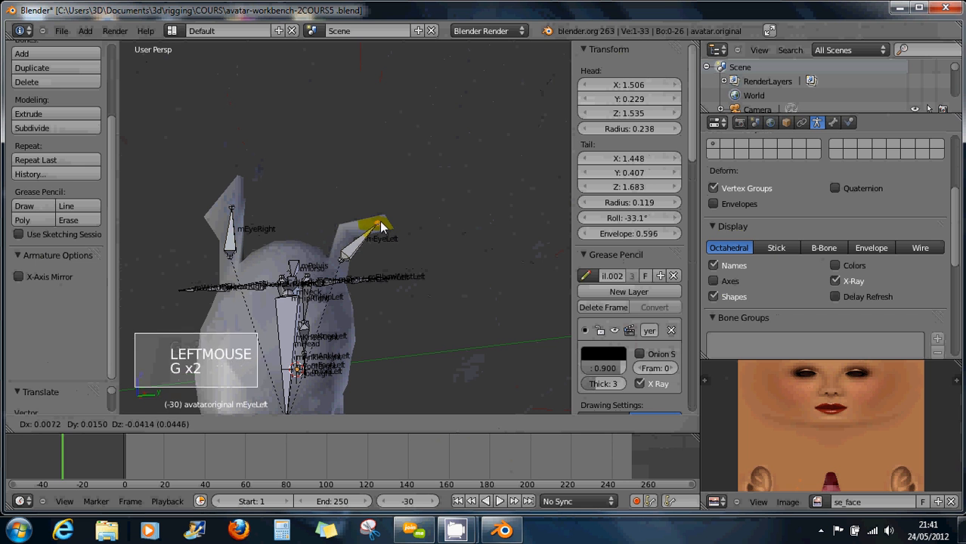
pyautogui.click(376, 226)
pyautogui.scroll(-3, 363, 242)
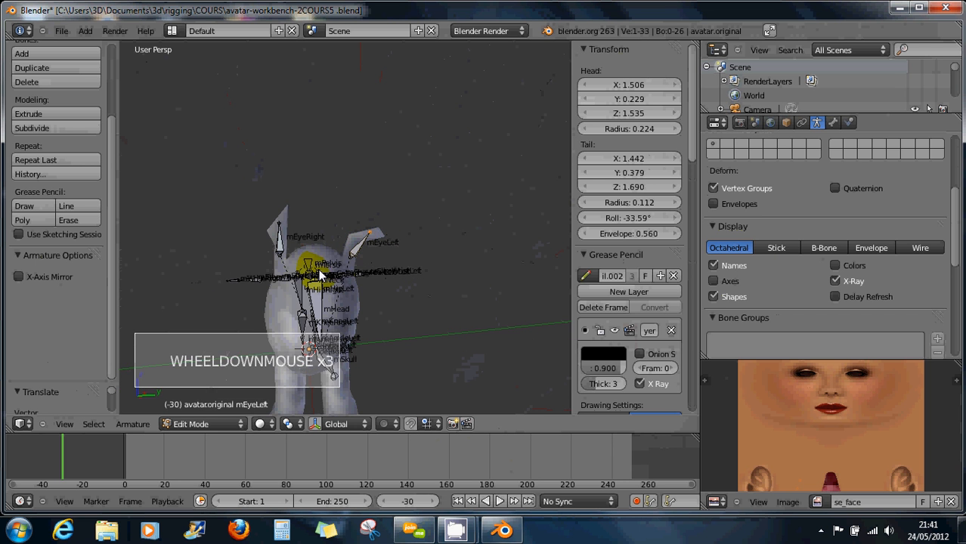
pyautogui.moveTo(319, 276); pyautogui.dragTo(371, 281, button='middle')
pyautogui.moveTo(335, 253); pyautogui.dragTo(348, 350, button='middle')
pyautogui.press('KP_7')
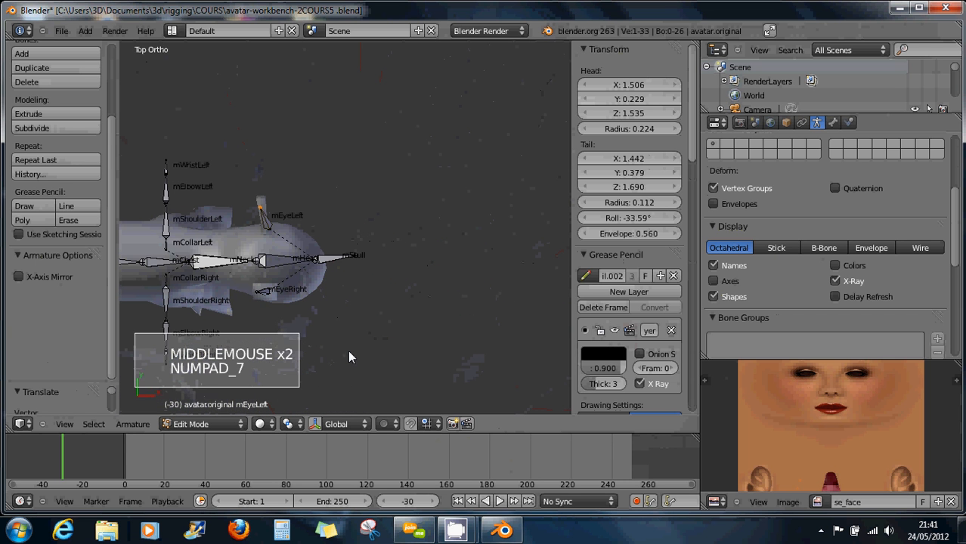
# Move the mSkull bone's tip to the front of the quadruped's head and review the rig.
pyautogui.rightClick(365, 254)
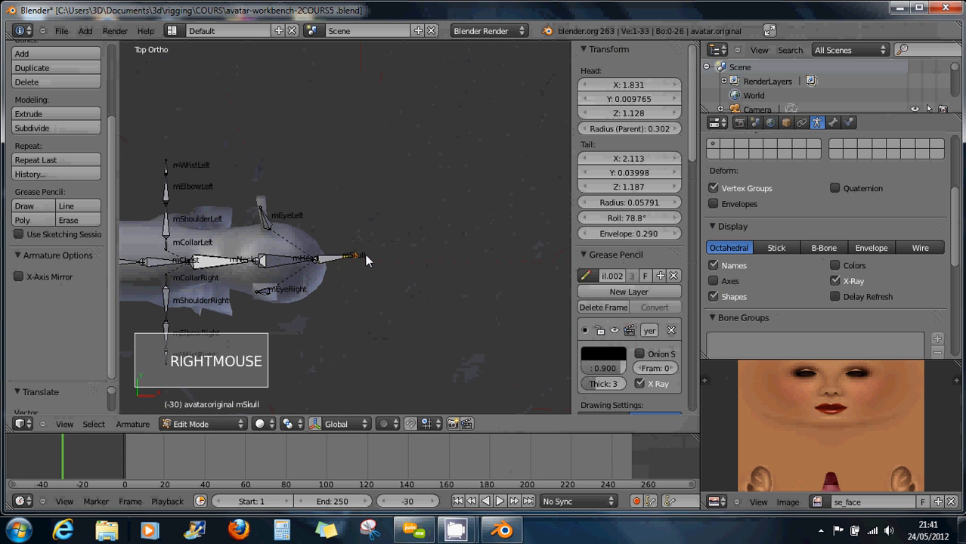
pyautogui.press('g')
pyautogui.press('g')
pyautogui.click(368, 266)
pyautogui.moveTo(380, 297); pyautogui.dragTo(325, 292, button='middle')
pyautogui.scroll(2, 373, 272)
pyautogui.keyDown('shift'); pyautogui.moveTo(325, 292); pyautogui.dragTo(348, 272, button='middle'); pyautogui.keyUp('shift')
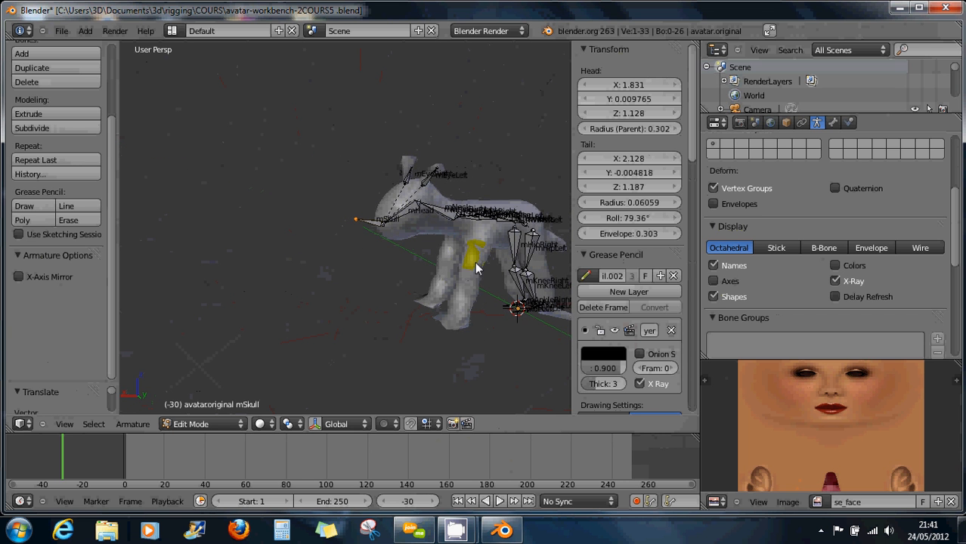
pyautogui.keyDown('shift'); pyautogui.moveTo(469, 266); pyautogui.dragTo(368, 320, button='middle'); pyautogui.keyUp('shift')
pyautogui.scroll(1, 364, 282)
pyautogui.scroll(2, 374, 289)
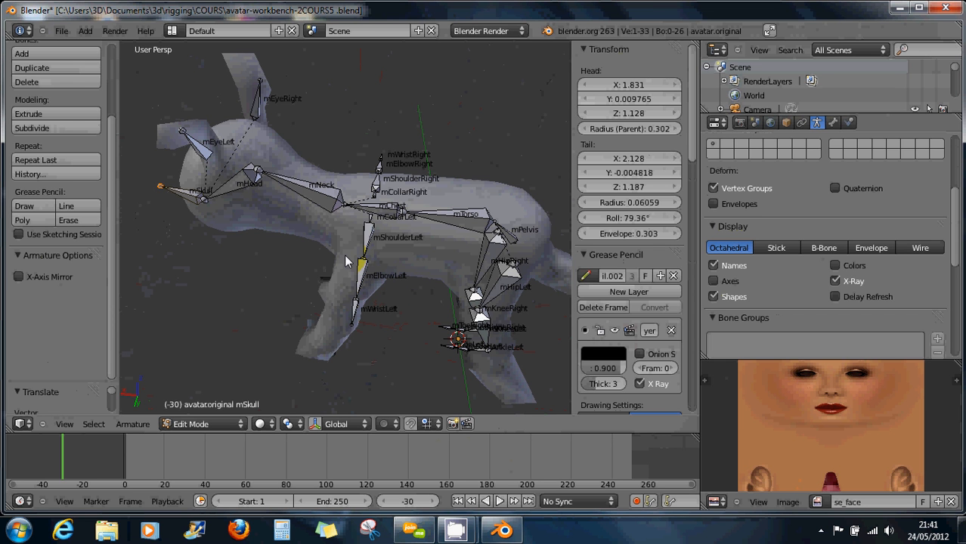
# Select mEyeLeft and inspect the chest, shoulder and arm bones from several angles.
pyautogui.rightClick(205, 144)
pyautogui.moveTo(340, 226); pyautogui.dragTo(317, 270, button='middle')
pyautogui.moveTo(158, 281); pyautogui.dragTo(415, 328, button='middle')
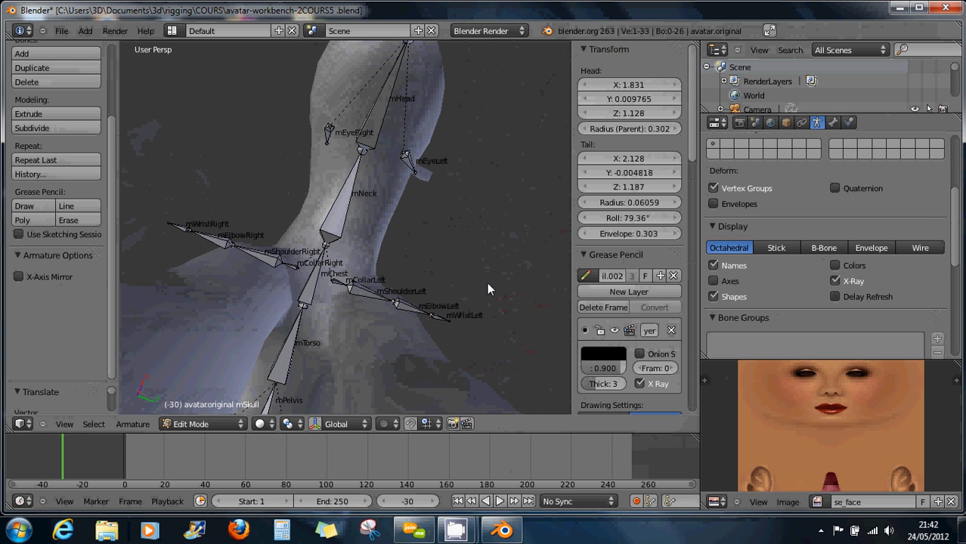
pyautogui.keyDown('shift'); pyautogui.moveTo(487, 283); pyautogui.dragTo(482, 264, button='middle'); pyautogui.keyUp('shift')
pyautogui.keyDown('shift'); pyautogui.moveTo(310, 252); pyautogui.dragTo(519, 328, button='middle'); pyautogui.keyUp('shift')
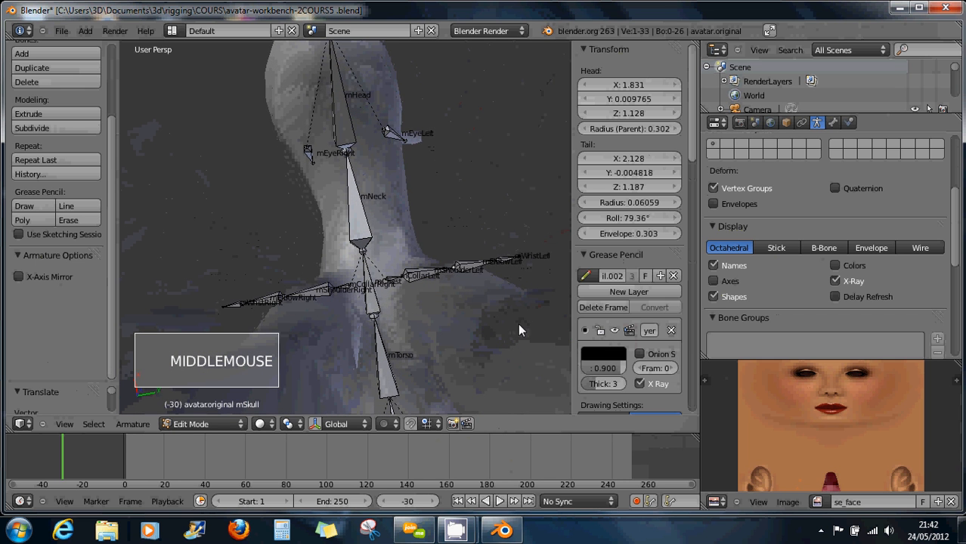
pyautogui.moveTo(261, 283); pyautogui.dragTo(443, 308, button='middle')
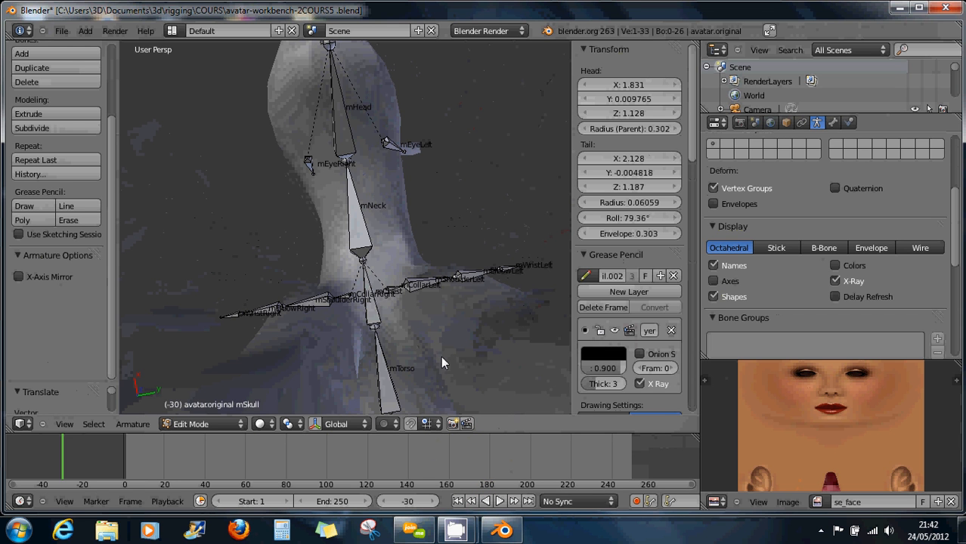
pyautogui.click(197, 425)
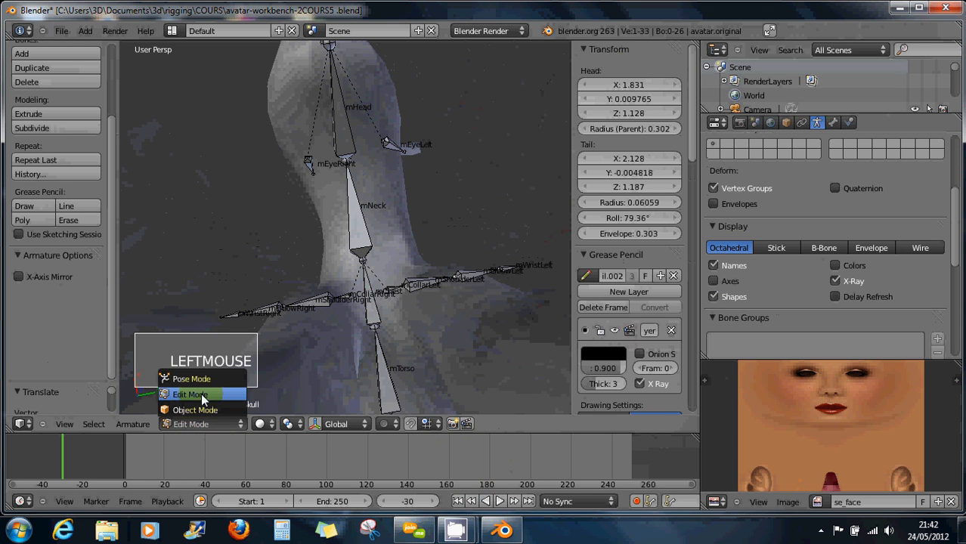
# Return the armature to Object Mode and show the quadruped body and armature layers together.
pyautogui.click(193, 411)
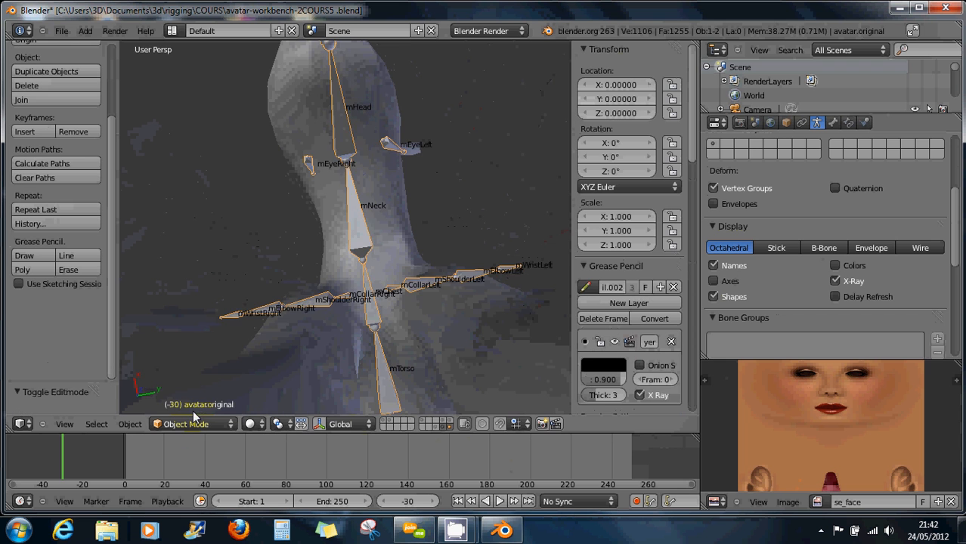
pyautogui.click(385, 424)
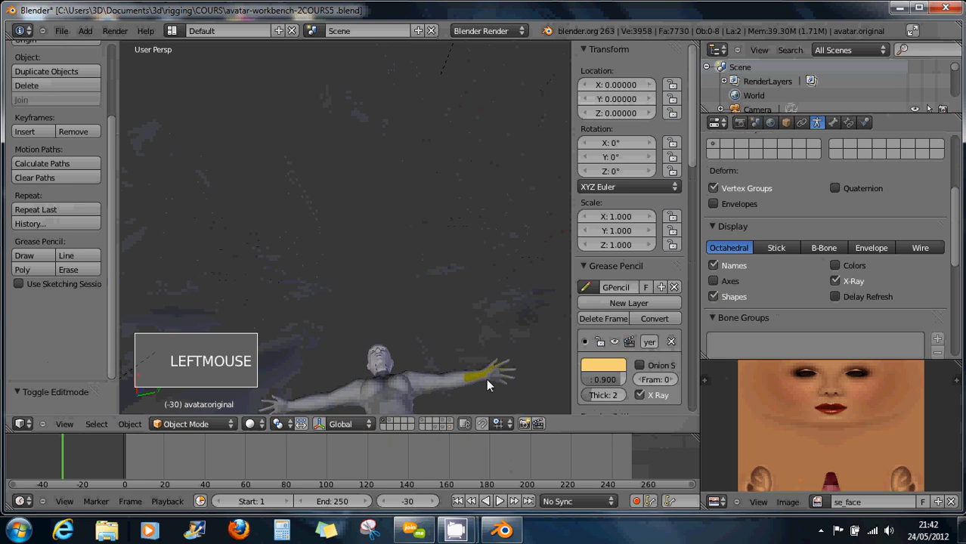
pyautogui.moveTo(406, 363); pyautogui.dragTo(423, 197, button='middle')
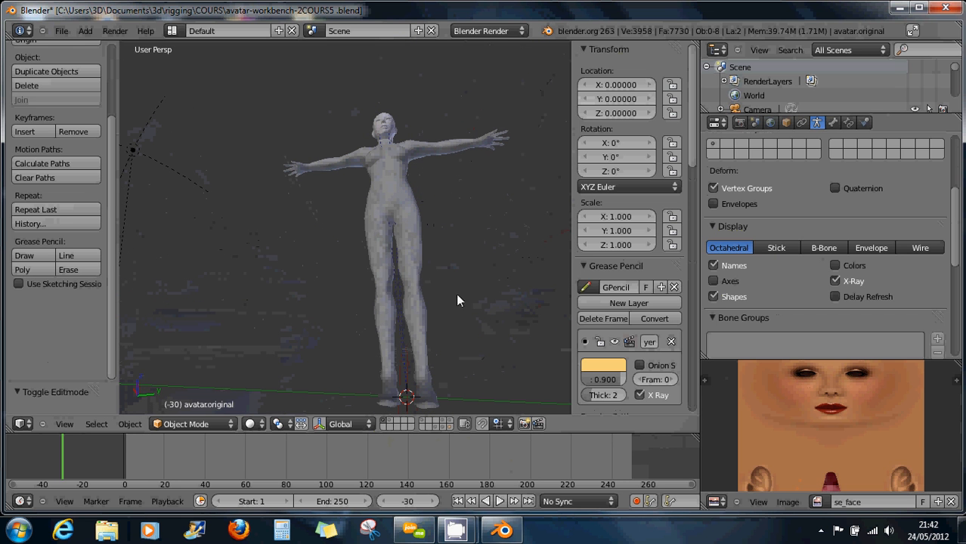
pyautogui.click(444, 425)
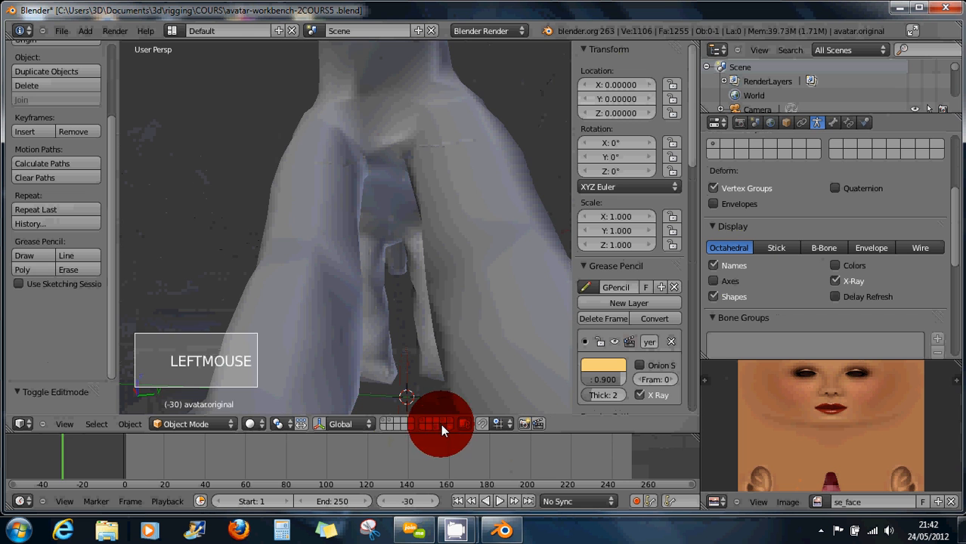
pyautogui.keyDown('shift'); pyautogui.click(448, 425); pyautogui.keyUp('shift')
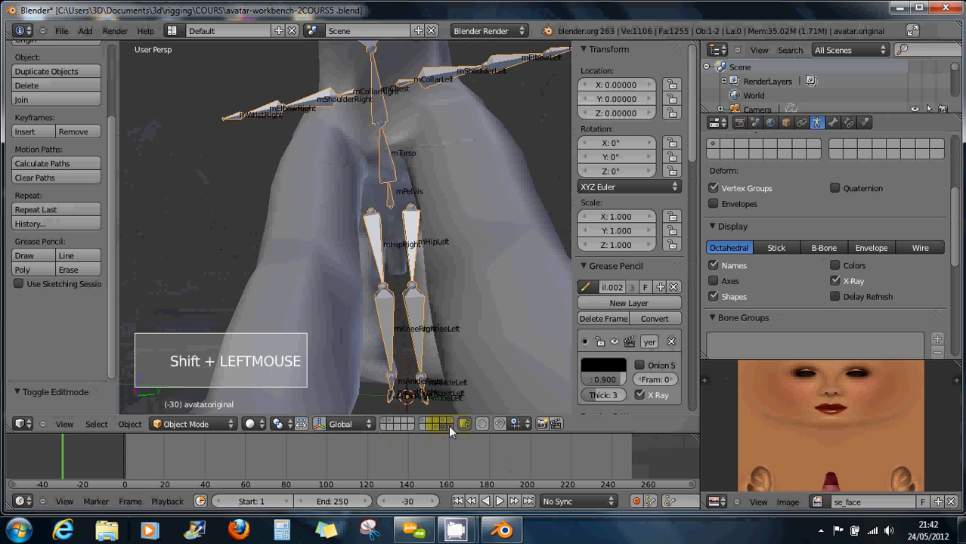
pyautogui.moveTo(428, 284); pyautogui.dragTo(459, 190, button='middle')
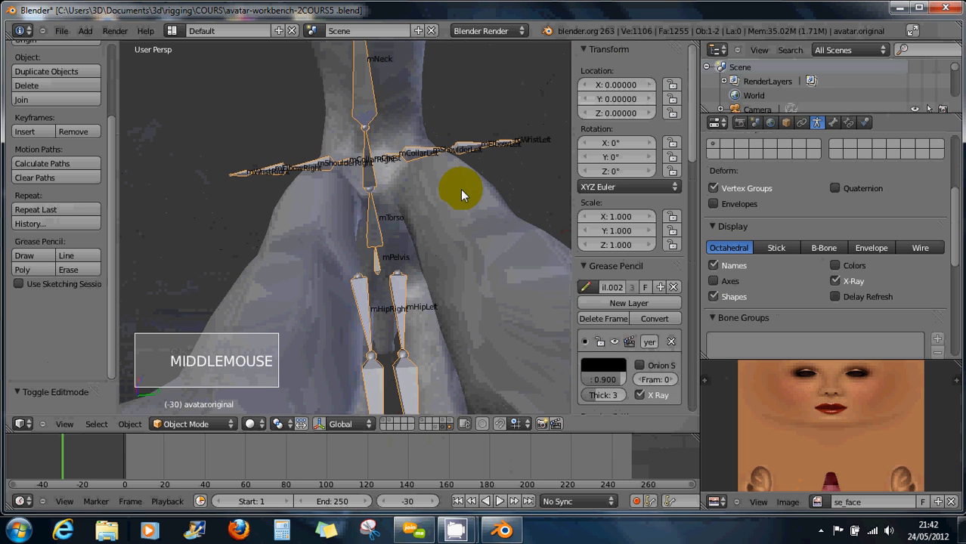
pyautogui.moveTo(402, 262); pyautogui.dragTo(318, 188, button='middle')
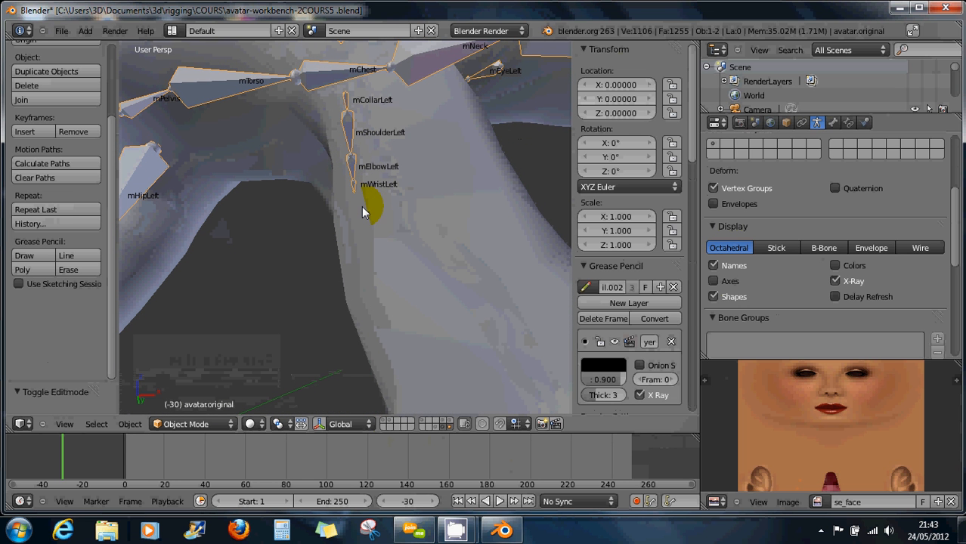
# Turn on bone axes display in the armature's Display panel and check them from new angles.
pyautogui.click(716, 277)
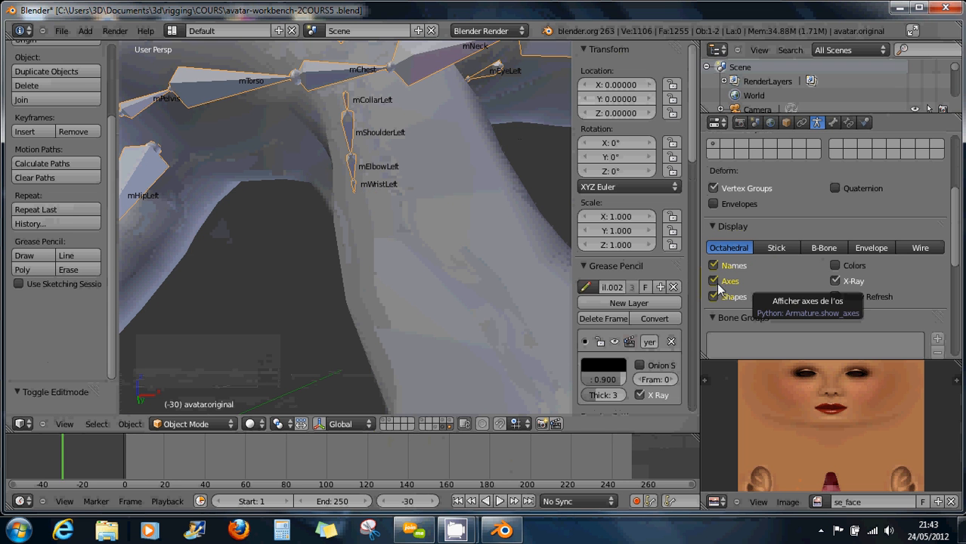
pyautogui.moveTo(463, 199); pyautogui.dragTo(351, 184, button='middle')
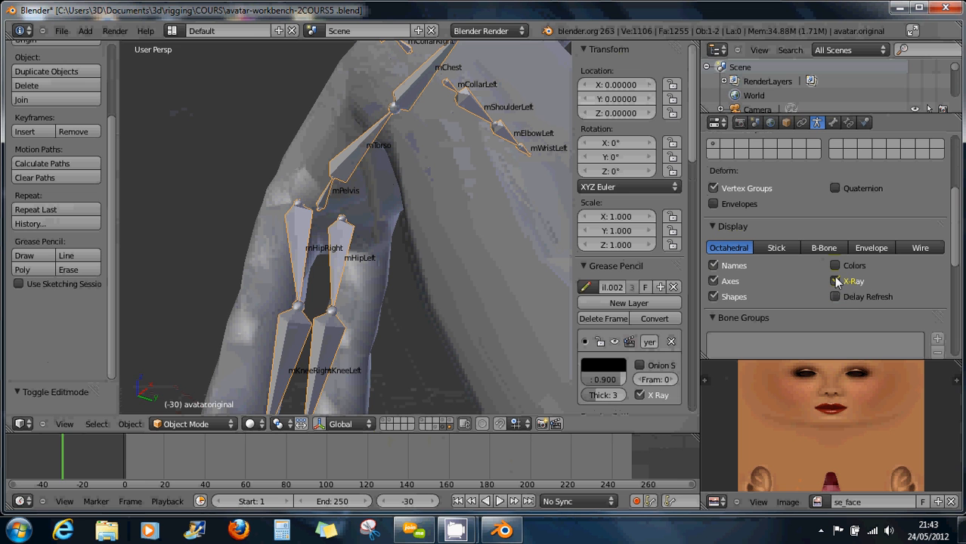
pyautogui.click(716, 284)
pyautogui.click(715, 285)
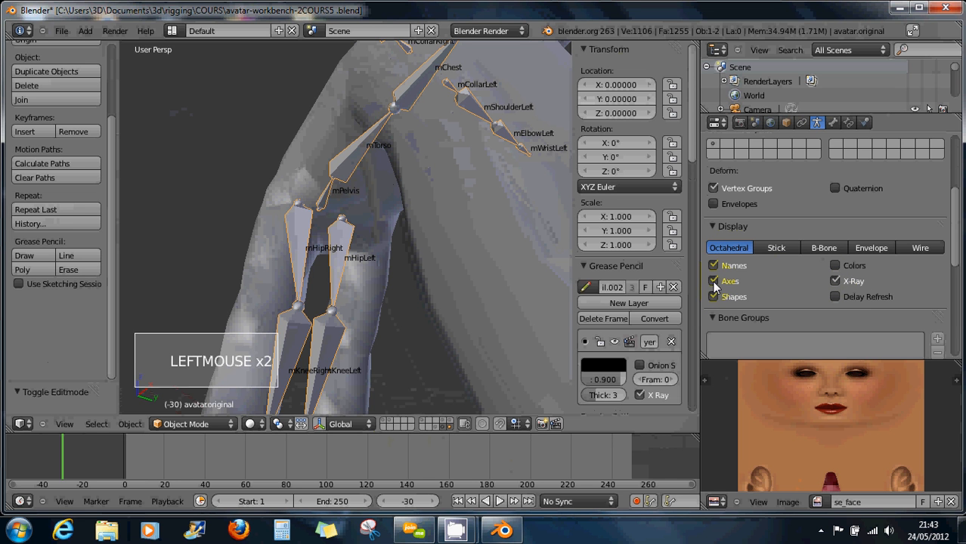
pyautogui.moveTo(545, 200); pyautogui.dragTo(441, 156, button='middle')
pyautogui.scroll(-4, 458, 157)
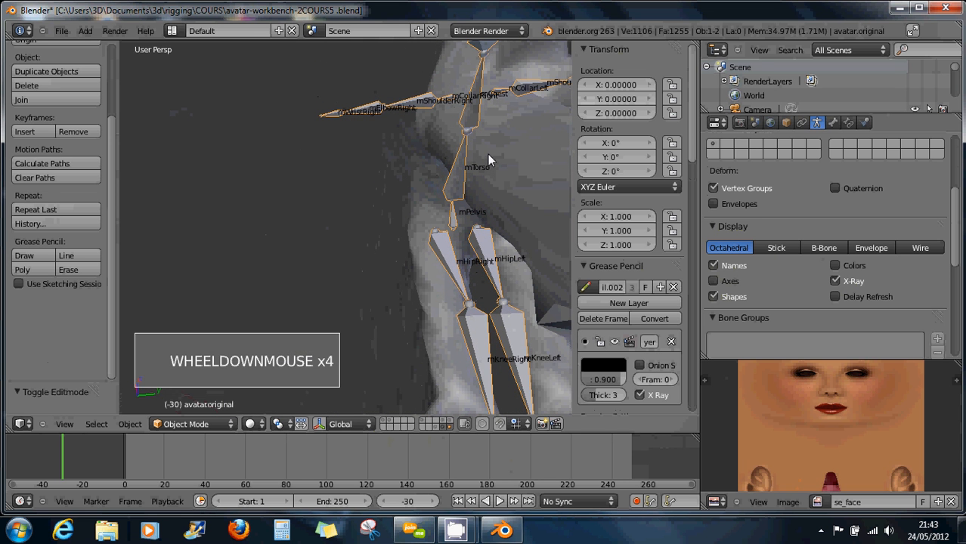
pyautogui.click(212, 424)
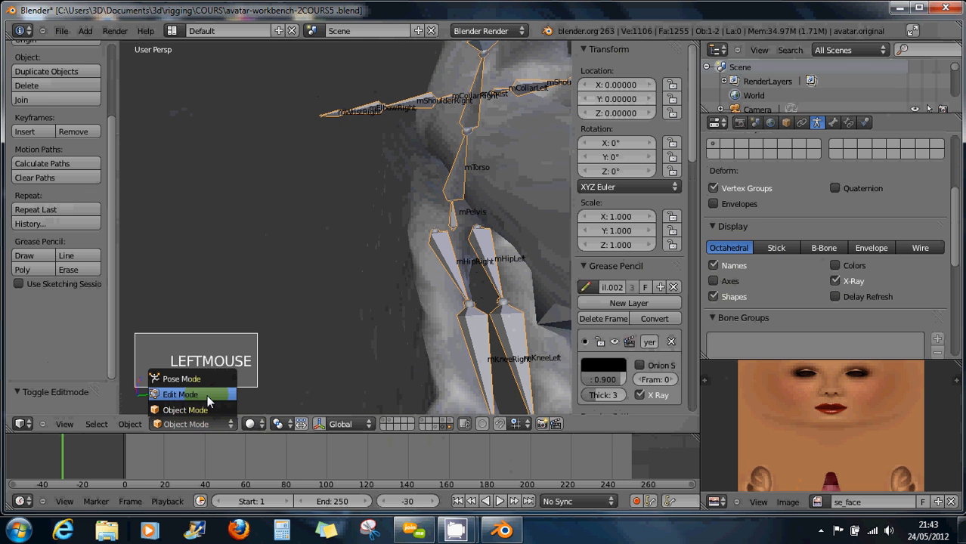
pyautogui.click(207, 394)
pyautogui.click(723, 284)
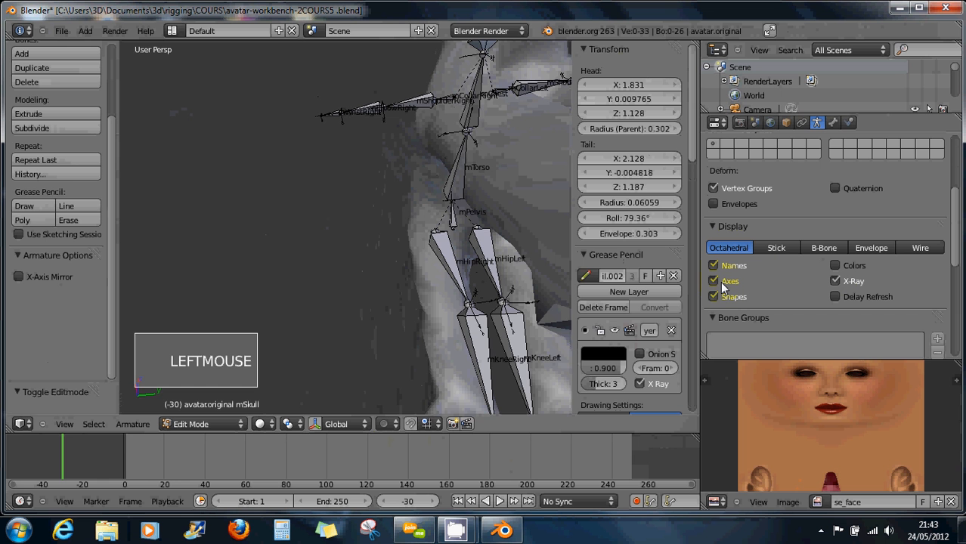
pyautogui.keyDown('shift'); pyautogui.moveTo(411, 152); pyautogui.dragTo(446, 219, button='middle'); pyautogui.keyUp('shift')
pyautogui.scroll(4, 458, 218)
pyautogui.scroll(4, 458, 211)
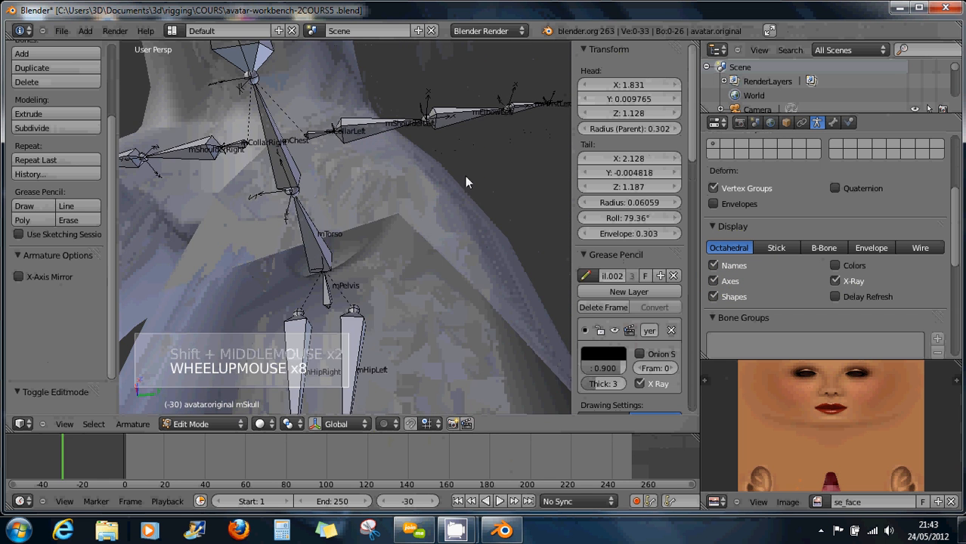
pyautogui.keyDown('shift'); pyautogui.moveTo(465, 176); pyautogui.dragTo(431, 214, button='middle'); pyautogui.keyUp('shift')
pyautogui.scroll(2, 432, 214)
pyautogui.scroll(3, 431, 214)
pyautogui.scroll(-1, 435, 215)
pyautogui.scroll(4, 436, 216)
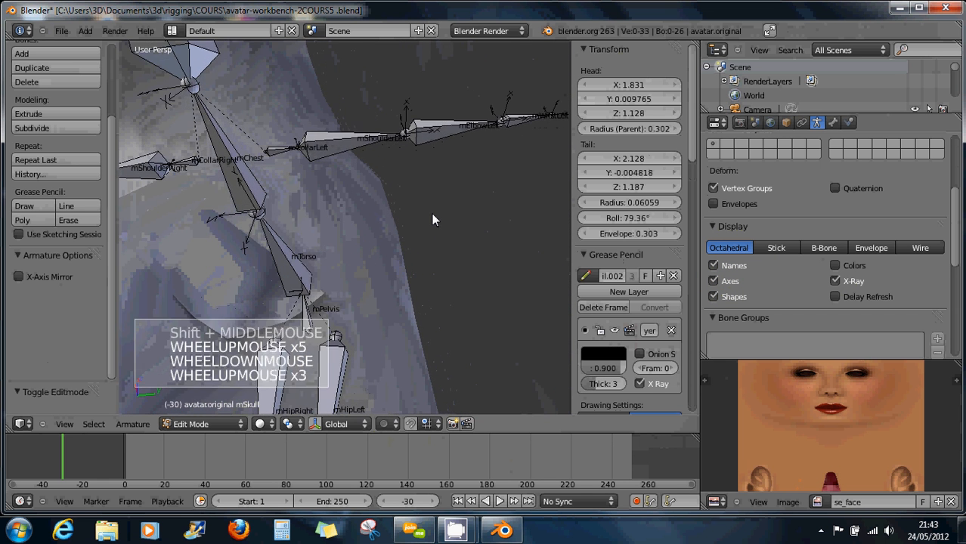
pyautogui.scroll(-1, 425, 153)
pyautogui.keyDown('shift'); pyautogui.moveTo(424, 153); pyautogui.dragTo(468, 298, button='middle'); pyautogui.keyUp('shift')
pyautogui.rightClick(468, 301)
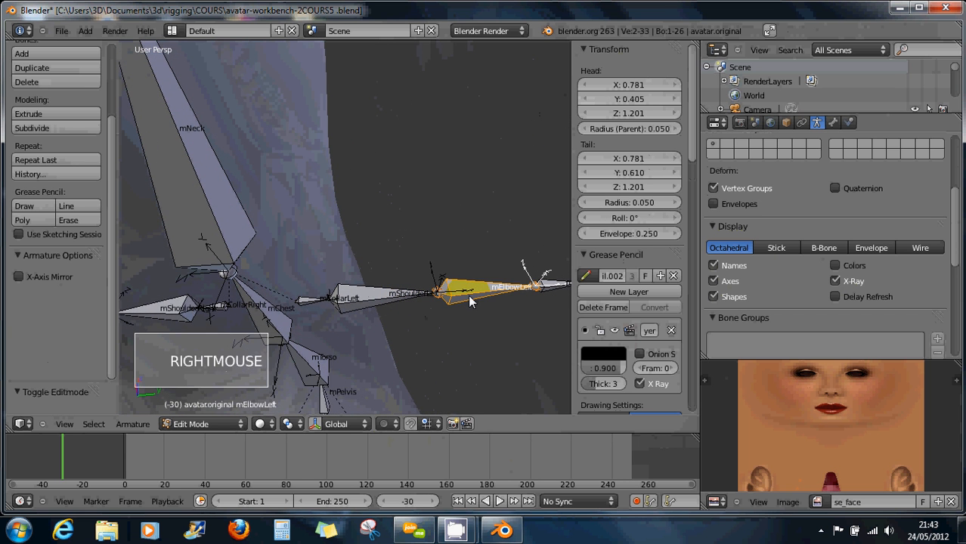
pyautogui.press('KP_Decimal')
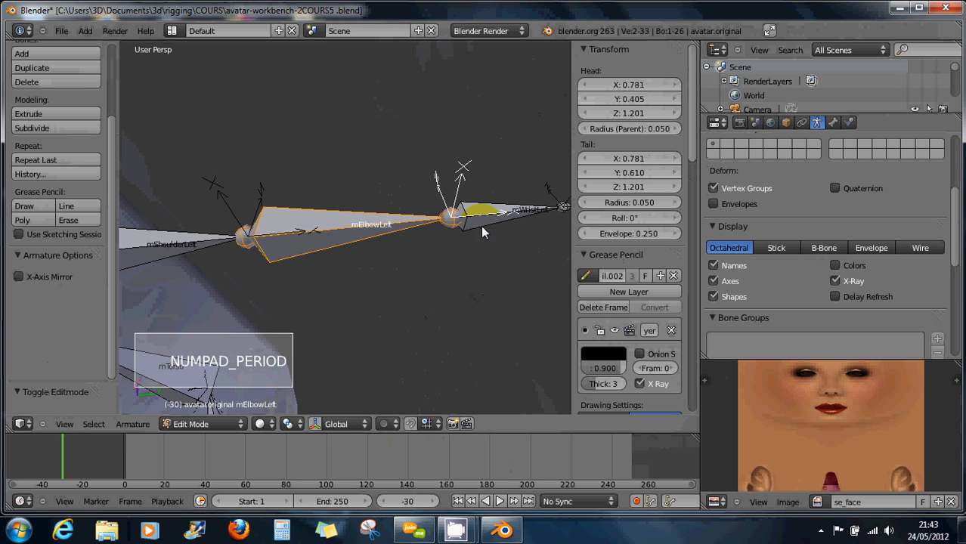
pyautogui.moveTo(469, 299); pyautogui.dragTo(374, 210, button='middle')
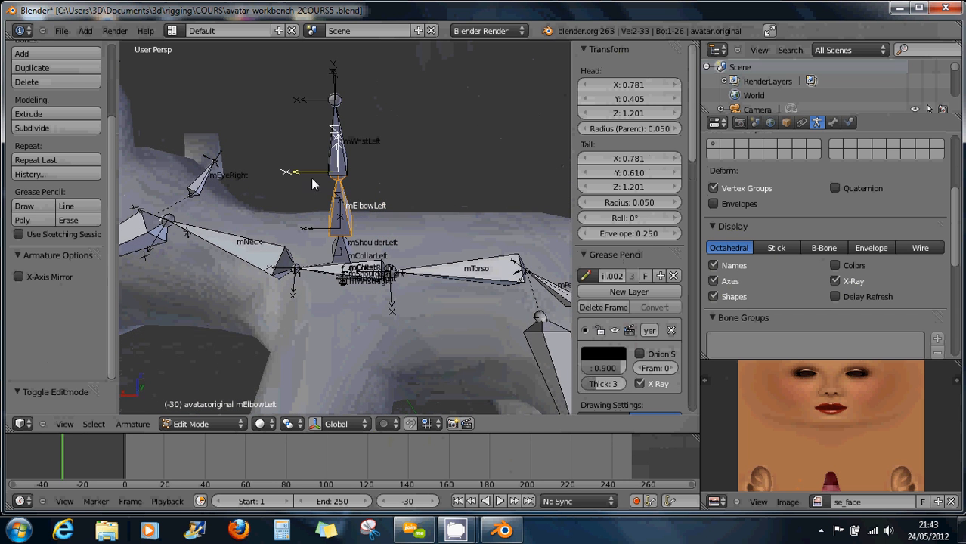
pyautogui.moveTo(312, 184); pyautogui.dragTo(378, 214, button='middle')
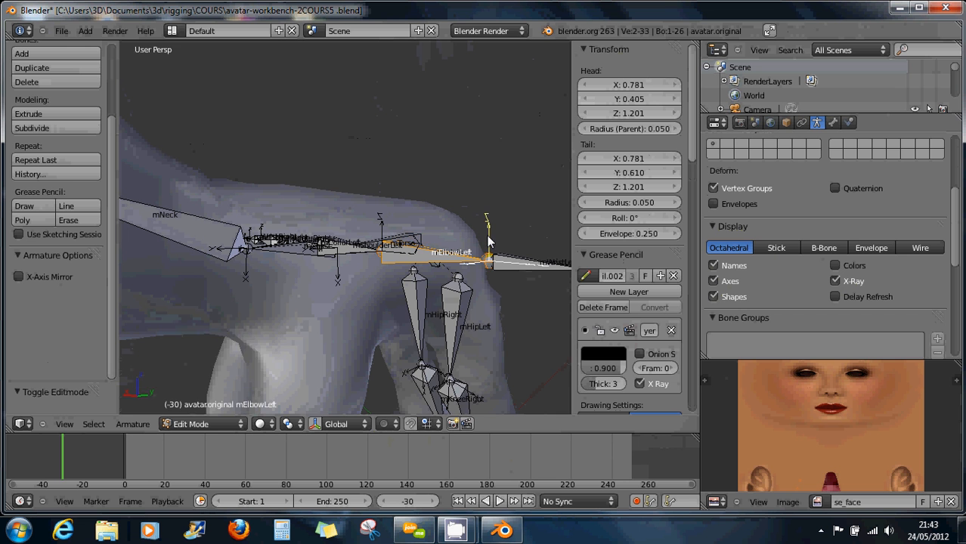
pyautogui.press('KP_1')
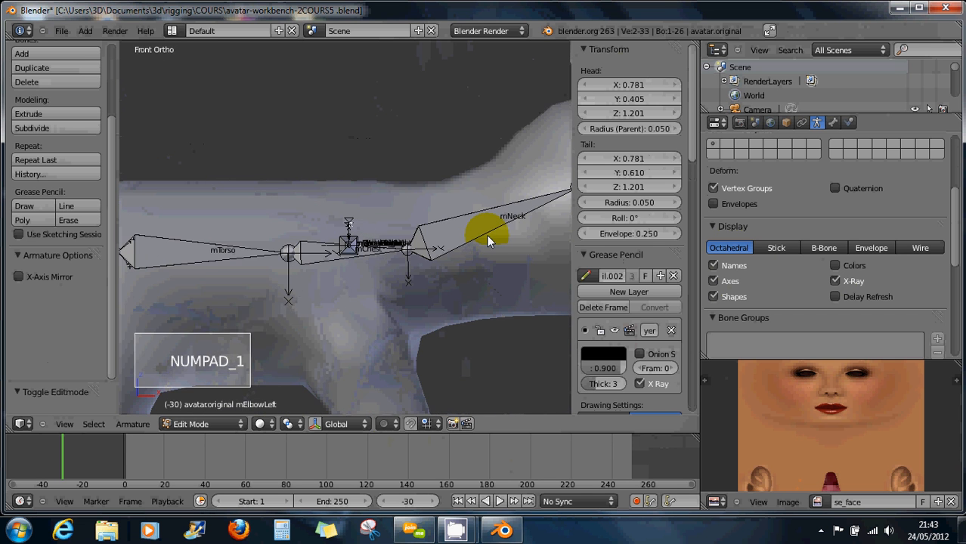
pyautogui.scroll(-6, 487, 235)
pyautogui.keyDown('shift'); pyautogui.moveTo(510, 238); pyautogui.dragTo(367, 292, button='middle'); pyautogui.keyUp('shift')
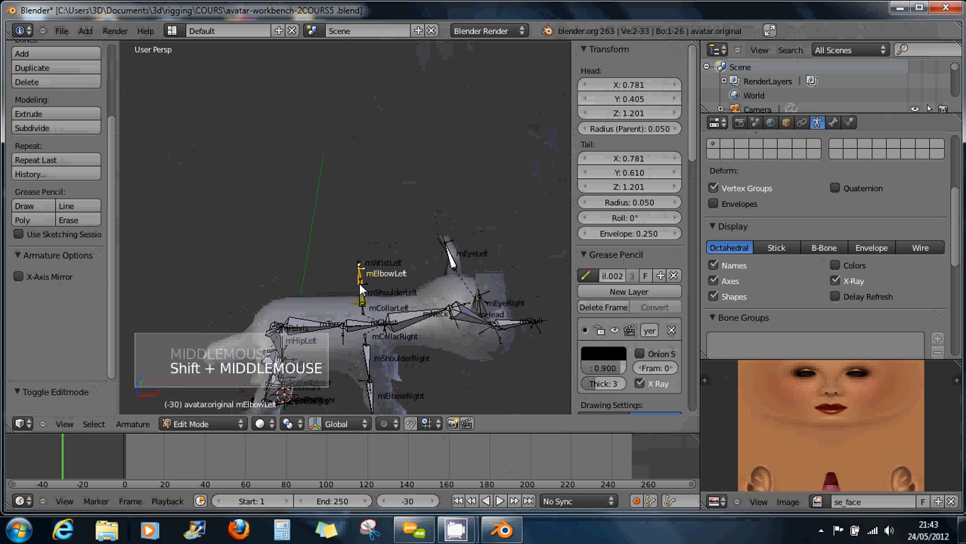
pyautogui.scroll(8, 361, 288)
pyautogui.scroll(2, 361, 289)
pyautogui.moveTo(420, 262); pyautogui.dragTo(484, 279, button='middle')
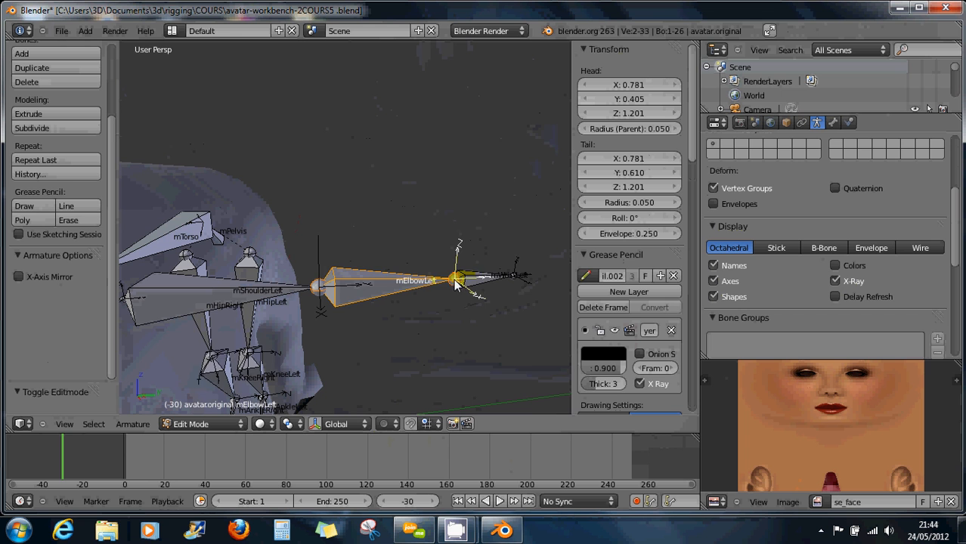
pyautogui.rightClick(475, 286)
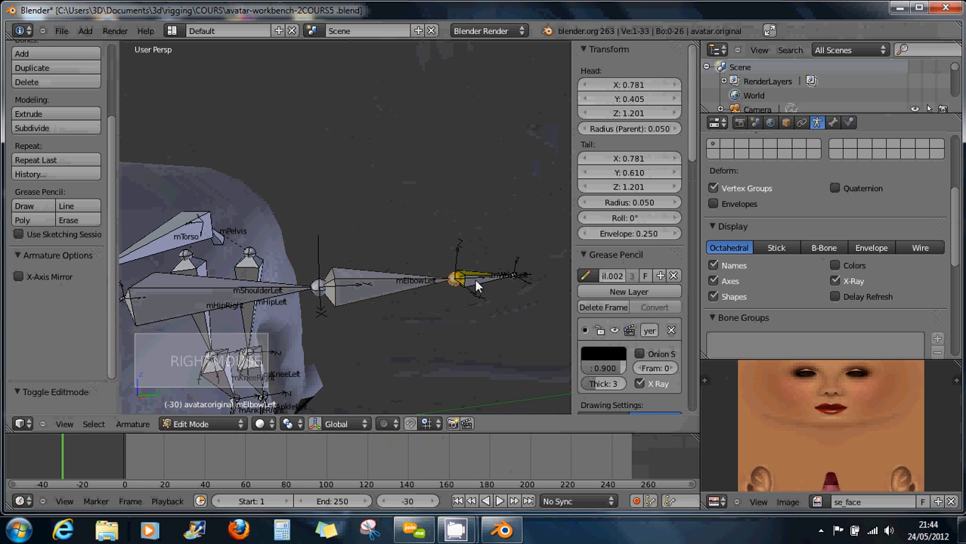
pyautogui.press('r')
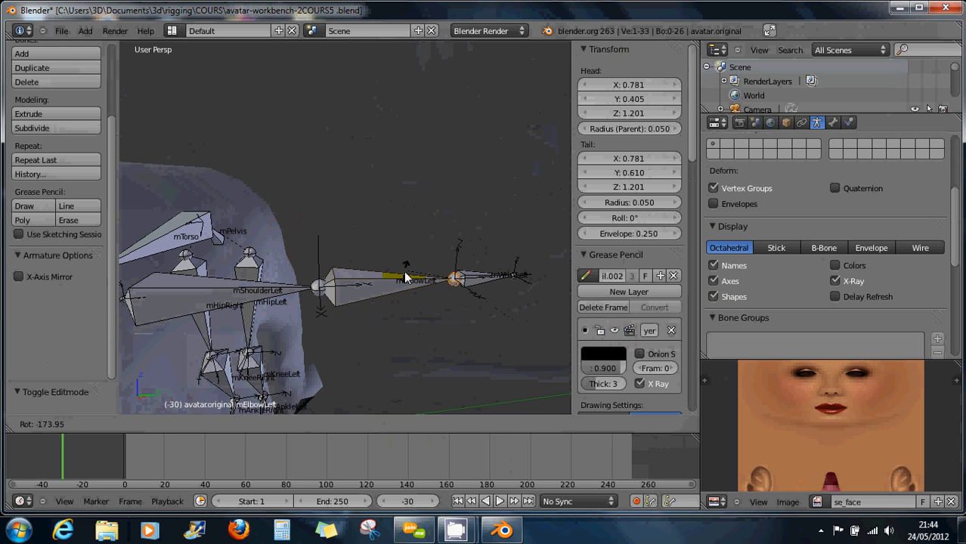
pyautogui.rightClick(481, 266)
pyautogui.rightClick(397, 285)
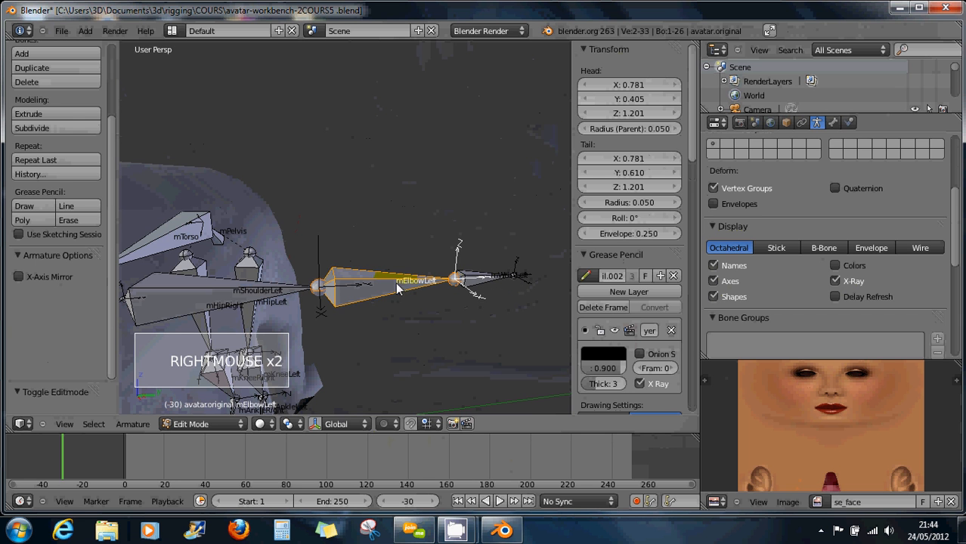
pyautogui.press('r')
pyautogui.press('r')
pyautogui.press('r')
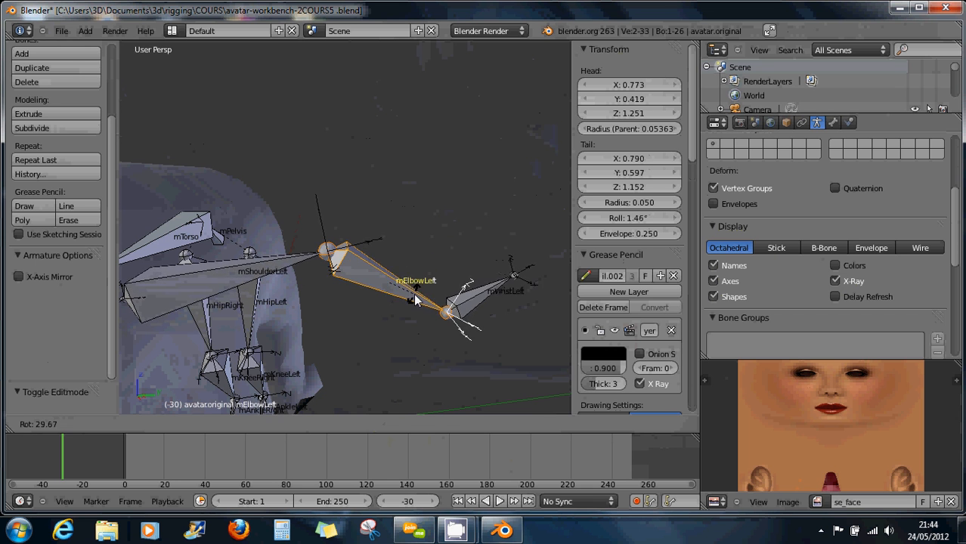
pyautogui.rightClick(415, 299)
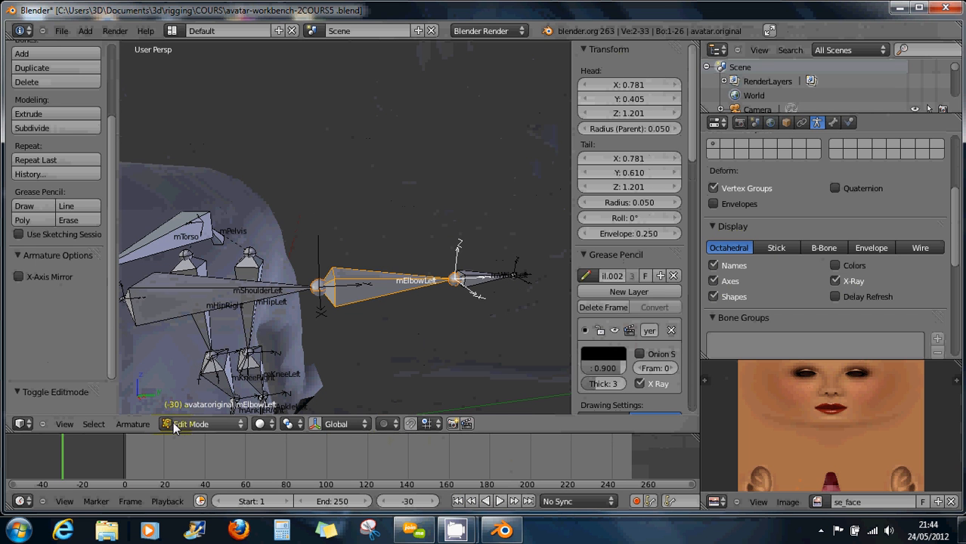
# Return to Object Mode and show the body mesh and reference armature layers.
pyautogui.click(198, 424)
pyautogui.click(192, 416)
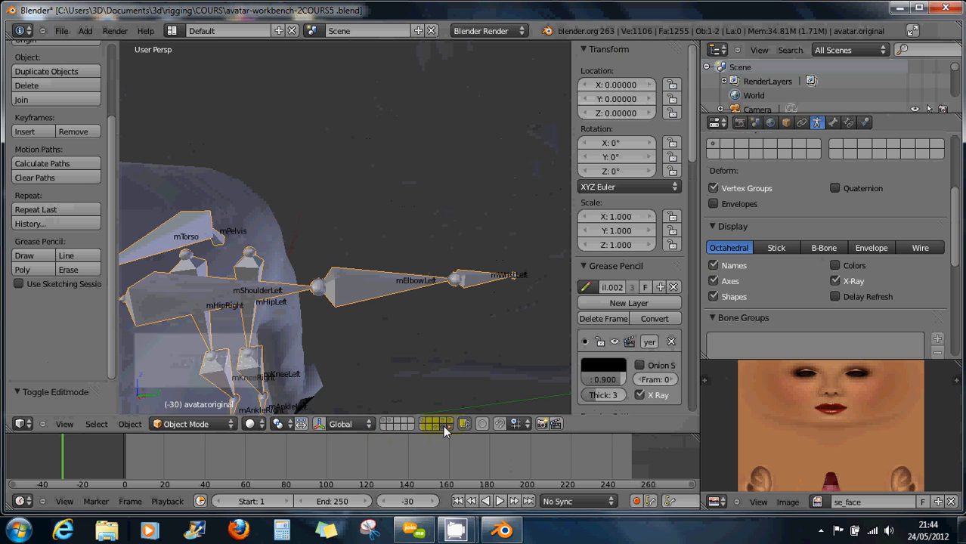
pyautogui.click(384, 424)
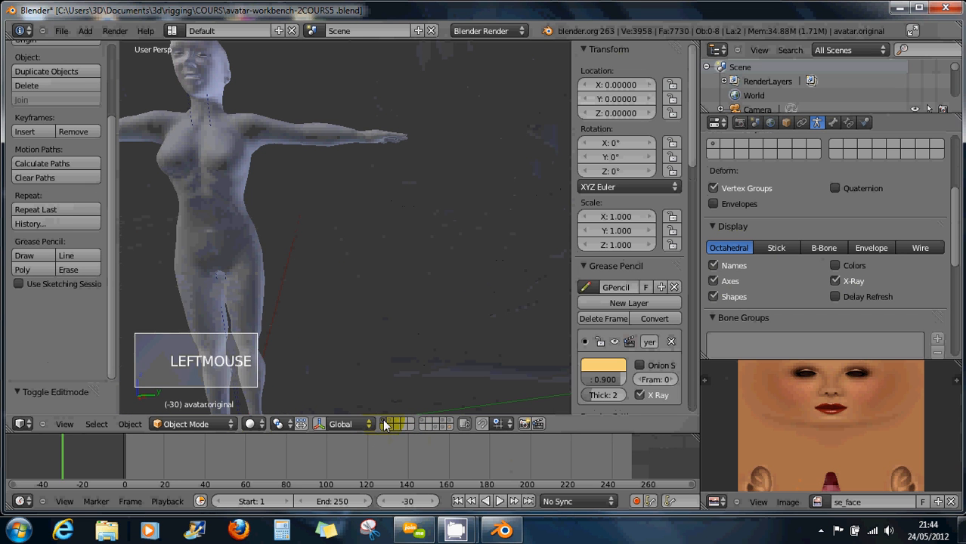
pyautogui.click(433, 425)
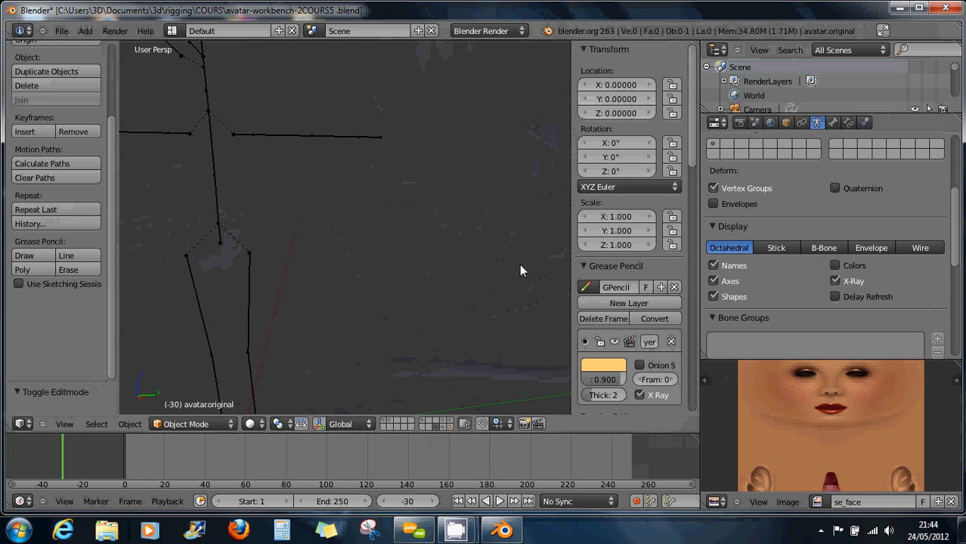
# Put the reference armature avatar.original.001 into Edit Mode and select its mElbowLeft bone.
pyautogui.rightClick(300, 140)
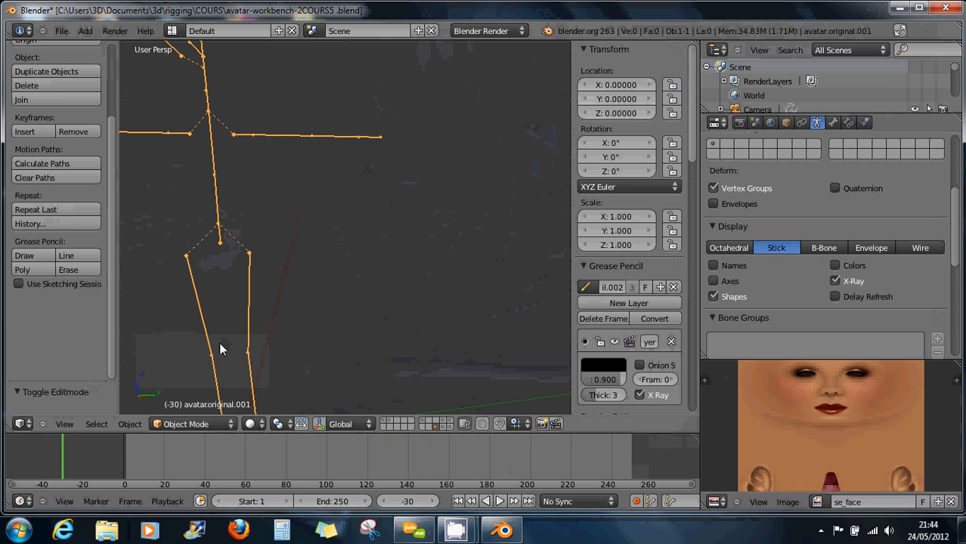
pyautogui.click(195, 424)
pyautogui.click(195, 391)
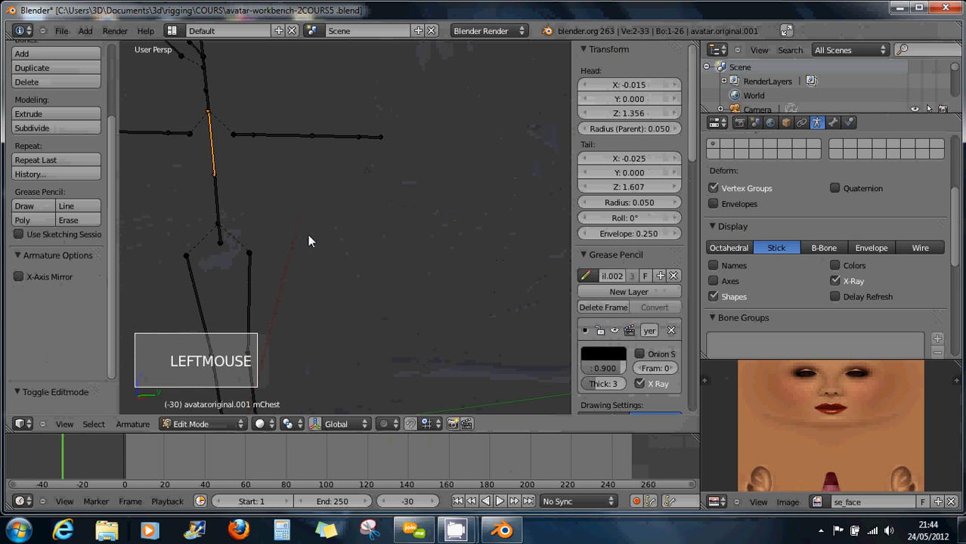
pyautogui.rightClick(363, 141)
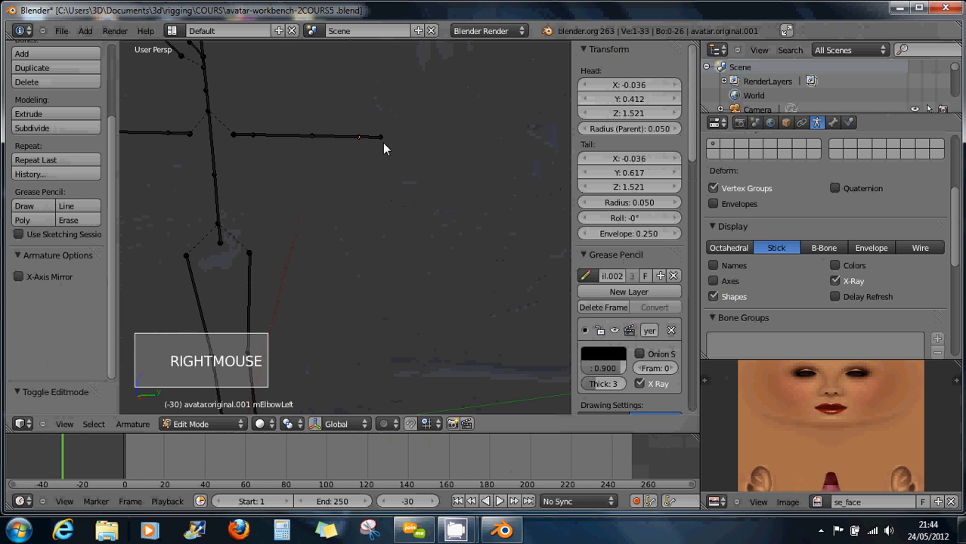
# Show bone axes on the reference armature, leaving names hidden, and centre the view on the left elbow.
pyautogui.click(715, 280)
pyautogui.click(715, 265)
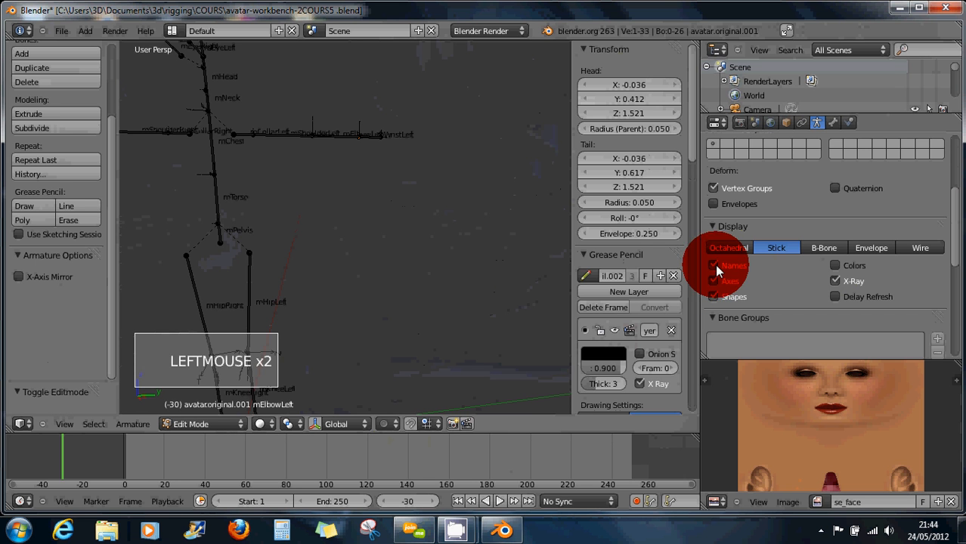
pyautogui.scroll(1, 341, 151)
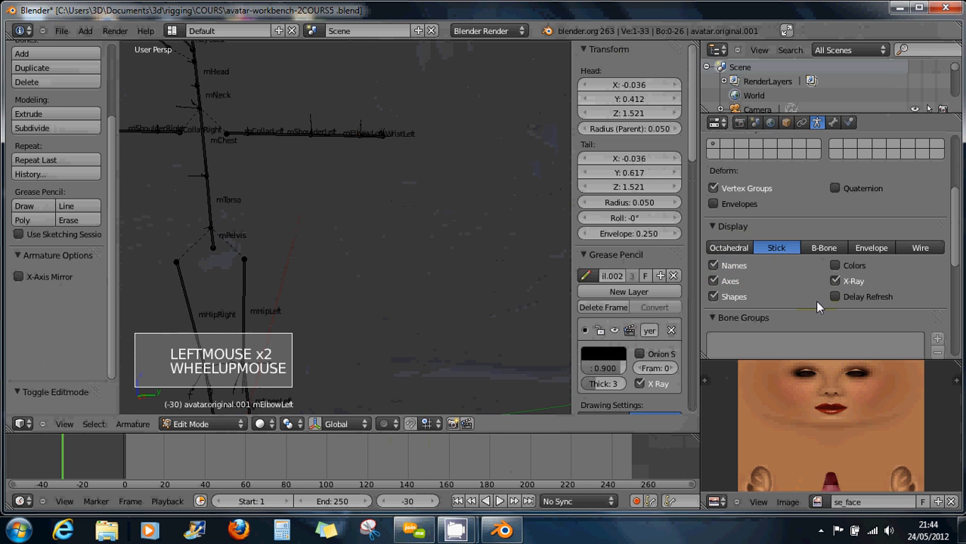
pyautogui.click(722, 266)
pyautogui.moveTo(373, 165); pyautogui.dragTo(363, 189, button='middle')
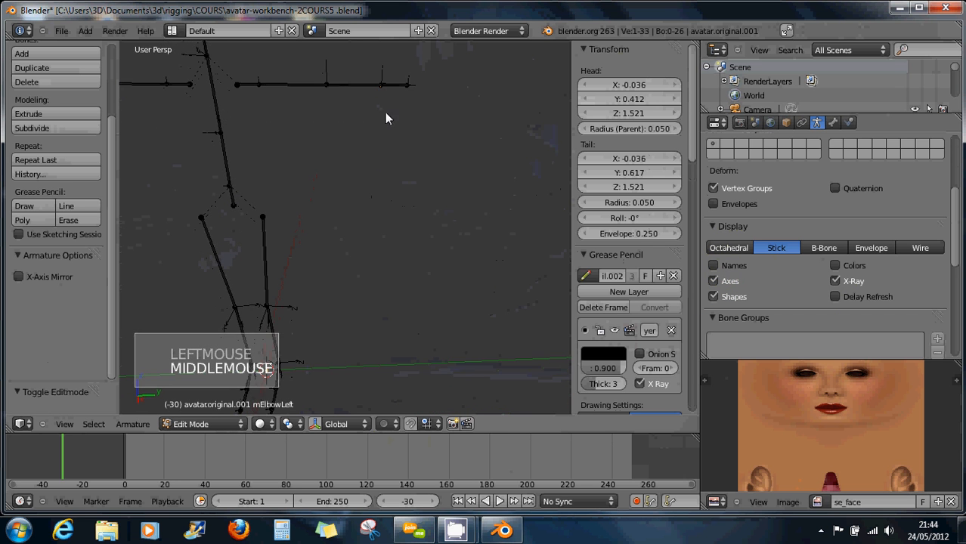
pyautogui.keyDown('shift'); pyautogui.moveTo(386, 118); pyautogui.dragTo(384, 193, button='middle'); pyautogui.keyUp('shift')
pyautogui.scroll(13, 384, 186)
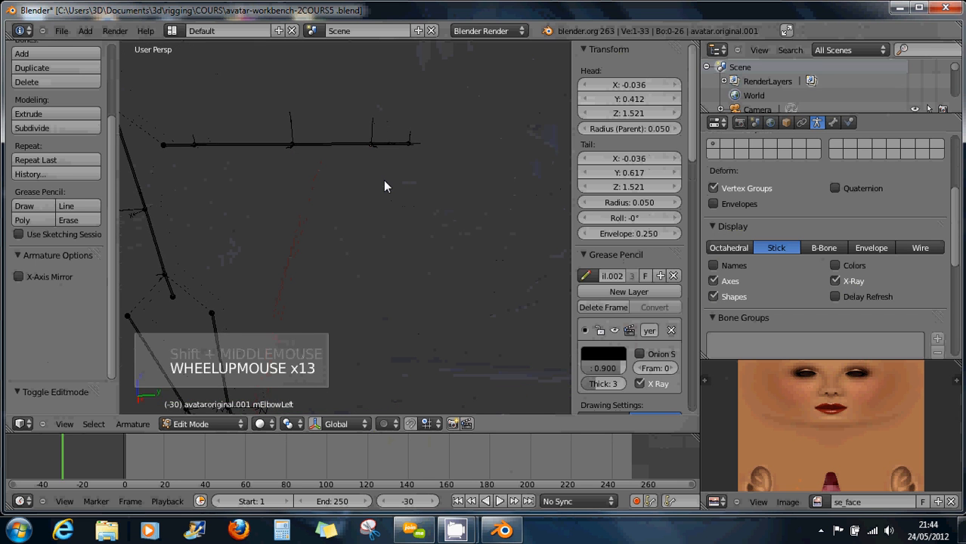
pyautogui.scroll(3, 385, 186)
pyautogui.press('KP_Decimal')
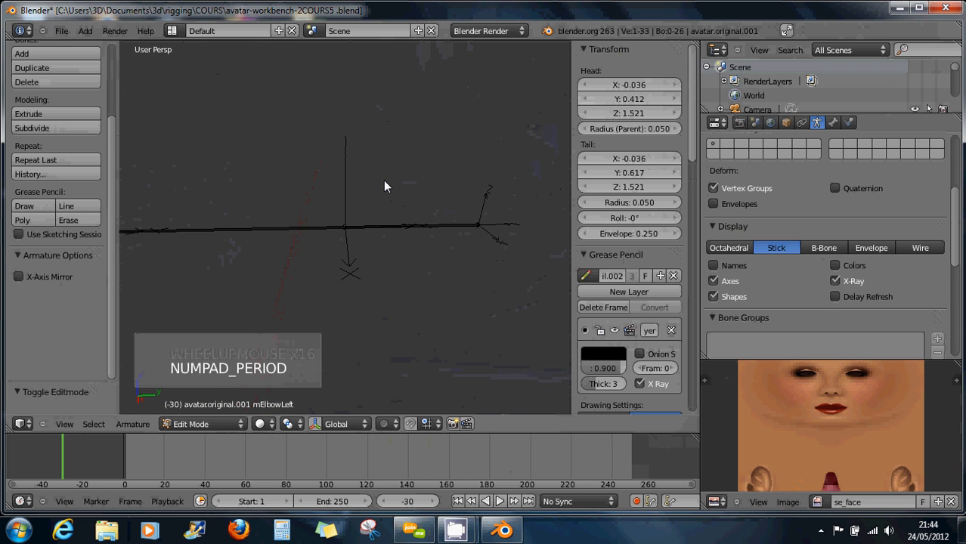
# With the left arm lying horizontal, select mElbowLeft and then mWristLeft to compare their axes.
pyautogui.moveTo(388, 240); pyautogui.dragTo(315, 229, button='middle')
pyautogui.moveTo(401, 240); pyautogui.dragTo(364, 202, button='middle')
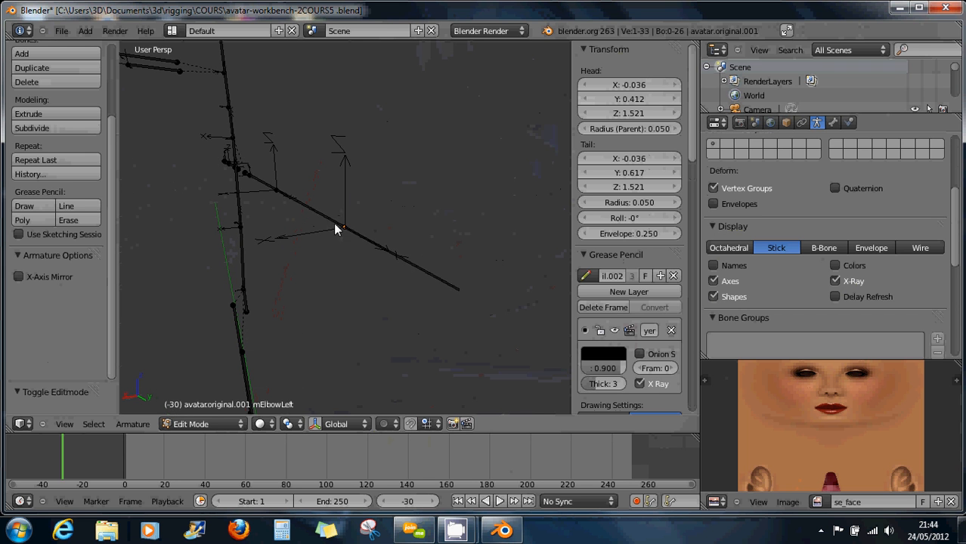
pyautogui.moveTo(372, 259); pyautogui.dragTo(499, 270, button='middle')
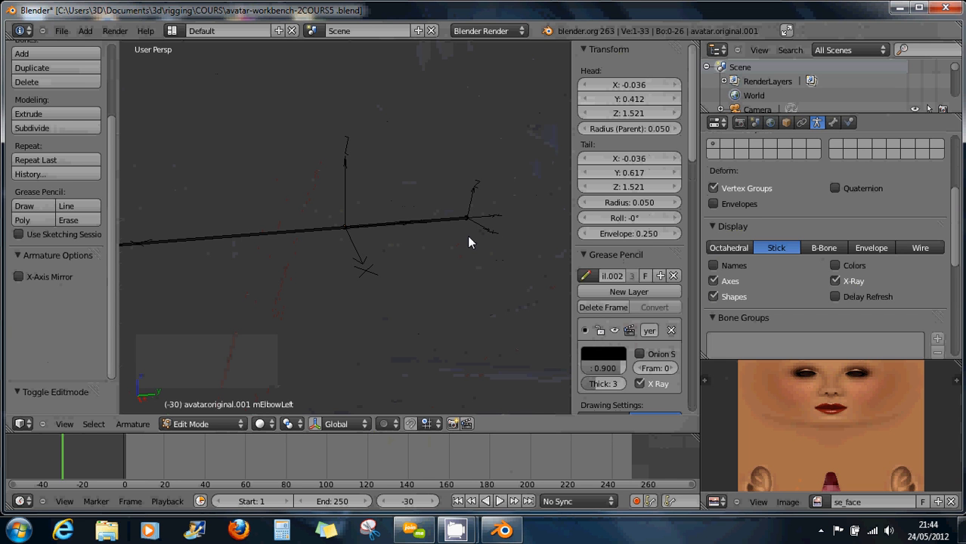
pyautogui.rightClick(344, 231)
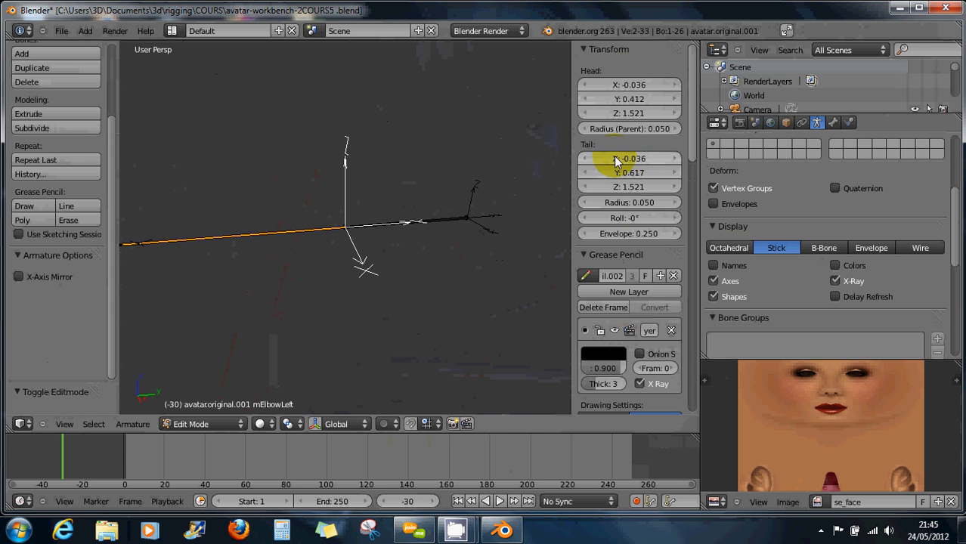
pyautogui.scroll(1, 623, 157)
pyautogui.moveTo(694, 142); pyautogui.dragTo(682, 130)
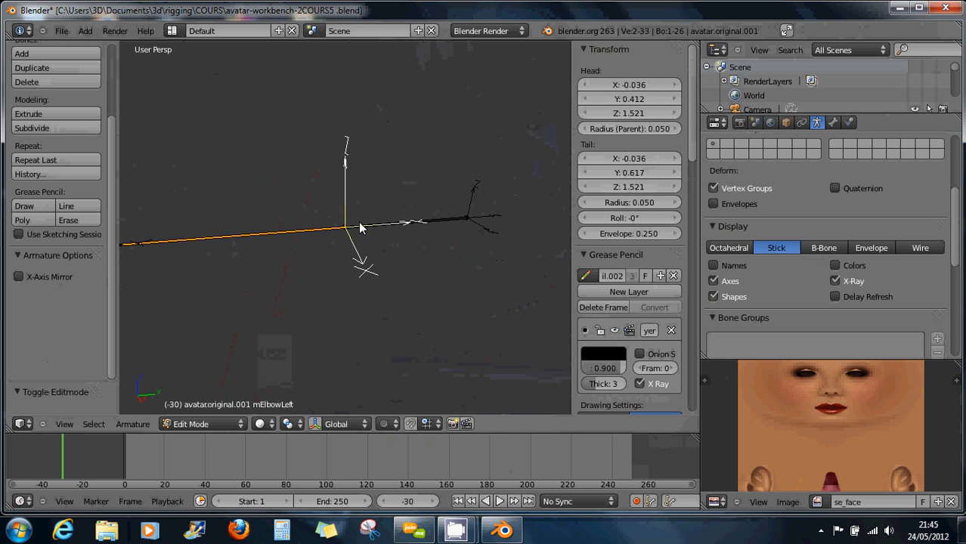
pyautogui.rightClick(447, 231)
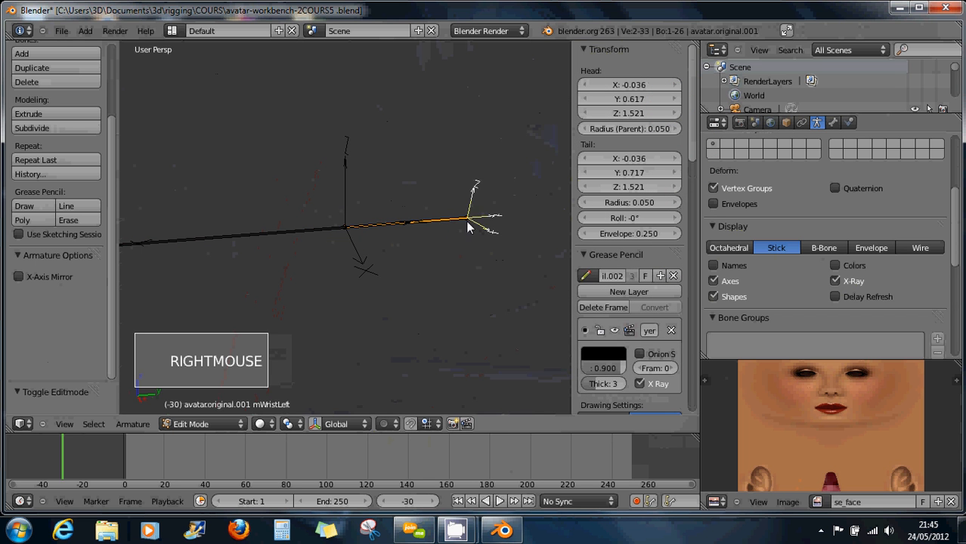
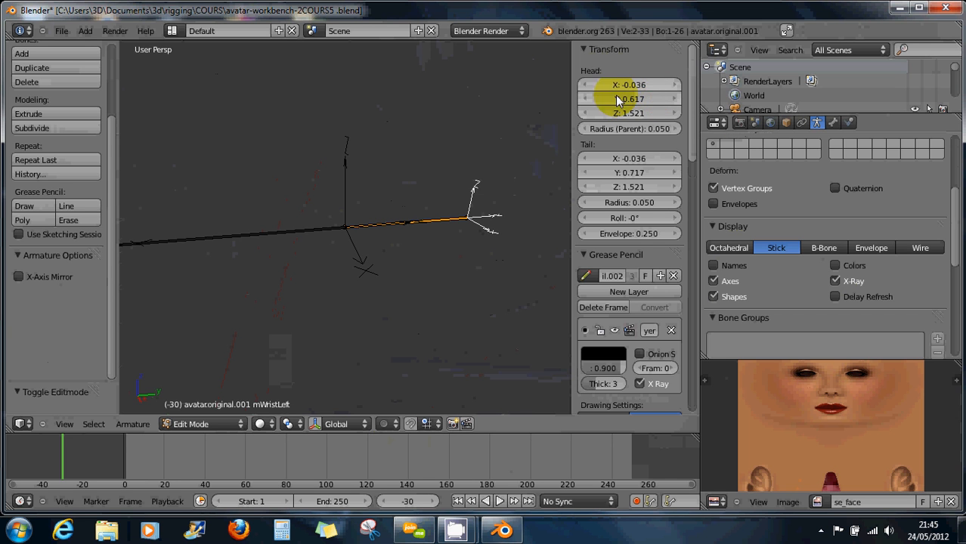
# Reselect mElbowLeft and mWristLeft to compare their axes, zooming the view in and out.
pyautogui.rightClick(472, 225)
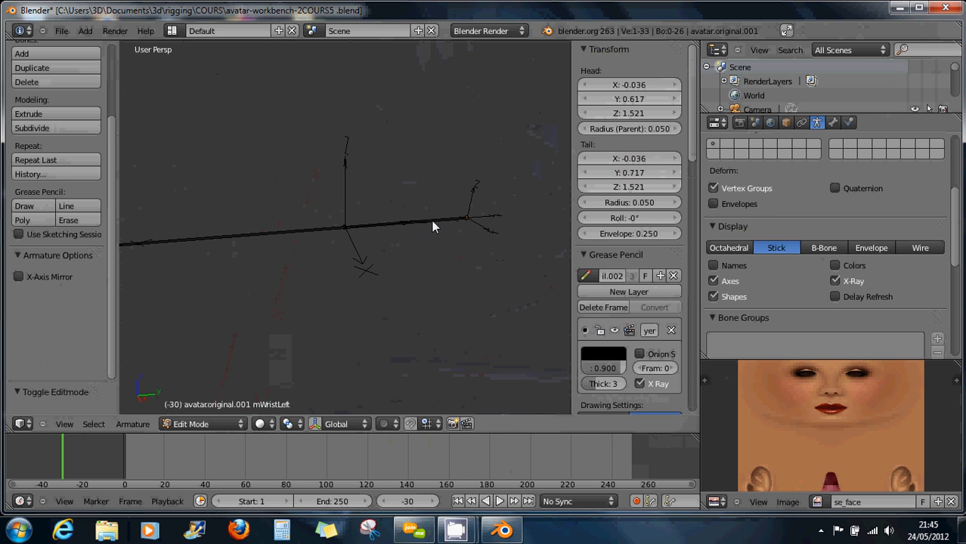
pyautogui.rightClick(414, 229)
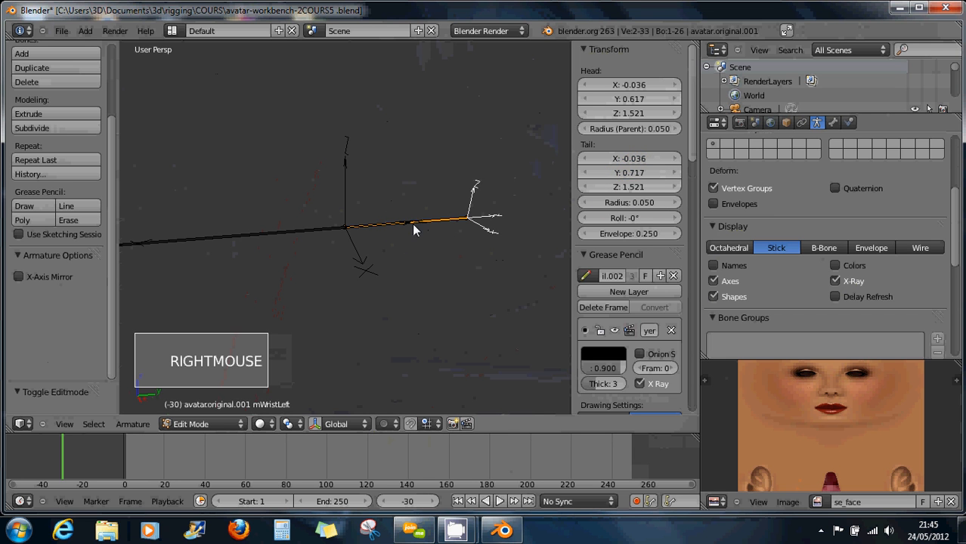
pyautogui.rightClick(347, 233)
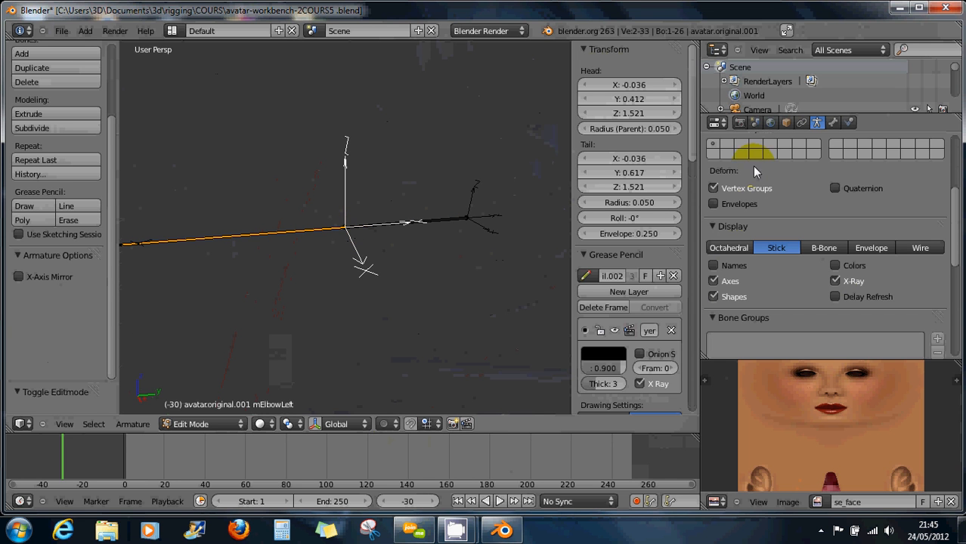
pyautogui.rightClick(463, 220)
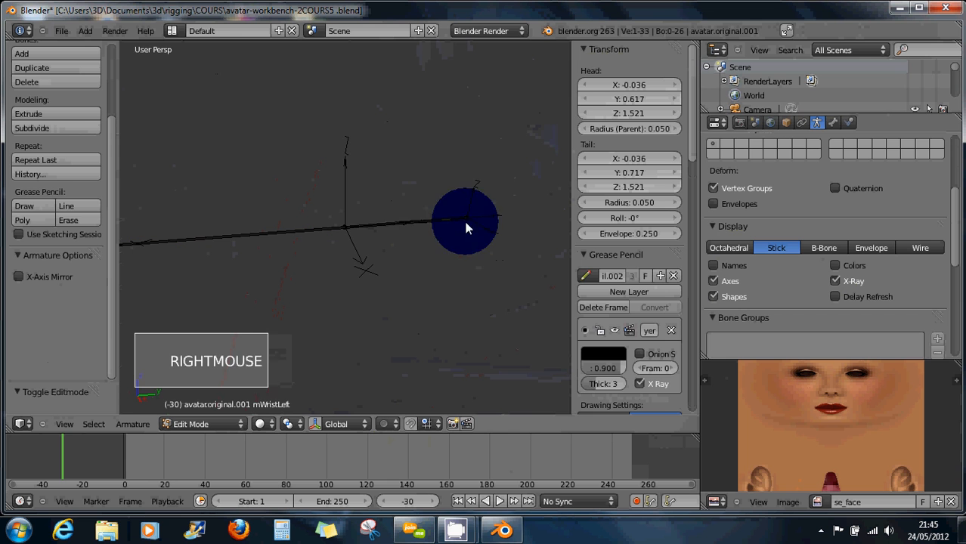
pyautogui.rightClick(445, 225)
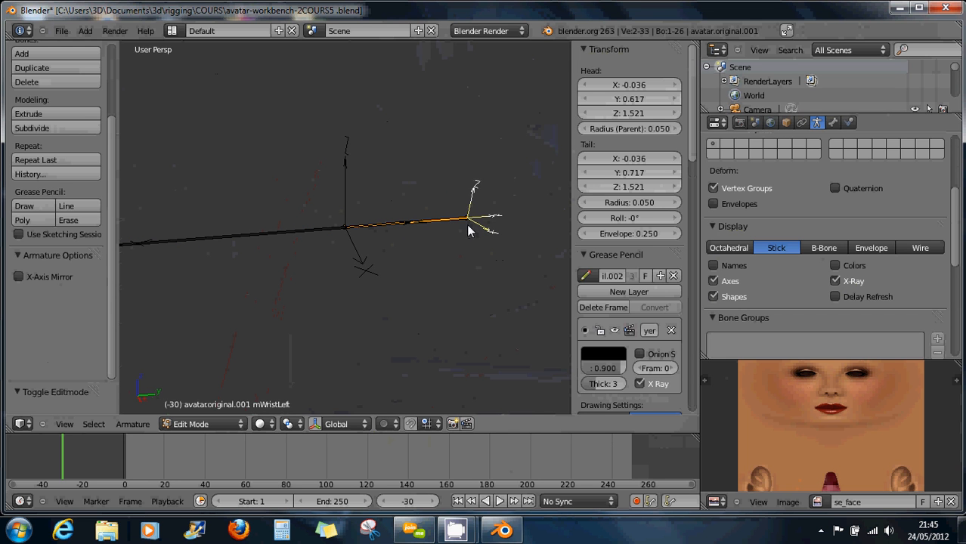
pyautogui.scroll(-2, 637, 218)
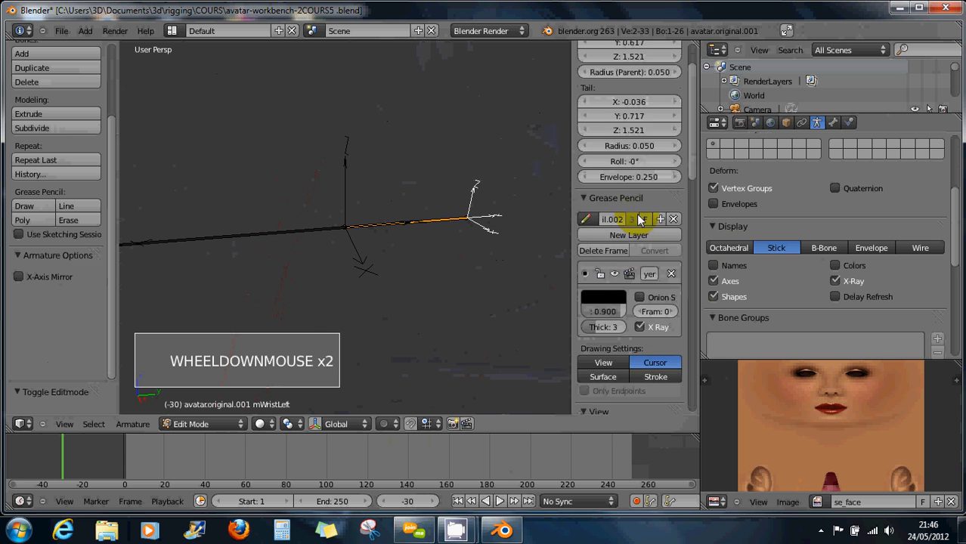
pyautogui.scroll(-11, 639, 220)
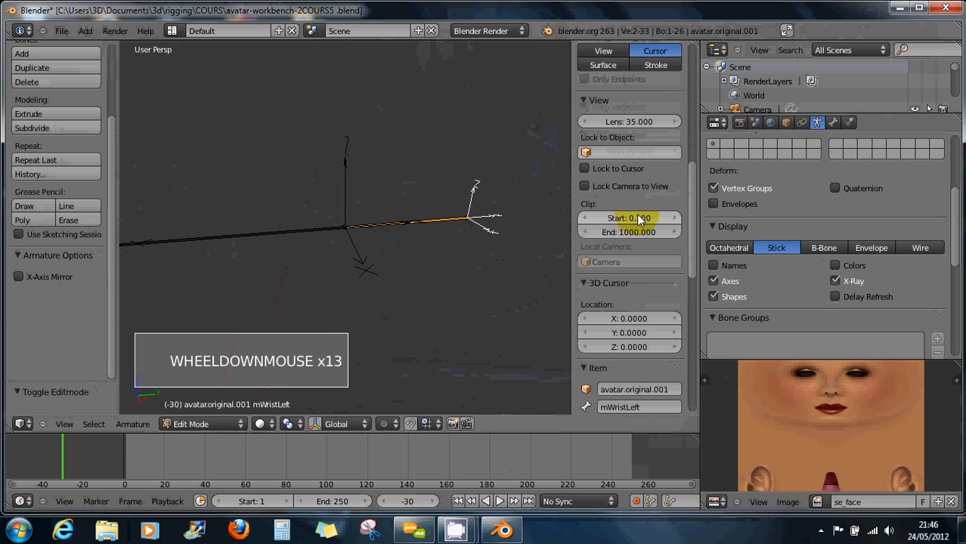
pyautogui.scroll(-7, 639, 219)
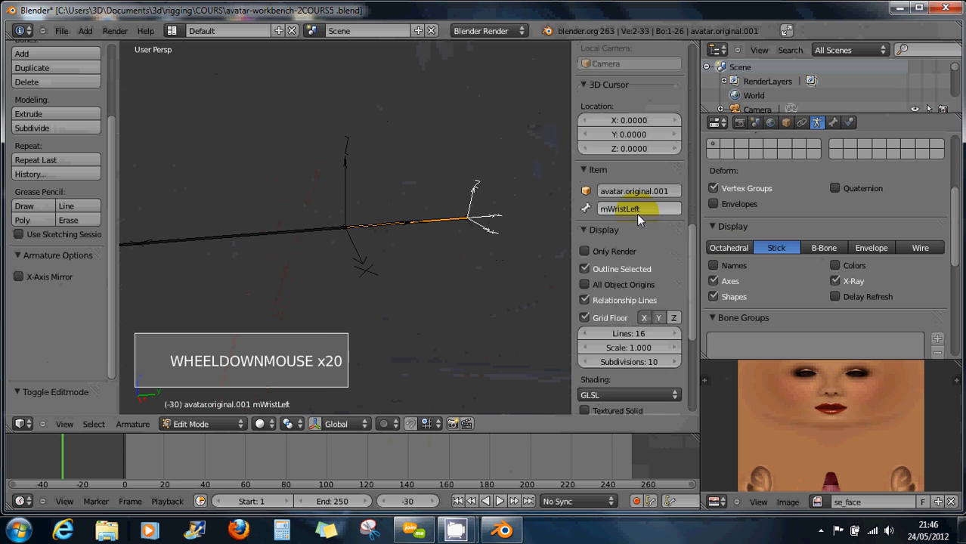
pyautogui.scroll(-10, 637, 217)
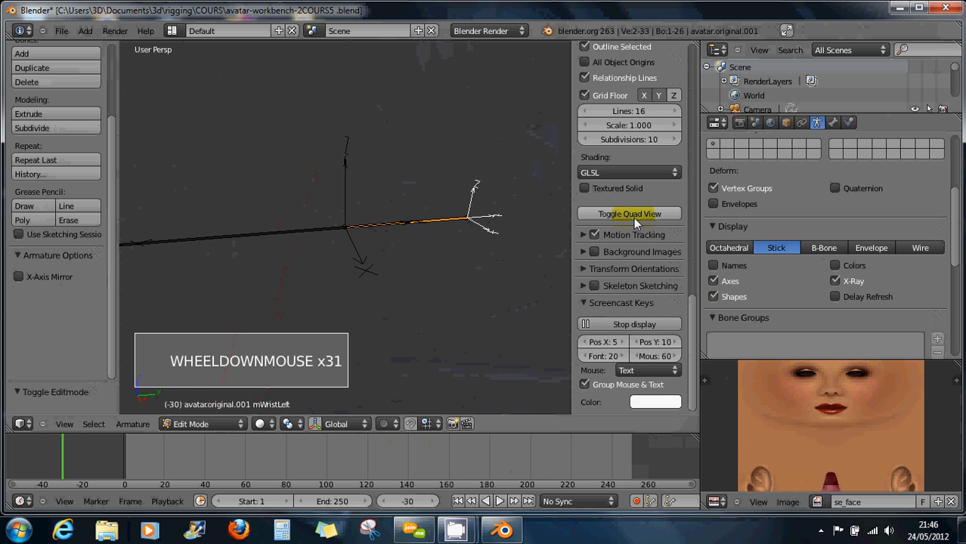
pyautogui.scroll(20, 634, 218)
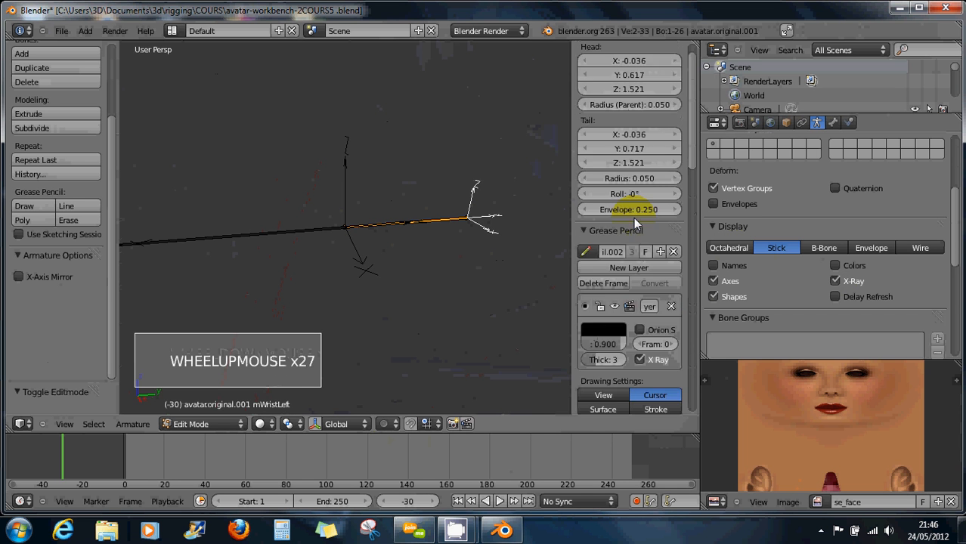
pyautogui.scroll(6, 635, 219)
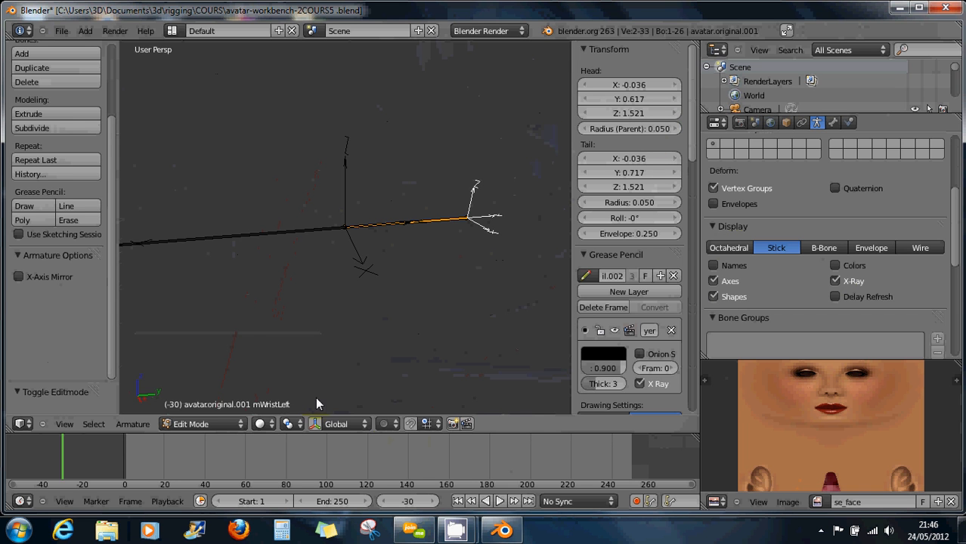
# Return the avatar.original.001 armature to Object Mode and select the whole armature.
pyautogui.click(201, 424)
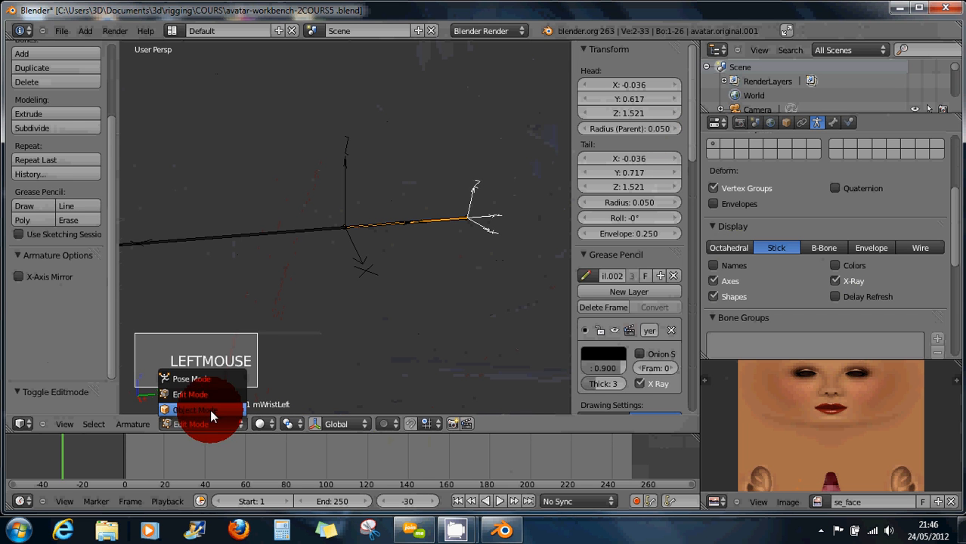
pyautogui.click(211, 410)
pyautogui.rightClick(440, 222)
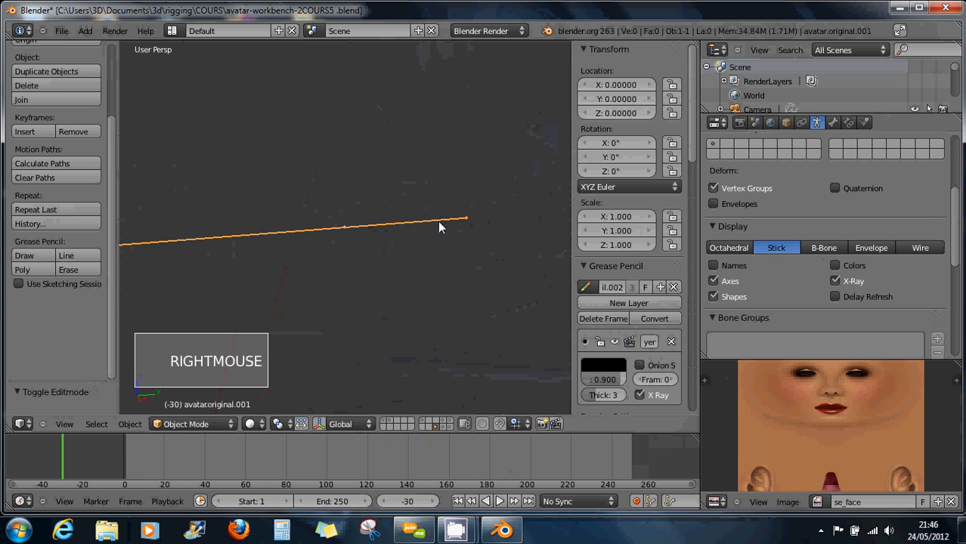
pyautogui.rightClick(440, 225)
# With the arm lying horizontal, put the armature into Pose Mode and select mWristLeft.
pyautogui.scroll(-5, 390, 246)
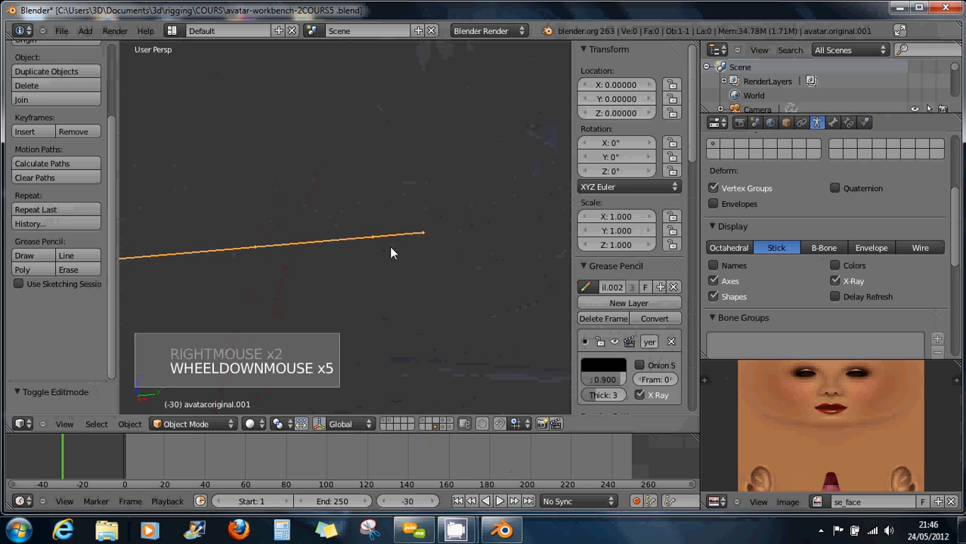
pyautogui.scroll(1, 391, 253)
pyautogui.moveTo(391, 253); pyautogui.dragTo(394, 278, button='middle')
pyautogui.rightClick(394, 241)
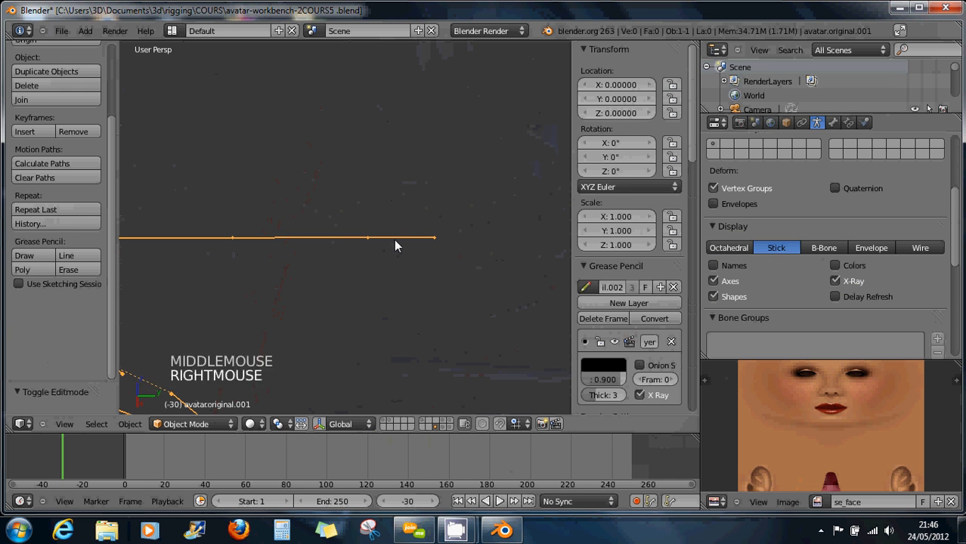
pyautogui.click(201, 424)
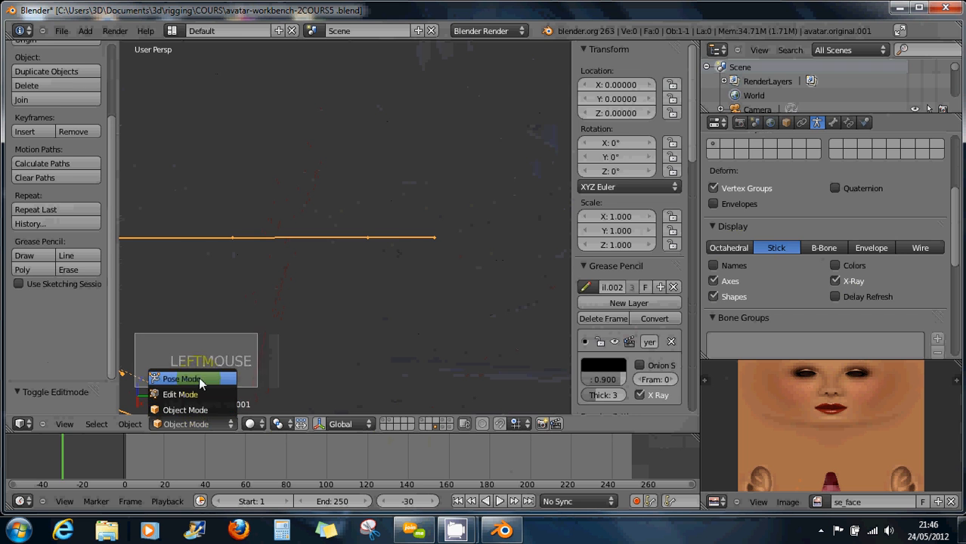
pyautogui.click(199, 379)
pyautogui.rightClick(400, 236)
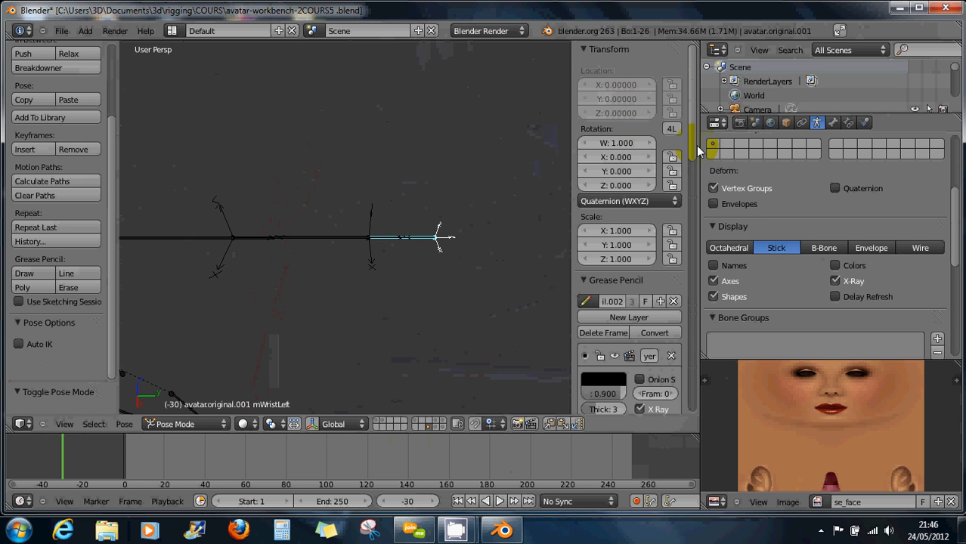
# Set the mElbowLeft bone's rotation mode to XYZ Euler.
pyautogui.rightClick(336, 241)
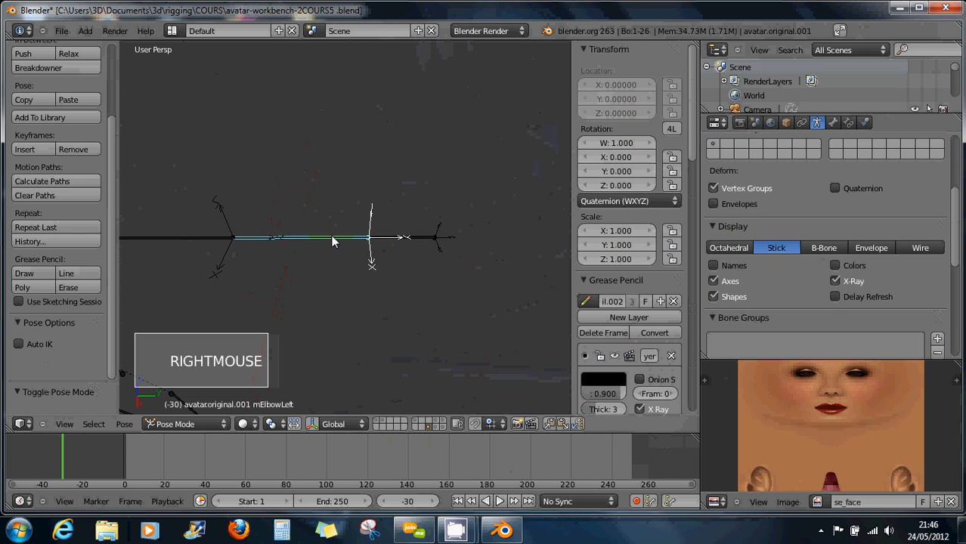
pyautogui.rightClick(384, 239)
pyautogui.rightClick(389, 240)
pyautogui.rightClick(399, 240)
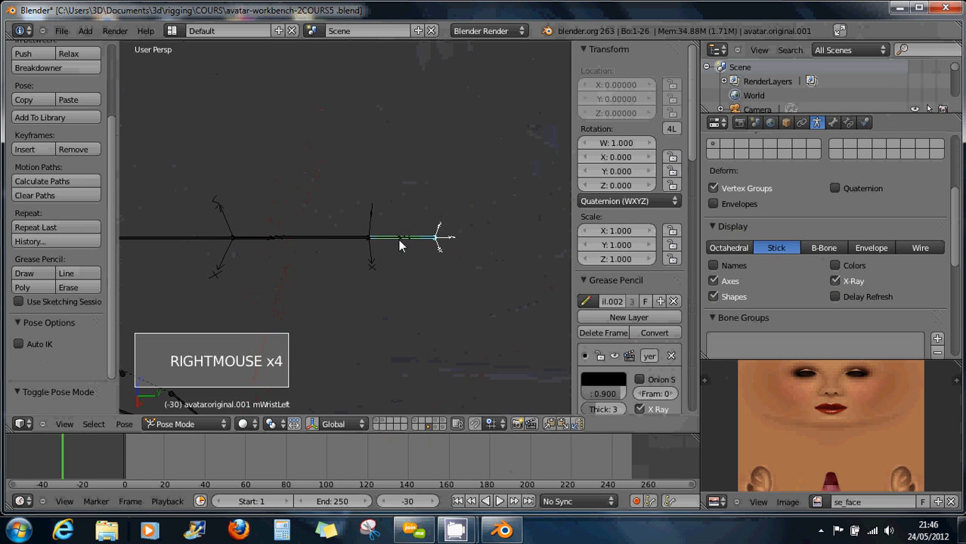
pyautogui.rightClick(285, 240)
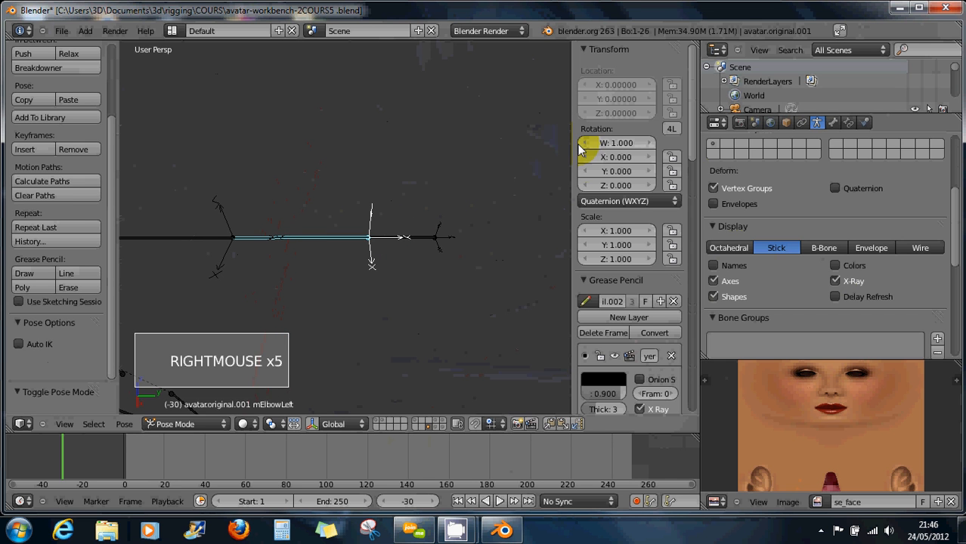
pyautogui.click(605, 202)
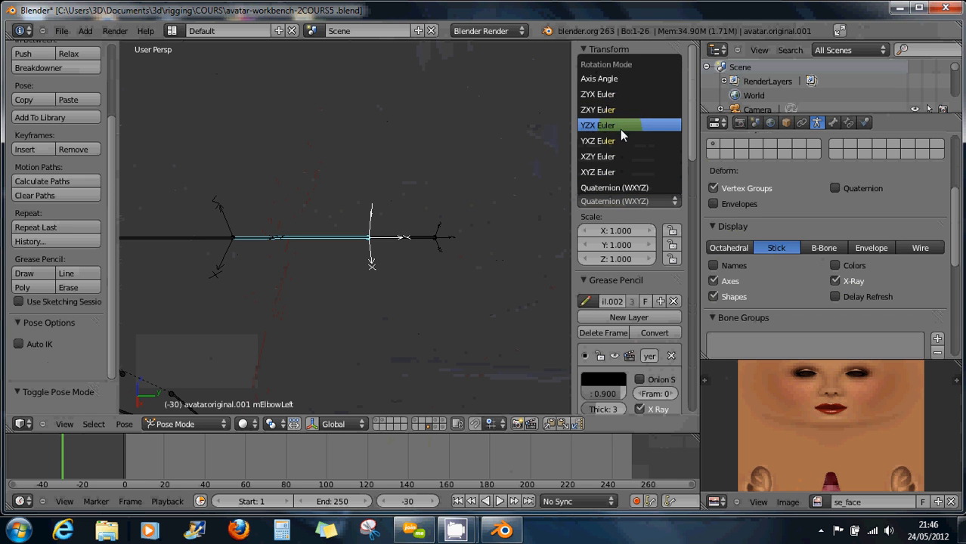
pyautogui.click(603, 174)
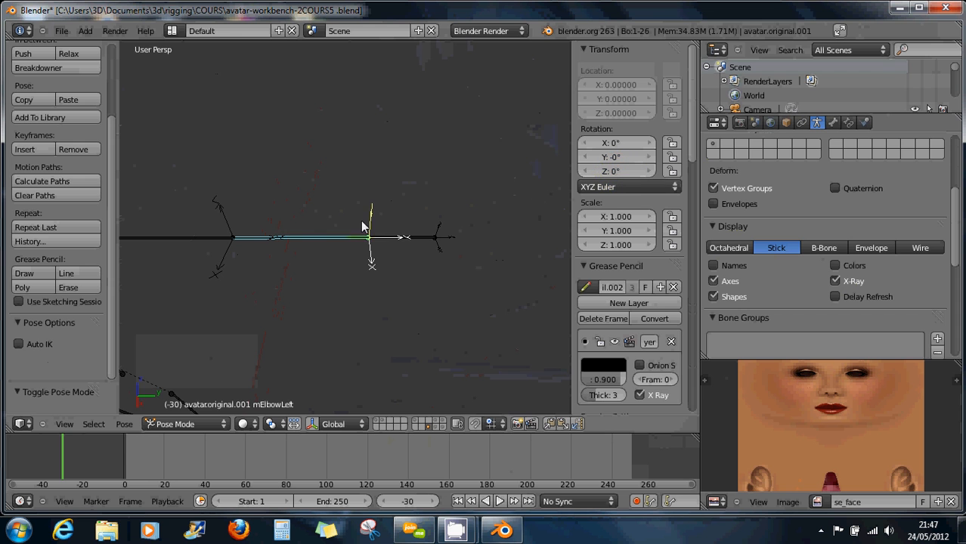
# Switch the mWristLeft and mShoulderLeft bones to XYZ Euler rotation as well.
pyautogui.rightClick(408, 242)
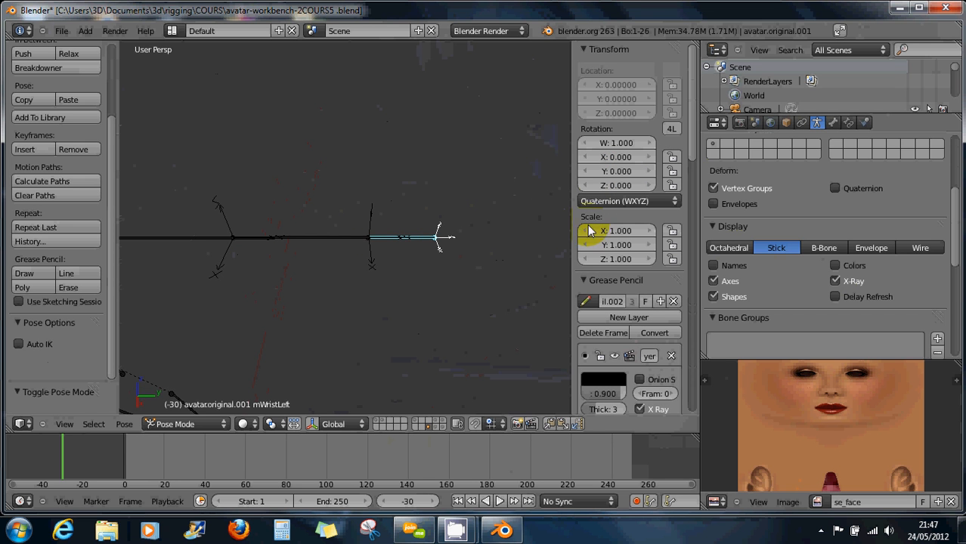
pyautogui.click(592, 201)
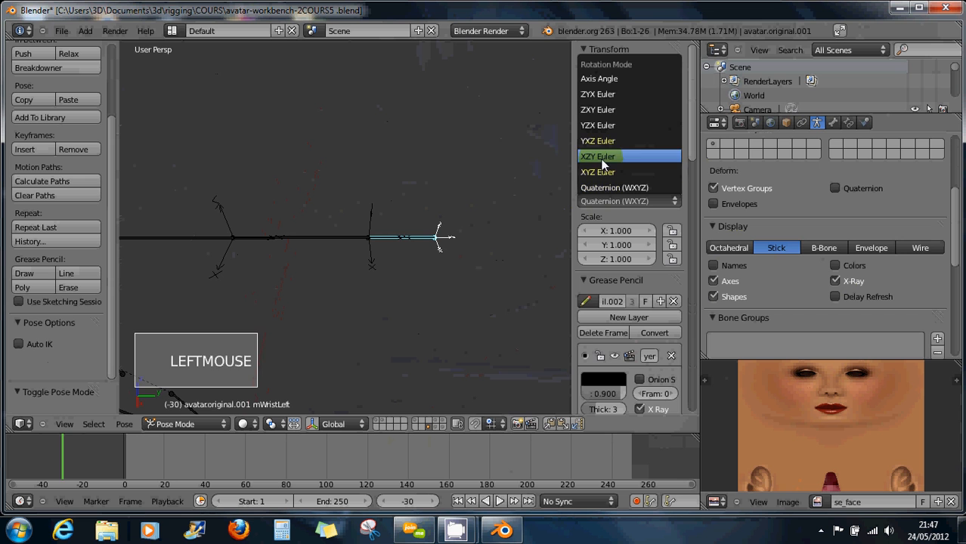
pyautogui.click(603, 173)
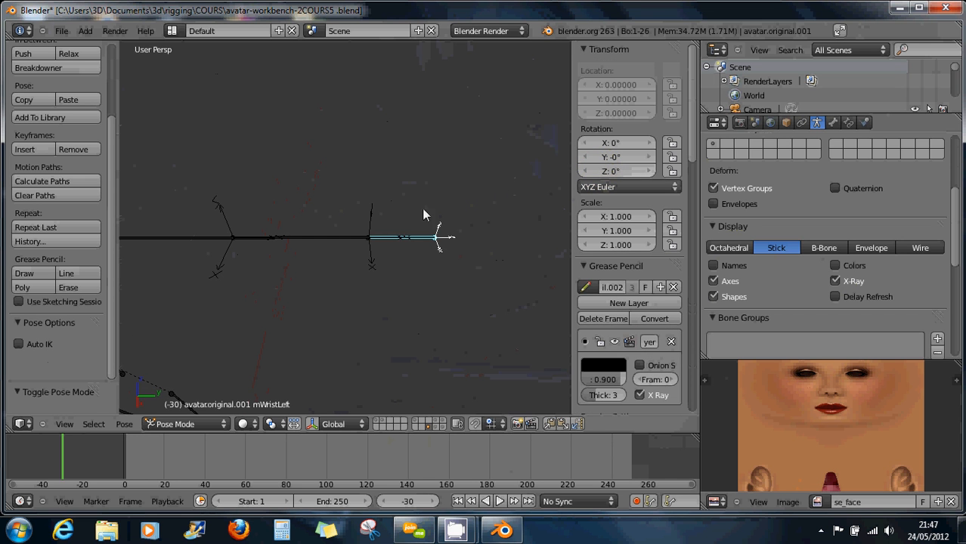
pyautogui.rightClick(321, 235)
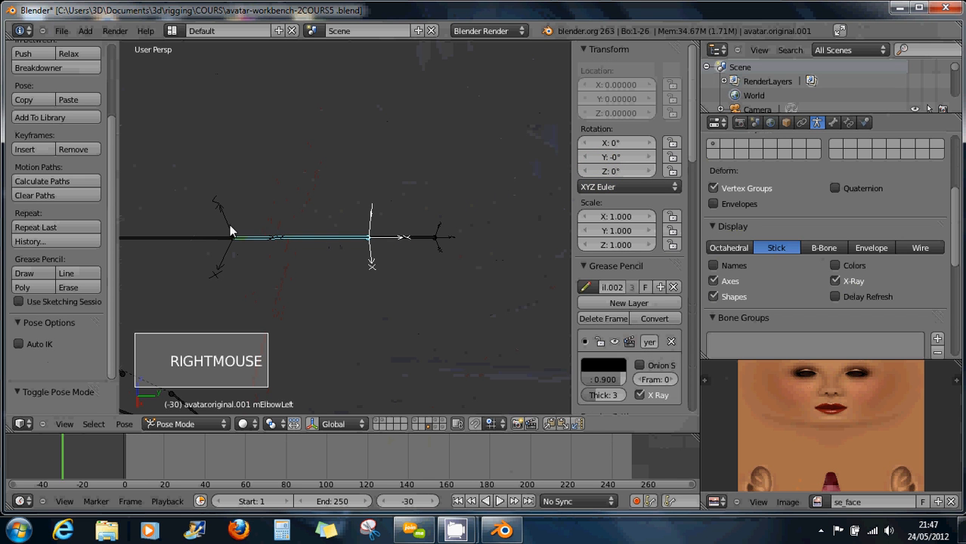
pyautogui.rightClick(194, 234)
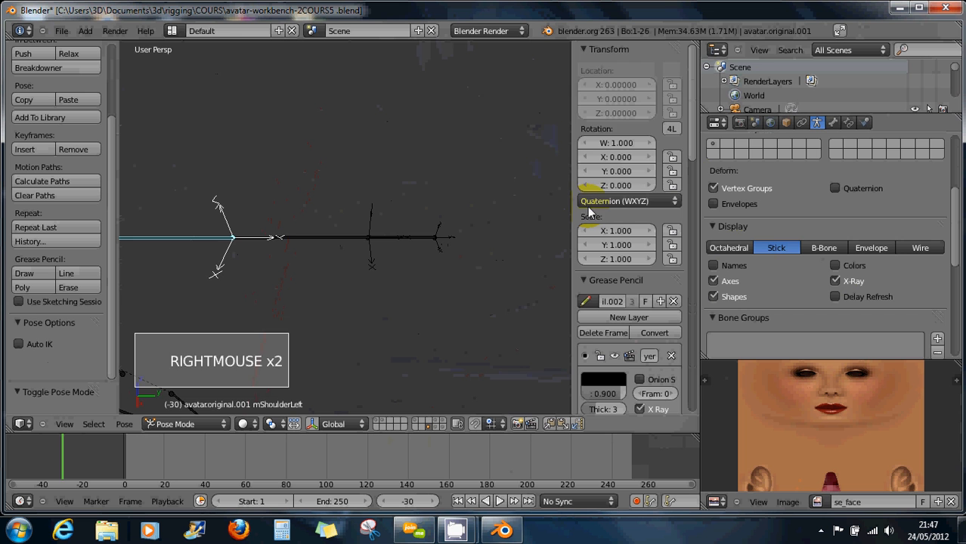
pyautogui.click(590, 201)
pyautogui.click(598, 175)
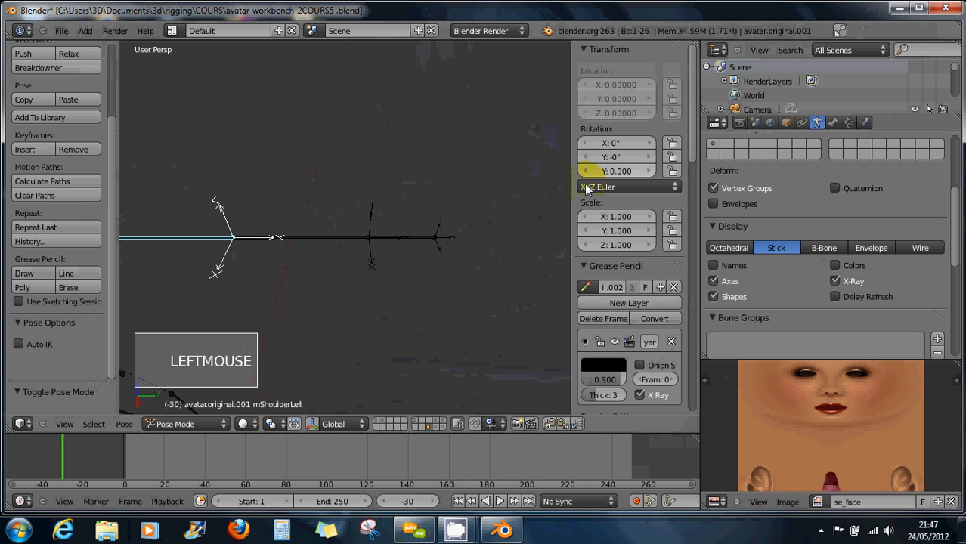
# Orbit to the head and set the mEyeLeft bone's rotation mode to XYZ Euler.
pyautogui.rightClick(330, 241)
pyautogui.rightClick(416, 240)
pyautogui.scroll(-4, 407, 258)
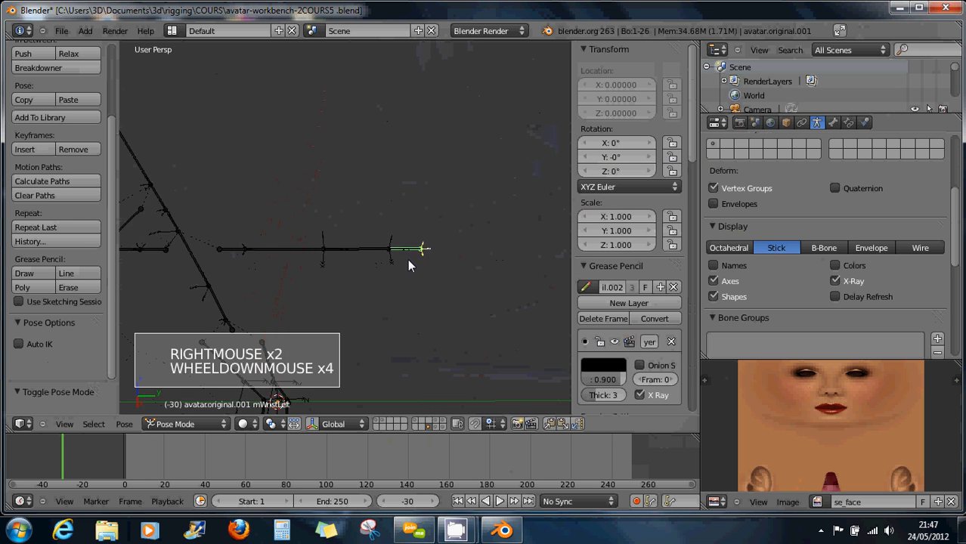
pyautogui.scroll(-4, 408, 258)
pyautogui.moveTo(360, 268); pyautogui.dragTo(280, 215, button='middle')
pyautogui.rightClick(300, 229)
pyautogui.rightClick(281, 216)
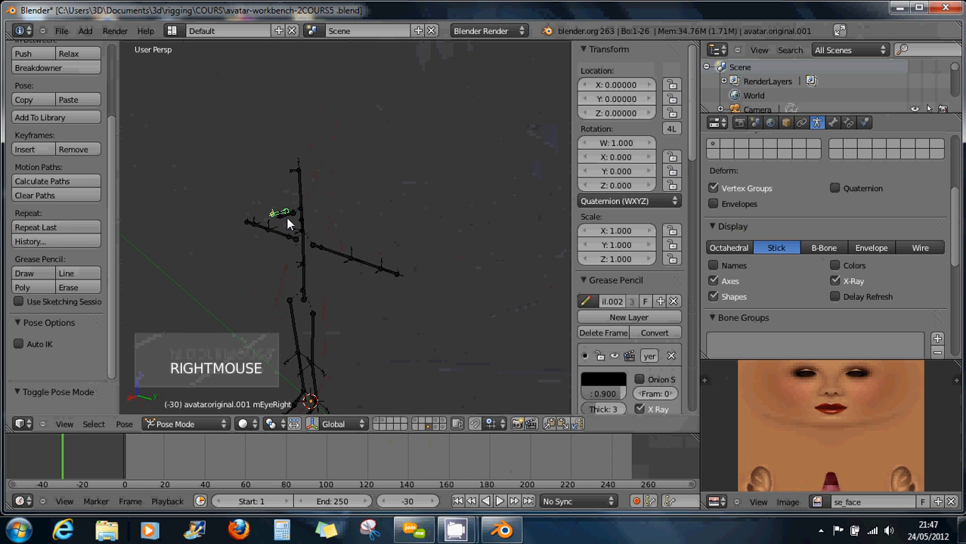
pyautogui.rightClick(282, 217)
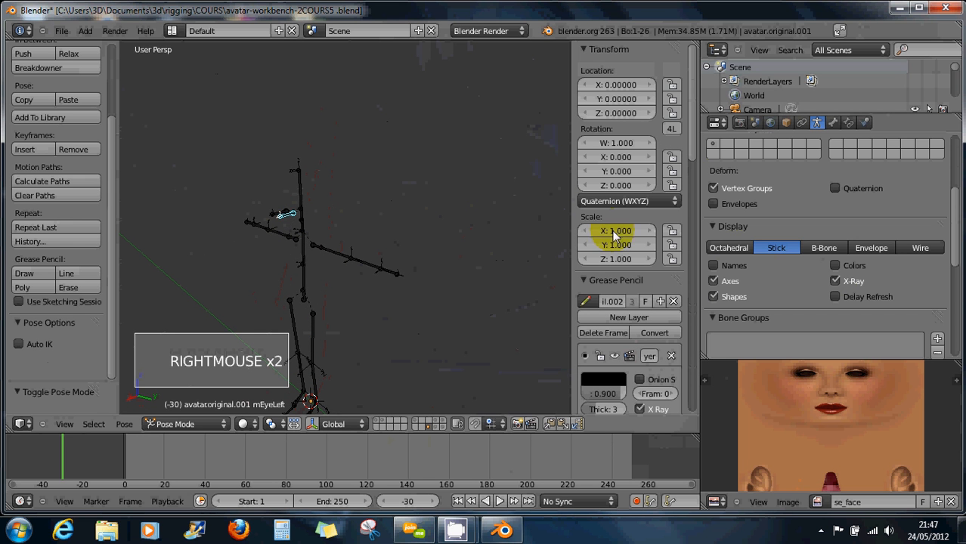
pyautogui.click(608, 202)
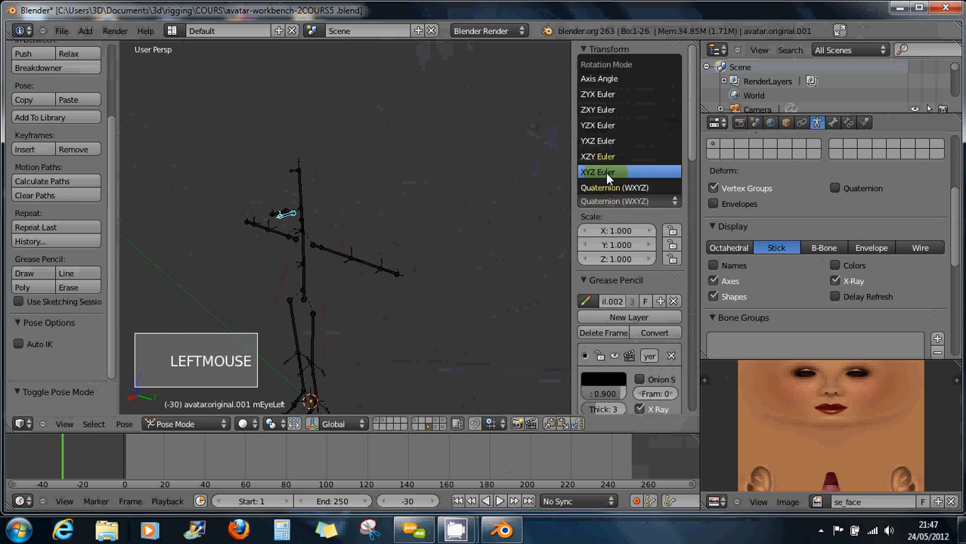
pyautogui.click(607, 174)
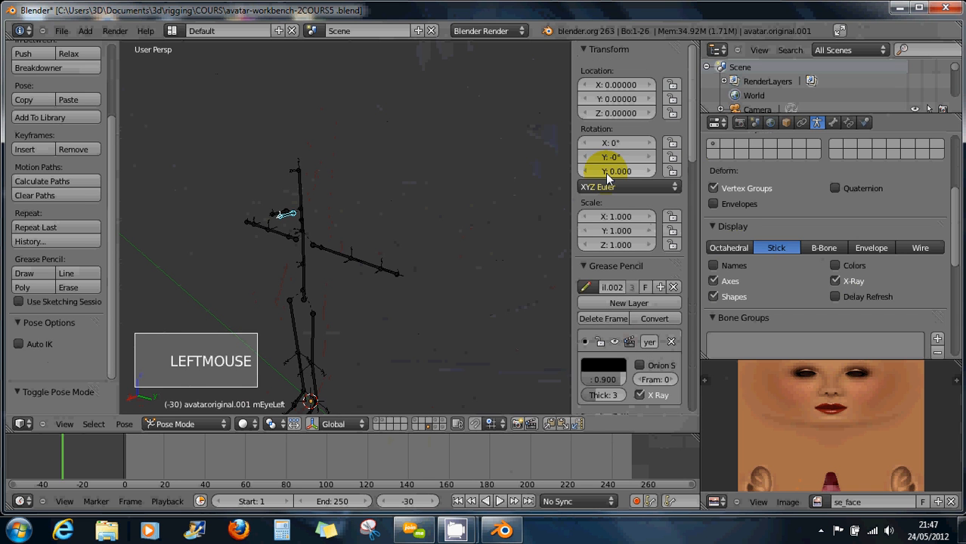
# Select mElbowLeft and orbit to face the armature front-on.
pyautogui.rightClick(383, 273)
pyautogui.rightClick(363, 273)
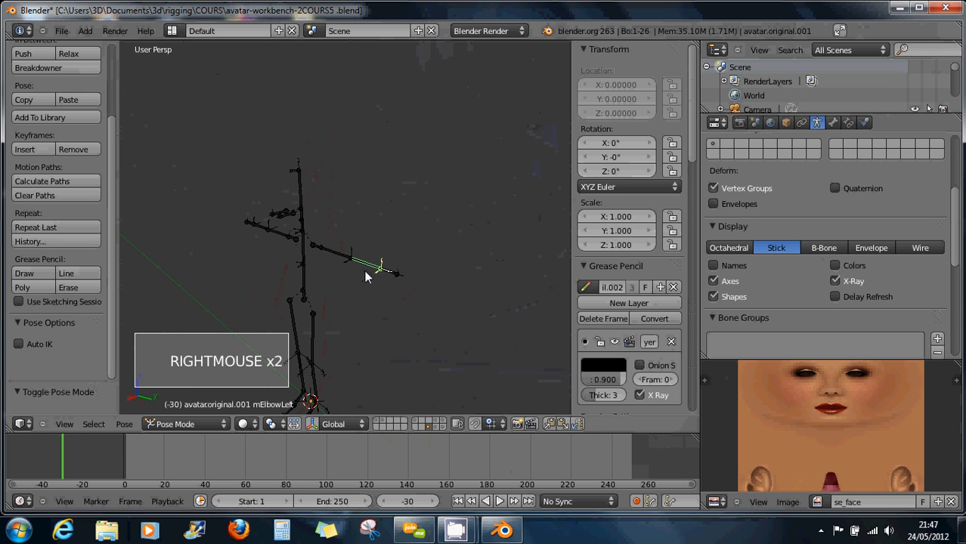
pyautogui.moveTo(365, 277); pyautogui.dragTo(419, 266, button='middle')
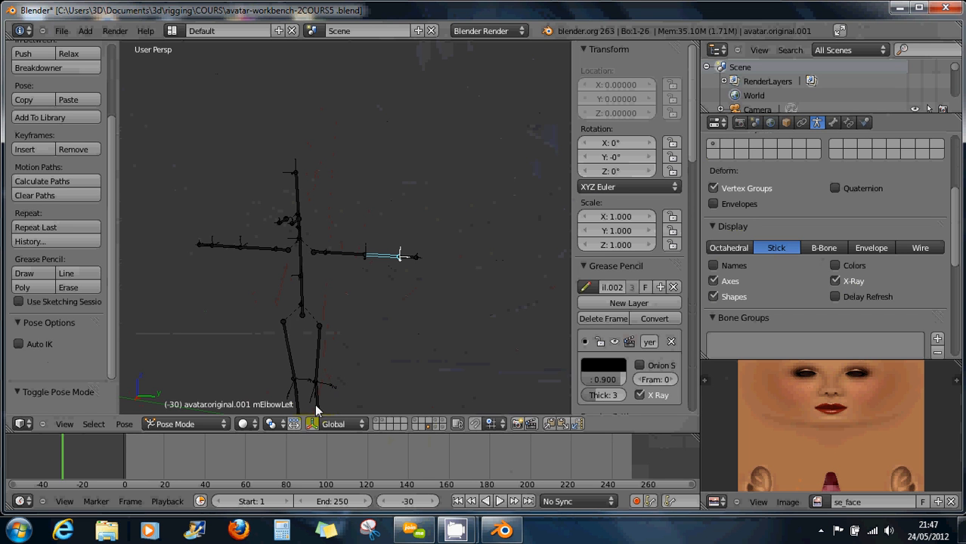
# Show the metaball body layer together with the armature layer, then reselect the armature.
pyautogui.click(433, 426)
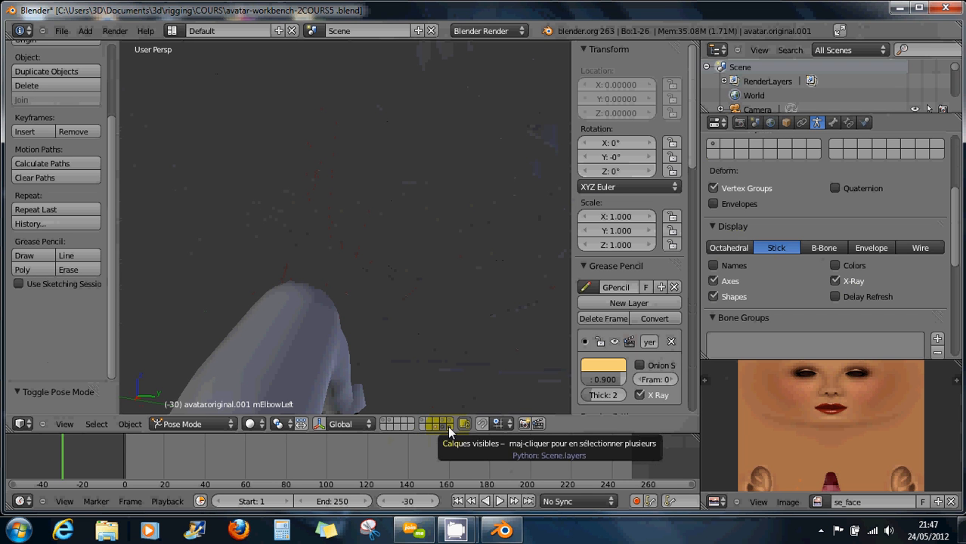
pyautogui.keyDown('shift'); pyautogui.click(448, 426); pyautogui.keyUp('shift')
pyautogui.moveTo(362, 372); pyautogui.dragTo(350, 326, button='middle')
pyautogui.rightClick(311, 226)
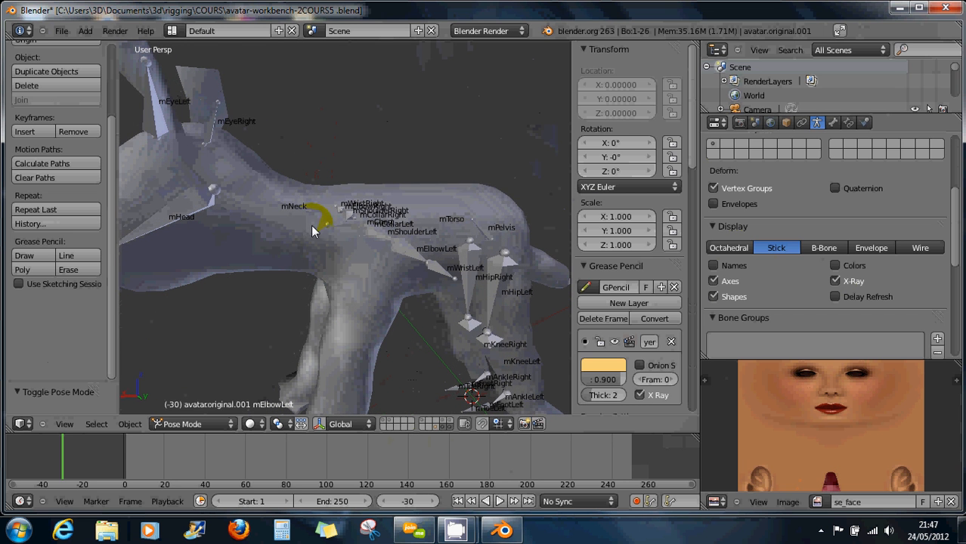
pyautogui.scroll(-2, 379, 247)
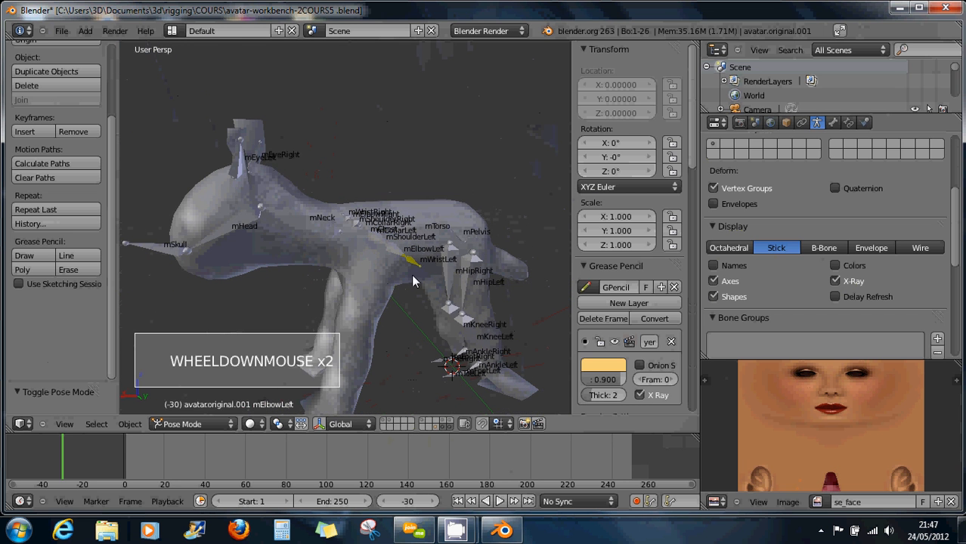
pyautogui.moveTo(369, 277); pyautogui.dragTo(428, 325, button='middle')
pyautogui.rightClick(369, 240)
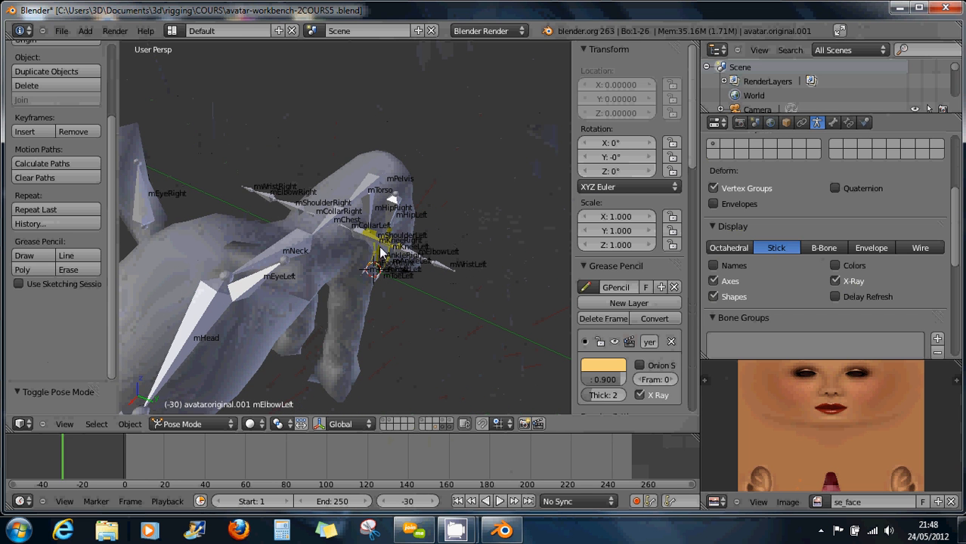
pyautogui.rightClick(355, 235)
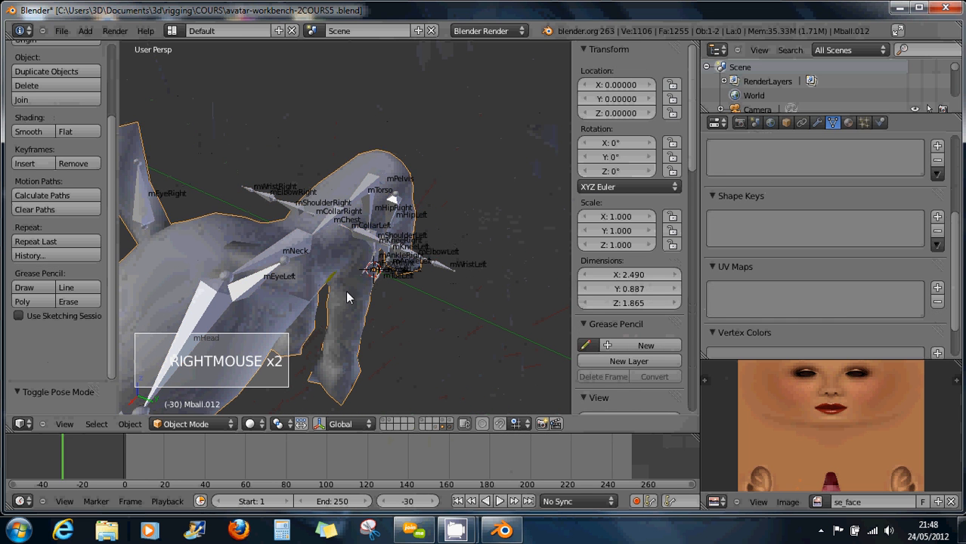
pyautogui.rightClick(355, 236)
# Put the armature into Edit Mode and switch to the orthographic side view.
pyautogui.click(198, 431)
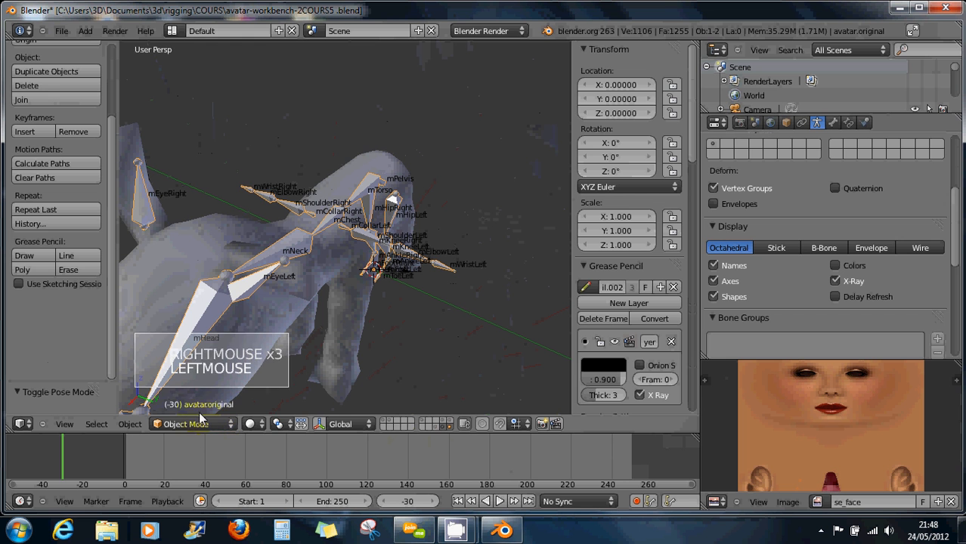
pyautogui.click(194, 395)
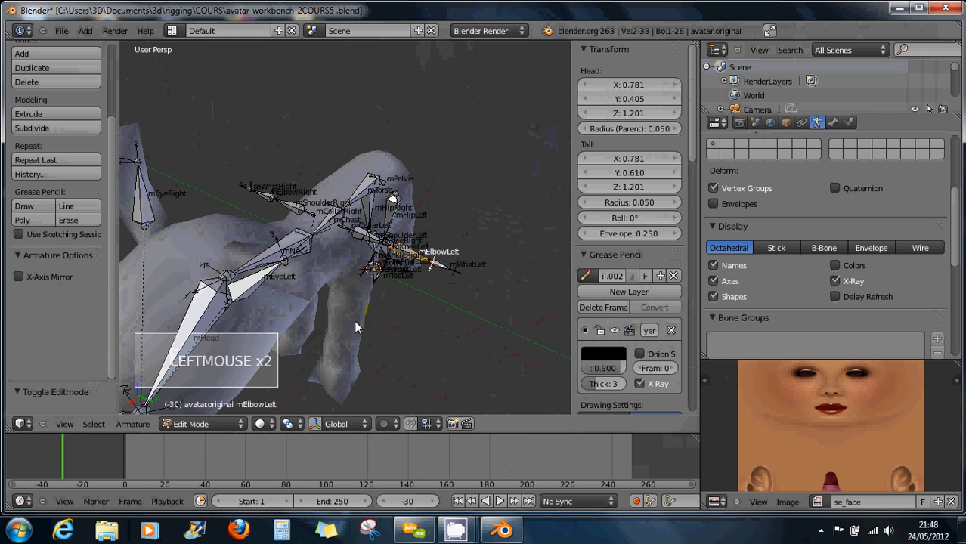
pyautogui.rightClick(372, 244)
pyautogui.moveTo(379, 242); pyautogui.dragTo(433, 288, button='middle')
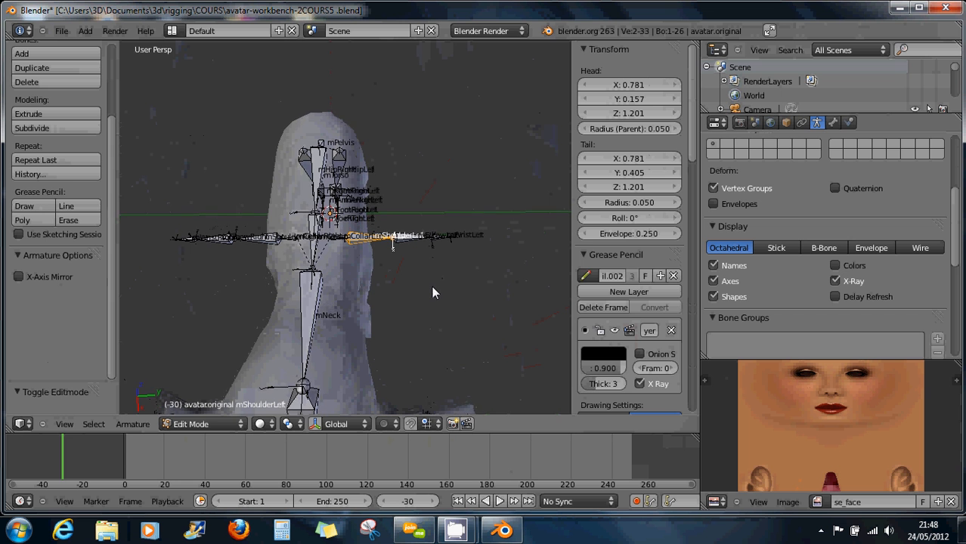
pyautogui.moveTo(329, 271); pyautogui.dragTo(234, 205, button='middle')
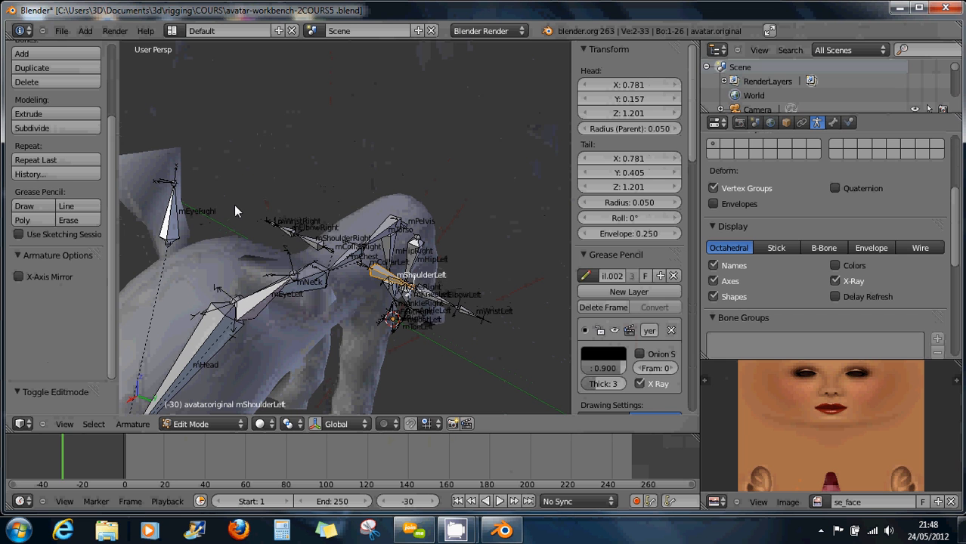
pyautogui.press('KP_3')
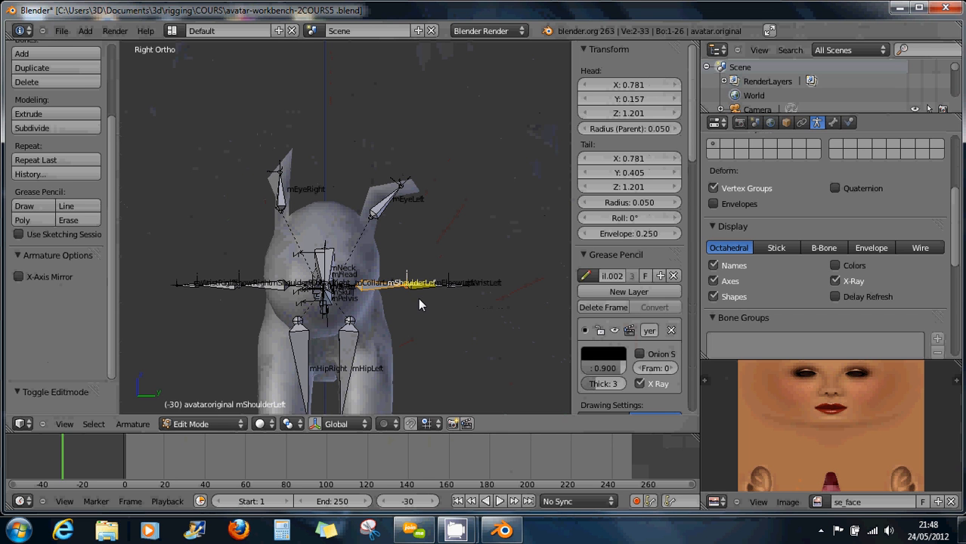
# Try rotating the left elbow and wrist bones about global X, then cancel it.
pyautogui.press('r')
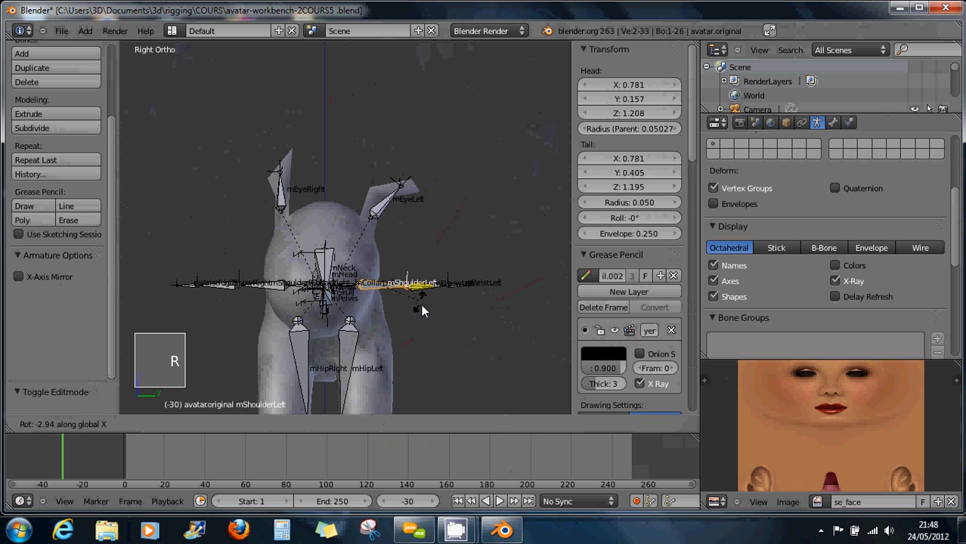
pyautogui.rightClick(414, 343)
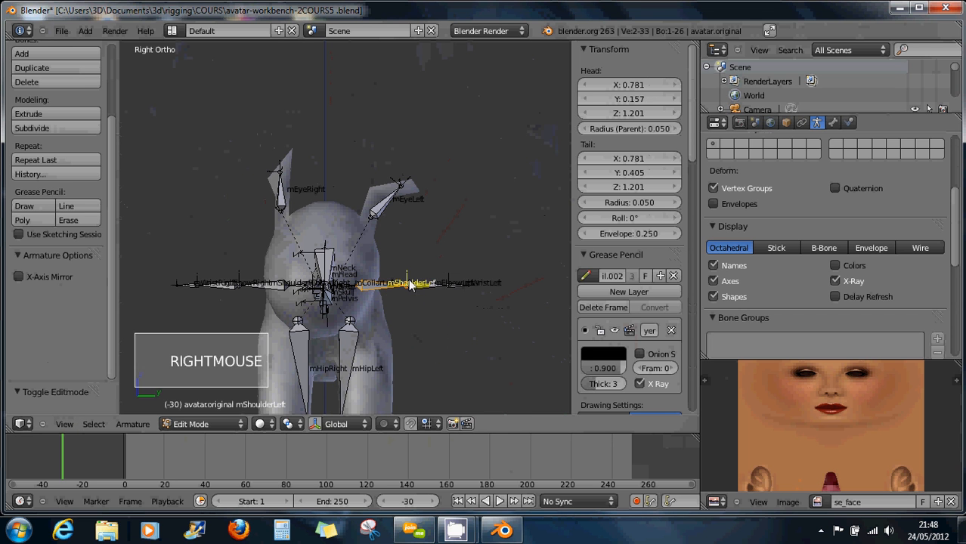
pyautogui.press('b')
pyautogui.moveTo(397, 265)
pyautogui.mouseDown()
pyautogui.moveTo(542, 320)
pyautogui.moveTo(540, 327)
pyautogui.mouseUp()
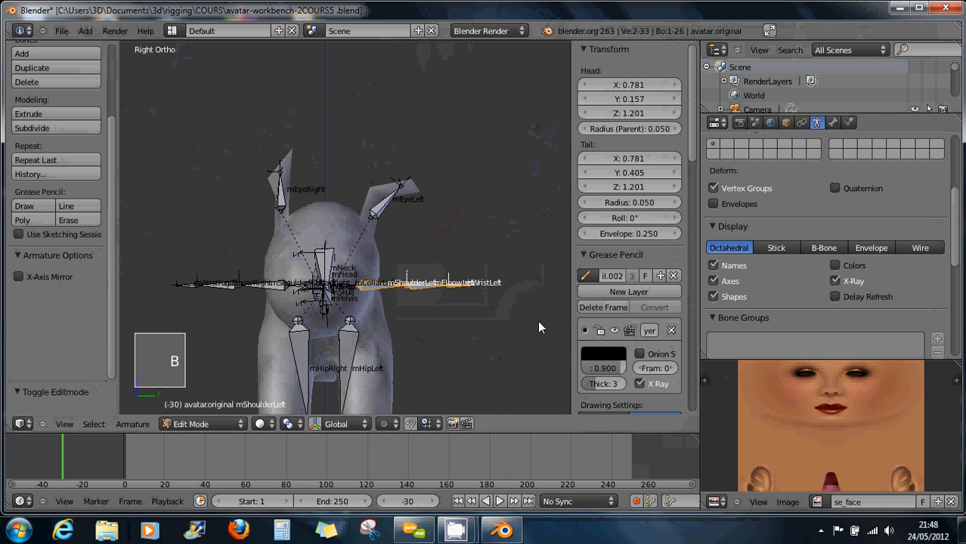
pyautogui.press('r')
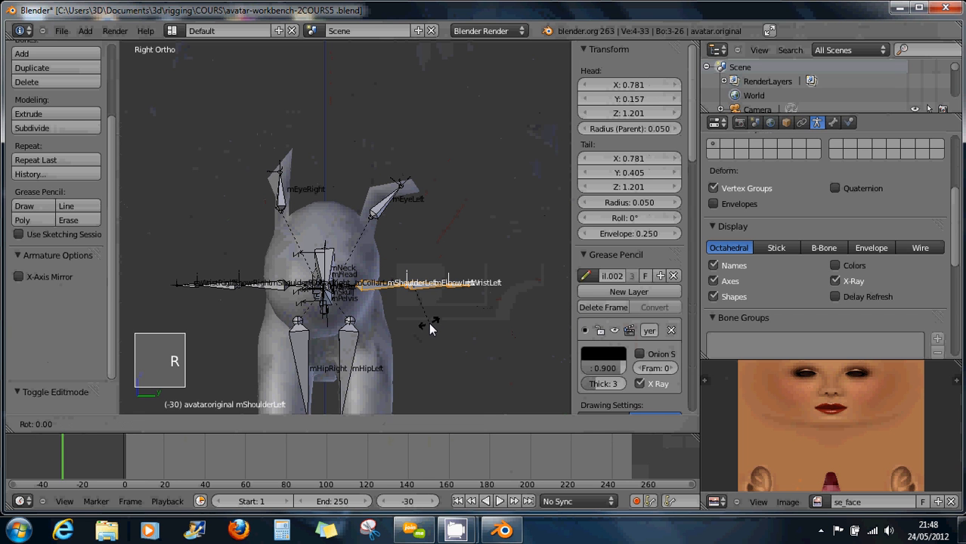
pyautogui.press('x')
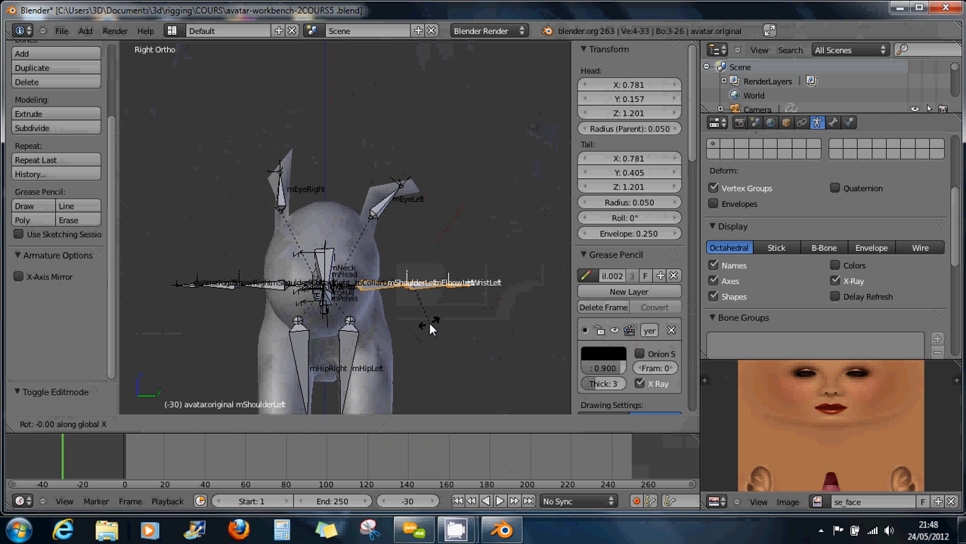
pyautogui.rightClick(429, 327)
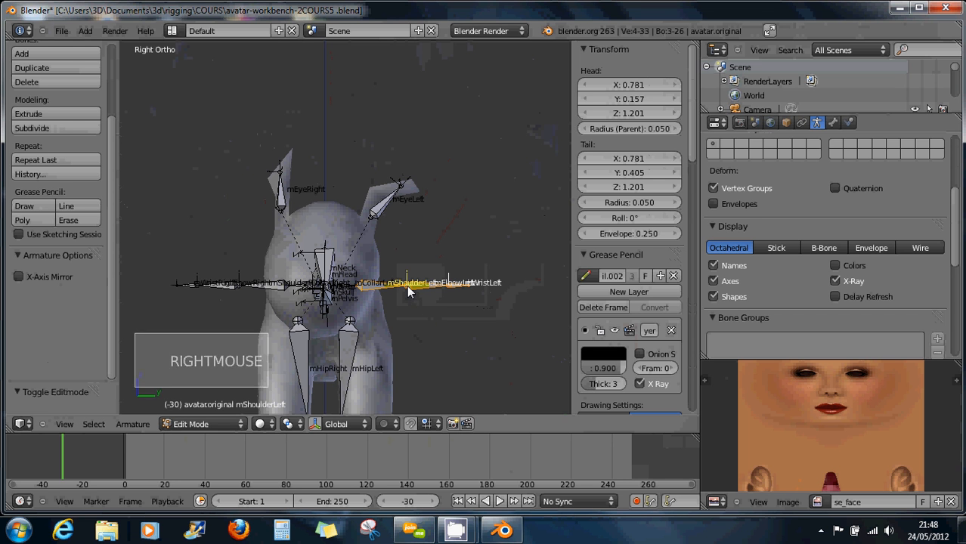
# Box-select the elbow and wrist bones of both arms and pan down to the legs.
pyautogui.press('b')
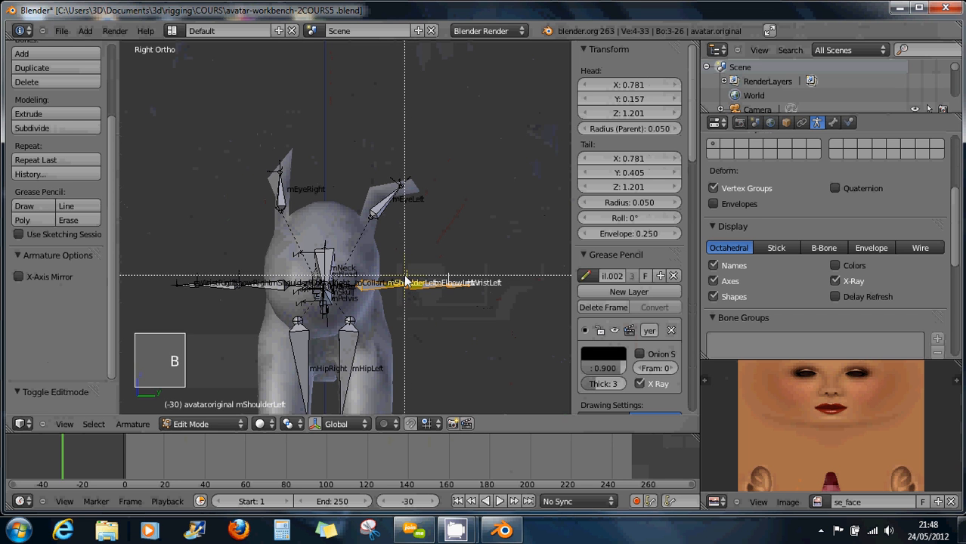
pyautogui.rightClick(404, 280)
pyautogui.press('a')
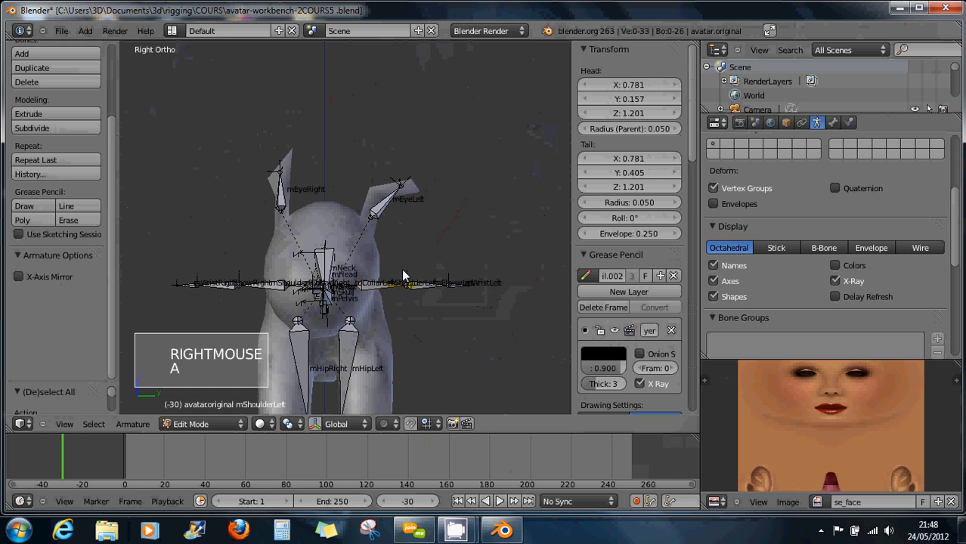
pyautogui.press('b')
pyautogui.moveTo(401, 267); pyautogui.dragTo(514, 315)
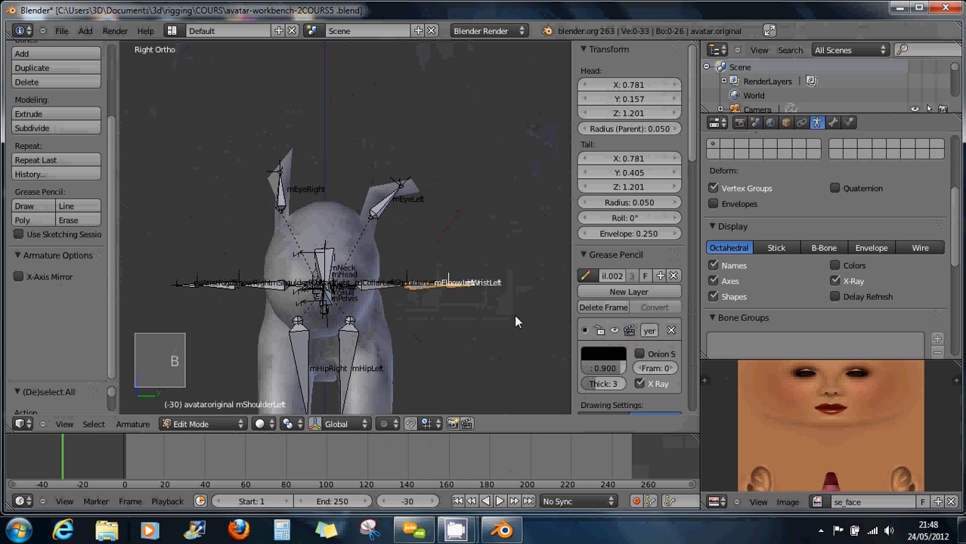
pyautogui.press('b')
pyautogui.moveTo(141, 257); pyautogui.dragTo(271, 335)
pyautogui.keyDown('shift'); pyautogui.moveTo(295, 332); pyautogui.dragTo(295, 197, button='middle'); pyautogui.keyUp('shift')
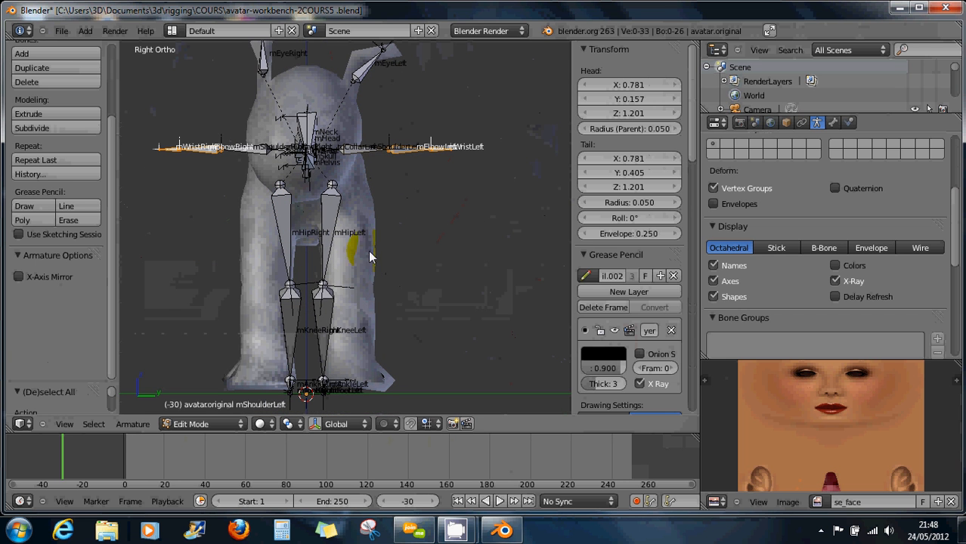
# Lower the selected arm bones along Z and shorten them along global Y.
pyautogui.press('g')
pyautogui.press('z')
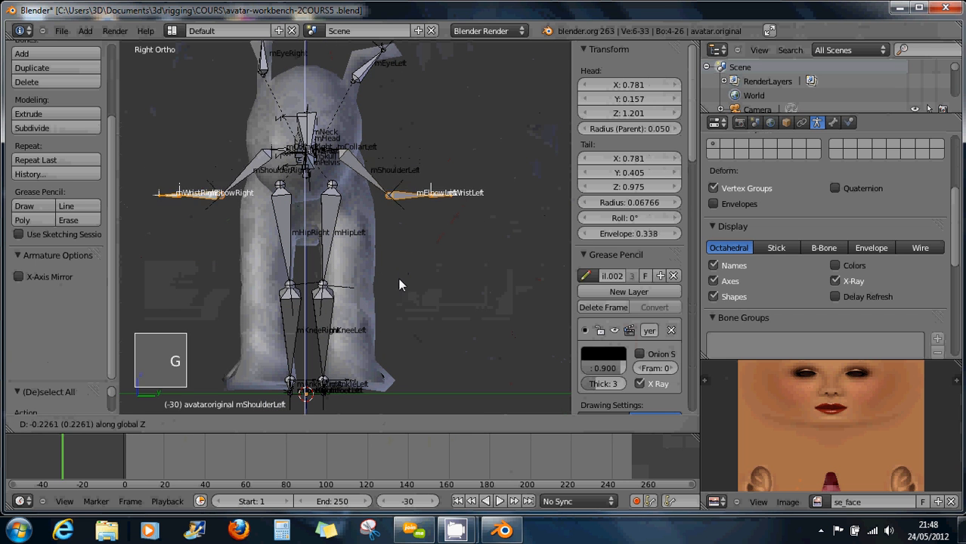
pyautogui.click(368, 328)
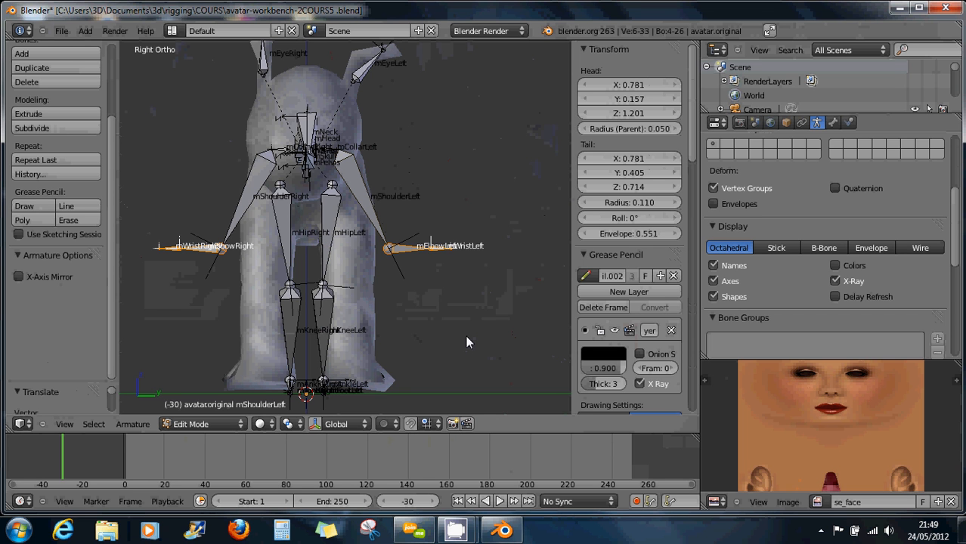
pyautogui.press('s')
pyautogui.press('y')
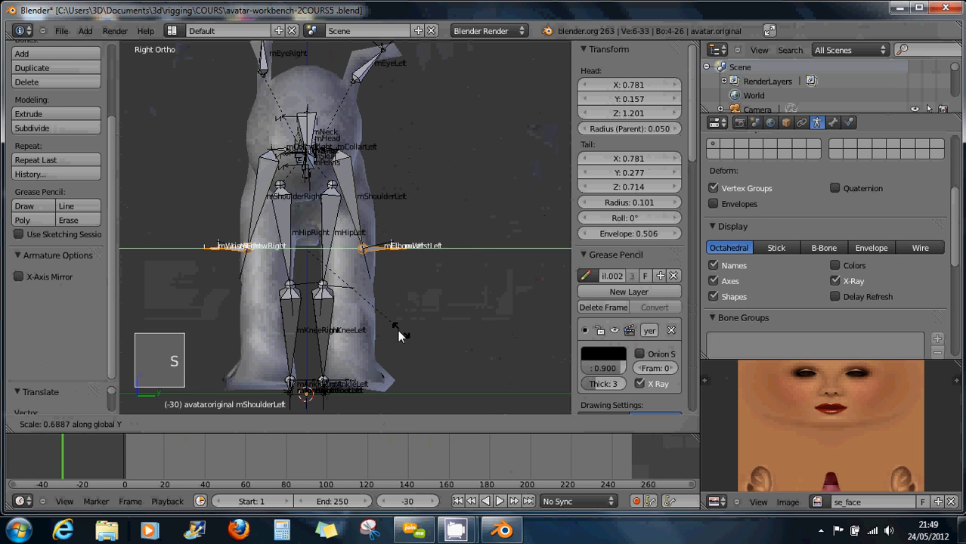
pyautogui.click(389, 328)
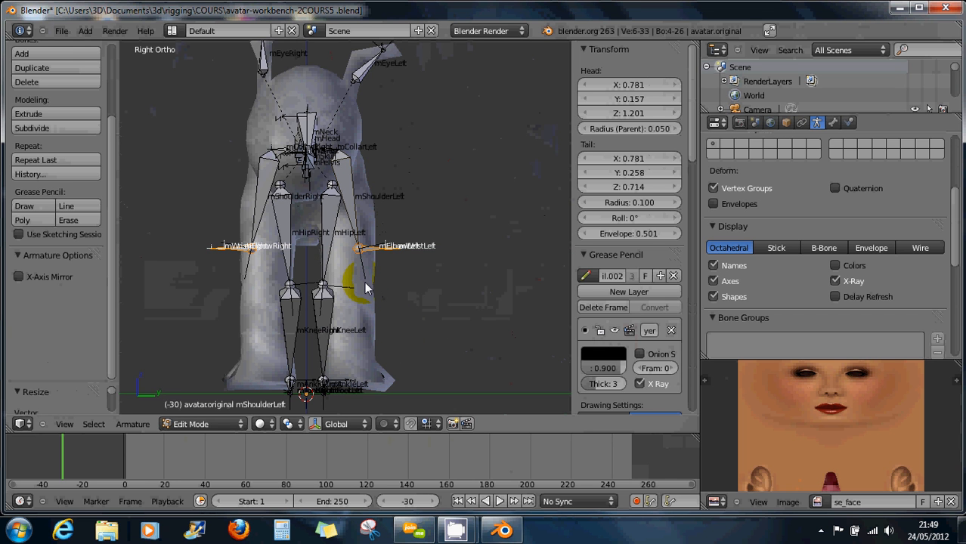
pyautogui.press('g')
pyautogui.press('z')
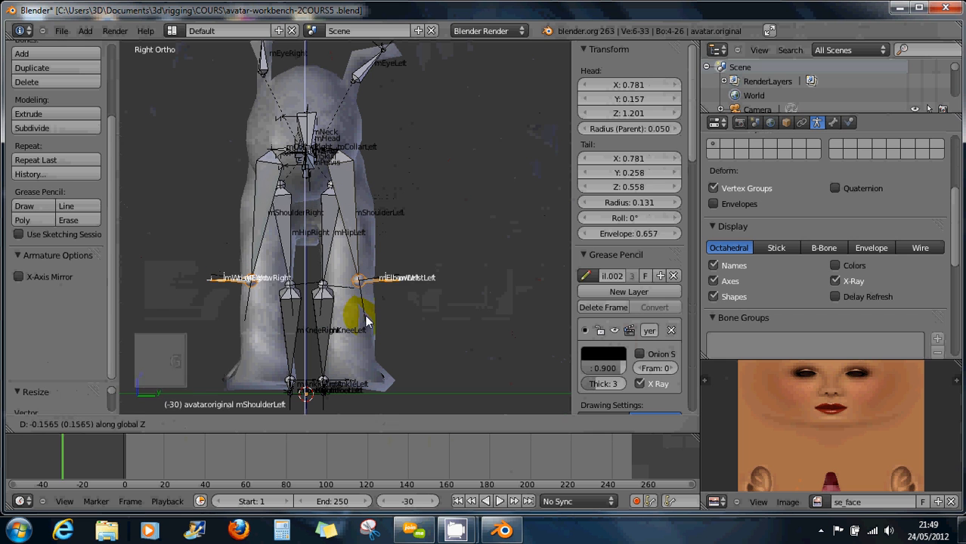
pyautogui.click(362, 328)
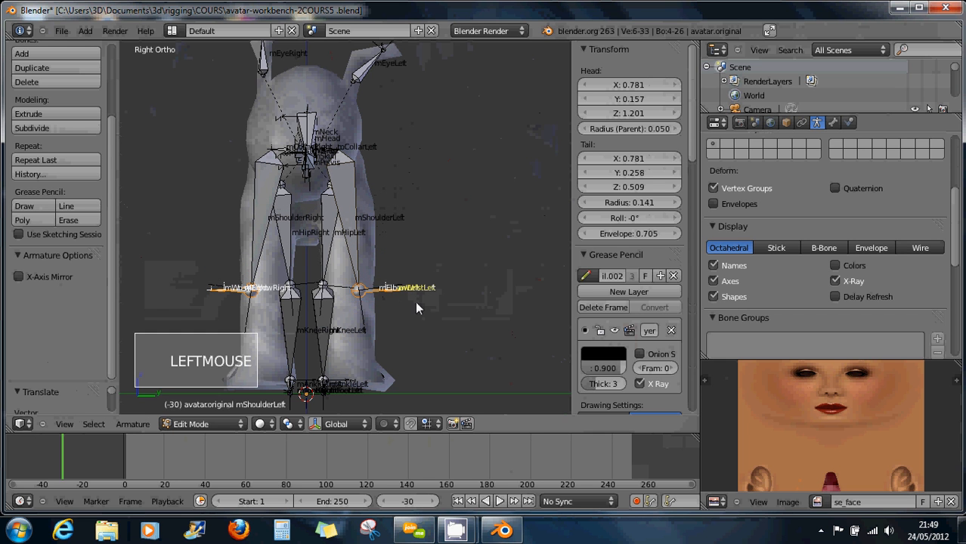
# Drop both wrist joints along Z to the foreleg bottoms, scale them inward along Y, and view from the front.
pyautogui.keyDown('shift'); pyautogui.rightClick(360, 293); pyautogui.keyUp('shift')
pyautogui.keyDown('shift'); pyautogui.rightClick(250, 288); pyautogui.keyUp('shift')
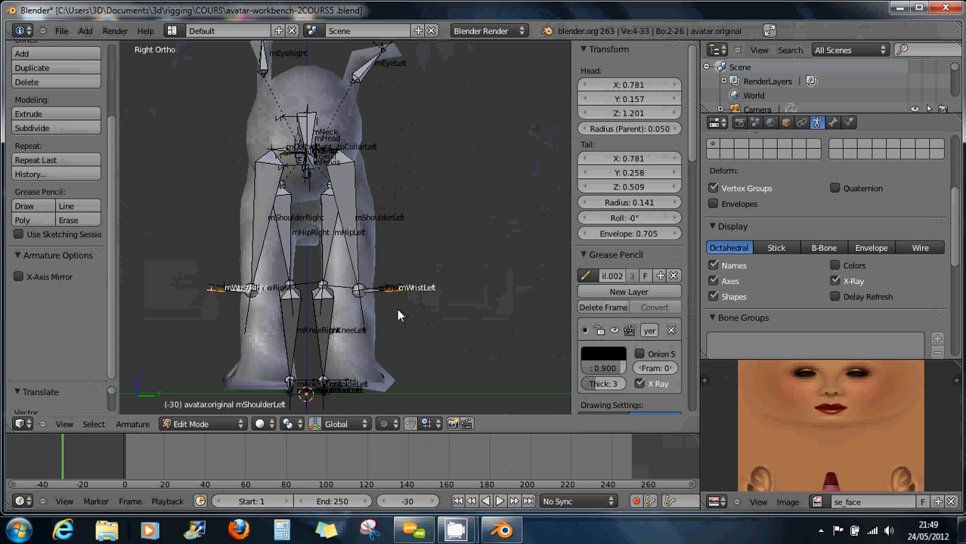
pyautogui.press('g')
pyautogui.press('z')
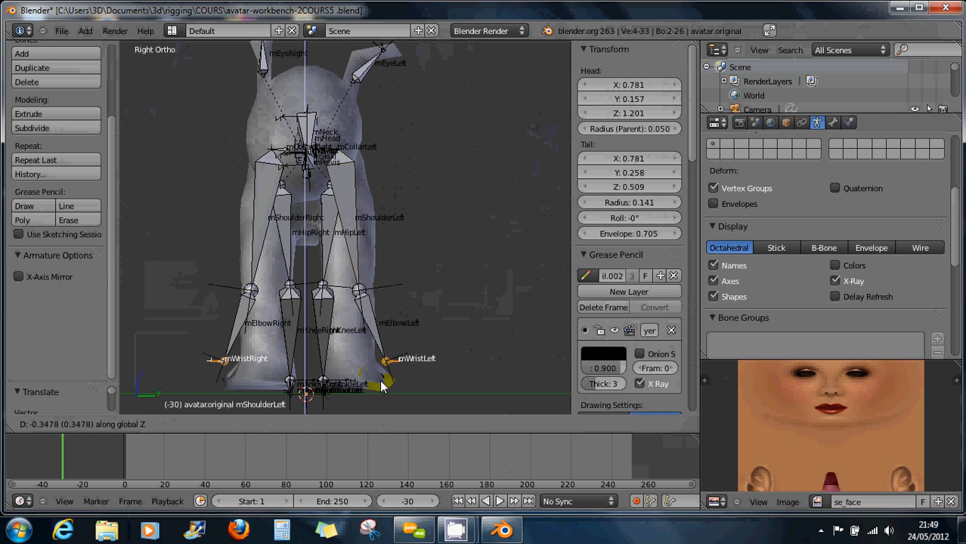
pyautogui.click(382, 390)
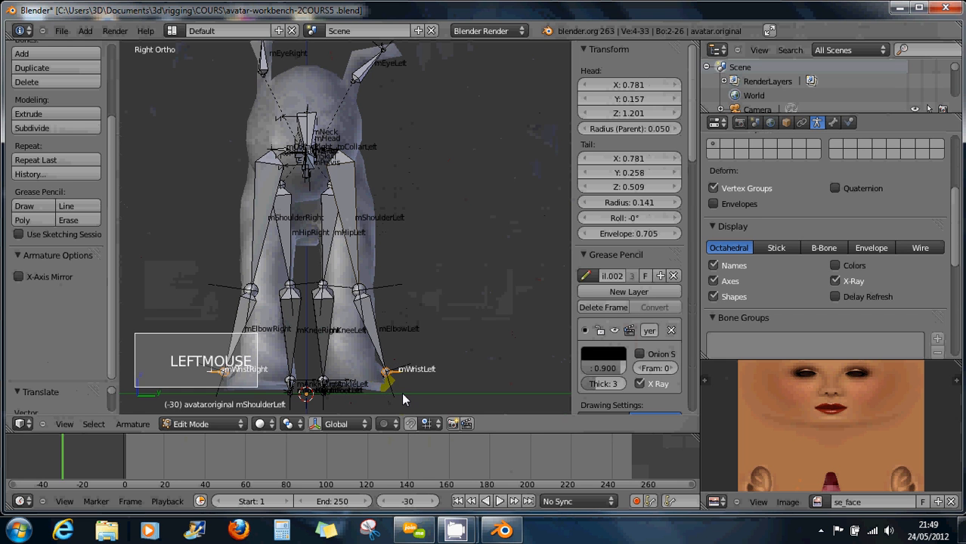
pyautogui.press('s')
pyautogui.press('s')
pyautogui.press('y')
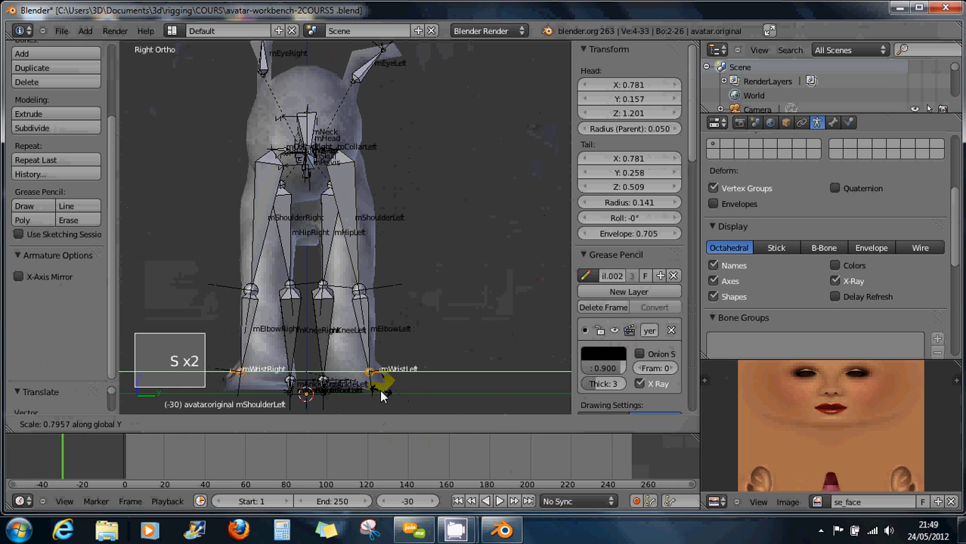
pyautogui.click(363, 389)
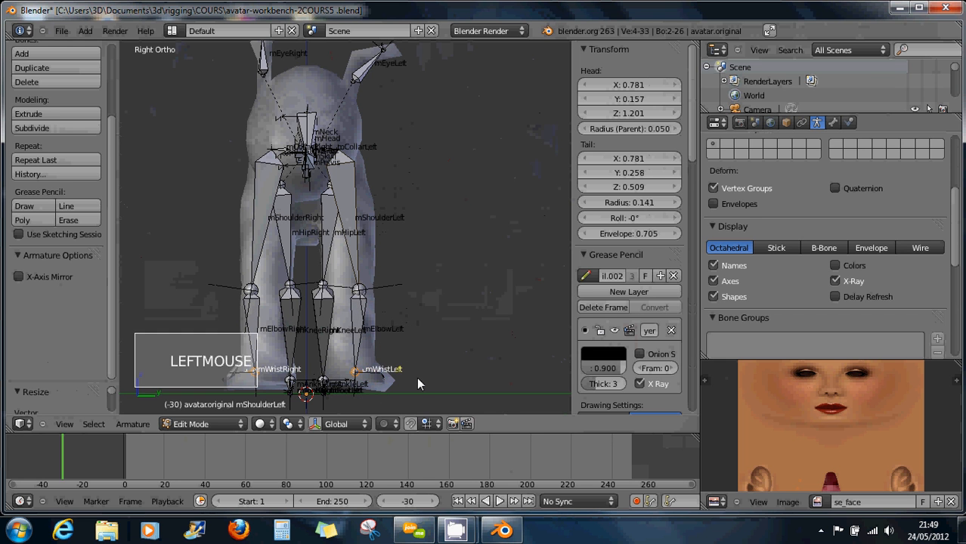
pyautogui.press('KP_1')
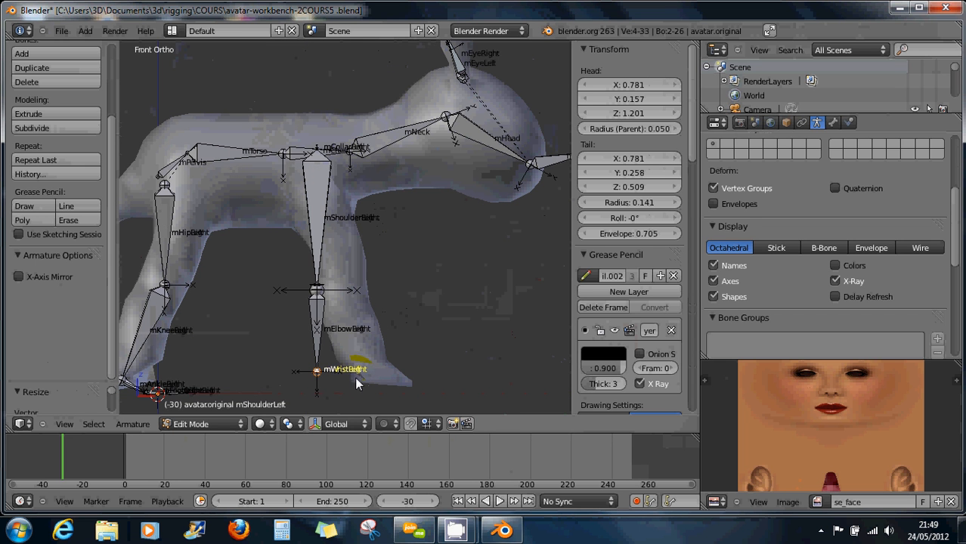
# In front view, move both elbow joints forward to follow the foreleg bend.
pyautogui.scroll(1, 348, 376)
pyautogui.rightClick(314, 277)
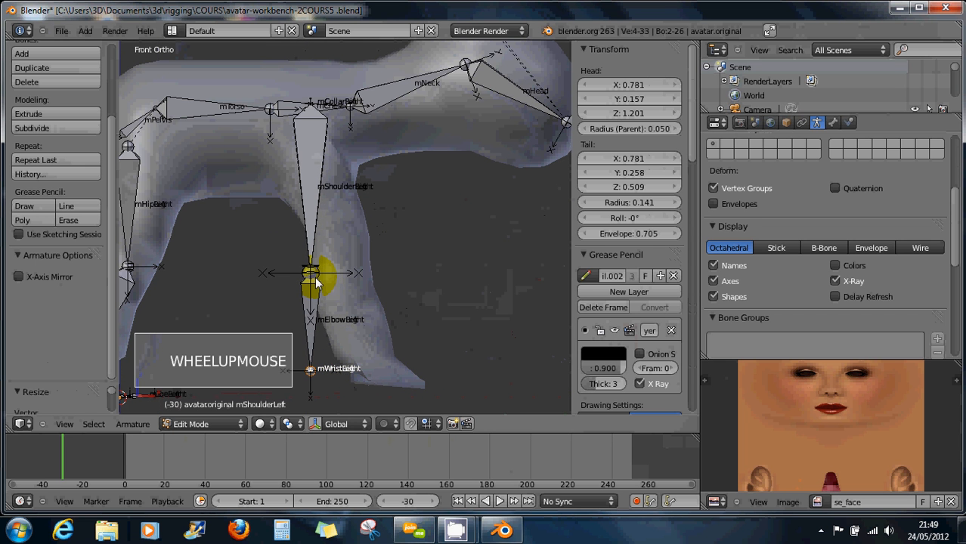
pyautogui.press('a')
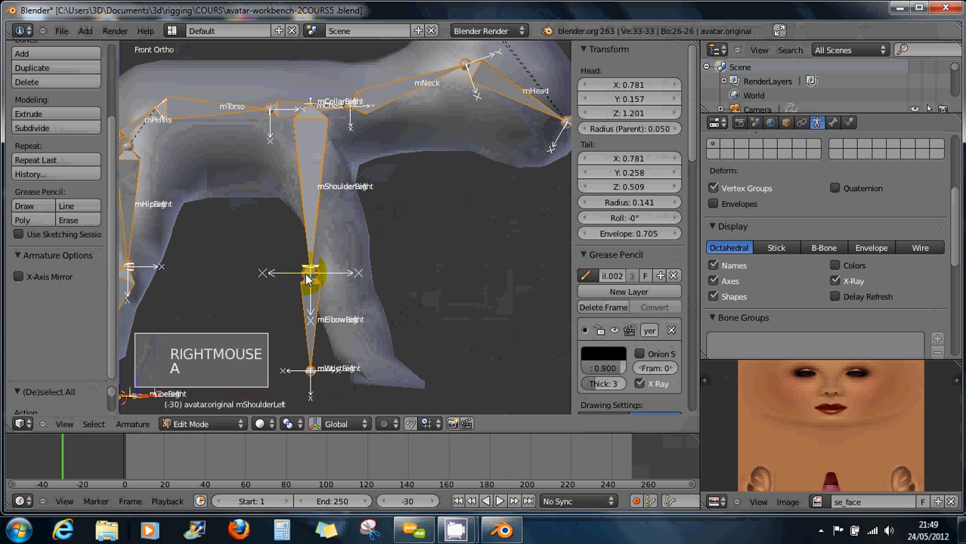
pyautogui.moveTo(422, 313); pyautogui.dragTo(334, 281, button='middle')
pyautogui.rightClick(333, 277)
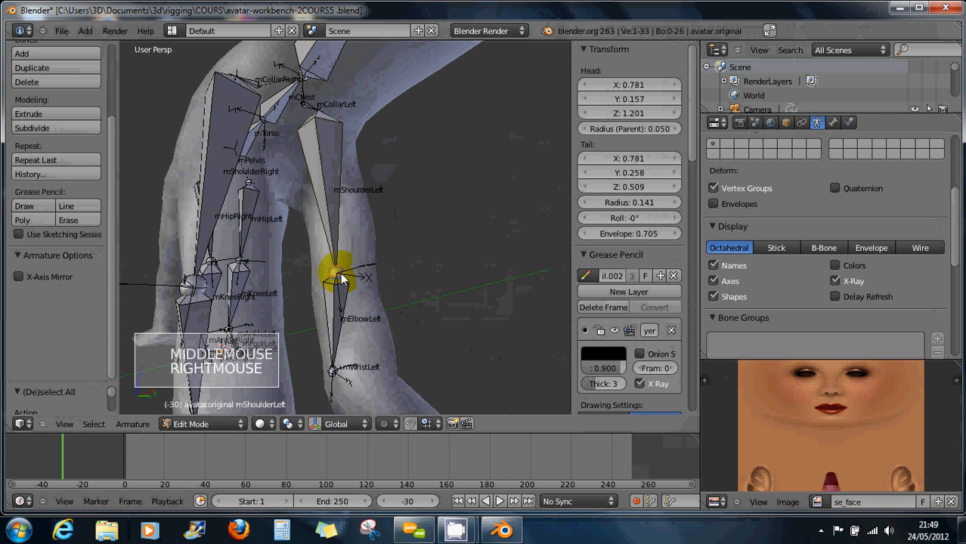
pyautogui.keyDown('shift'); pyautogui.rightClick(195, 284); pyautogui.keyUp('shift')
pyautogui.moveTo(213, 303); pyautogui.dragTo(337, 306, button='middle')
pyautogui.press('KP_1')
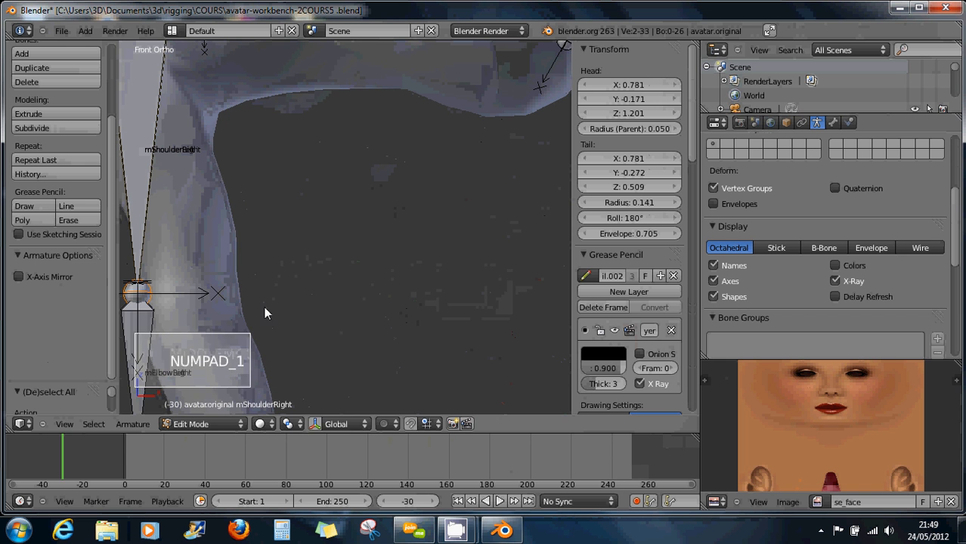
pyautogui.press('g')
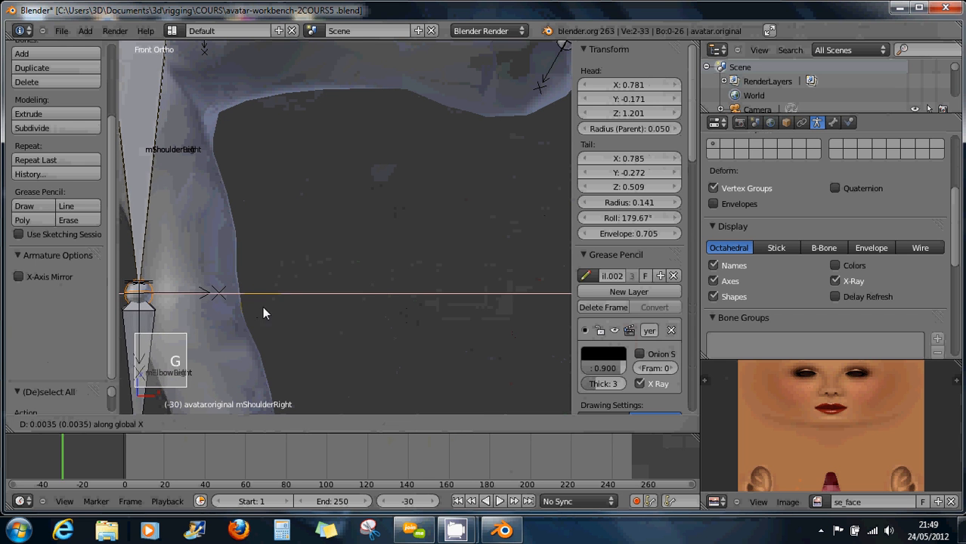
pyautogui.click(305, 309)
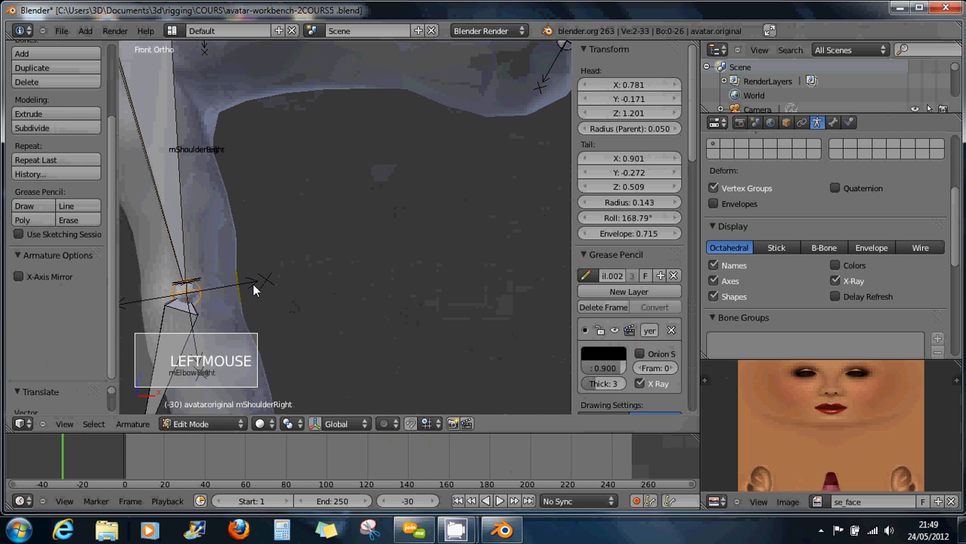
pyautogui.keyDown('shift'); pyautogui.moveTo(279, 339); pyautogui.dragTo(216, 243, button='middle'); pyautogui.keyUp('shift')
# Box-select the mWristRight joint and shift it 0.3036 along global X into the right foreleg.
pyautogui.press('a')
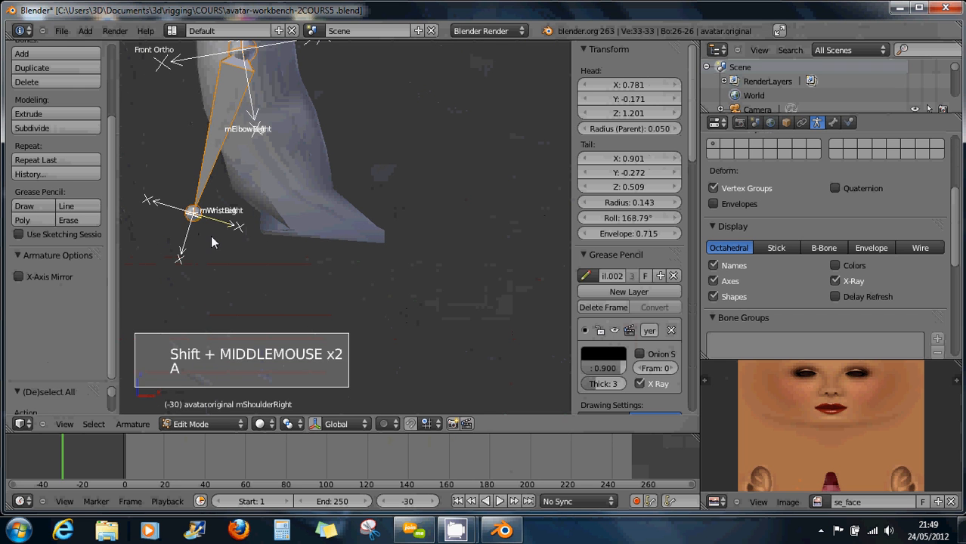
pyautogui.press('b')
pyautogui.moveTo(152, 182); pyautogui.dragTo(261, 289)
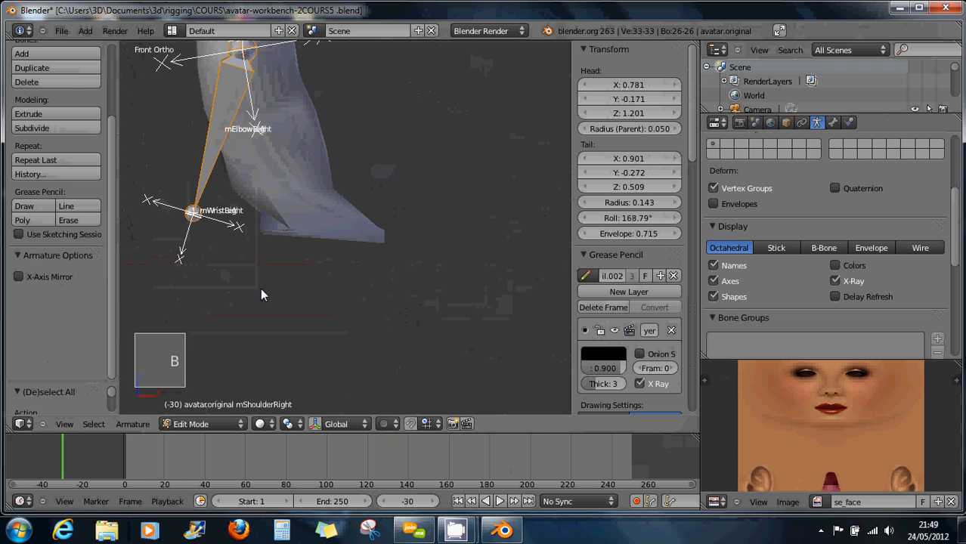
pyautogui.rightClick(262, 289)
pyautogui.press('a')
pyautogui.press('b')
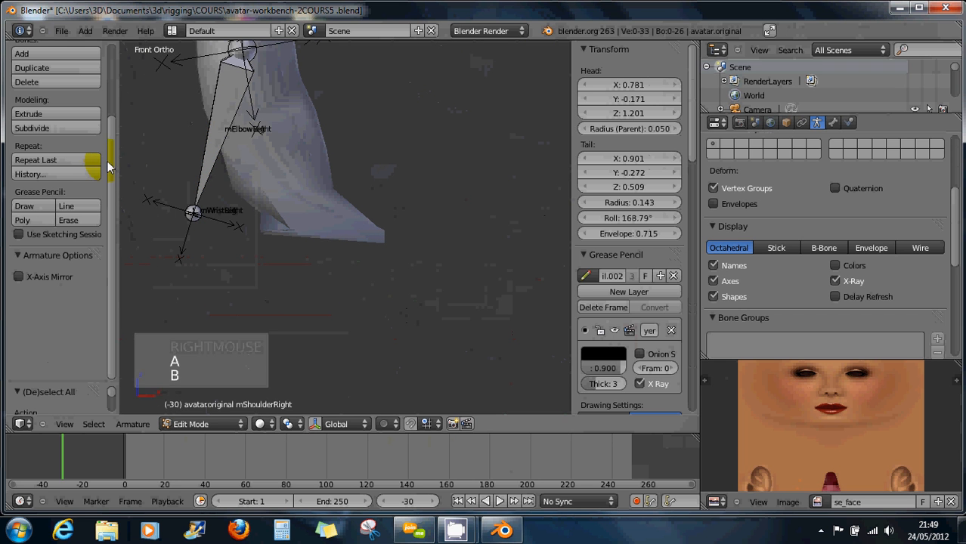
pyautogui.click(126, 191)
pyautogui.moveTo(125, 190); pyautogui.dragTo(138, 225)
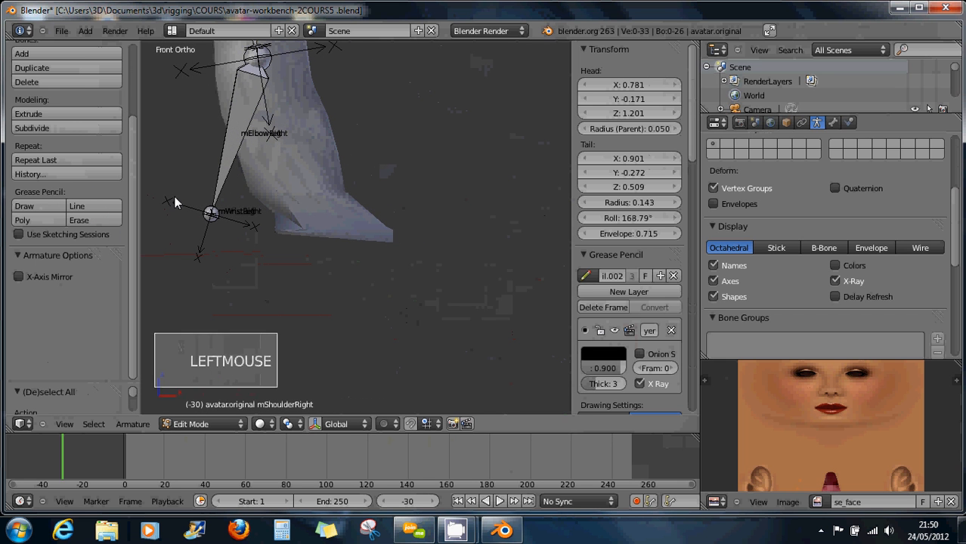
pyautogui.press('b')
pyautogui.moveTo(169, 192); pyautogui.dragTo(248, 261)
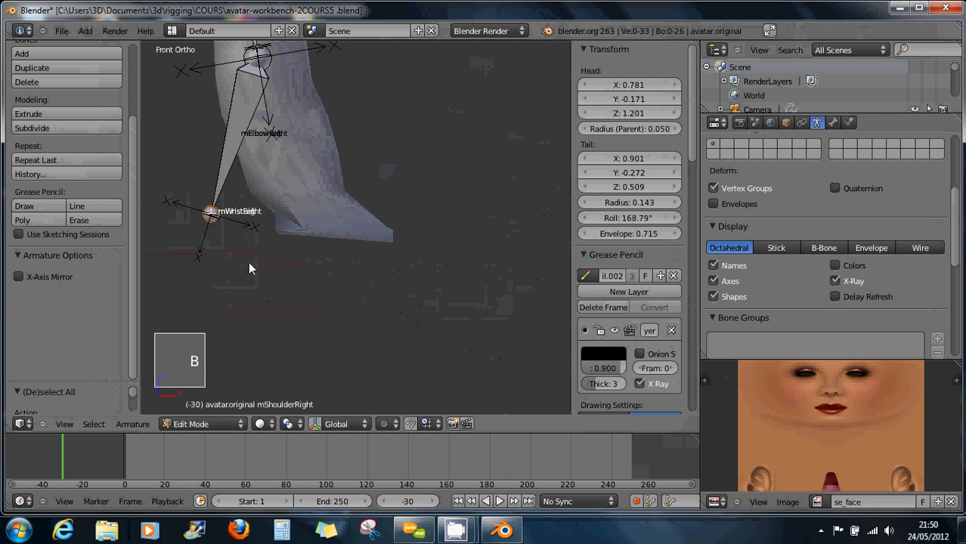
pyautogui.press('g')
pyautogui.press('x')
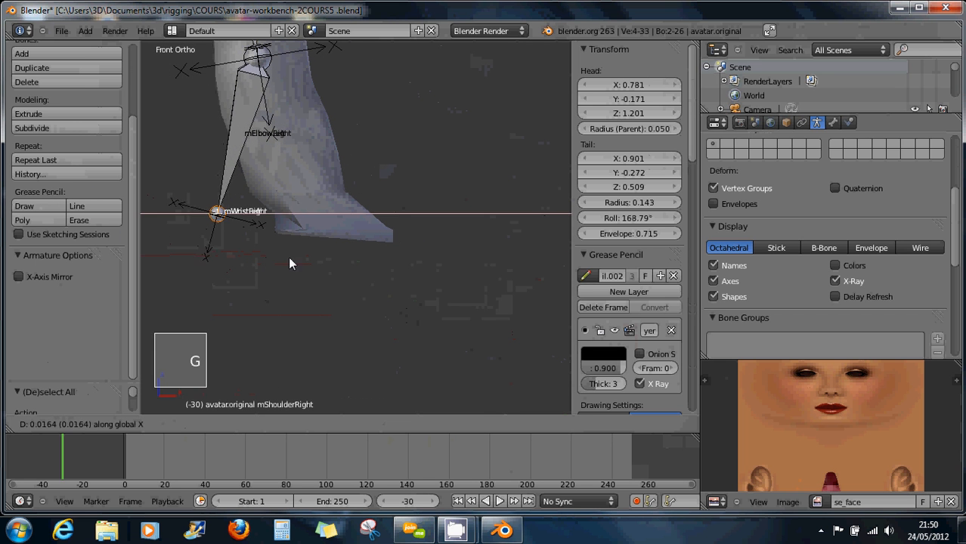
pyautogui.click(387, 268)
pyautogui.moveTo(403, 273); pyautogui.dragTo(467, 289, button='middle')
pyautogui.scroll(-3, 415, 297)
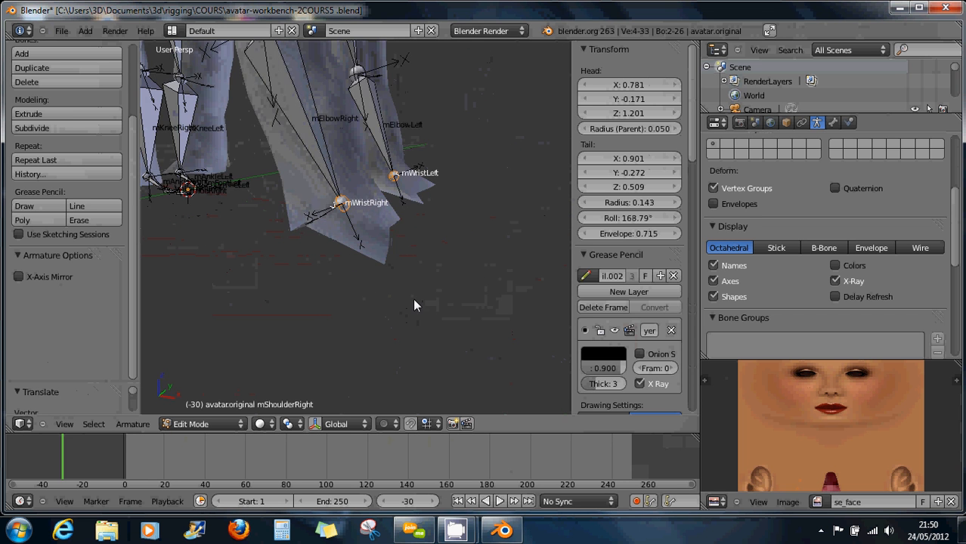
pyautogui.moveTo(395, 243); pyautogui.dragTo(438, 242, button='middle')
pyautogui.scroll(-5, 393, 214)
pyautogui.scroll(2, 440, 231)
pyautogui.scroll(2, 441, 230)
pyautogui.scroll(4, 433, 239)
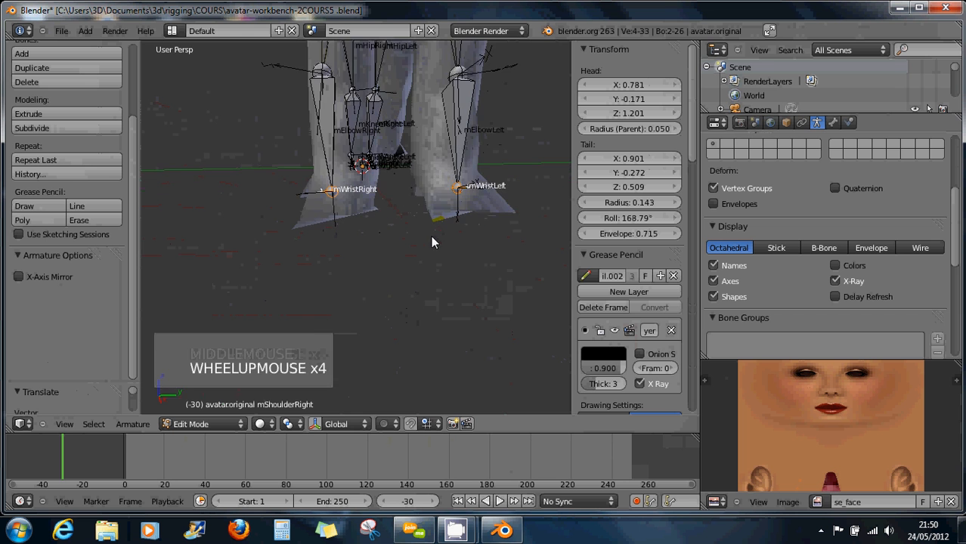
pyautogui.moveTo(485, 214); pyautogui.dragTo(469, 237, button='middle')
pyautogui.scroll(-2, 468, 228)
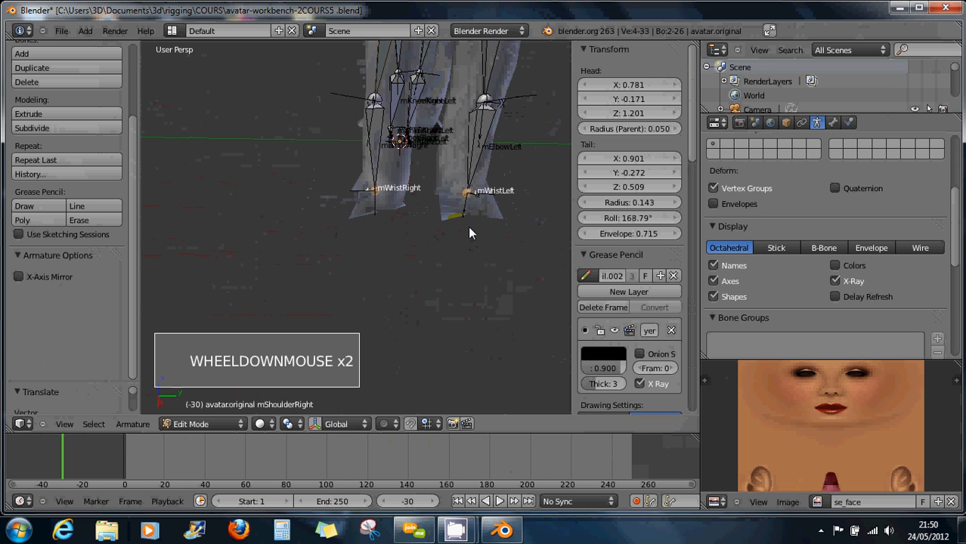
pyautogui.scroll(3, 468, 226)
pyautogui.scroll(4, 479, 203)
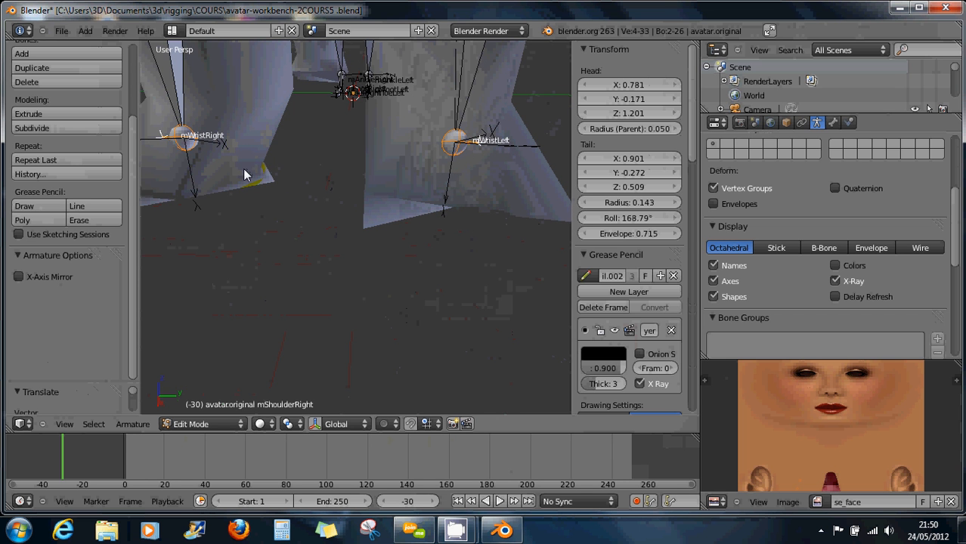
pyautogui.keyDown('shift'); pyautogui.moveTo(213, 171); pyautogui.dragTo(446, 235, button='middle'); pyautogui.keyUp('shift')
pyautogui.scroll(-6, 416, 230)
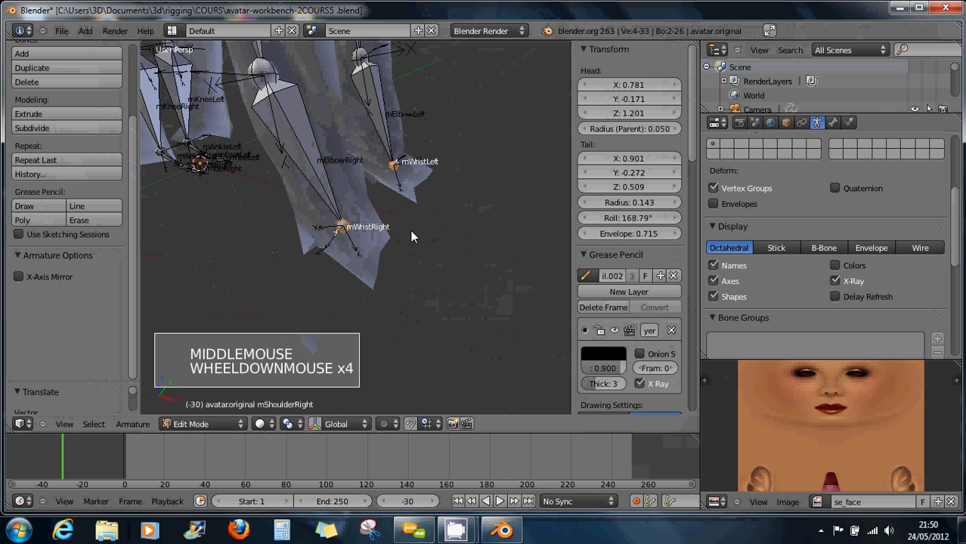
pyautogui.moveTo(295, 203); pyautogui.dragTo(231, 239, button='middle')
pyautogui.scroll(4, 229, 241)
pyautogui.scroll(13, 230, 241)
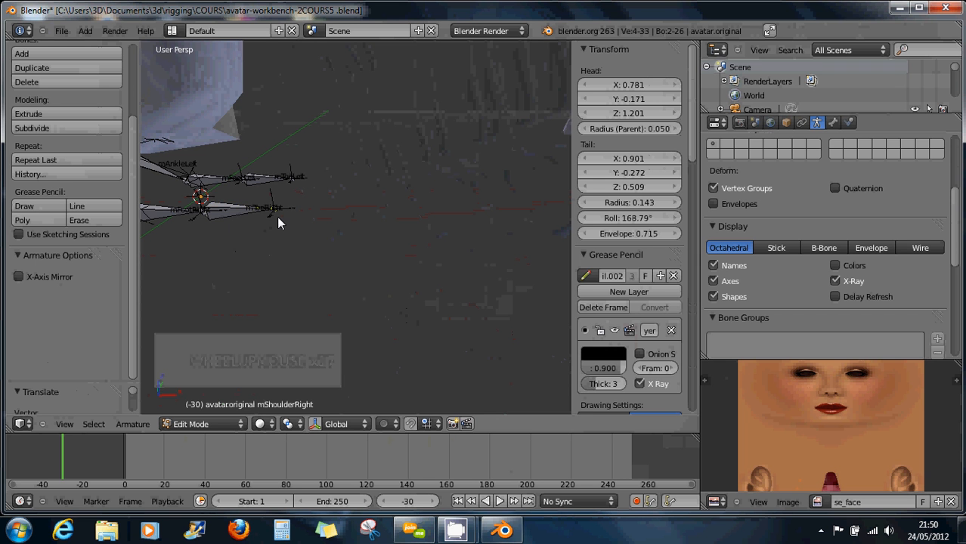
pyautogui.scroll(-10, 259, 202)
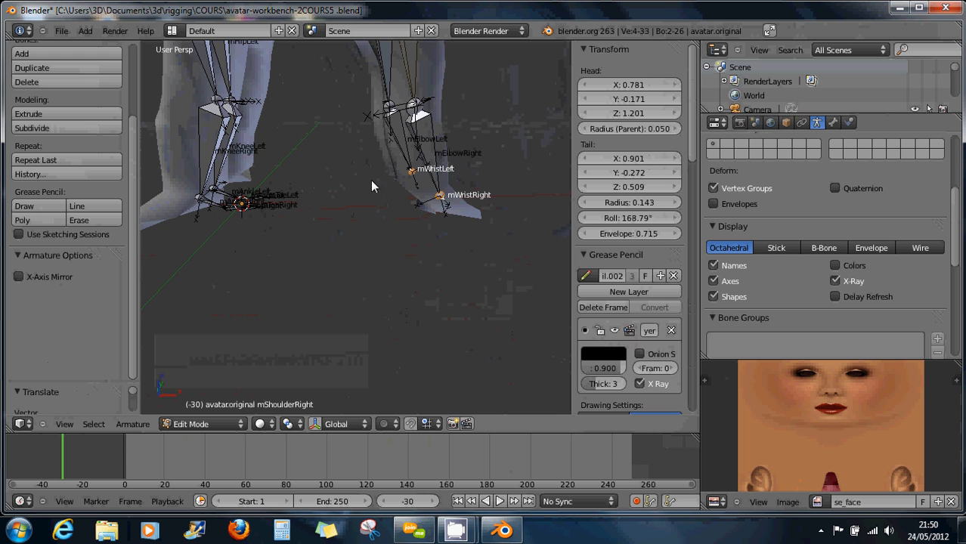
pyautogui.keyDown('shift'); pyautogui.moveTo(434, 199); pyautogui.dragTo(249, 225, button='middle'); pyautogui.keyUp('shift')
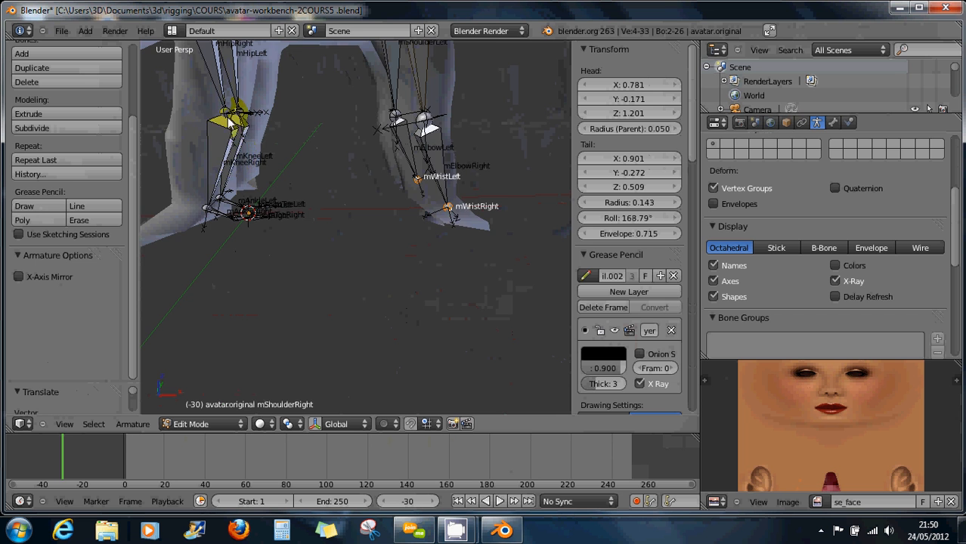
pyautogui.scroll(-2, 241, 139)
pyautogui.keyDown('shift'); pyautogui.moveTo(244, 140); pyautogui.dragTo(243, 117, button='middle'); pyautogui.keyUp('shift')
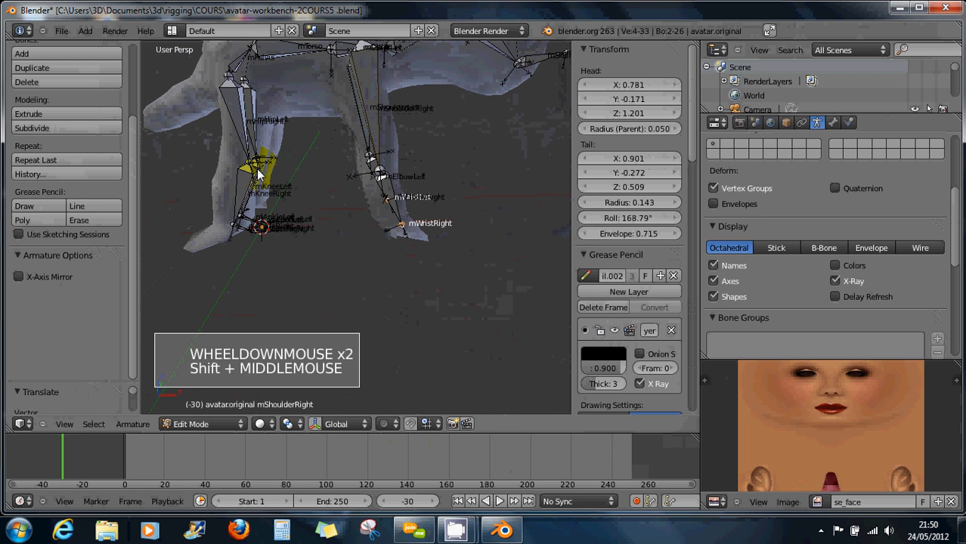
# Lower the left hind leg's knee joint vertically along Z.
pyautogui.rightClick(252, 172)
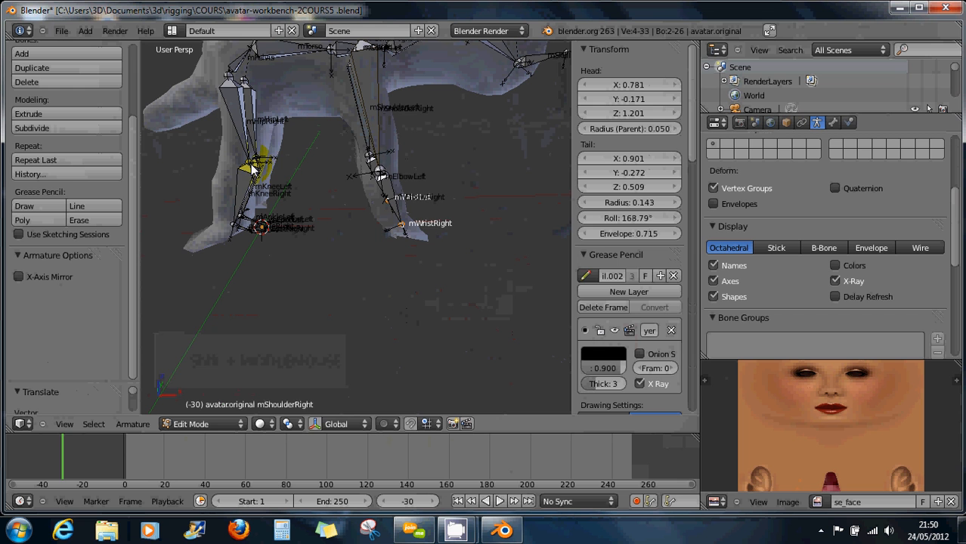
pyautogui.keyDown('shift'); pyautogui.rightClick(257, 165); pyautogui.keyUp('shift')
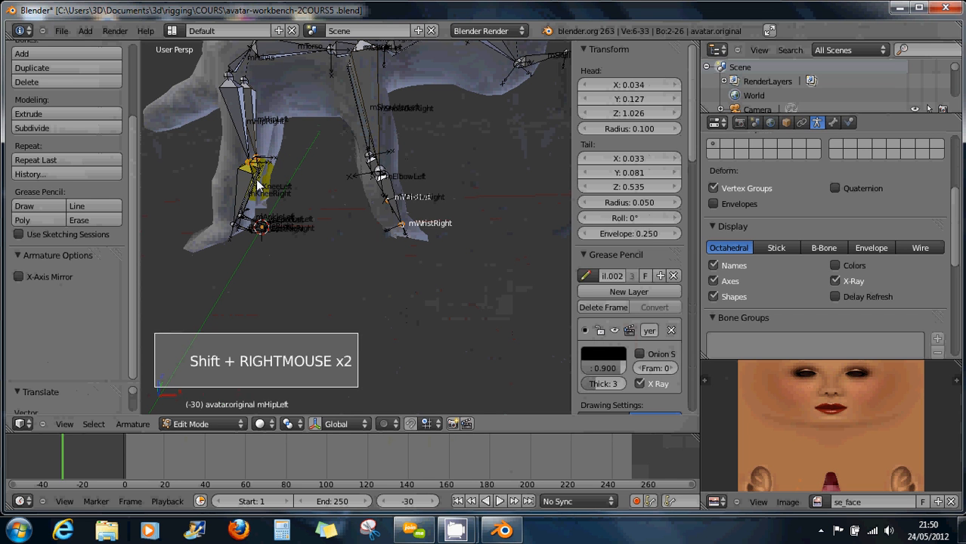
pyautogui.press('g')
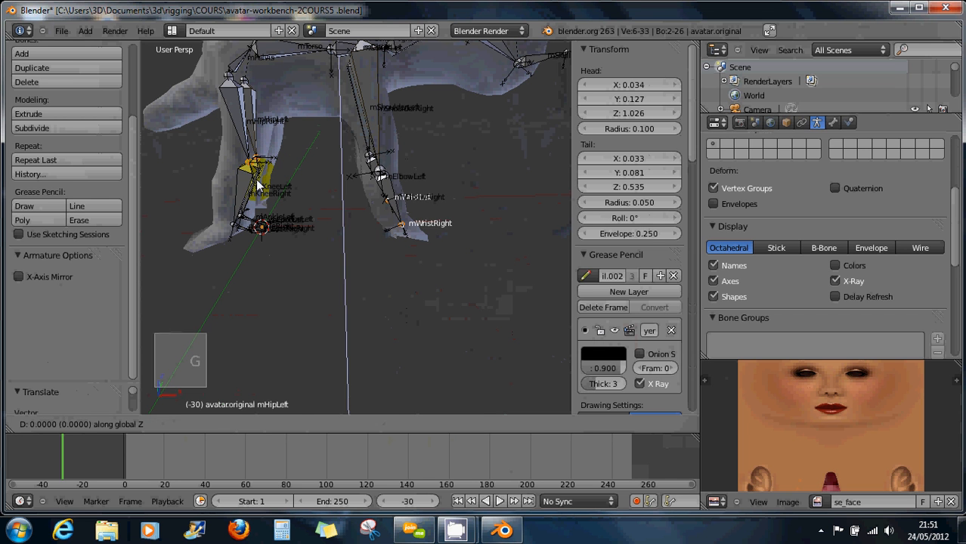
pyautogui.rightClick(257, 184)
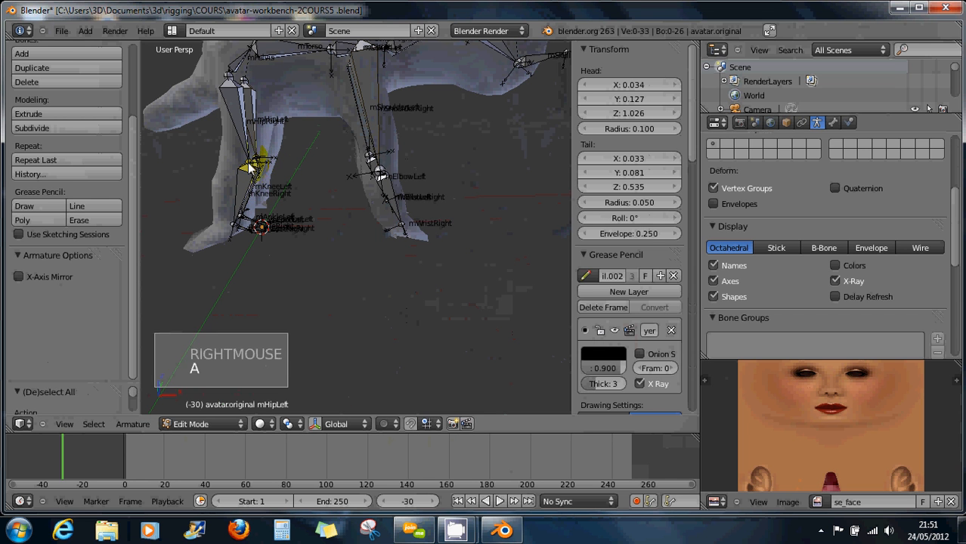
pyautogui.rightClick(253, 164)
pyautogui.keyDown('shift'); pyautogui.rightClick(271, 195); pyautogui.keyUp('shift')
pyautogui.press('g')
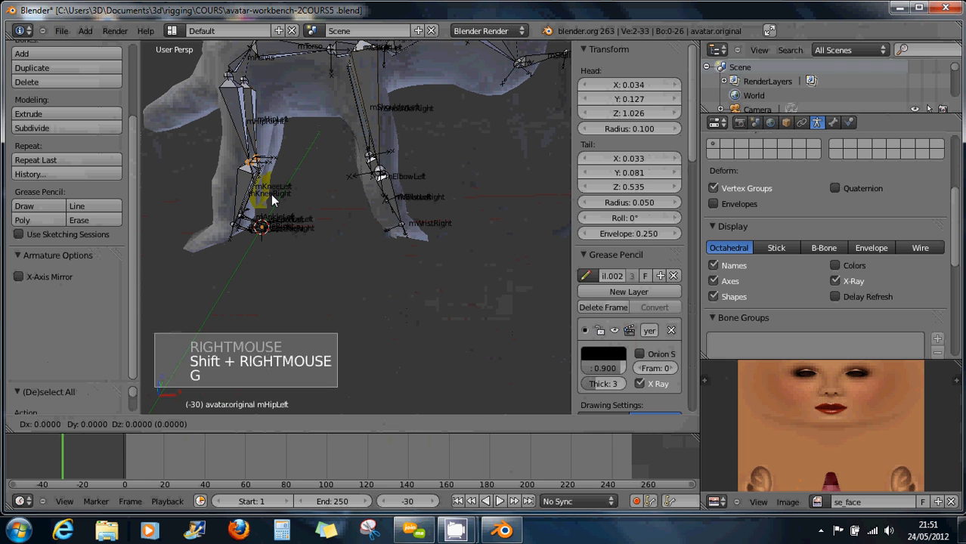
pyautogui.press('z')
pyautogui.click(235, 215)
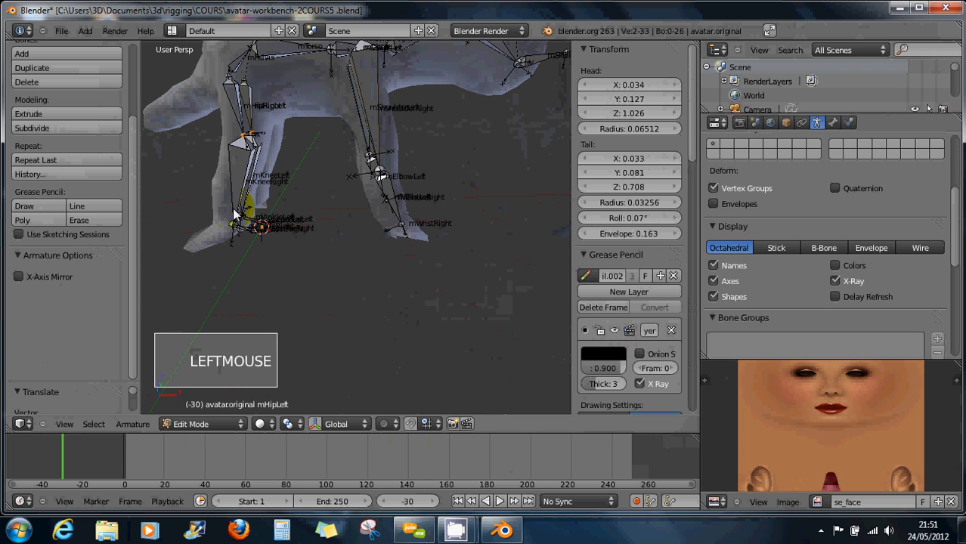
# Lower the ankle joint vertically along Z using the bone above the knee and mKneeLeft.
pyautogui.rightClick(245, 219)
pyautogui.keyDown('shift'); pyautogui.rightClick(259, 231); pyautogui.keyUp('shift')
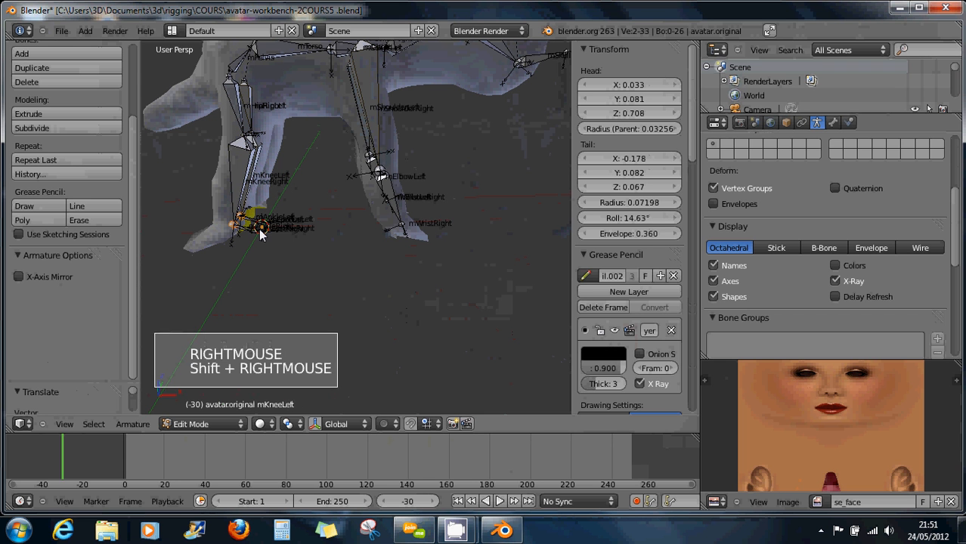
pyautogui.press('g')
pyautogui.press('z')
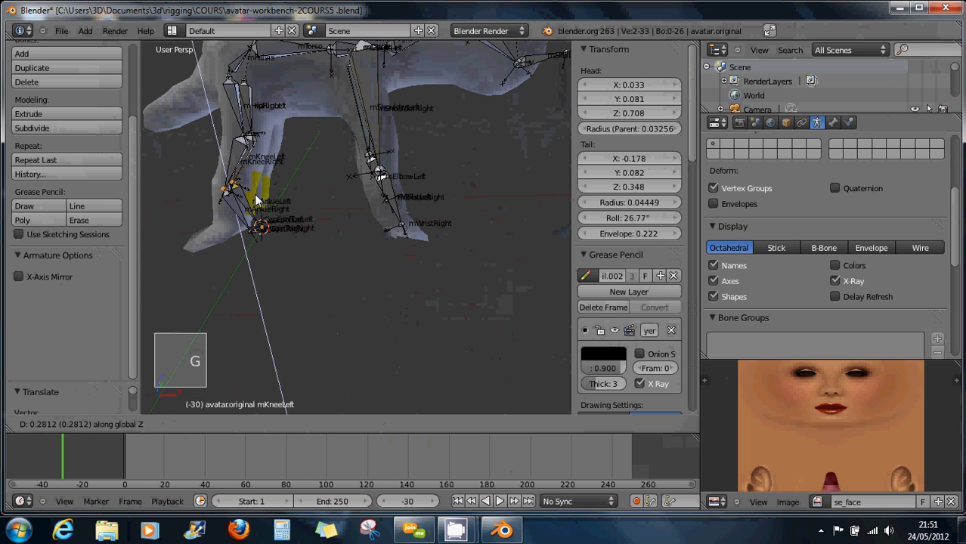
pyautogui.click(257, 201)
# Place the ankle bone's tail inside the metaball paw.
pyautogui.rightClick(257, 233)
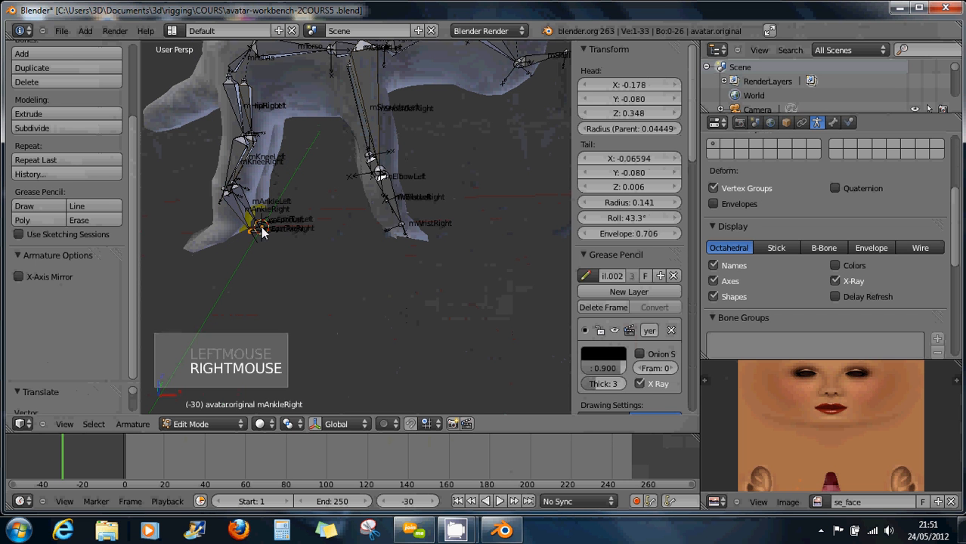
pyautogui.keyDown('shift'); pyautogui.rightClick(265, 229); pyautogui.keyUp('shift')
pyautogui.moveTo(275, 235); pyautogui.dragTo(156, 237, button='middle')
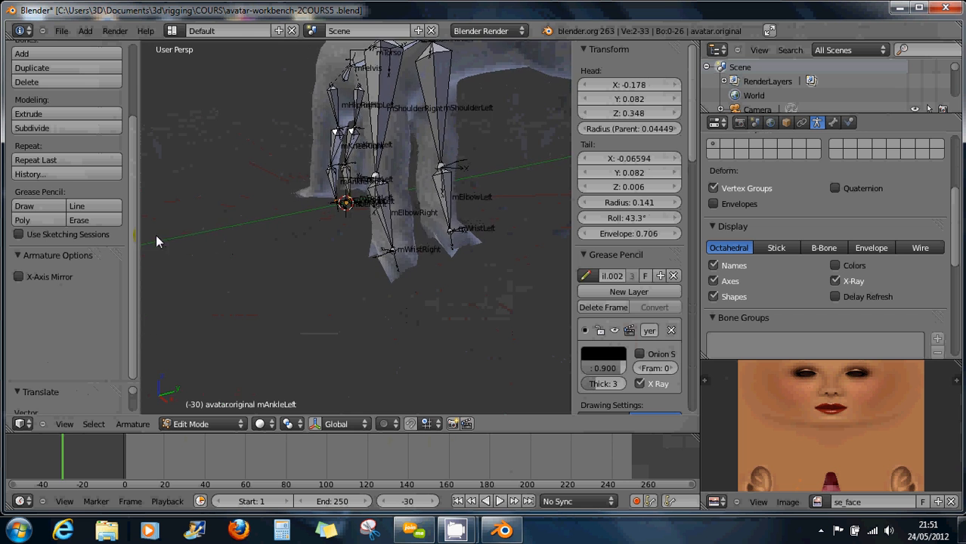
pyautogui.scroll(7, 301, 214)
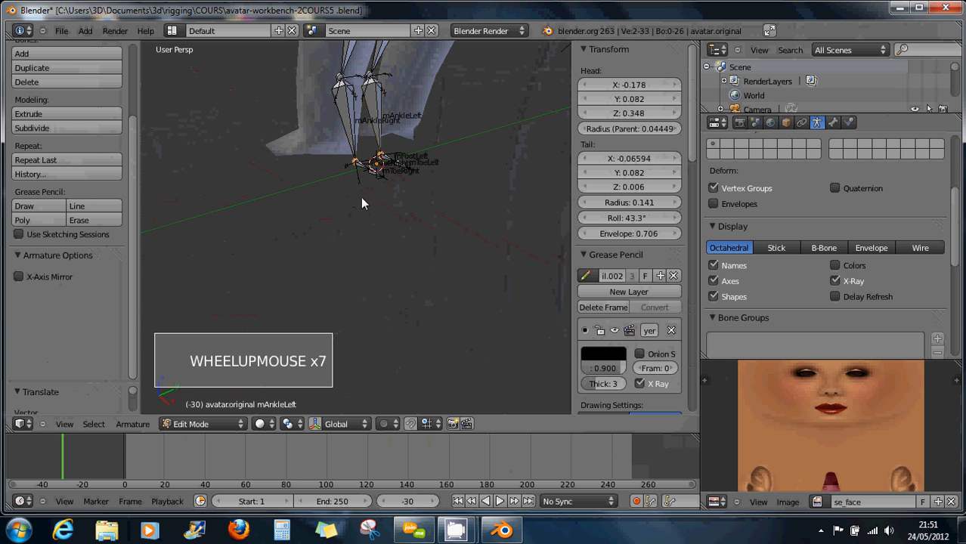
pyautogui.press('g')
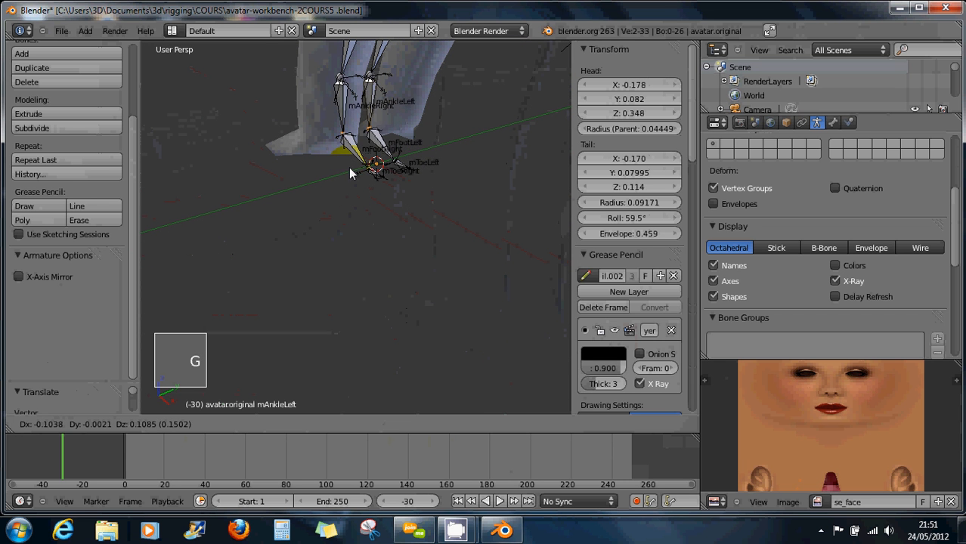
pyautogui.click(341, 165)
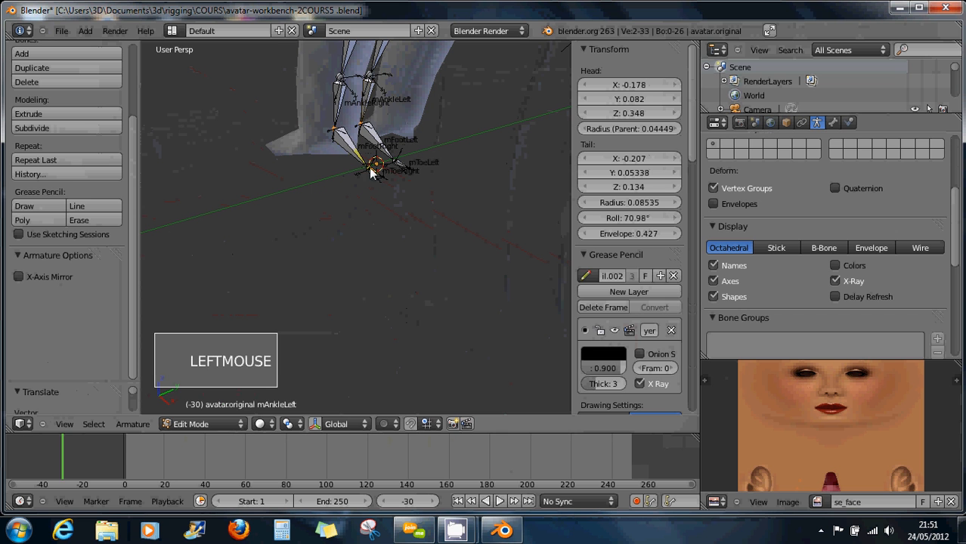
# Settle the foot bone inside the paw and the toe bone's tail at the paw tip.
pyautogui.rightClick(387, 172)
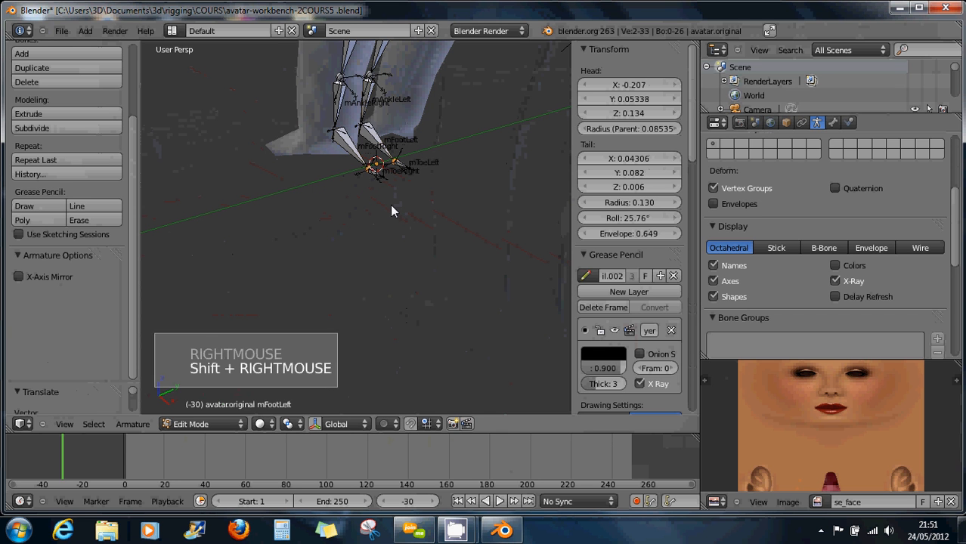
pyautogui.press('g')
pyautogui.click(366, 185)
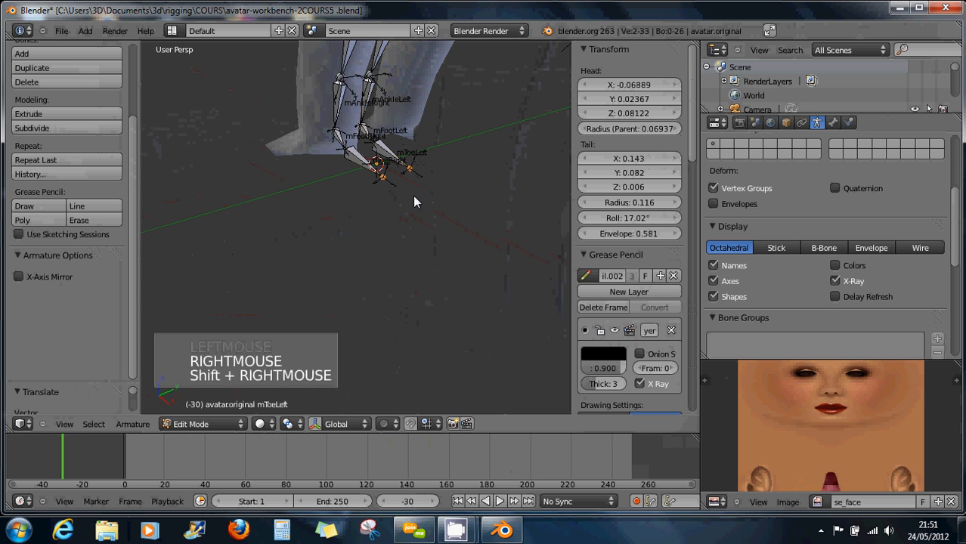
pyautogui.press('g')
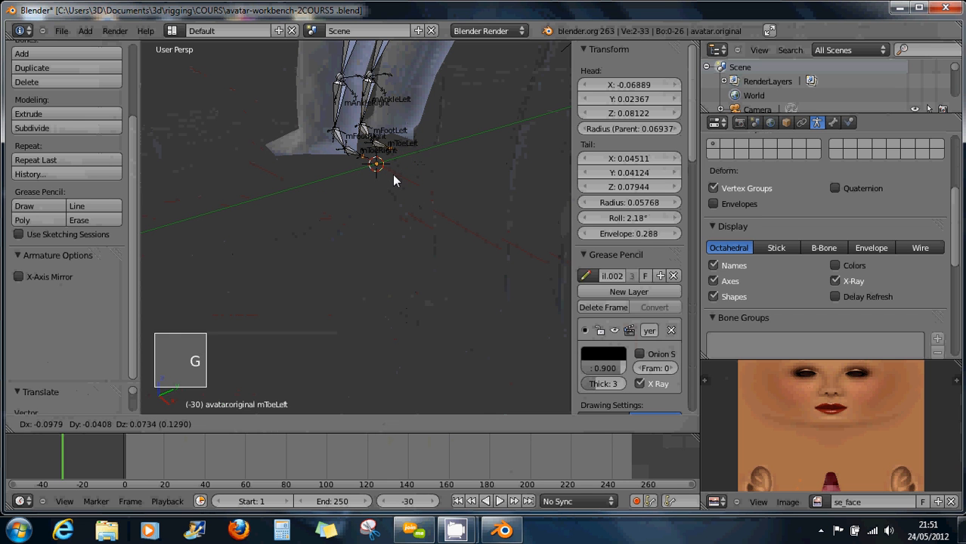
pyautogui.click(394, 181)
pyautogui.moveTo(420, 174); pyautogui.dragTo(396, 171, button='middle')
pyautogui.scroll(-6, 446, 179)
pyautogui.scroll(5, 462, 215)
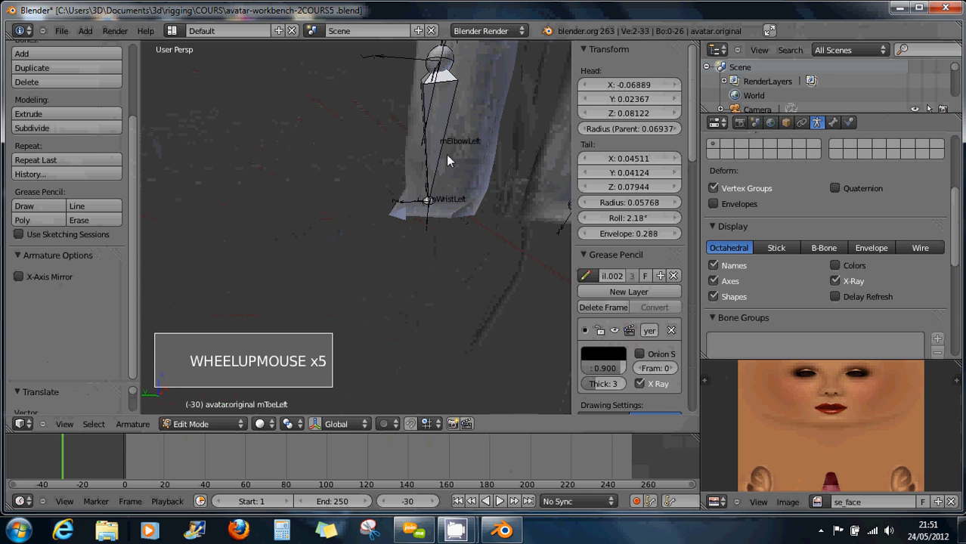
pyautogui.moveTo(445, 202); pyautogui.dragTo(385, 218, button='middle')
pyautogui.scroll(-4, 458, 219)
pyautogui.scroll(1, 461, 221)
pyautogui.scroll(-3, 465, 223)
pyautogui.scroll(-1, 468, 220)
# Stretch both foot bones along the Y axis.
pyautogui.rightClick(371, 255)
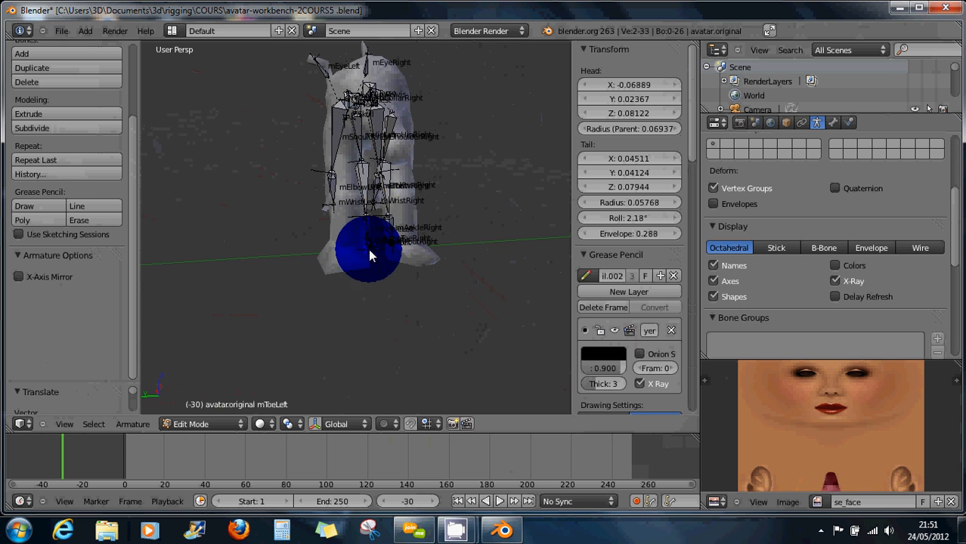
pyautogui.keyDown('shift'); pyautogui.rightClick(389, 248); pyautogui.keyUp('shift')
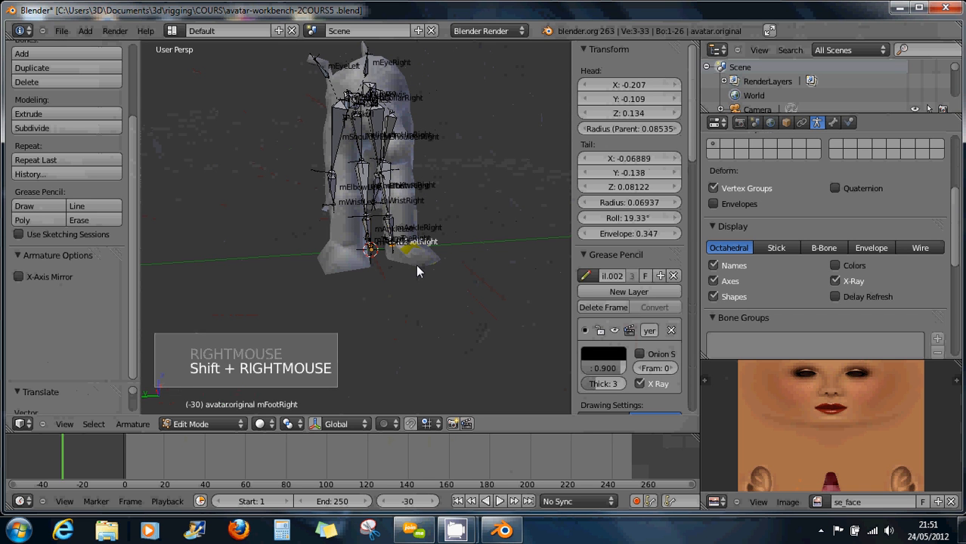
pyautogui.press('s')
pyautogui.press('x')
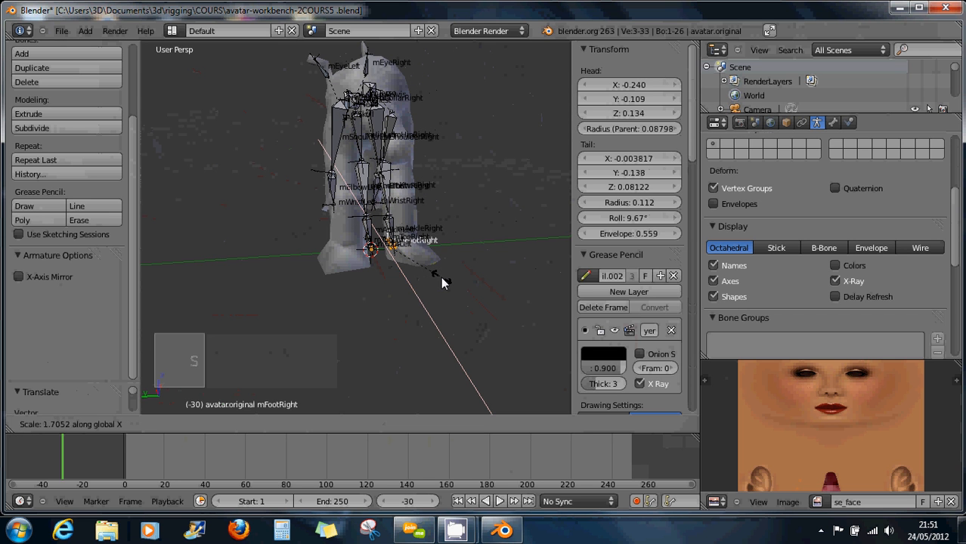
pyautogui.press('y')
pyautogui.click(491, 287)
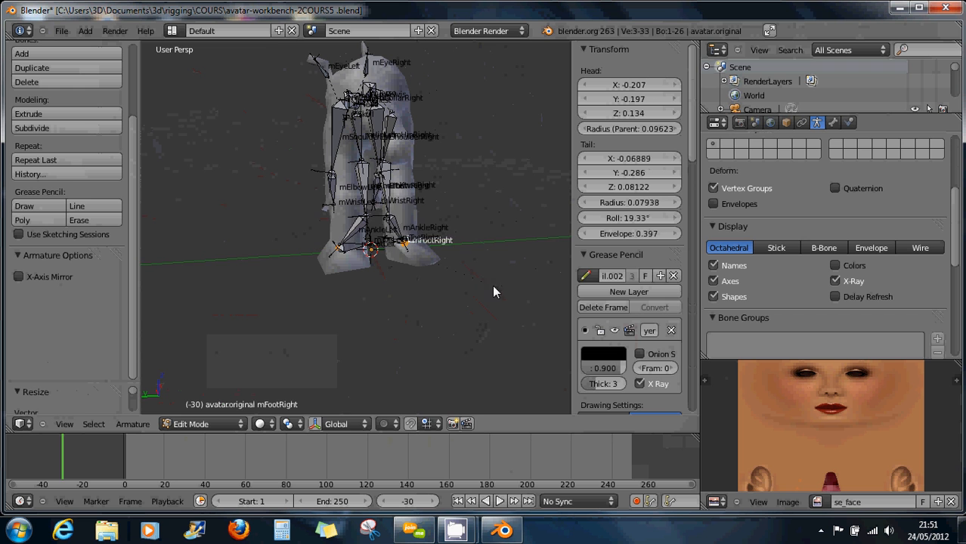
# Scale the mKneeLeft and mKneeRight shin bones.
pyautogui.rightClick(370, 217)
pyautogui.keyDown('shift'); pyautogui.rightClick(405, 247); pyautogui.keyUp('shift')
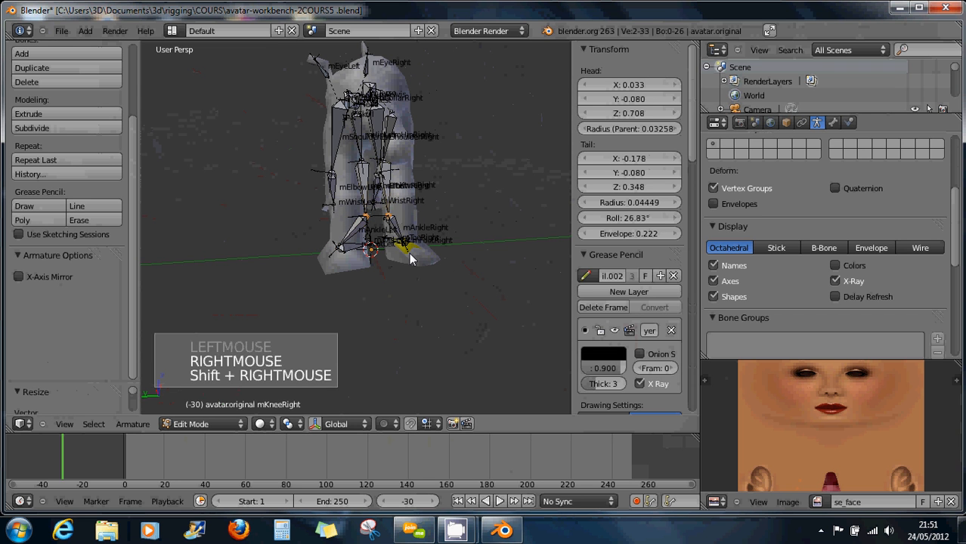
pyautogui.press('s')
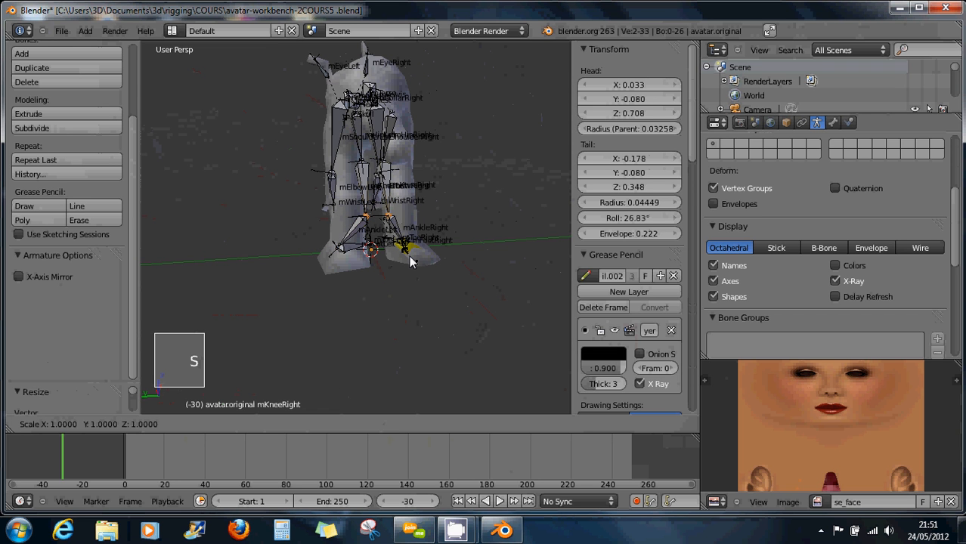
pyautogui.click(490, 259)
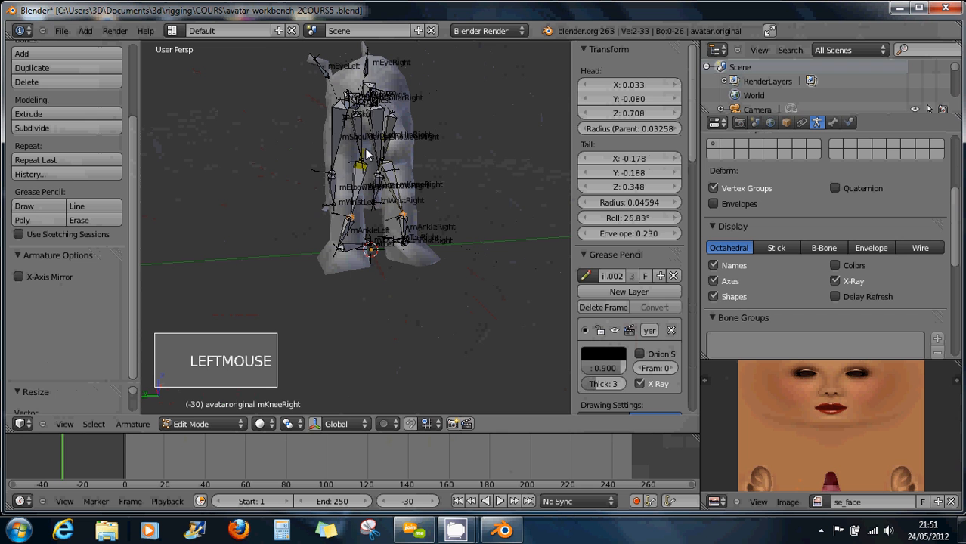
# Lengthen the mHipLeft and mHipRight bones along the Y axis.
pyautogui.rightClick(363, 162)
pyautogui.keyDown('shift'); pyautogui.rightClick(393, 176); pyautogui.keyUp('shift')
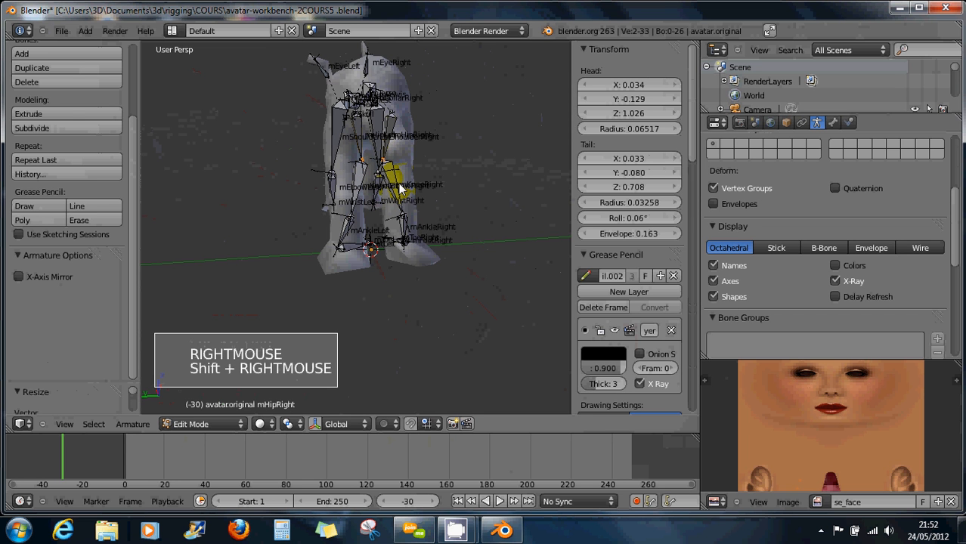
pyautogui.press('s')
pyautogui.press('y')
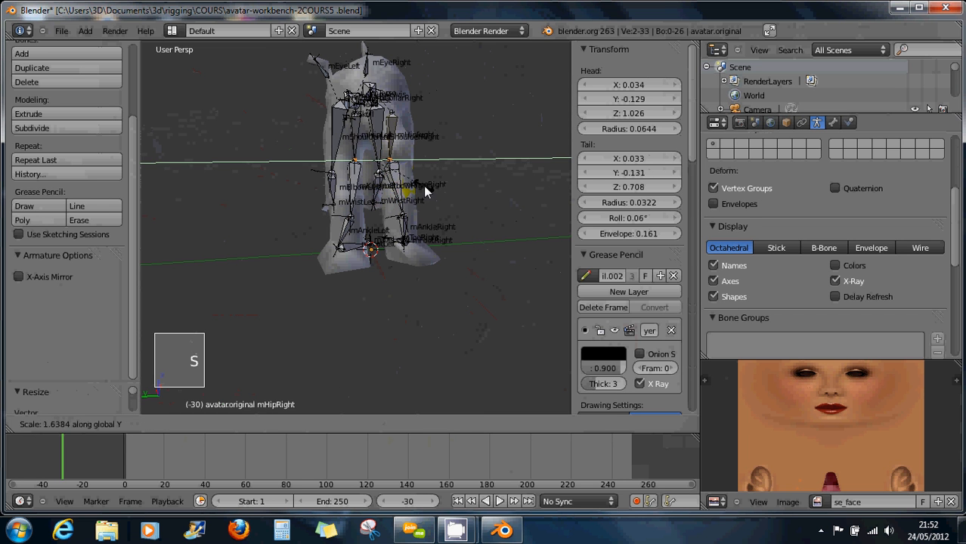
pyautogui.click(446, 195)
pyautogui.moveTo(446, 195); pyautogui.dragTo(465, 161, button='middle')
pyautogui.scroll(2, 465, 167)
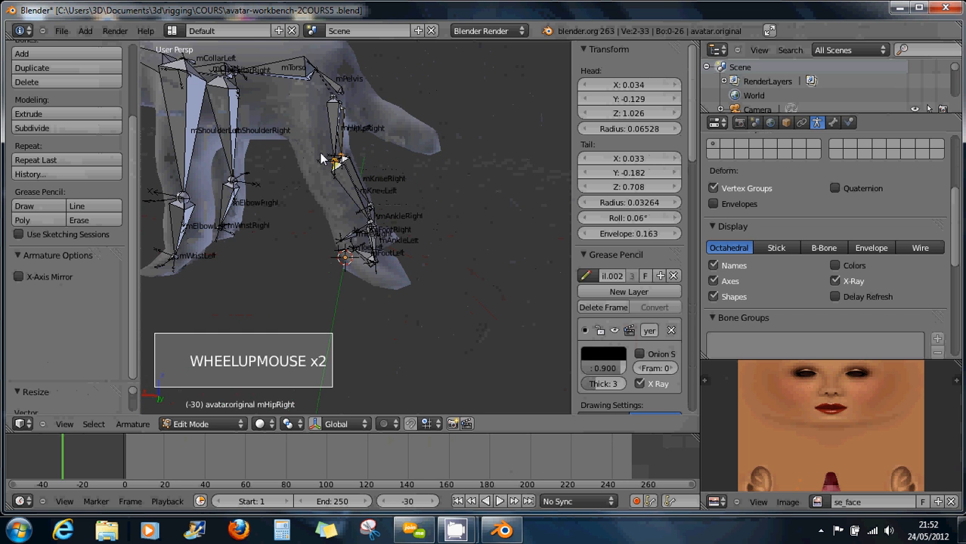
pyautogui.scroll(-1, 324, 159)
# Move both hip joints into the quadruped's rear body.
pyautogui.rightClick(332, 110)
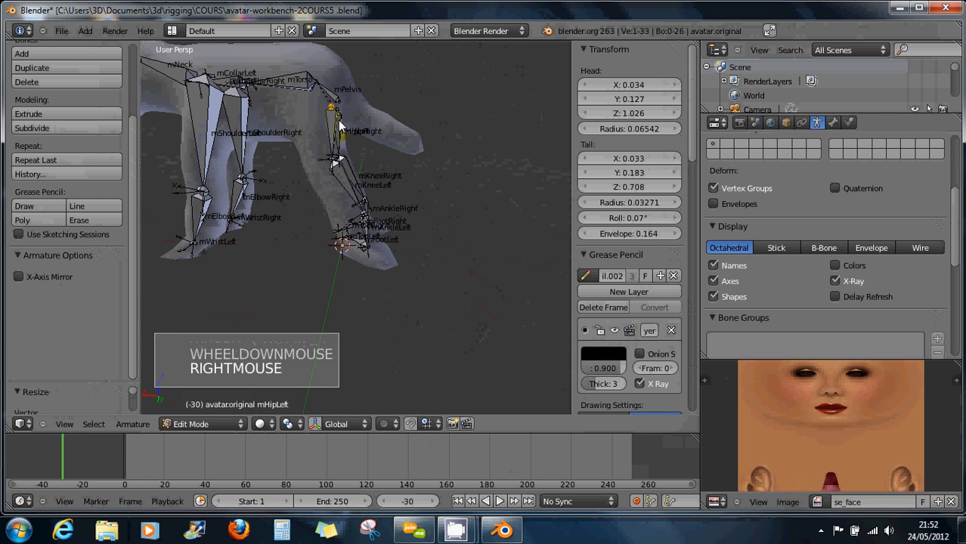
pyautogui.moveTo(333, 109); pyautogui.dragTo(285, 143, button='middle')
pyautogui.keyDown('shift'); pyautogui.rightClick(357, 111); pyautogui.keyUp('shift')
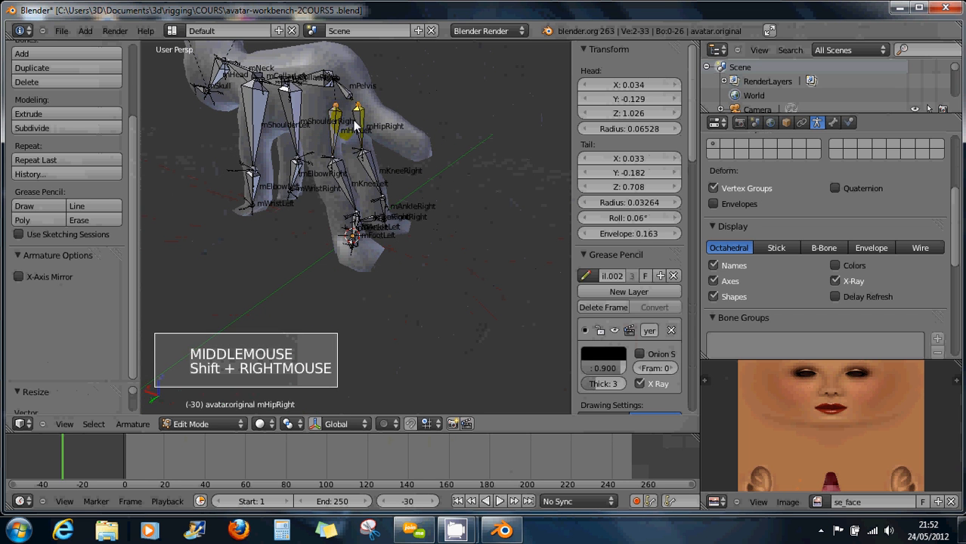
pyautogui.moveTo(357, 114); pyautogui.dragTo(407, 143, button='middle')
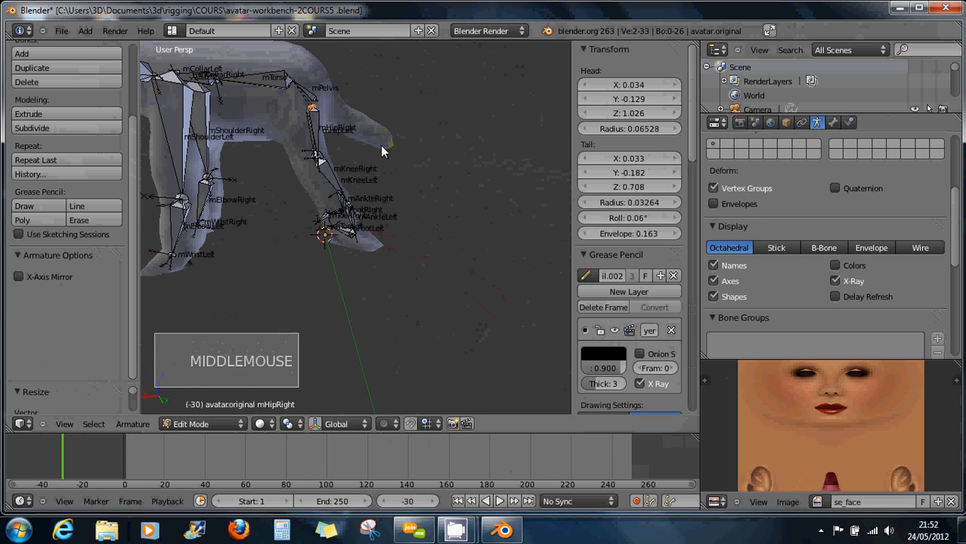
pyautogui.press('g')
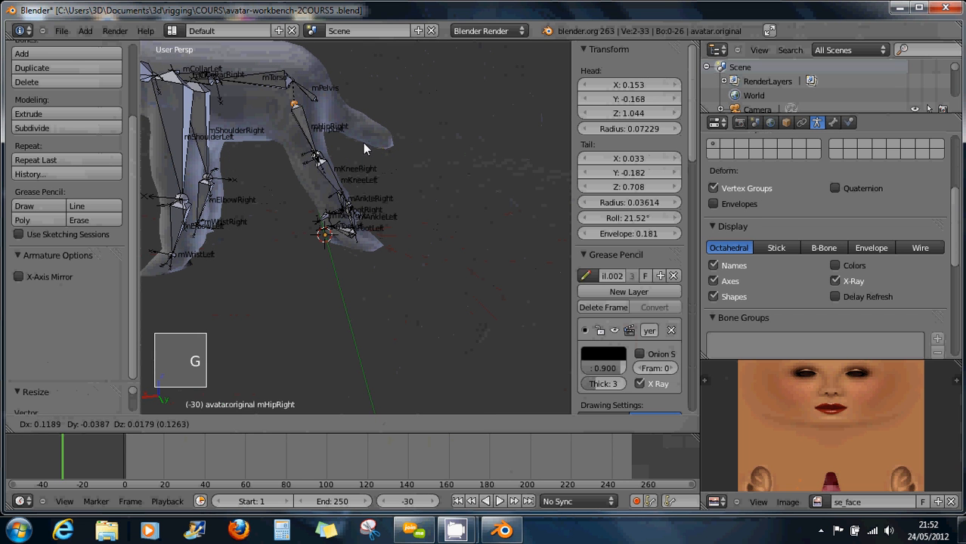
pyautogui.click(383, 147)
pyautogui.moveTo(387, 148); pyautogui.dragTo(217, 154, button='middle')
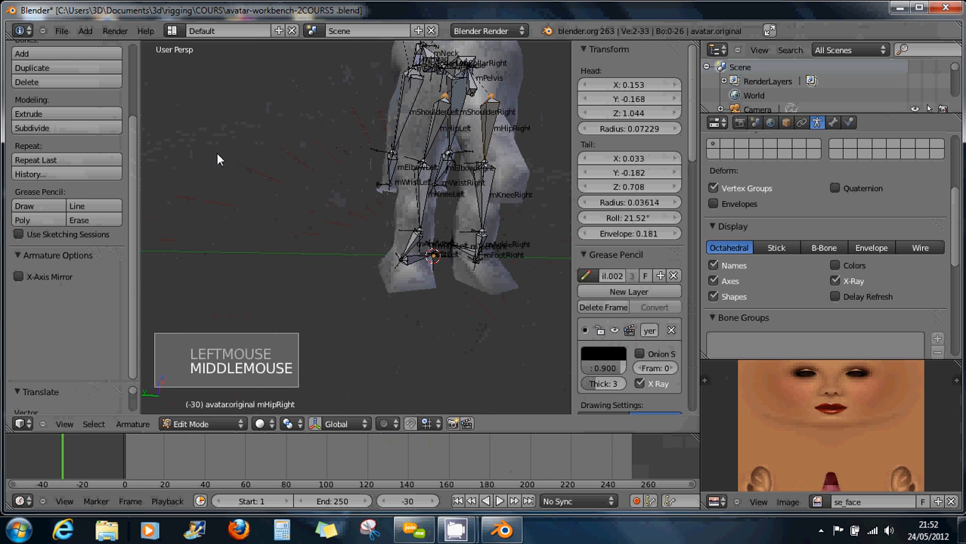
pyautogui.moveTo(371, 133); pyautogui.dragTo(332, 121, button='middle')
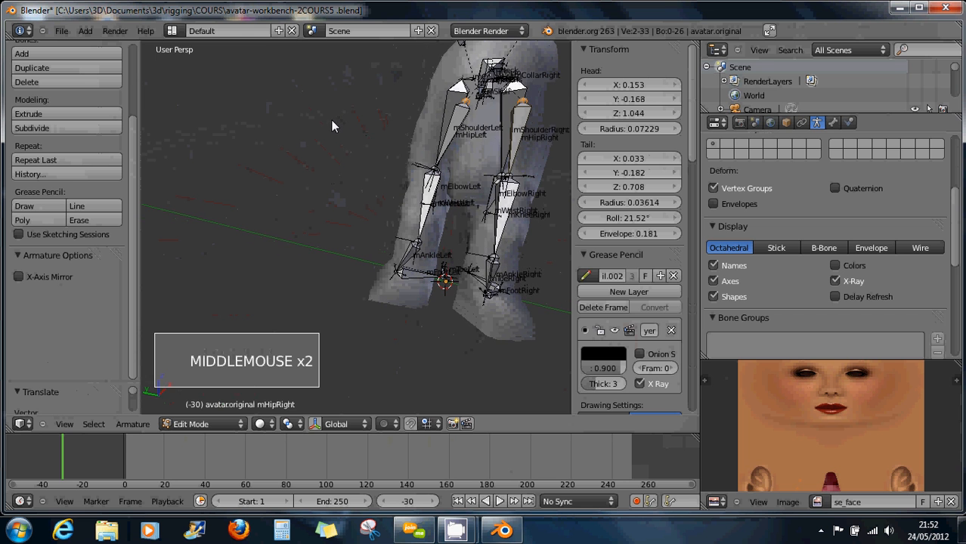
# Adjust the hip joint position again and check the rig from the side.
pyautogui.press('g')
pyautogui.click(486, 142)
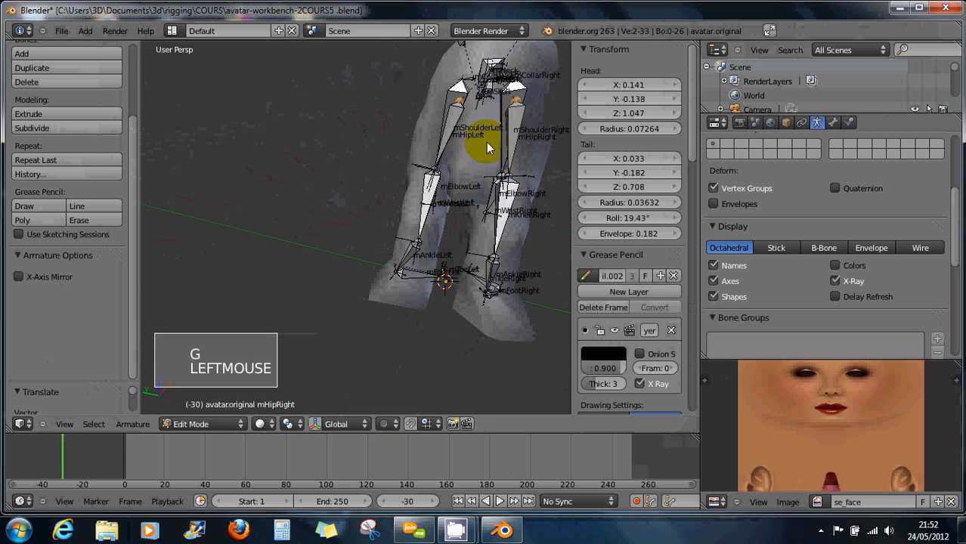
pyautogui.scroll(-1, 486, 147)
pyautogui.scroll(-2, 486, 153)
pyautogui.moveTo(487, 154); pyautogui.dragTo(123, 151, button='middle')
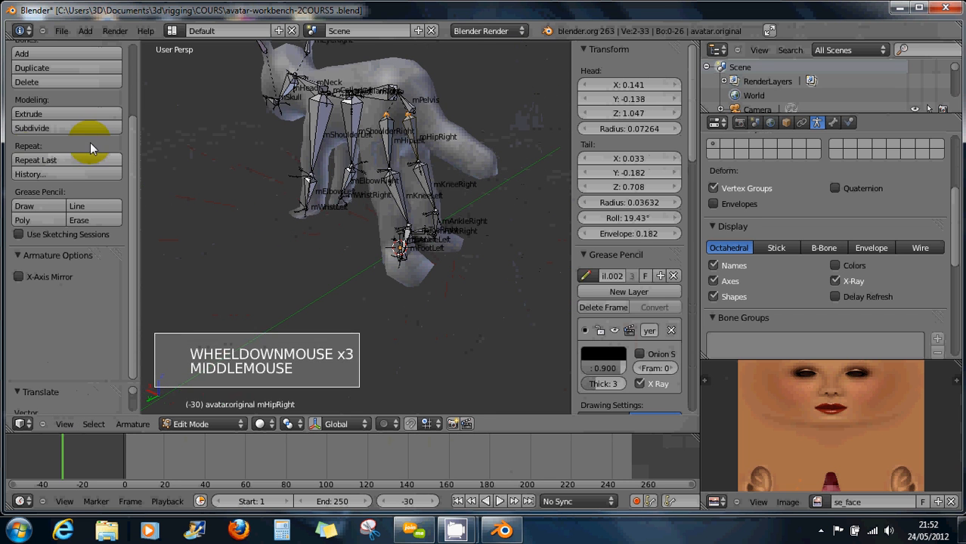
pyautogui.moveTo(225, 141); pyautogui.dragTo(335, 219, button='middle')
pyautogui.scroll(-3, 341, 144)
pyautogui.scroll(4, 373, 174)
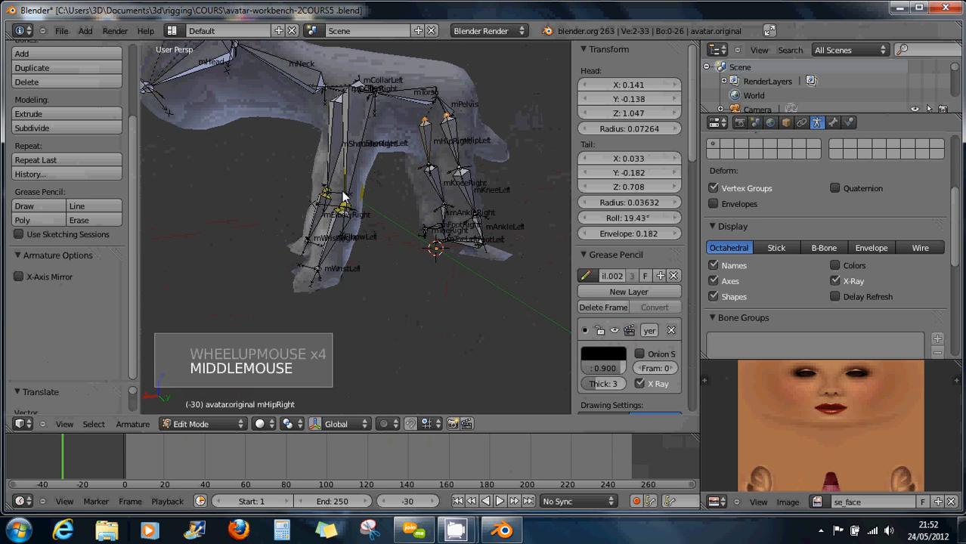
# Grow the selection from the left elbow joint and frame the front legs.
pyautogui.keyDown('shift'); pyautogui.rightClick(321, 272); pyautogui.keyUp('shift')
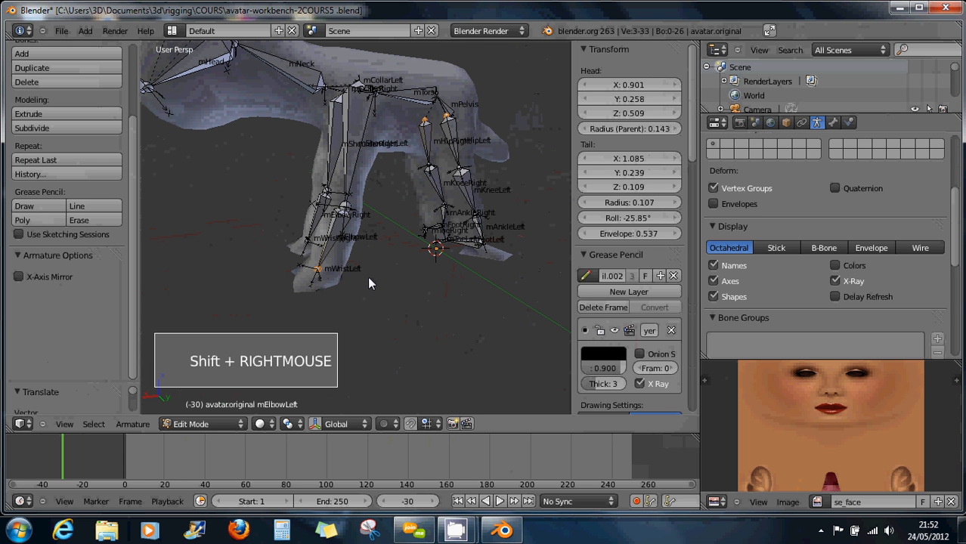
pyautogui.press('ctrl+KP_Add')
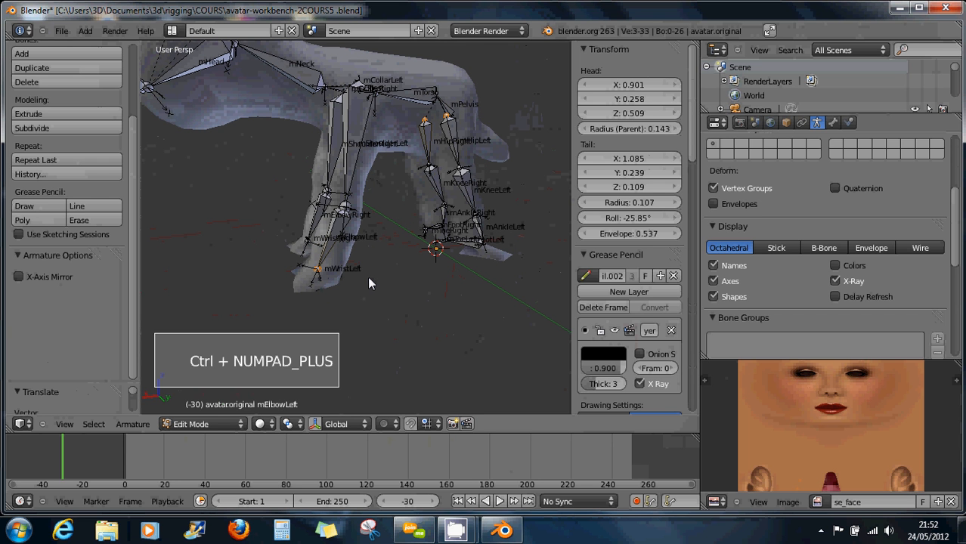
pyautogui.moveTo(335, 291); pyautogui.dragTo(360, 267, button='middle')
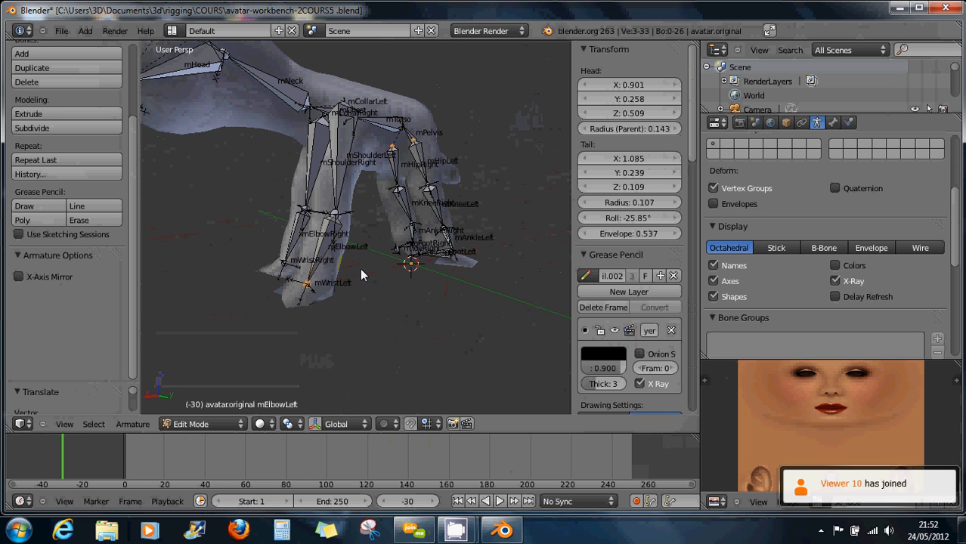
pyautogui.scroll(4, 335, 280)
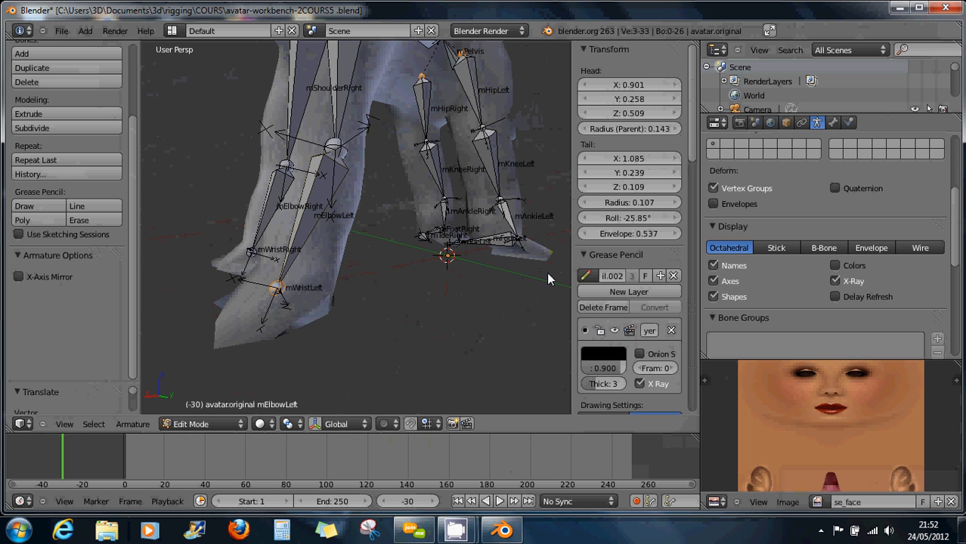
pyautogui.scroll(4, 279, 290)
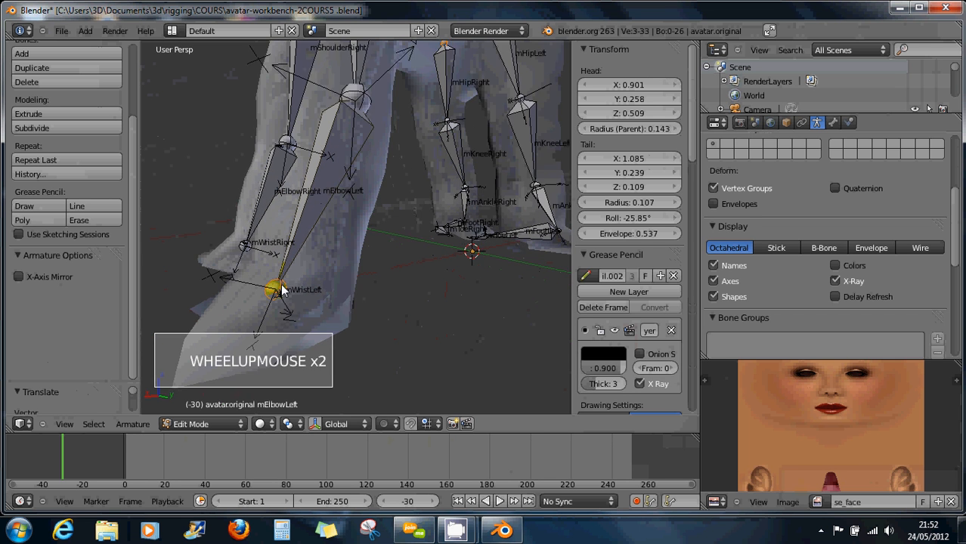
pyautogui.scroll(-3, 281, 290)
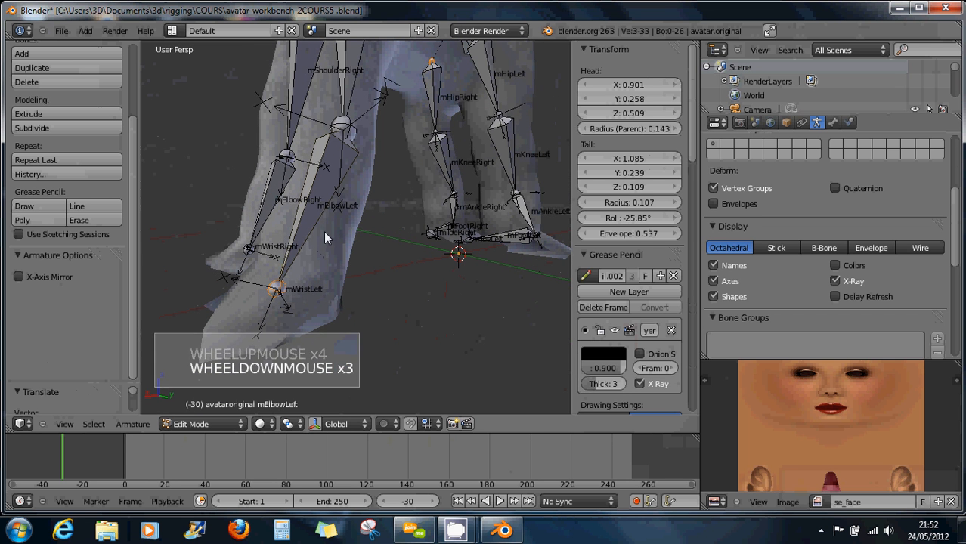
pyautogui.moveTo(326, 238); pyautogui.dragTo(288, 237, button='middle')
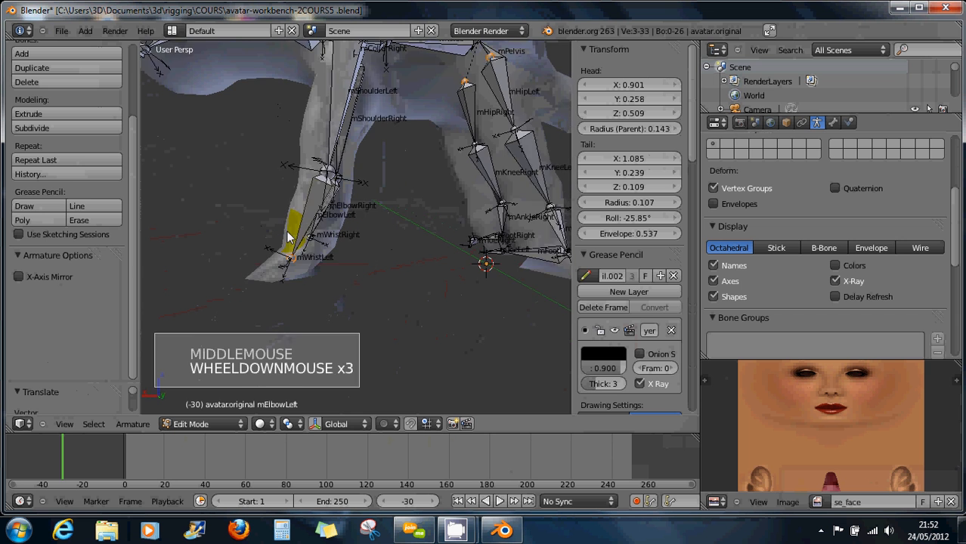
pyautogui.scroll(-5, 299, 219)
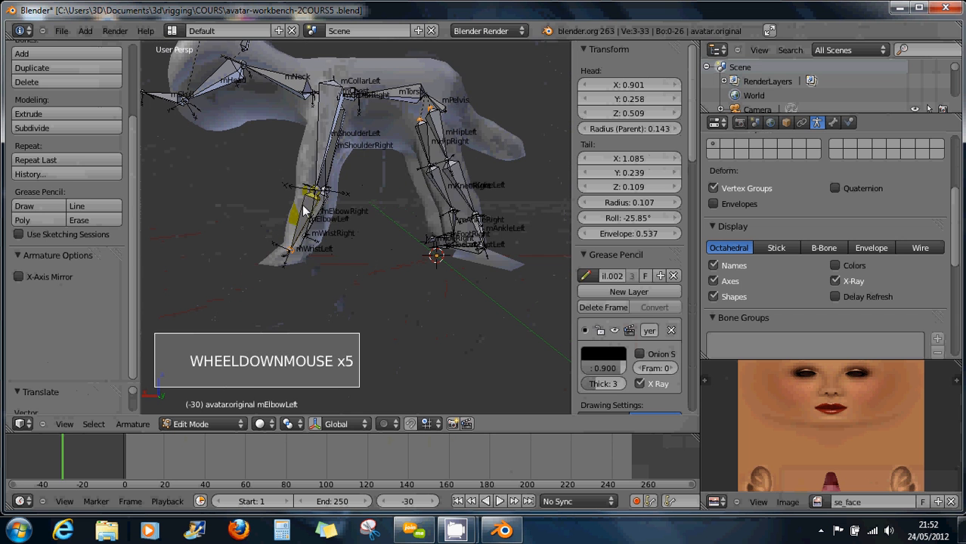
pyautogui.keyDown('ctrl'); pyautogui.moveTo(322, 164); pyautogui.dragTo(402, 273, button='middle'); pyautogui.keyUp('ctrl')
# Lower the left collar and right shoulder bones vertically along Z.
pyautogui.rightClick(320, 159)
pyautogui.scroll(6, 329, 190)
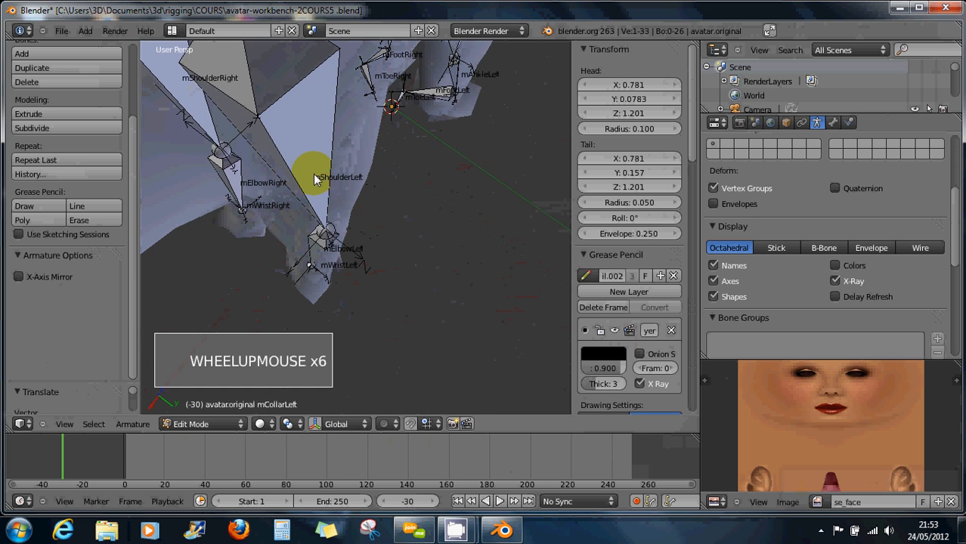
pyautogui.scroll(-2, 311, 160)
pyautogui.keyDown('shift'); pyautogui.moveTo(311, 160); pyautogui.dragTo(344, 294, button='middle'); pyautogui.keyUp('shift')
pyautogui.scroll(-2, 397, 174)
pyautogui.keyDown('shift'); pyautogui.rightClick(345, 294); pyautogui.keyUp('shift')
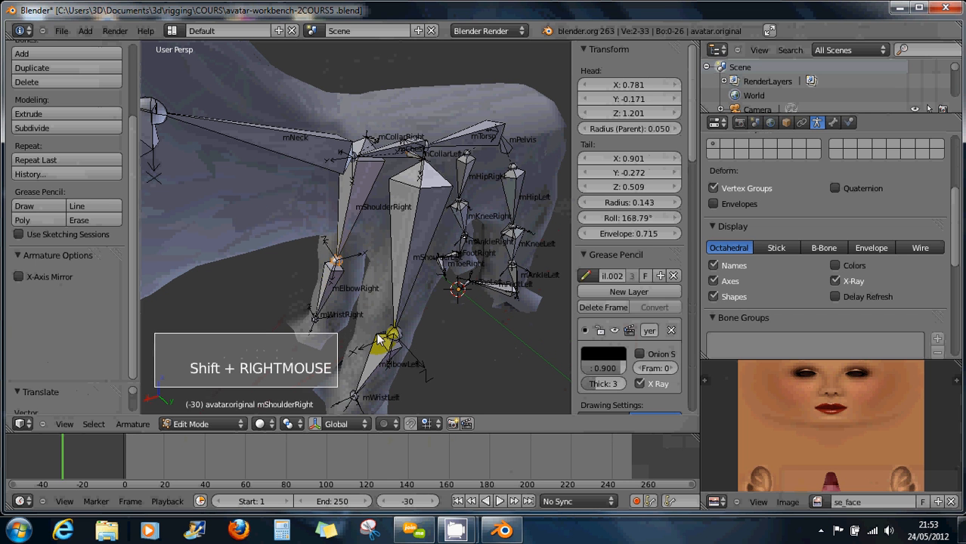
pyautogui.press('g')
pyautogui.press('z')
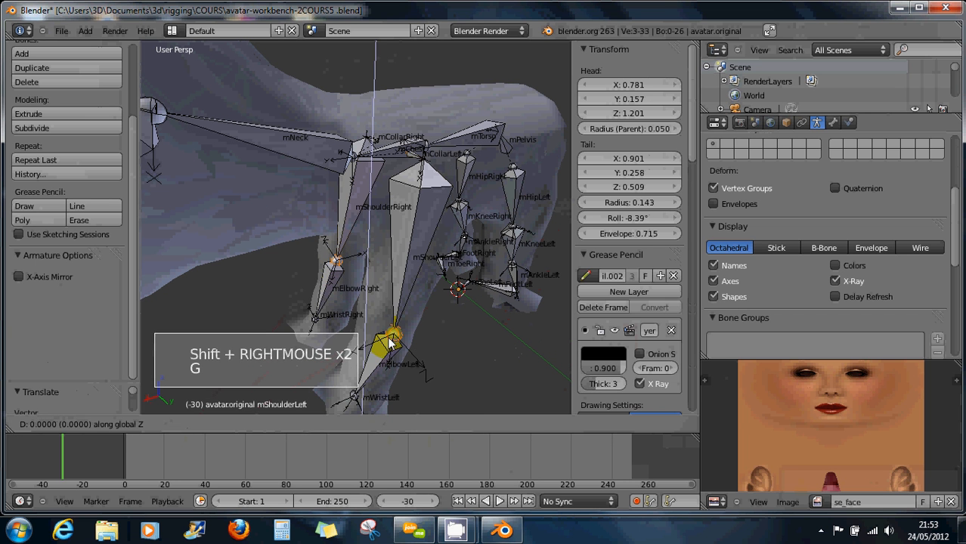
pyautogui.click(369, 376)
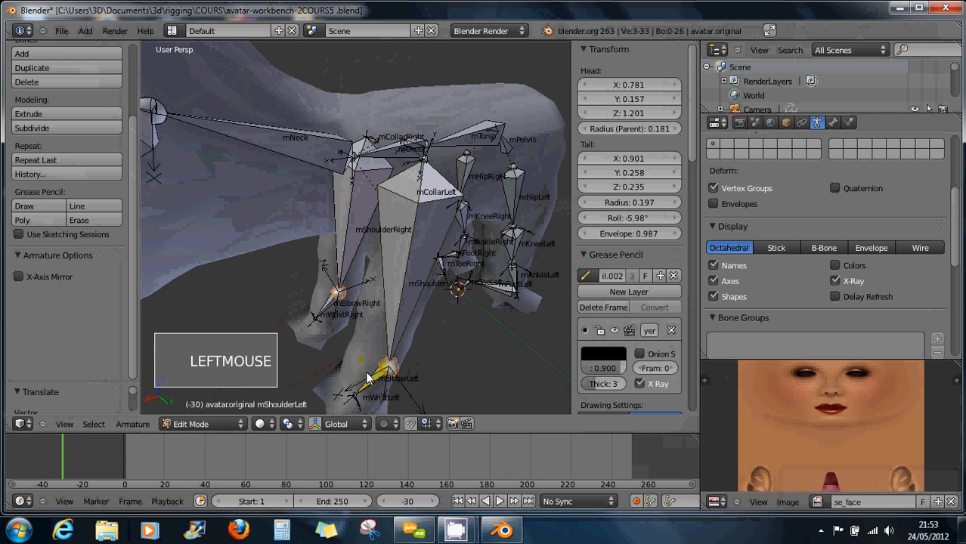
# Lower the selected shoulder joints further along Z.
pyautogui.moveTo(370, 375); pyautogui.dragTo(464, 326, button='middle')
pyautogui.scroll(-2, 404, 352)
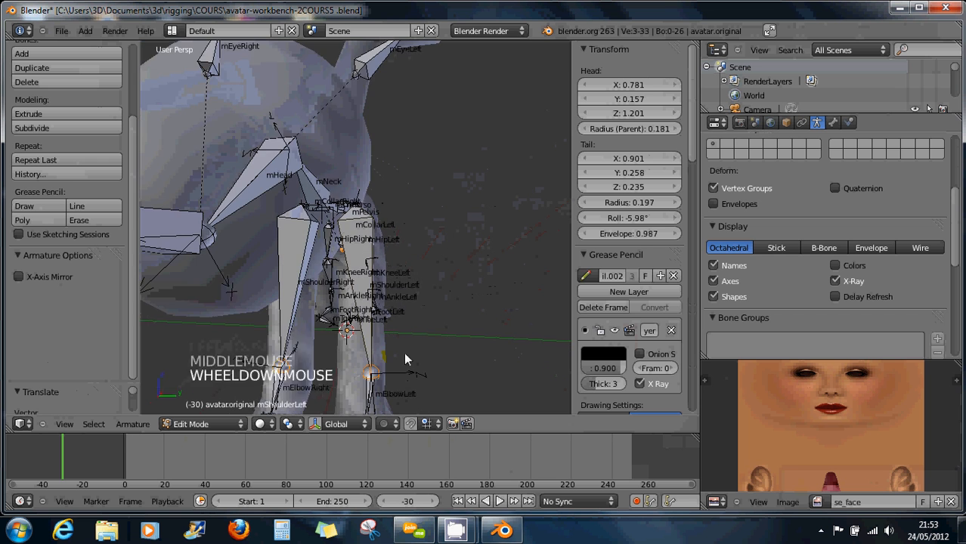
pyautogui.keyDown('shift'); pyautogui.moveTo(370, 367); pyautogui.dragTo(380, 328, button='middle'); pyautogui.keyUp('shift')
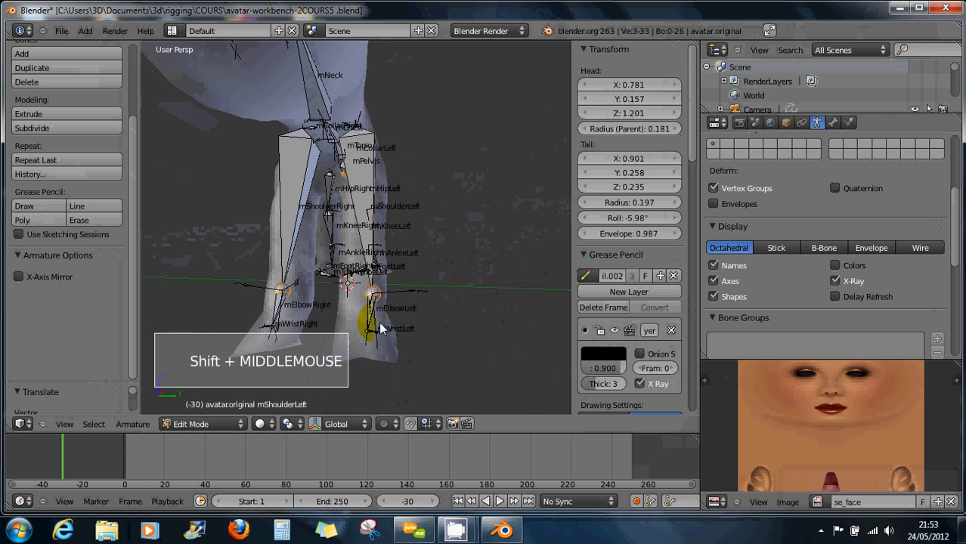
pyautogui.press('g')
pyautogui.press('z')
pyautogui.click(377, 336)
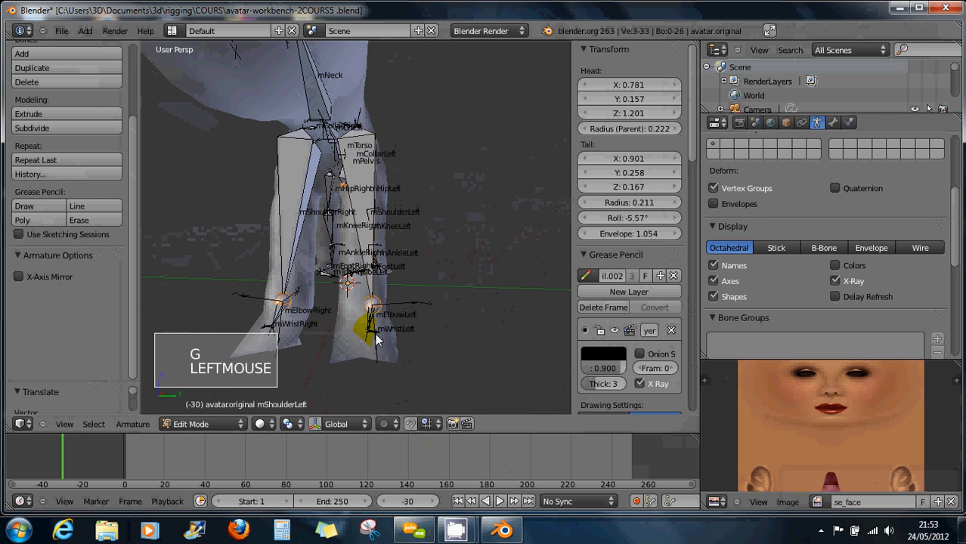
# Reposition the right shoulder bone and its end joint.
pyautogui.rightClick(368, 334)
pyautogui.keyDown('shift'); pyautogui.rightClick(270, 337); pyautogui.keyUp('shift')
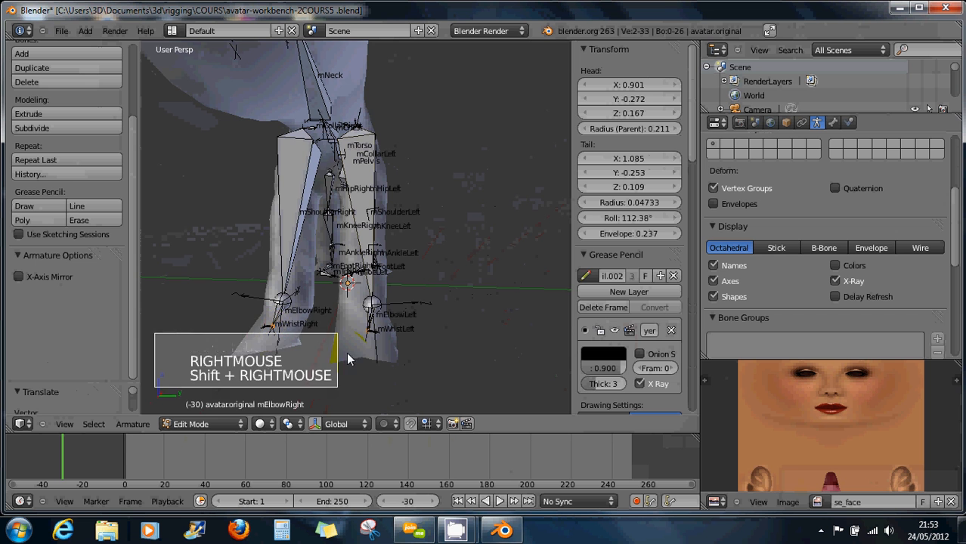
pyautogui.moveTo(362, 352); pyautogui.dragTo(220, 302, button='middle')
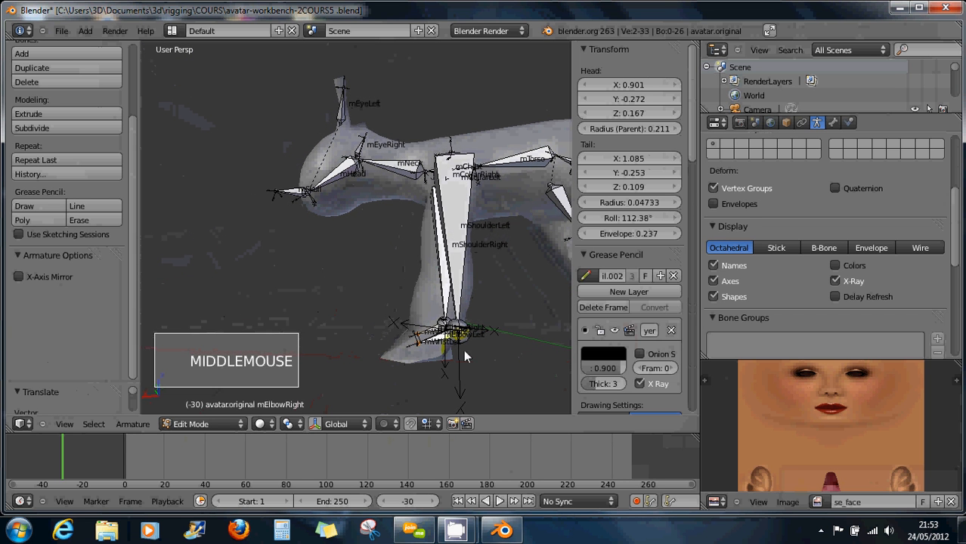
pyautogui.rightClick(460, 333)
pyautogui.keyDown('shift'); pyautogui.rightClick(441, 321); pyautogui.keyUp('shift')
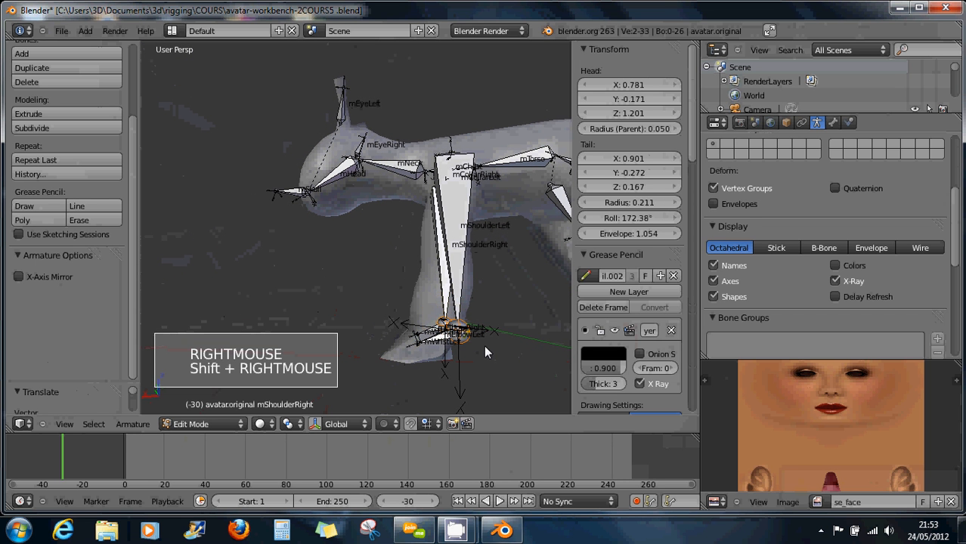
pyautogui.press('g')
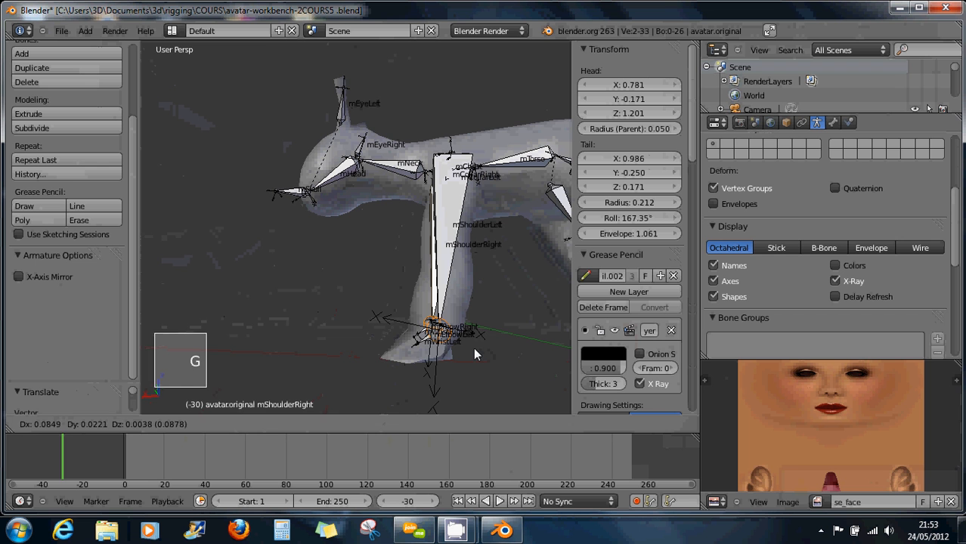
pyautogui.click(473, 347)
# Move both elbow bones down inside the front legs.
pyautogui.rightClick(414, 347)
pyautogui.rightClick(412, 352)
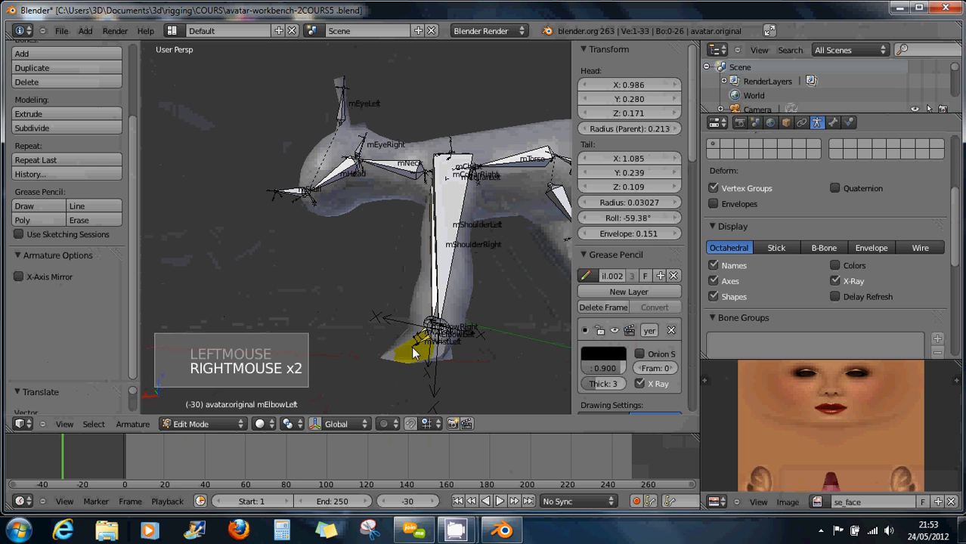
pyautogui.moveTo(414, 352); pyautogui.dragTo(369, 306, button='middle')
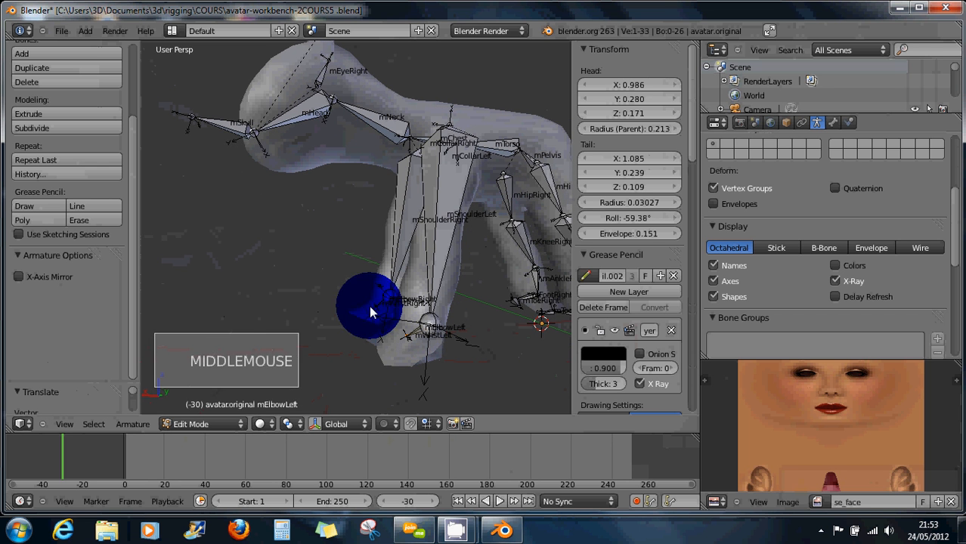
pyautogui.keyDown('shift'); pyautogui.rightClick(430, 360); pyautogui.keyUp('shift')
pyautogui.moveTo(430, 359); pyautogui.dragTo(422, 341, button='middle')
pyautogui.press('g')
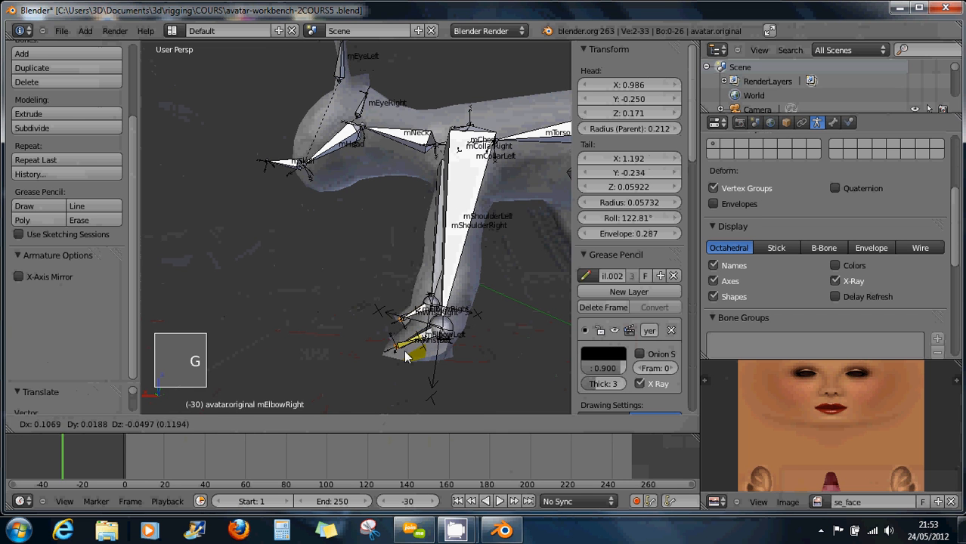
pyautogui.click(400, 351)
pyautogui.moveTo(400, 352); pyautogui.dragTo(437, 375, button='middle')
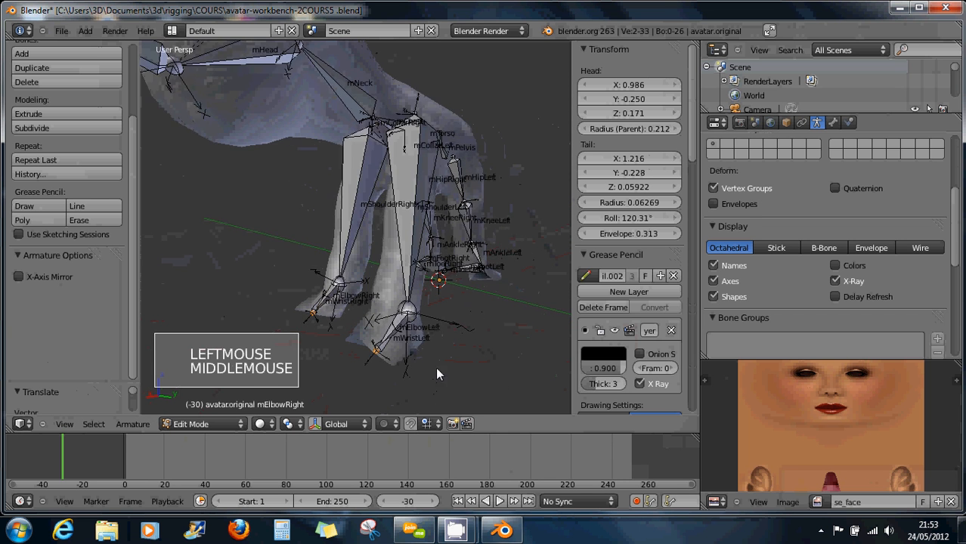
# Raise the left and right shoulder joints together.
pyautogui.scroll(5, 431, 369)
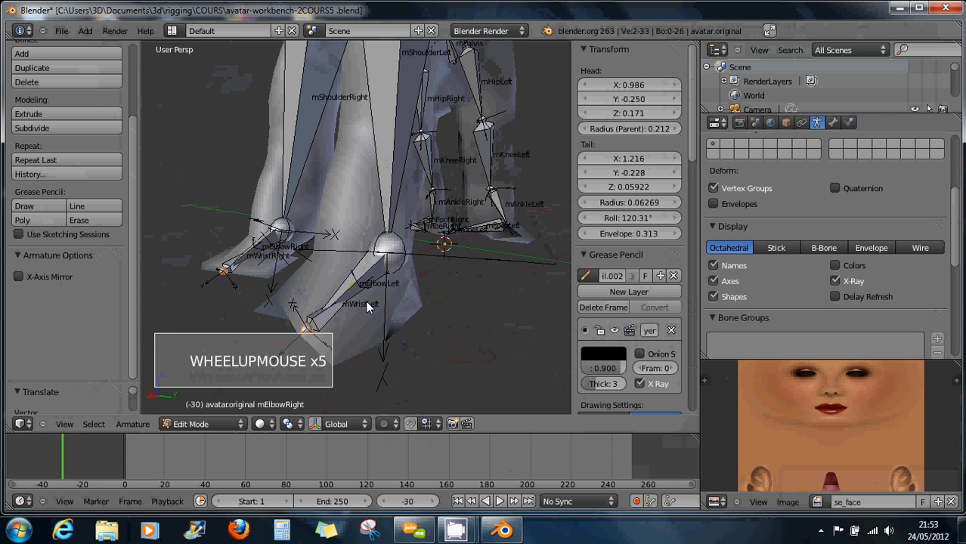
pyautogui.rightClick(390, 252)
pyautogui.keyDown('shift'); pyautogui.rightClick(387, 249); pyautogui.keyUp('shift')
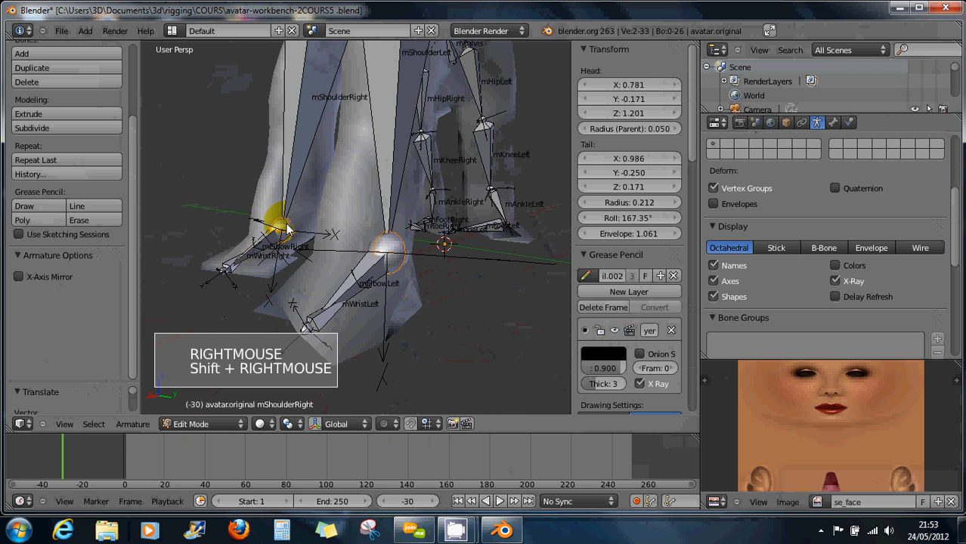
pyautogui.press('g')
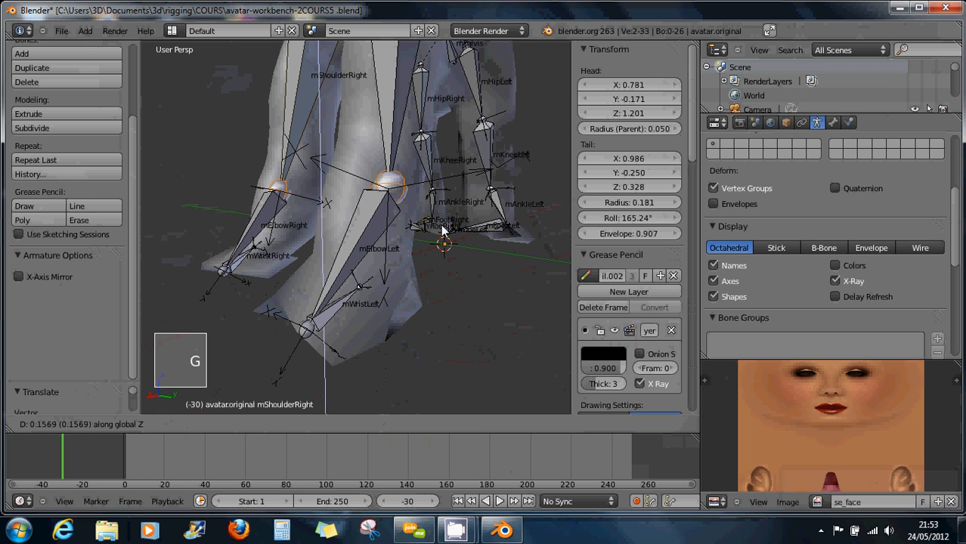
pyautogui.click(442, 219)
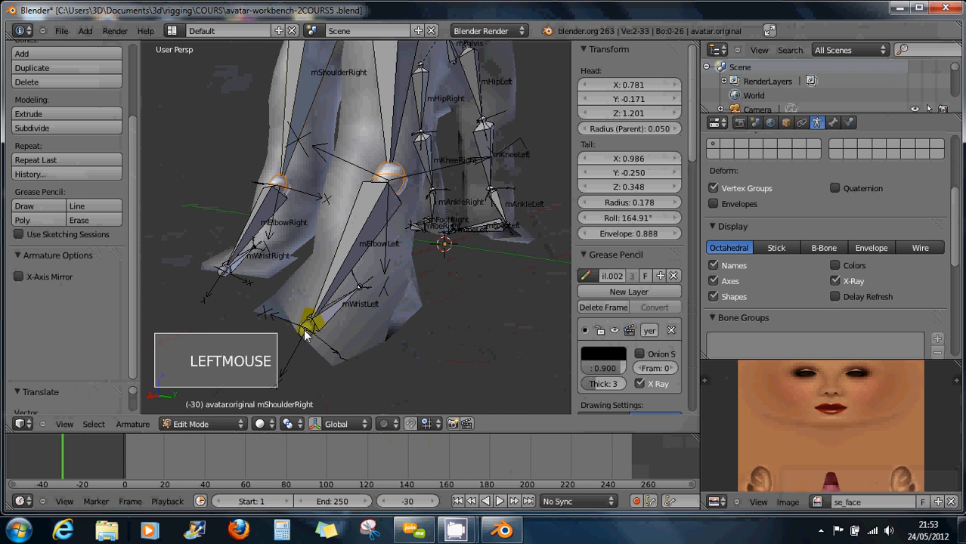
# Lower both front-leg wrist joints.
pyautogui.rightClick(273, 261)
pyautogui.keyDown('shift'); pyautogui.rightClick(262, 257); pyautogui.keyUp('shift')
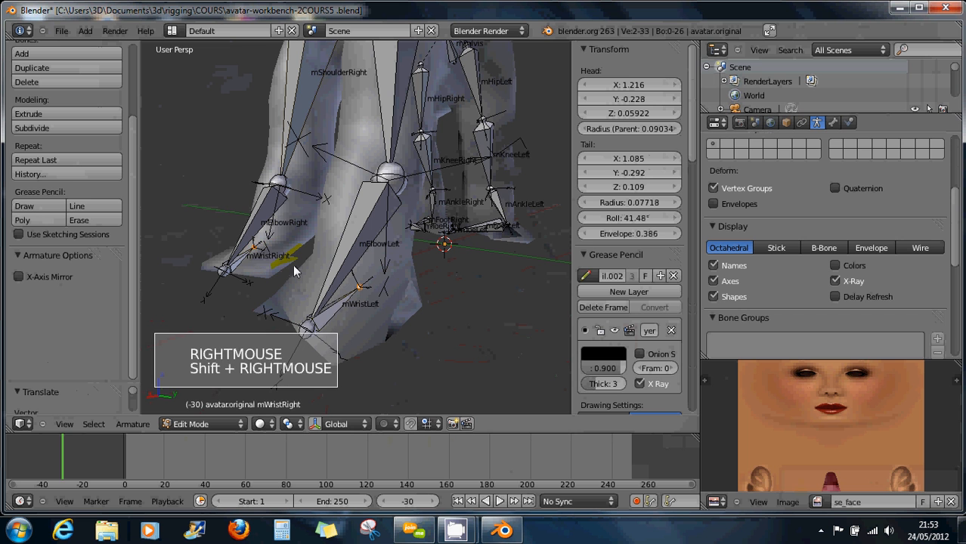
pyautogui.press('g')
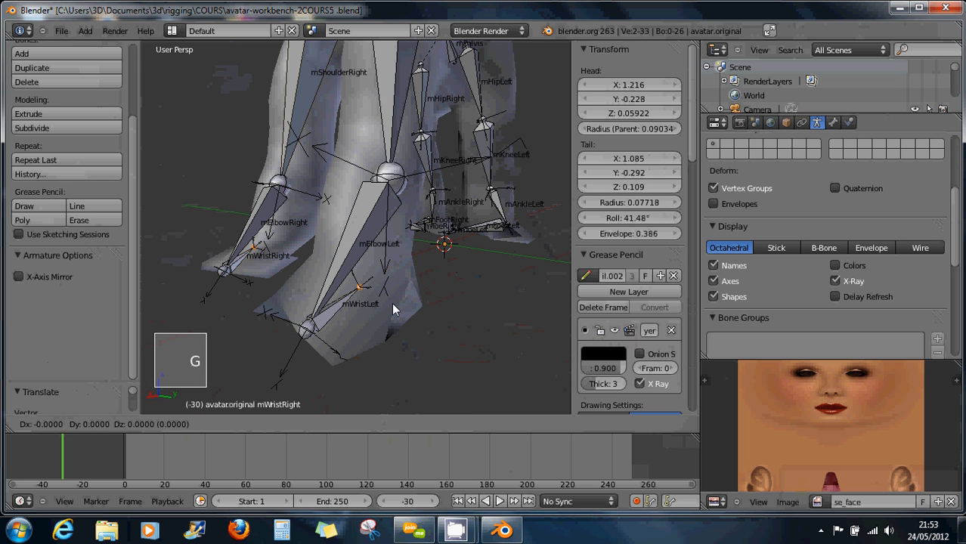
pyautogui.click(377, 353)
# Shift the mElbowLeft and mElbowRight joints along one locked axis.
pyautogui.rightClick(309, 330)
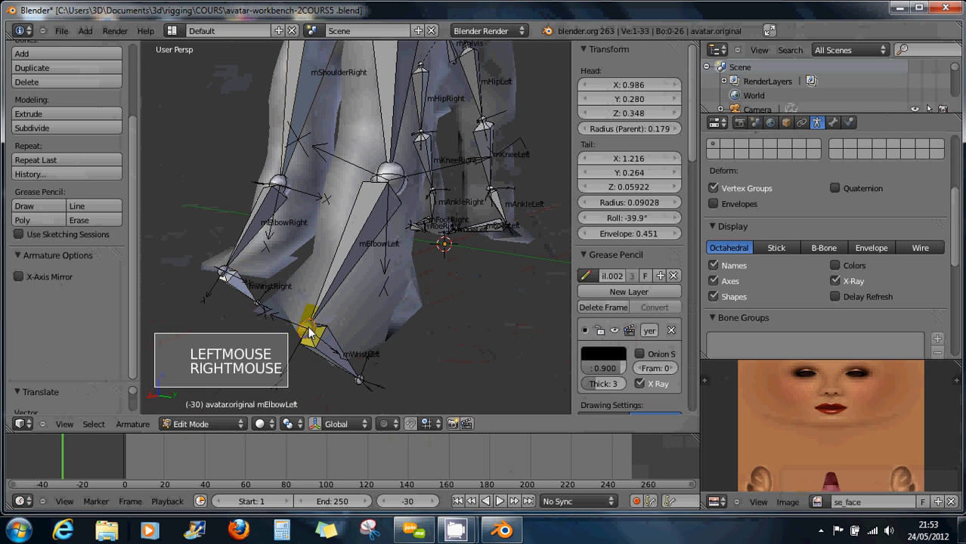
pyautogui.keyDown('shift'); pyautogui.rightClick(227, 272); pyautogui.keyUp('shift')
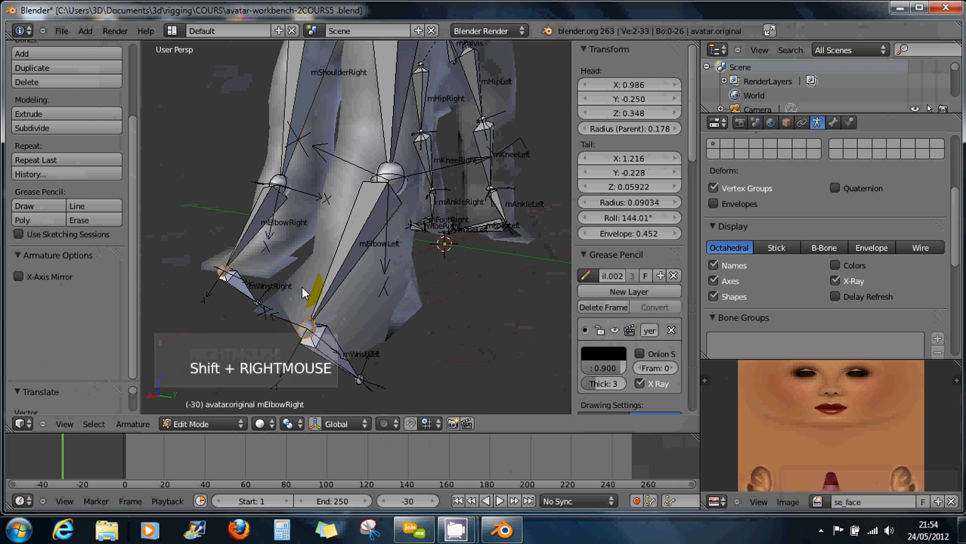
pyautogui.press('g')
pyautogui.press('y')
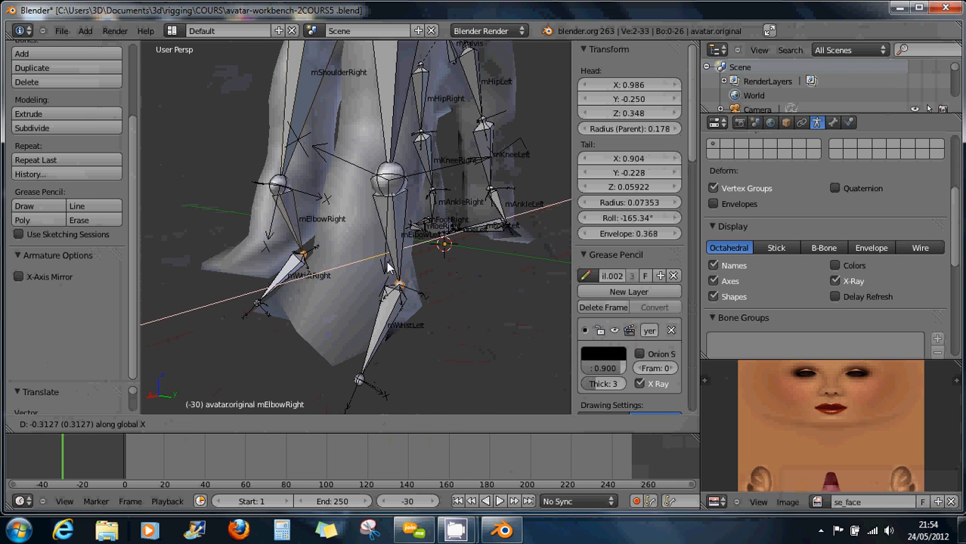
pyautogui.click(358, 383)
# Move the mWristLeft and mWristRight joints down and left into the front legs.
pyautogui.rightClick(359, 382)
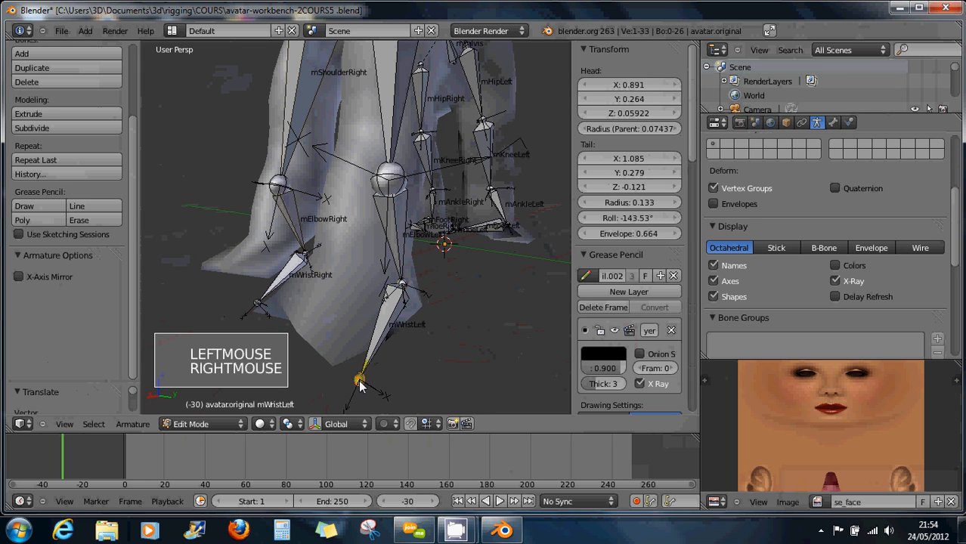
pyautogui.keyDown('shift'); pyautogui.rightClick(272, 316); pyautogui.keyUp('shift')
pyautogui.press('g')
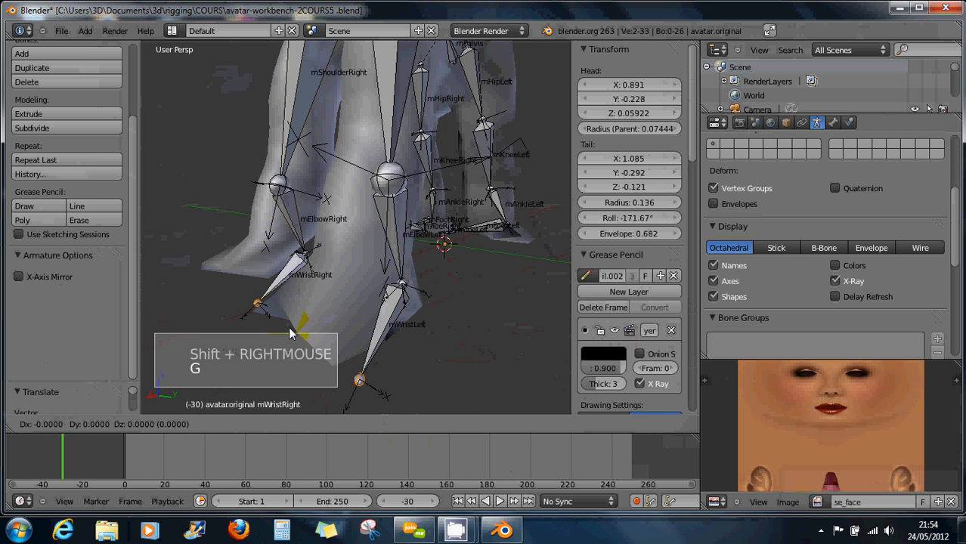
pyautogui.click(273, 285)
pyautogui.moveTo(273, 285); pyautogui.dragTo(362, 366, button='middle')
pyautogui.press('g')
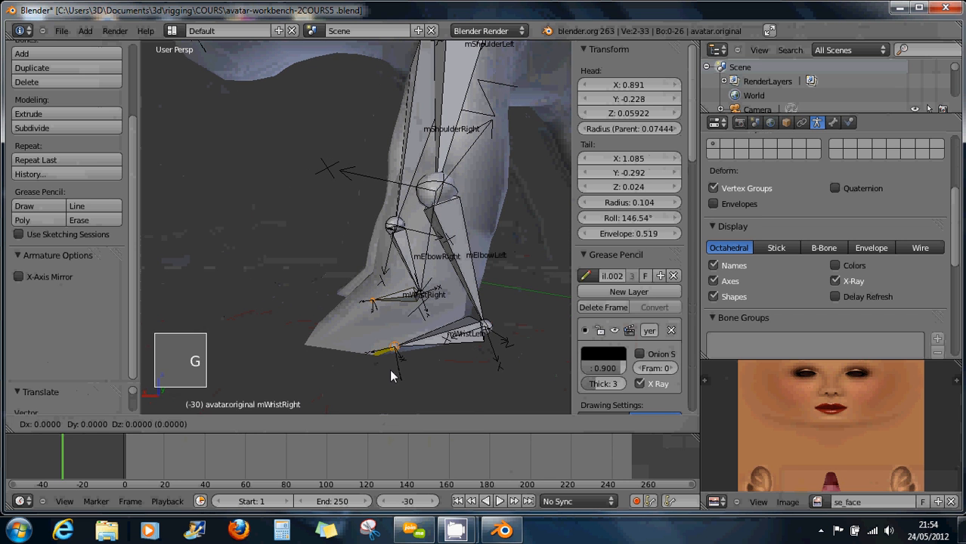
pyautogui.click(349, 358)
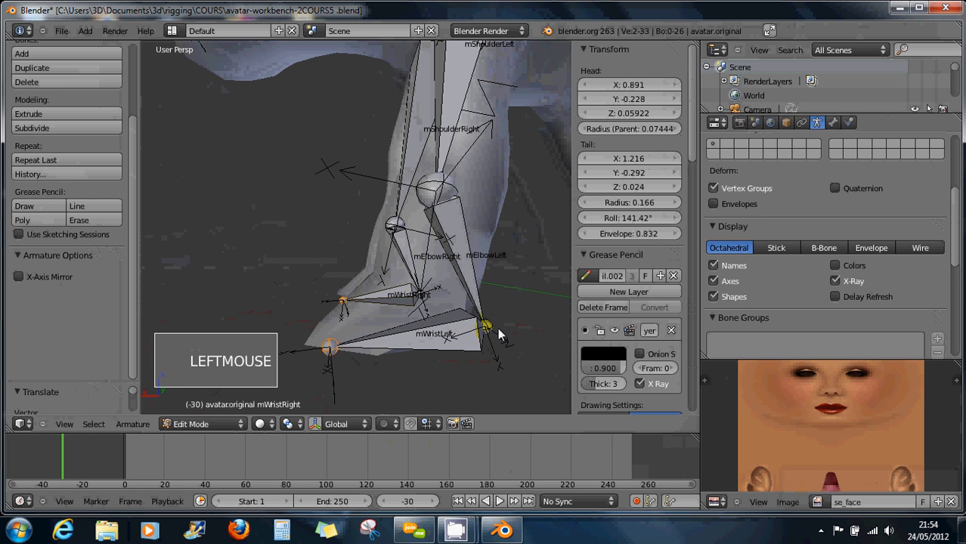
# Reposition the mElbowRight joint and check the arm alignment from the front.
pyautogui.rightClick(463, 321)
pyautogui.keyDown('shift'); pyautogui.rightClick(448, 319); pyautogui.keyUp('shift')
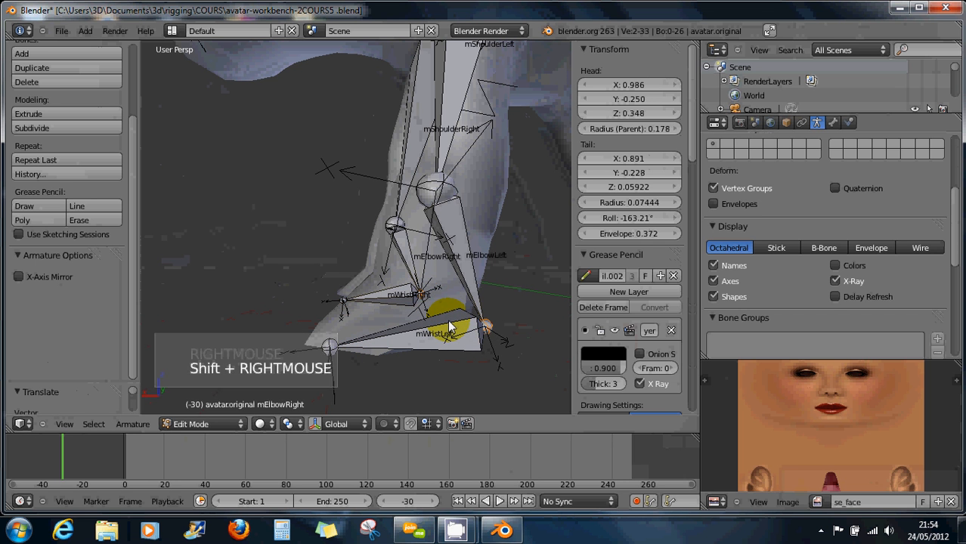
pyautogui.press('g')
pyautogui.click(424, 296)
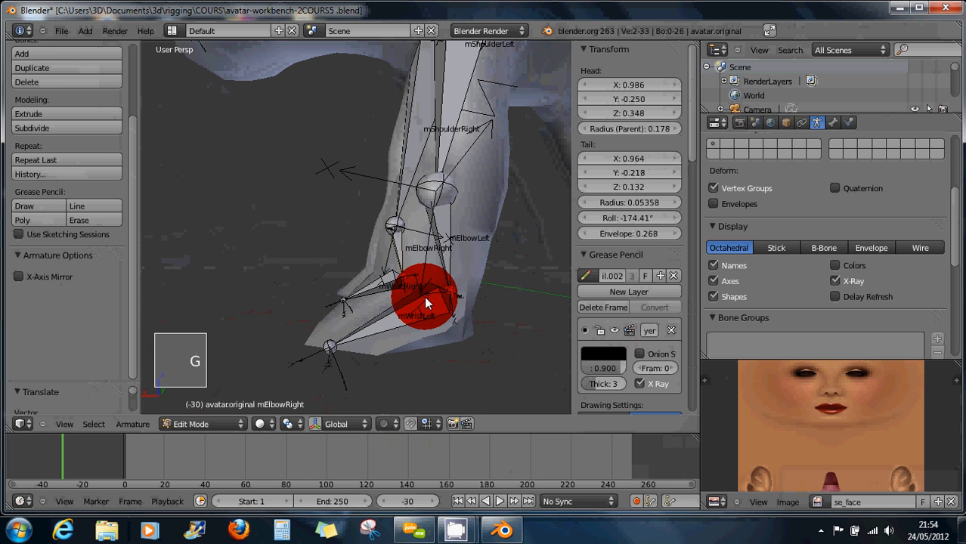
pyautogui.moveTo(374, 328); pyautogui.dragTo(432, 341, button='middle')
pyautogui.scroll(-2, 456, 356)
pyautogui.scroll(-2, 451, 348)
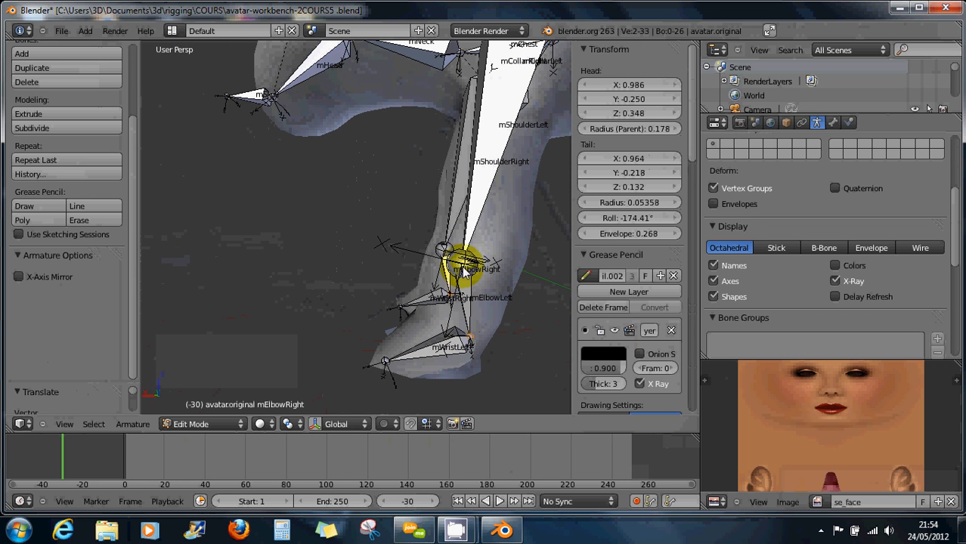
pyautogui.moveTo(499, 310); pyautogui.dragTo(478, 302, button='middle')
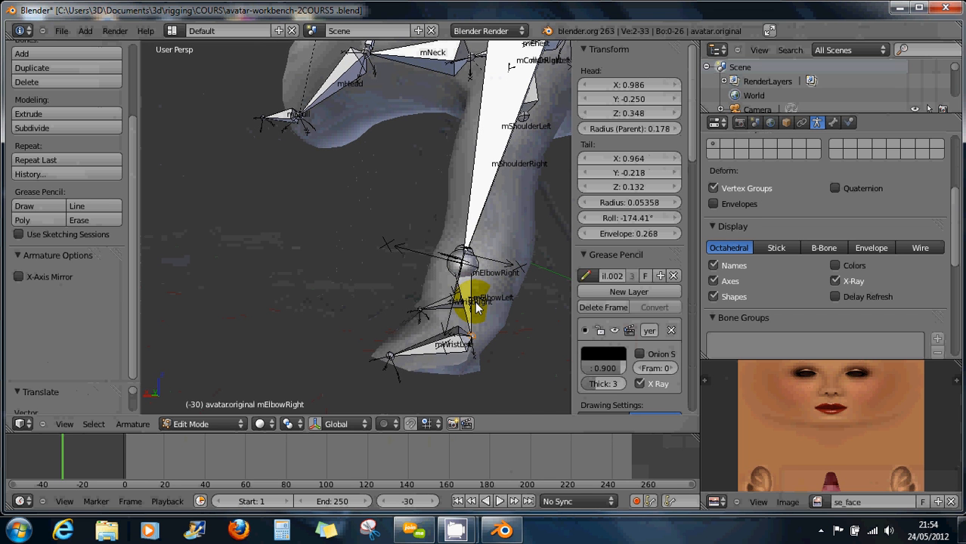
pyautogui.scroll(-4, 475, 302)
pyautogui.moveTo(475, 302); pyautogui.dragTo(530, 263, button='middle')
pyautogui.scroll(-2, 526, 273)
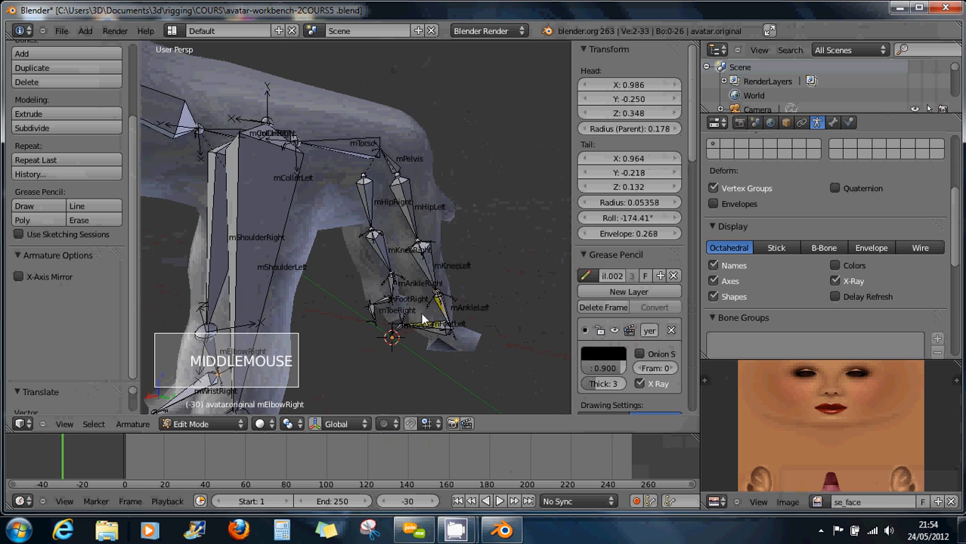
pyautogui.scroll(2, 378, 316)
pyautogui.scroll(6, 378, 316)
# Realign the right hind leg's mFootRight bone and push the mToeRight tip forward.
pyautogui.keyDown('shift'); pyautogui.moveTo(357, 298); pyautogui.dragTo(478, 326, button='middle'); pyautogui.keyUp('shift')
pyautogui.rightClick(386, 312)
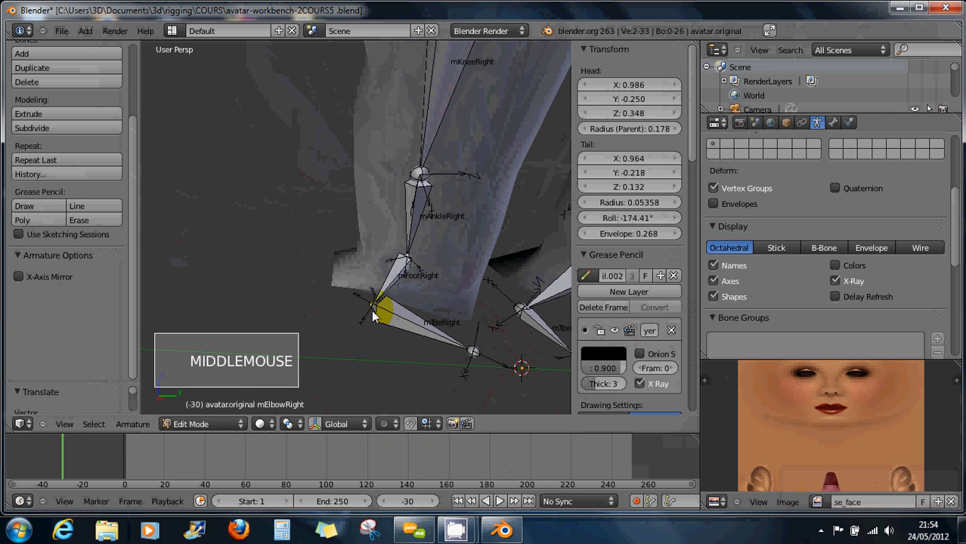
pyautogui.press('g')
pyautogui.press('g')
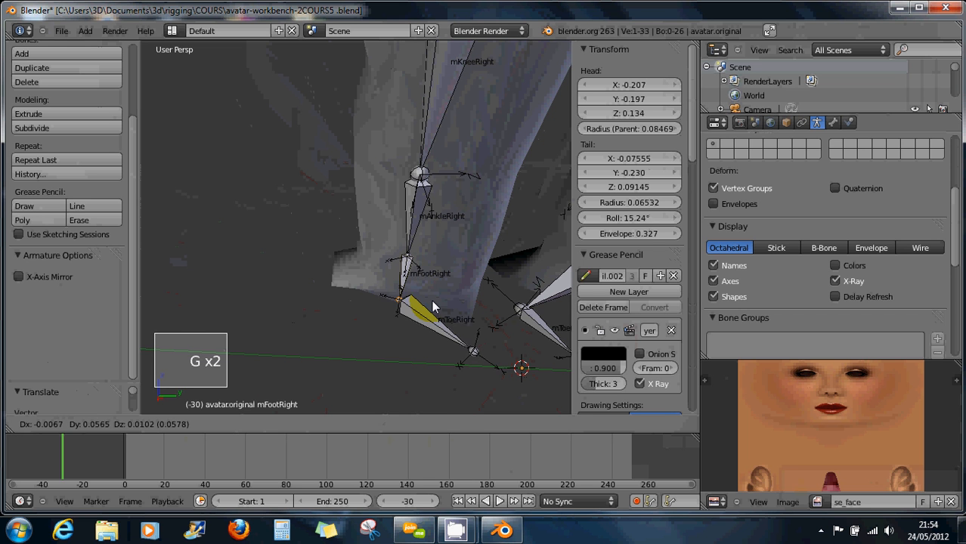
pyautogui.click(441, 299)
pyautogui.rightClick(475, 361)
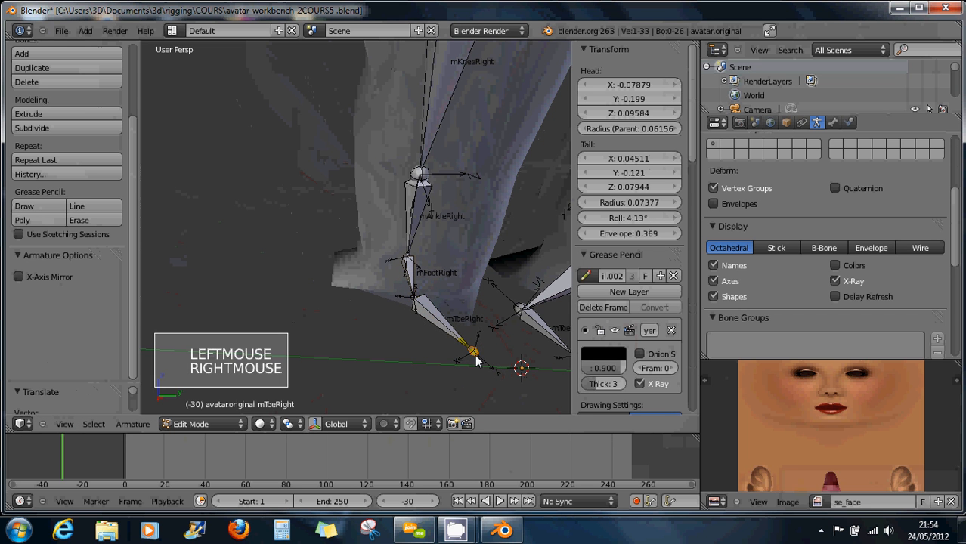
pyautogui.press('g')
pyautogui.press('g')
pyautogui.click(417, 354)
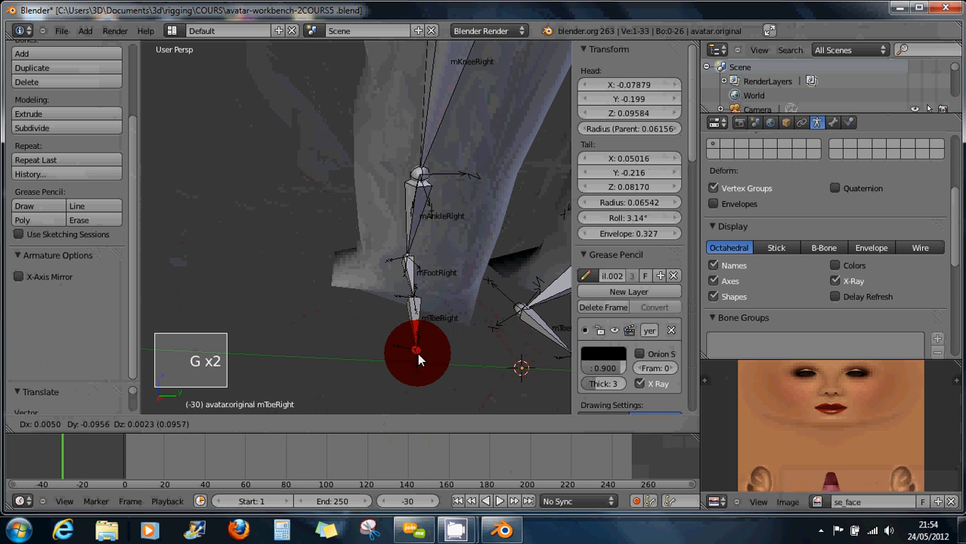
# Move the left toe joint and the left toe tip forward along the hind foot.
pyautogui.keyDown('shift'); pyautogui.moveTo(521, 341); pyautogui.dragTo(413, 311, button='middle'); pyautogui.keyUp('shift')
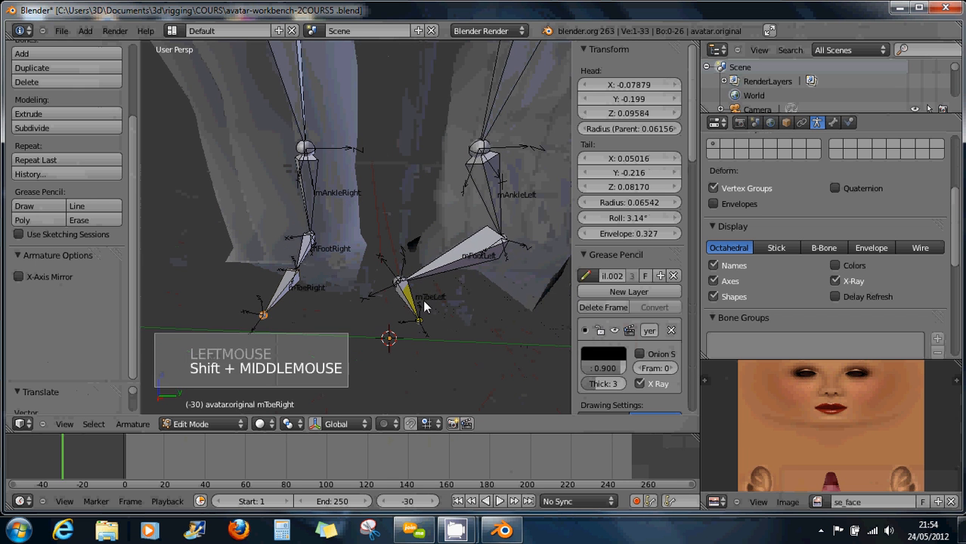
pyautogui.rightClick(399, 282)
pyautogui.press('g')
pyautogui.press('g')
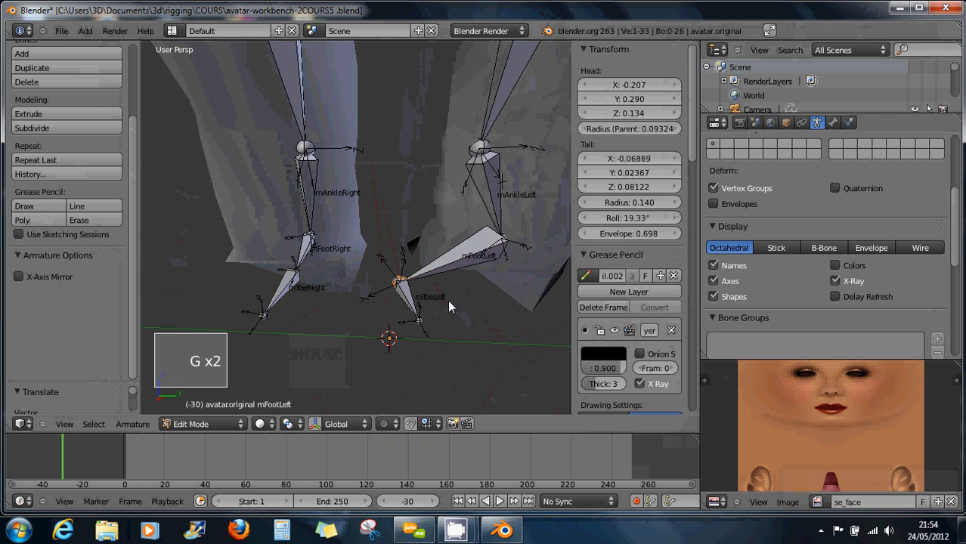
pyautogui.click(442, 321)
pyautogui.rightClick(420, 325)
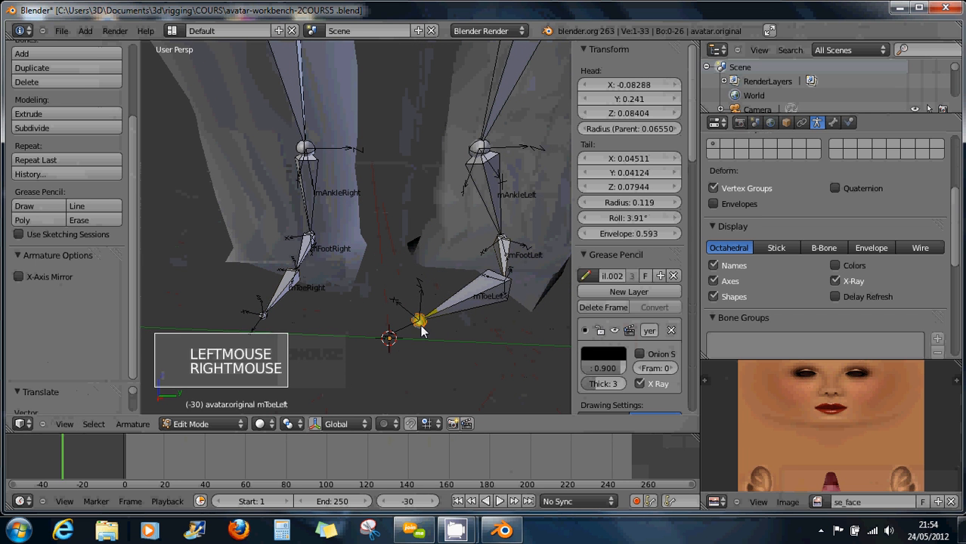
pyautogui.press('g')
pyautogui.press('g')
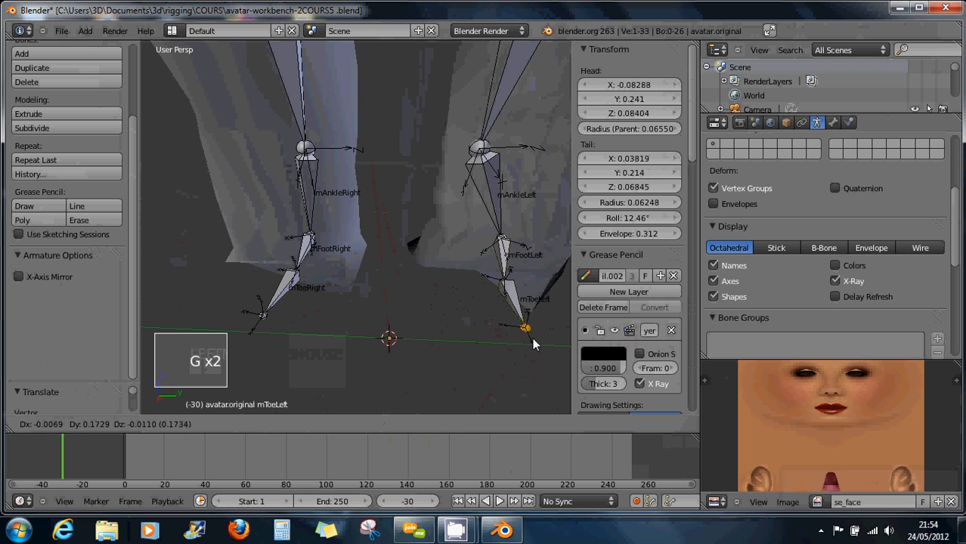
pyautogui.click(530, 335)
# Nudge the mKneeLeft joint into the leg, tail at (-0.191, 0.302, 0.369).
pyautogui.rightClick(505, 246)
pyautogui.rightClick(485, 150)
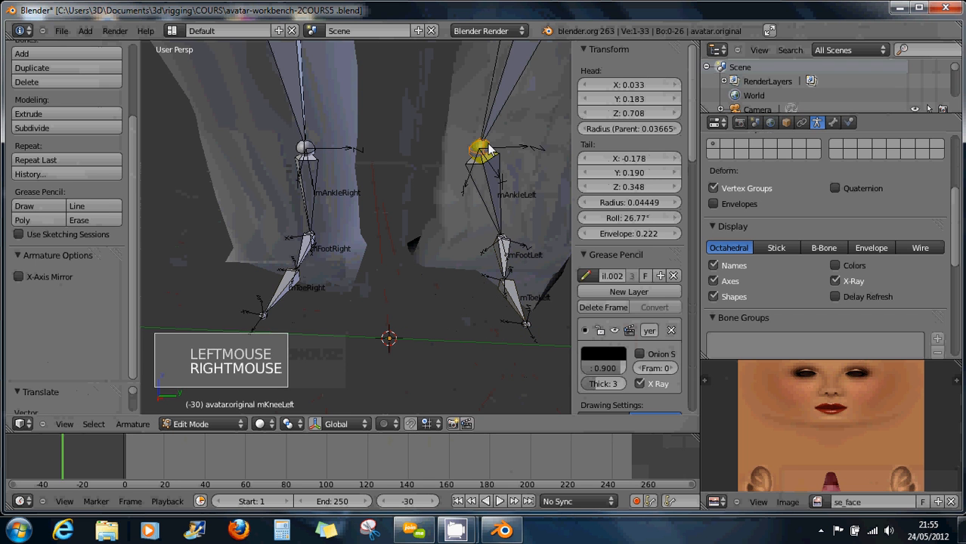
pyautogui.press('g')
pyautogui.press('g')
pyautogui.click(536, 160)
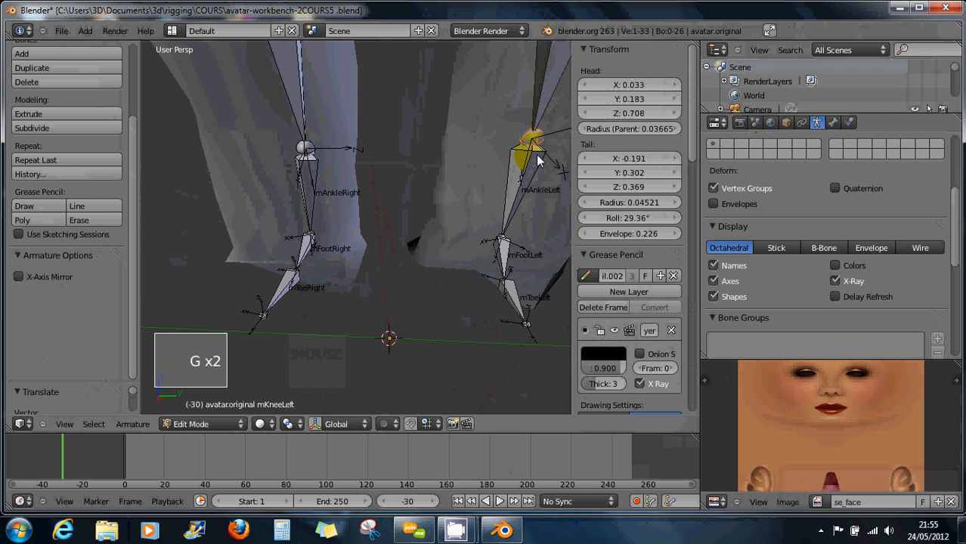
pyautogui.scroll(-5, 357, 170)
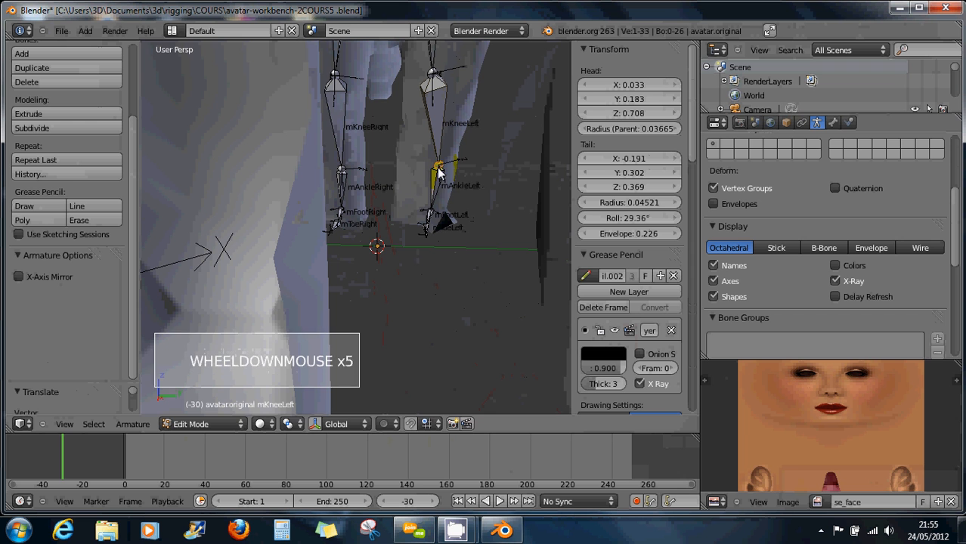
# Shift both hind knee joints and lower the mAnkleLeft and mAnkleRight joints.
pyautogui.press('g')
pyautogui.click(439, 171)
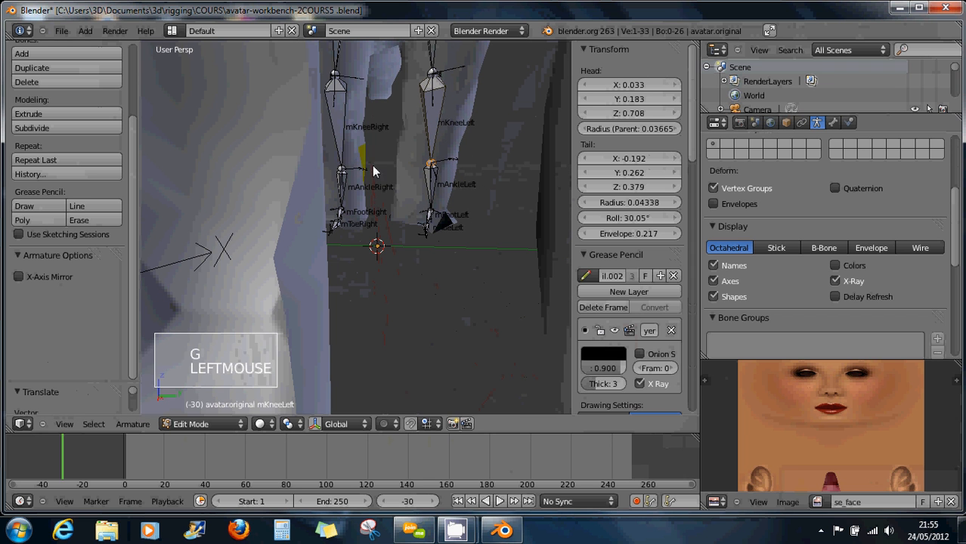
pyautogui.press('g')
pyautogui.press('g')
pyautogui.click(355, 171)
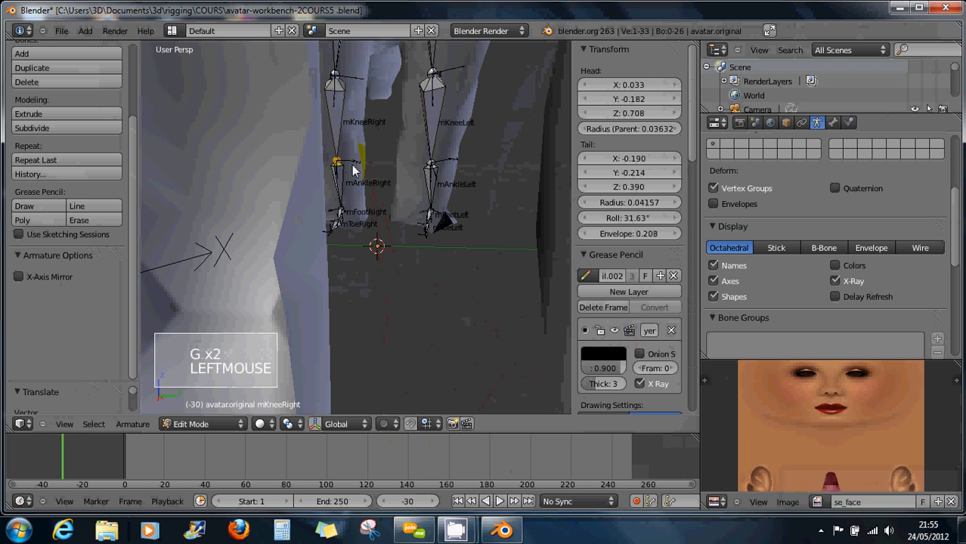
pyautogui.press('g')
pyautogui.press('g')
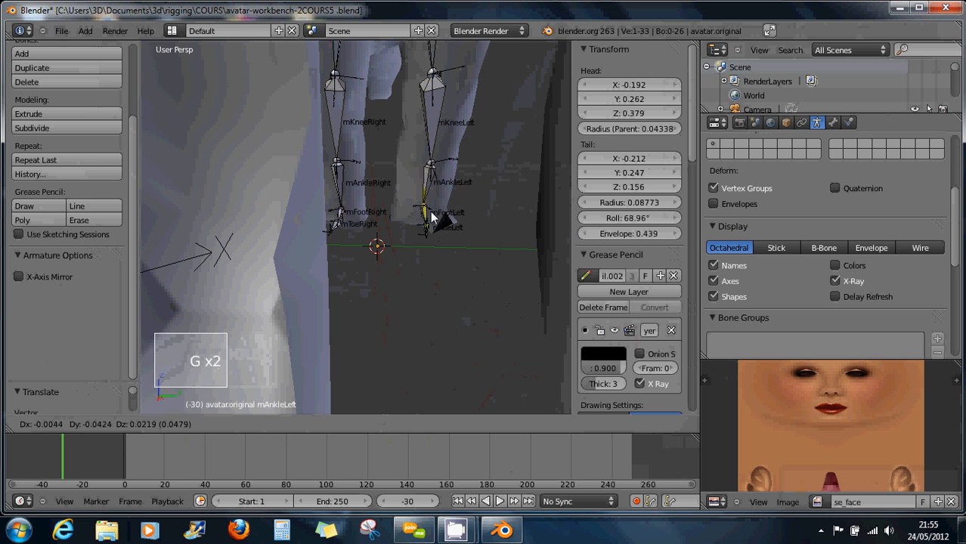
pyautogui.click(432, 213)
pyautogui.click(339, 205)
pyautogui.press('g')
pyautogui.press('g')
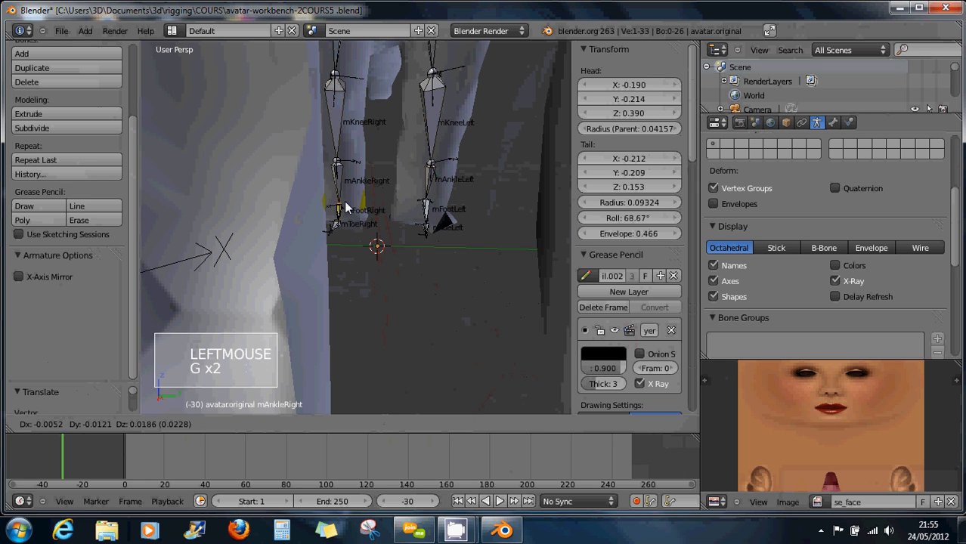
pyautogui.click(345, 223)
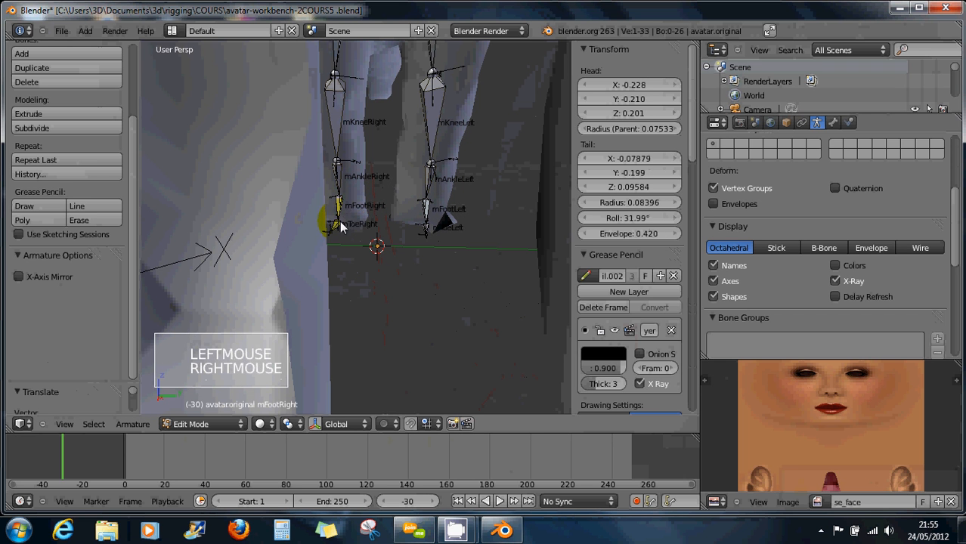
# Raise mKneeRight and mKneeLeft, then move a bone end onto the knee from a side view.
pyautogui.rightClick(341, 223)
pyautogui.rightClick(442, 235)
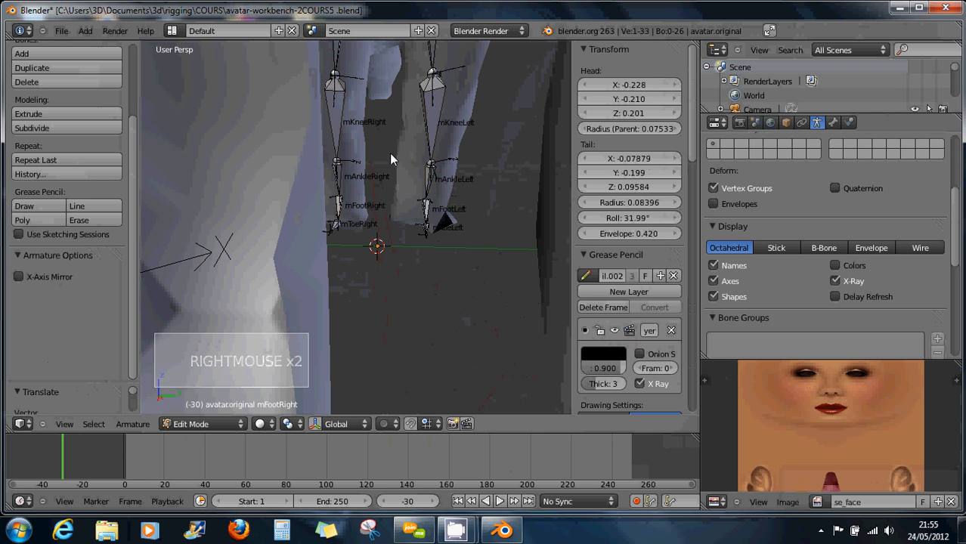
pyautogui.press('g')
pyautogui.press('g')
pyautogui.click(354, 148)
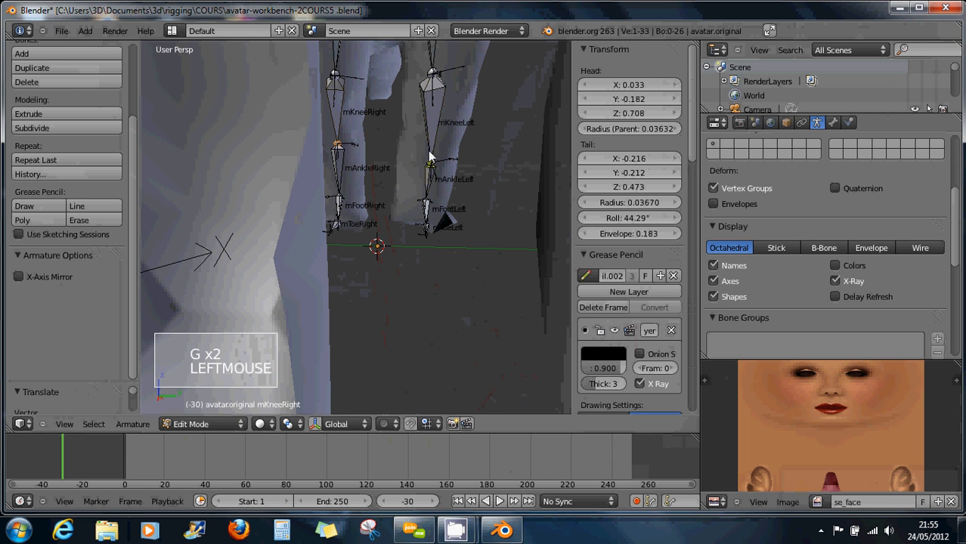
pyautogui.press('g')
pyautogui.press('g')
pyautogui.click(431, 149)
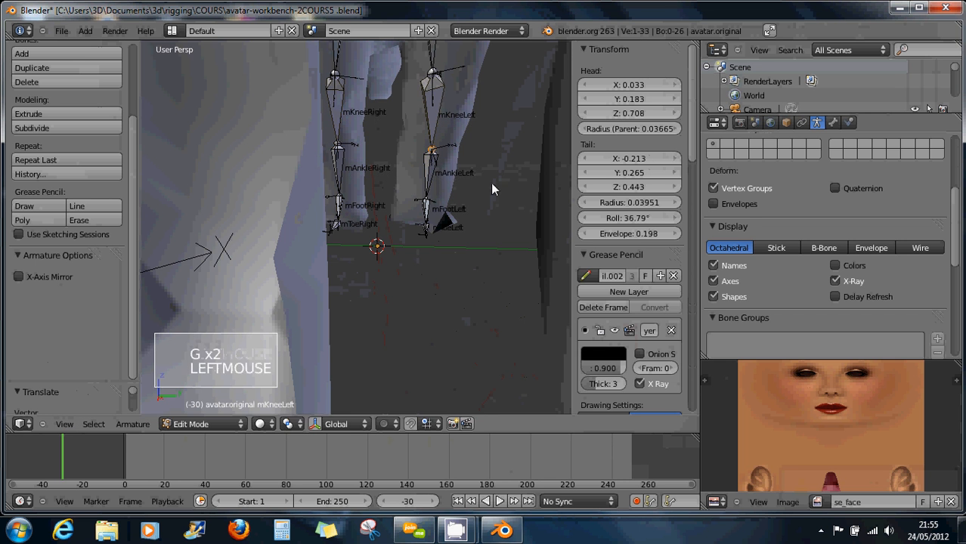
pyautogui.moveTo(491, 183); pyautogui.dragTo(338, 209, button='middle')
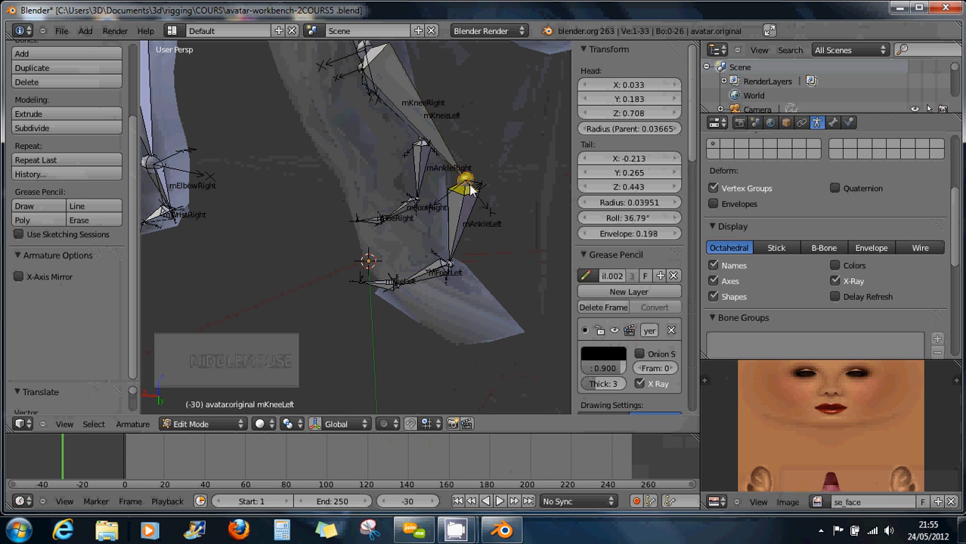
pyautogui.press('g')
pyautogui.click(402, 195)
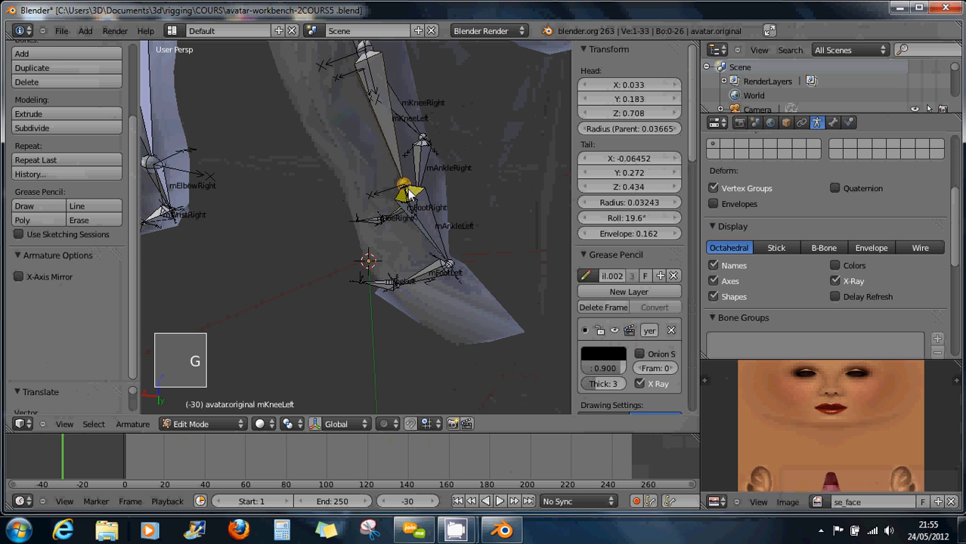
pyautogui.moveTo(401, 195); pyautogui.dragTo(457, 254, button='middle')
pyautogui.rightClick(460, 284)
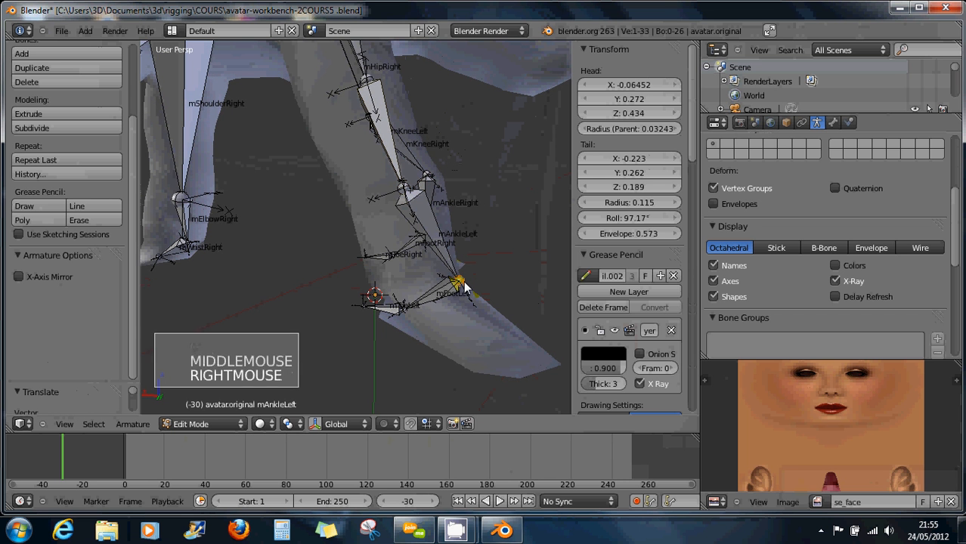
# In front orthographic view, move mKneeRight and mKneeLeft into the metaball legs.
pyautogui.press('KP_3')
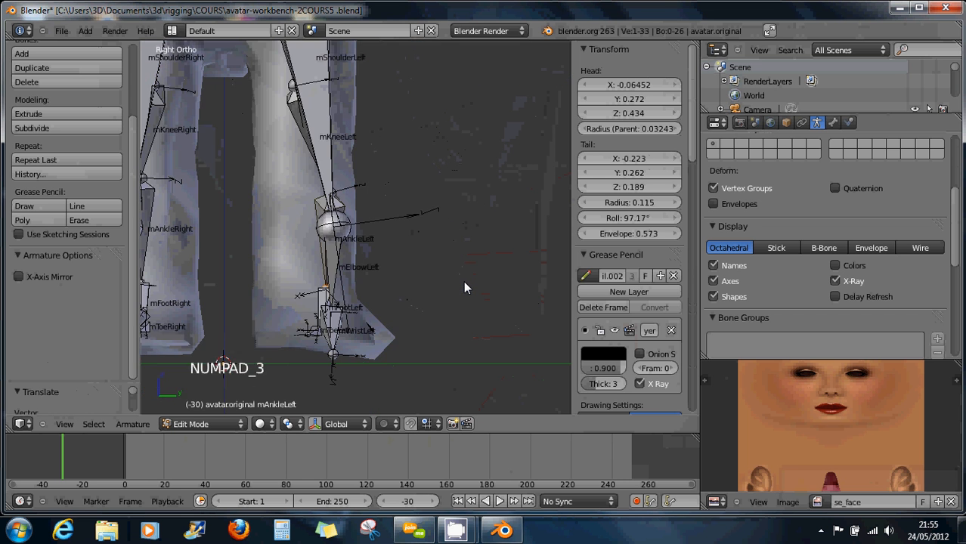
pyautogui.press('KP_2')
pyautogui.press('KP_1')
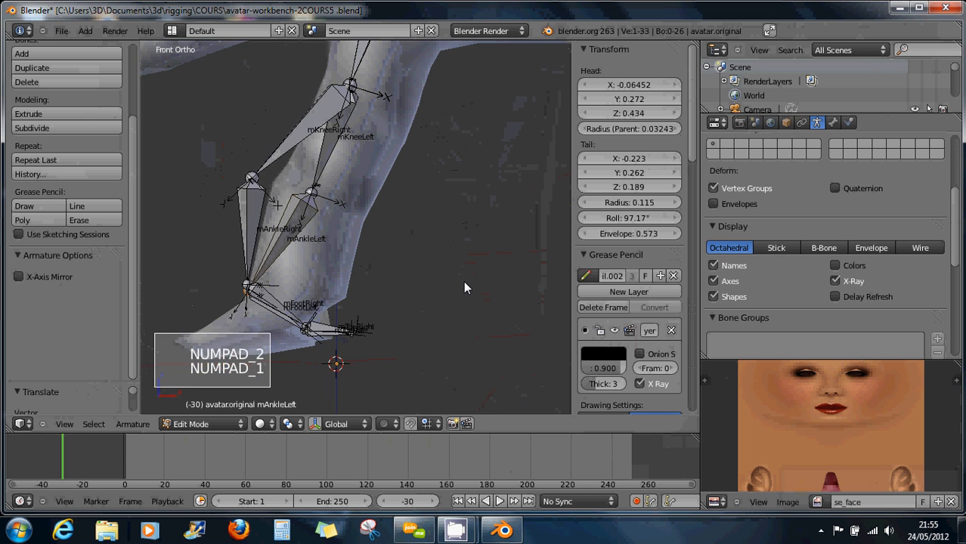
pyautogui.rightClick(254, 179)
pyautogui.press('g')
pyautogui.press('g')
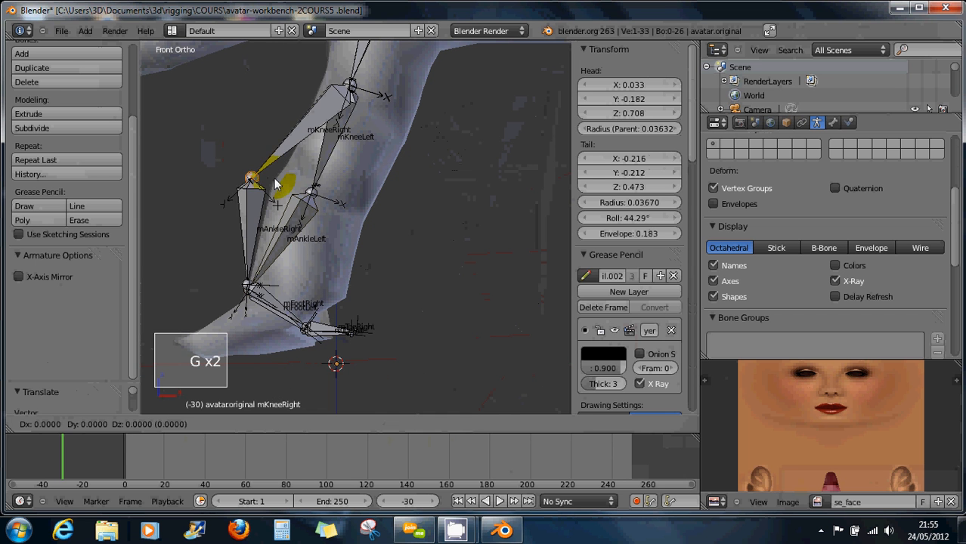
pyautogui.click(331, 191)
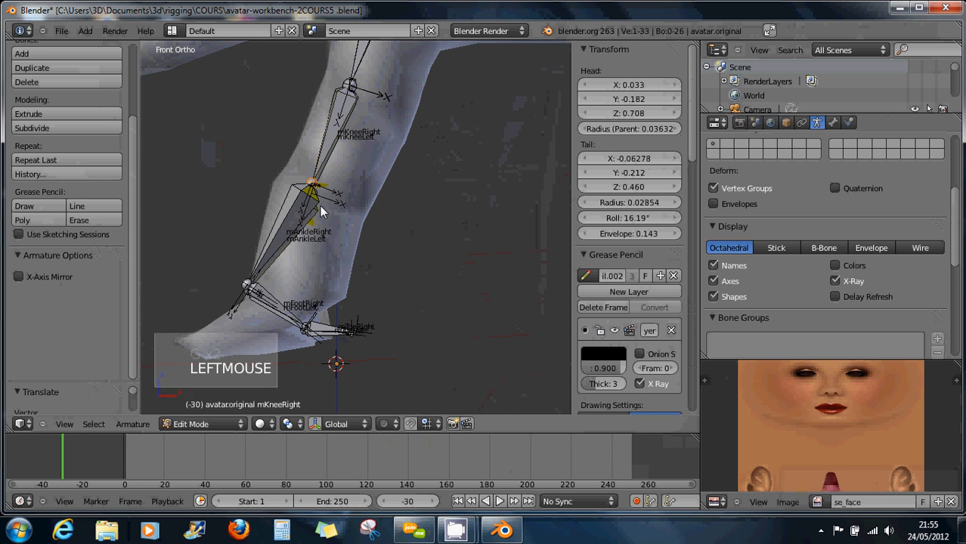
pyautogui.press('g')
pyautogui.press('g')
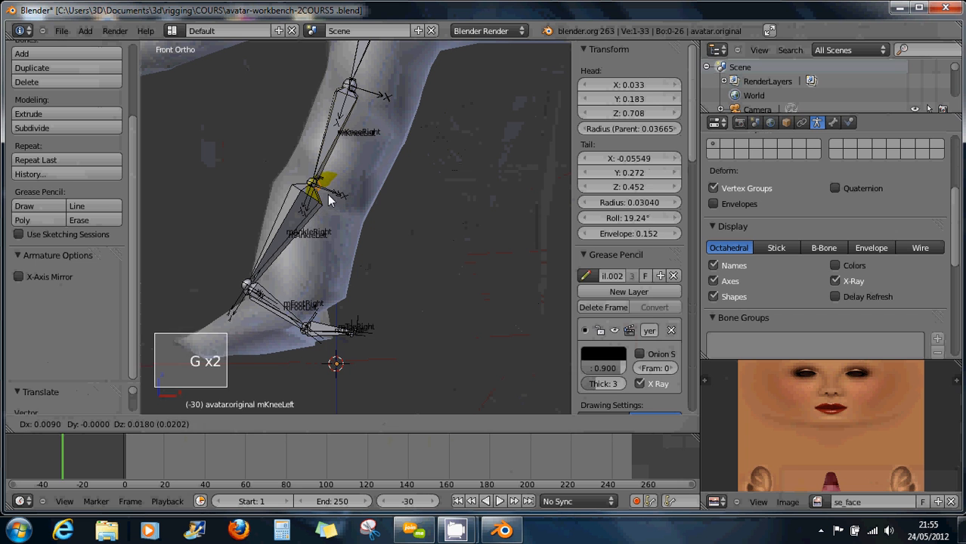
pyautogui.click(282, 243)
# Move the ankle, both foot bone ends and both toe ends into the feet, mToeRight tail at (-0.065, -0.216, 0.074).
pyautogui.rightClick(244, 295)
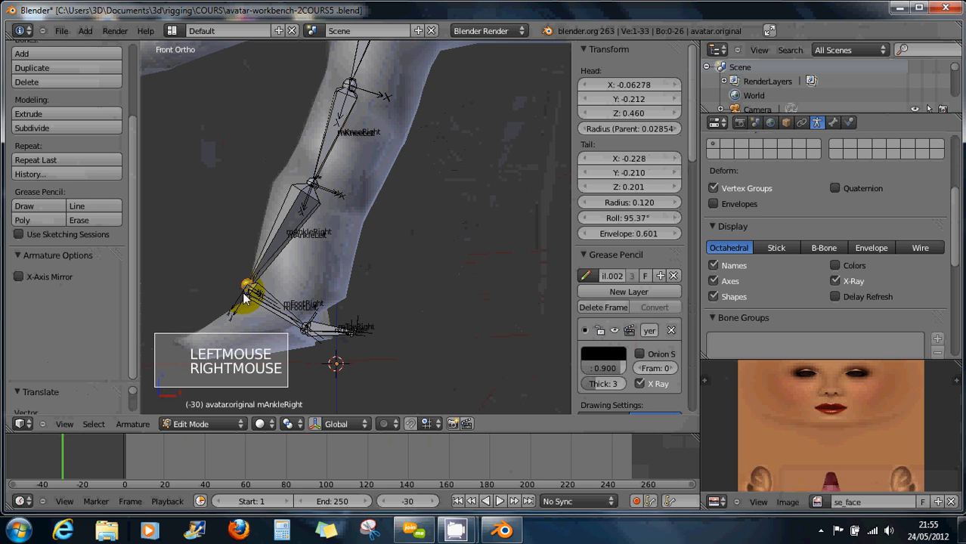
pyautogui.keyDown('shift'); pyautogui.rightClick(252, 299); pyautogui.keyUp('shift')
pyautogui.press('g')
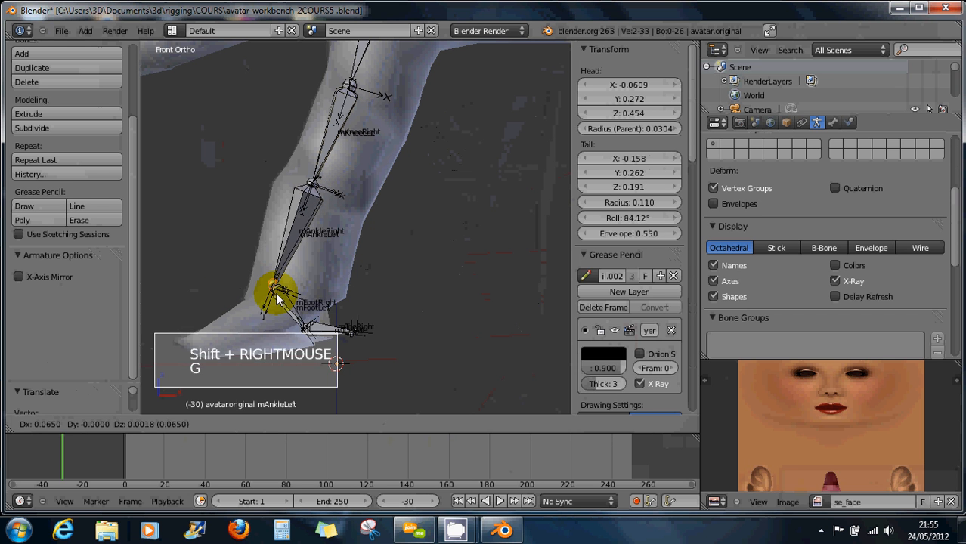
pyautogui.click(295, 327)
pyautogui.rightClick(305, 337)
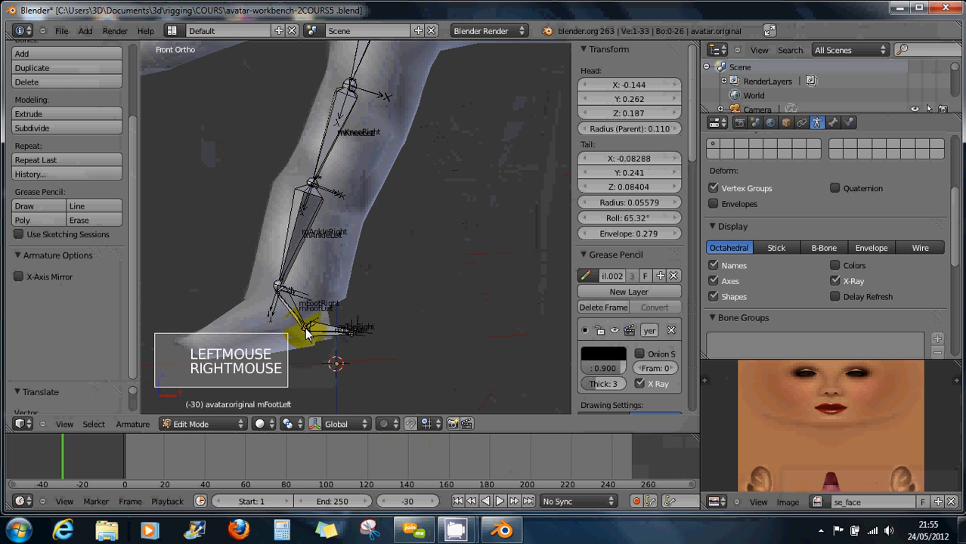
pyautogui.keyDown('shift'); pyautogui.rightClick(306, 333); pyautogui.keyUp('shift')
pyautogui.press('g')
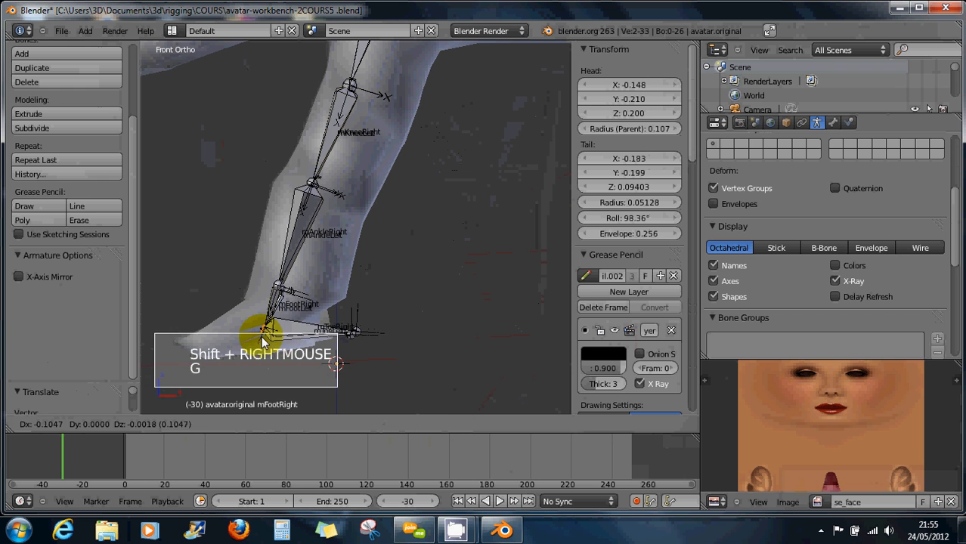
pyautogui.rightClick(353, 340)
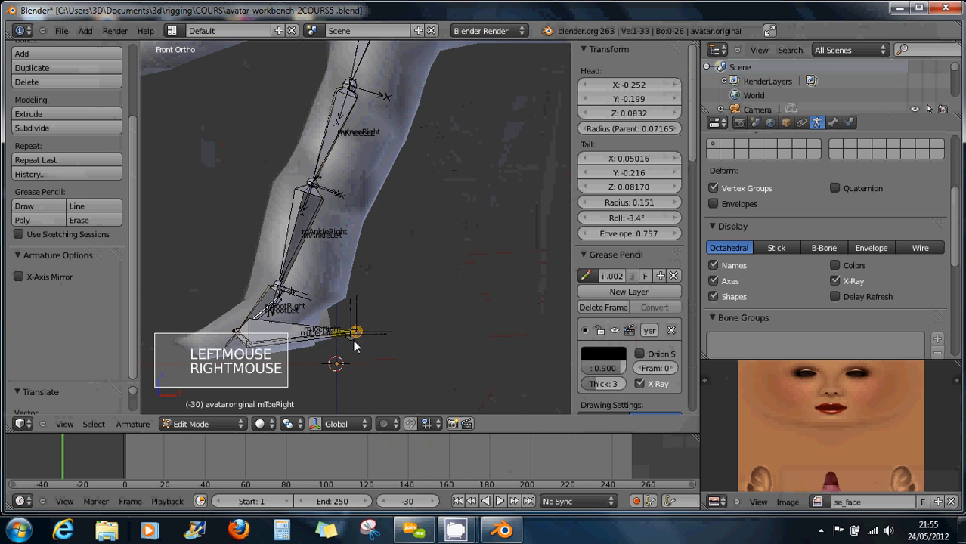
pyautogui.rightClick(349, 341)
pyautogui.keyDown('shift'); pyautogui.rightClick(349, 342); pyautogui.keyUp('shift')
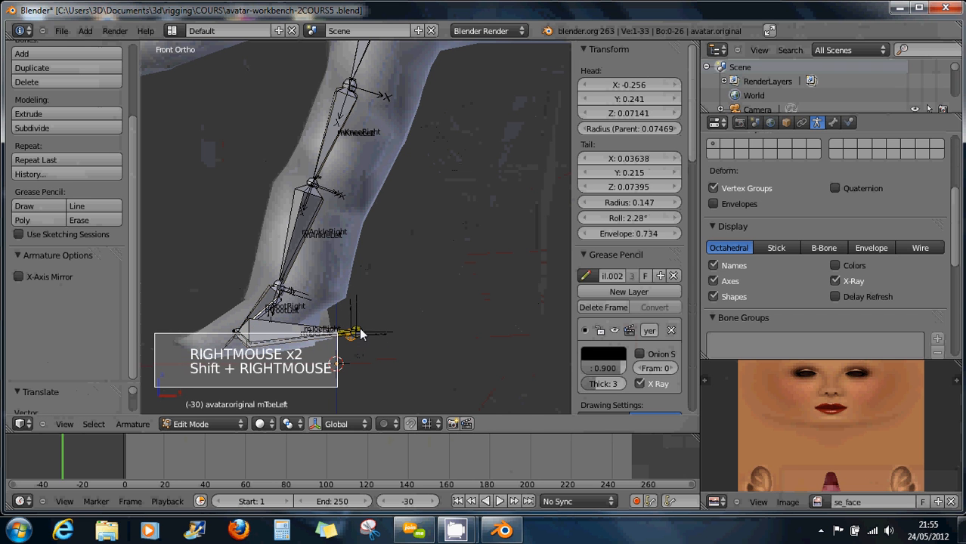
pyautogui.keyDown('shift'); pyautogui.rightClick(357, 335); pyautogui.keyUp('shift')
pyautogui.press('g')
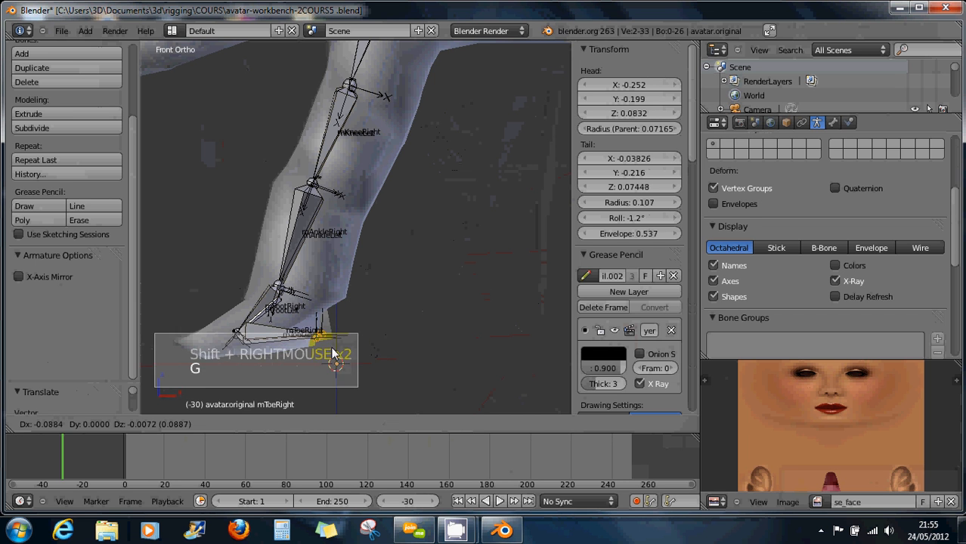
pyautogui.click(335, 356)
# Recentre the rig and move the mKneeLeft tip down and left into the leg.
pyautogui.scroll(-4, 336, 348)
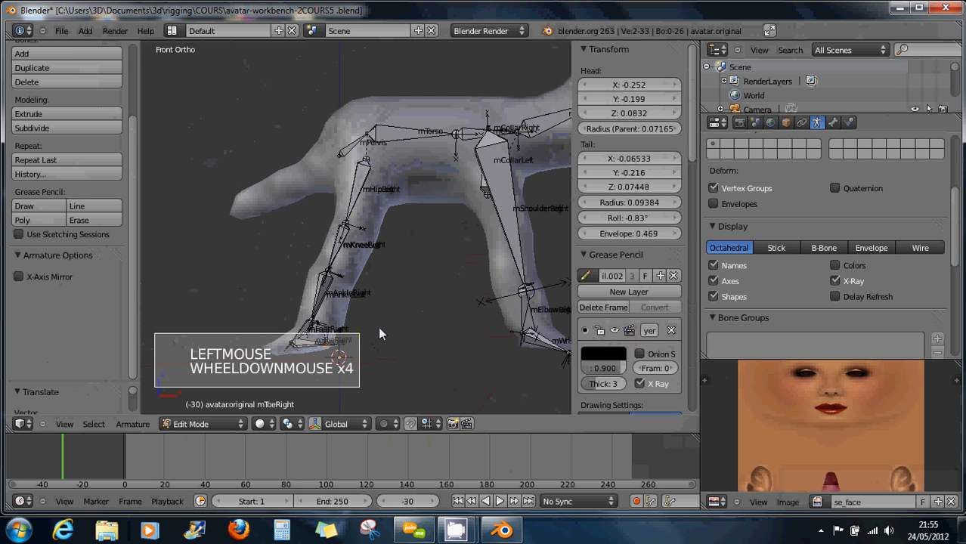
pyautogui.scroll(-1, 381, 334)
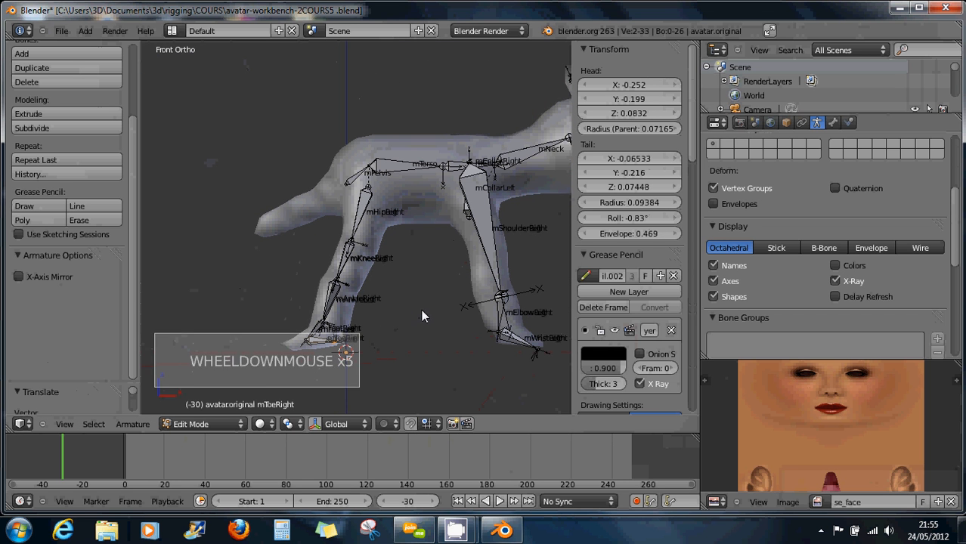
pyautogui.keyDown('shift'); pyautogui.moveTo(421, 309); pyautogui.dragTo(383, 292, button='middle'); pyautogui.keyUp('shift')
pyautogui.scroll(-3, 383, 292)
pyautogui.scroll(-1, 385, 291)
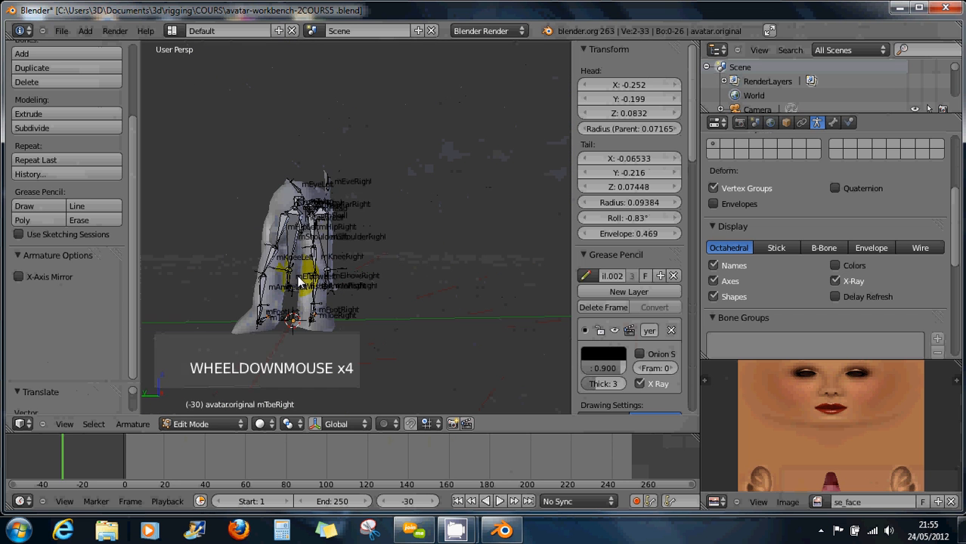
pyautogui.keyDown('shift'); pyautogui.moveTo(312, 315); pyautogui.dragTo(348, 305, button='middle'); pyautogui.keyUp('shift')
pyautogui.scroll(1, 348, 305)
pyautogui.scroll(4, 349, 304)
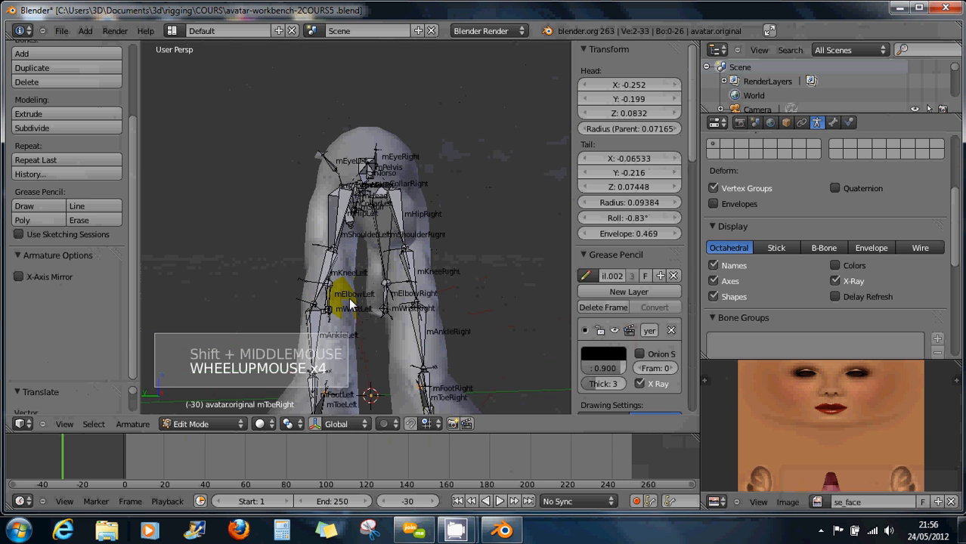
pyautogui.rightClick(317, 302)
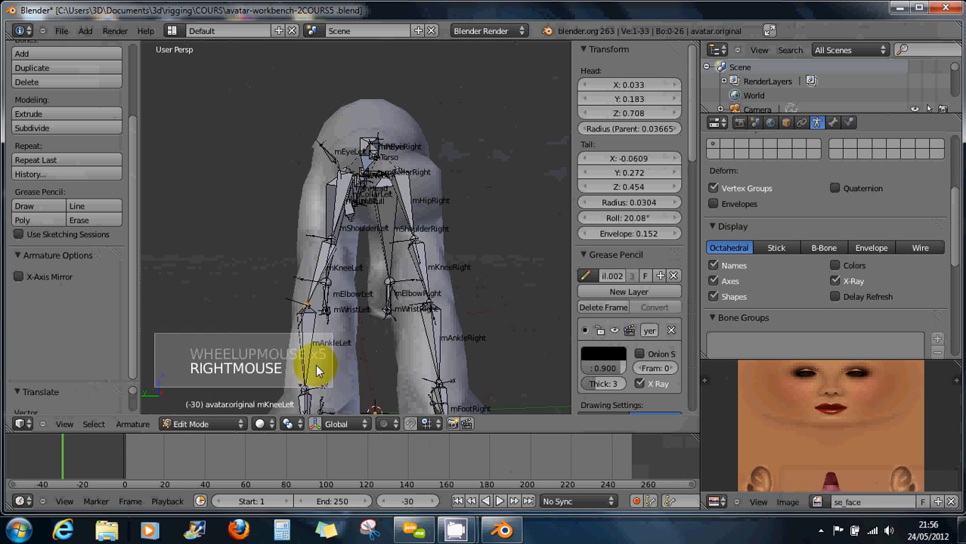
pyautogui.press('g')
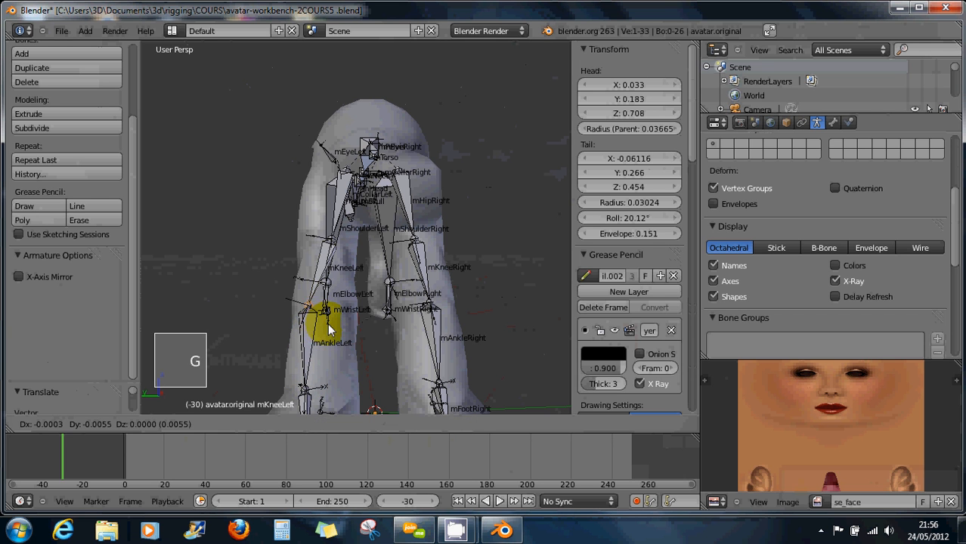
pyautogui.click(309, 356)
# Adjust mAnkleLeft and shift the mHipLeft joint to the right.
pyautogui.rightClick(312, 389)
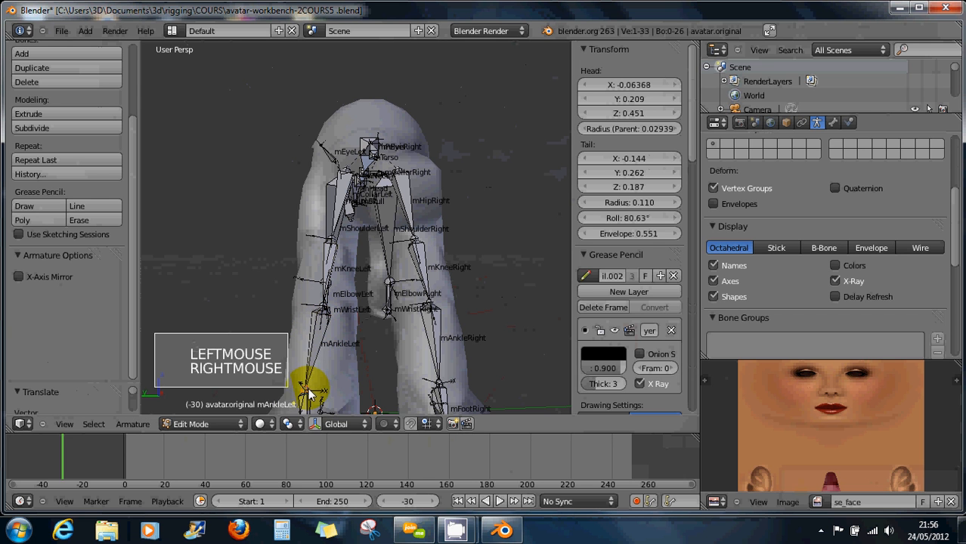
pyautogui.press('g')
pyautogui.press('g')
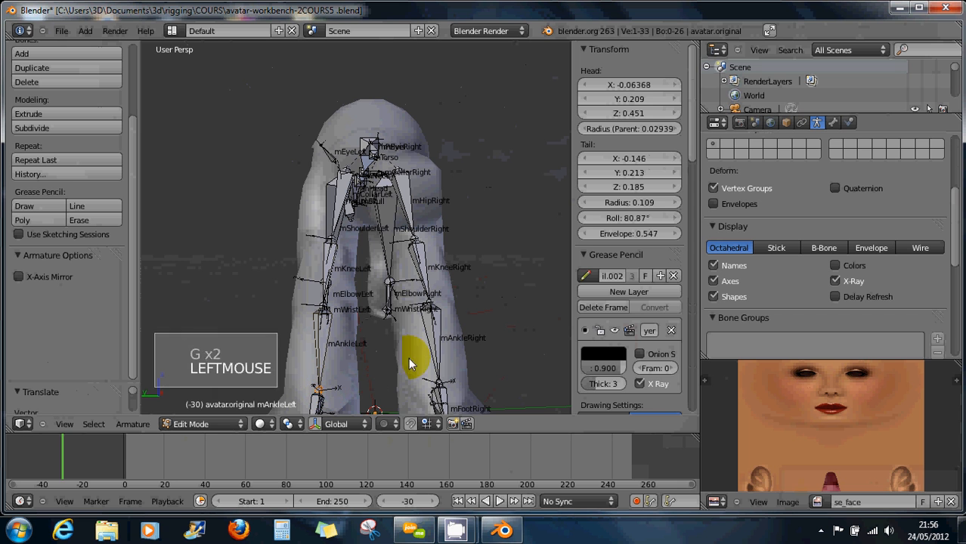
pyautogui.rightClick(333, 243)
pyautogui.press('g')
pyautogui.press('g')
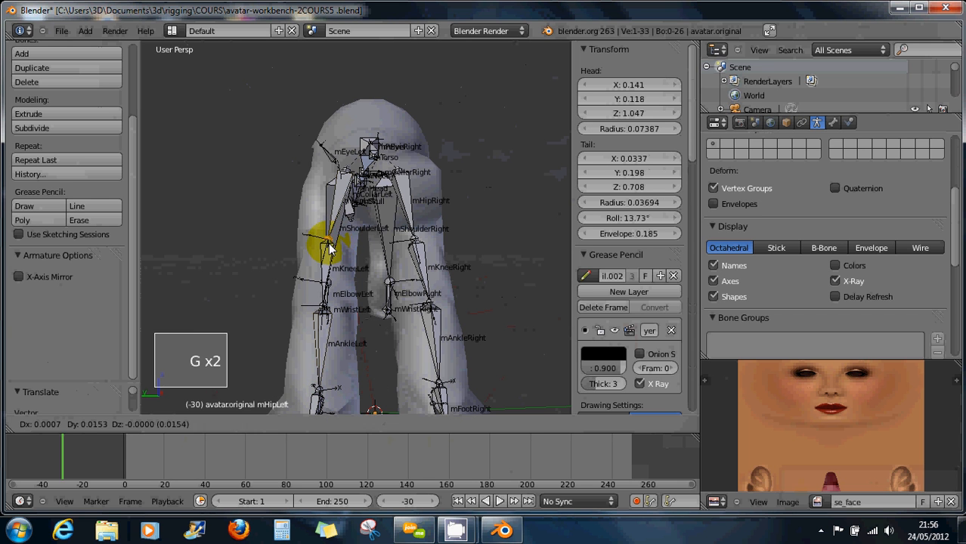
pyautogui.click(350, 250)
# Reposition mHipLeft and the mPelvis bone inside the body, then select mTorso.
pyautogui.rightClick(430, 247)
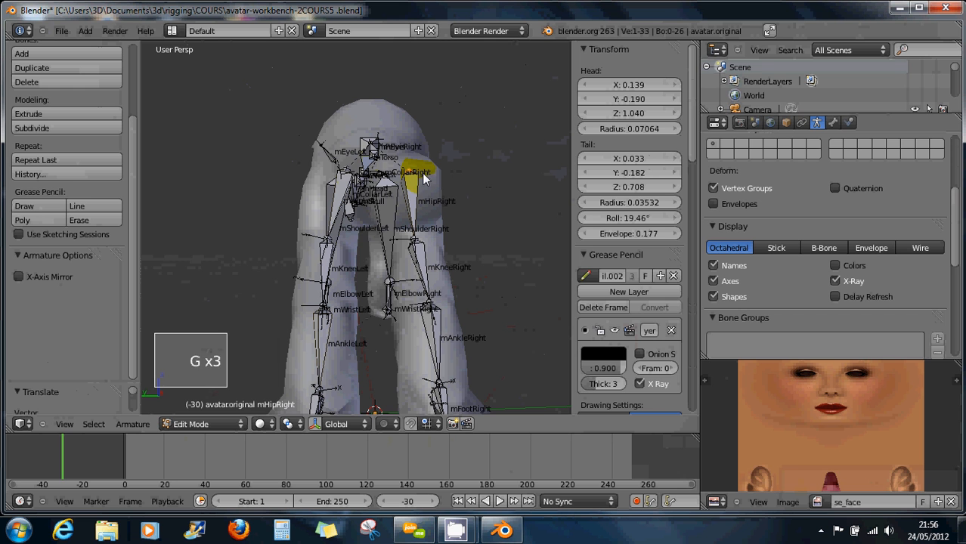
pyautogui.rightClick(349, 174)
pyautogui.press('g')
pyautogui.press('g')
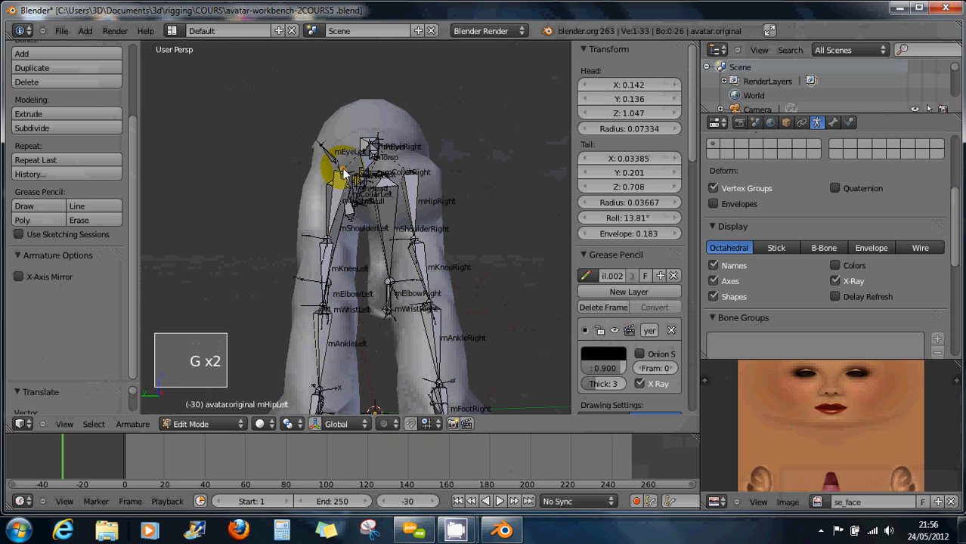
pyautogui.press('g')
pyautogui.press('g')
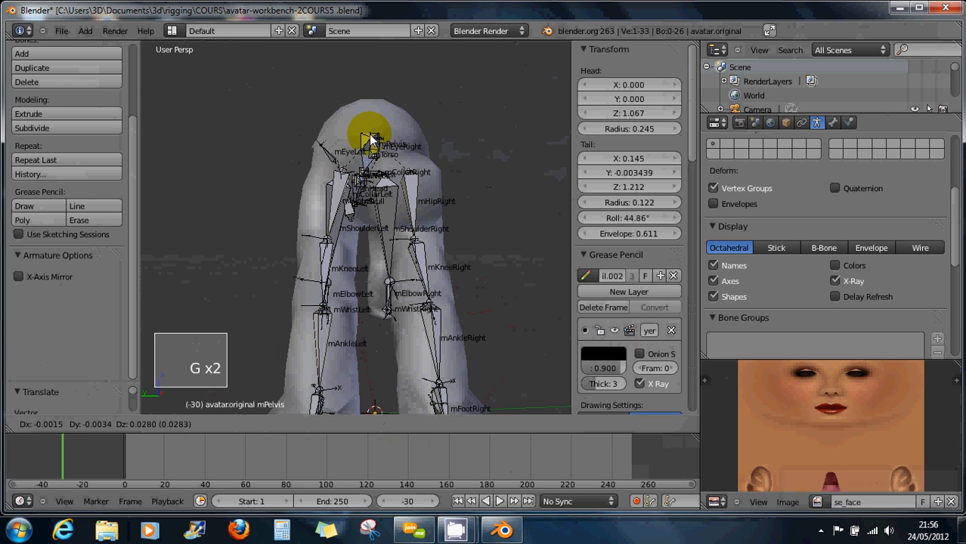
pyautogui.click(369, 134)
pyautogui.rightClick(366, 170)
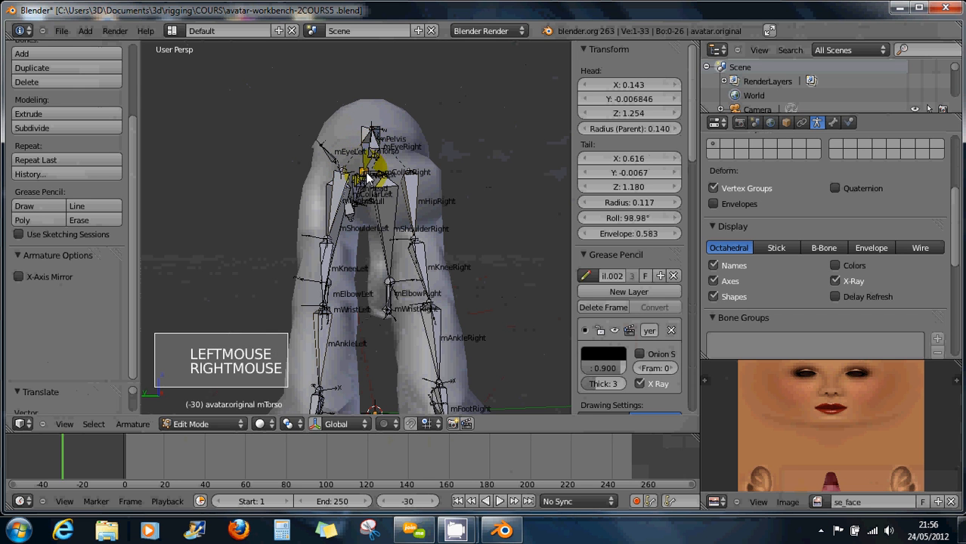
# Place mTorso along the back, orbit around the rig, and select mShoulderLeft.
pyautogui.press('g')
pyautogui.press('g')
pyautogui.click(369, 172)
pyautogui.moveTo(393, 189); pyautogui.dragTo(326, 232, button='middle')
pyautogui.scroll(-6, 348, 272)
pyautogui.scroll(1, 347, 272)
pyautogui.moveTo(355, 295); pyautogui.dragTo(369, 343, button='middle')
pyautogui.moveTo(423, 291); pyautogui.dragTo(439, 228, button='middle')
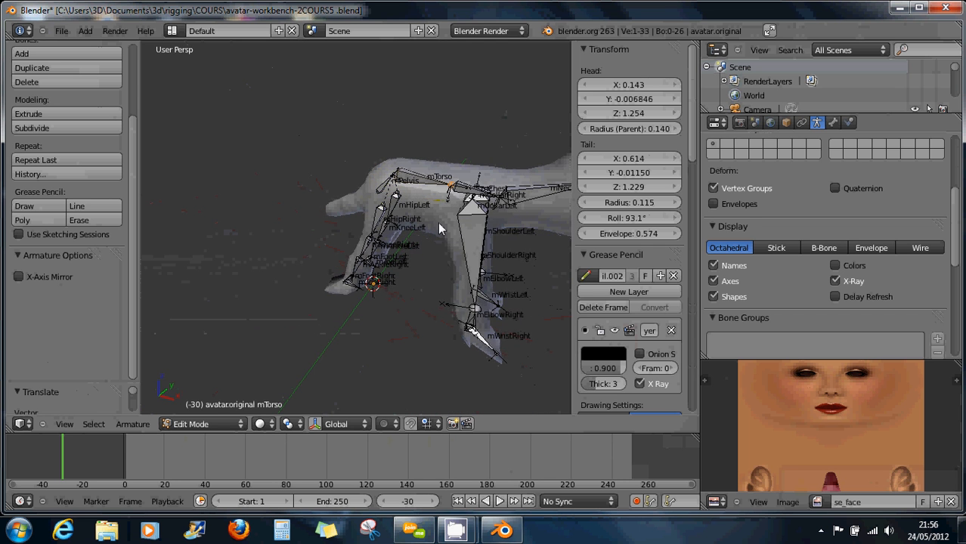
pyautogui.keyDown('shift'); pyautogui.moveTo(470, 287); pyautogui.dragTo(384, 290, button='middle'); pyautogui.keyUp('shift')
pyautogui.scroll(-2, 378, 212)
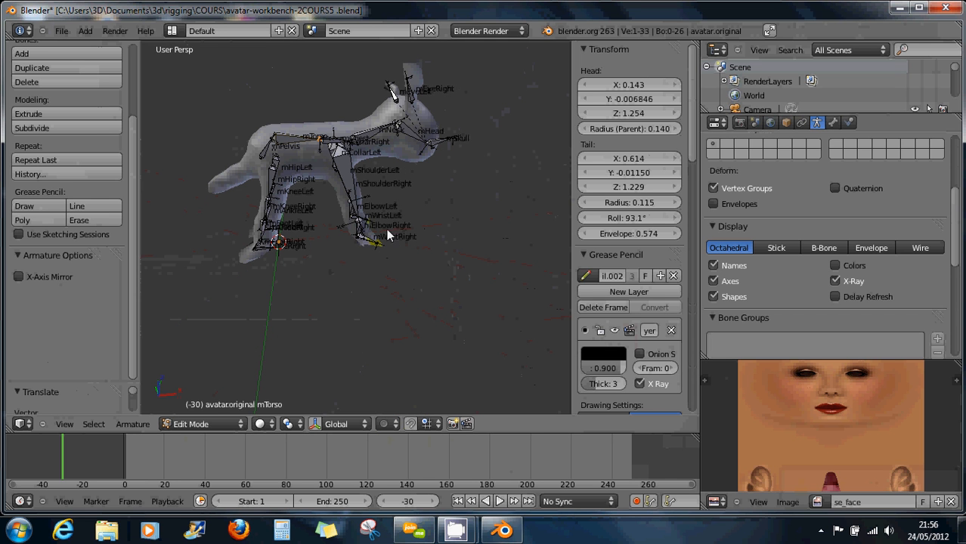
pyautogui.rightClick(346, 184)
pyautogui.scroll(2, 363, 246)
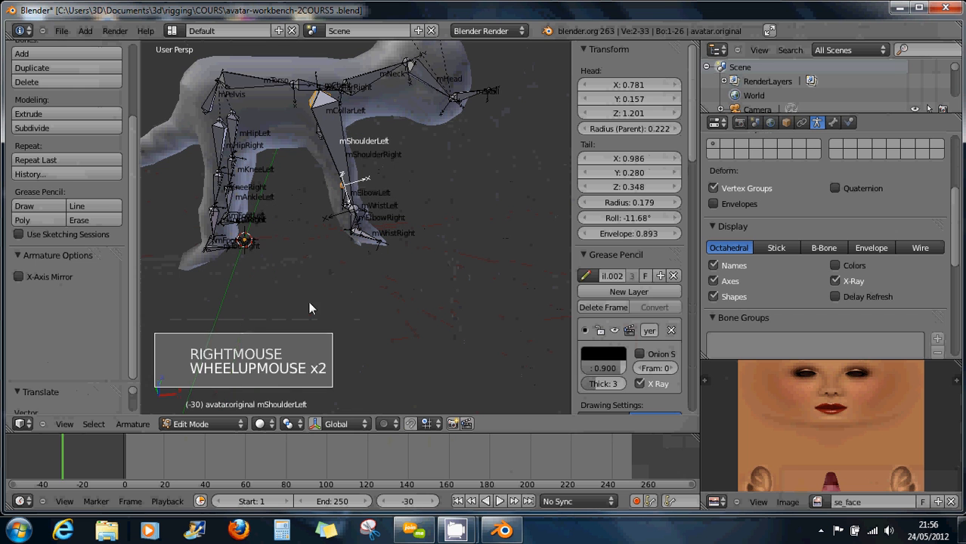
# Switch the armature to Pose Mode and give mShoulderRight XYZ Euler rotation mode.
pyautogui.click(189, 425)
pyautogui.click(189, 379)
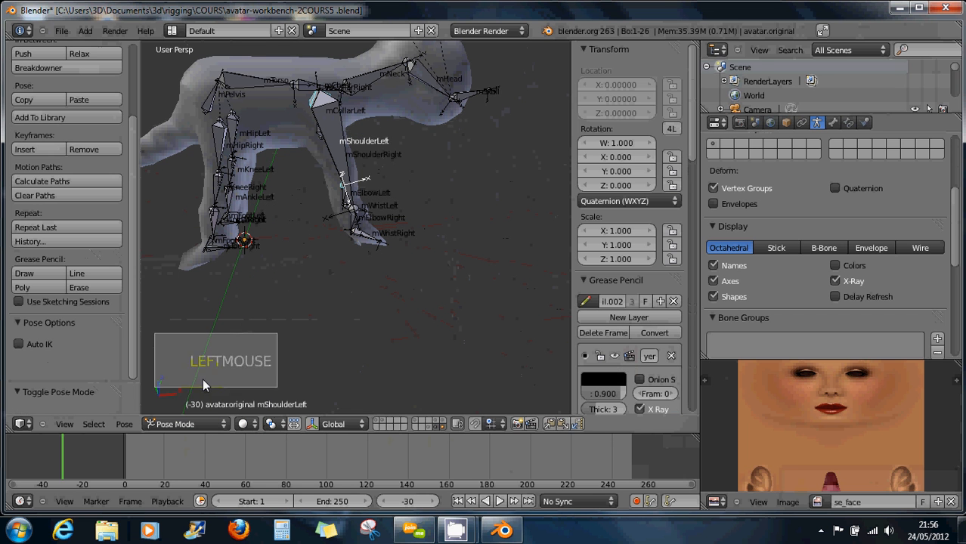
pyautogui.rightClick(361, 226)
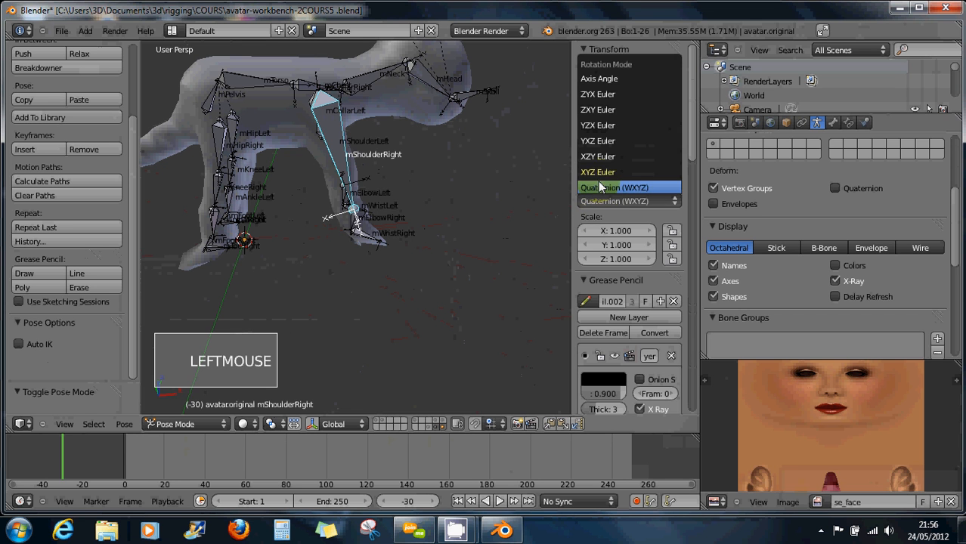
pyautogui.click(597, 172)
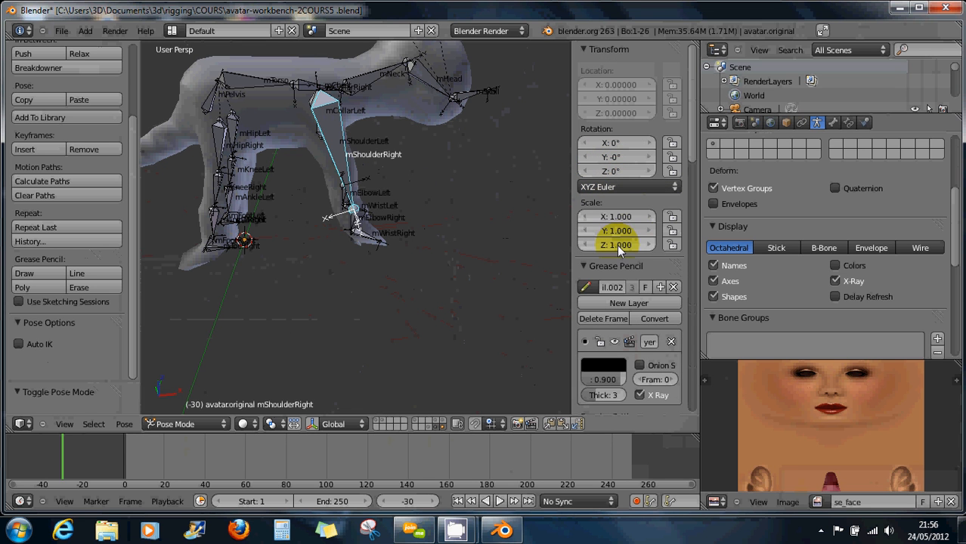
# Check the mHipLeft, mHipRight and mWristLeft bones, then return to Edit Mode.
pyautogui.rightClick(234, 129)
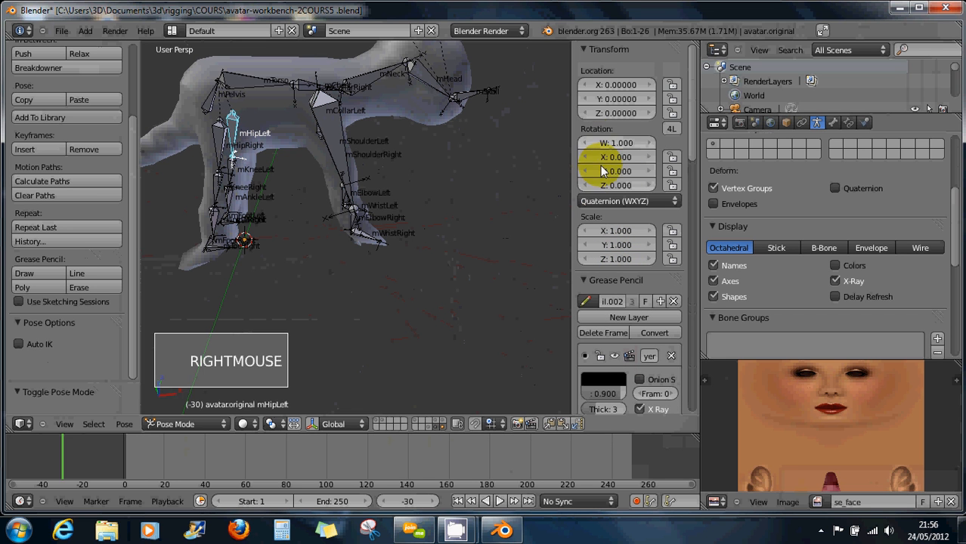
pyautogui.rightClick(222, 149)
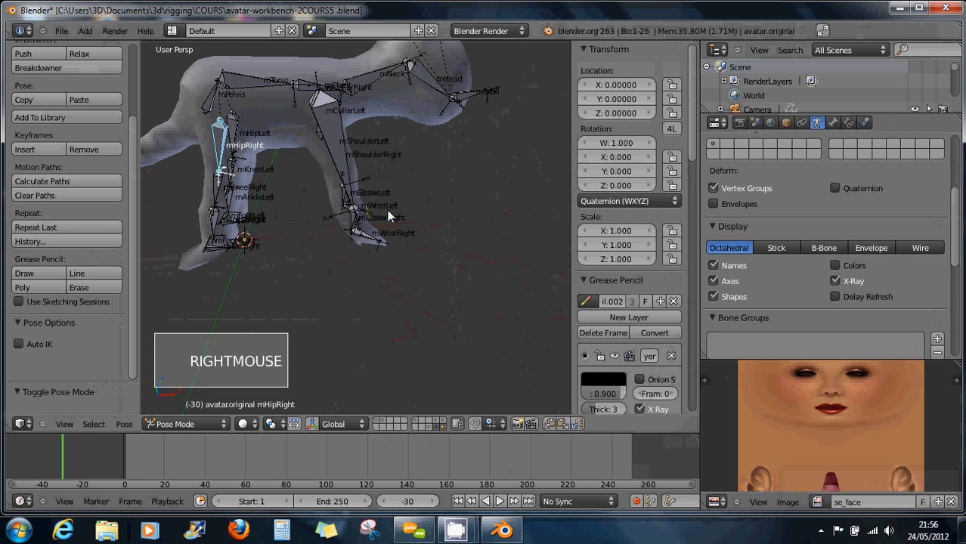
pyautogui.rightClick(355, 211)
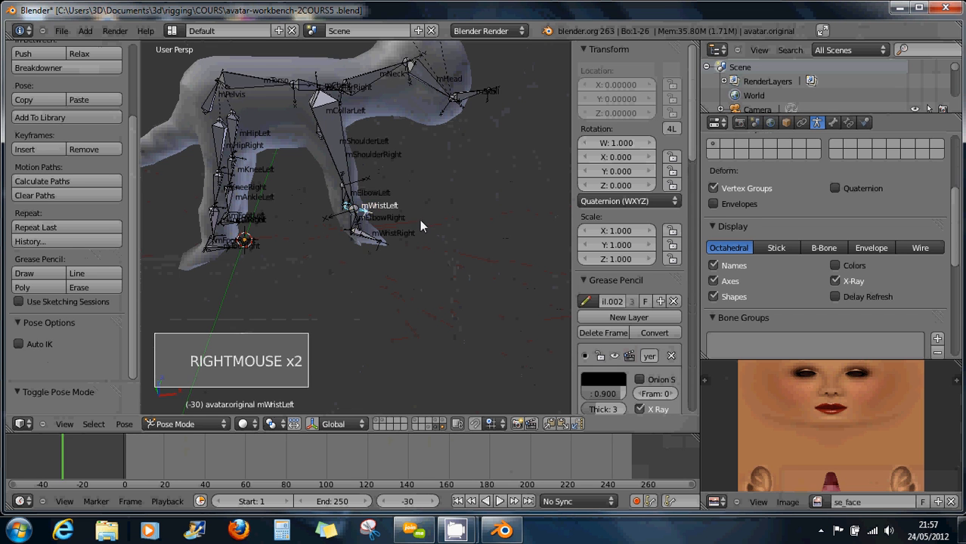
pyautogui.moveTo(421, 223); pyautogui.dragTo(350, 218, button='middle')
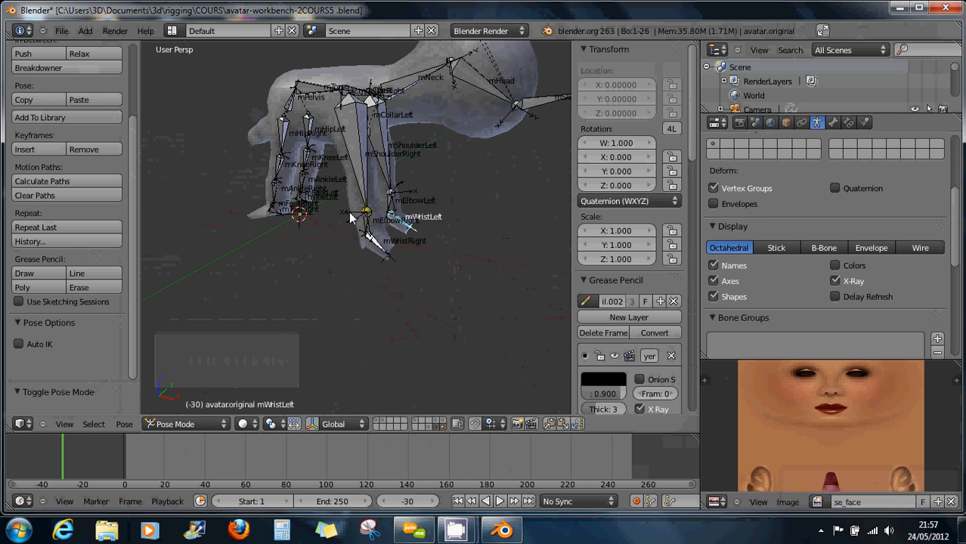
pyautogui.click(179, 424)
pyautogui.click(180, 394)
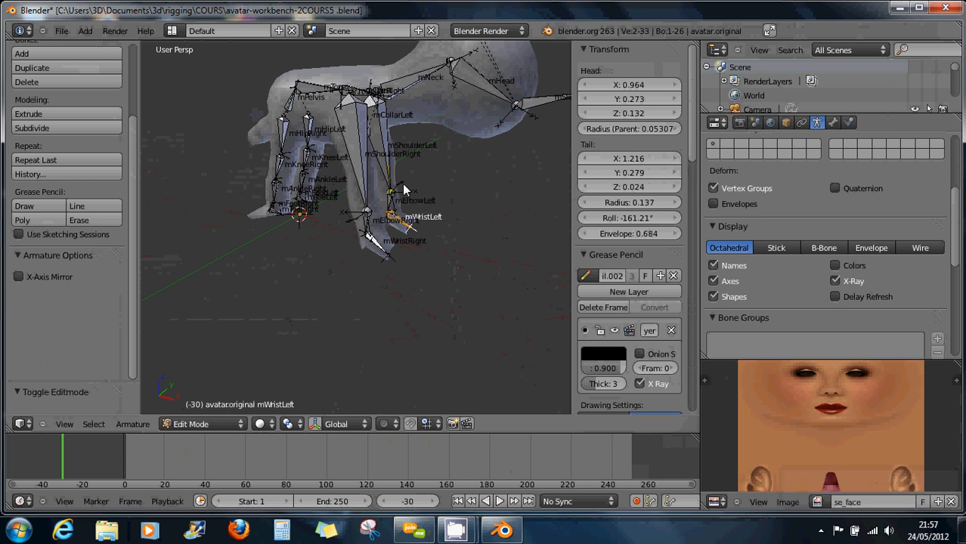
# Inspect the mShoulderRight, mTorso and mCollarRight bones one after another.
pyautogui.rightClick(366, 165)
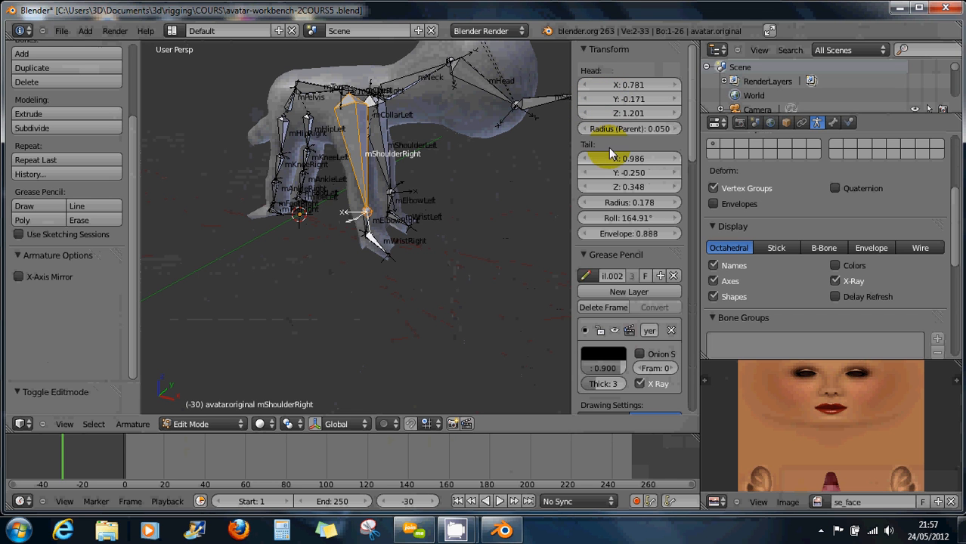
pyautogui.rightClick(358, 96)
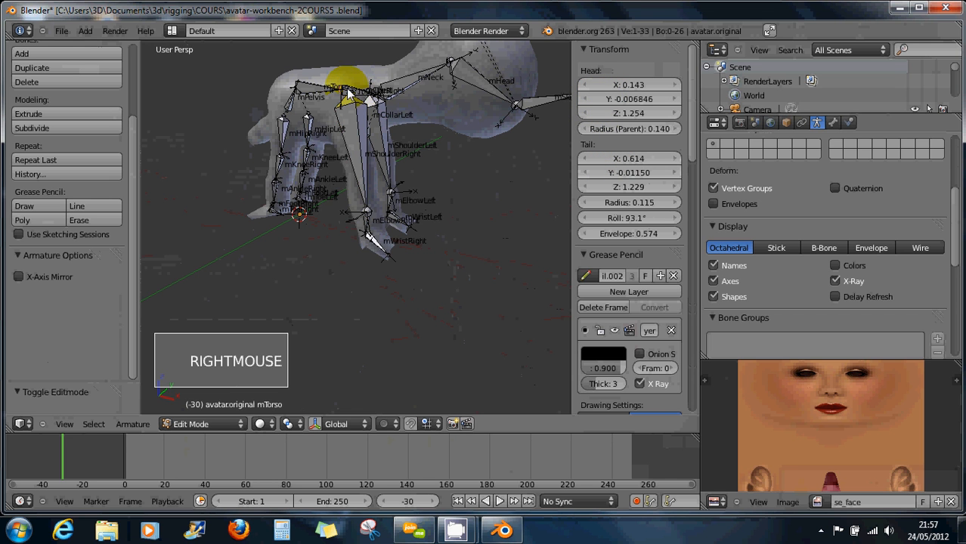
pyautogui.rightClick(370, 216)
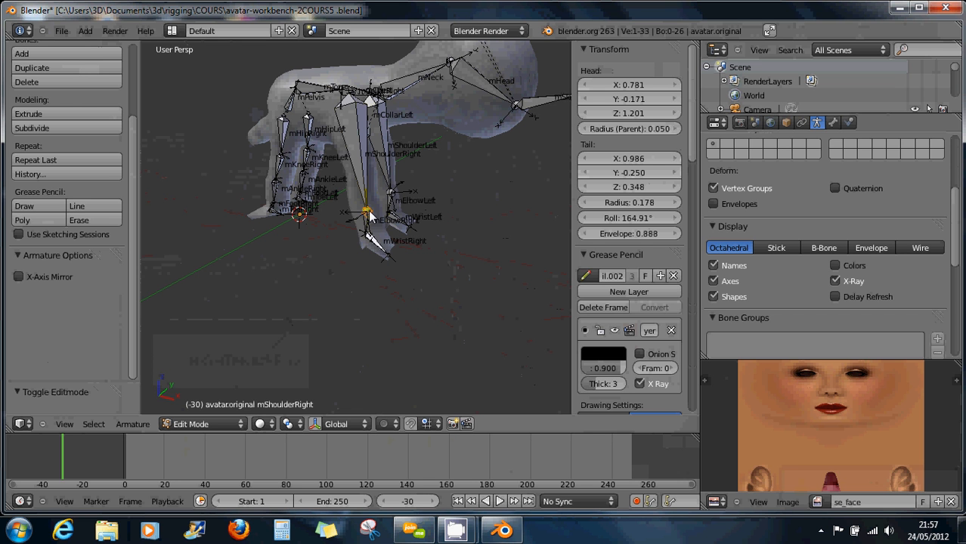
pyautogui.rightClick(368, 208)
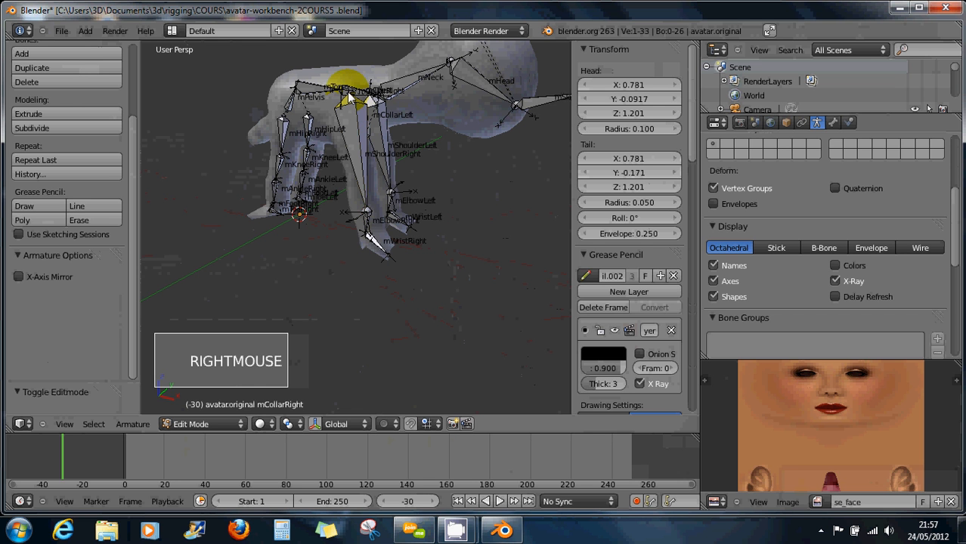
pyautogui.rightClick(369, 215)
# Zoom onto the right front leg and check mElbowRight, mWristRight and the wrist's head and tail joints.
pyautogui.moveTo(382, 217); pyautogui.dragTo(437, 204, button='middle')
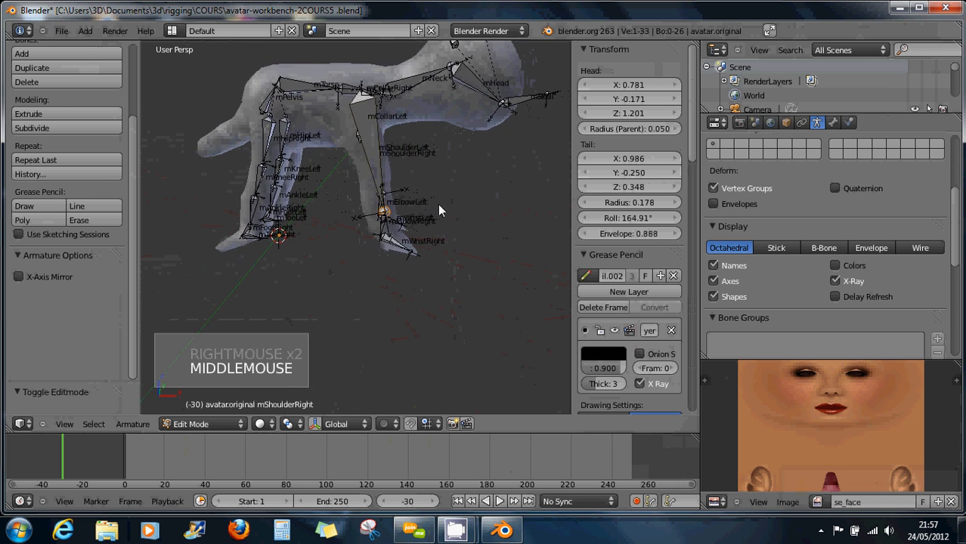
pyautogui.scroll(4, 437, 204)
pyautogui.moveTo(374, 221); pyautogui.dragTo(383, 208, button='middle')
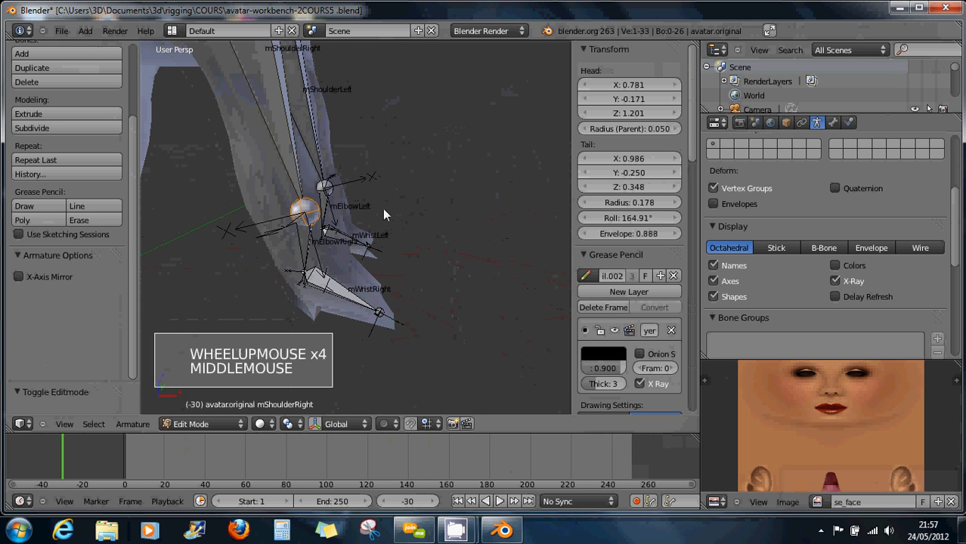
pyautogui.rightClick(307, 272)
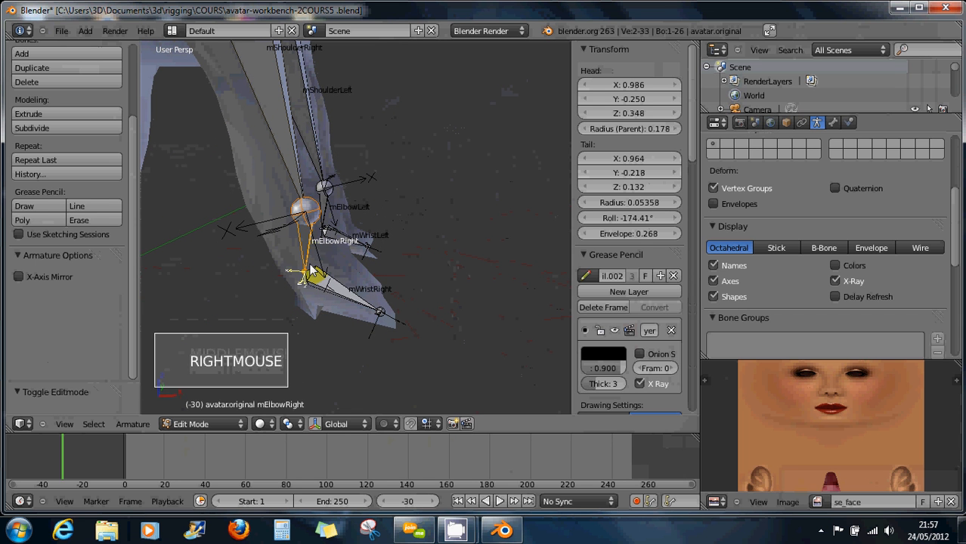
pyautogui.rightClick(304, 276)
pyautogui.rightClick(303, 276)
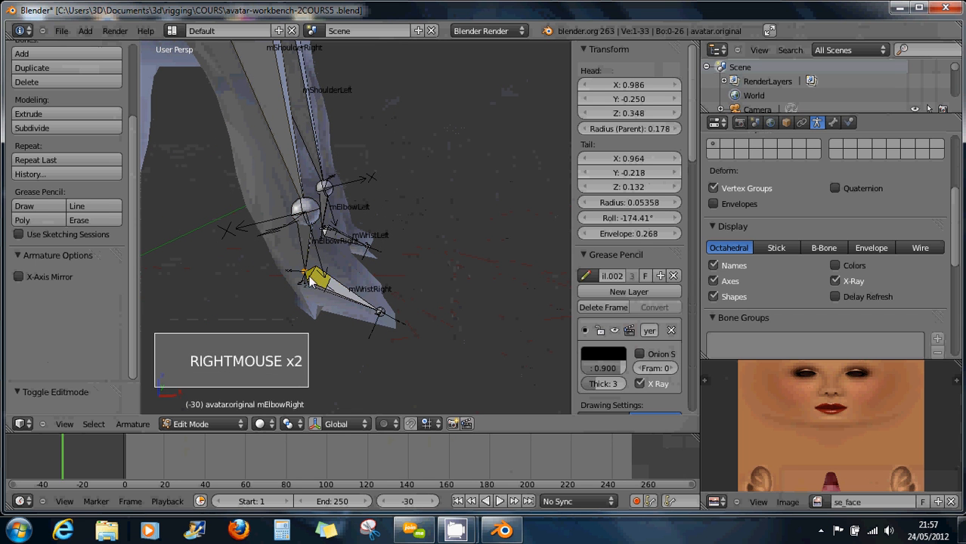
pyautogui.rightClick(379, 314)
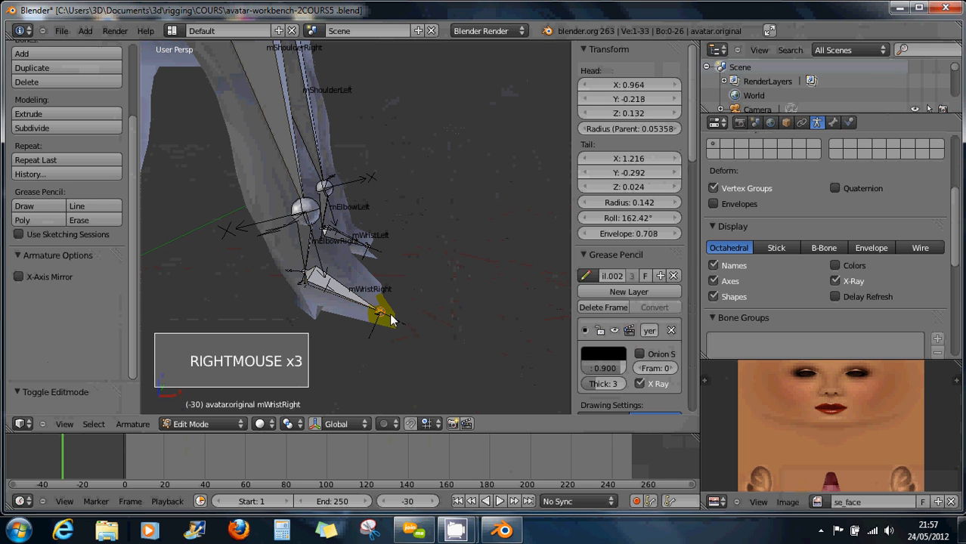
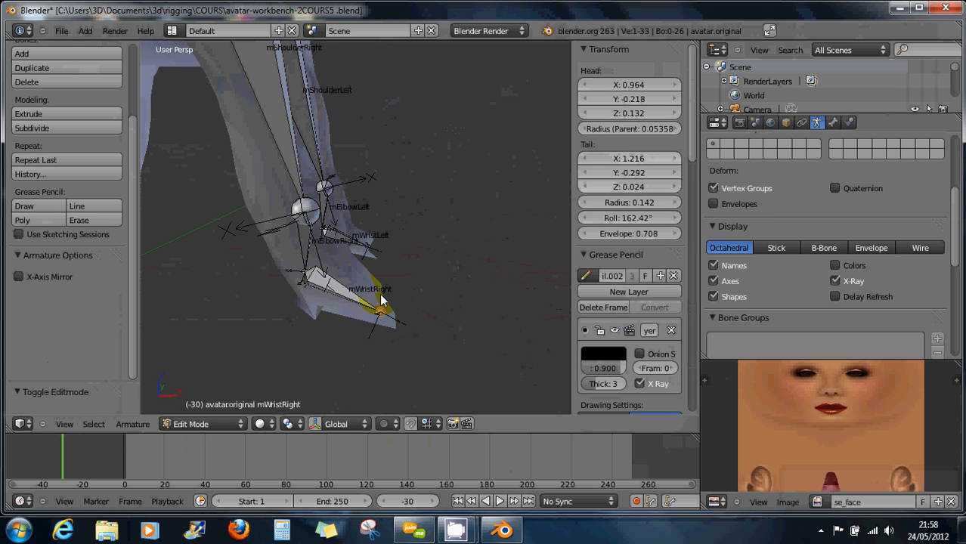
# Select the mWristRight bone and switch avatar.original from Edit Mode to Object Mode.
pyautogui.rightClick(360, 310)
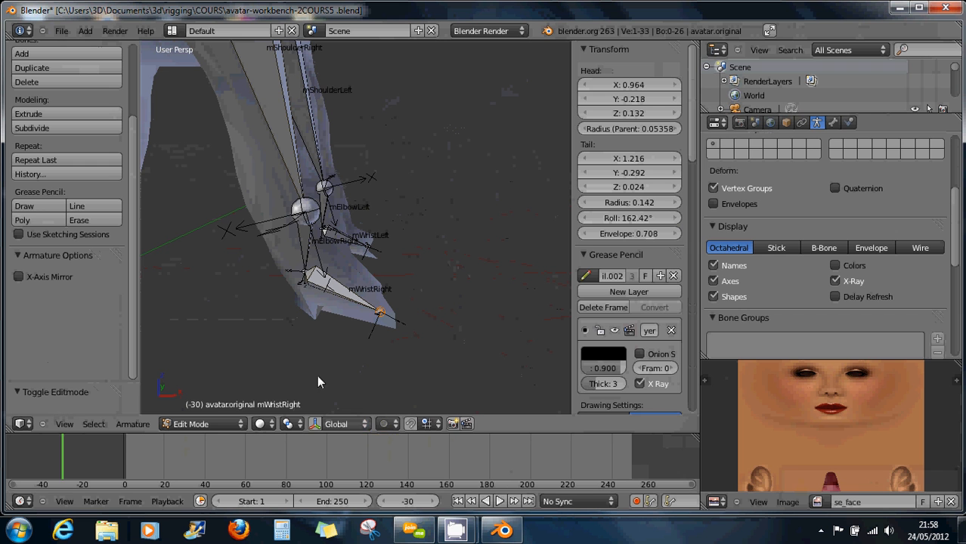
pyautogui.click(220, 424)
pyautogui.click(220, 412)
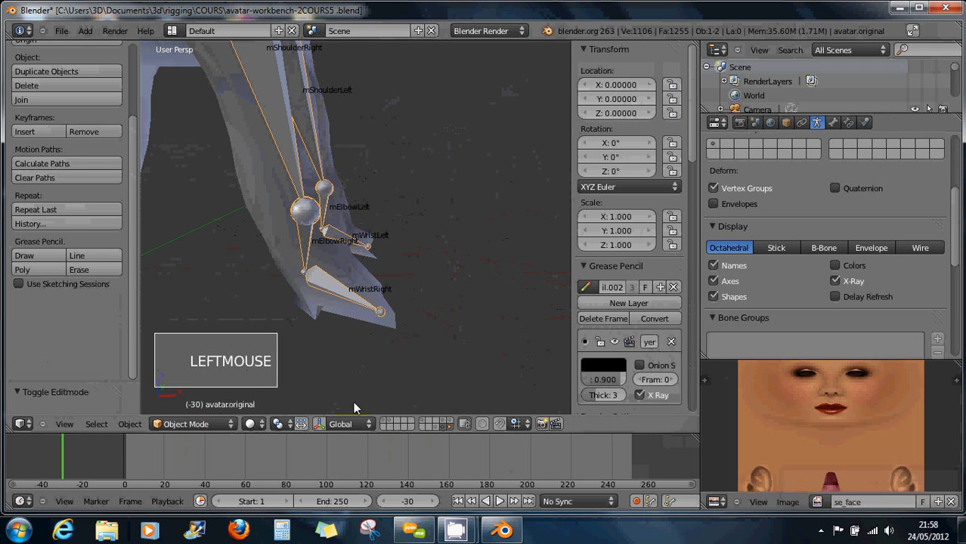
# Show the scene layer holding avatar.original.001 and view the armature upright.
pyautogui.click(433, 425)
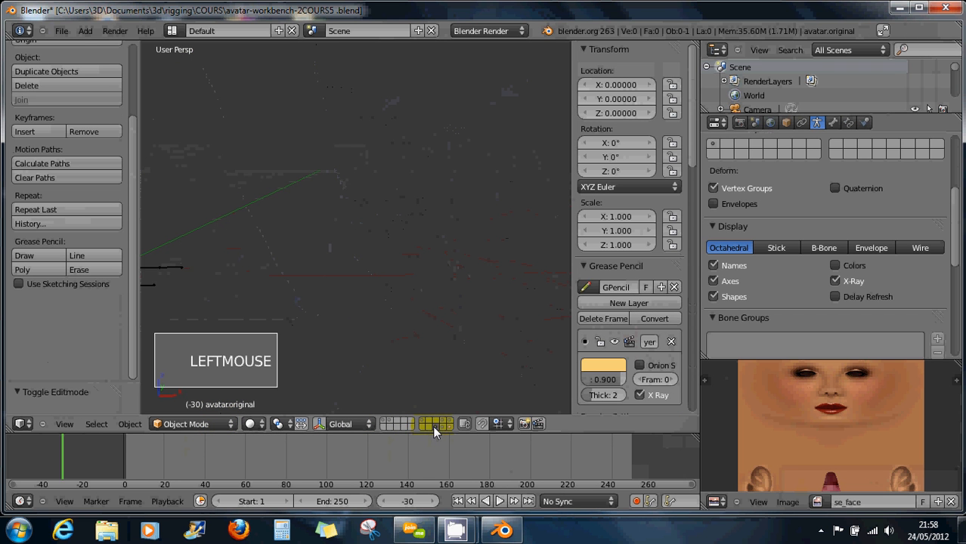
pyautogui.scroll(-5, 403, 337)
pyautogui.moveTo(403, 337); pyautogui.dragTo(360, 249, button='middle')
pyautogui.scroll(2, 358, 248)
pyautogui.scroll(2, 358, 249)
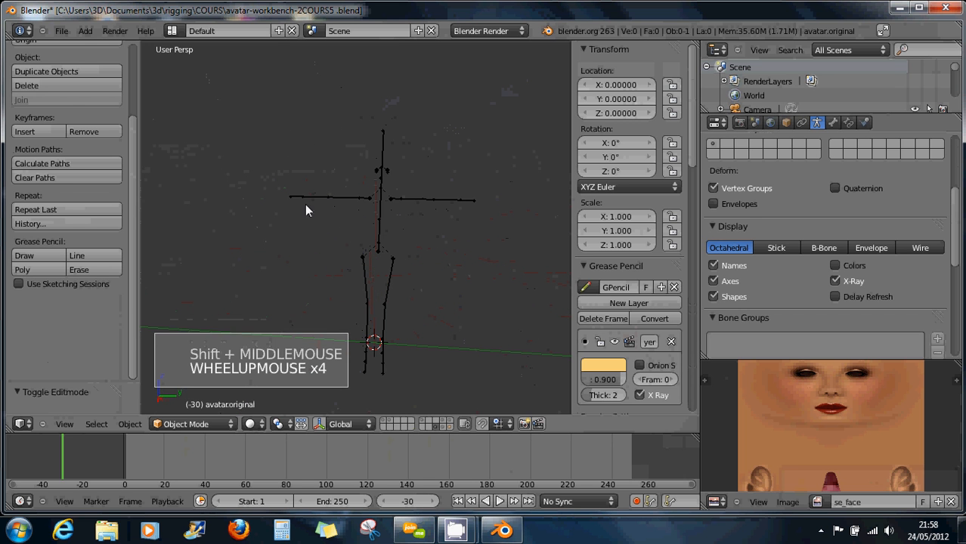
# Select mWristLeft, turn on bone Names display, then select mWristRight.
pyautogui.rightClick(470, 200)
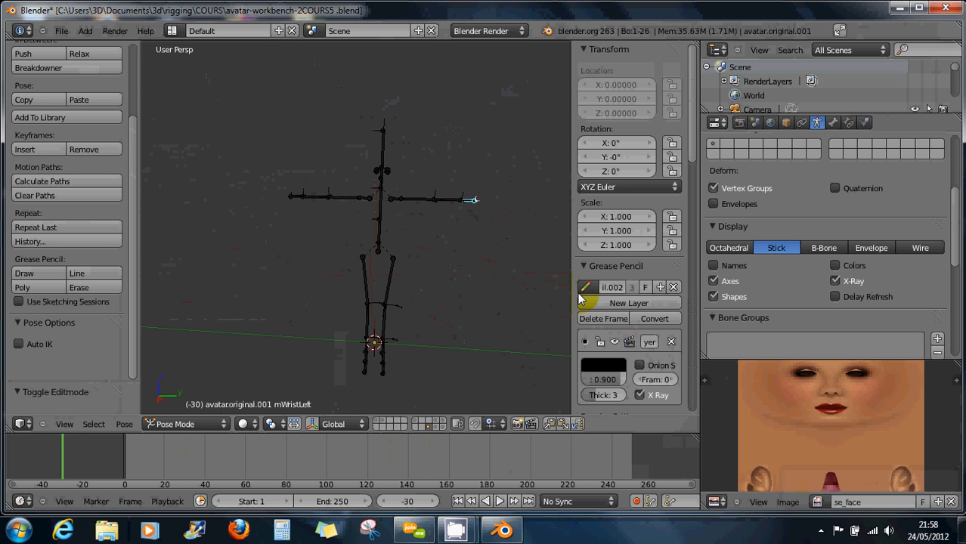
pyautogui.click(713, 266)
pyautogui.scroll(8, 478, 210)
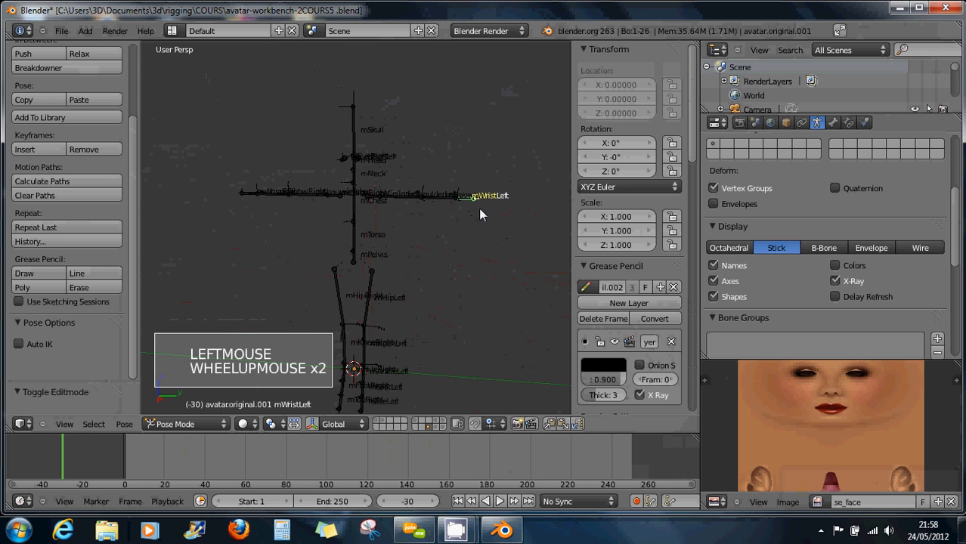
pyautogui.scroll(-5, 446, 212)
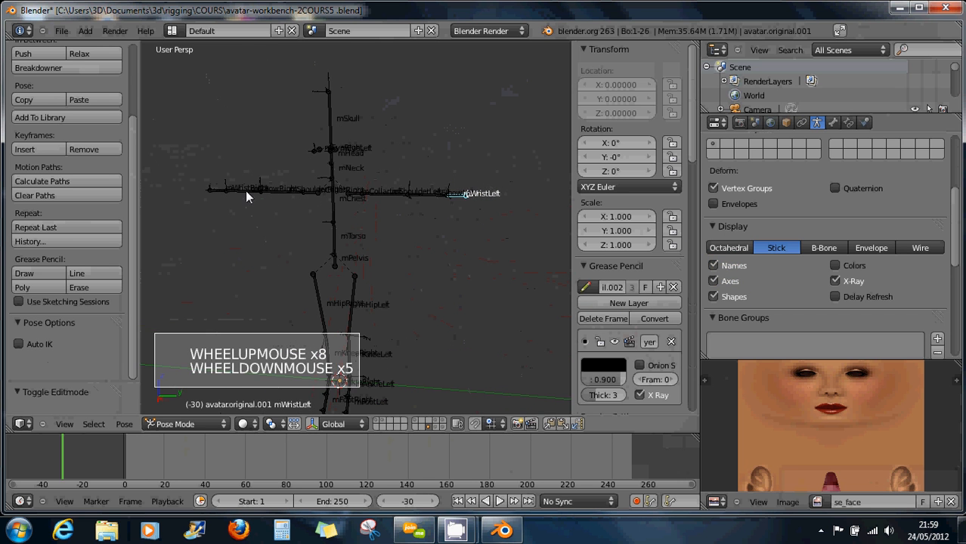
pyautogui.rightClick(219, 191)
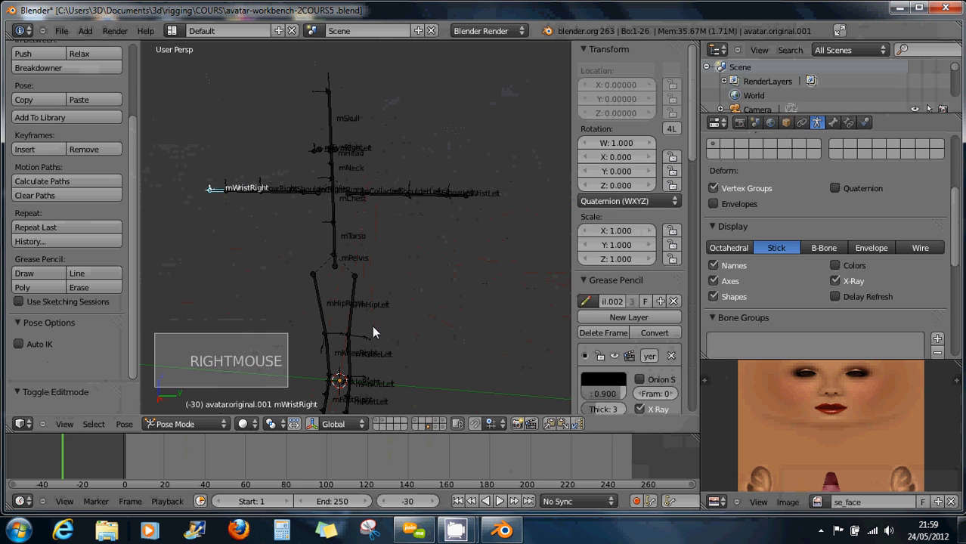
pyautogui.click(197, 427)
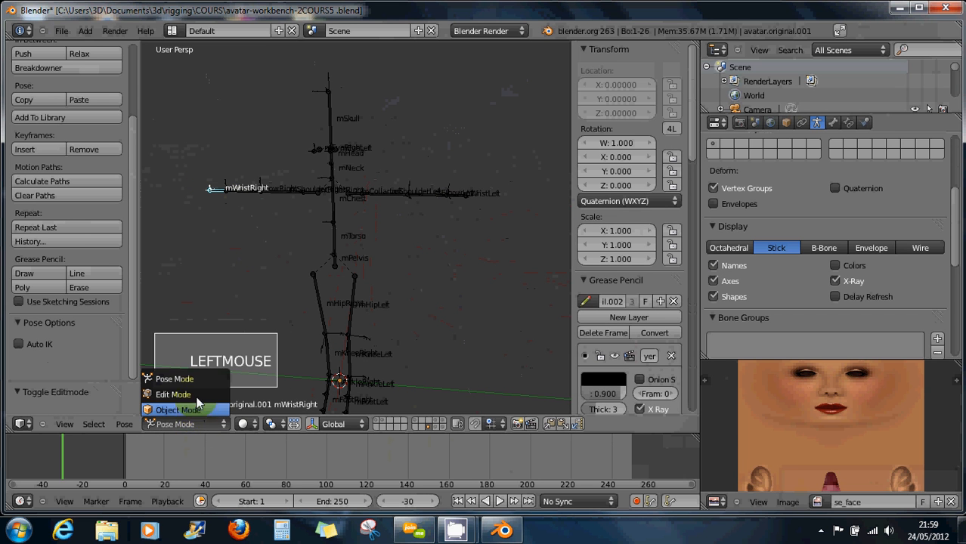
# Switch avatar.original.001 into Edit Mode and enable snapping.
pyautogui.click(174, 394)
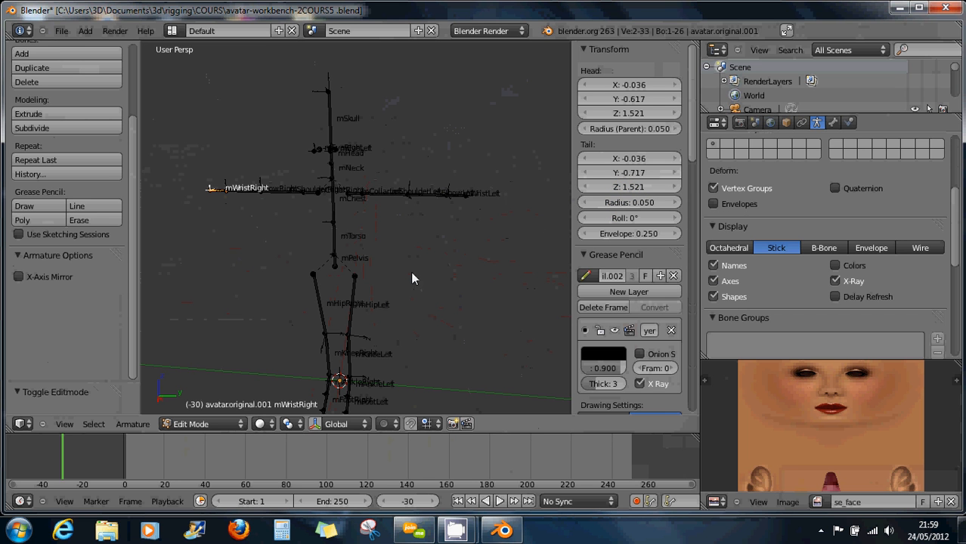
pyautogui.scroll(-2, 406, 298)
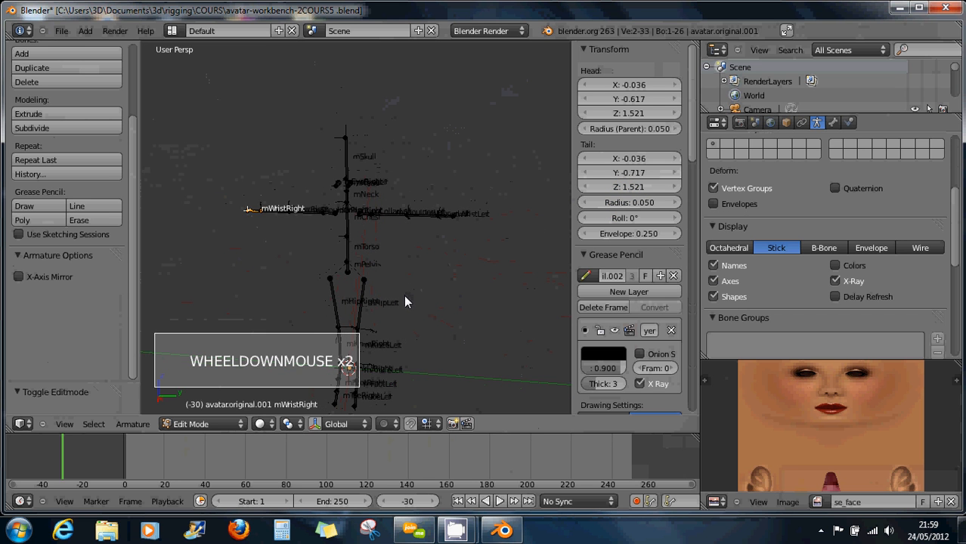
pyautogui.moveTo(436, 305)
pyautogui.mouseDown(button='middle')
pyautogui.moveTo(408, 305)
pyautogui.moveTo(431, 302)
pyautogui.mouseUp(button='middle')
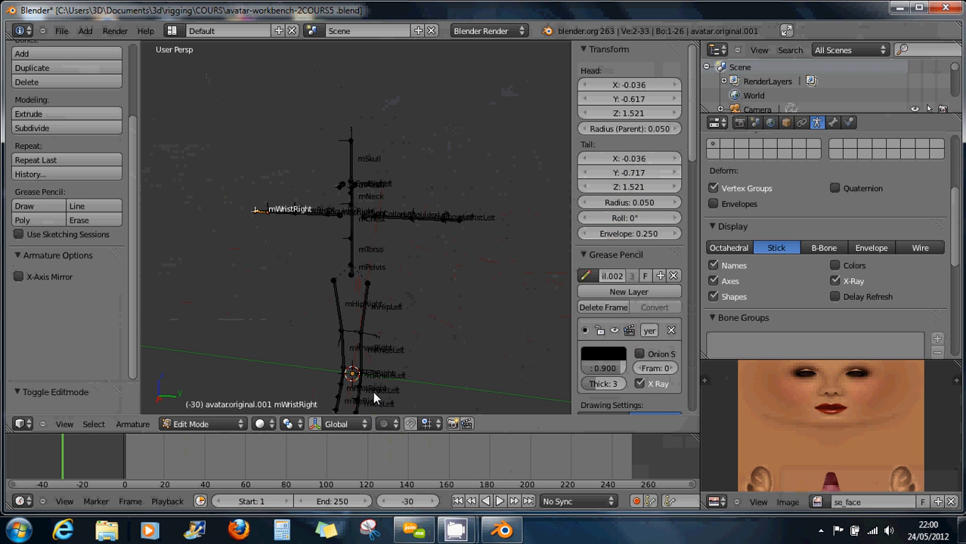
pyautogui.click(410, 424)
# Inspect the mWristRight, mShoulderLeft, mTorso, mChest, mElbowLeft, mHipRight and mHipLeft bones.
pyautogui.rightClick(297, 218)
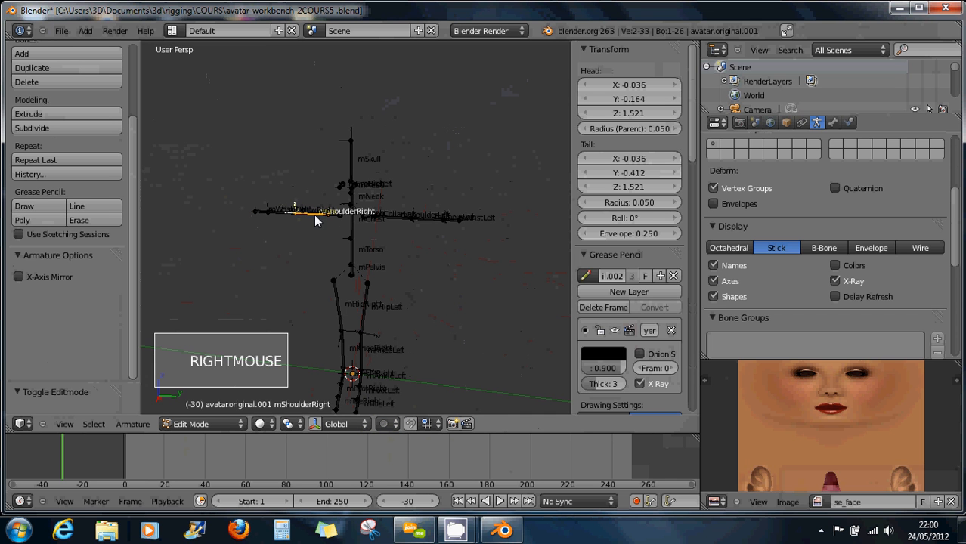
pyautogui.rightClick(388, 217)
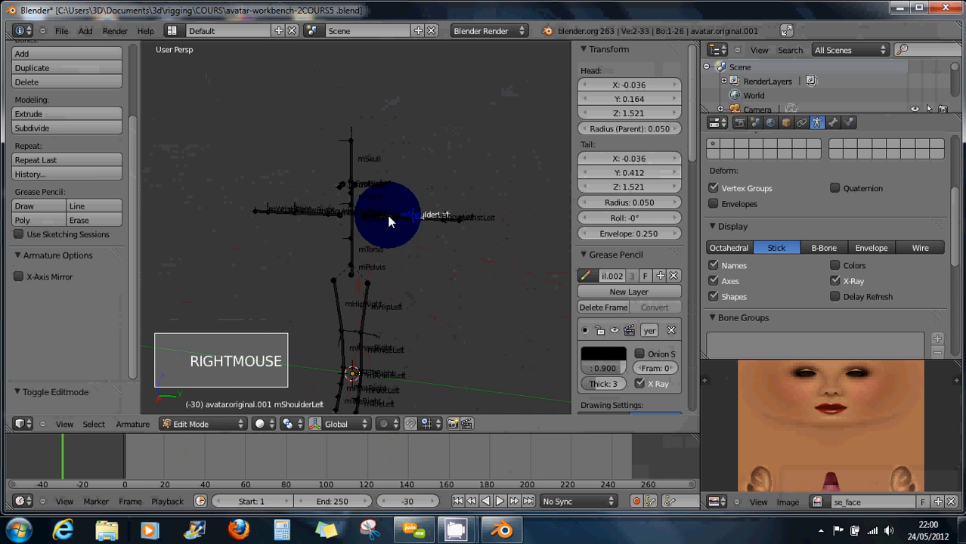
pyautogui.rightClick(427, 223)
pyautogui.rightClick(352, 246)
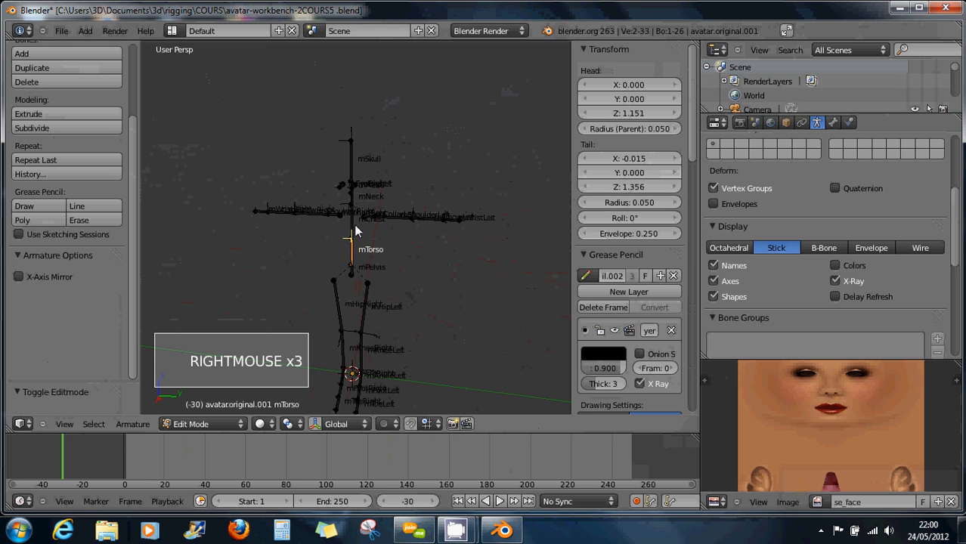
pyautogui.rightClick(356, 230)
pyautogui.rightClick(358, 251)
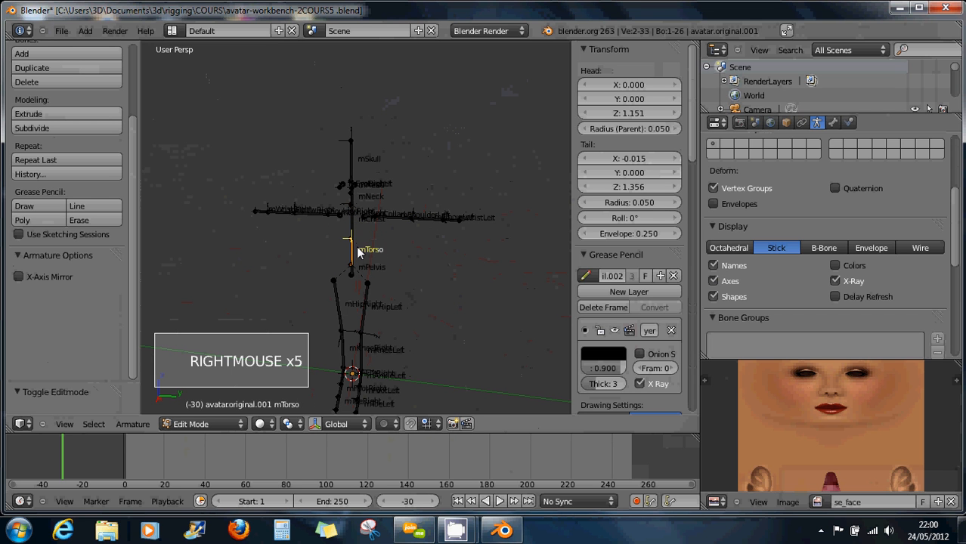
pyautogui.rightClick(438, 229)
pyautogui.rightClick(344, 305)
pyautogui.rightClick(366, 312)
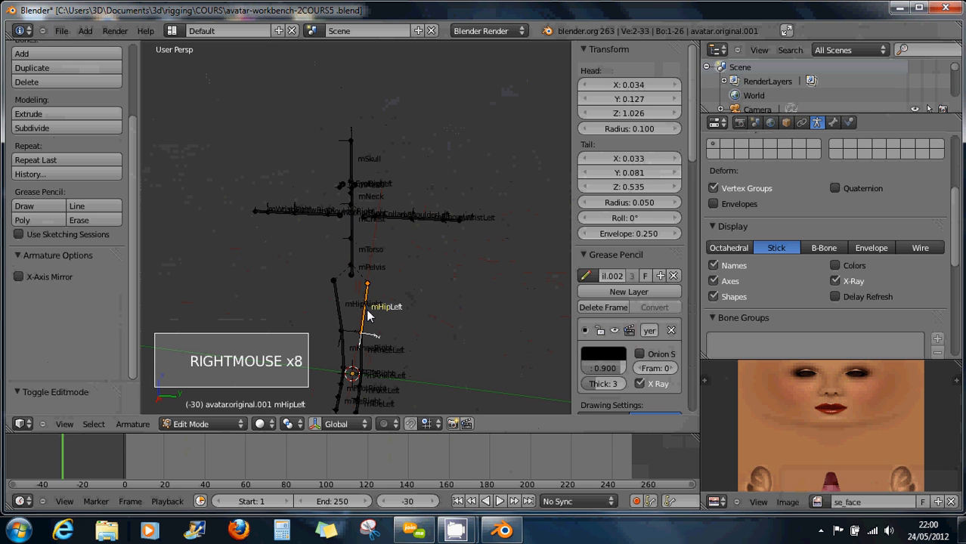
pyautogui.rightClick(351, 266)
pyautogui.rightClick(352, 255)
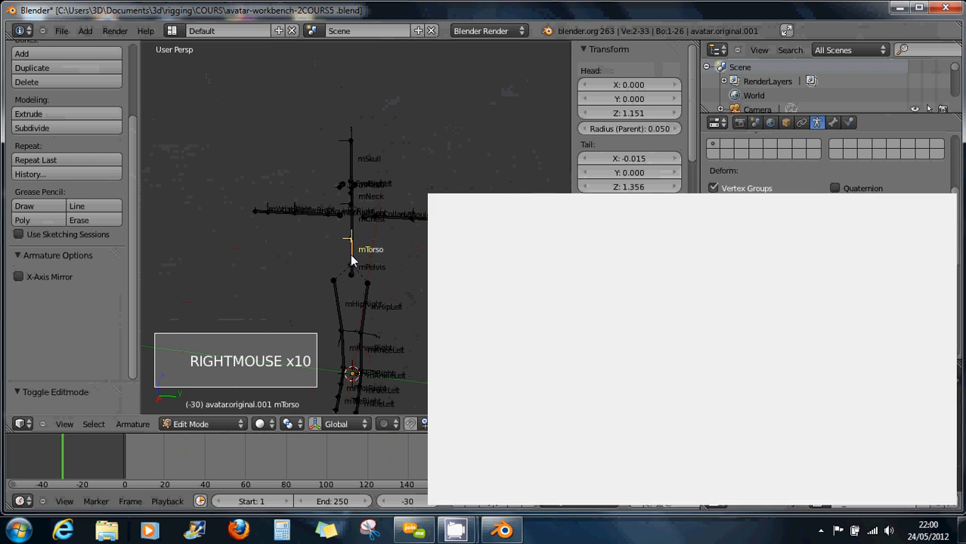
# Skip the Bitdefender survey popup, select mPelvis, and return to Object Mode.
pyautogui.click(496, 278)
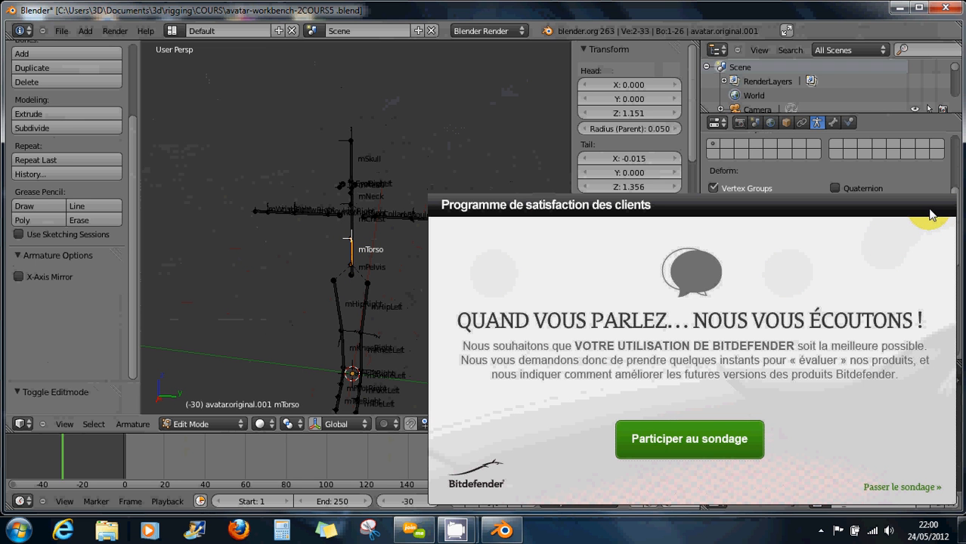
pyautogui.click(888, 482)
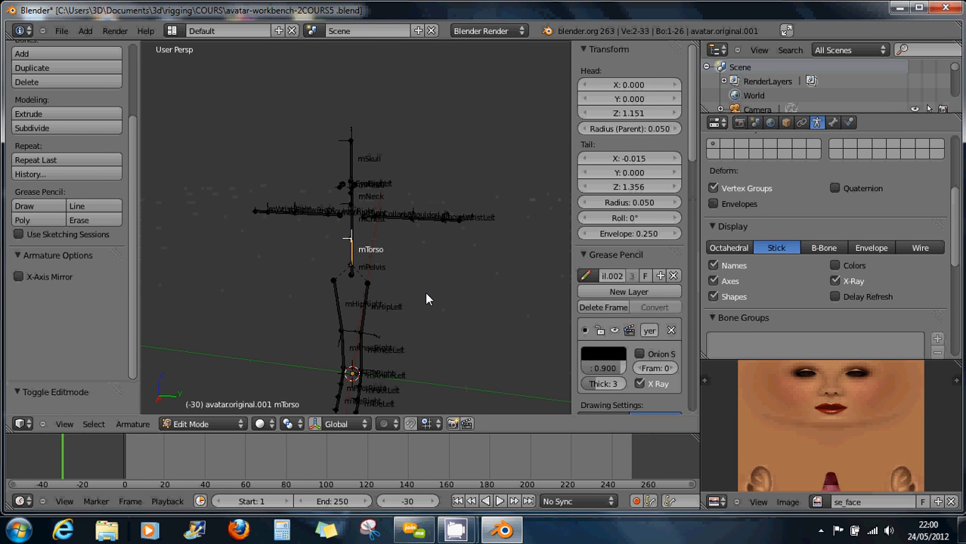
pyautogui.rightClick(354, 275)
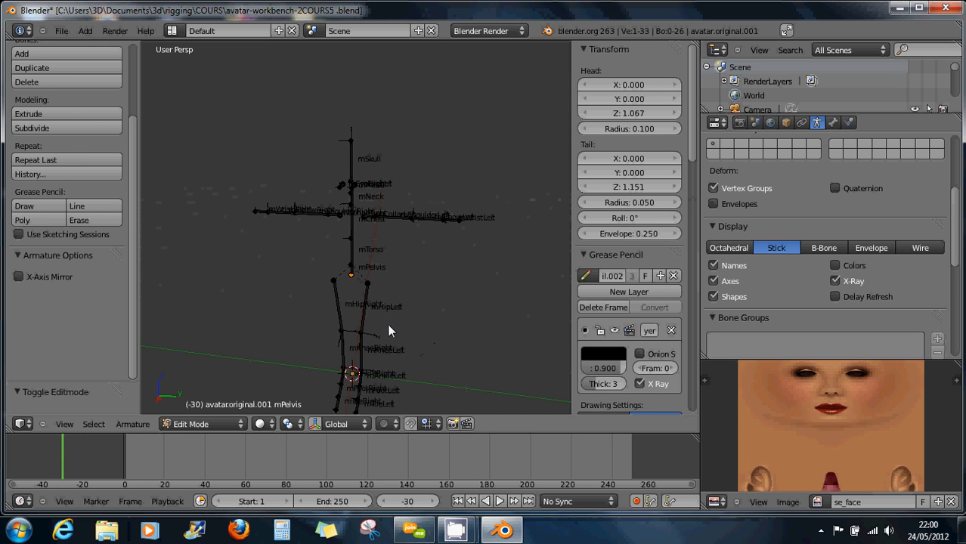
pyautogui.press('Tab')
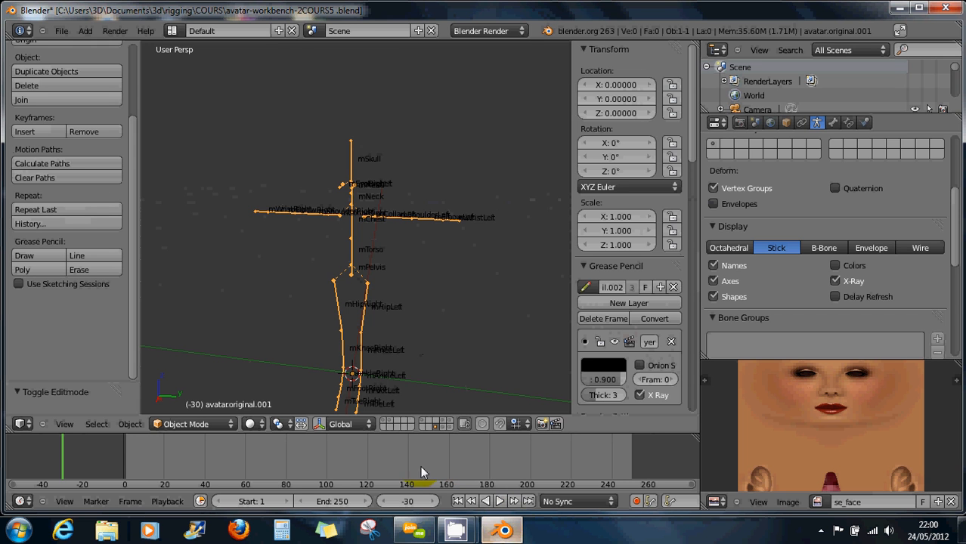
# Show the head mesh and quadruped armature layers, then select the avatar.original armature.
pyautogui.click(442, 427)
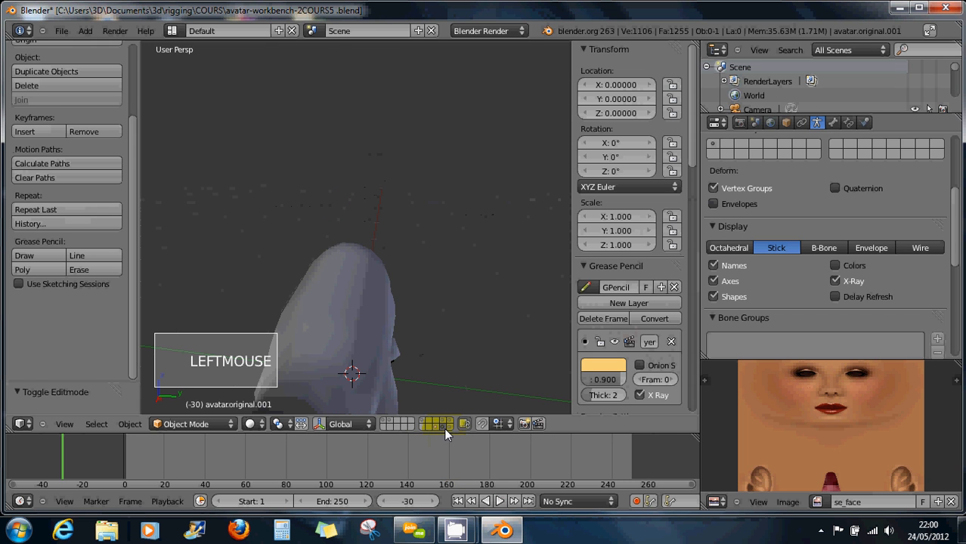
pyautogui.click(447, 427)
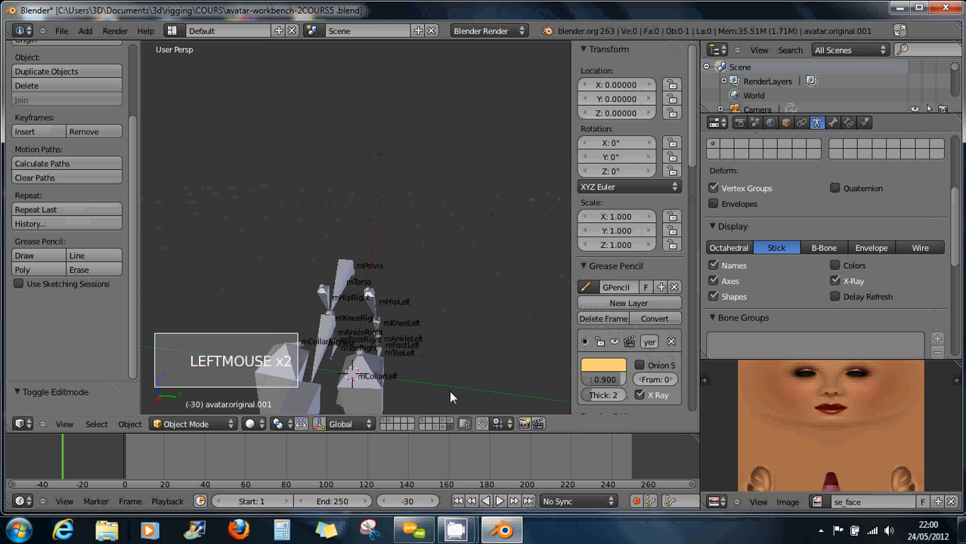
pyautogui.moveTo(457, 363); pyautogui.dragTo(360, 319, button='middle')
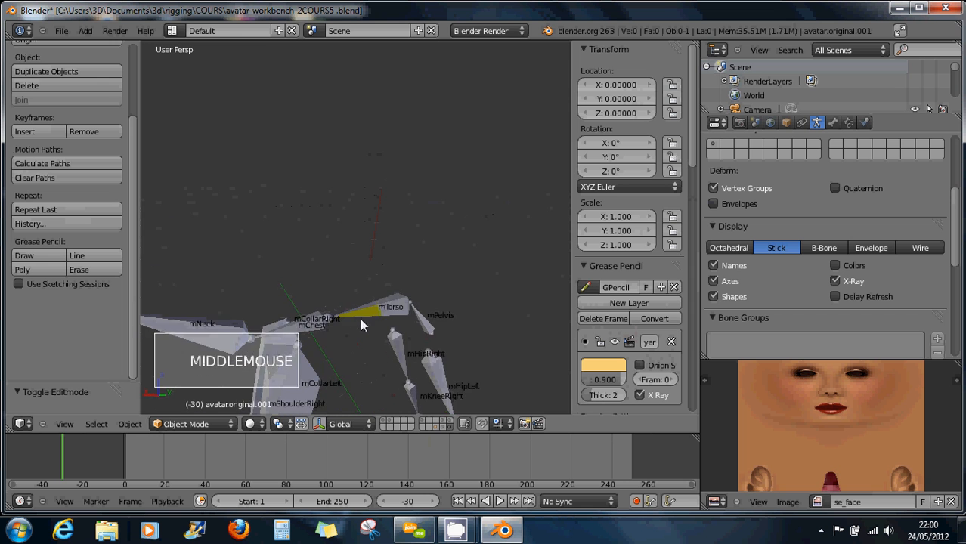
pyautogui.scroll(-4, 357, 335)
pyautogui.moveTo(432, 351); pyautogui.dragTo(444, 378, button='middle')
pyautogui.scroll(3, 444, 375)
pyautogui.scroll(1, 458, 376)
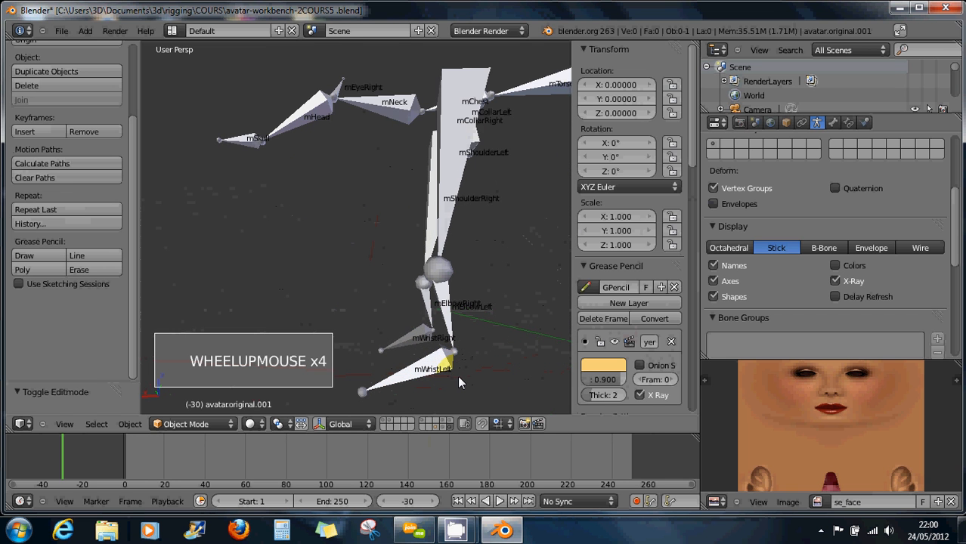
pyautogui.scroll(1, 461, 370)
pyautogui.rightClick(455, 352)
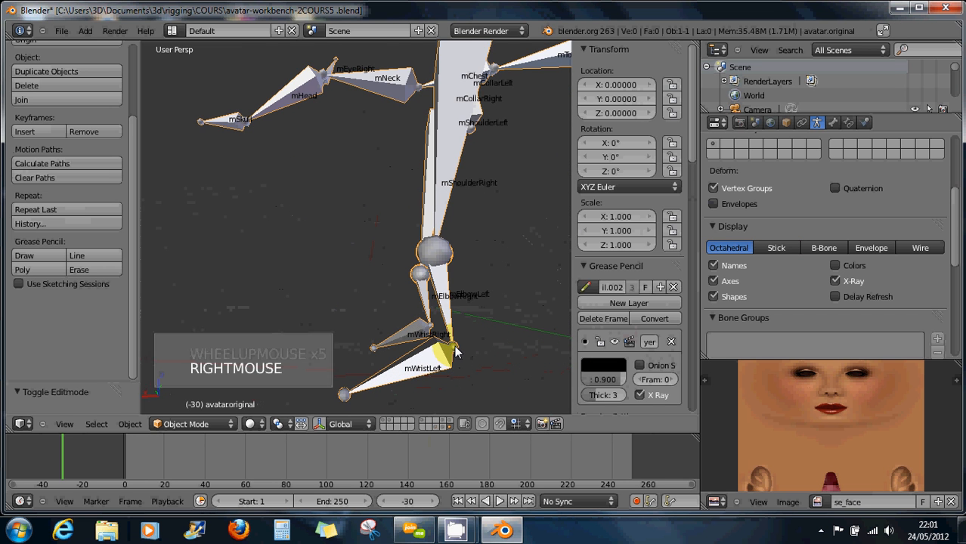
# Enter Edit Mode, select mWristLeft, and nudge its roll up a few degrees.
pyautogui.click(192, 424)
pyautogui.click(189, 394)
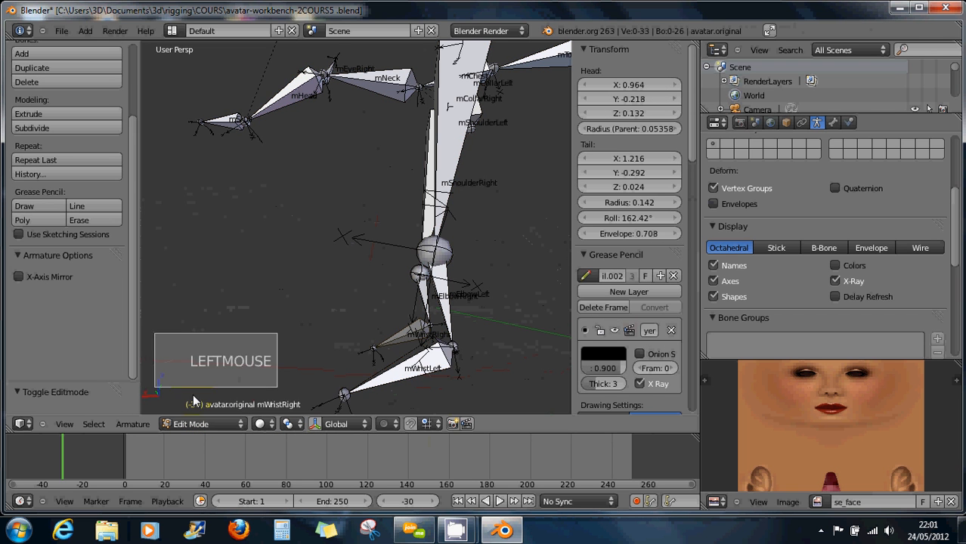
pyautogui.rightClick(446, 373)
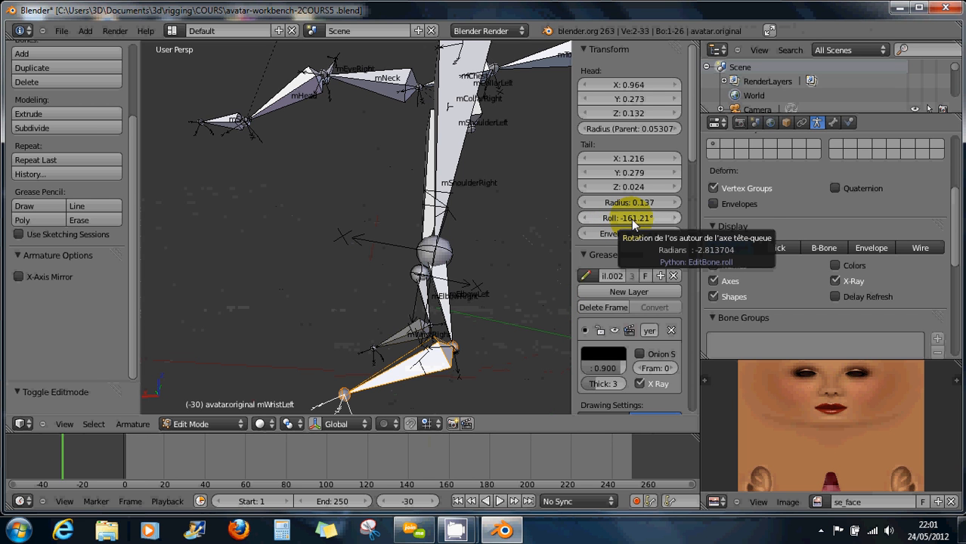
pyautogui.click(676, 219)
pyautogui.click(676, 219)
pyautogui.click(676, 219)
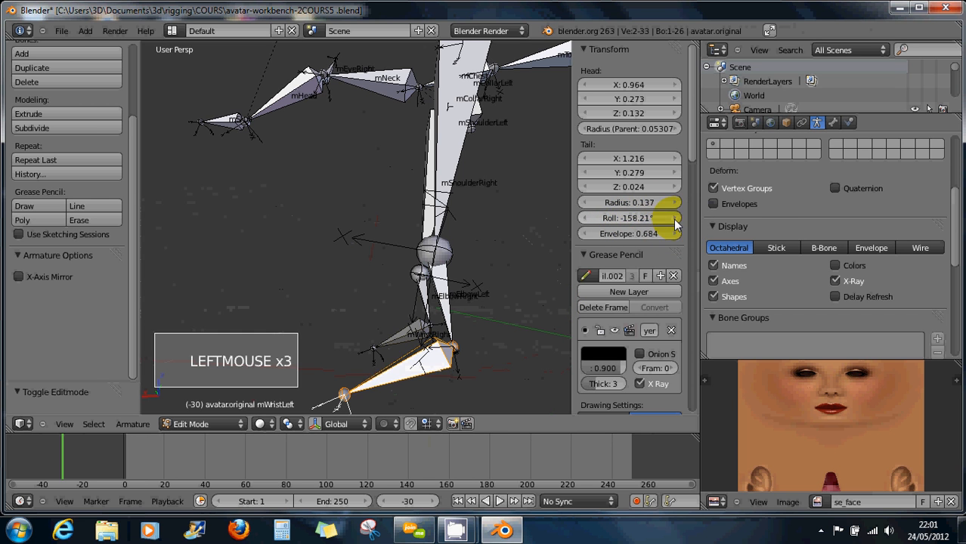
pyautogui.click(676, 219)
pyautogui.click(676, 219)
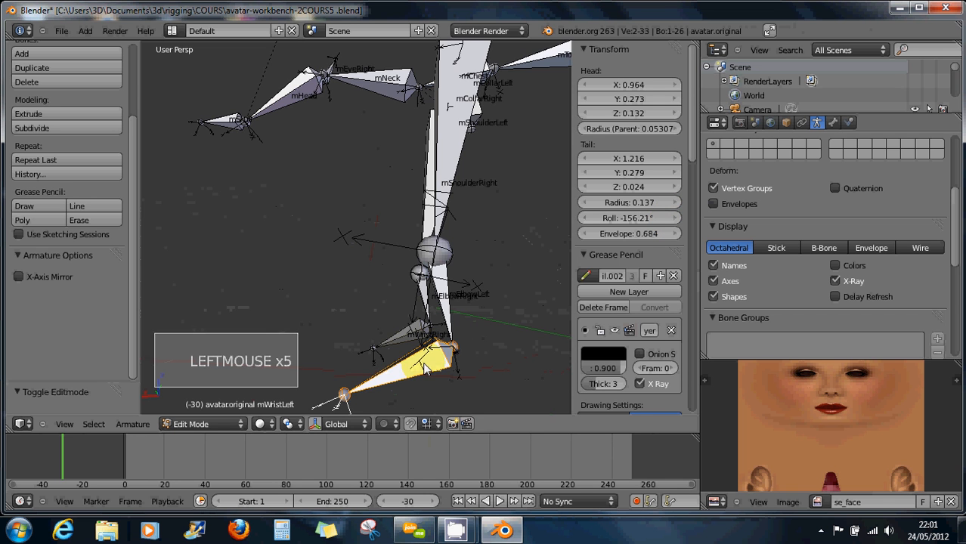
pyautogui.keyDown('shift'); pyautogui.moveTo(425, 369); pyautogui.dragTo(395, 274, button='middle'); pyautogui.keyUp('shift')
pyautogui.scroll(2, 479, 305)
pyautogui.scroll(1, 479, 304)
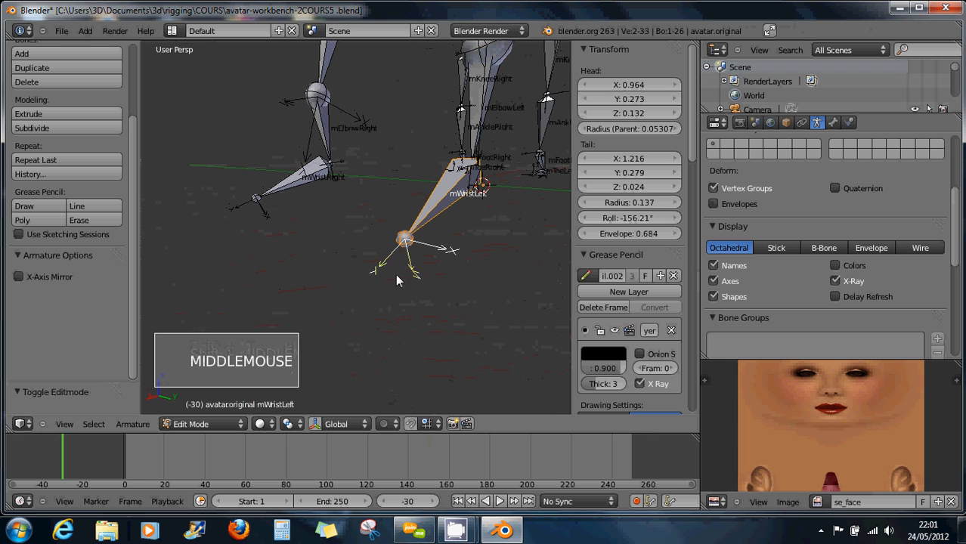
# Keep raising the mWristLeft roll, then set it directly to 0°.
pyautogui.doubleClick(673, 220)
pyautogui.click(673, 219)
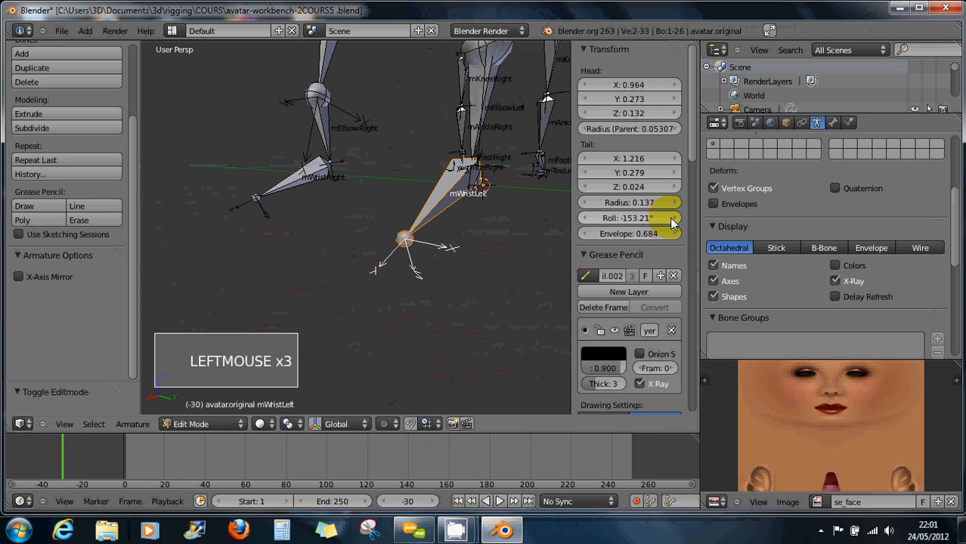
pyautogui.click(673, 219)
pyautogui.doubleClick(672, 219)
pyautogui.tripleClick(673, 220)
pyautogui.doubleClick(672, 219)
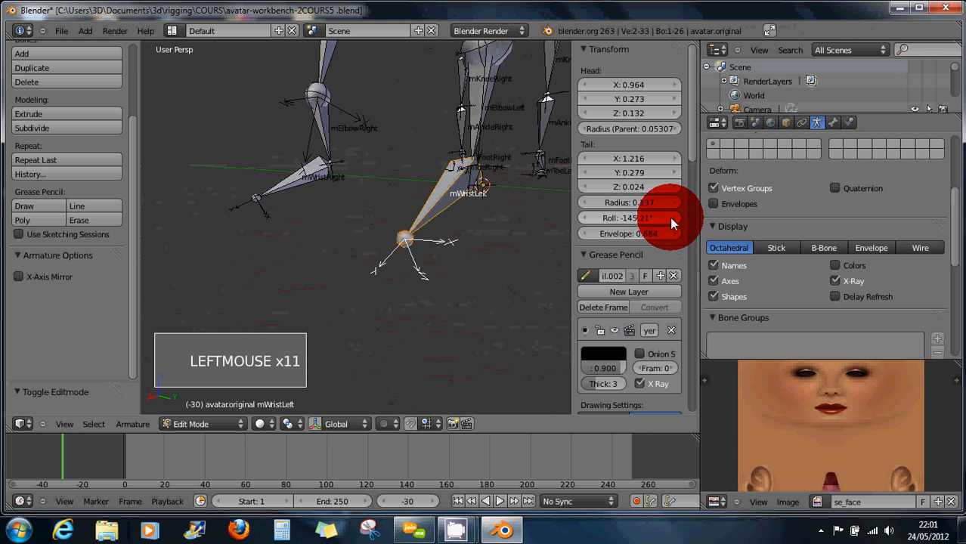
pyautogui.tripleClick(672, 219)
pyautogui.doubleClick(672, 219)
pyautogui.tripleClick(672, 220)
pyautogui.doubleClick(672, 219)
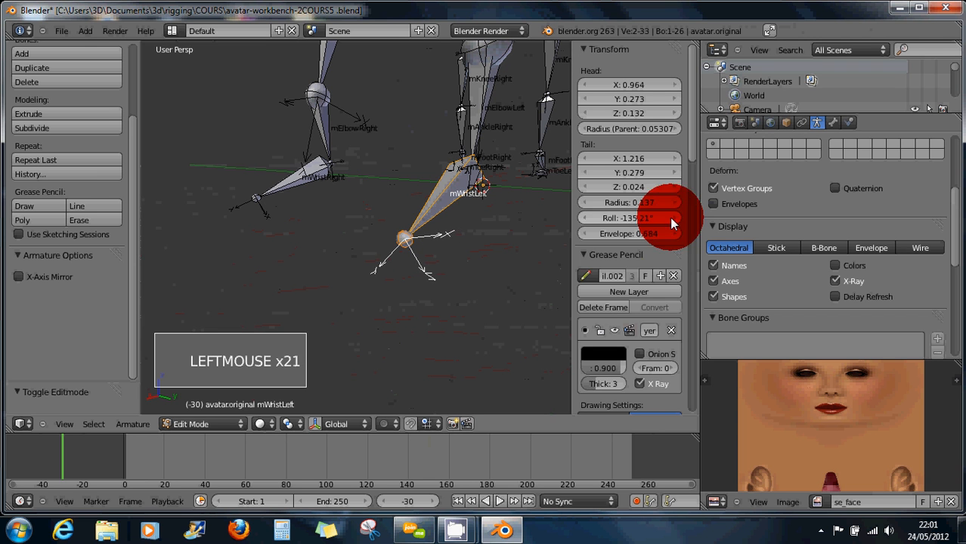
pyautogui.tripleClick(673, 219)
pyautogui.doubleClick(673, 219)
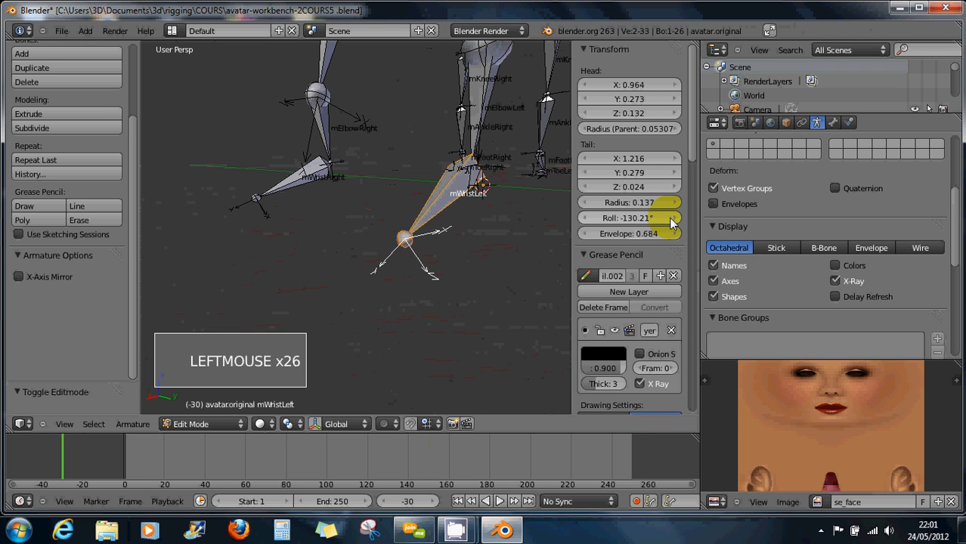
pyautogui.click(672, 219)
pyautogui.click(649, 218)
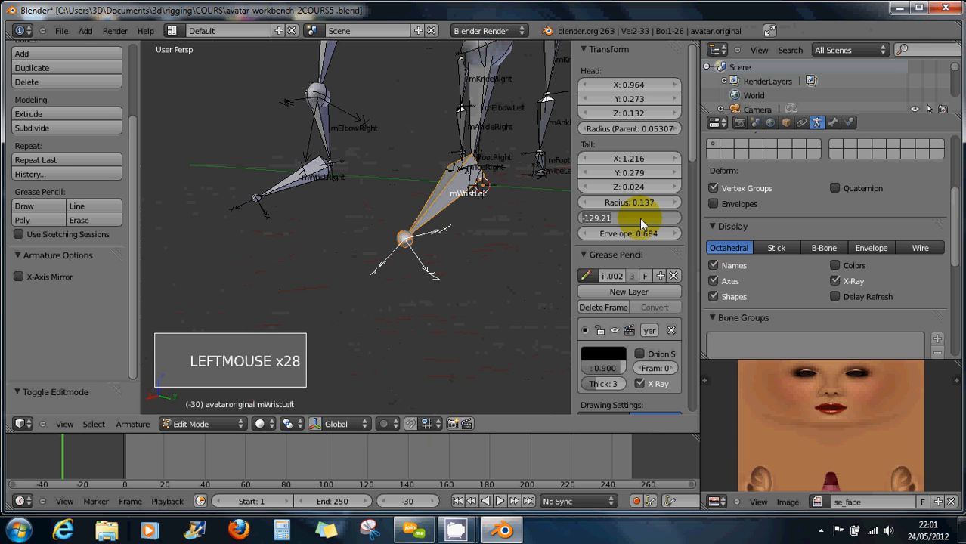
pyautogui.write('0')
pyautogui.press('Return')
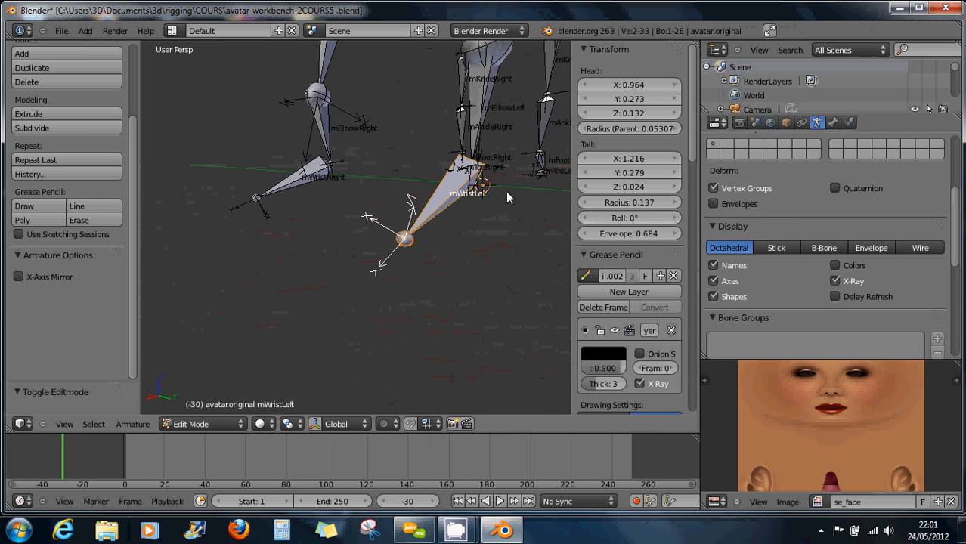
# Set the mWristRight bone's roll to 0°.
pyautogui.rightClick(256, 199)
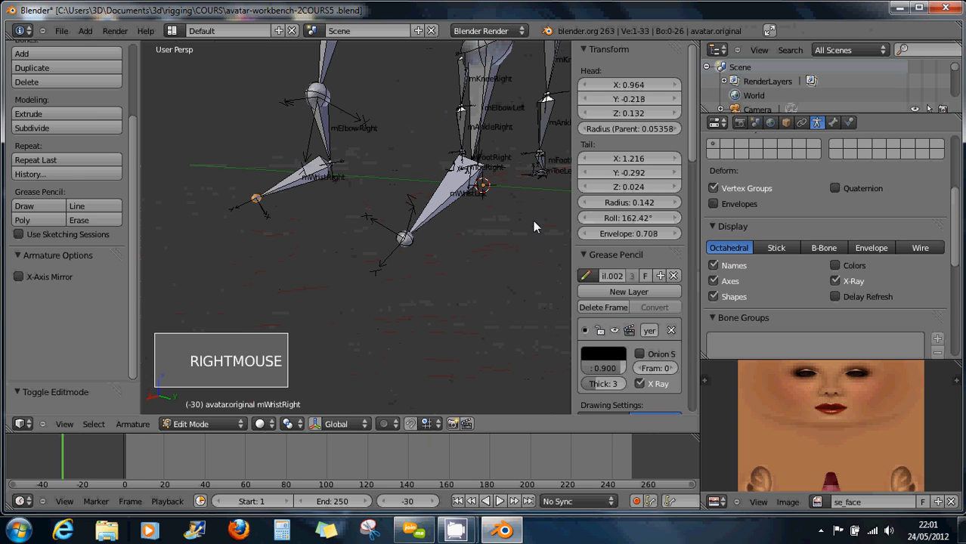
pyautogui.click(637, 217)
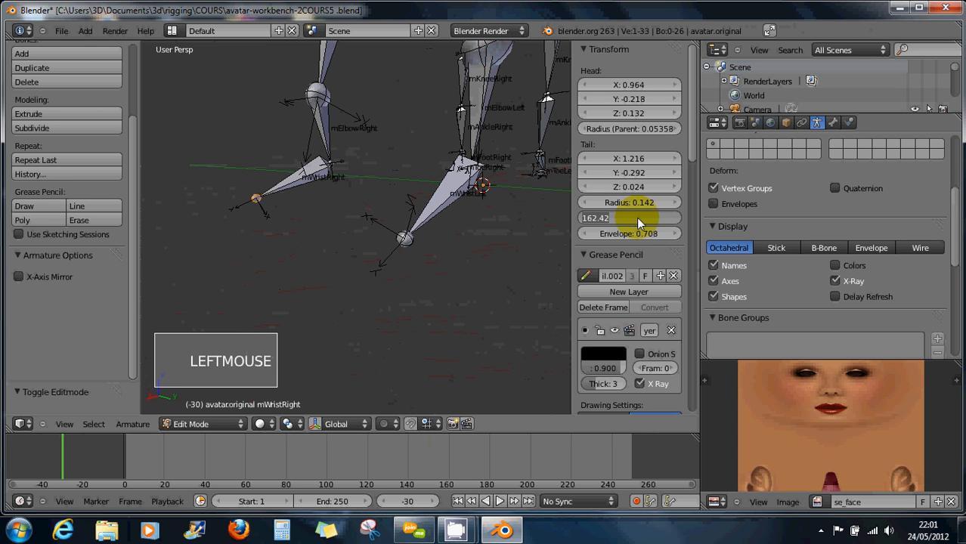
pyautogui.write('0')
pyautogui.press('Return')
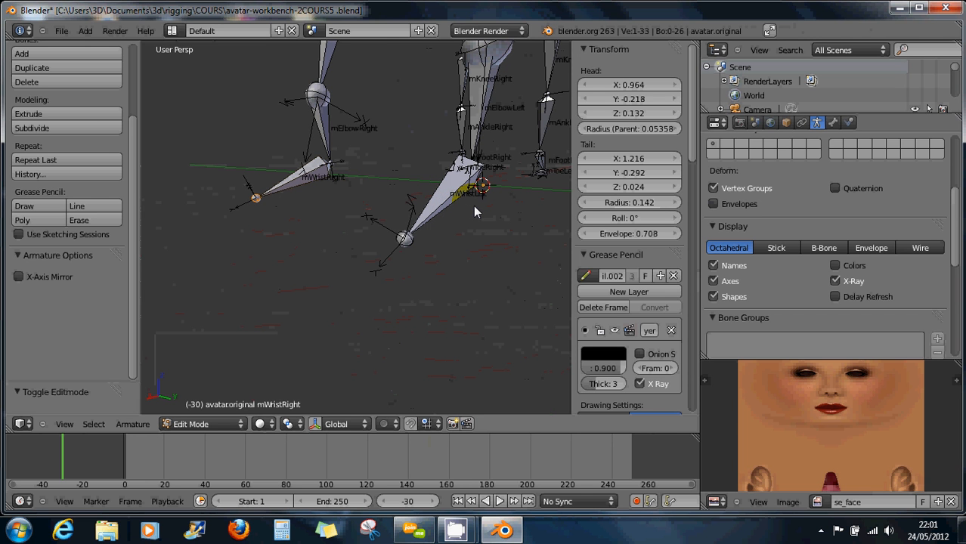
pyautogui.scroll(-5, 474, 206)
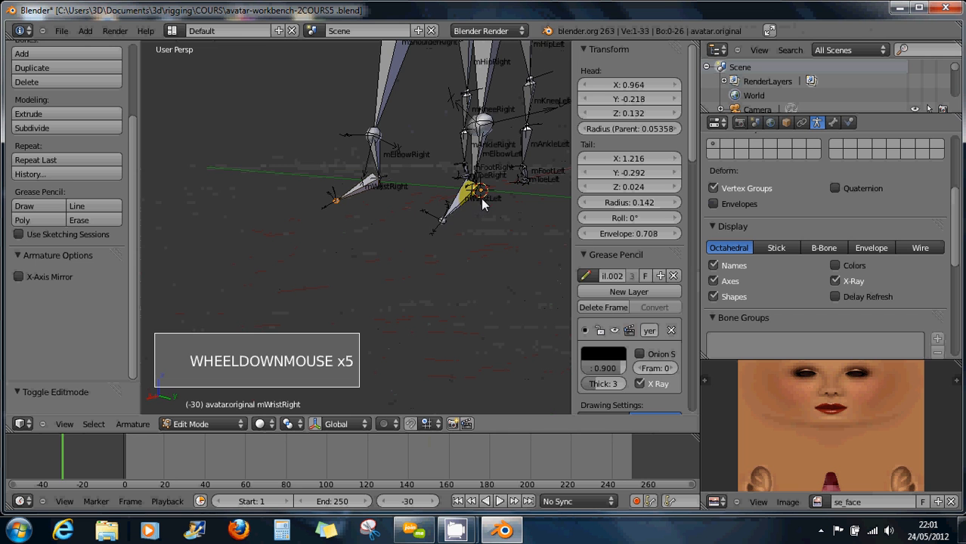
pyautogui.moveTo(501, 198); pyautogui.dragTo(500, 217, button='middle')
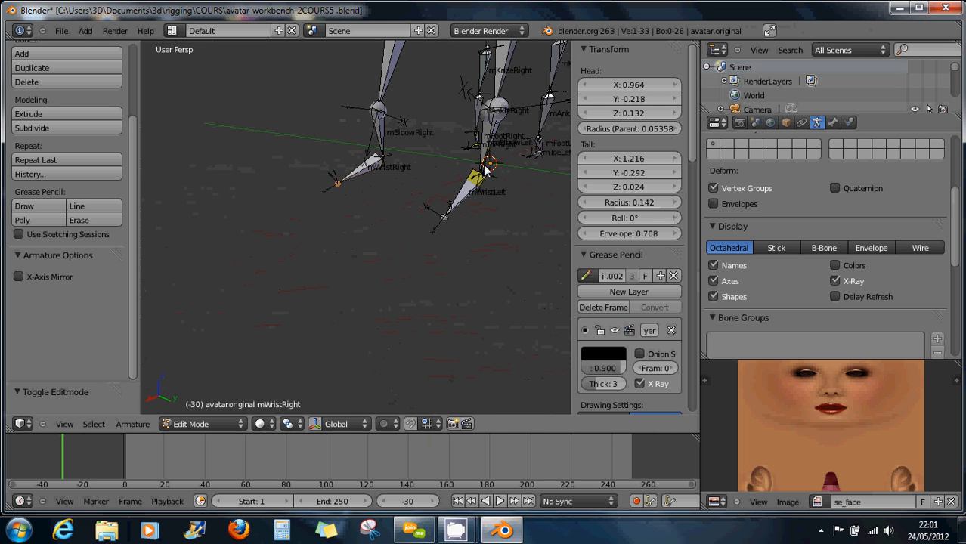
# Select mShoulderLeft and undo the roll edits until mWristLeft is back at -156.21°.
pyautogui.rightClick(496, 119)
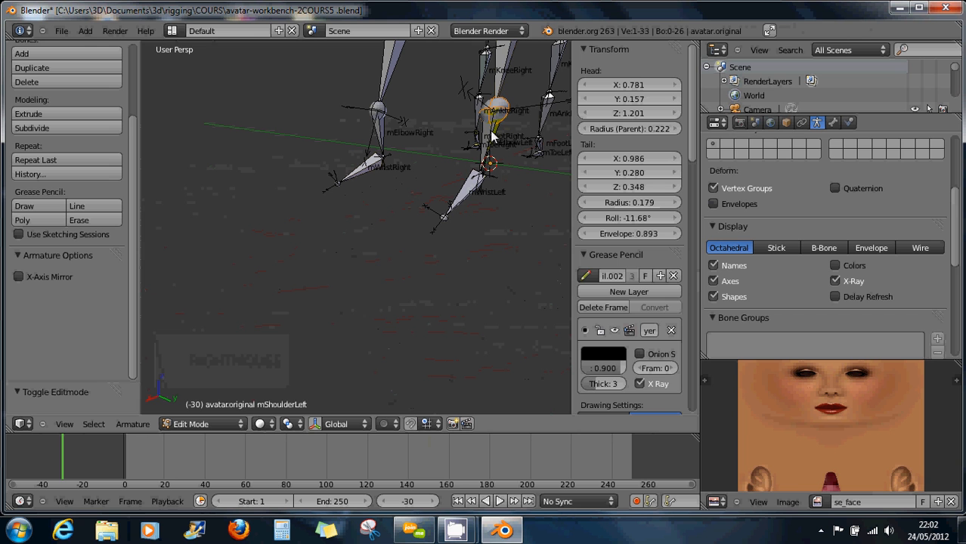
pyautogui.hotkey('ctrl', 'a')
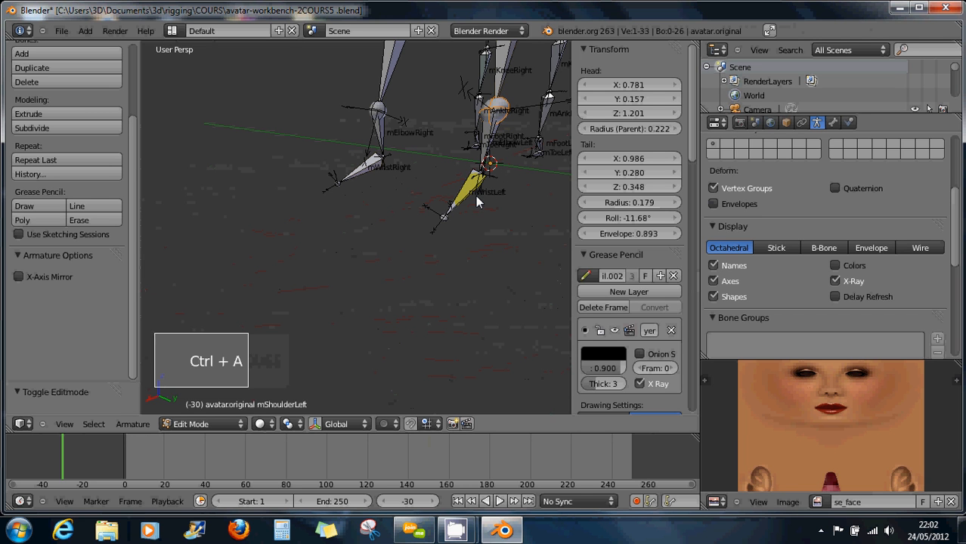
pyautogui.hotkey('ctrl', 'z')
pyautogui.hotkey('ctrl', 'z')
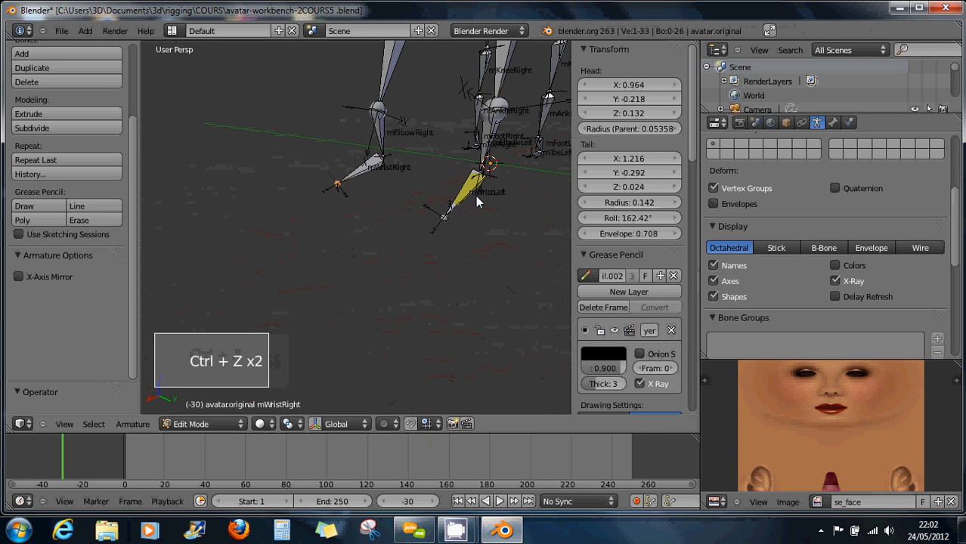
pyautogui.hotkey('ctrl', 'z')
pyautogui.hotkey('ctrl', 'z')
pyautogui.hotkey('ctrl', 'z')
pyautogui.hotkey('ctrl', 'z')
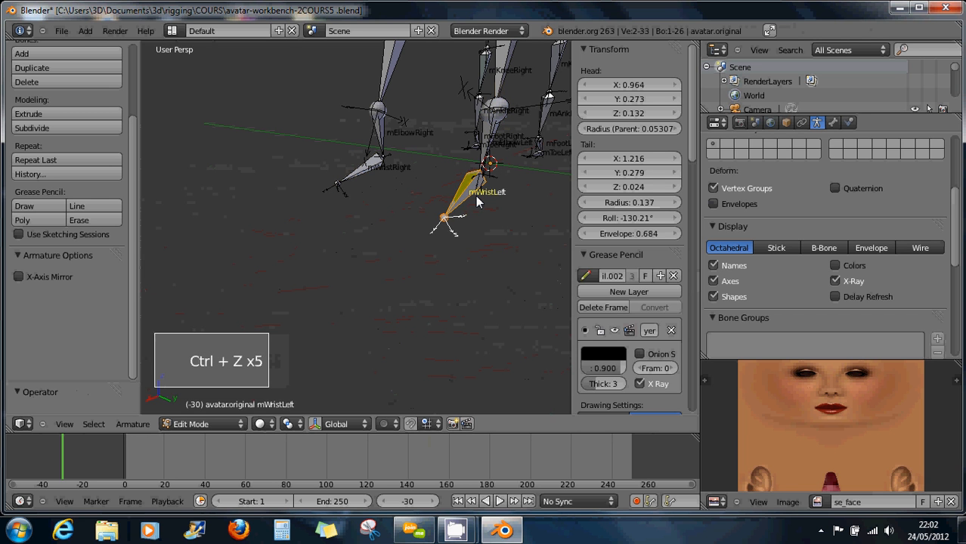
pyautogui.hotkey('ctrl', 'z')
pyautogui.hotkey('ctrl', 'z')
pyautogui.hotkey('ctrl', 'z')
pyautogui.hotkey('ctrl', 'z')
pyautogui.hotkey('ctrl', 'z')
pyautogui.hotkey('ctrl', 'z')
pyautogui.hotkey('ctrl', 'z')
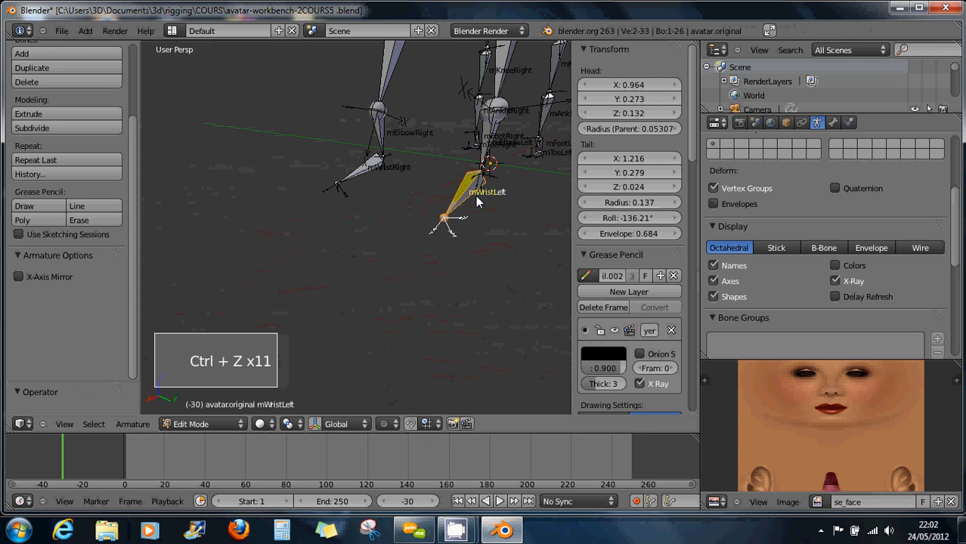
pyautogui.hotkey('ctrl', 'z')
pyautogui.hotkey('ctrl', 'z')
pyautogui.hotkey('ctrl', 'z')
pyautogui.hotkey('ctrl', 'z')
pyautogui.hotkey('ctrl', 'z')
pyautogui.hotkey('ctrl', 'z')
pyautogui.hotkey('ctrl', 'z')
pyautogui.hotkey('ctrl', 'z')
pyautogui.hotkey('ctrl', 'z')
pyautogui.hotkey('ctrl', 'z')
pyautogui.hotkey('ctrl', 'z')
pyautogui.hotkey('ctrl', 'z')
pyautogui.hotkey('ctrl', 'z')
pyautogui.hotkey('ctrl', 'z')
pyautogui.hotkey('ctrl', 'z')
pyautogui.hotkey('ctrl', 'z')
pyautogui.hotkey('ctrl', 'z')
pyautogui.hotkey('ctrl', 'z')
pyautogui.hotkey('ctrl', 'z')
pyautogui.hotkey('ctrl', 'z')
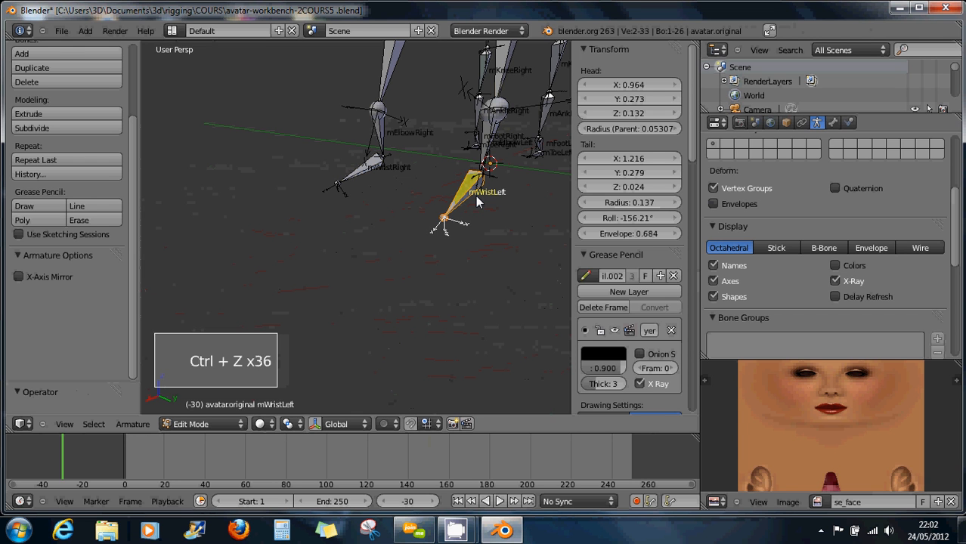
pyautogui.hotkey('ctrl', 'z')
pyautogui.hotkey('ctrl', 'z')
pyautogui.hotkey('ctrl', 'z')
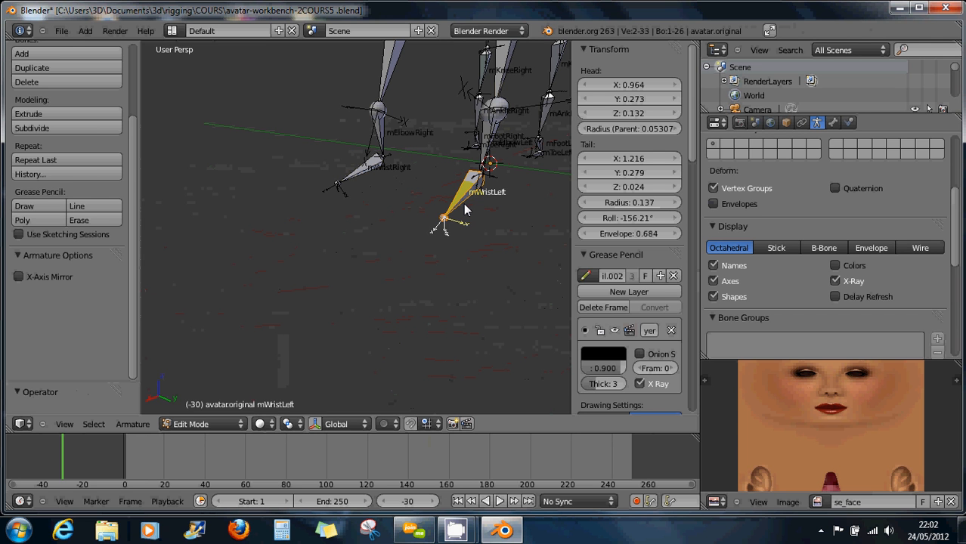
# Recenter the armature in the view and switch back to Object Mode.
pyautogui.scroll(-8, 465, 211)
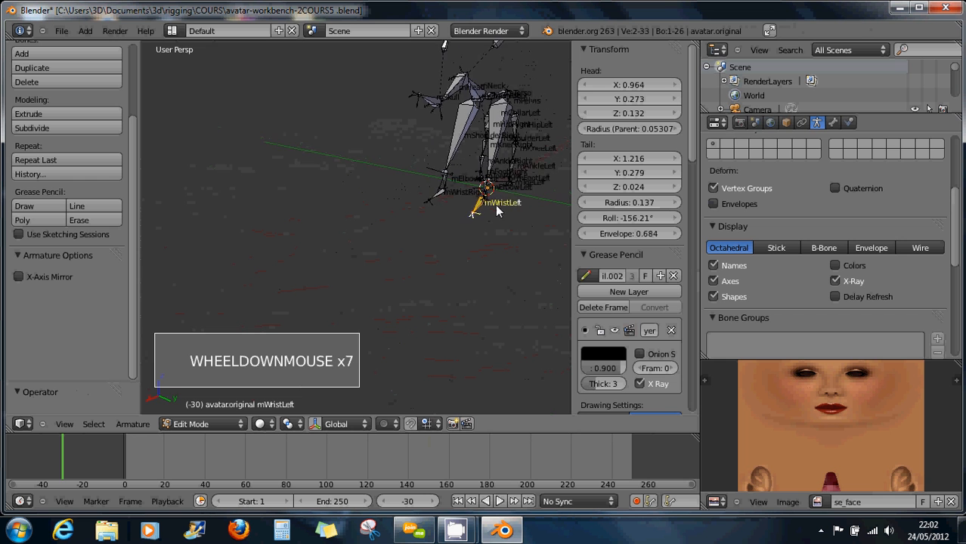
pyautogui.middleClick(506, 191)
pyautogui.moveTo(507, 192); pyautogui.dragTo(453, 204, button='middle')
pyautogui.scroll(-1, 527, 212)
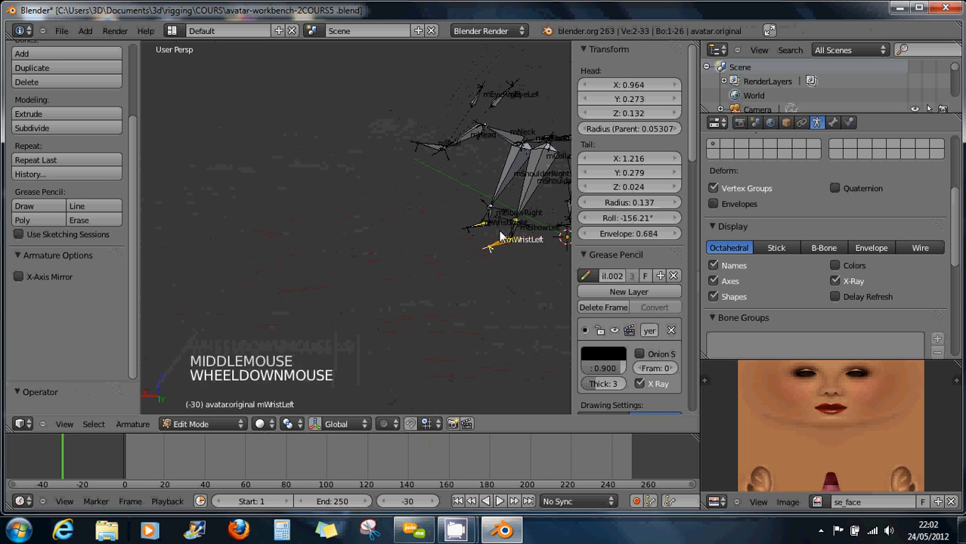
pyautogui.keyDown('shift'); pyautogui.moveTo(529, 208); pyautogui.dragTo(368, 178, button='middle'); pyautogui.keyUp('shift')
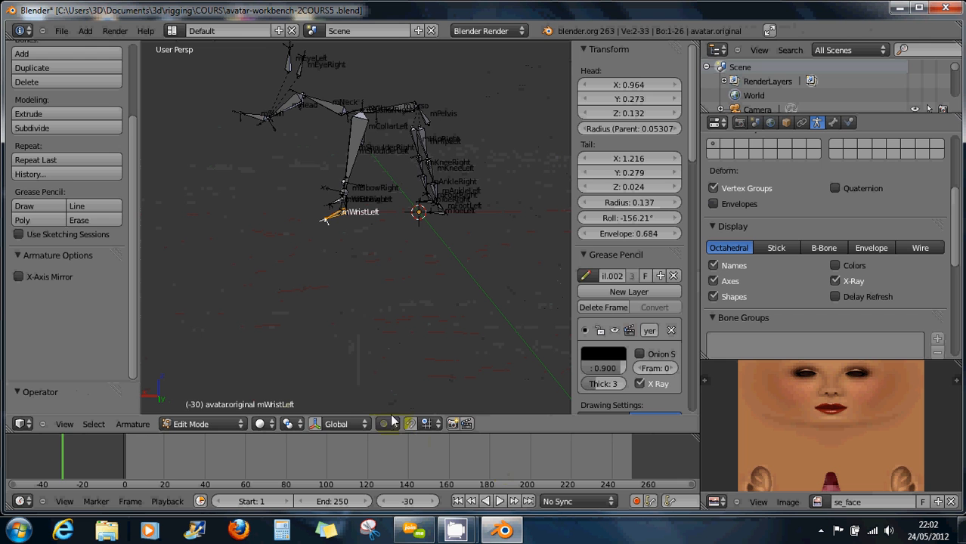
pyautogui.click(225, 424)
pyautogui.click(213, 410)
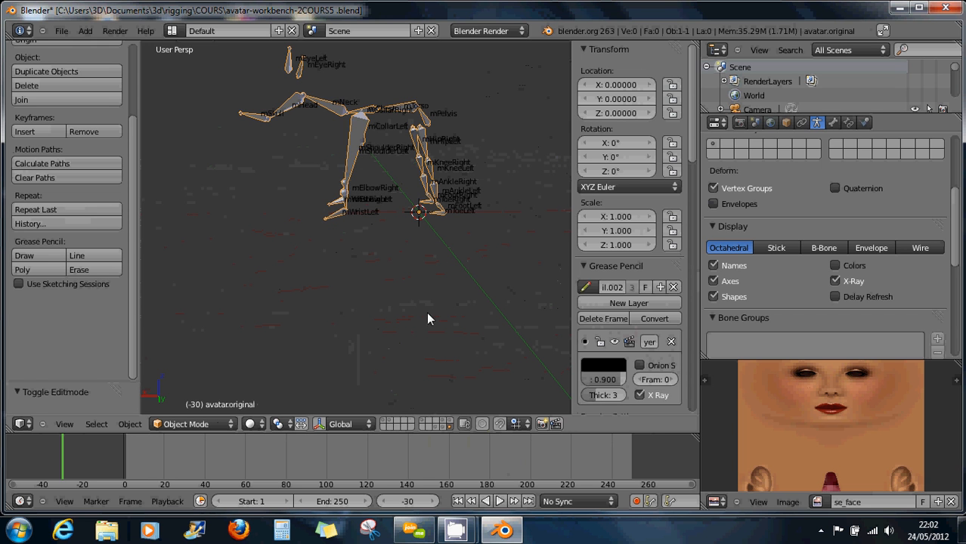
# Show the mesh layer, select the mesh then avatar.original, and parent With Automatic Weights.
pyautogui.keyDown('shift'); pyautogui.click(440, 425); pyautogui.keyUp('shift')
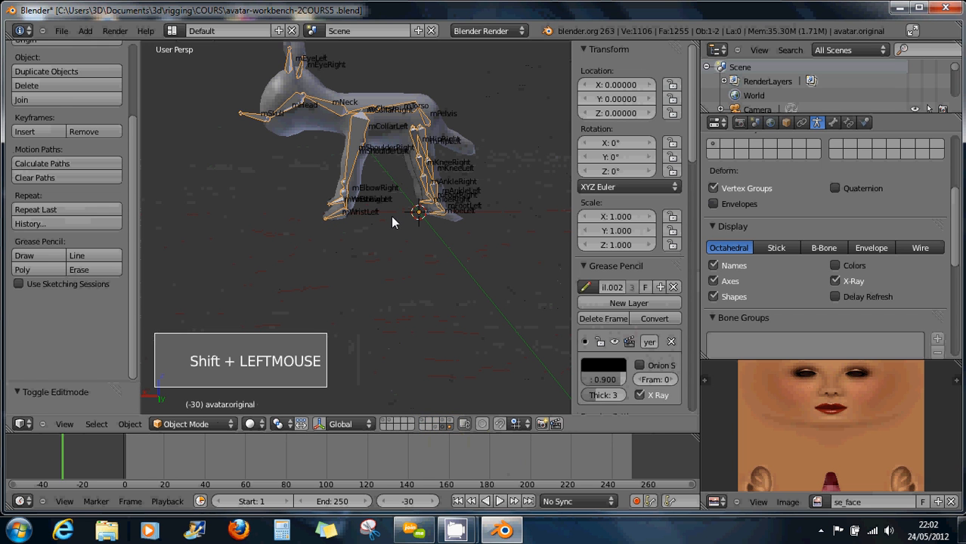
pyautogui.rightClick(385, 141)
pyautogui.keyDown('shift'); pyautogui.rightClick(362, 140); pyautogui.keyUp('shift')
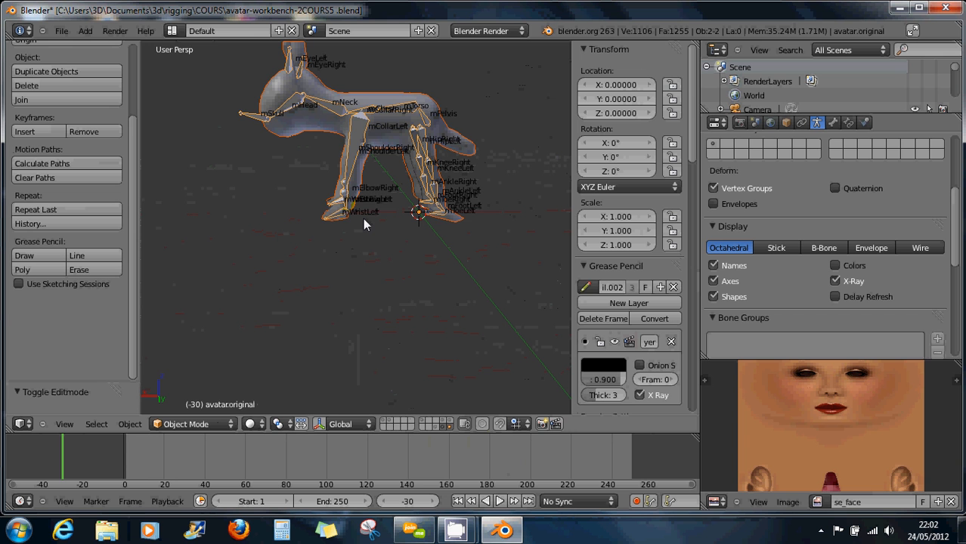
pyautogui.hotkey('ctrl', 'p')
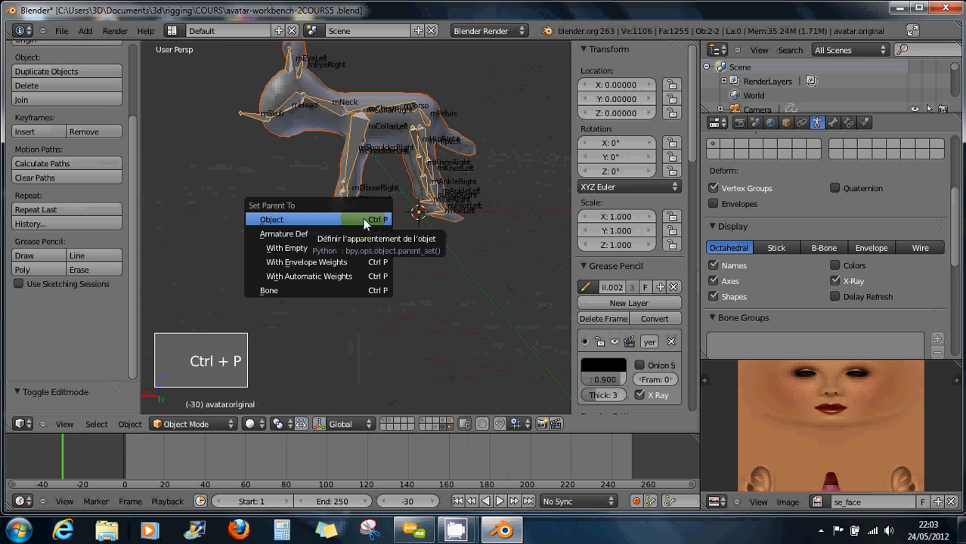
pyautogui.click(350, 277)
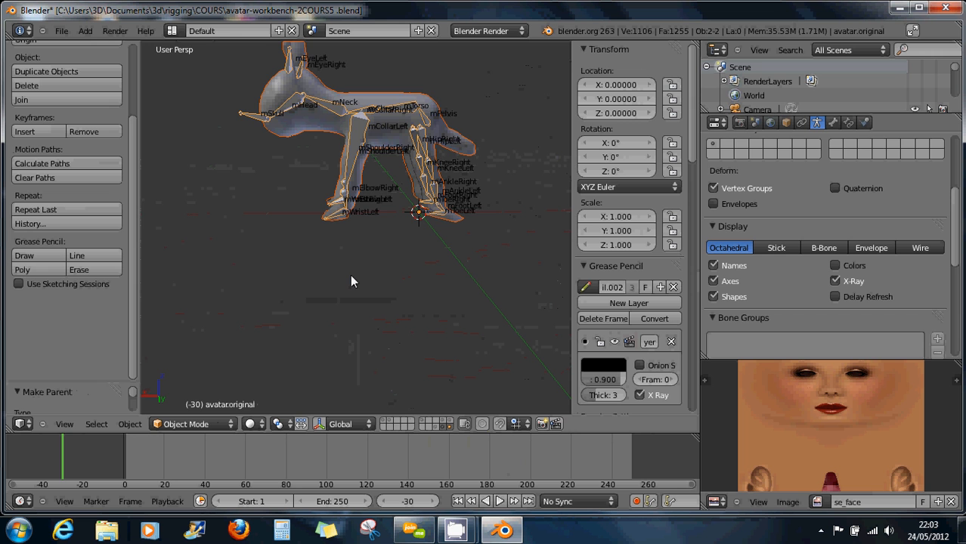
pyautogui.scroll(2, 360, 254)
pyautogui.scroll(-1, 362, 260)
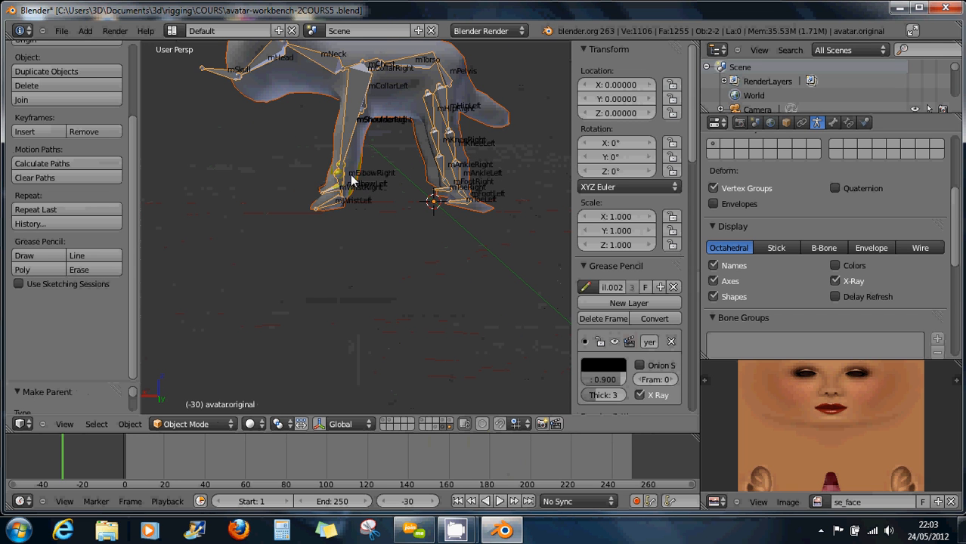
pyautogui.click(206, 424)
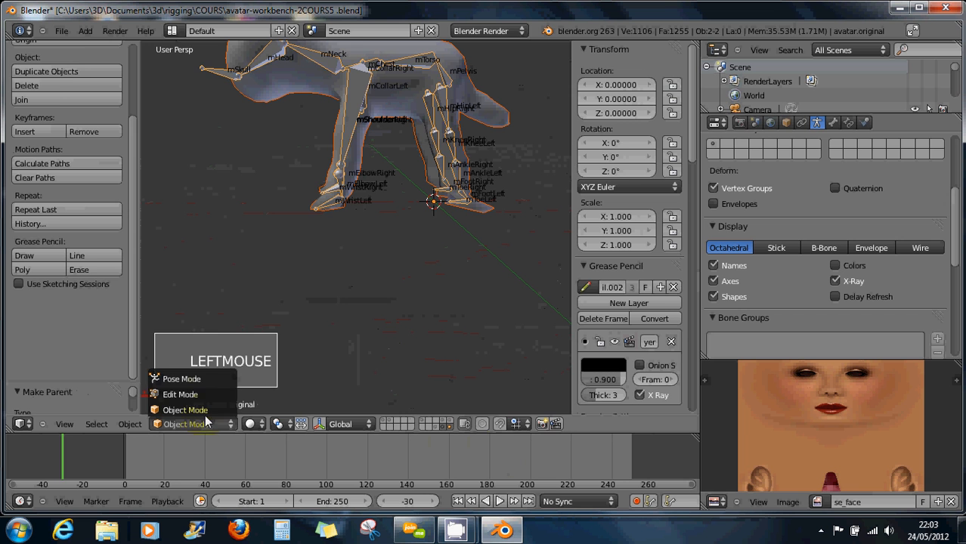
# Enter Pose Mode, select mShoulderLeft, and test a rotation before cancelling it.
pyautogui.click(204, 378)
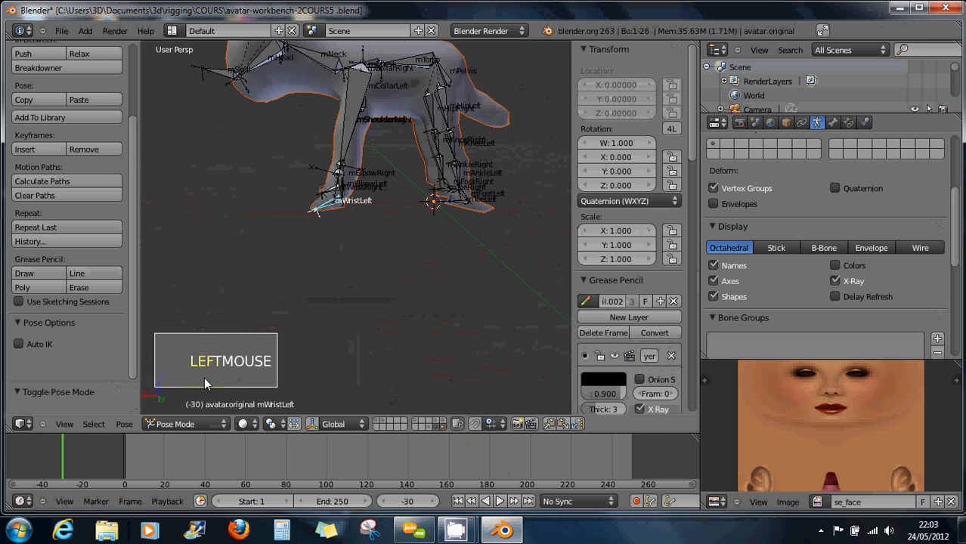
pyautogui.rightClick(347, 149)
pyautogui.scroll(-1, 369, 181)
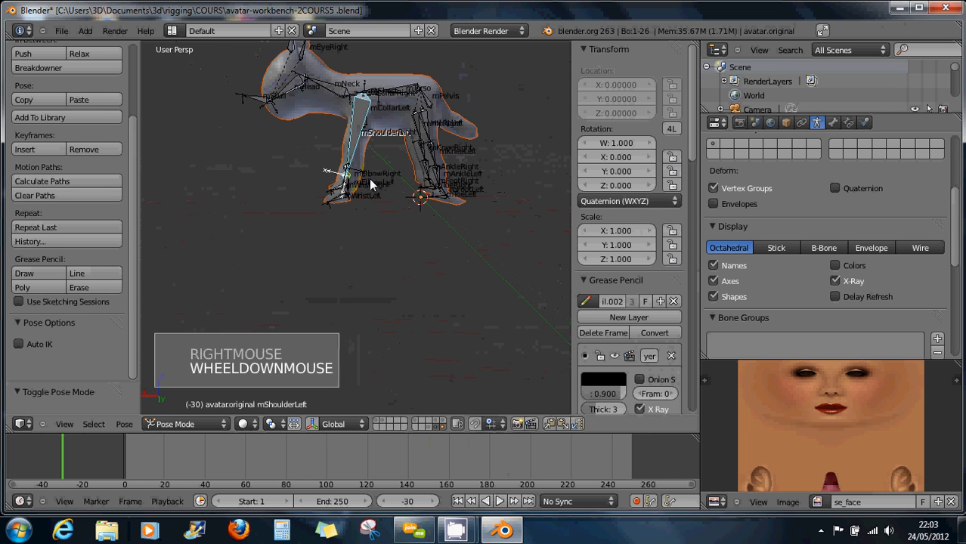
pyautogui.moveTo(369, 178)
pyautogui.mouseDown(button='middle')
pyautogui.moveTo(377, 177)
pyautogui.moveTo(367, 175)
pyautogui.mouseUp(button='middle')
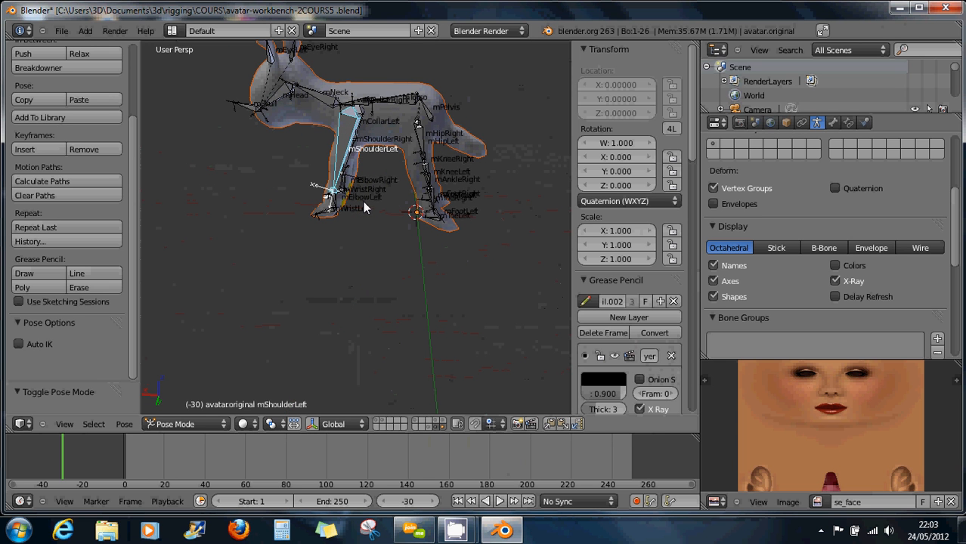
pyautogui.press('r')
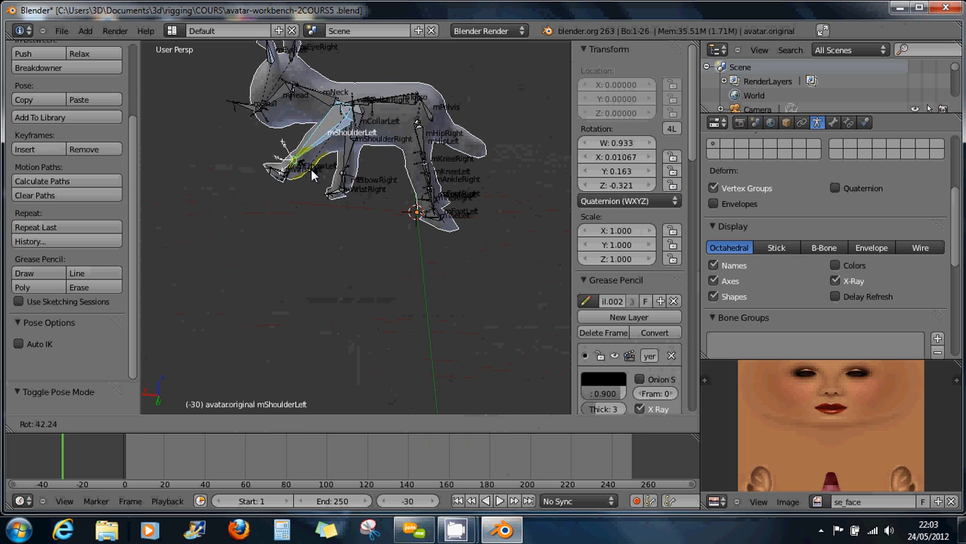
pyautogui.rightClick(314, 176)
pyautogui.moveTo(319, 181); pyautogui.dragTo(465, 162, button='middle')
pyautogui.scroll(2, 468, 163)
# Hide bone names and axes and display the bones as Stick.
pyautogui.click(730, 267)
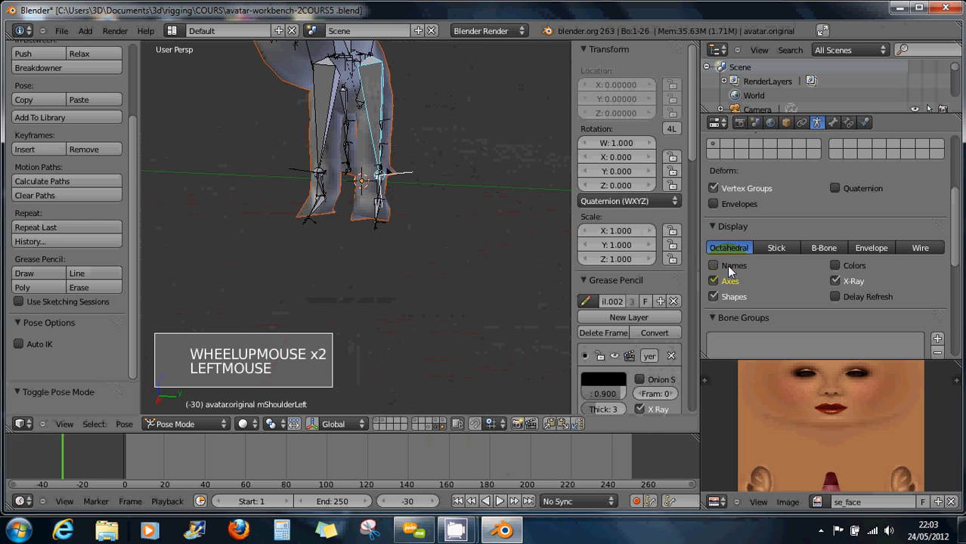
pyautogui.click(712, 282)
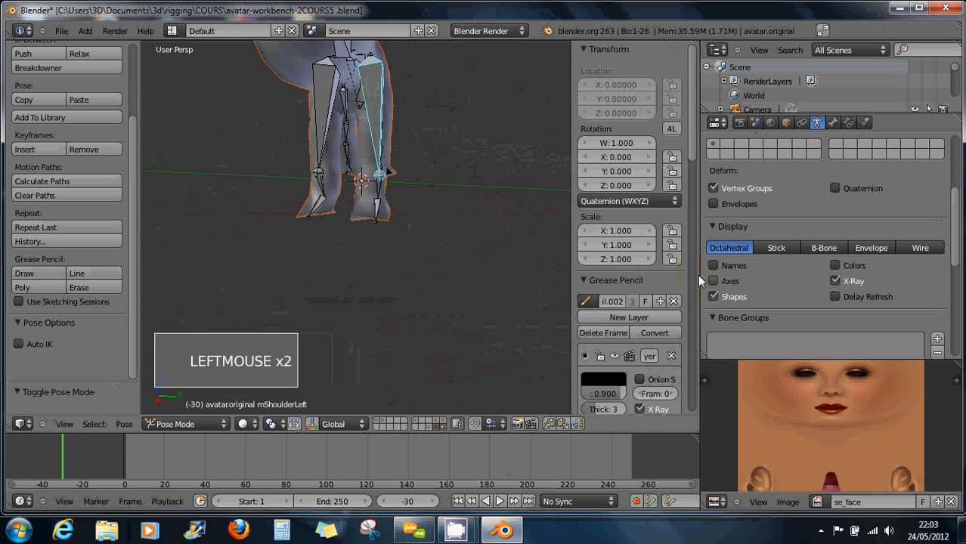
pyautogui.moveTo(422, 168)
pyautogui.mouseDown(button='middle')
pyautogui.moveTo(444, 176)
pyautogui.moveTo(431, 175)
pyautogui.mouseUp(button='middle')
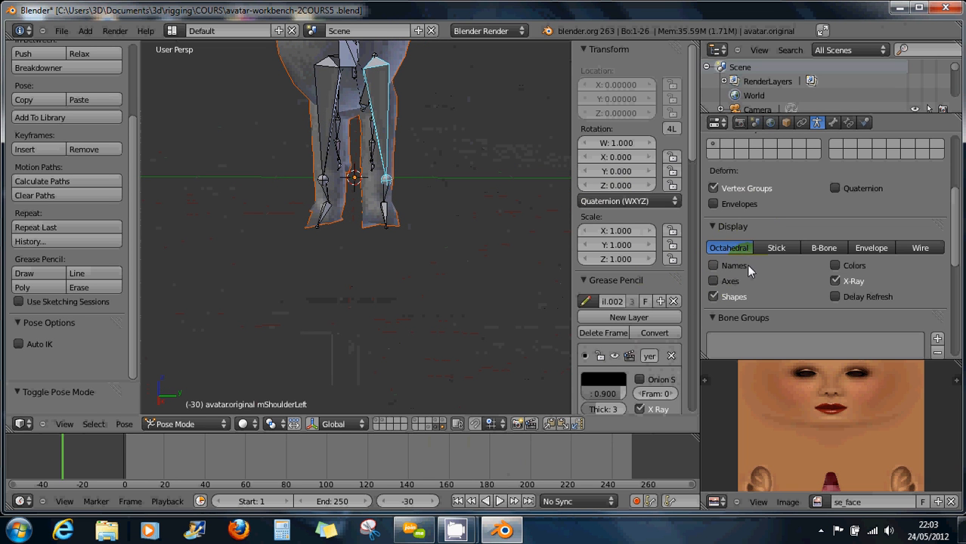
pyautogui.click(776, 250)
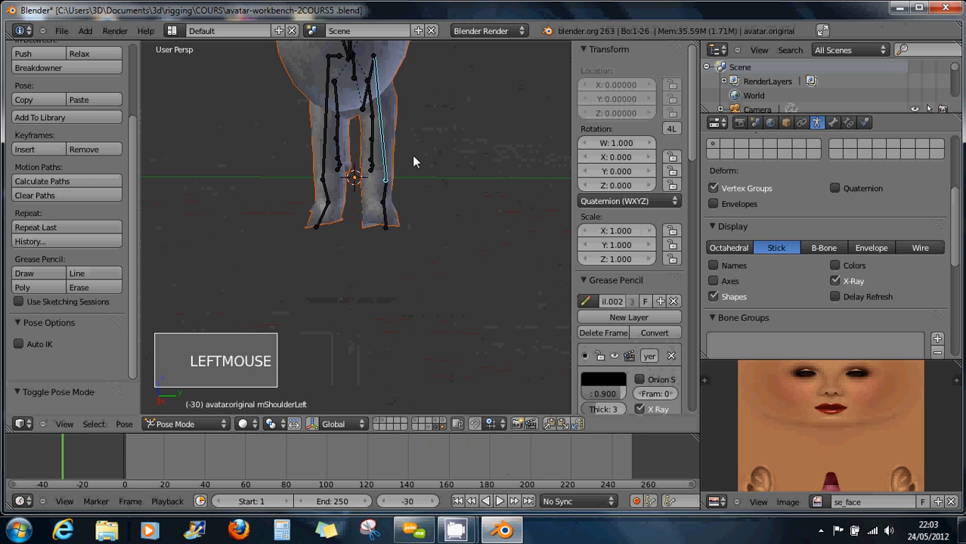
# Test-rotate the leg bone twice, cancelling each time, then select mAnkleLeft.
pyautogui.press('r')
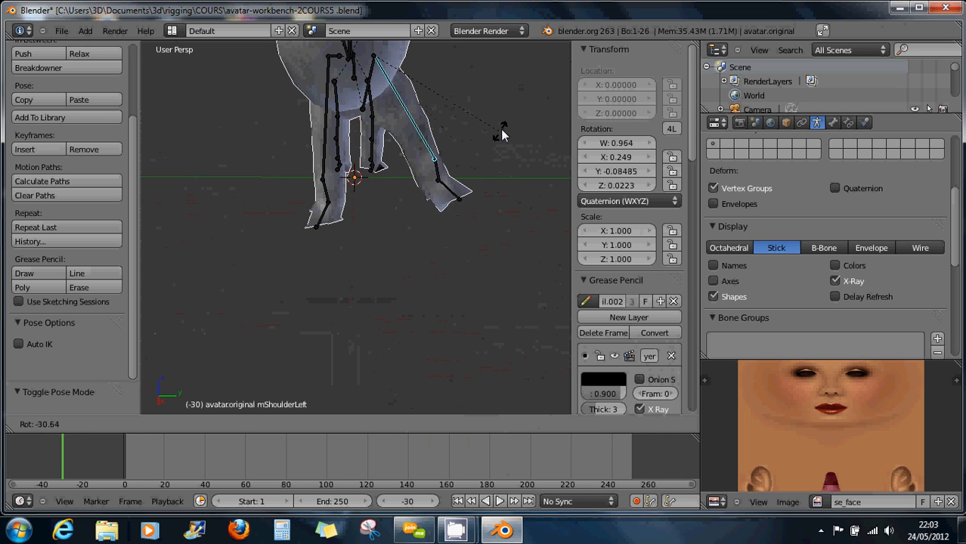
pyautogui.rightClick(479, 133)
pyautogui.moveTo(480, 133); pyautogui.dragTo(377, 147, button='middle')
pyautogui.scroll(-2, 410, 129)
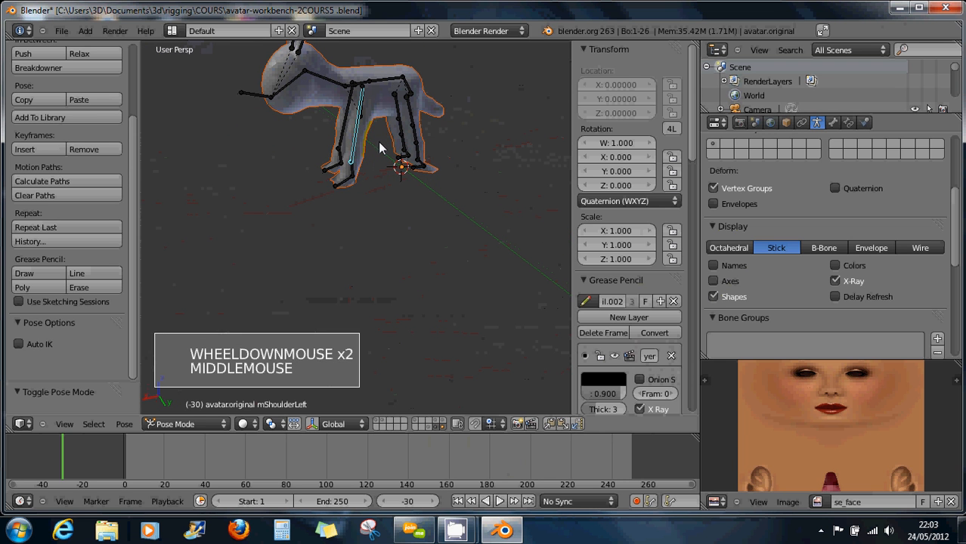
pyautogui.press('r')
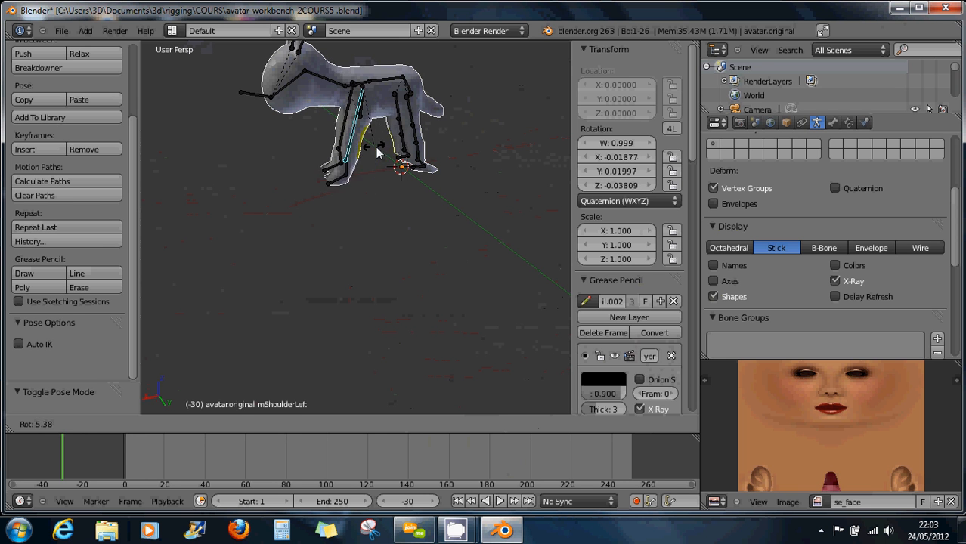
pyautogui.rightClick(434, 153)
pyautogui.moveTo(434, 153); pyautogui.dragTo(395, 140, button='middle')
pyautogui.scroll(3, 445, 144)
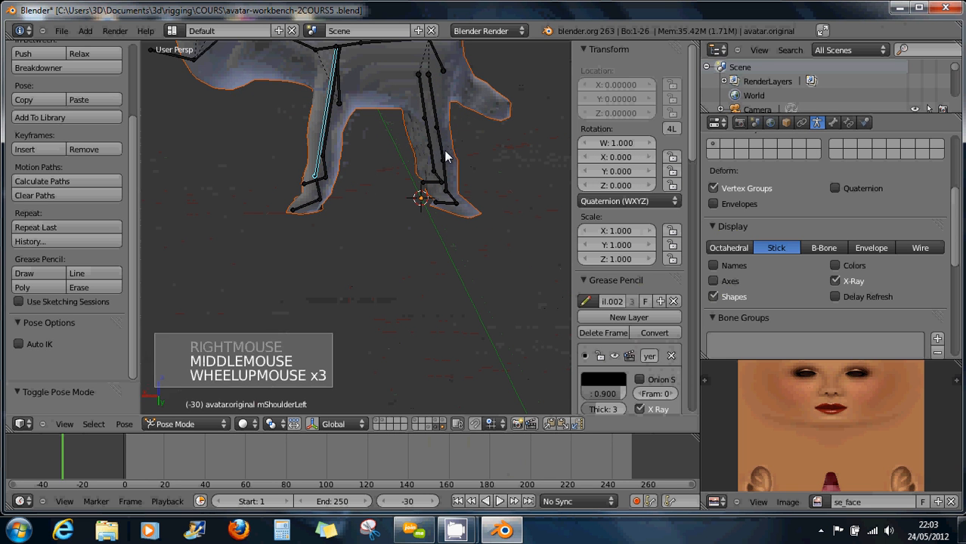
pyautogui.rightClick(449, 173)
pyautogui.moveTo(465, 181)
pyautogui.mouseDown(button='middle')
pyautogui.moveTo(455, 164)
pyautogui.moveTo(432, 163)
pyautogui.moveTo(460, 177)
pyautogui.mouseUp(button='middle')
# Trial-rotate the mAnkleLeft, mKneeLeft and mHipLeft bones, then undo the hip rotation.
pyautogui.press('r')
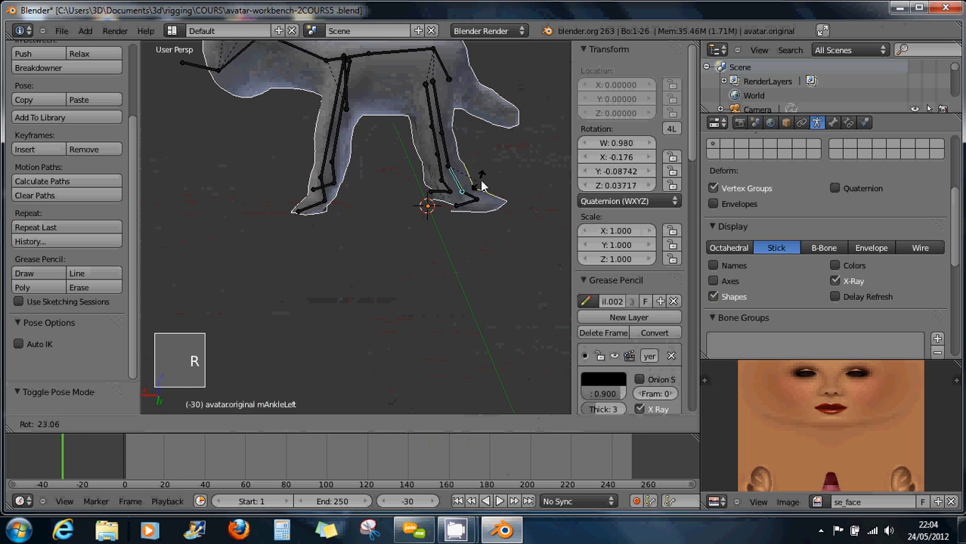
pyautogui.rightClick(480, 169)
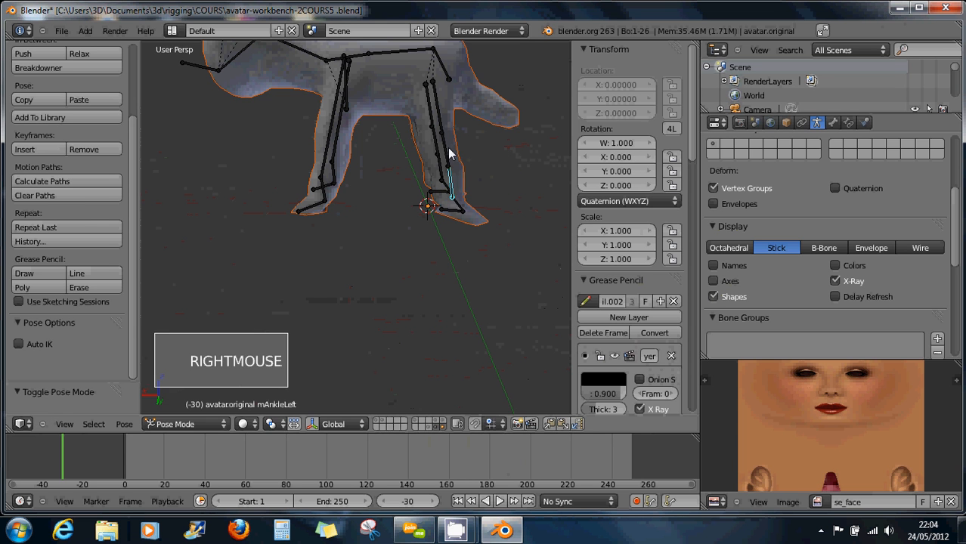
pyautogui.rightClick(448, 152)
pyautogui.press('r')
pyautogui.rightClick(492, 147)
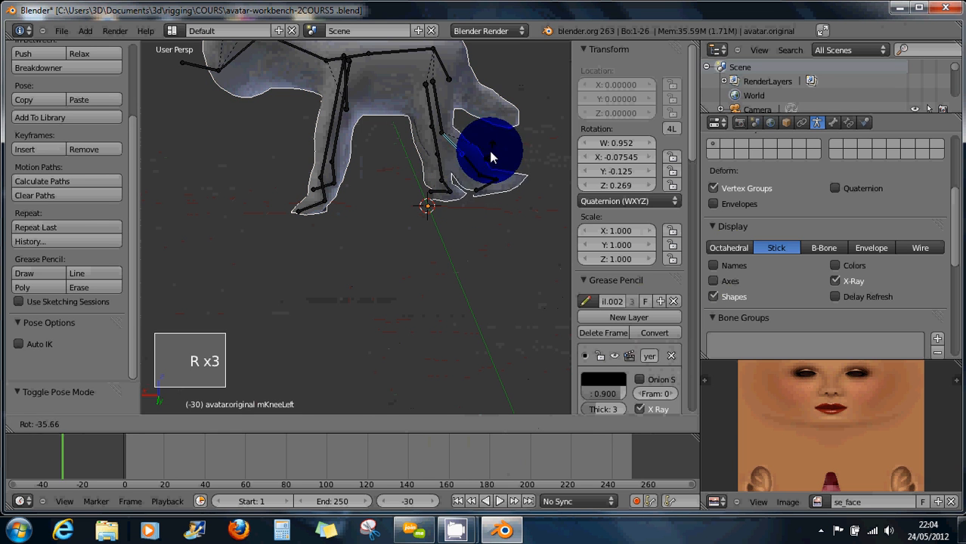
pyautogui.rightClick(451, 117)
pyautogui.press('r')
pyautogui.press('r')
pyautogui.press('r')
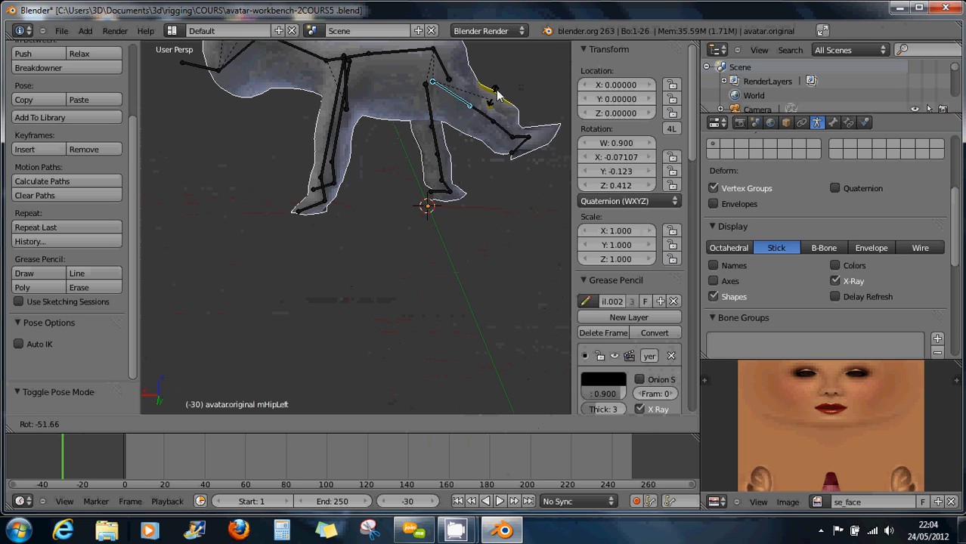
pyautogui.click(497, 100)
pyautogui.moveTo(496, 97); pyautogui.dragTo(423, 123, button='middle')
pyautogui.hotkey('ctrl', 'z')
# Test an outward lower-leg bone rotation from a front view, then undo it.
pyautogui.scroll(1, 421, 130)
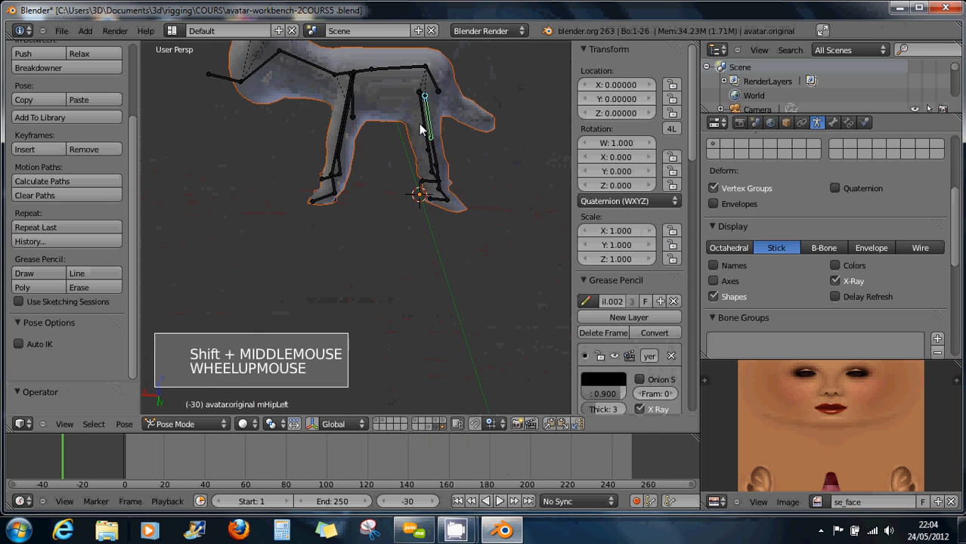
pyautogui.press('r')
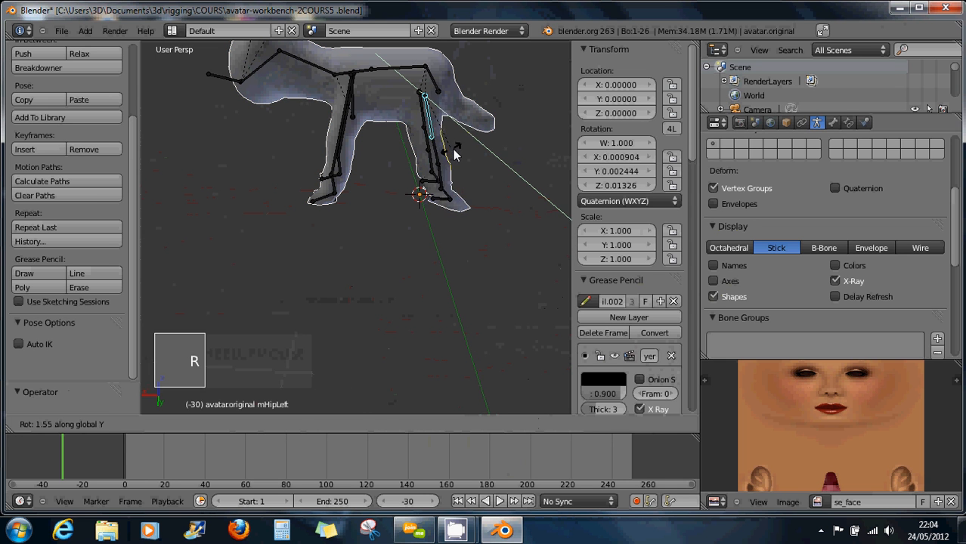
pyautogui.click(499, 131)
pyautogui.moveTo(500, 131); pyautogui.dragTo(554, 118, button='middle')
pyautogui.keyDown('shift'); pyautogui.moveTo(401, 106); pyautogui.dragTo(468, 240, button='middle'); pyautogui.keyUp('shift')
pyautogui.scroll(4, 438, 175)
pyautogui.scroll(3, 421, 172)
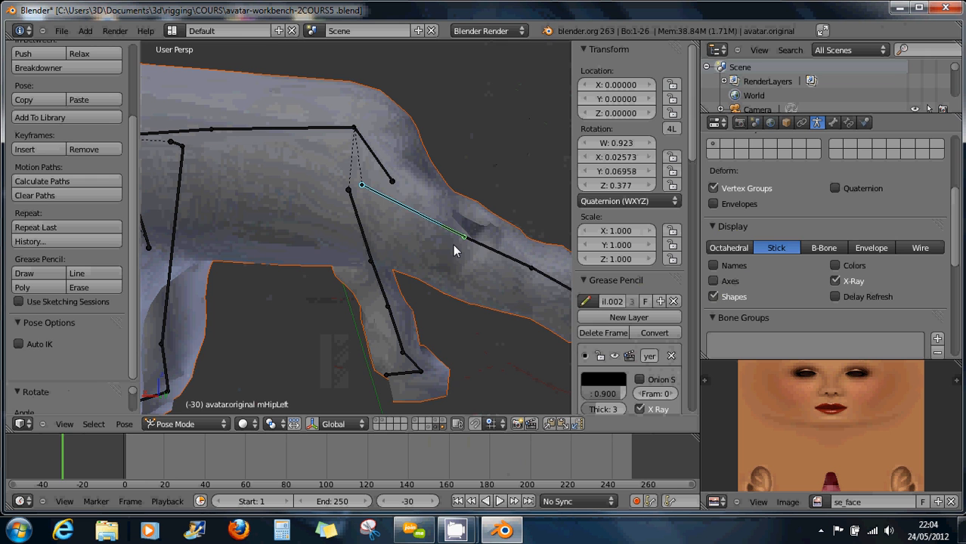
pyautogui.hotkey('ctrl', 'z')
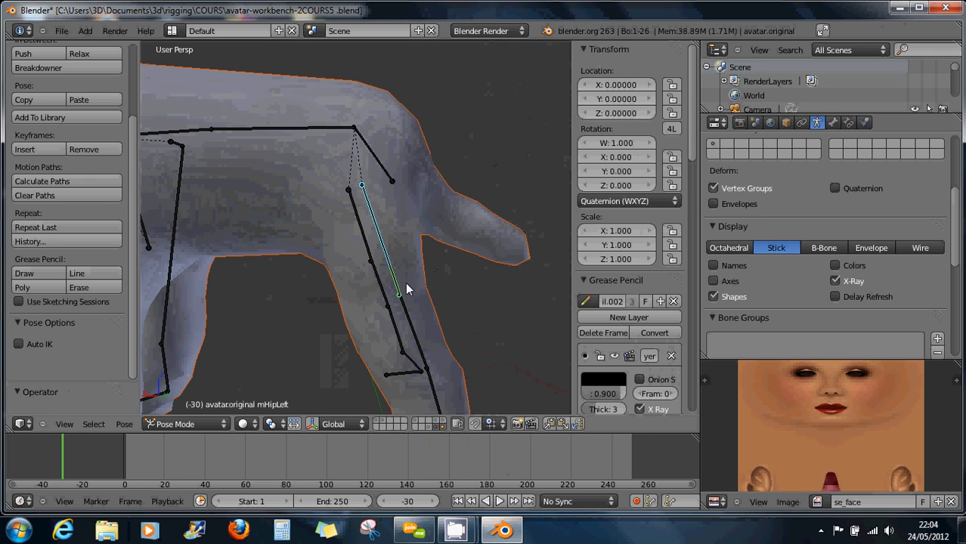
# Rotate mHipLeft roughly 45° about global Y so the left hind leg swings.
pyautogui.press('r')
pyautogui.press('y')
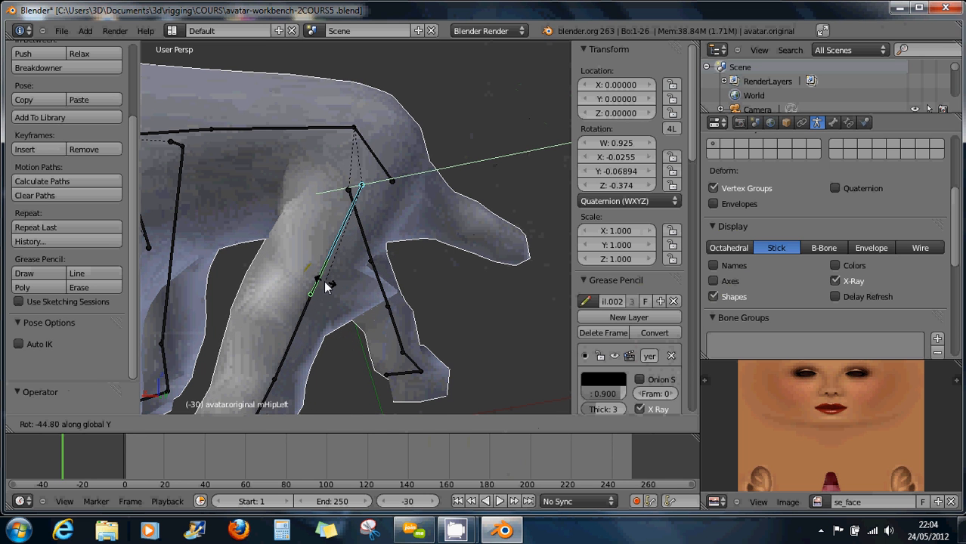
pyautogui.click(326, 284)
pyautogui.moveTo(410, 286); pyautogui.dragTo(382, 297, button='middle')
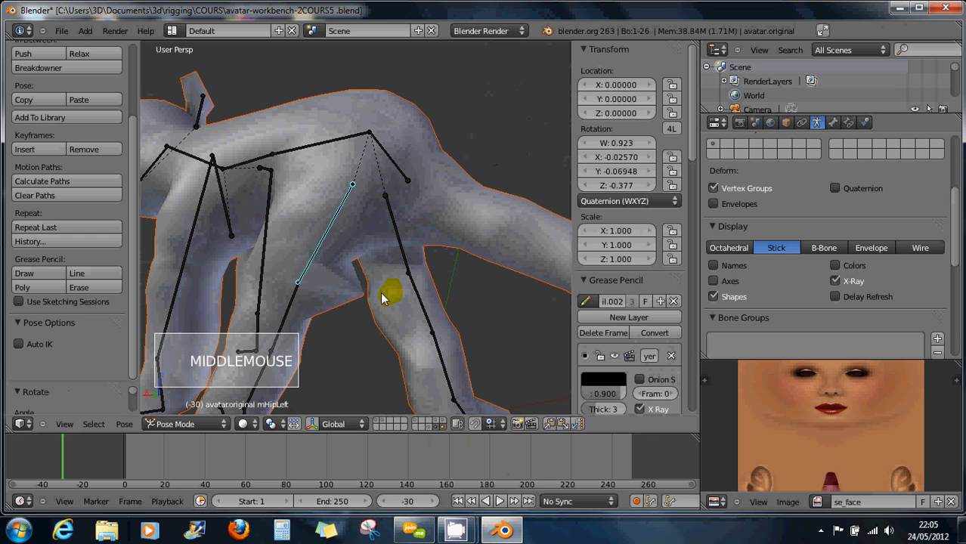
# Switch the Mball.012 mesh into Weight Paint mode.
pyautogui.rightClick(321, 302)
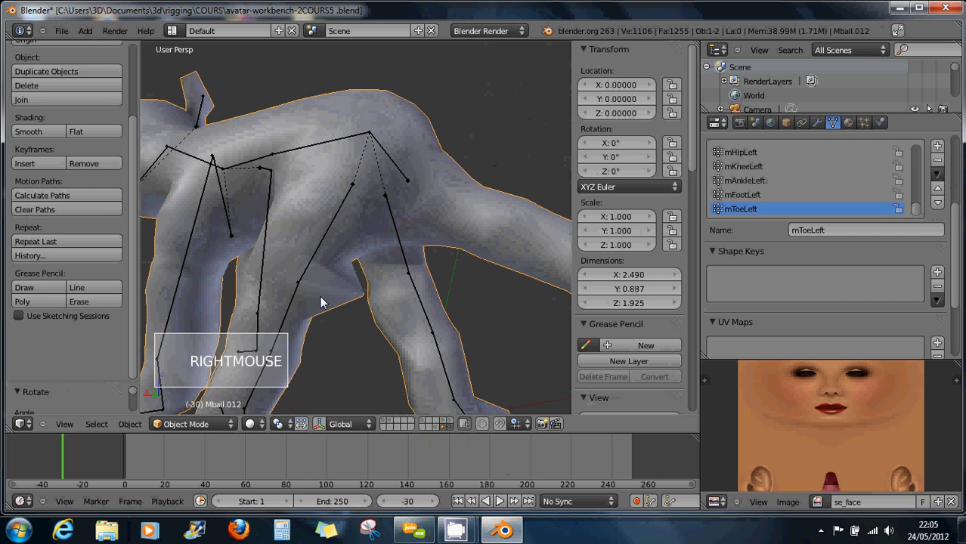
pyautogui.click(189, 425)
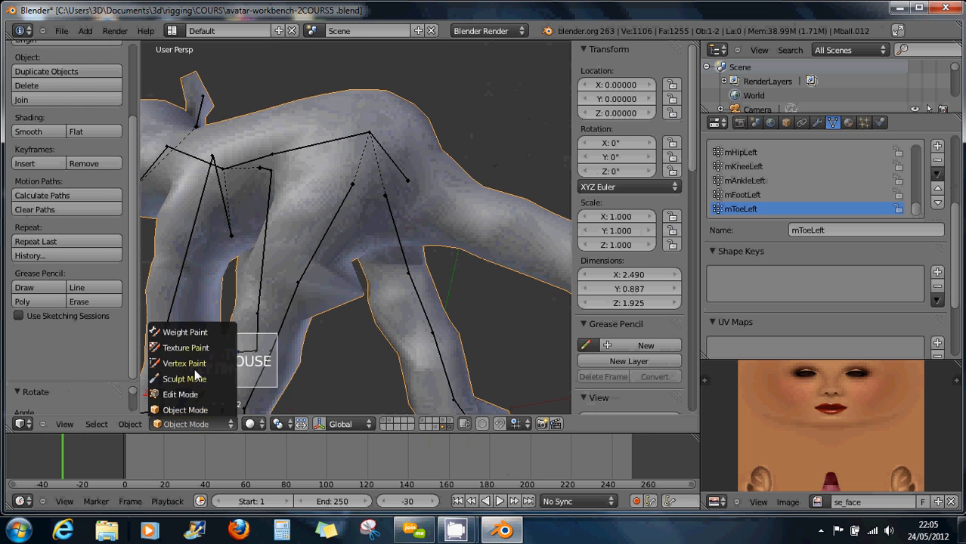
pyautogui.click(184, 333)
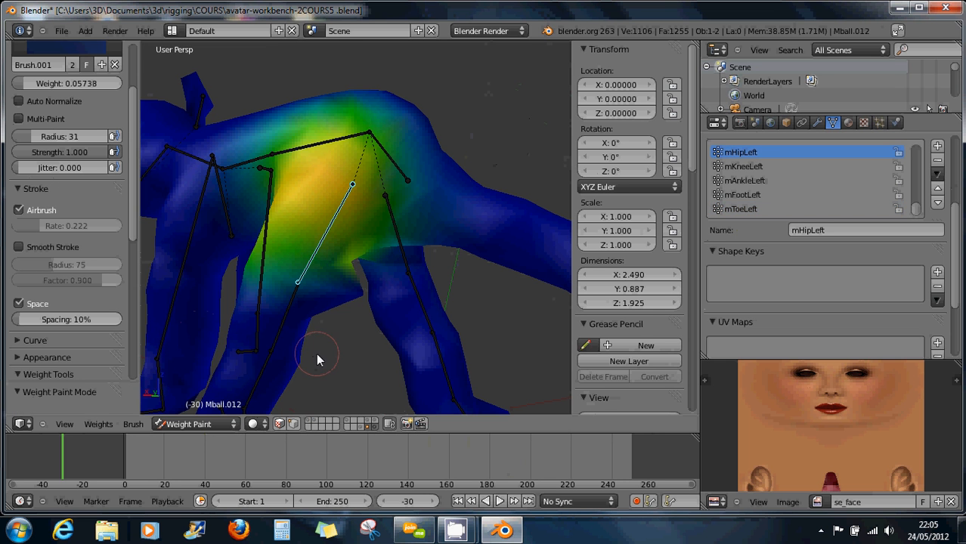
pyautogui.moveTo(339, 344); pyautogui.dragTo(321, 296, button='middle')
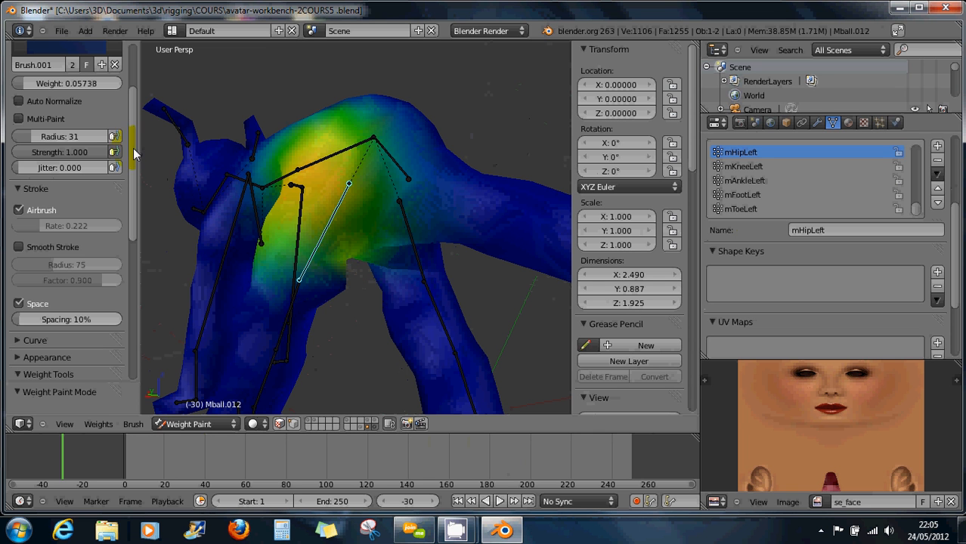
# Pick the plain Brush and set its paint weight to 0.117.
pyautogui.moveTo(133, 148); pyautogui.dragTo(130, 81)
pyautogui.click(70, 118)
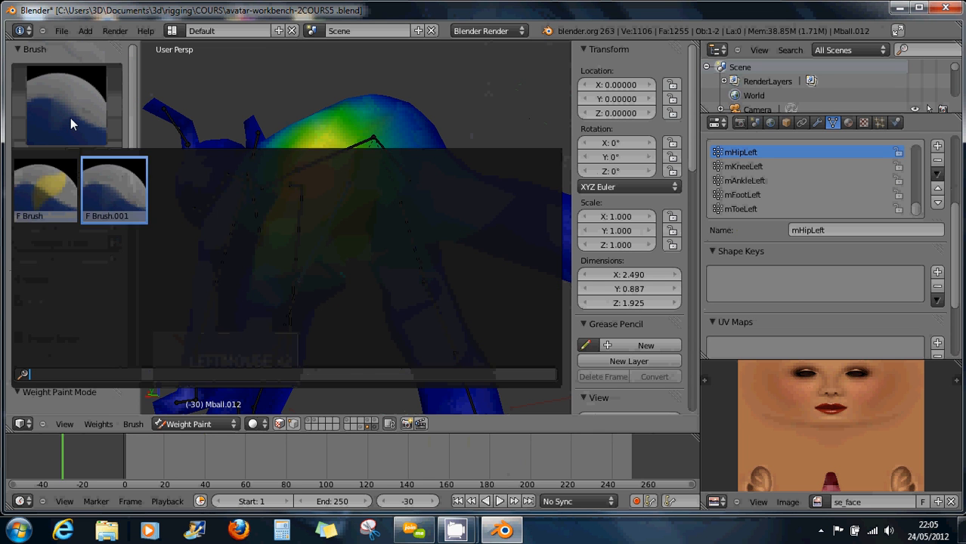
pyautogui.click(51, 166)
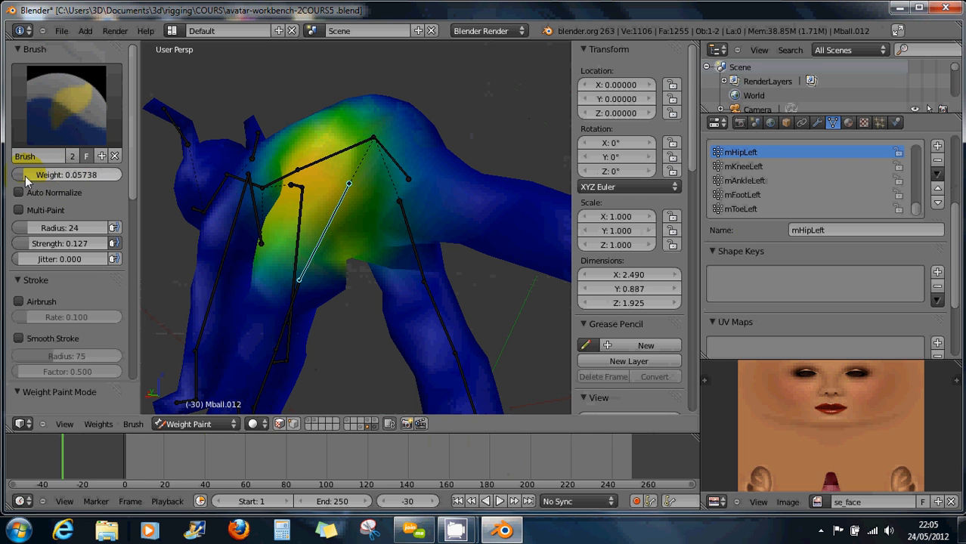
pyautogui.moveTo(25, 175); pyautogui.dragTo(30, 177)
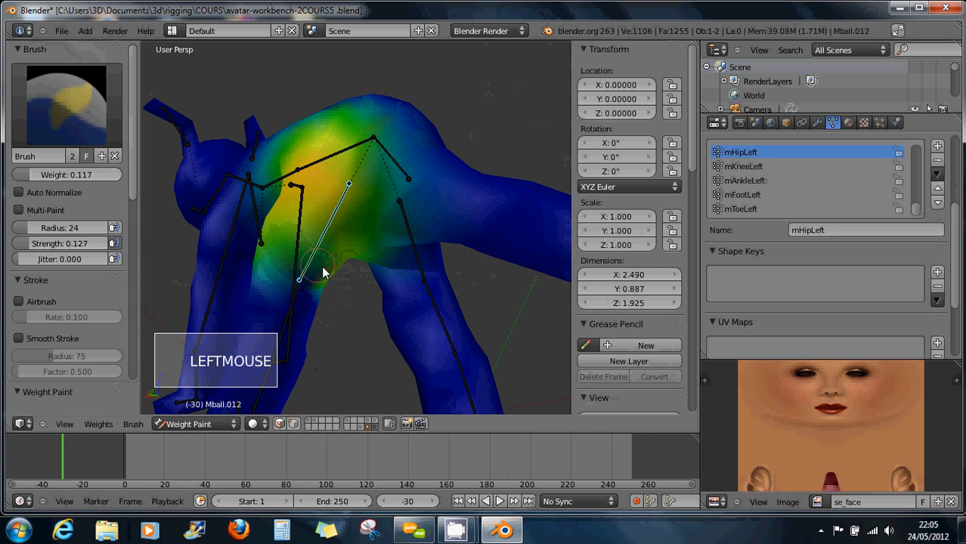
# Lower the paint weight to 0.077 and paint weight around the hip.
pyautogui.moveTo(37, 180); pyautogui.dragTo(21, 175)
pyautogui.moveTo(301, 295)
pyautogui.mouseDown(button='middle')
pyautogui.moveTo(358, 280)
pyautogui.moveTo(319, 276)
pyautogui.mouseUp(button='middle')
pyautogui.click(302, 280)
pyautogui.click(301, 281)
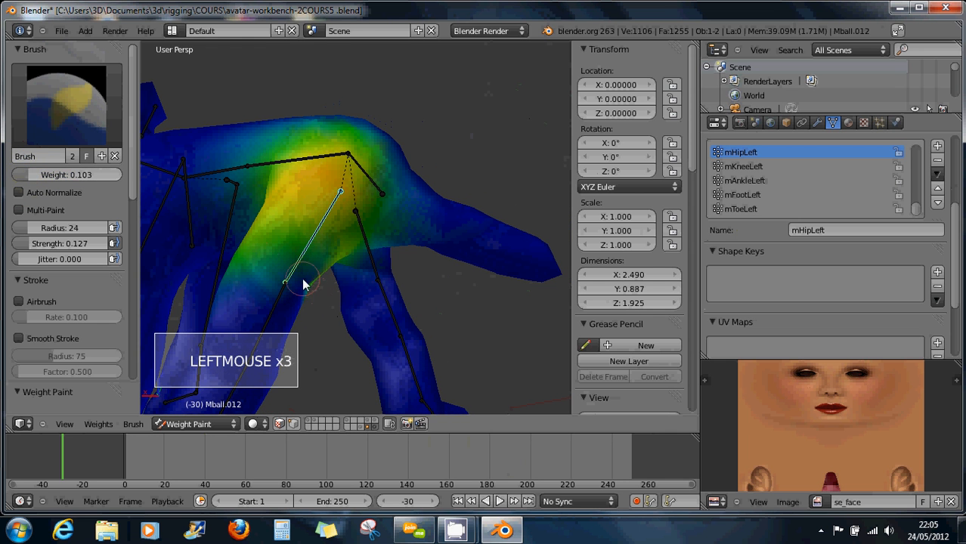
pyautogui.click(304, 285)
pyautogui.click(307, 286)
pyautogui.moveTo(304, 289)
pyautogui.mouseDown(button='middle')
pyautogui.moveTo(313, 280)
pyautogui.moveTo(232, 274)
pyautogui.moveTo(359, 296)
pyautogui.moveTo(289, 282)
pyautogui.mouseUp(button='middle')
pyautogui.scroll(-2, 338, 300)
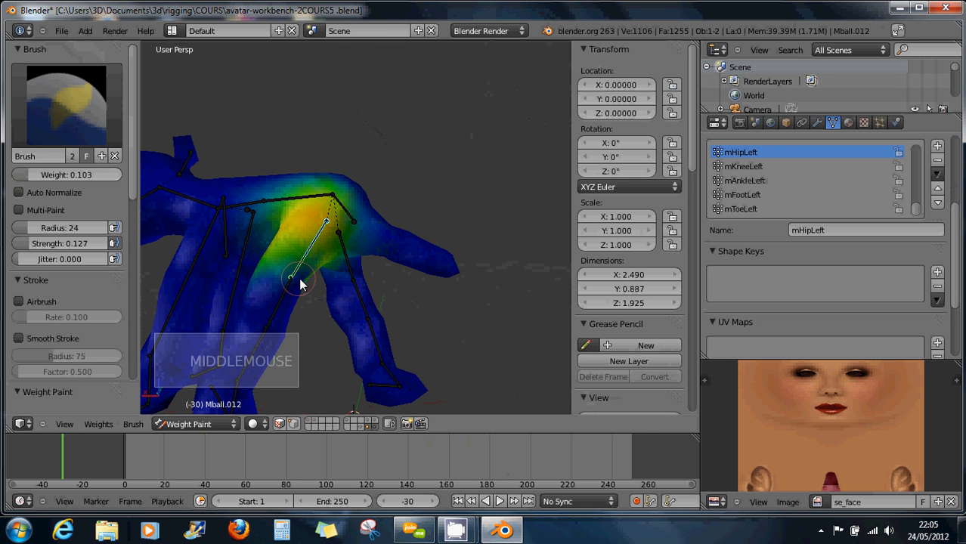
# Test-bend the left knee and right lower leg bones to check the leg deformation.
pyautogui.rightClick(304, 280)
pyautogui.press('r')
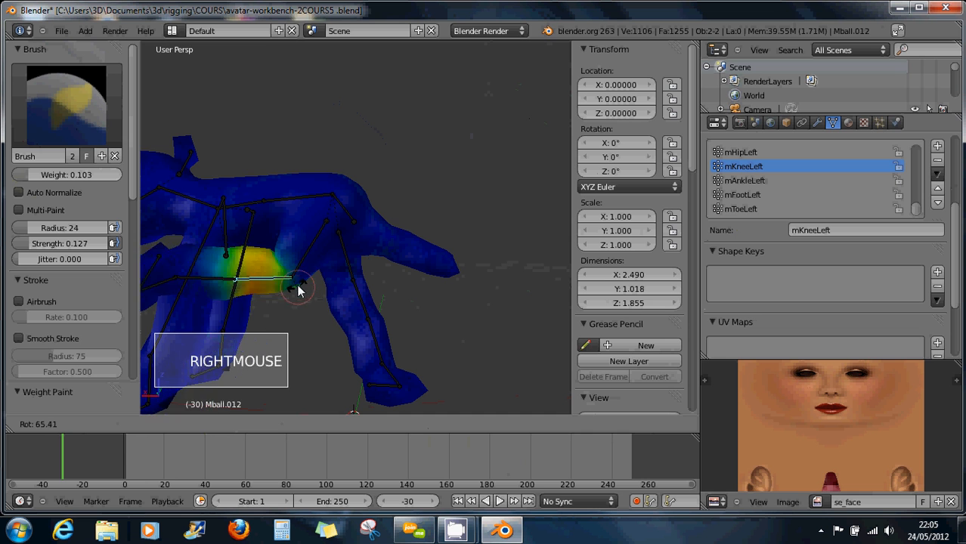
pyautogui.click(310, 312)
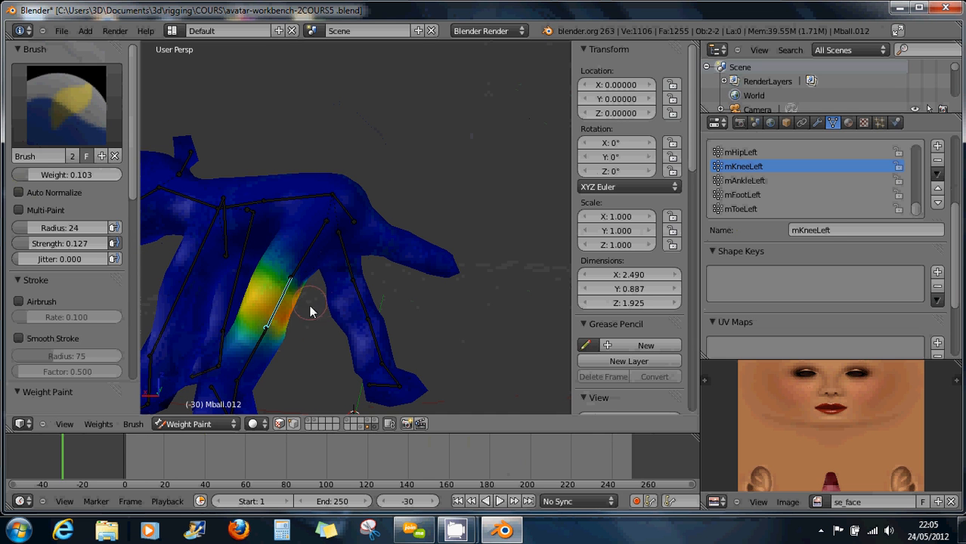
pyautogui.rightClick(378, 306)
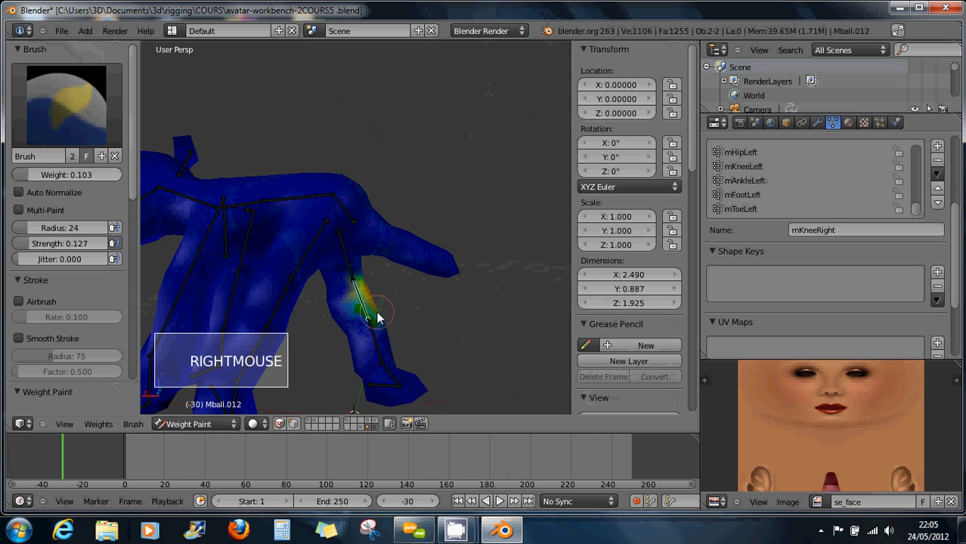
pyautogui.press('r')
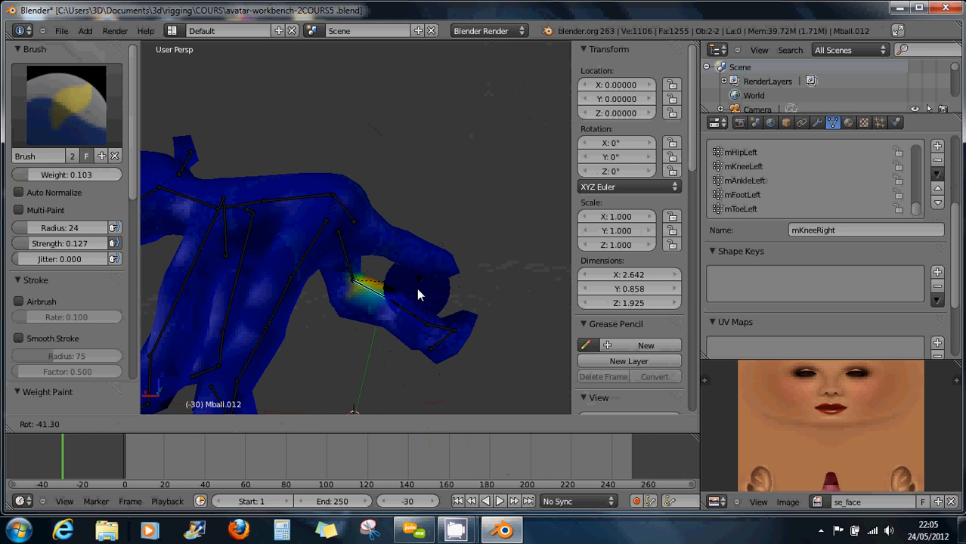
pyautogui.click(421, 291)
pyautogui.moveTo(410, 301); pyautogui.dragTo(356, 321, button='middle')
# Paint weight on the right knee, retest the bend, undo the strokes and test the right ankle.
pyautogui.click(332, 319)
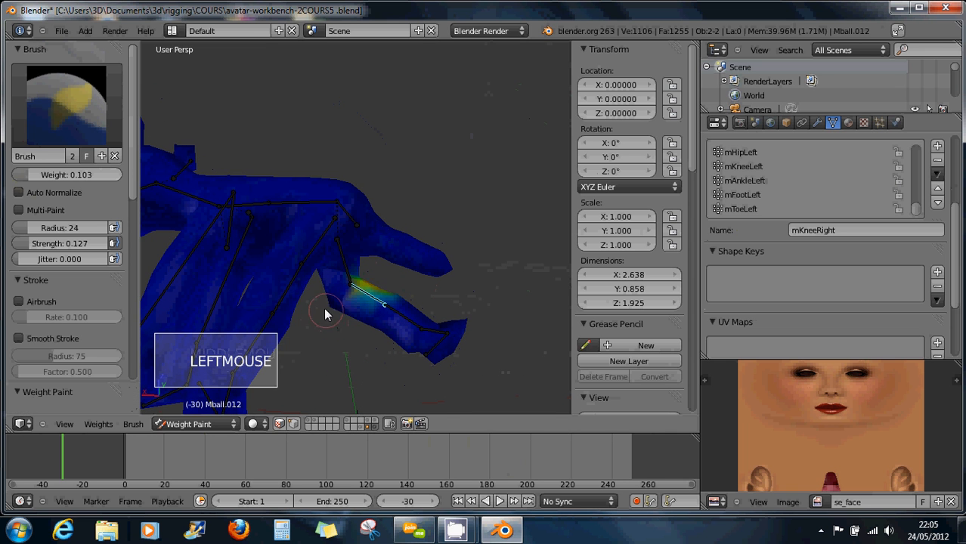
pyautogui.click(330, 312)
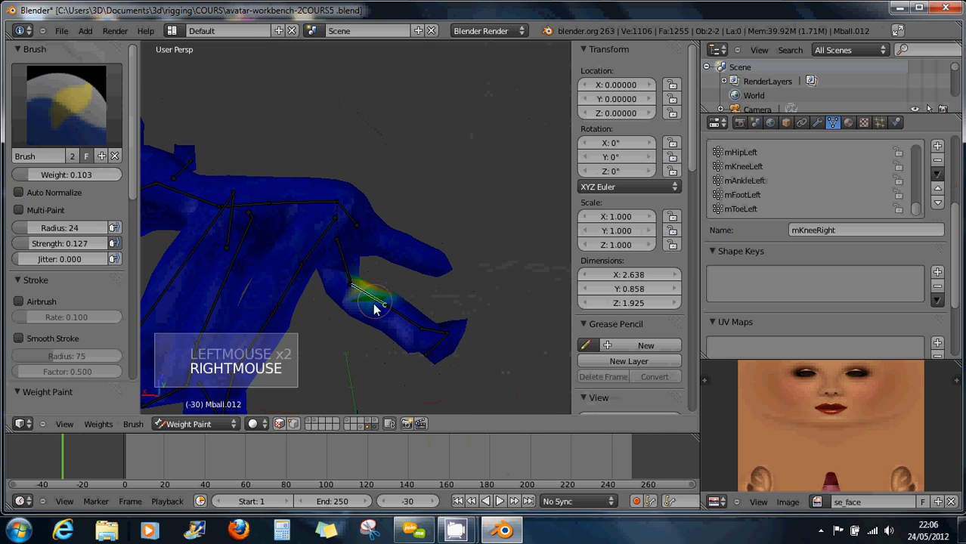
pyautogui.press('r')
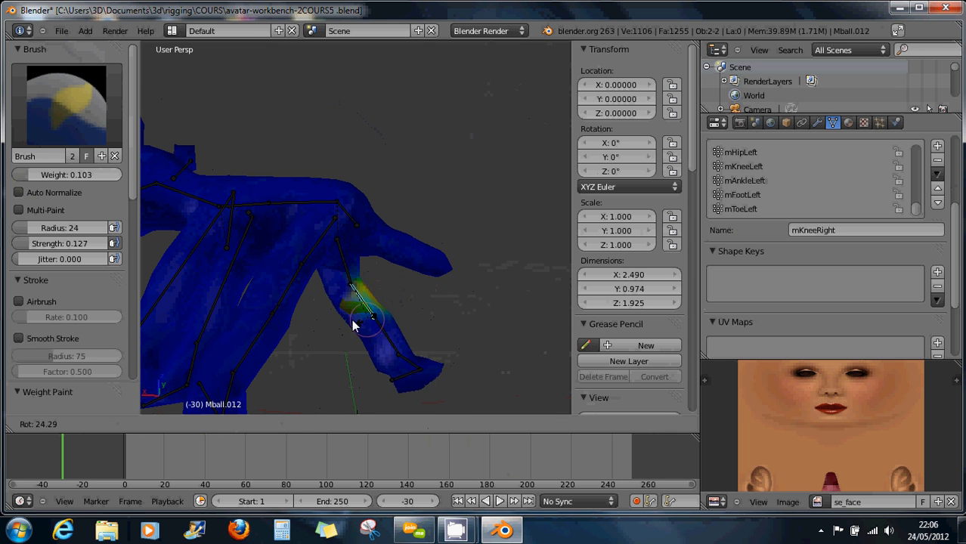
pyautogui.rightClick(399, 328)
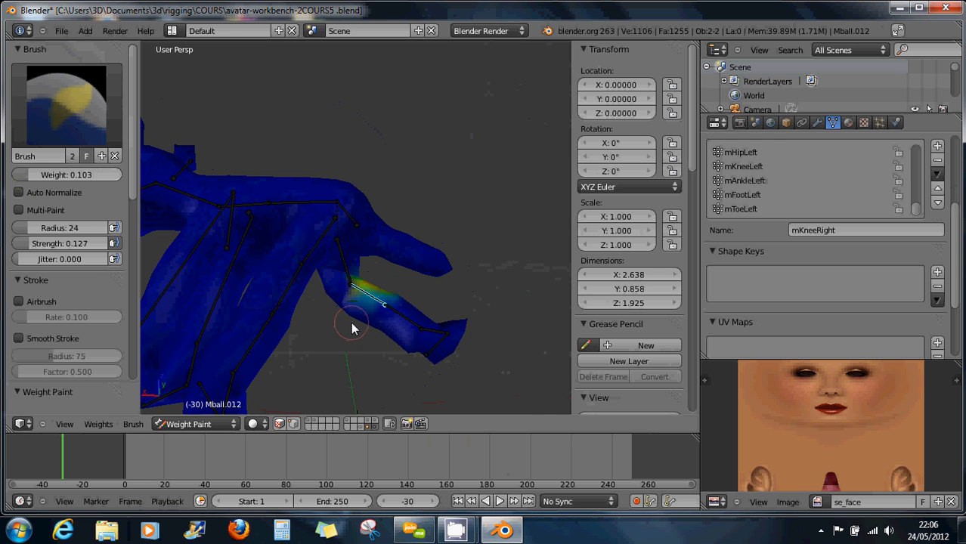
pyautogui.hotkey('ctrl', 'z')
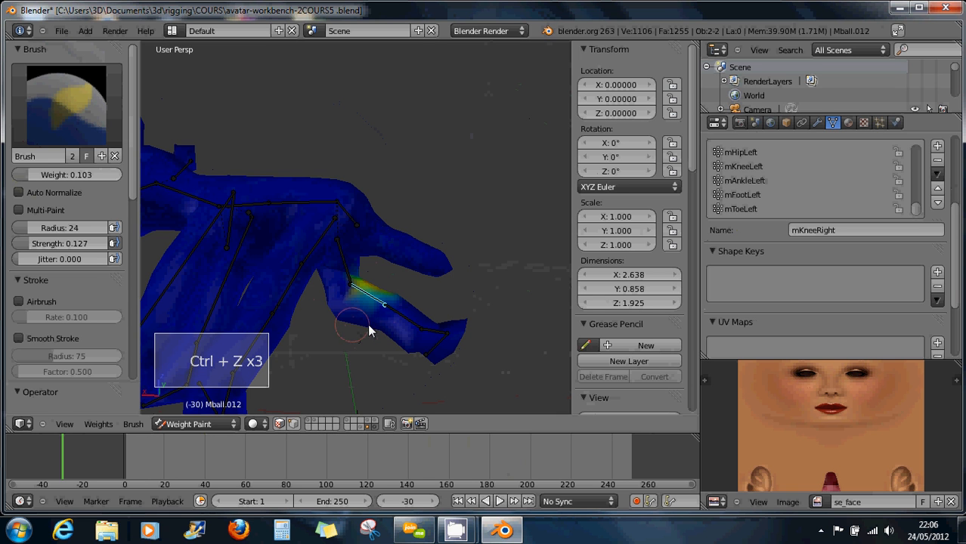
pyautogui.moveTo(382, 322)
pyautogui.mouseDown(button='right')
pyautogui.moveTo(356, 339)
pyautogui.moveTo(296, 342)
pyautogui.moveTo(428, 323)
pyautogui.moveTo(359, 360)
pyautogui.mouseUp(button='right')
pyautogui.moveTo(358, 360); pyautogui.dragTo(331, 263, button='middle')
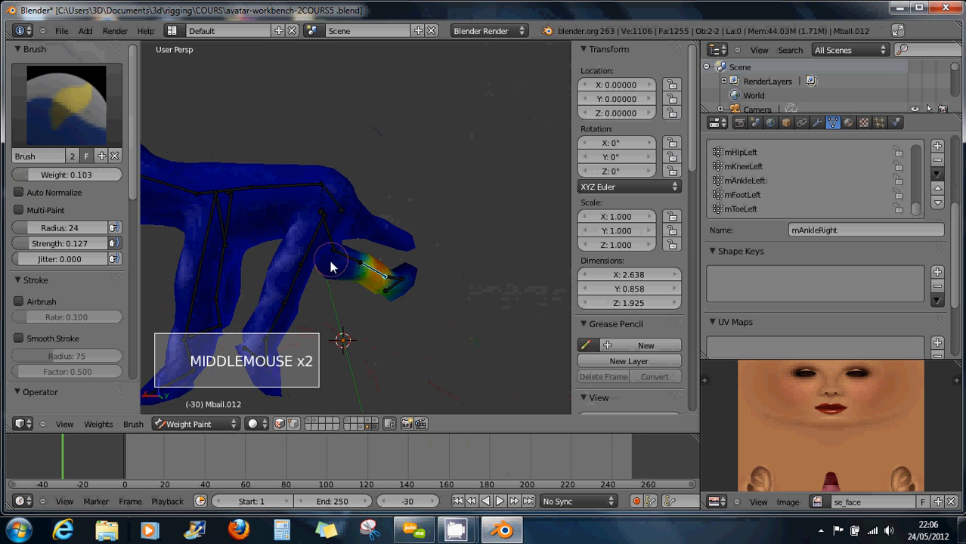
# Select the chest bone and test-rotate the neck to see how the head bends.
pyautogui.scroll(-1, 367, 283)
pyautogui.rightClick(257, 211)
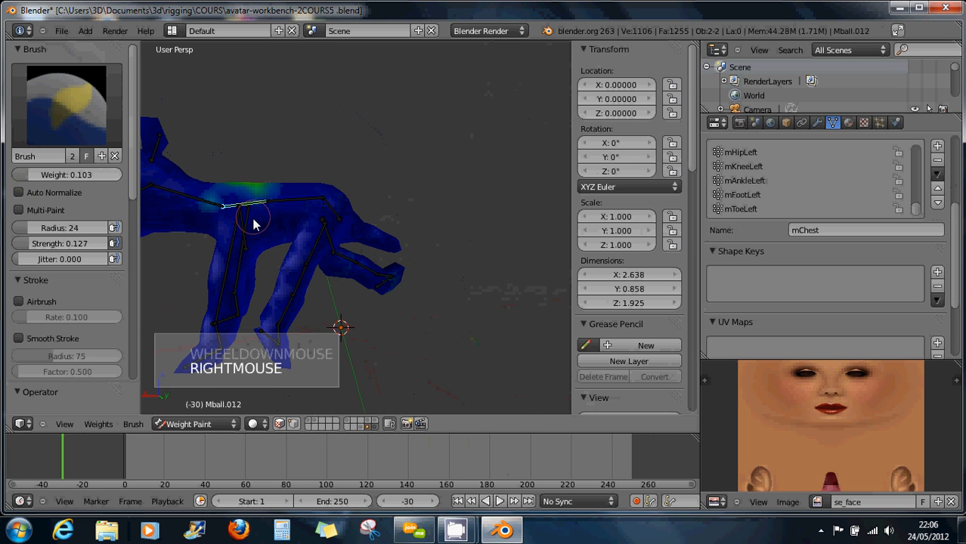
pyautogui.moveTo(216, 205); pyautogui.dragTo(215, 192, button='right')
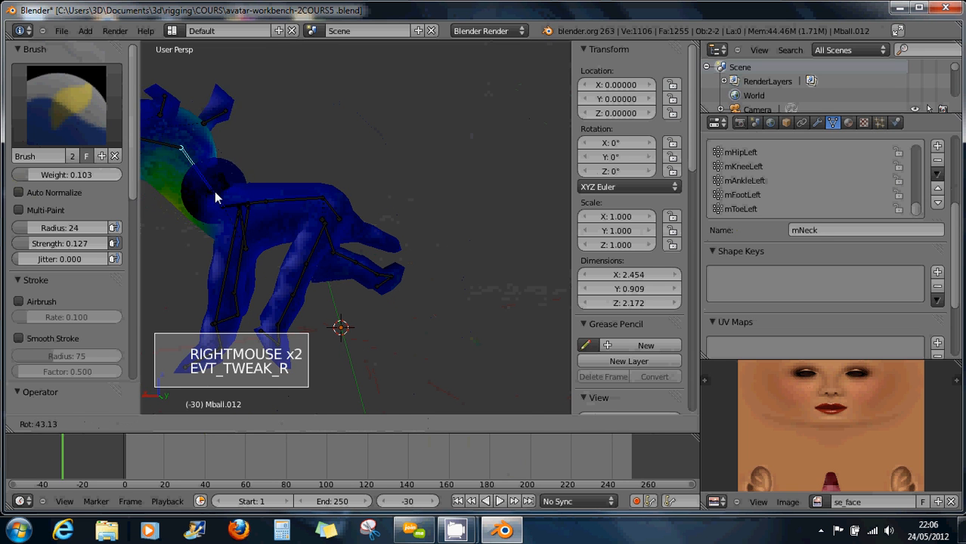
pyautogui.rightClick(211, 200)
pyautogui.moveTo(316, 244)
pyautogui.mouseDown(button='middle')
pyautogui.moveTo(239, 243)
pyautogui.moveTo(339, 190)
pyautogui.moveTo(316, 239)
pyautogui.mouseUp(button='middle')
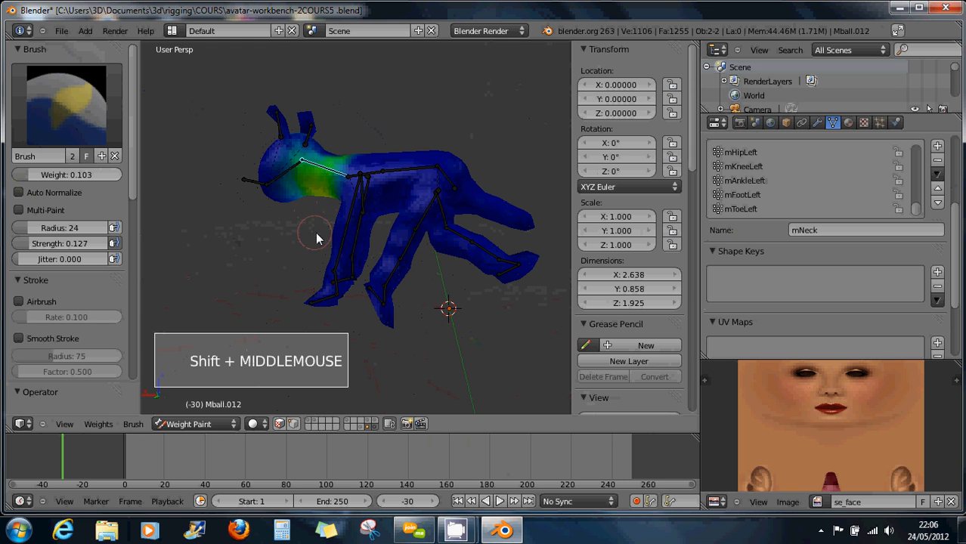
pyautogui.moveTo(318, 165); pyautogui.dragTo(349, 139, button='right')
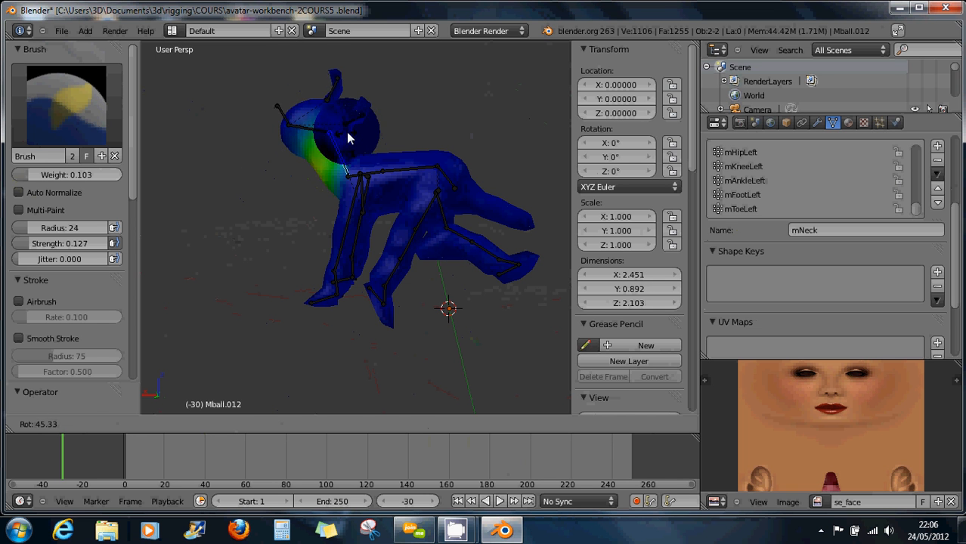
pyautogui.click(348, 136)
# Set the paint weight to 0.000 and test bending the neck downward, restoring the upright pose.
pyautogui.moveTo(439, 274); pyautogui.dragTo(543, 260, button='middle')
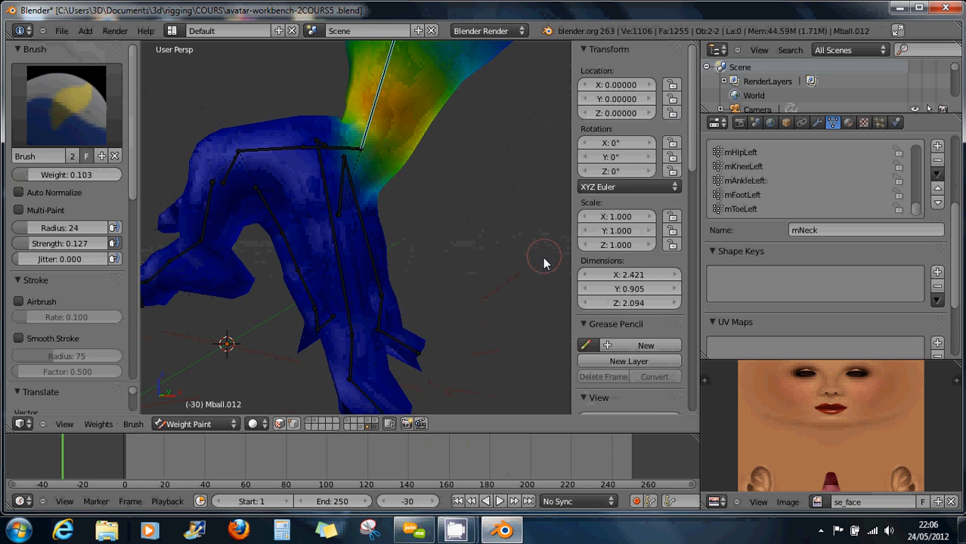
pyautogui.scroll(-2, 546, 263)
pyautogui.moveTo(622, 280); pyautogui.dragTo(598, 278, button='middle')
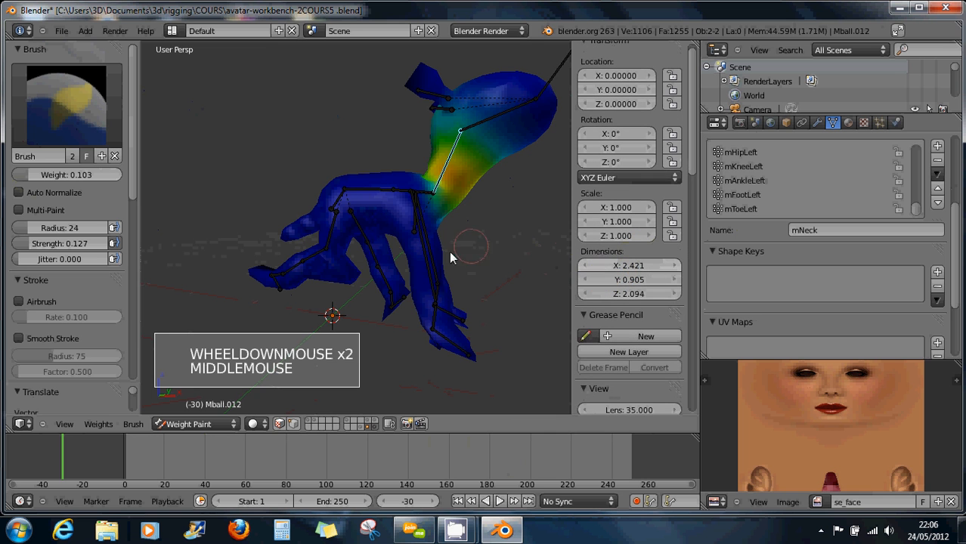
pyautogui.moveTo(453, 255); pyautogui.dragTo(416, 259, button='middle')
pyautogui.moveTo(45, 172); pyautogui.dragTo(3, 179)
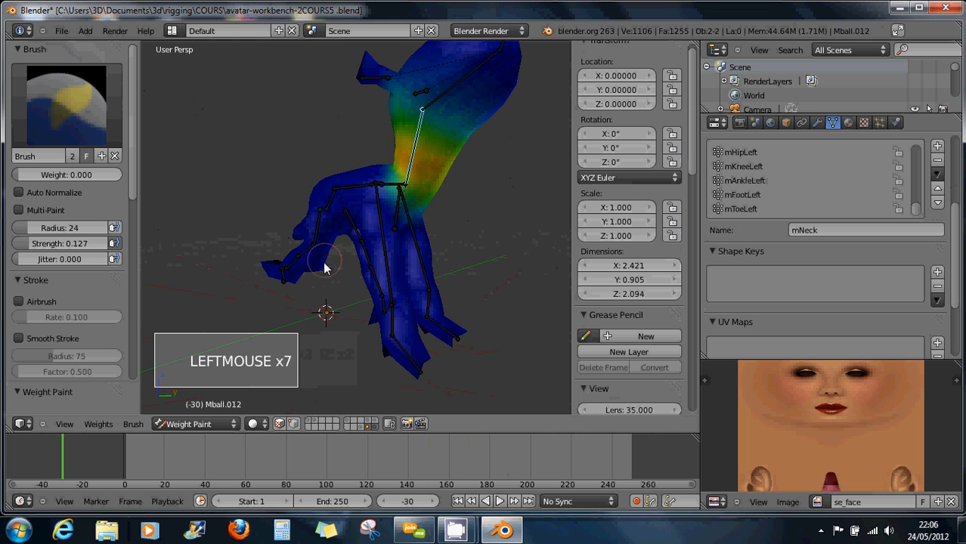
pyautogui.moveTo(325, 268)
pyautogui.mouseDown(button='middle')
pyautogui.moveTo(324, 276)
pyautogui.moveTo(382, 286)
pyautogui.moveTo(377, 302)
pyautogui.moveTo(252, 273)
pyautogui.moveTo(182, 287)
pyautogui.moveTo(193, 289)
pyautogui.mouseUp(button='middle')
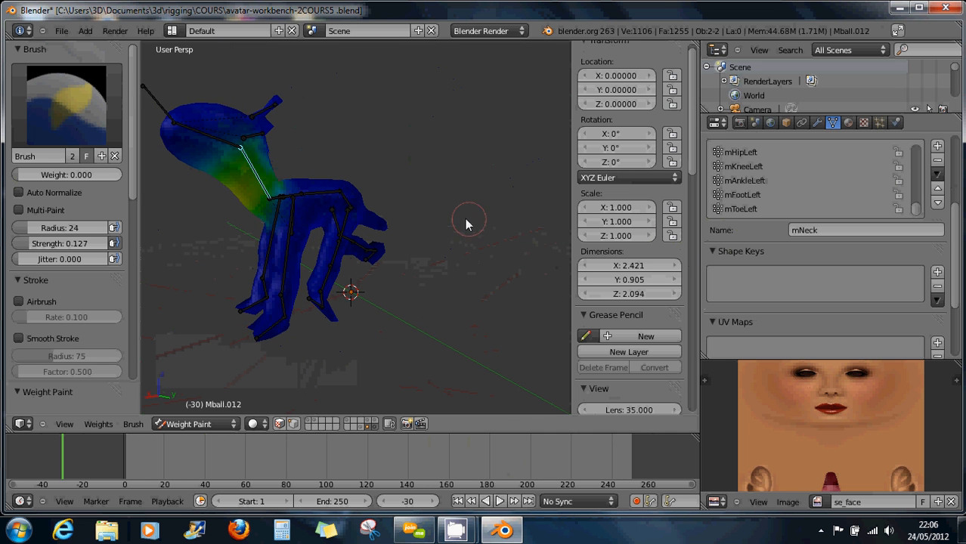
pyautogui.moveTo(466, 224); pyautogui.dragTo(431, 238, button='middle')
pyautogui.moveTo(260, 174)
pyautogui.mouseDown(button='right')
pyautogui.moveTo(246, 191)
pyautogui.moveTo(244, 182)
pyautogui.moveTo(242, 214)
pyautogui.moveTo(208, 226)
pyautogui.moveTo(184, 187)
pyautogui.moveTo(210, 226)
pyautogui.moveTo(185, 202)
pyautogui.moveTo(187, 213)
pyautogui.mouseUp(button='right')
pyautogui.rightClick(240, 199)
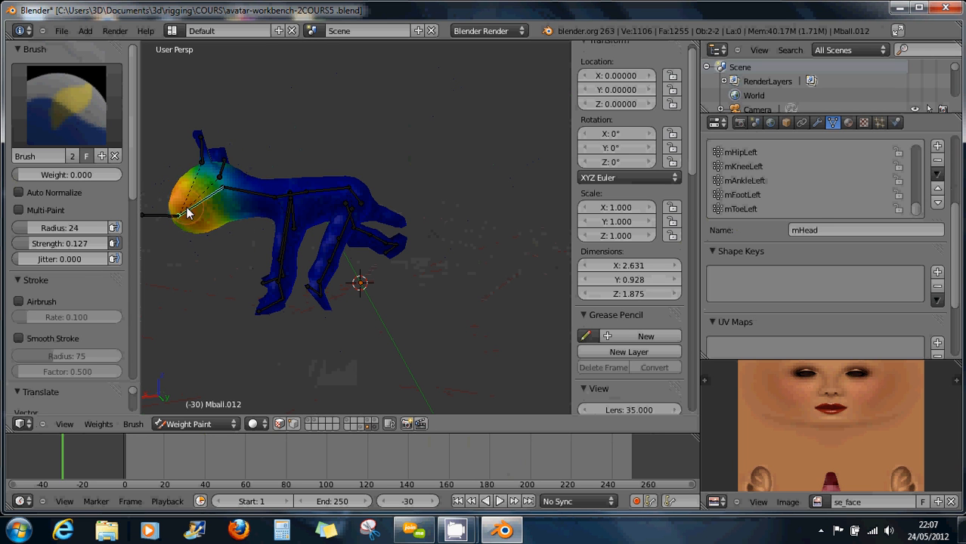
# Test-rotate the left shoulder, right elbow, right wrist and right shoulder bones, cancelling each.
pyautogui.rightClick(284, 267)
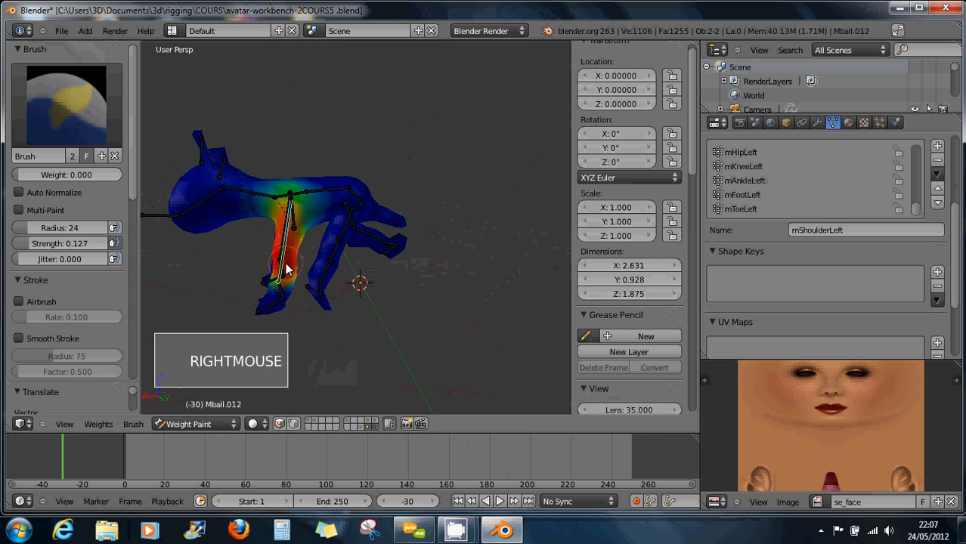
pyautogui.moveTo(283, 268); pyautogui.dragTo(269, 268, button='right')
pyautogui.moveTo(269, 267)
pyautogui.mouseDown(button='middle')
pyautogui.moveTo(334, 253)
pyautogui.moveTo(300, 277)
pyautogui.moveTo(395, 233)
pyautogui.moveTo(391, 251)
pyautogui.moveTo(514, 273)
pyautogui.moveTo(412, 221)
pyautogui.moveTo(427, 218)
pyautogui.moveTo(407, 235)
pyautogui.mouseUp(button='middle')
pyautogui.rightClick(365, 249)
pyautogui.press('r')
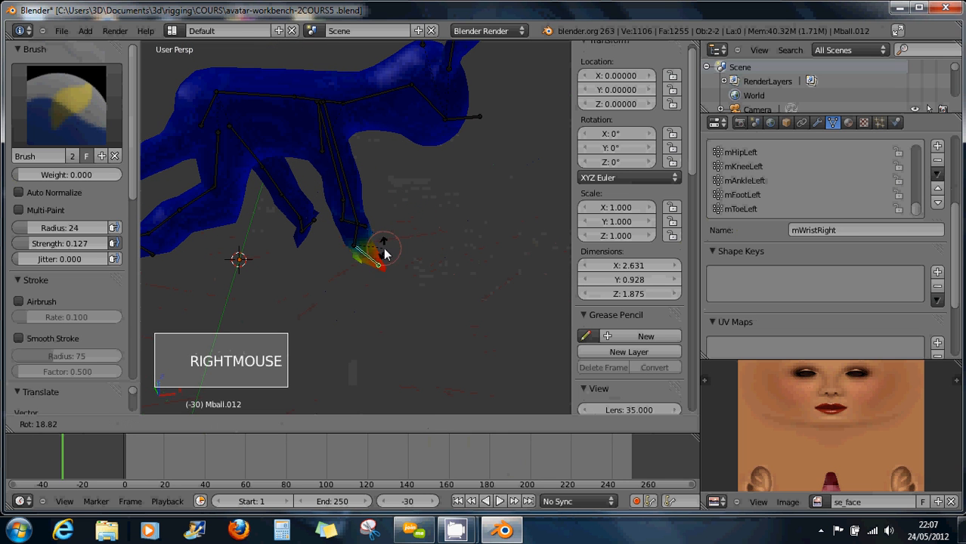
pyautogui.rightClick(400, 232)
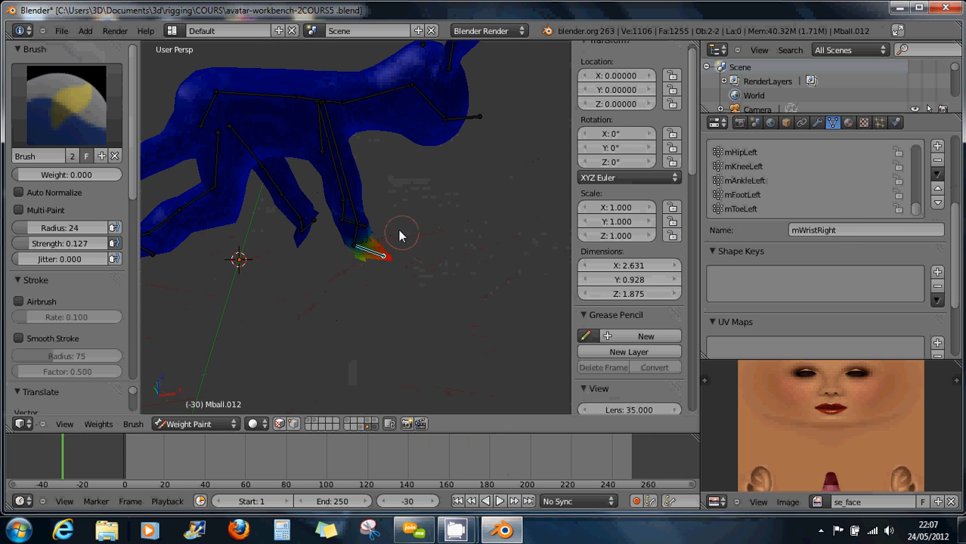
pyautogui.rightClick(350, 204)
pyautogui.rightClick(378, 208)
pyautogui.press('r')
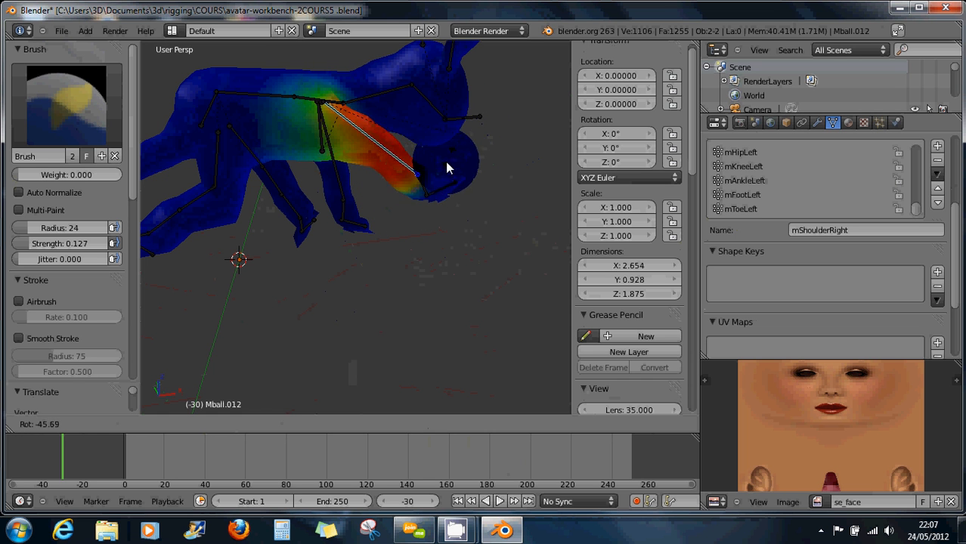
pyautogui.rightClick(446, 171)
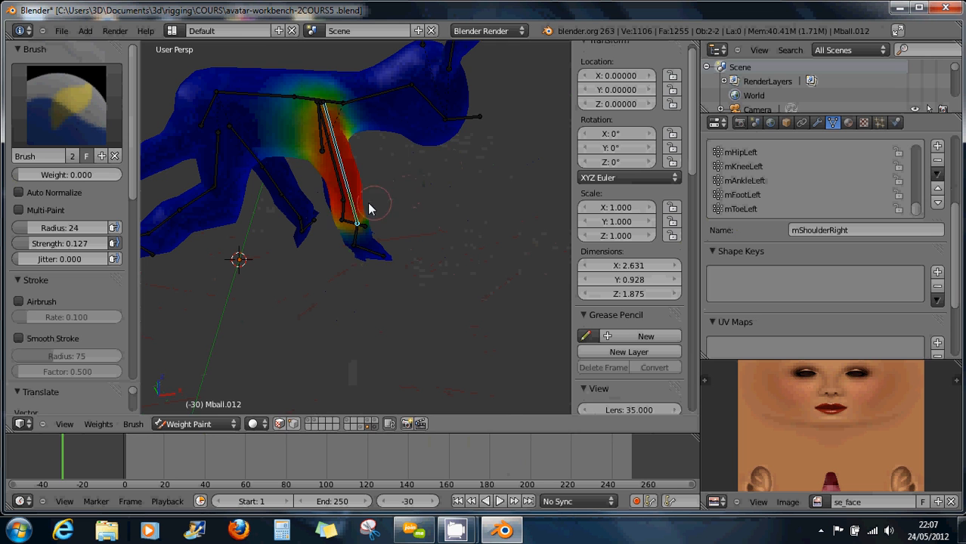
# Swing the right shoulder out and erase its influence from the back.
pyautogui.moveTo(370, 209); pyautogui.dragTo(449, 146, button='right')
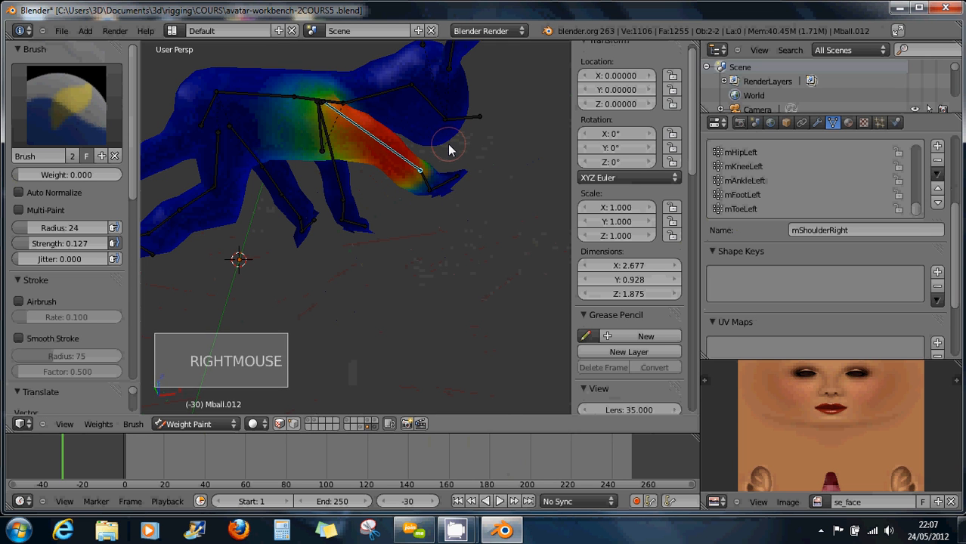
pyautogui.click(376, 68)
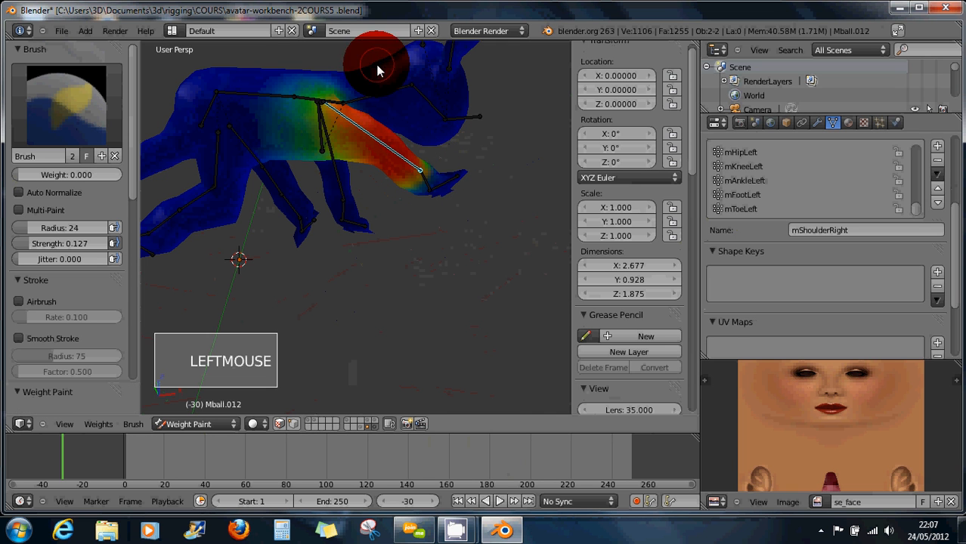
pyautogui.doubleClick(380, 69)
pyautogui.moveTo(401, 176)
pyautogui.mouseDown(button='right')
pyautogui.moveTo(341, 211)
pyautogui.moveTo(298, 220)
pyautogui.moveTo(321, 223)
pyautogui.moveTo(273, 215)
pyautogui.moveTo(324, 222)
pyautogui.moveTo(307, 226)
pyautogui.mouseUp(button='right')
pyautogui.click(363, 79)
pyautogui.doubleClick(360, 84)
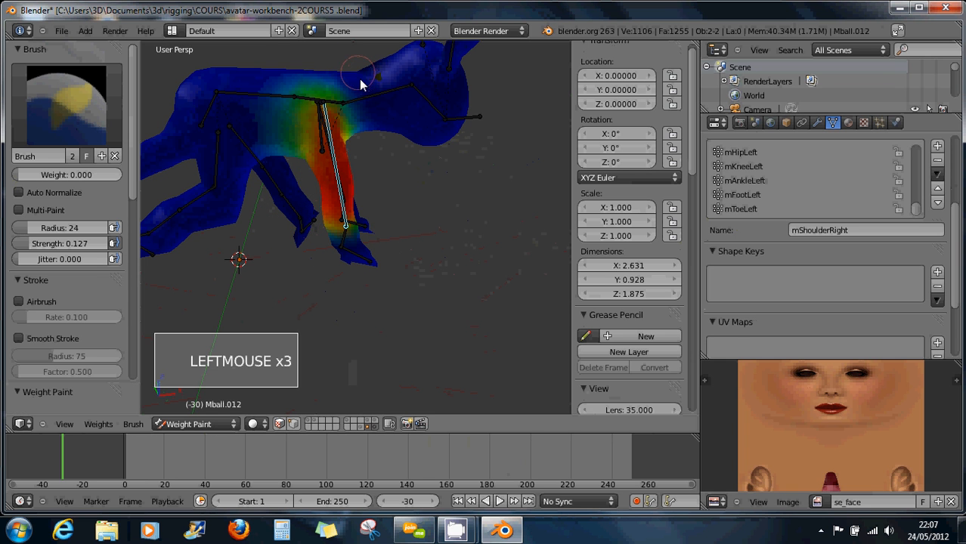
# Test-swing the left shoulder bone from the side, then cancel to restore the pose.
pyautogui.moveTo(340, 194)
pyautogui.mouseDown(button='right')
pyautogui.moveTo(425, 168)
pyautogui.moveTo(427, 133)
pyautogui.moveTo(425, 147)
pyautogui.mouseUp(button='right')
pyautogui.moveTo(338, 118); pyautogui.dragTo(401, 172, button='middle')
pyautogui.scroll(-3, 366, 140)
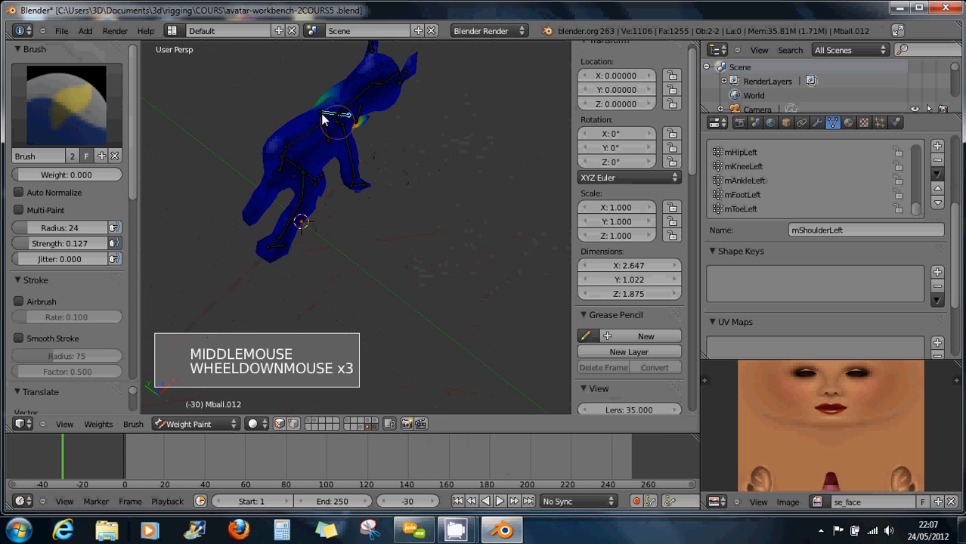
pyautogui.moveTo(334, 118); pyautogui.dragTo(372, 138, button='middle')
pyautogui.rightClick(316, 71)
pyautogui.rightClick(315, 76)
pyautogui.rightClick(316, 75)
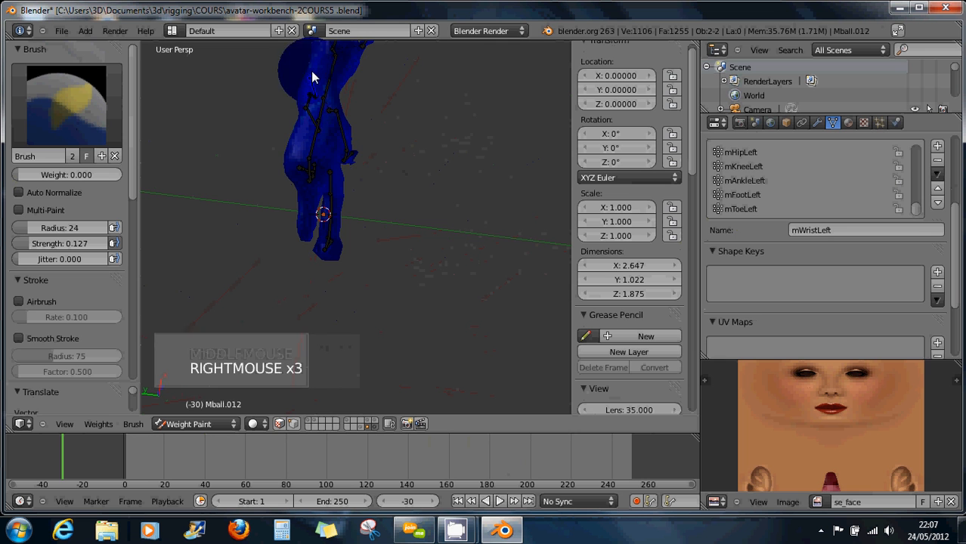
pyautogui.rightClick(317, 87)
pyautogui.moveTo(317, 87); pyautogui.dragTo(400, 85, button='middle')
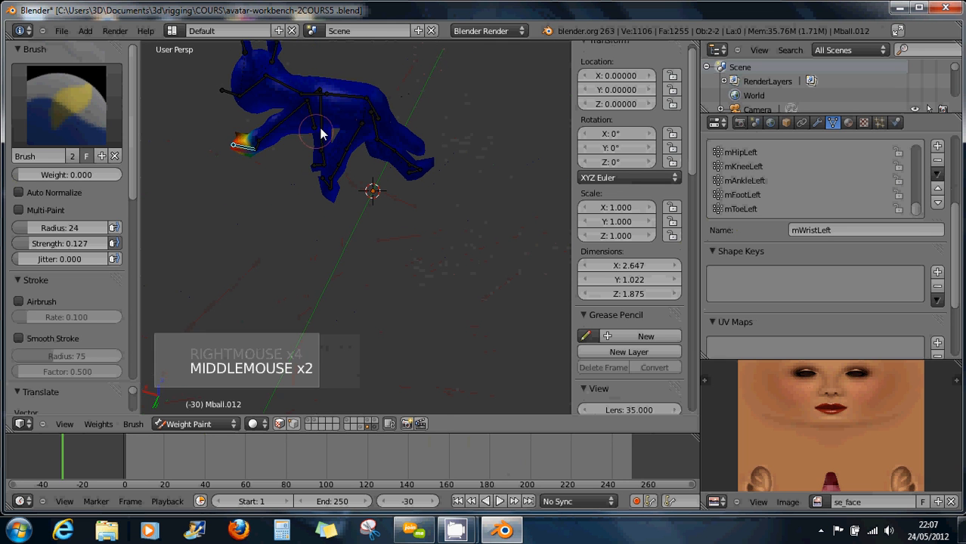
pyautogui.moveTo(323, 134); pyautogui.dragTo(361, 106, button='middle')
pyautogui.moveTo(270, 141); pyautogui.dragTo(306, 176, button='right')
pyautogui.rightClick(306, 173)
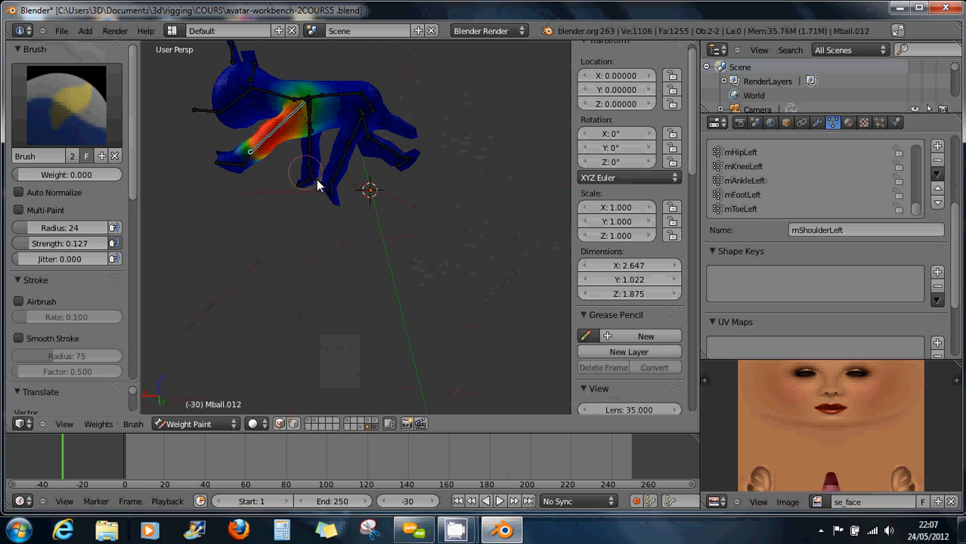
# Select the mHead bone and pose it raised upward to check its weights.
pyautogui.moveTo(366, 199); pyautogui.dragTo(248, 190, button='middle')
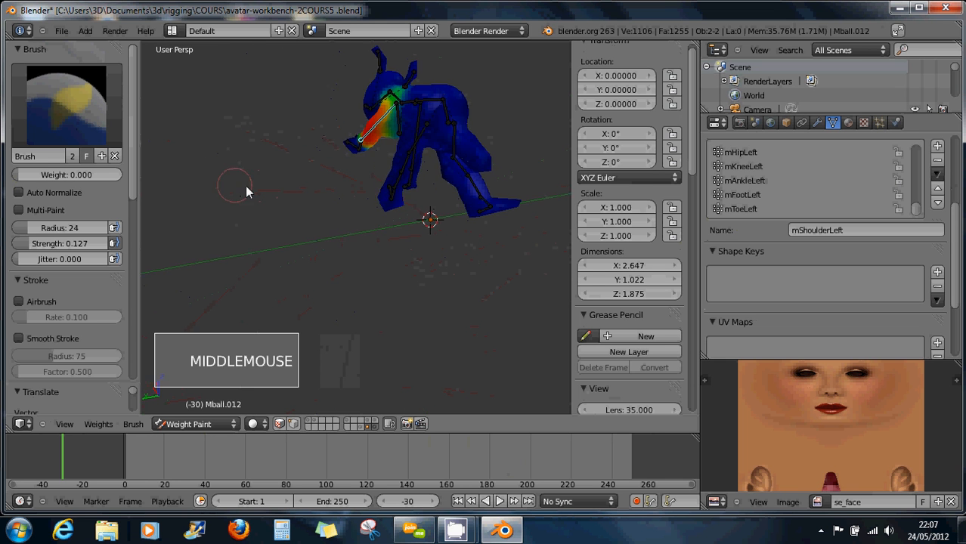
pyautogui.moveTo(395, 188); pyautogui.dragTo(266, 121, button='middle')
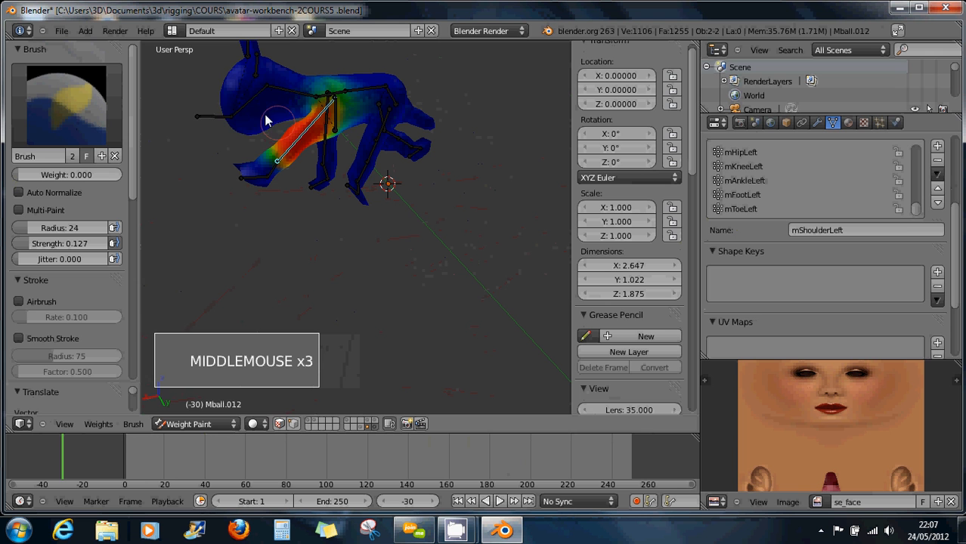
pyautogui.rightClick(238, 111)
pyautogui.moveTo(232, 111)
pyautogui.mouseDown(button='right')
pyautogui.moveTo(221, 76)
pyautogui.moveTo(231, 132)
pyautogui.moveTo(210, 87)
pyautogui.moveTo(248, 139)
pyautogui.moveTo(208, 86)
pyautogui.moveTo(221, 93)
pyautogui.moveTo(212, 74)
pyautogui.moveTo(217, 85)
pyautogui.mouseUp(button='right')
pyautogui.moveTo(241, 121); pyautogui.dragTo(231, 87, button='right')
pyautogui.moveTo(230, 86); pyautogui.dragTo(264, 153, button='middle')
pyautogui.scroll(1, 302, 81)
# Zoom in and paint zero weight onto the neck.
pyautogui.scroll(3, 359, 146)
pyautogui.scroll(5, 358, 146)
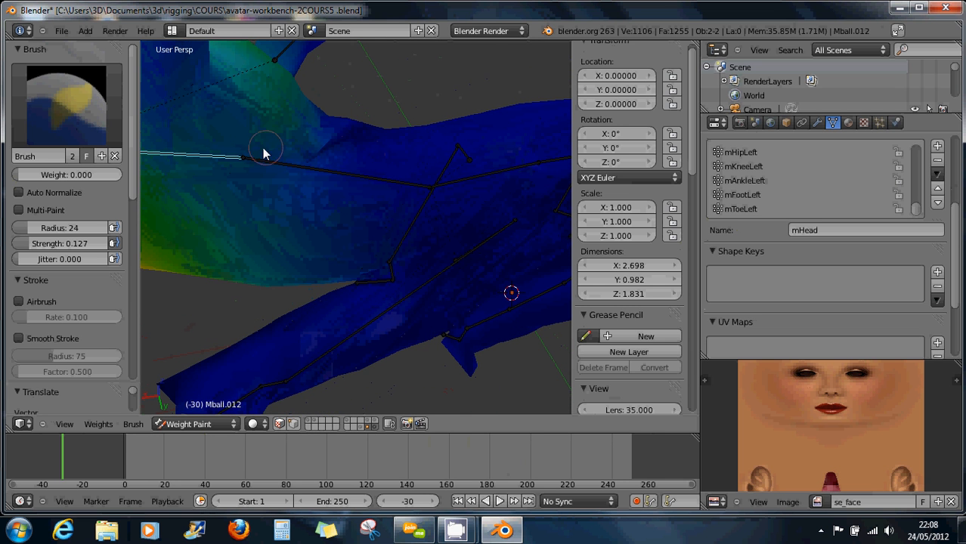
pyautogui.click(362, 137)
pyautogui.click(361, 138)
pyautogui.click(360, 138)
pyautogui.click(360, 139)
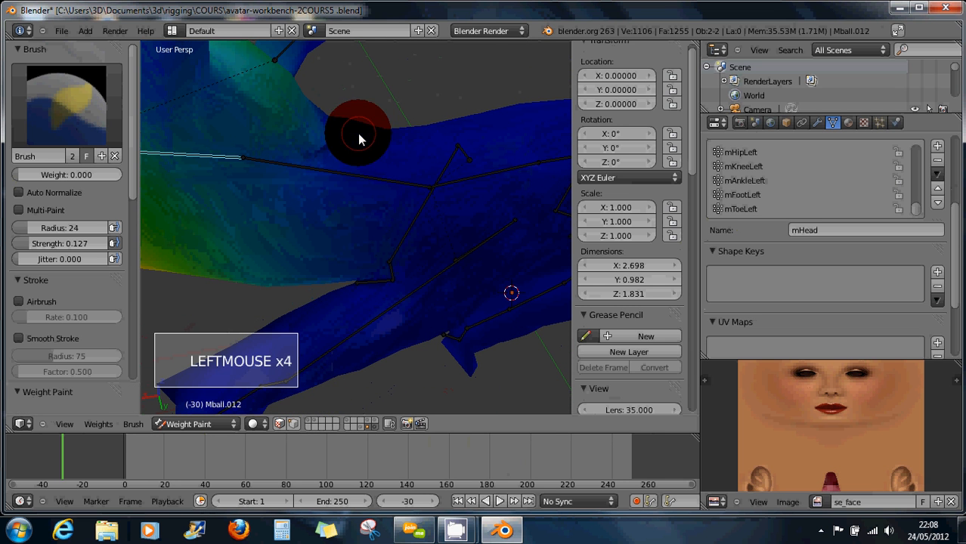
pyautogui.click(350, 138)
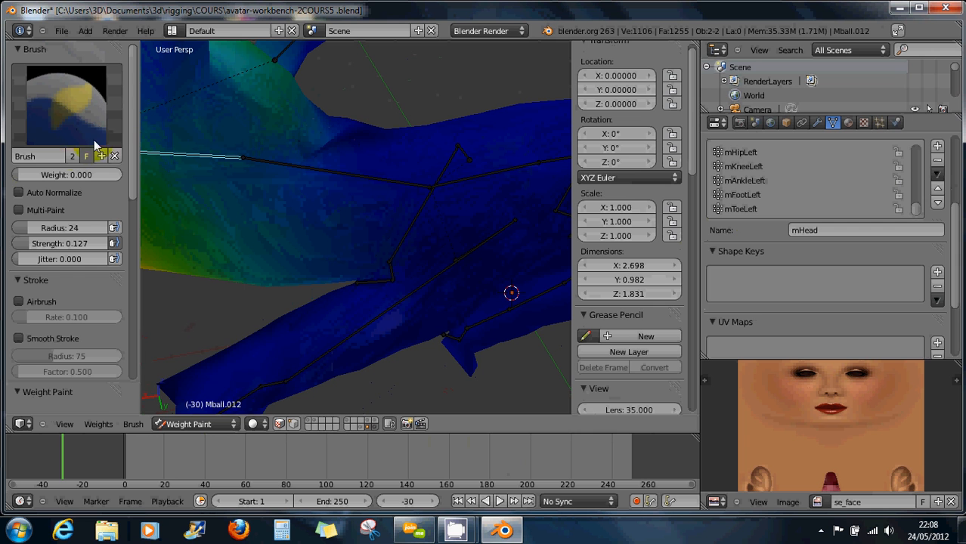
# Raise the brush weight slightly above zero and dab a little head weight onto the neck.
pyautogui.moveTo(20, 176); pyautogui.dragTo(21, 178)
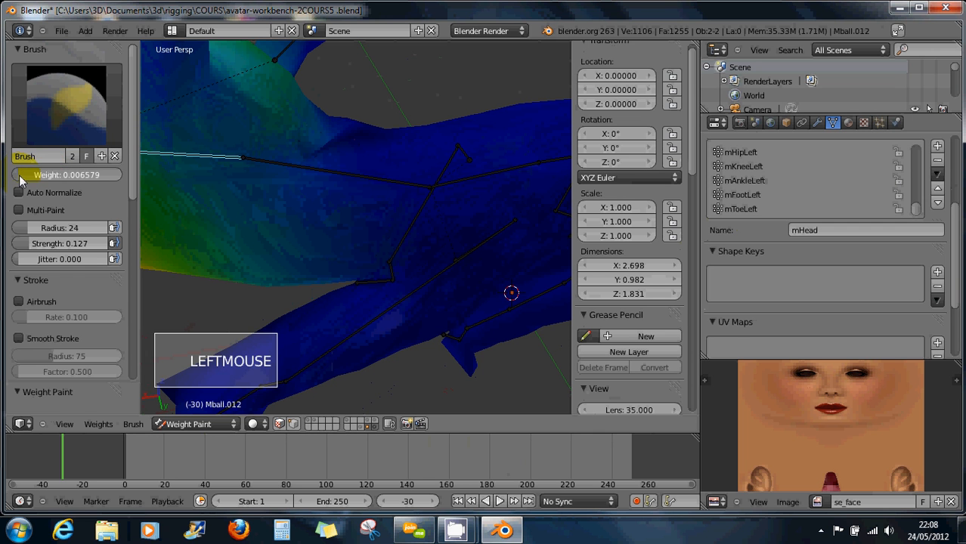
pyautogui.click(319, 142)
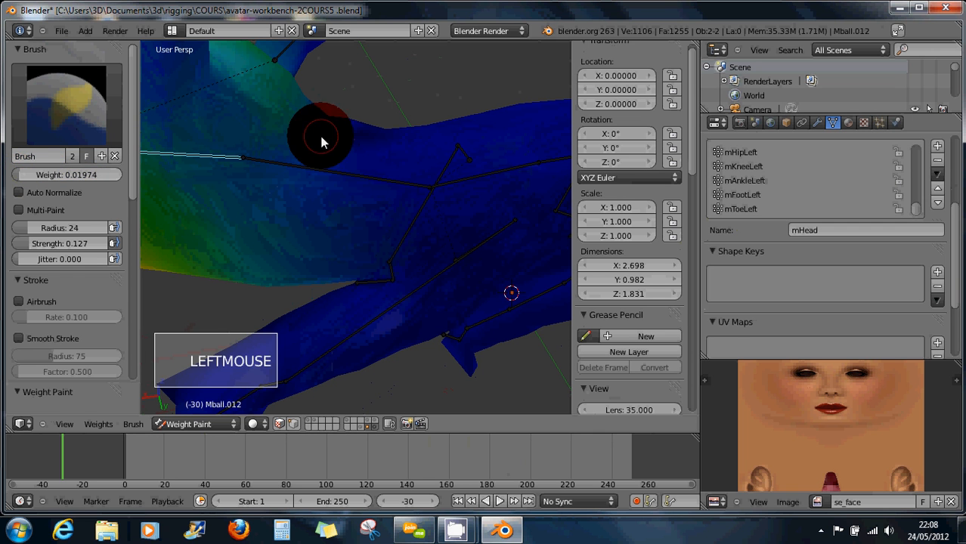
pyautogui.click(328, 143)
pyautogui.click(318, 149)
pyautogui.click(313, 152)
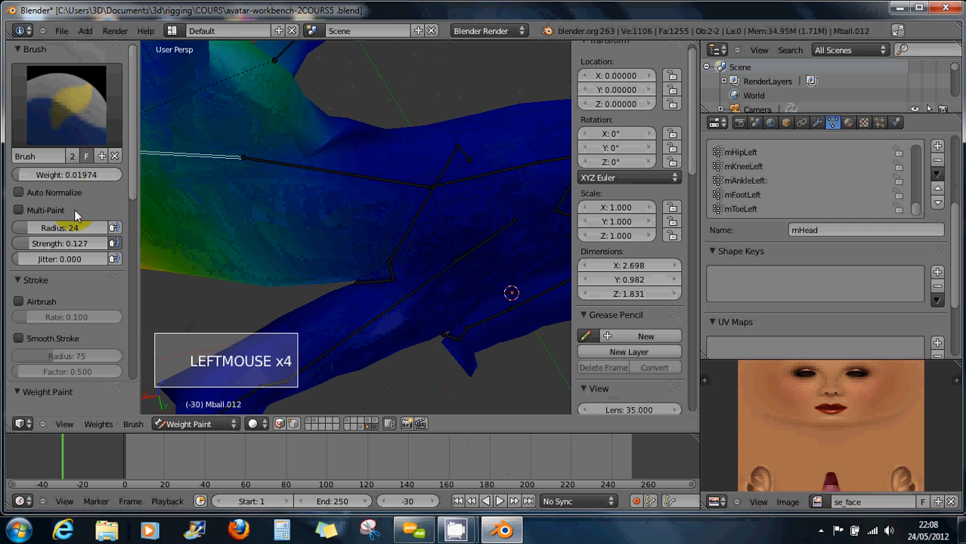
# Raise the brush weight to 0.151 and paint head weight onto the upper neck.
pyautogui.moveTo(22, 173); pyautogui.dragTo(26, 175)
pyautogui.moveTo(24, 178); pyautogui.dragTo(31, 178)
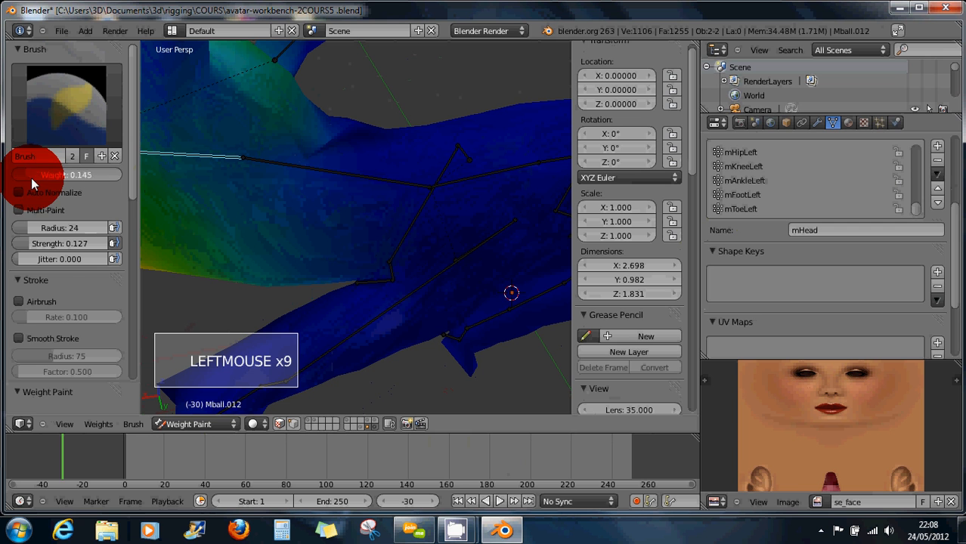
pyautogui.click(332, 148)
pyautogui.click(352, 144)
pyautogui.click(354, 144)
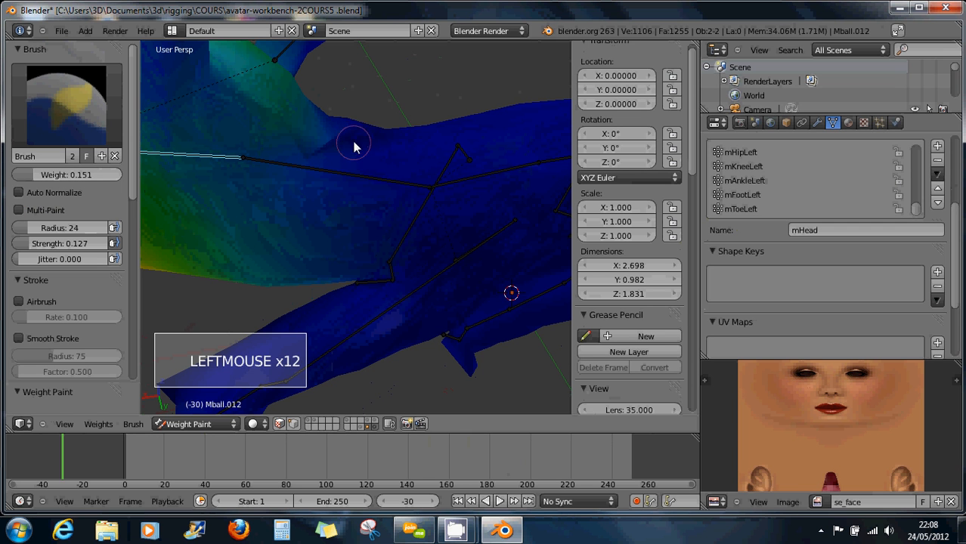
pyautogui.click(356, 149)
pyautogui.click(356, 153)
pyautogui.click(360, 138)
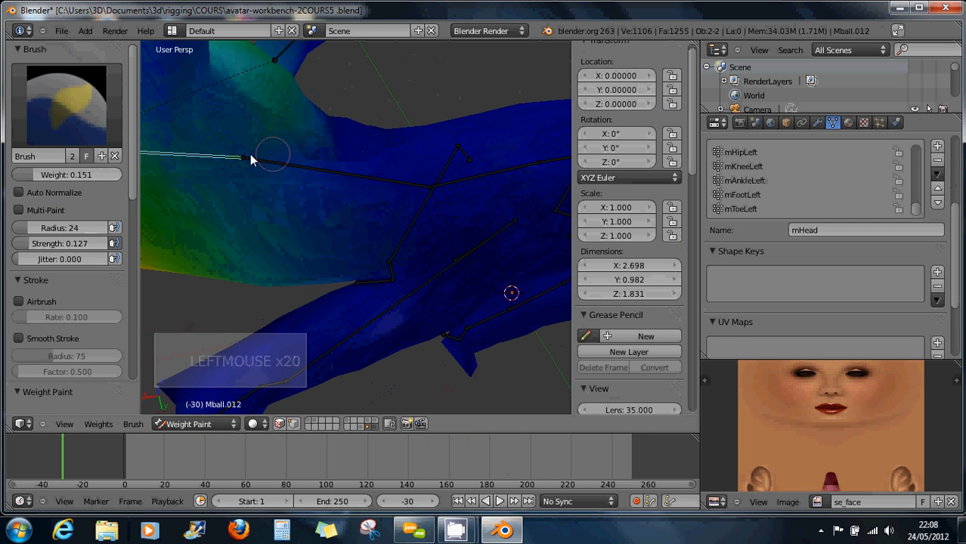
# Check the neck bone's weights, reset brush weight to 0, and reselect the mHead bone.
pyautogui.rightClick(276, 169)
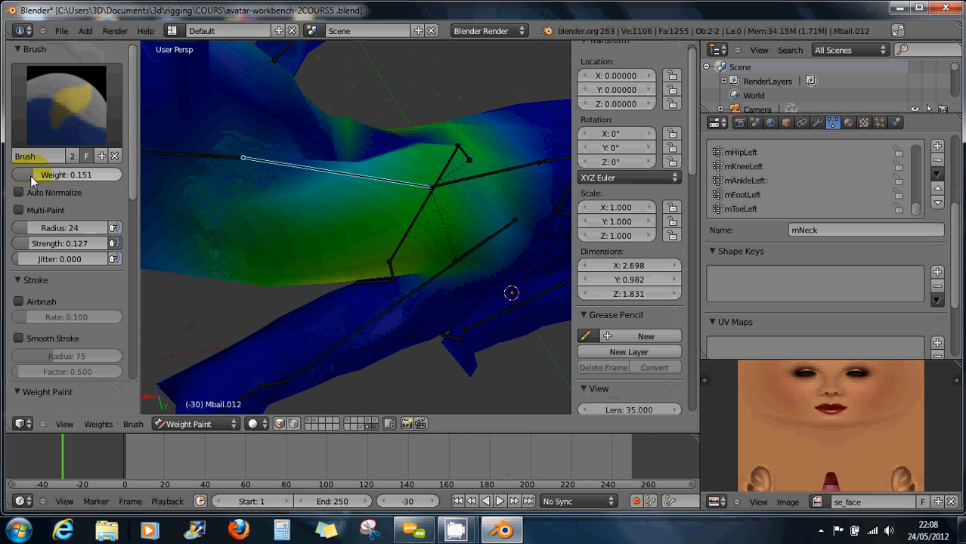
pyautogui.moveTo(67, 174); pyautogui.dragTo(9, 175)
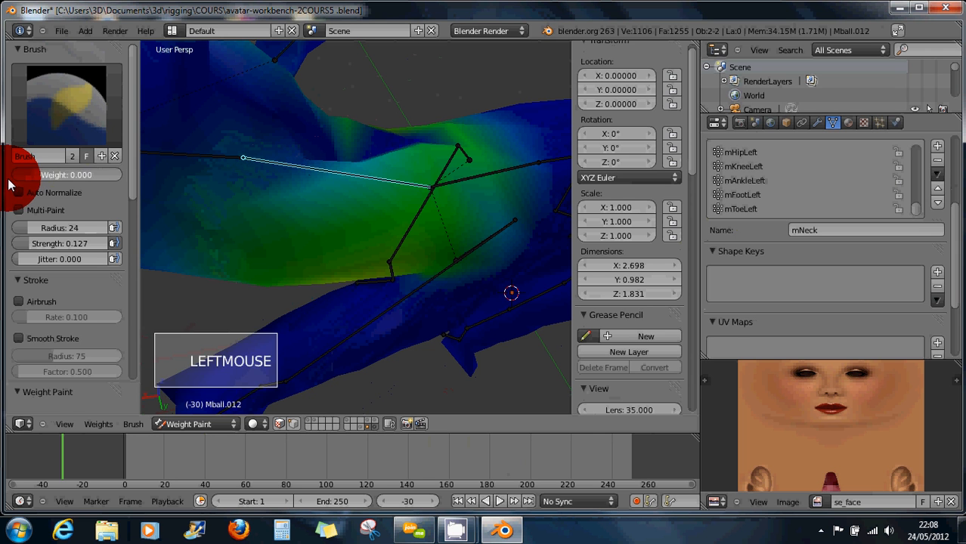
pyautogui.rightClick(200, 157)
pyautogui.rightClick(354, 152)
# Erase mHead weight along the neck with zero-weight strokes.
pyautogui.moveTo(344, 152); pyautogui.dragTo(300, 139)
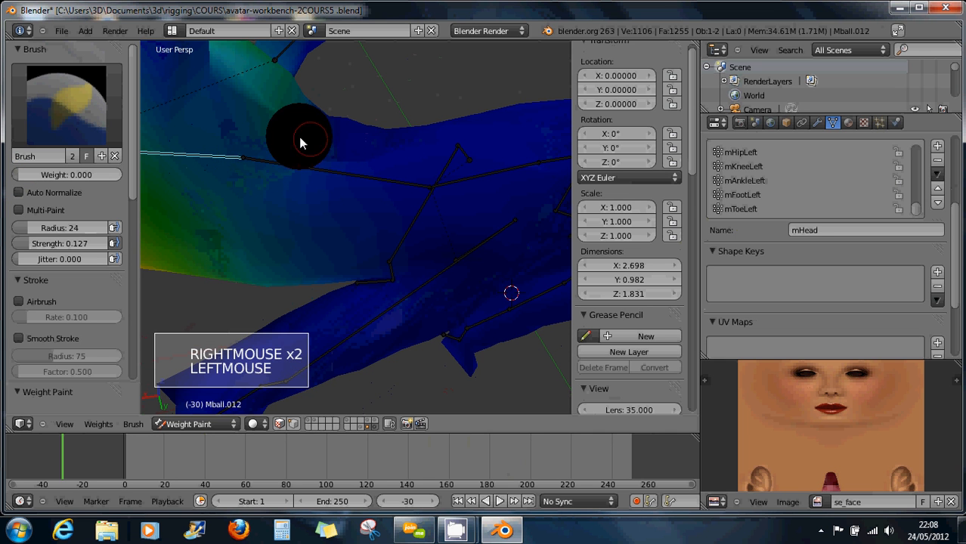
pyautogui.click(298, 142)
pyautogui.click(292, 141)
pyautogui.moveTo(330, 134); pyautogui.dragTo(339, 160, button='middle')
pyautogui.click(330, 152)
pyautogui.moveTo(331, 153); pyautogui.dragTo(344, 180)
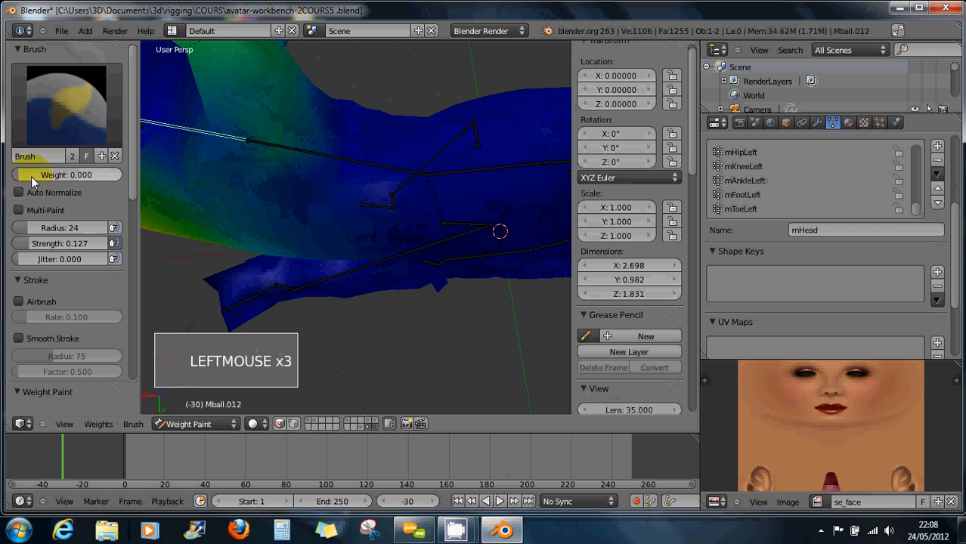
# Increase brush strength to 0.400 and keep erasing head weight from the neck.
pyautogui.moveTo(30, 245); pyautogui.dragTo(59, 244)
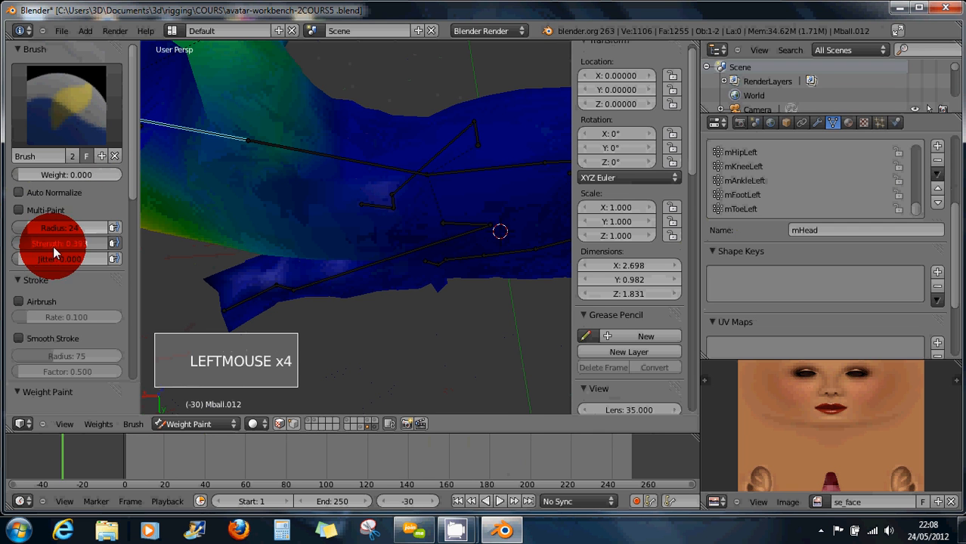
pyautogui.moveTo(339, 176)
pyautogui.mouseDown(button='middle')
pyautogui.moveTo(341, 197)
pyautogui.moveTo(323, 196)
pyautogui.moveTo(339, 181)
pyautogui.mouseUp(button='middle')
pyautogui.click(336, 167)
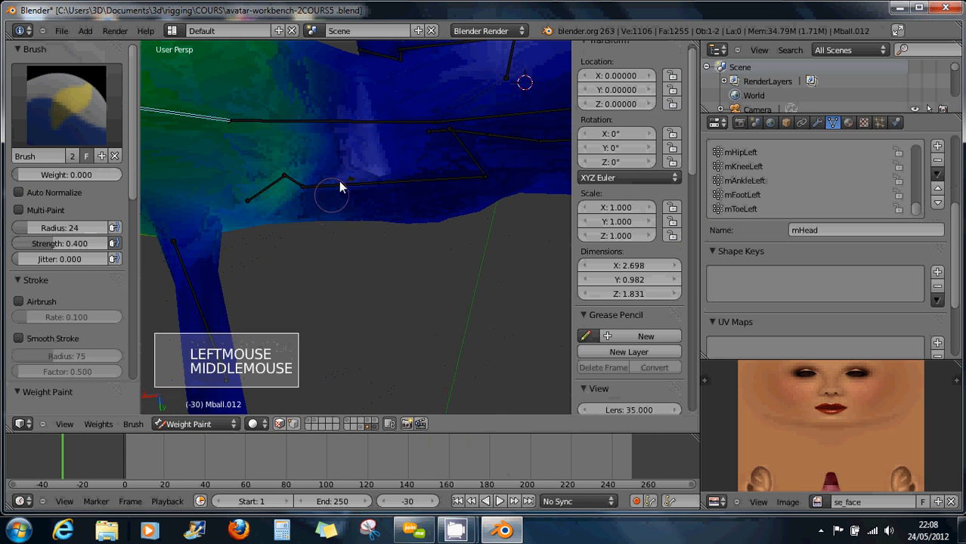
pyautogui.click(338, 170)
pyautogui.click(337, 161)
pyautogui.click(312, 191)
pyautogui.click(301, 143)
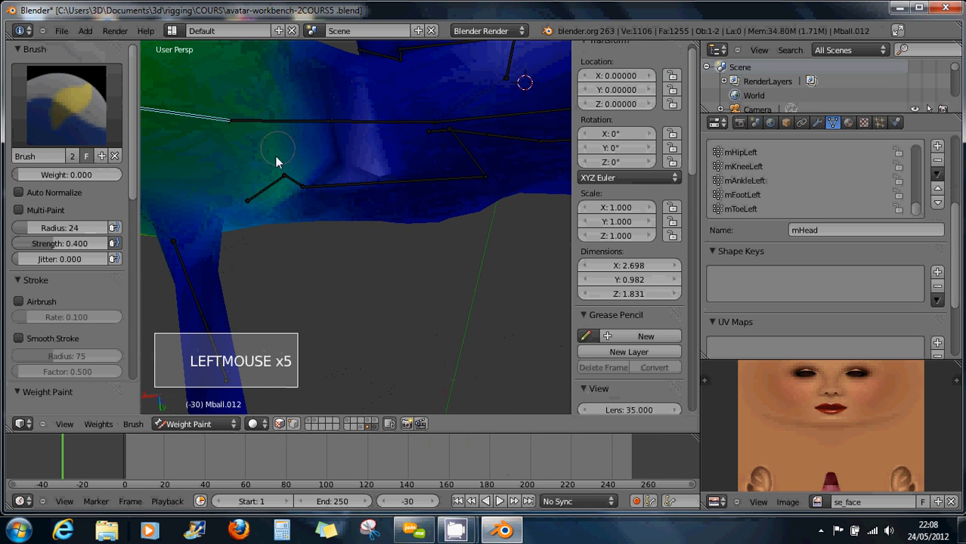
pyautogui.click(311, 192)
pyautogui.click(332, 177)
pyautogui.moveTo(332, 177)
pyautogui.mouseDown(button='middle')
pyautogui.moveTo(360, 144)
pyautogui.moveTo(364, 87)
pyautogui.moveTo(324, 152)
pyautogui.moveTo(163, 72)
pyautogui.moveTo(366, 189)
pyautogui.moveTo(279, 219)
pyautogui.moveTo(356, 188)
pyautogui.moveTo(362, 159)
pyautogui.moveTo(344, 250)
pyautogui.moveTo(329, 210)
pyautogui.moveTo(319, 207)
pyautogui.mouseUp(button='middle')
# Zoom out and erase the remaining head weight below the head.
pyautogui.scroll(-2, 317, 227)
pyautogui.click(346, 252)
pyautogui.click(349, 257)
pyautogui.click(352, 262)
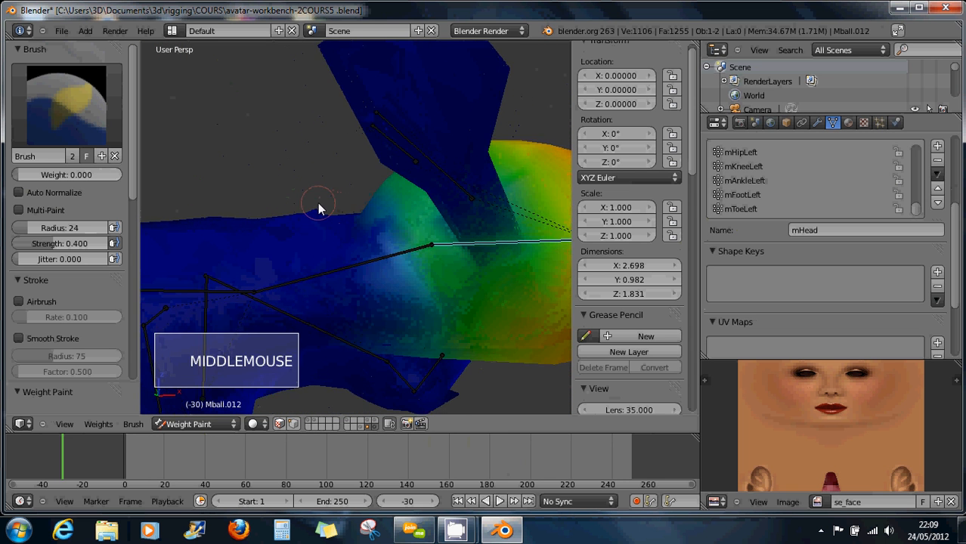
# Rotate the bone near the shoulder to test how the mesh deforms.
pyautogui.rightClick(523, 246)
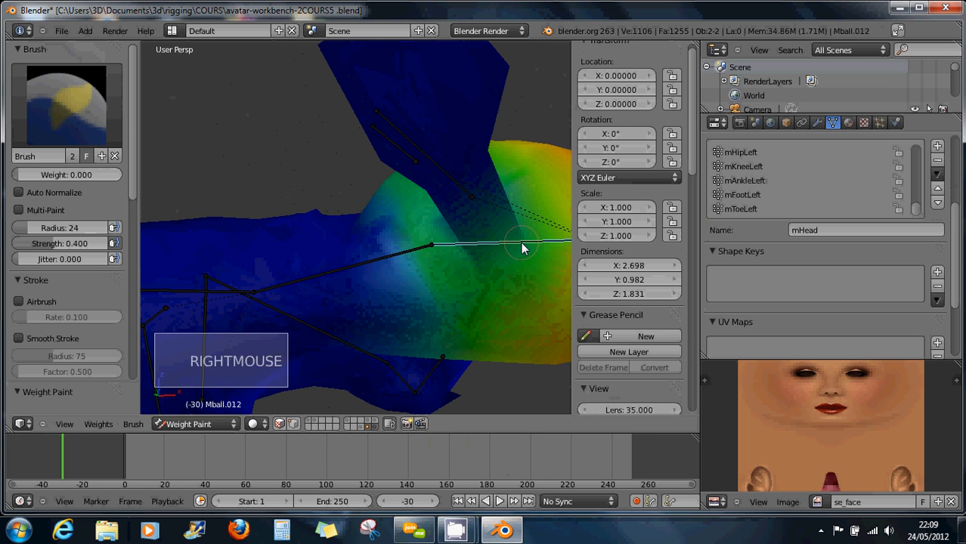
pyautogui.press('r')
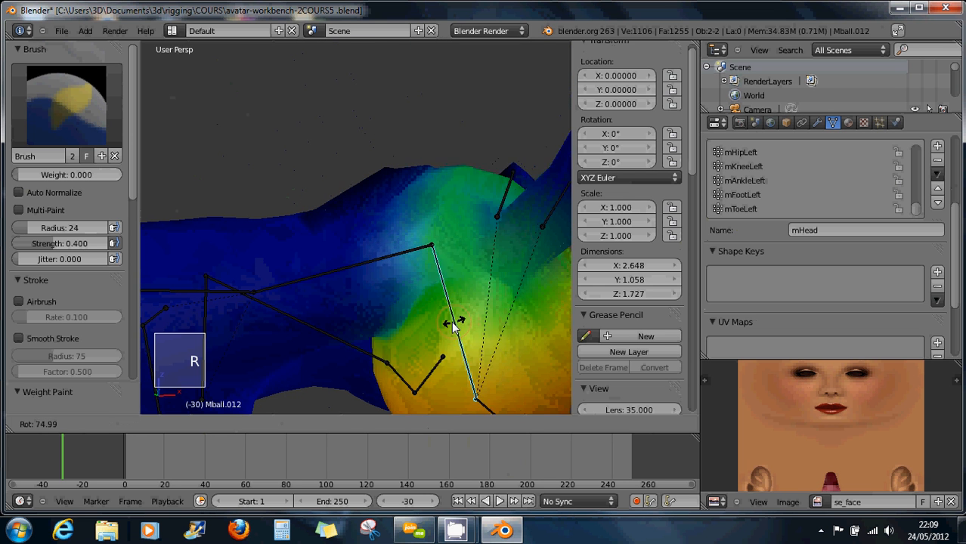
pyautogui.click(428, 330)
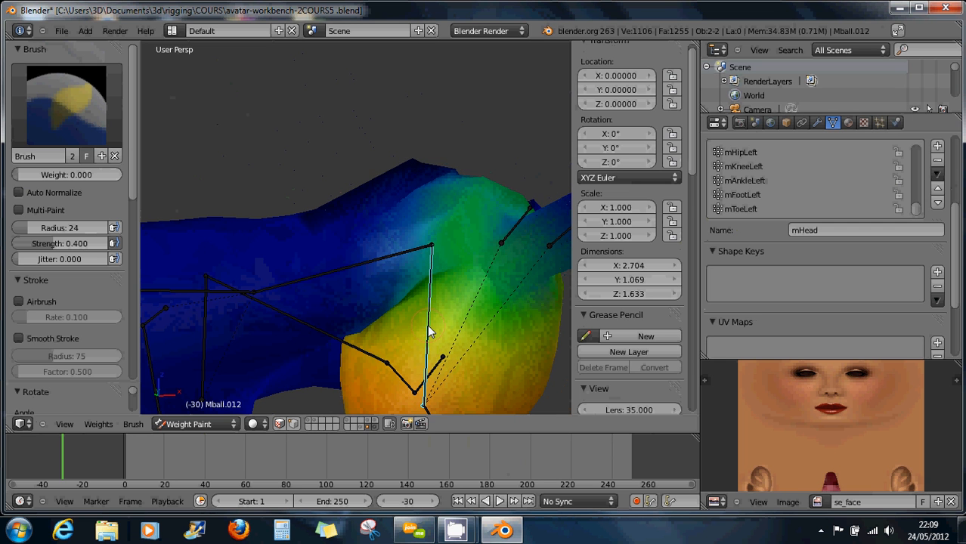
# Paint zero weight over the small stray mHead patches on the body.
pyautogui.click(422, 212)
pyautogui.moveTo(417, 163); pyautogui.dragTo(419, 167)
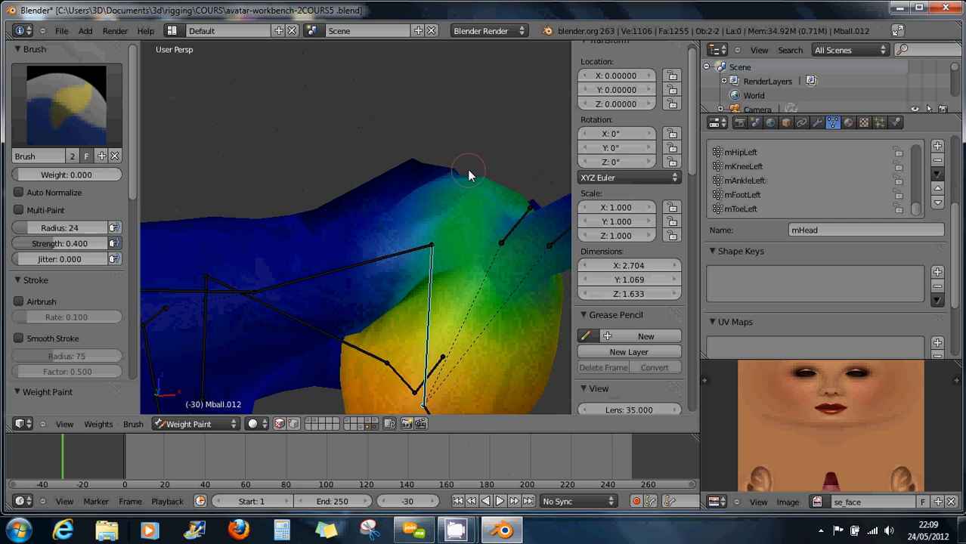
pyautogui.click(457, 170)
pyautogui.moveTo(430, 180)
pyautogui.mouseDown(button='middle')
pyautogui.moveTo(433, 240)
pyautogui.moveTo(438, 200)
pyautogui.moveTo(456, 229)
pyautogui.moveTo(568, 199)
pyautogui.moveTo(530, 212)
pyautogui.mouseUp(button='middle')
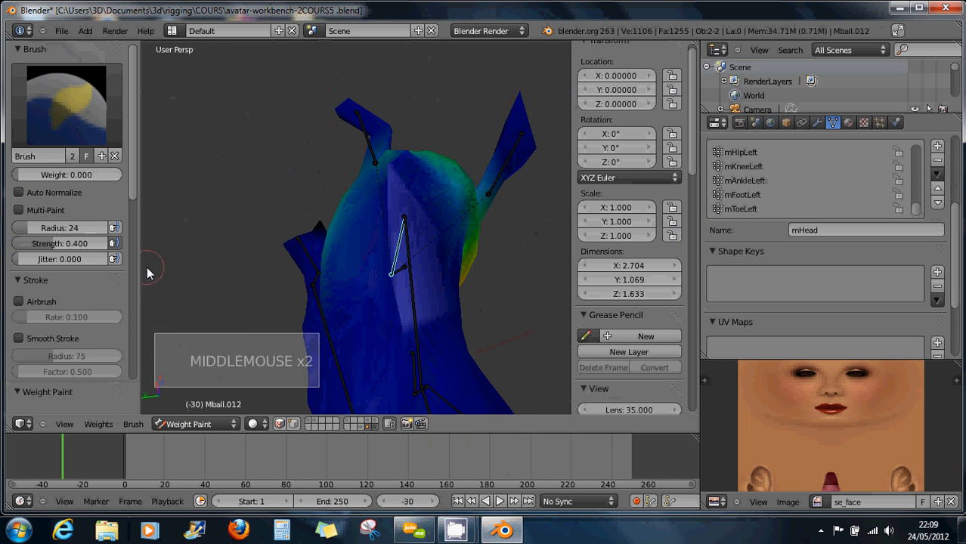
pyautogui.click(415, 286)
pyautogui.click(413, 303)
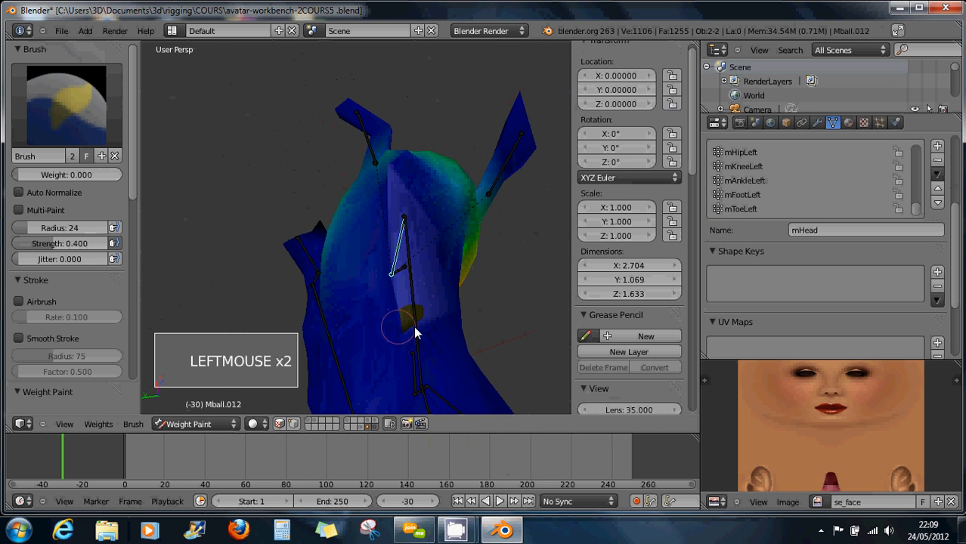
pyautogui.moveTo(363, 286)
pyautogui.mouseDown(button='middle')
pyautogui.moveTo(455, 225)
pyautogui.moveTo(347, 261)
pyautogui.moveTo(406, 237)
pyautogui.mouseUp(button='middle')
pyautogui.click(296, 239)
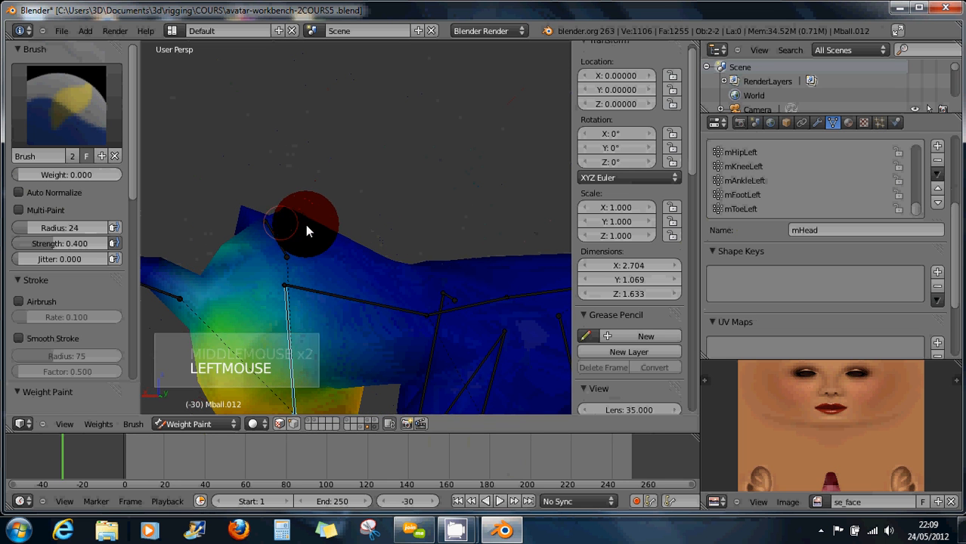
pyautogui.moveTo(345, 270)
pyautogui.mouseDown(button='middle')
pyautogui.moveTo(380, 263)
pyautogui.moveTo(316, 239)
pyautogui.mouseUp(button='middle')
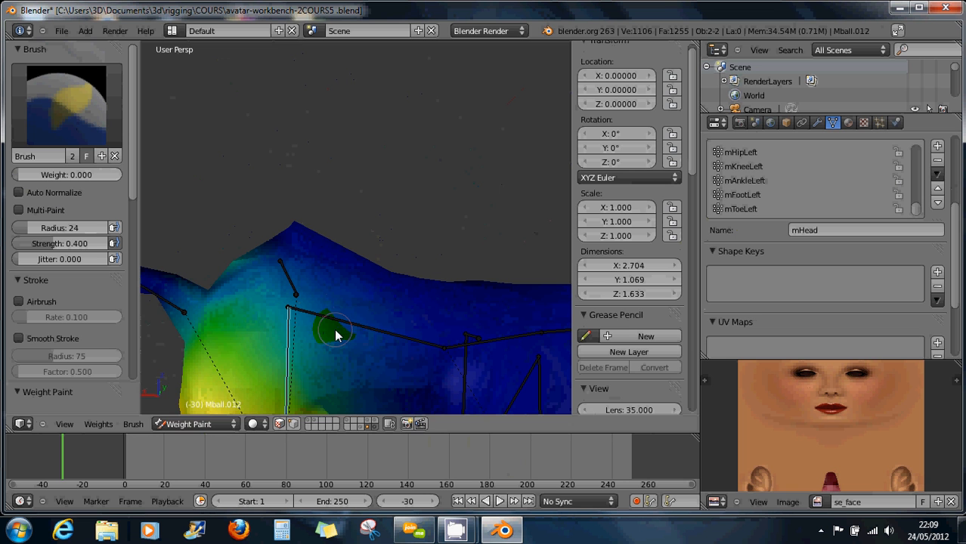
# Rotate the bone again to recheck the deformation and inspect the head.
pyautogui.press('r')
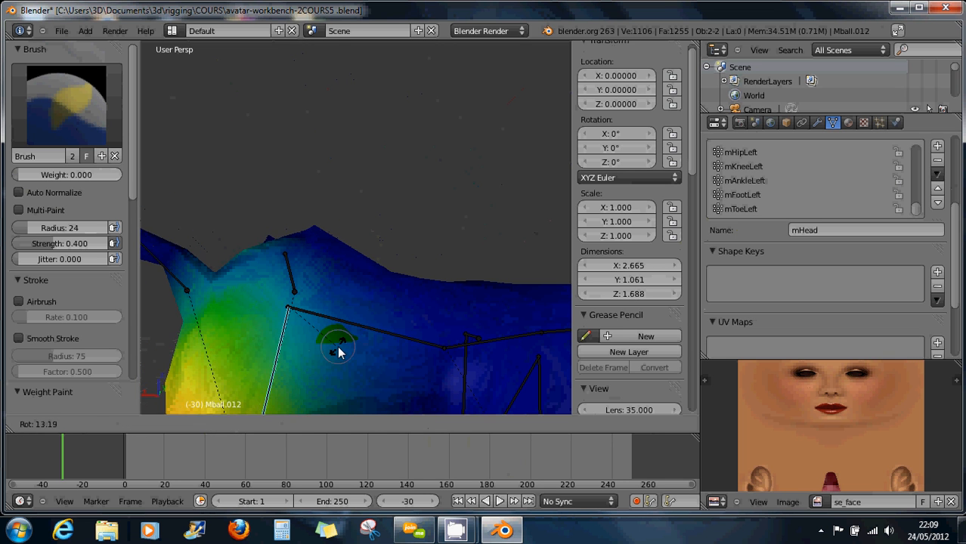
pyautogui.click(339, 349)
pyautogui.moveTo(342, 333); pyautogui.dragTo(339, 255, button='middle')
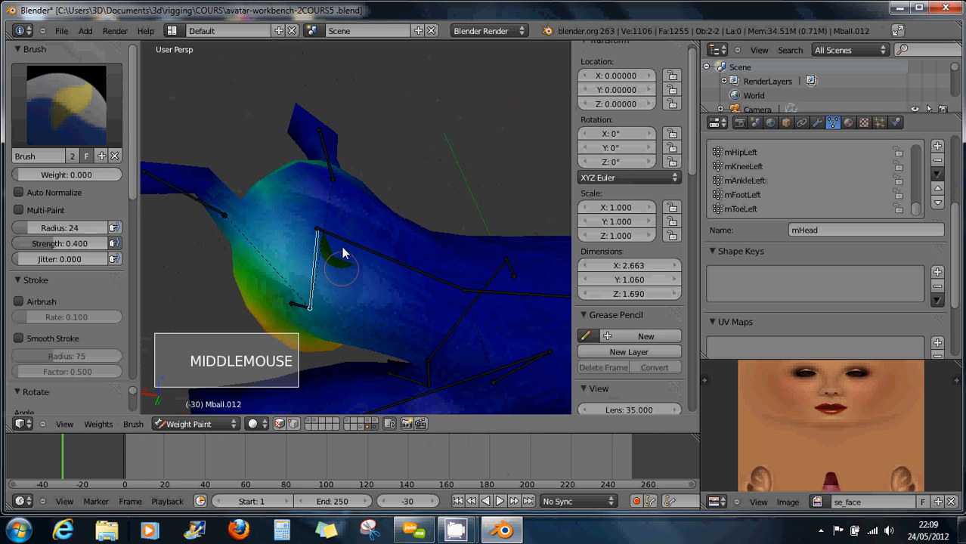
pyautogui.scroll(-2, 337, 216)
pyautogui.moveTo(338, 215)
pyautogui.mouseDown(button='middle')
pyautogui.moveTo(329, 228)
pyautogui.moveTo(345, 231)
pyautogui.moveTo(337, 192)
pyautogui.moveTo(286, 276)
pyautogui.mouseUp(button='middle')
# Select mEyeRight, then mEyeLeft, and erase mEyeLeft weight from the head.
pyautogui.rightClick(293, 160)
pyautogui.click(326, 204)
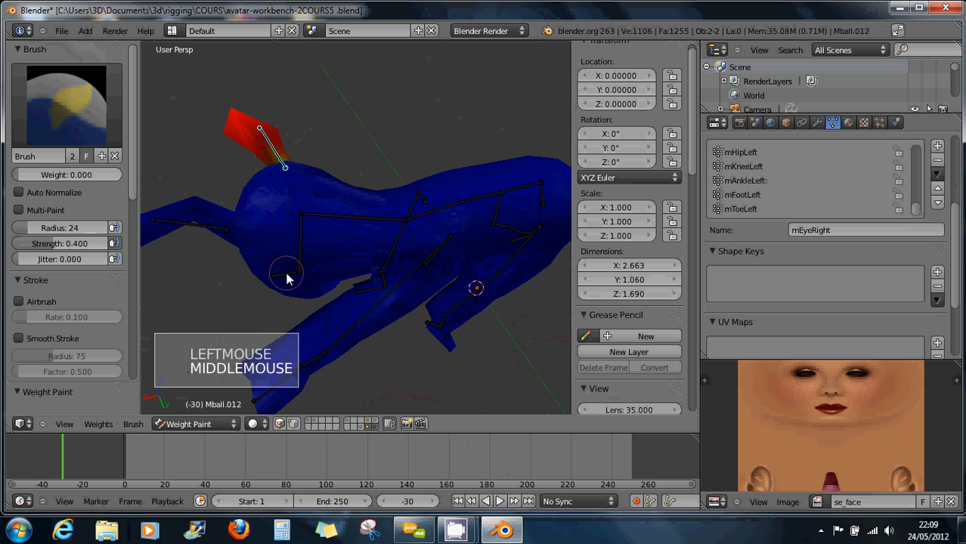
pyautogui.rightClick(209, 233)
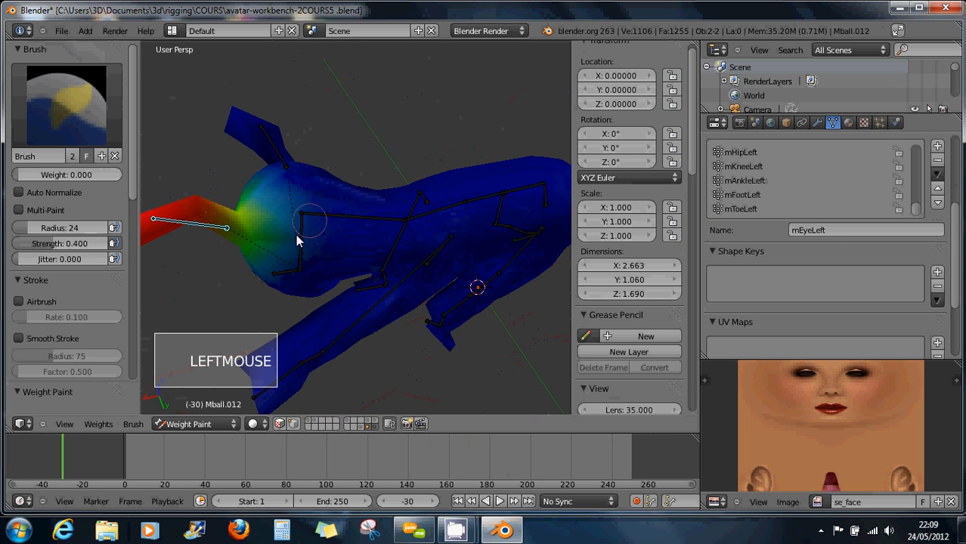
pyautogui.click(261, 261)
pyautogui.moveTo(276, 249); pyautogui.dragTo(294, 230, button='middle')
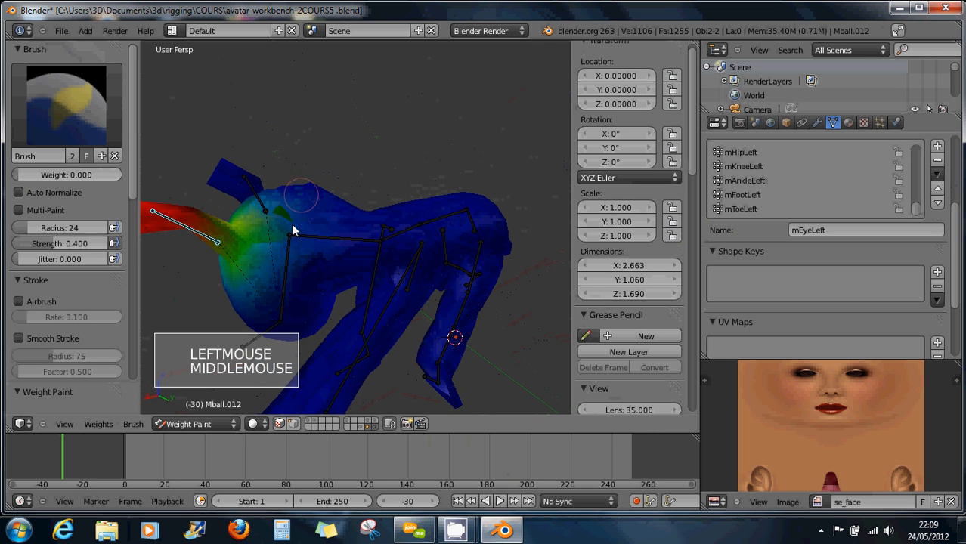
pyautogui.click(273, 230)
pyautogui.click(261, 261)
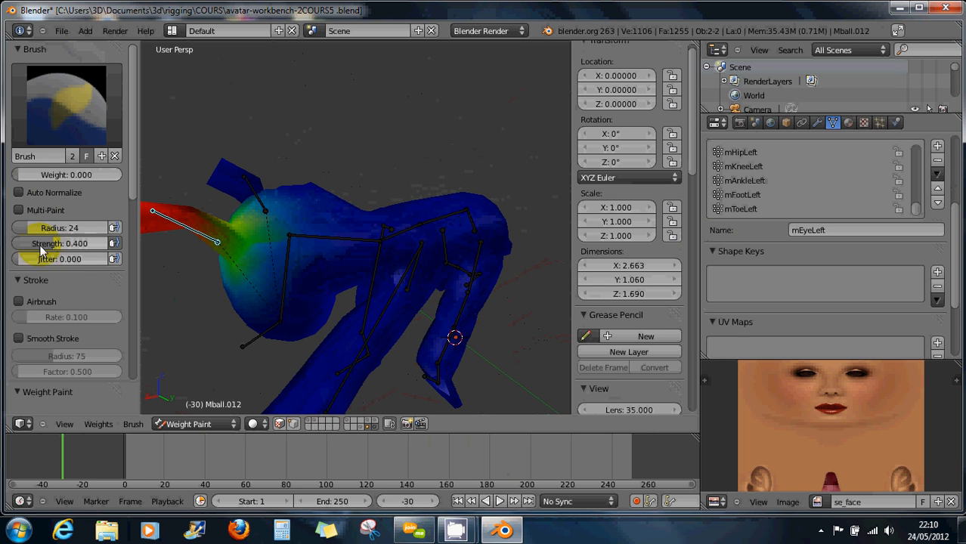
# Enlarge the brush radius to 38 and clear the green mEyeLeft weight on the head.
pyautogui.moveTo(27, 230); pyautogui.dragTo(34, 231)
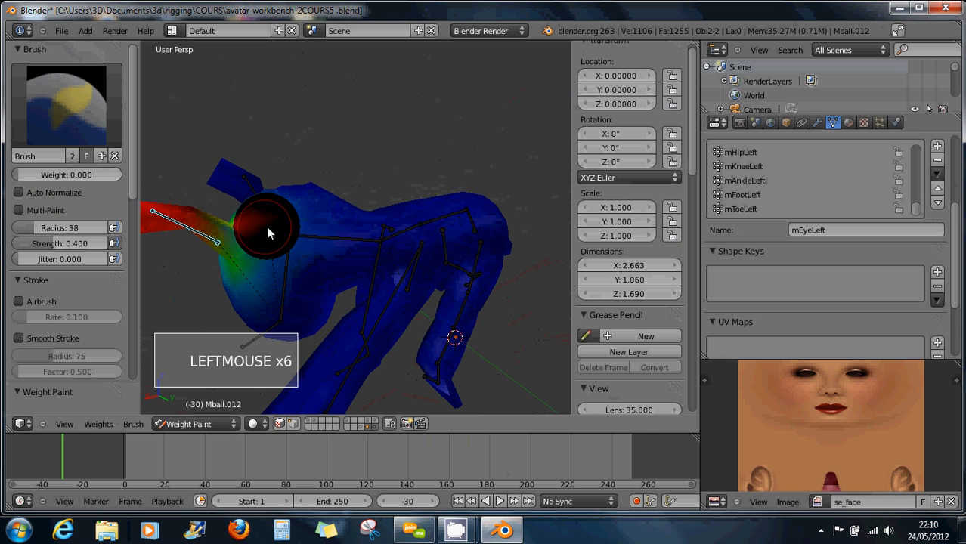
pyautogui.moveTo(295, 227); pyautogui.dragTo(276, 244, button='middle')
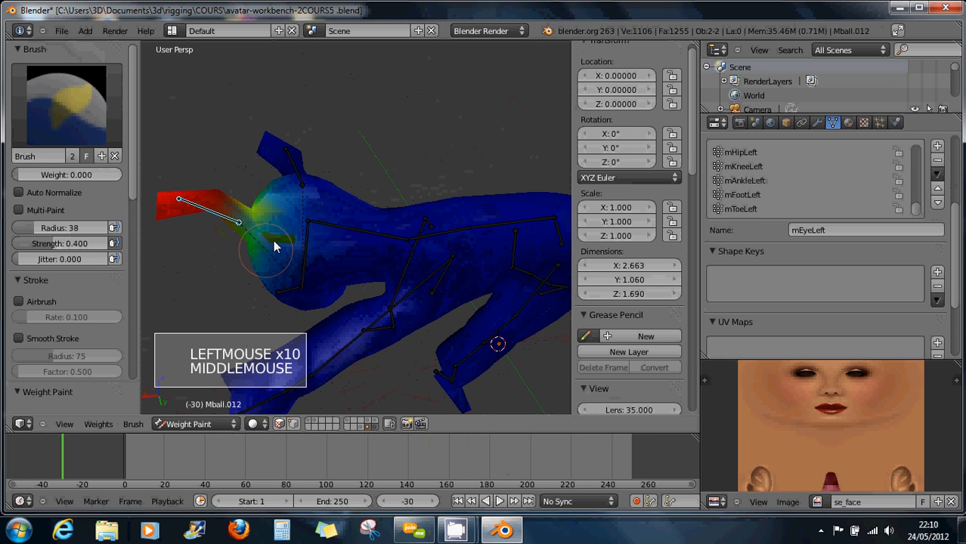
pyautogui.click(329, 200)
pyautogui.doubleClick(325, 199)
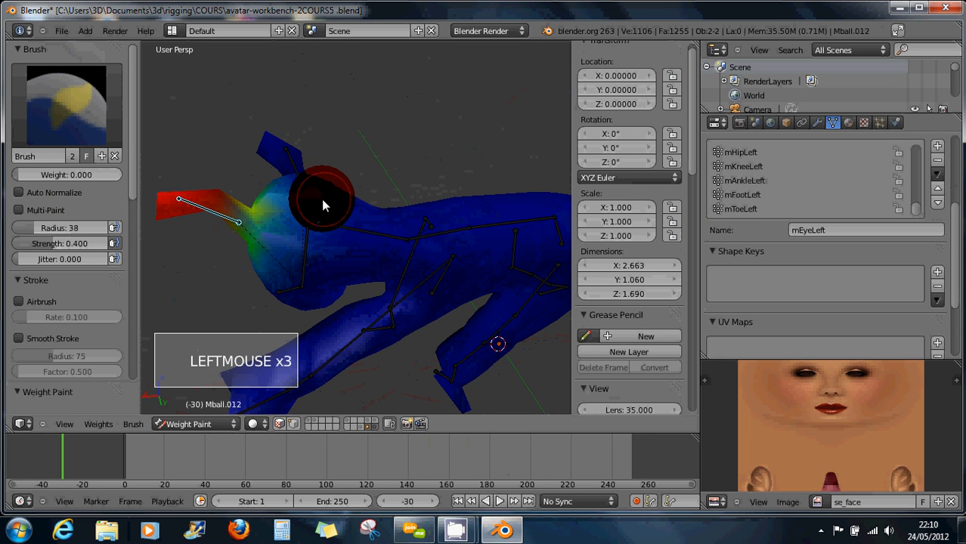
pyautogui.tripleClick(326, 201)
pyautogui.tripleClick(317, 198)
pyautogui.doubleClick(313, 200)
pyautogui.click(313, 203)
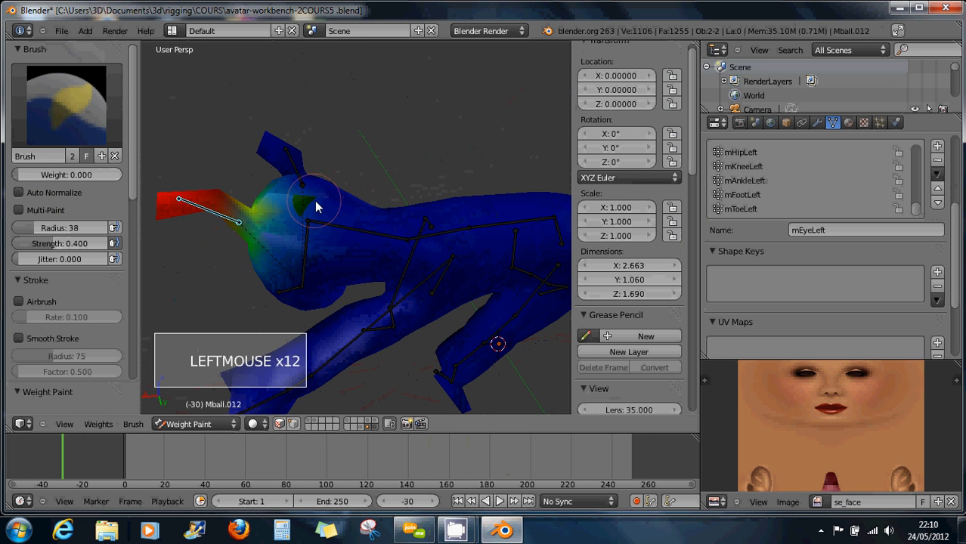
pyautogui.click(323, 209)
# Paint the remaining green head area back to zero weight.
pyautogui.moveTo(326, 212)
pyautogui.mouseDown(button='middle')
pyautogui.moveTo(334, 263)
pyautogui.moveTo(309, 180)
pyautogui.mouseUp(button='middle')
pyautogui.moveTo(305, 191)
pyautogui.mouseDown()
pyautogui.moveTo(302, 205)
pyautogui.moveTo(270, 189)
pyautogui.moveTo(295, 198)
pyautogui.mouseUp()
pyautogui.scroll(-2, 321, 198)
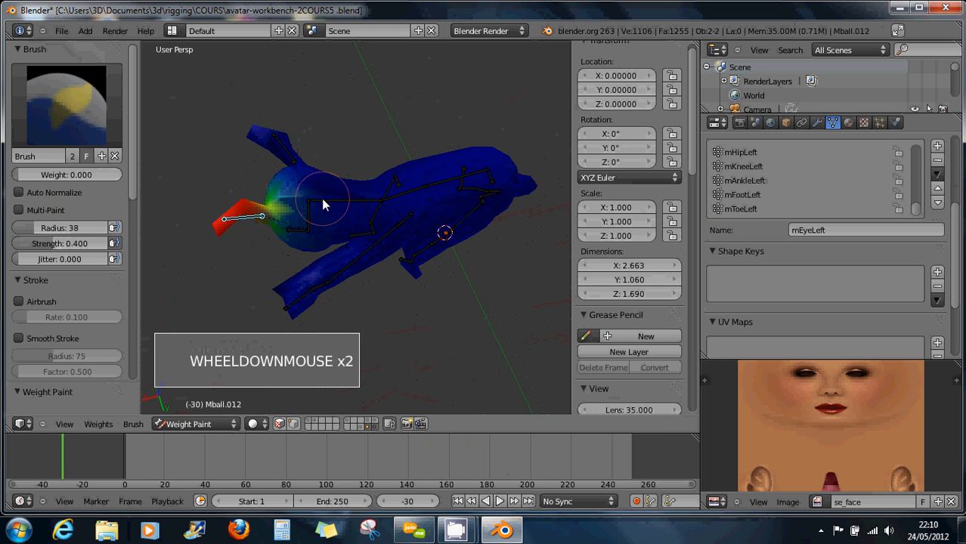
pyautogui.moveTo(324, 200); pyautogui.dragTo(337, 222, button='middle')
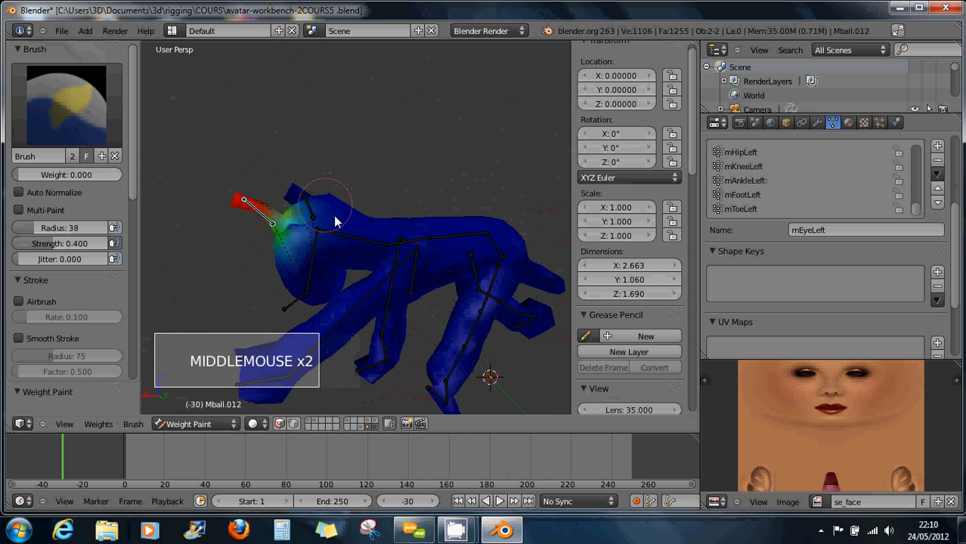
pyautogui.click(189, 424)
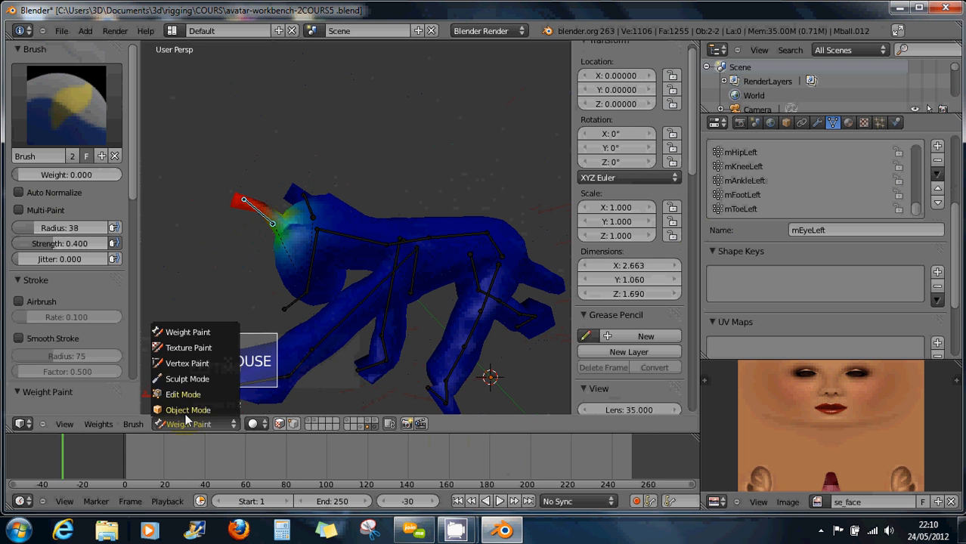
# Enter Edit Mode on Mball.012 and select one vertex near the head.
pyautogui.click(189, 398)
pyautogui.moveTo(361, 312)
pyautogui.mouseDown(button='middle')
pyautogui.moveTo(327, 309)
pyautogui.moveTo(327, 331)
pyautogui.moveTo(342, 325)
pyautogui.moveTo(342, 310)
pyautogui.mouseUp(button='middle')
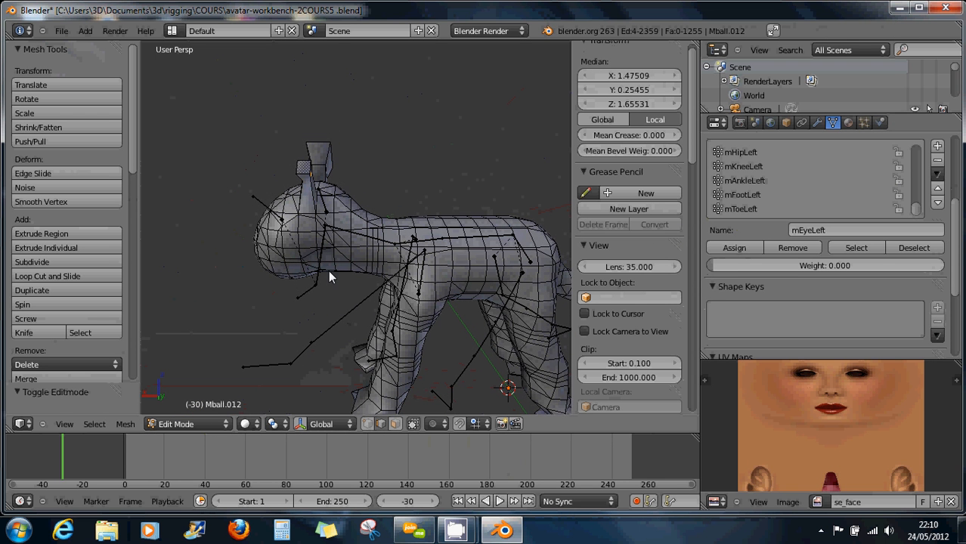
pyautogui.scroll(2, 345, 244)
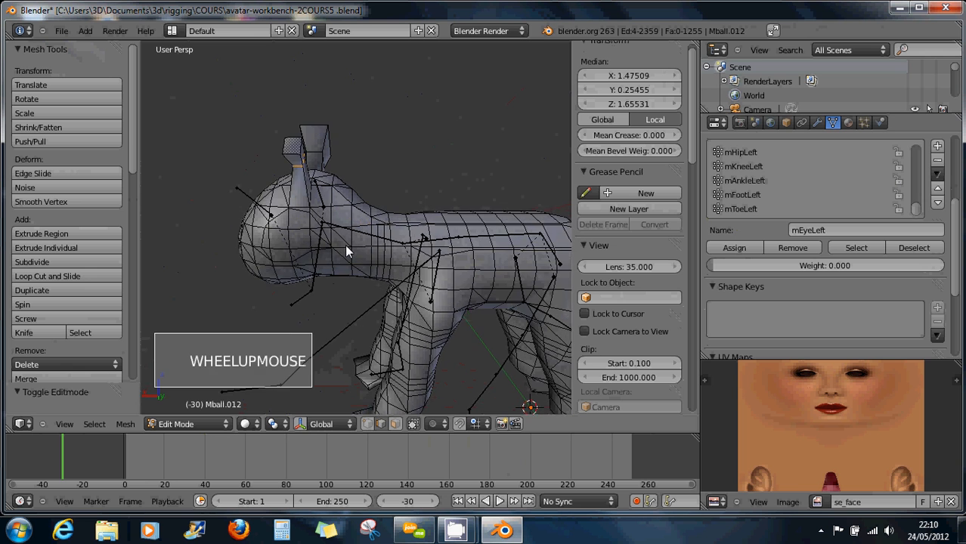
pyautogui.moveTo(335, 250); pyautogui.dragTo(357, 239, button='middle')
pyautogui.scroll(-3, 357, 239)
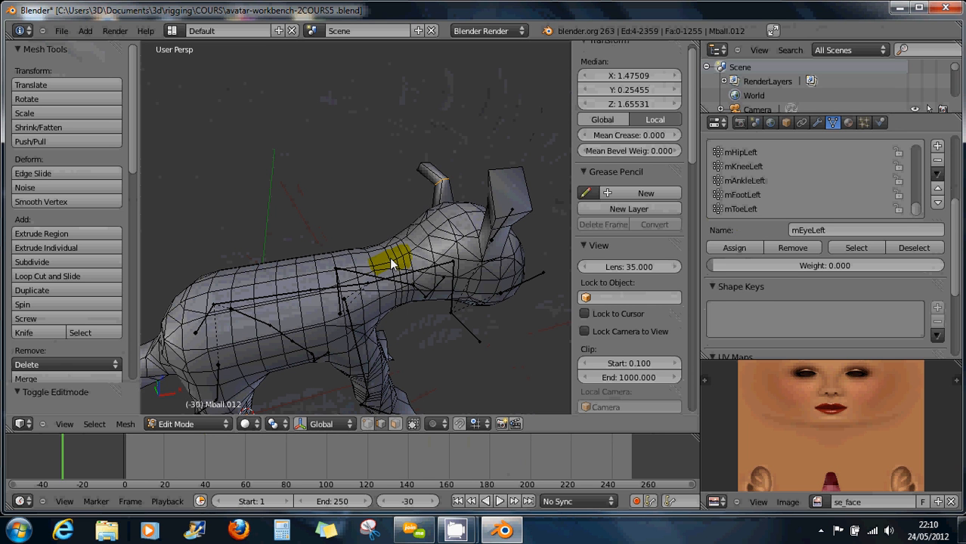
pyautogui.rightClick(454, 245)
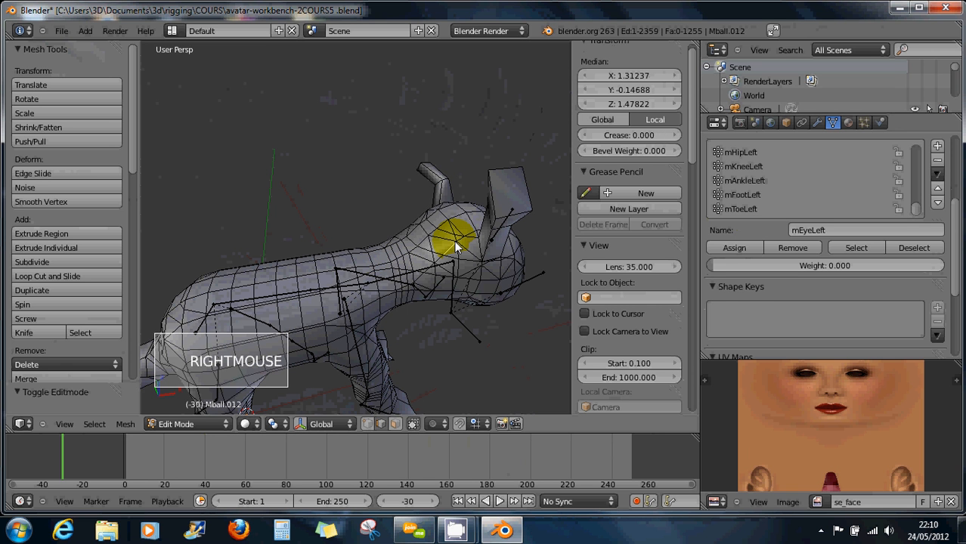
pyautogui.click(180, 423)
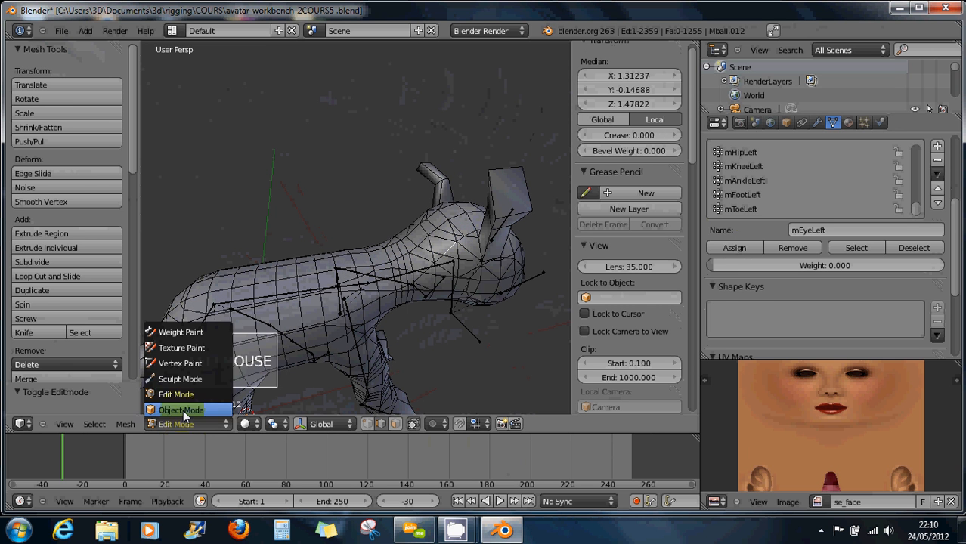
# Back in Object Mode, select all armature bones and apply the pose as rest pose.
pyautogui.click(181, 410)
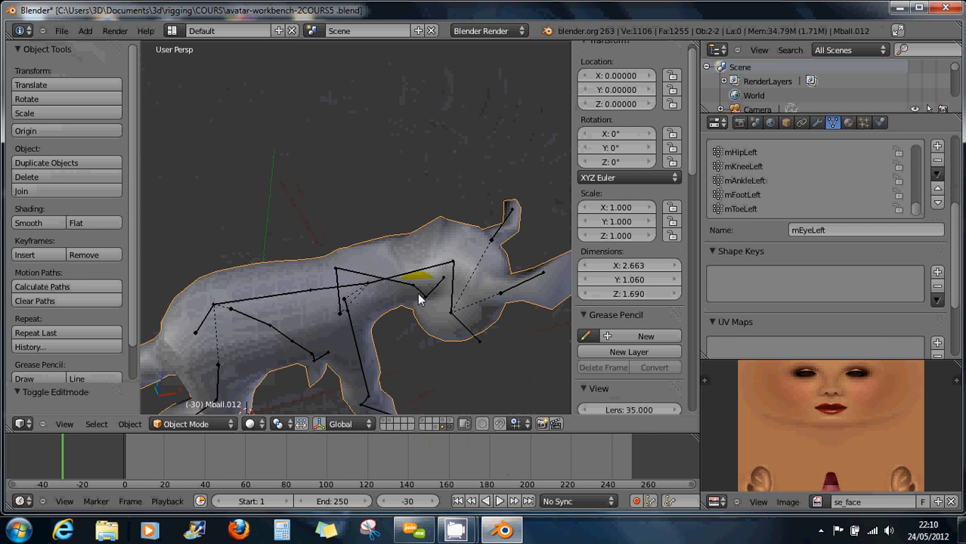
pyautogui.moveTo(353, 287); pyautogui.dragTo(482, 287, button='middle')
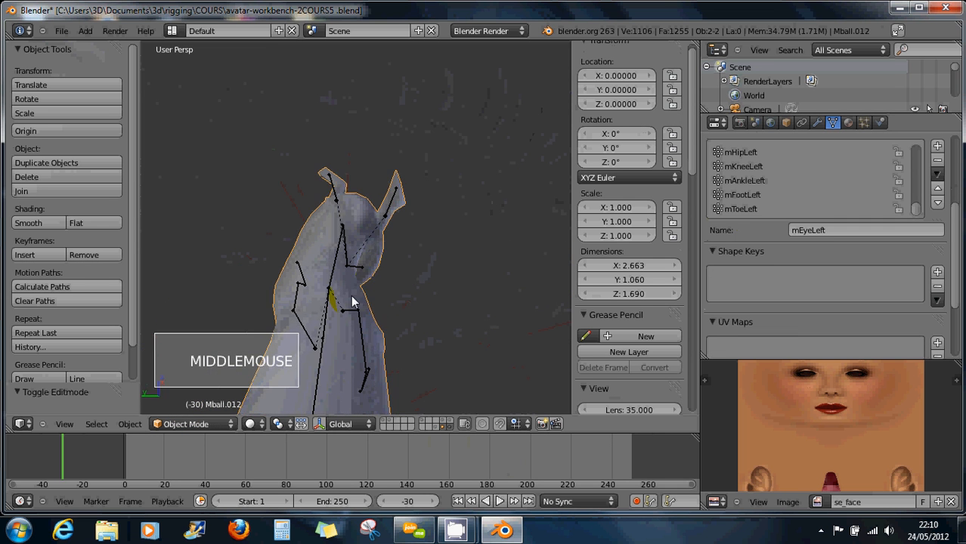
pyautogui.moveTo(351, 295); pyautogui.dragTo(384, 193, button='middle')
pyautogui.rightClick(391, 198)
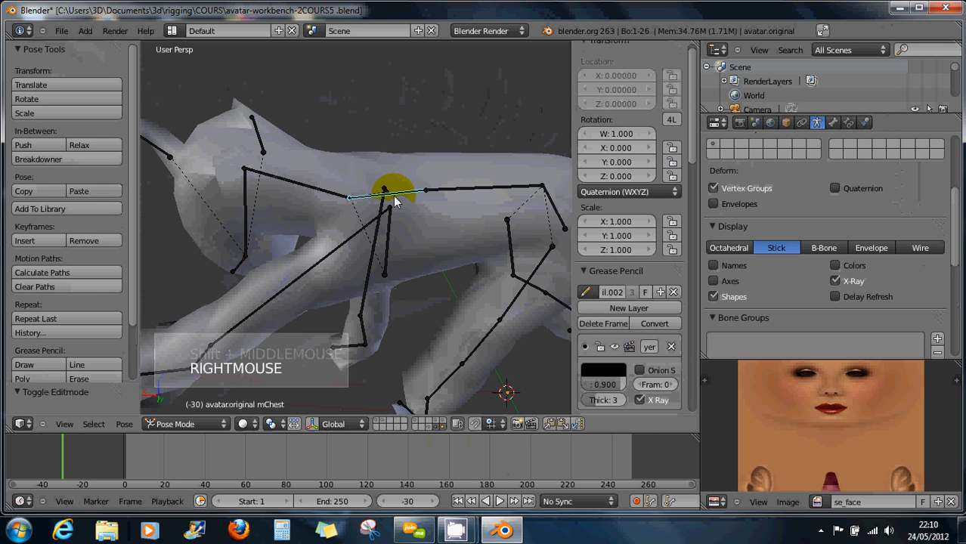
pyautogui.press('a')
pyautogui.press('a')
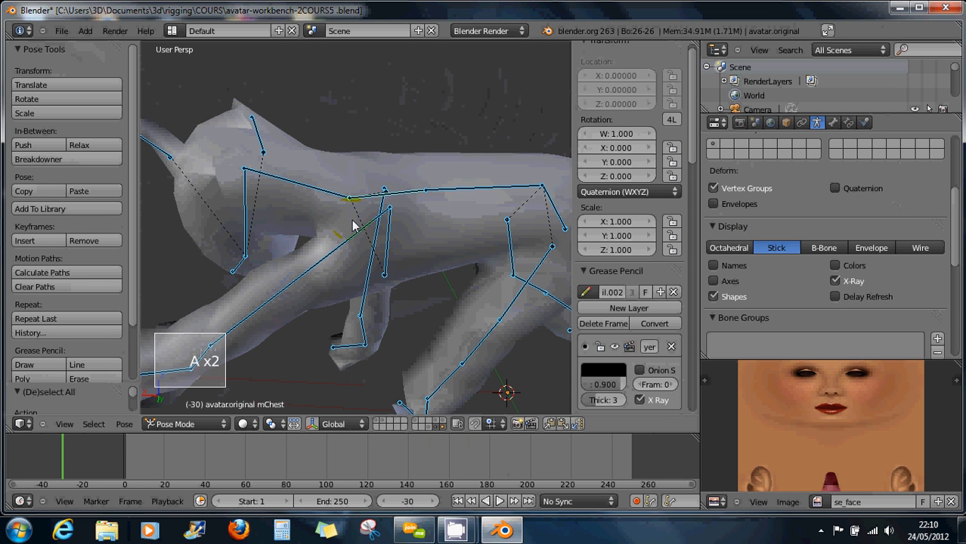
pyautogui.hotkey('ctrl', 'a')
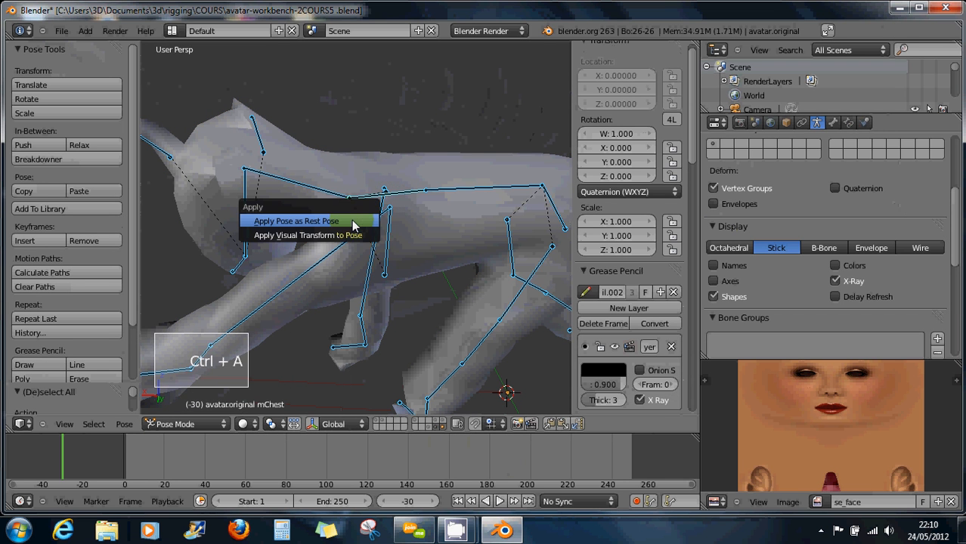
pyautogui.click(363, 218)
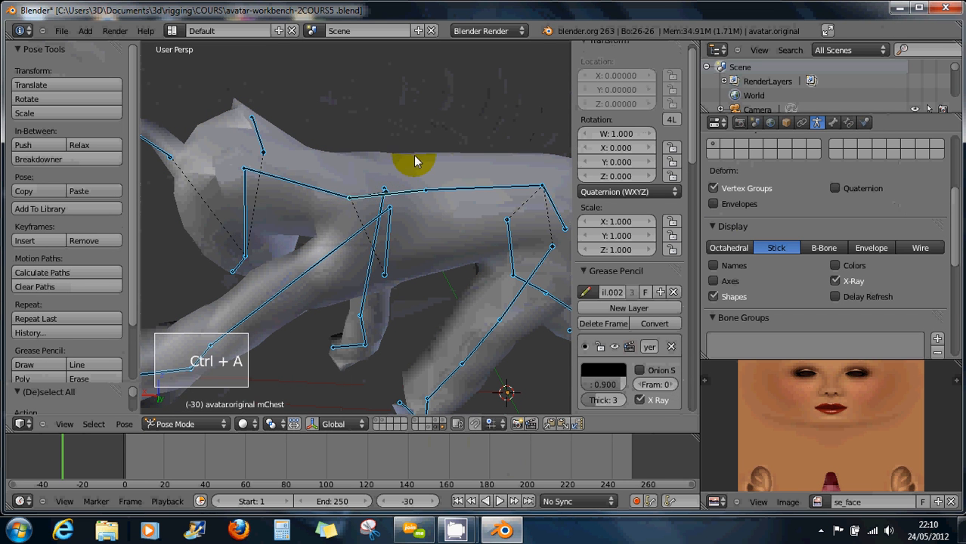
# Browse the Pose menu, then select the mHead bone.
pyautogui.click(125, 426)
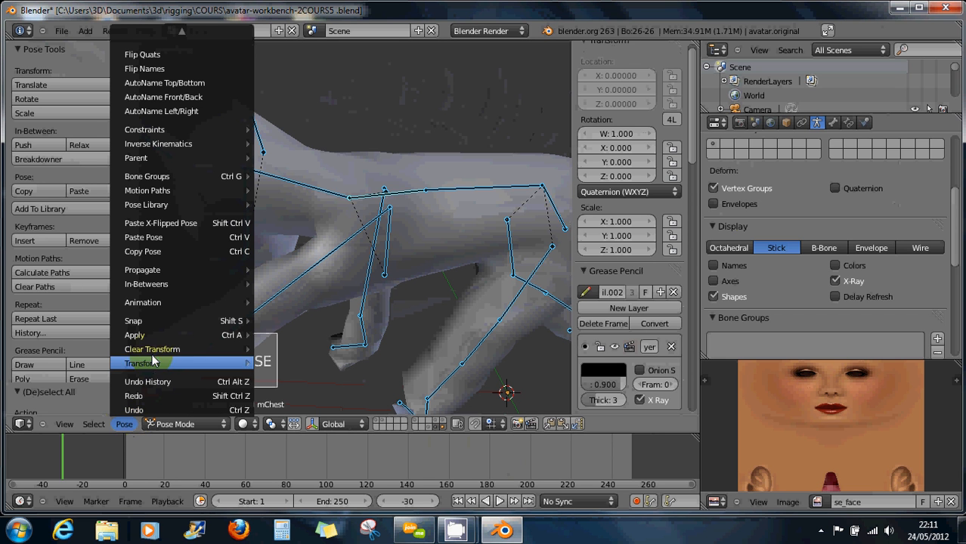
pyautogui.moveTo(154, 352)
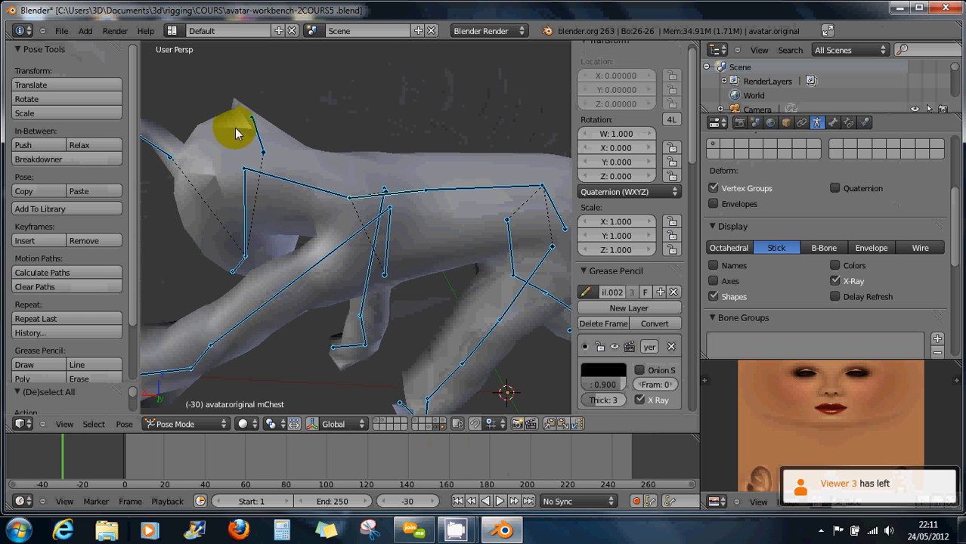
pyautogui.rightClick(246, 219)
pyautogui.moveTo(260, 217); pyautogui.dragTo(308, 227, button='middle')
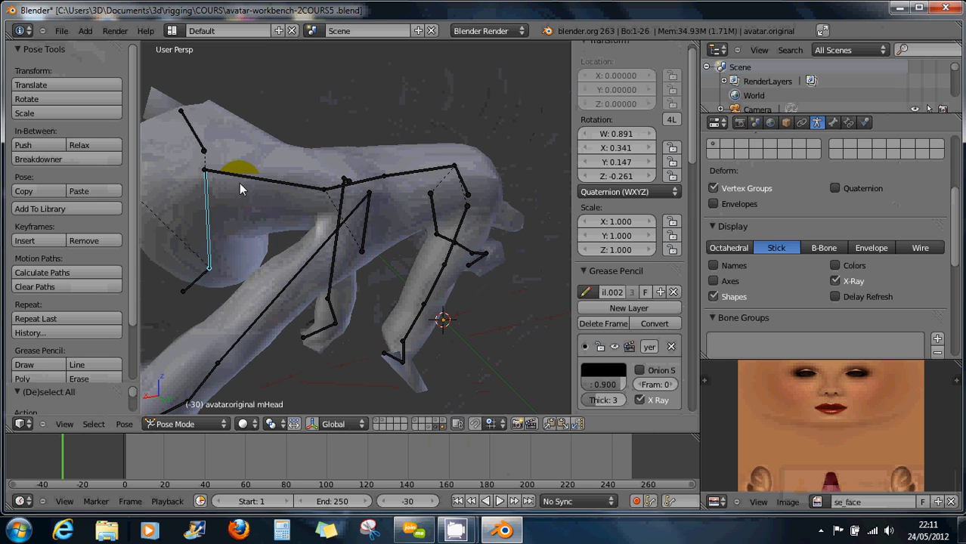
pyautogui.moveTo(316, 216); pyautogui.dragTo(295, 239, button='middle')
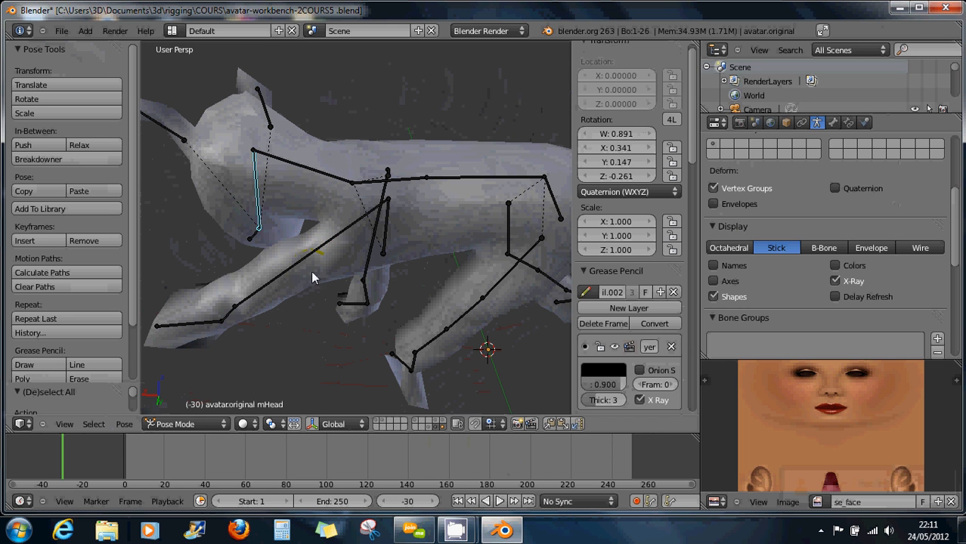
# Rotate the mNeck bone about 47° to bend the head, then select the Mball.012 mesh.
pyautogui.moveTo(313, 278); pyautogui.dragTo(320, 252, button='middle')
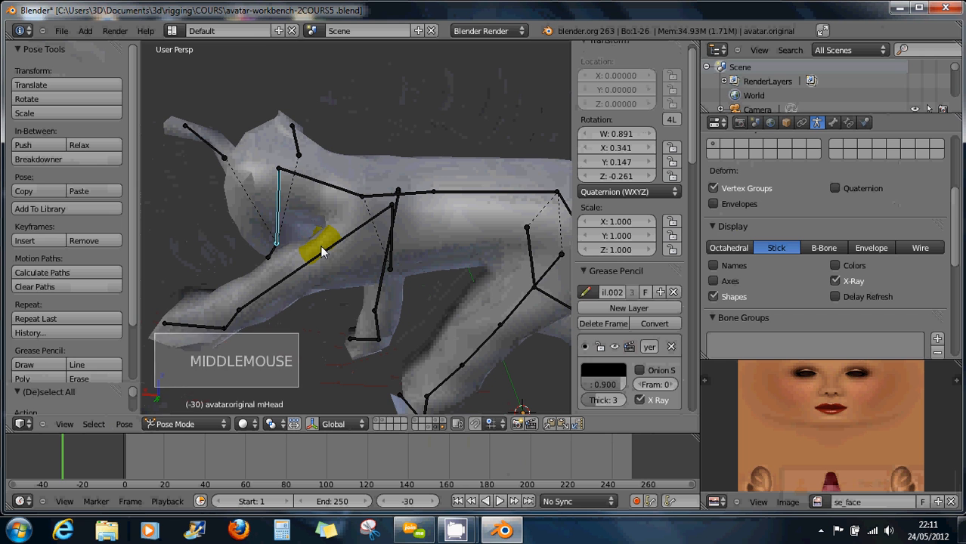
pyautogui.rightClick(359, 199)
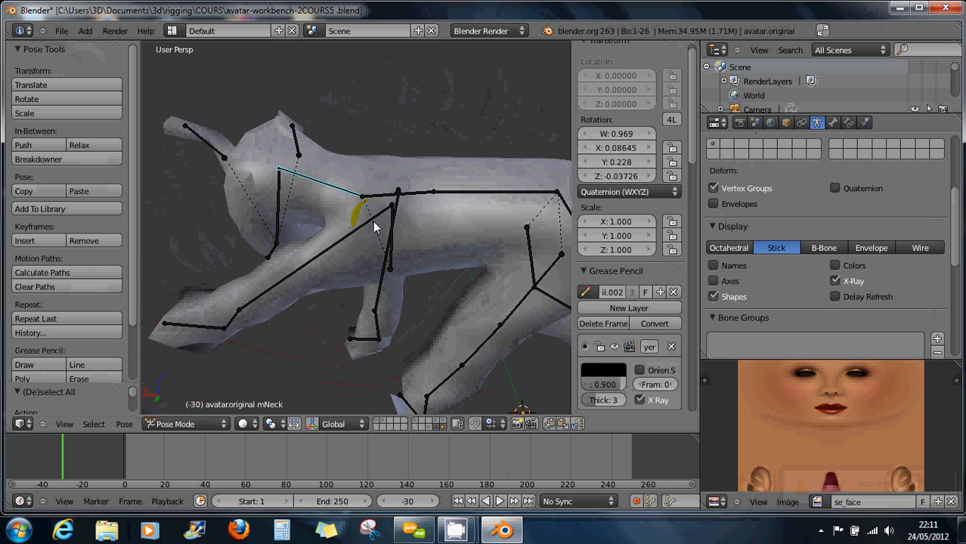
pyautogui.moveTo(373, 222); pyautogui.dragTo(390, 215, button='middle')
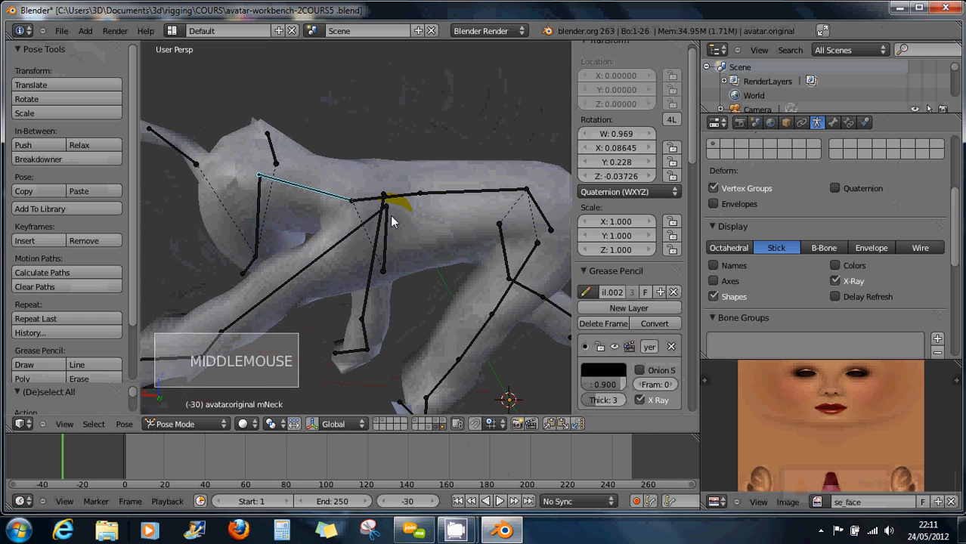
pyautogui.scroll(-2, 406, 224)
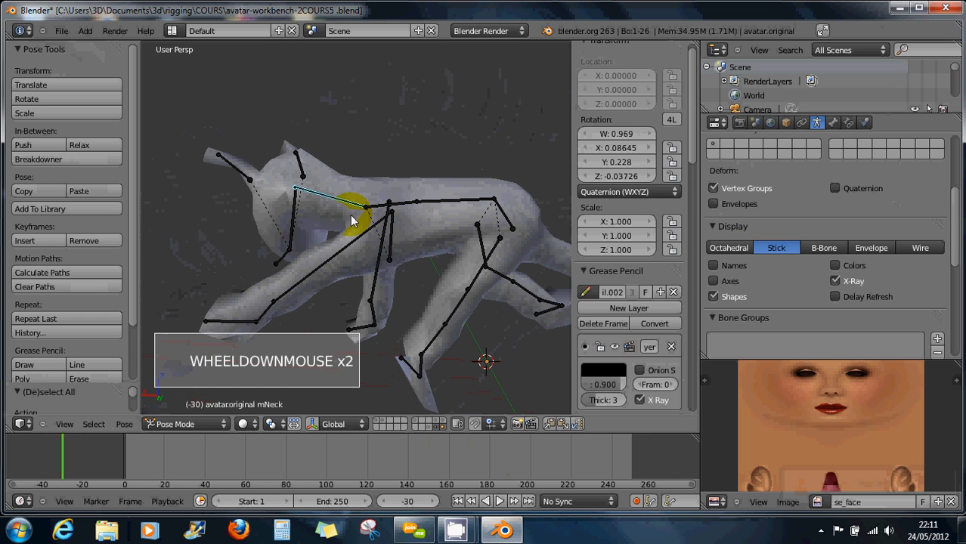
pyautogui.press('r')
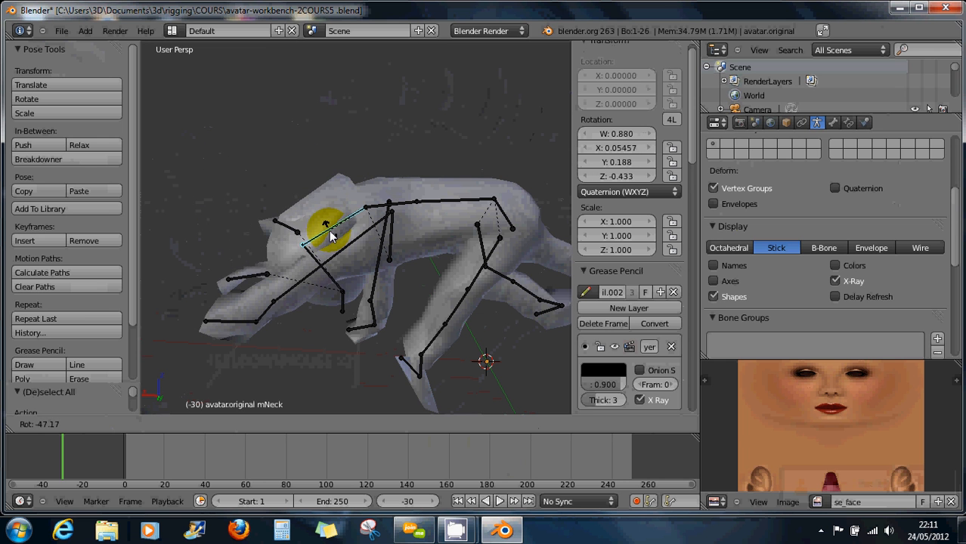
pyautogui.click(335, 241)
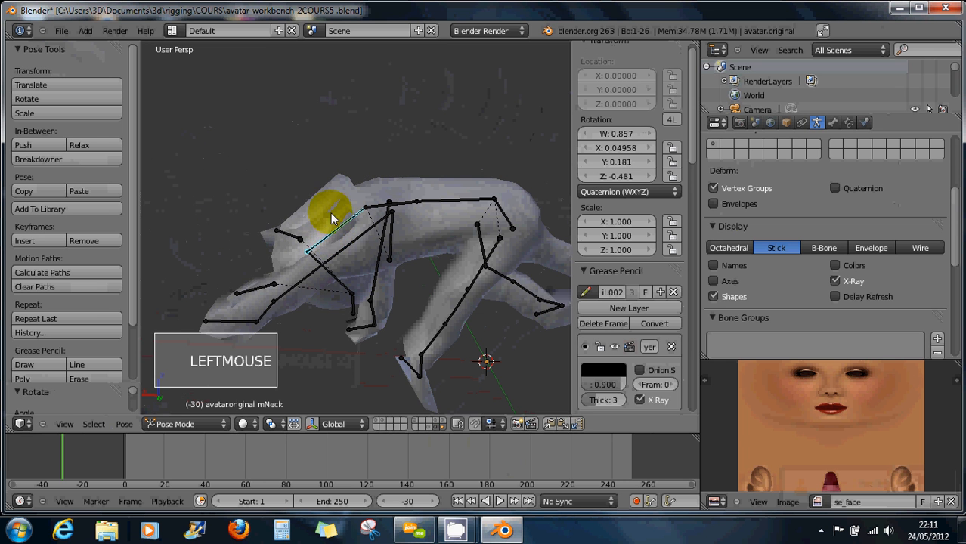
pyautogui.moveTo(334, 221)
pyautogui.mouseDown(button='middle')
pyautogui.moveTo(330, 253)
pyautogui.moveTo(336, 206)
pyautogui.mouseUp(button='middle')
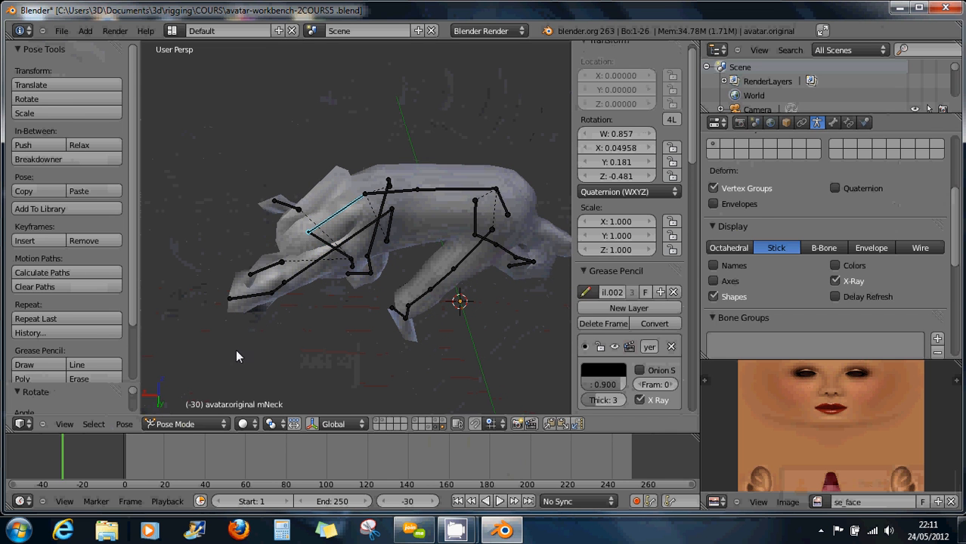
pyautogui.rightClick(311, 216)
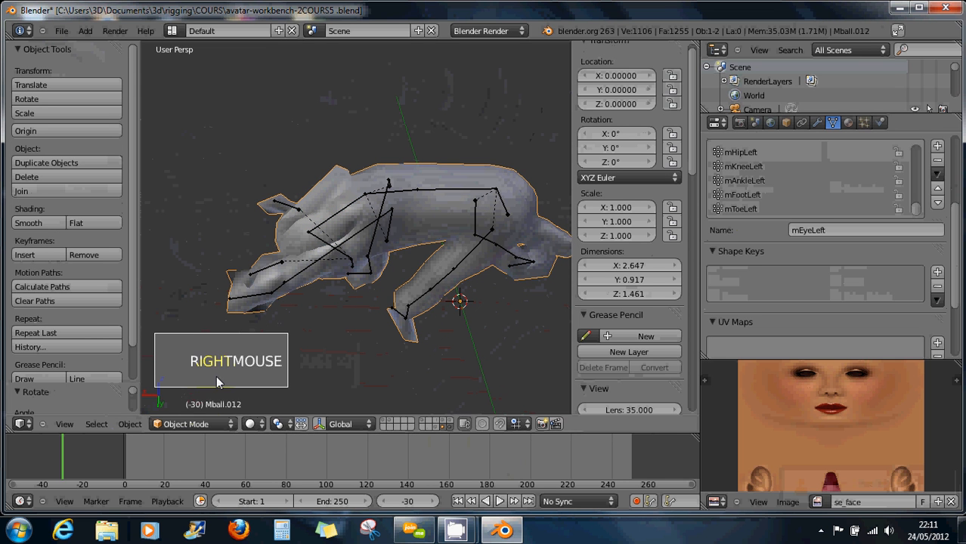
# Switch to Weight Paint mode, set brush weight 0.02632, and paint the neck.
pyautogui.click(189, 424)
pyautogui.click(192, 332)
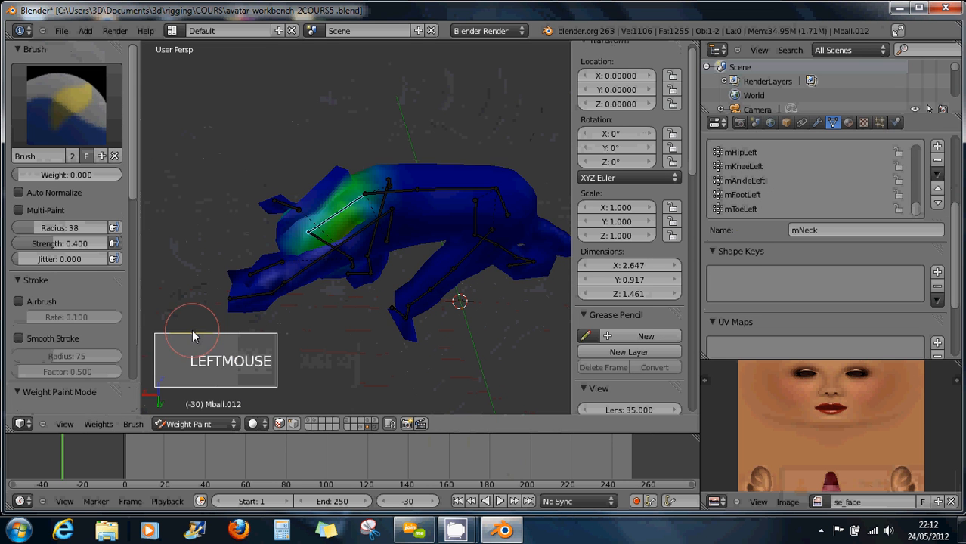
pyautogui.scroll(2, 352, 173)
pyautogui.scroll(3, 346, 176)
pyautogui.moveTo(345, 198); pyautogui.dragTo(250, 200, button='middle')
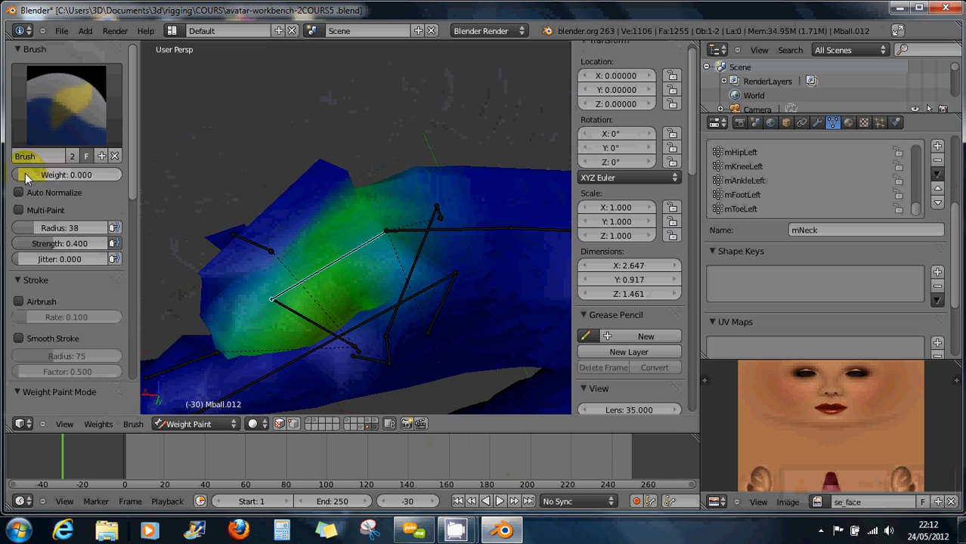
pyautogui.moveTo(23, 175); pyautogui.dragTo(25, 176)
pyautogui.click(334, 189)
pyautogui.click(317, 184)
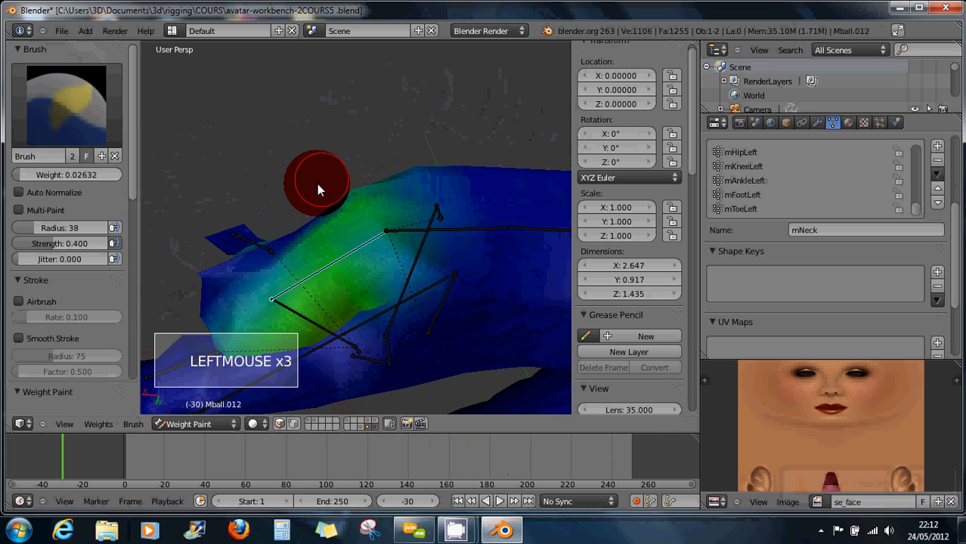
pyautogui.click(297, 251)
pyautogui.click(335, 233)
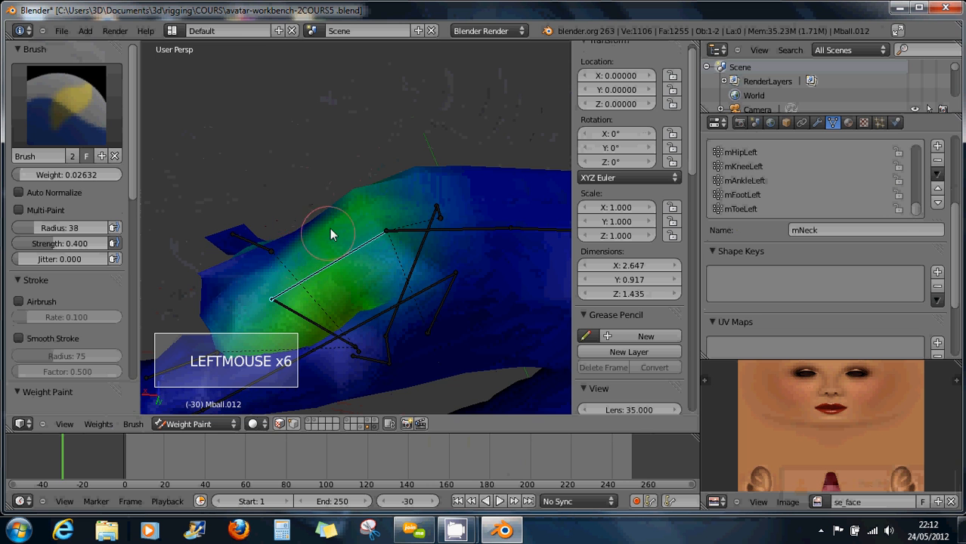
pyautogui.click(324, 222)
pyautogui.click(325, 227)
# Stand the mesh upright and paint mNeck weight over the neck and shoulder.
pyautogui.moveTo(327, 230)
pyautogui.mouseDown(button='middle')
pyautogui.moveTo(342, 250)
pyautogui.moveTo(382, 263)
pyautogui.mouseUp(button='middle')
pyautogui.moveTo(274, 260); pyautogui.dragTo(280, 240)
pyautogui.moveTo(280, 240)
pyautogui.mouseDown(button='middle')
pyautogui.moveTo(335, 249)
pyautogui.moveTo(215, 178)
pyautogui.moveTo(302, 228)
pyautogui.moveTo(301, 216)
pyautogui.mouseUp(button='middle')
pyautogui.click(272, 240)
pyautogui.click(281, 242)
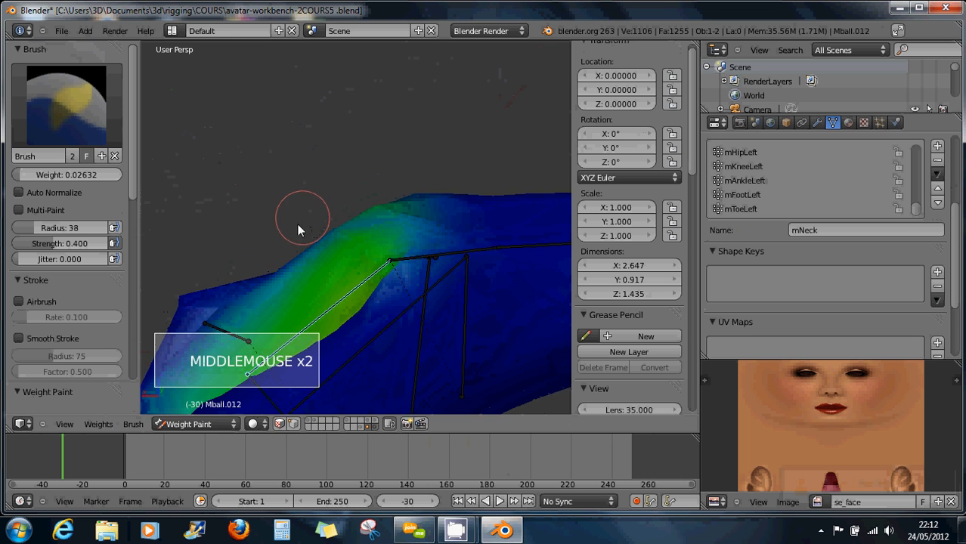
pyautogui.click(205, 306)
pyautogui.click(199, 310)
pyautogui.click(199, 306)
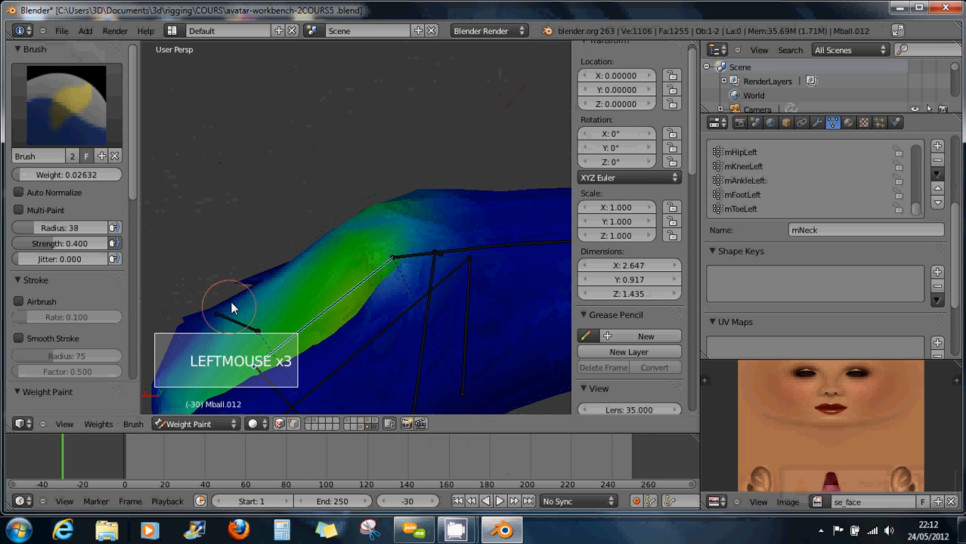
pyautogui.moveTo(230, 303)
pyautogui.mouseDown(button='middle')
pyautogui.moveTo(298, 304)
pyautogui.moveTo(313, 259)
pyautogui.moveTo(253, 242)
pyautogui.moveTo(270, 270)
pyautogui.moveTo(292, 155)
pyautogui.moveTo(277, 204)
pyautogui.moveTo(308, 242)
pyautogui.mouseUp(button='middle')
pyautogui.scroll(-3, 272, 288)
pyautogui.click(258, 293)
pyautogui.click(268, 299)
pyautogui.click(278, 303)
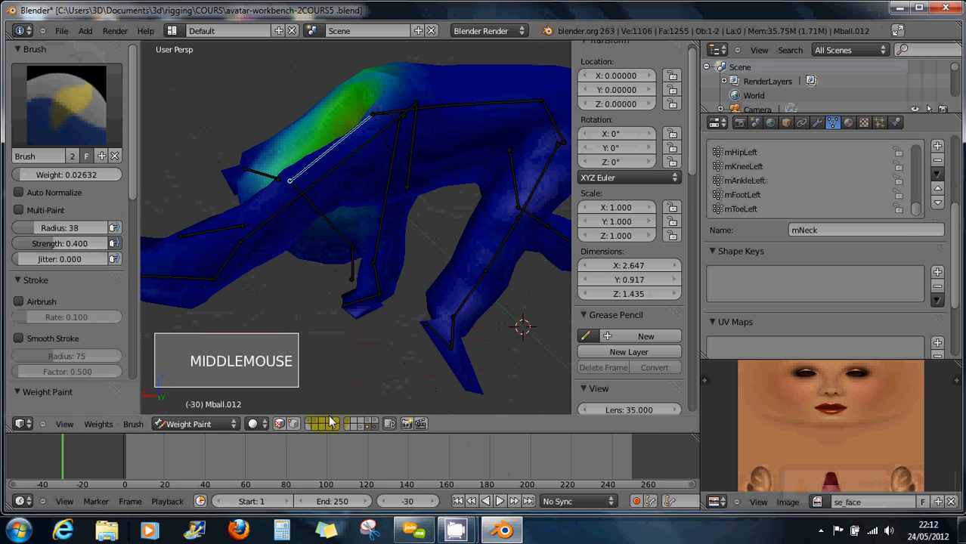
# Enable the vertex selection mask, circle-select upper neck vertices, and paint them.
pyautogui.click(293, 424)
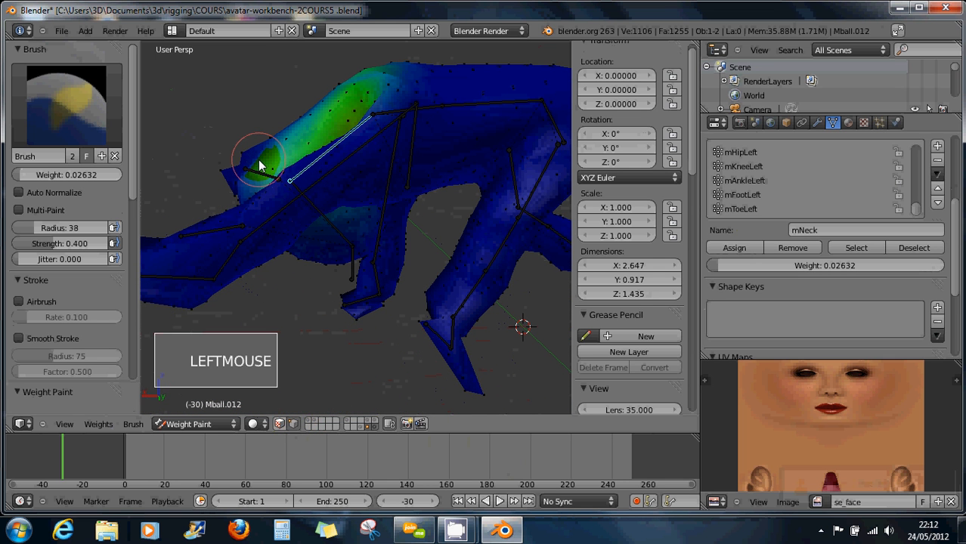
pyautogui.press('c')
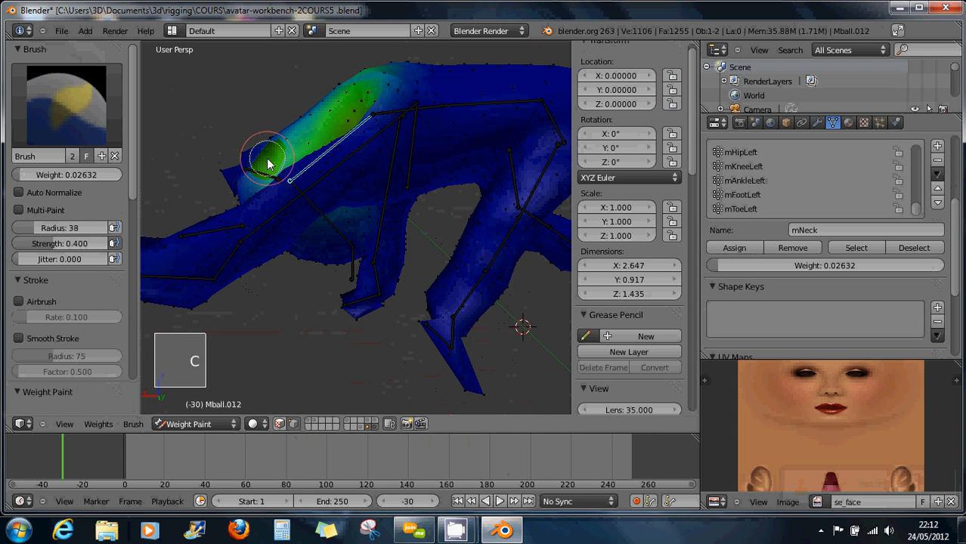
pyautogui.moveTo(248, 155)
pyautogui.mouseDown()
pyautogui.moveTo(282, 149)
pyautogui.moveTo(268, 171)
pyautogui.moveTo(331, 117)
pyautogui.mouseUp()
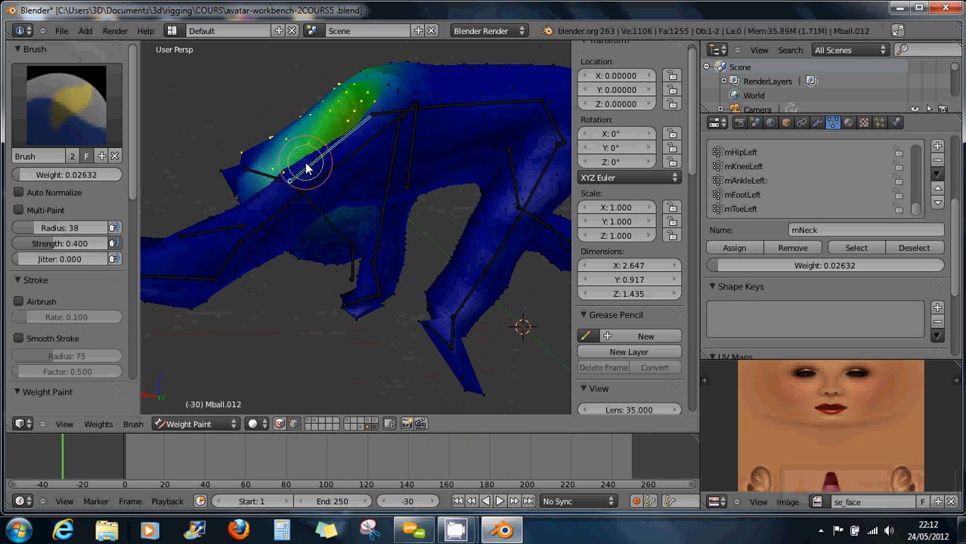
pyautogui.moveTo(306, 168)
pyautogui.mouseDown()
pyautogui.moveTo(288, 180)
pyautogui.moveTo(266, 171)
pyautogui.mouseUp()
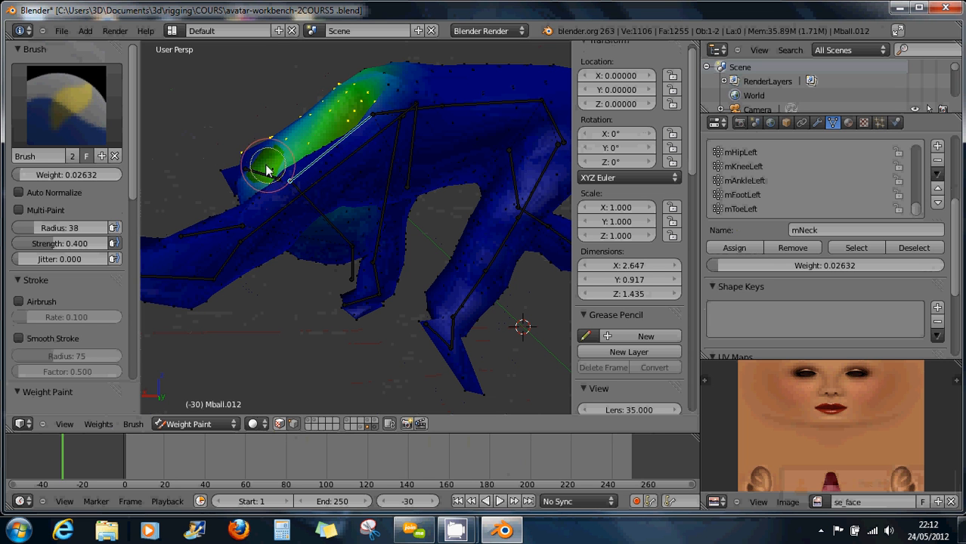
# Paint mNeck weight onto the underside of the neck.
pyautogui.rightClick(262, 162)
pyautogui.moveTo(262, 162); pyautogui.dragTo(390, 206, button='middle')
pyautogui.moveTo(243, 157); pyautogui.dragTo(234, 139, button='middle')
pyautogui.moveTo(233, 139); pyautogui.dragTo(212, 111)
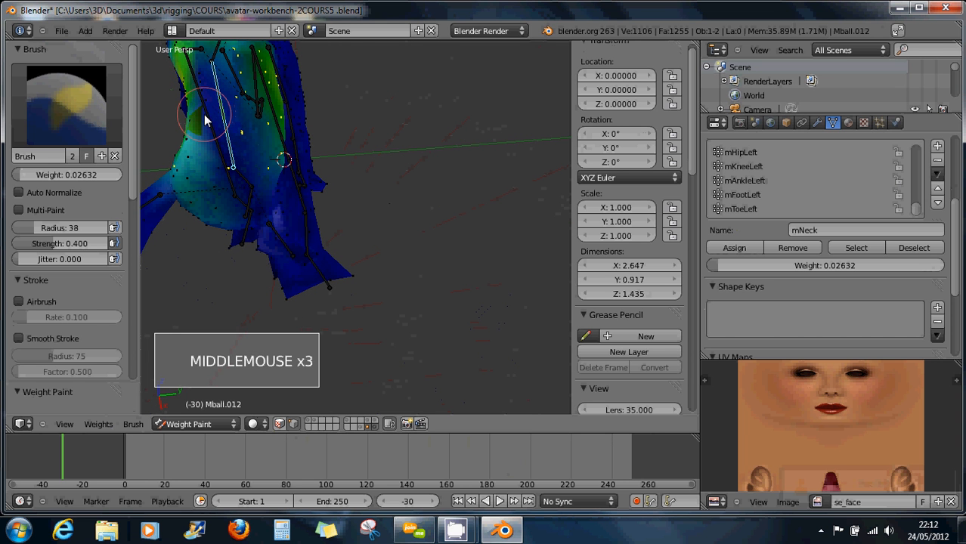
pyautogui.press('c')
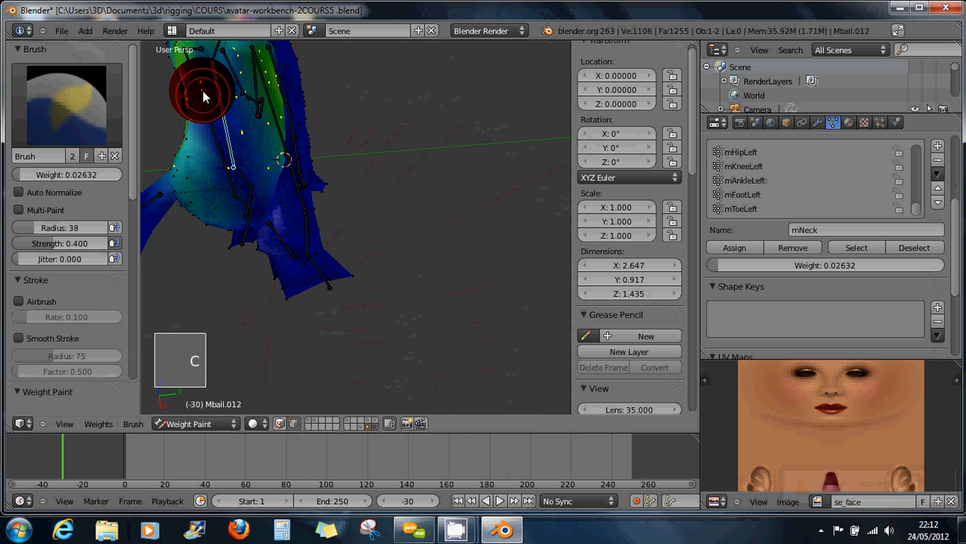
pyautogui.rightClick(266, 175)
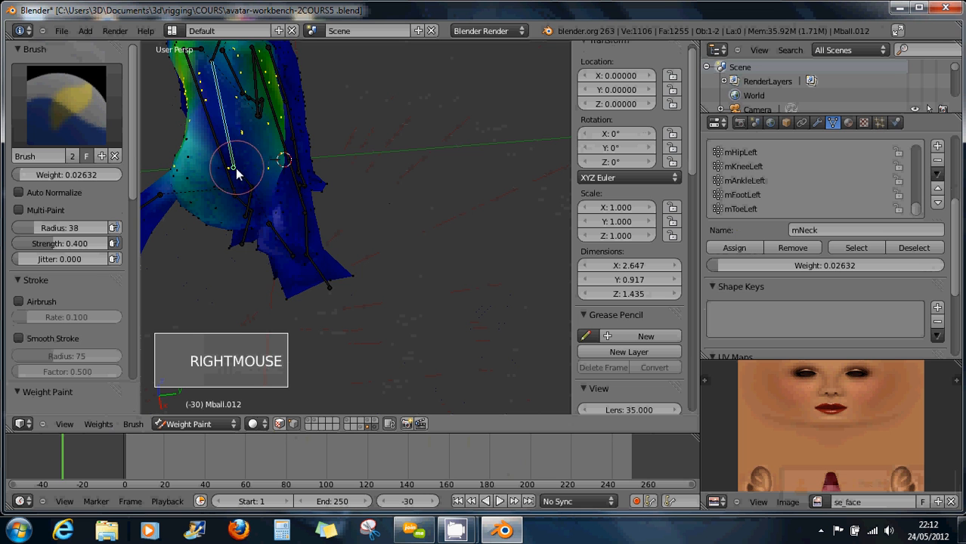
pyautogui.click(237, 174)
pyautogui.moveTo(240, 174)
pyautogui.mouseDown(button='middle')
pyautogui.moveTo(248, 168)
pyautogui.moveTo(188, 147)
pyautogui.moveTo(243, 150)
pyautogui.mouseUp(button='middle')
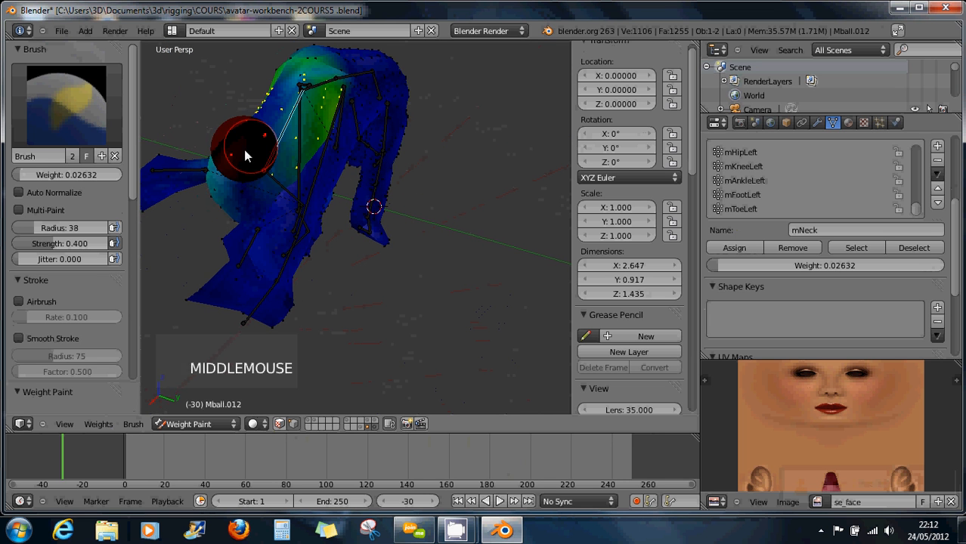
# Build up mNeck weight on the shoulder area with repeated dabs.
pyautogui.click(238, 159)
pyautogui.click(231, 155)
pyautogui.click(228, 153)
pyautogui.click(232, 155)
pyautogui.click(235, 155)
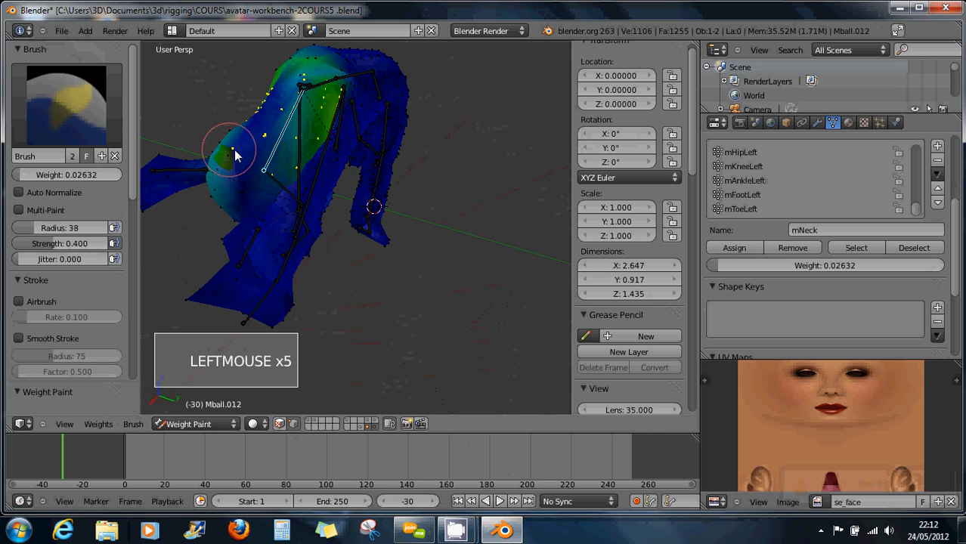
pyautogui.click(235, 152)
pyautogui.click(237, 153)
pyautogui.click(240, 154)
pyautogui.click(248, 157)
pyautogui.click(270, 166)
# Extend the mNeck weight further along the shoulder from a new angle.
pyautogui.moveTo(274, 168)
pyautogui.mouseDown(button='middle')
pyautogui.moveTo(217, 153)
pyautogui.moveTo(230, 147)
pyautogui.mouseUp(button='middle')
pyautogui.click(263, 179)
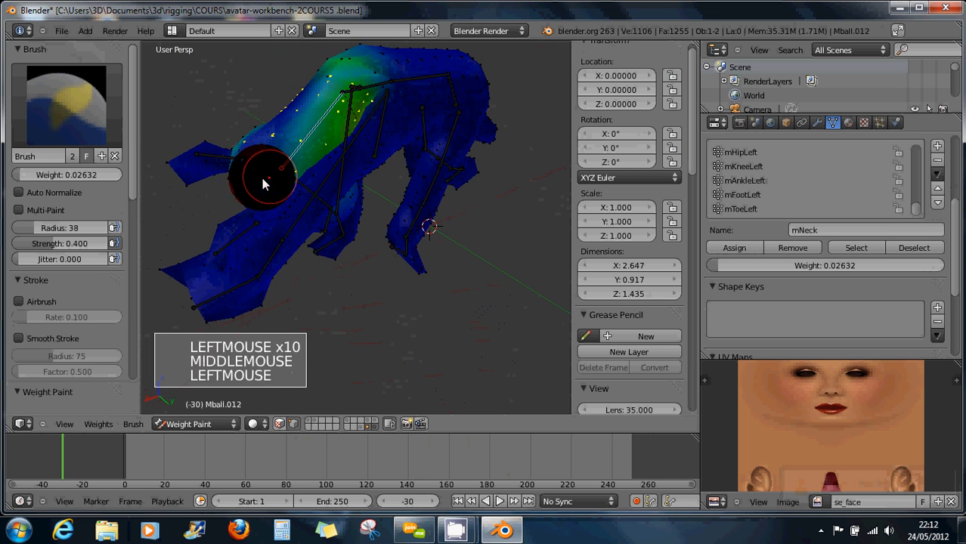
pyautogui.click(262, 186)
pyautogui.click(259, 189)
pyautogui.click(268, 177)
pyautogui.click(280, 161)
pyautogui.click(282, 151)
pyautogui.click(277, 140)
pyautogui.click(291, 140)
pyautogui.click(306, 146)
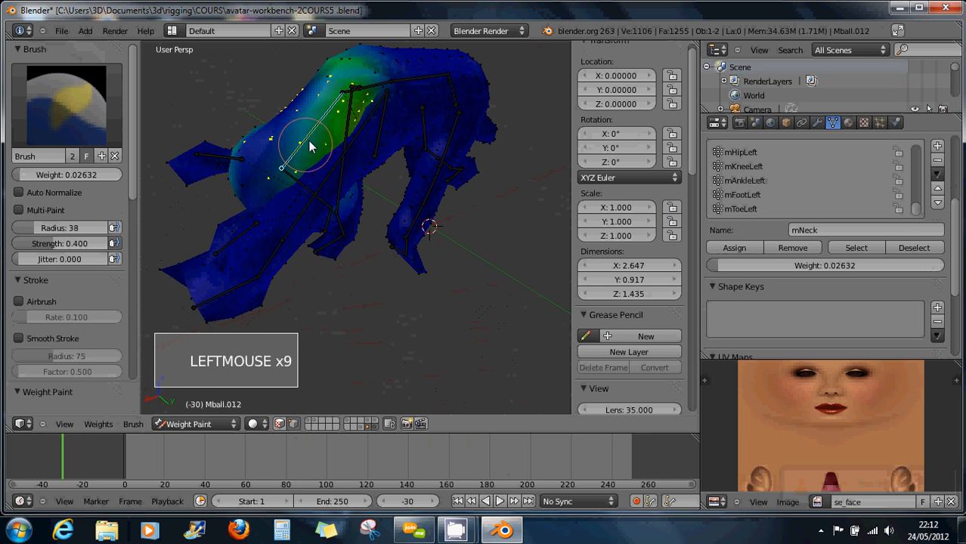
pyautogui.moveTo(315, 142); pyautogui.dragTo(316, 176, button='middle')
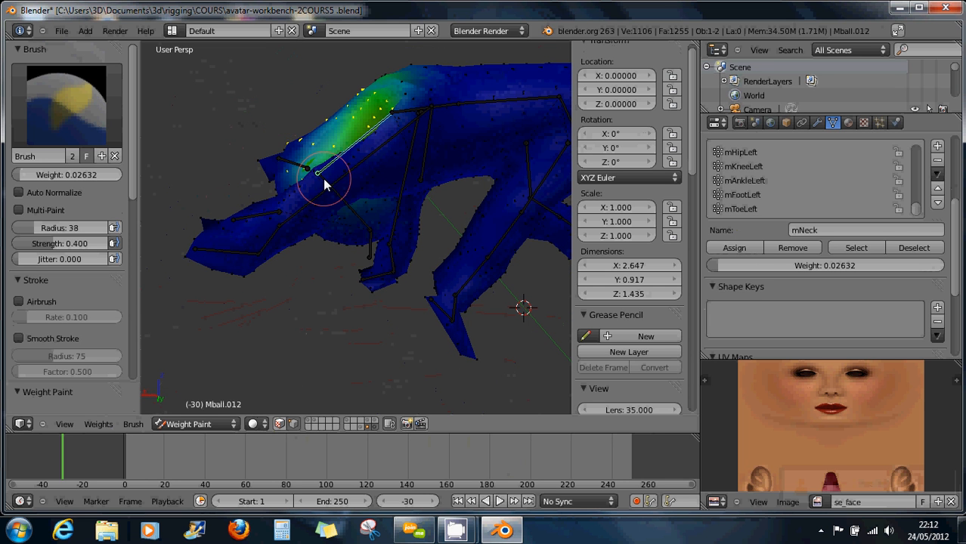
# Rotate the neck bone to test the deformation, then inspect it from several angles.
pyautogui.press('r')
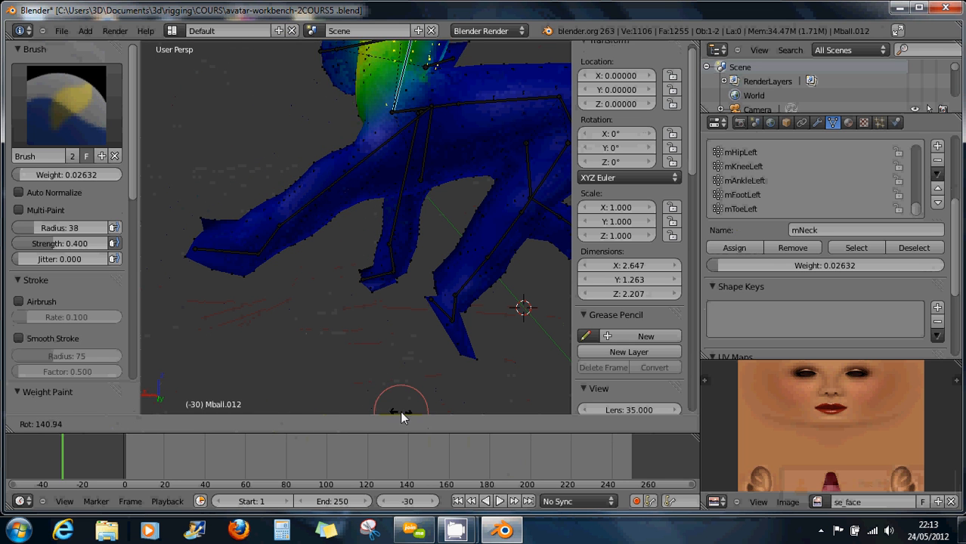
pyautogui.click(386, 415)
pyautogui.moveTo(431, 477); pyautogui.dragTo(397, 438, button='middle')
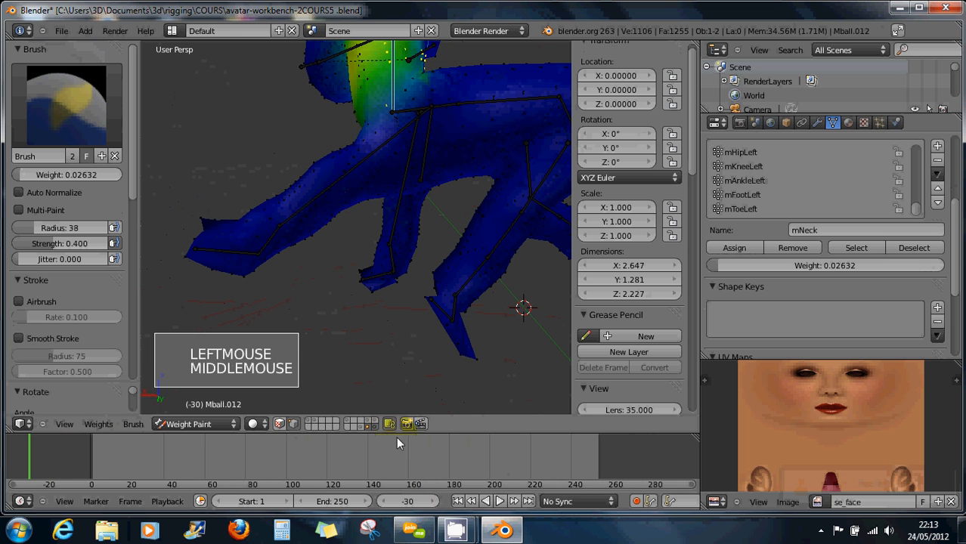
pyautogui.moveTo(421, 265); pyautogui.dragTo(350, 301, button='middle')
pyautogui.scroll(-4, 350, 307)
pyautogui.scroll(1, 410, 283)
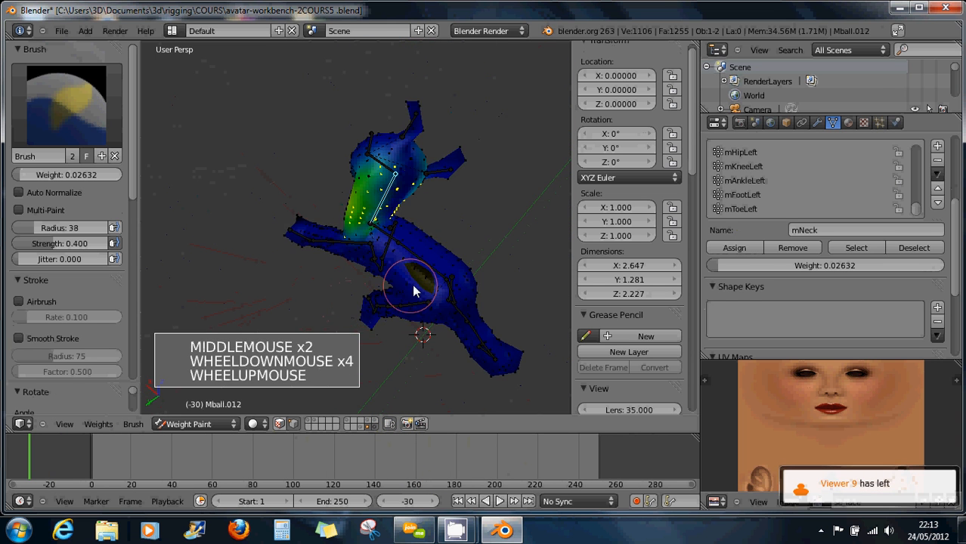
pyautogui.moveTo(410, 282)
pyautogui.mouseDown(button='middle')
pyautogui.moveTo(313, 232)
pyautogui.moveTo(446, 269)
pyautogui.moveTo(369, 320)
pyautogui.mouseUp(button='middle')
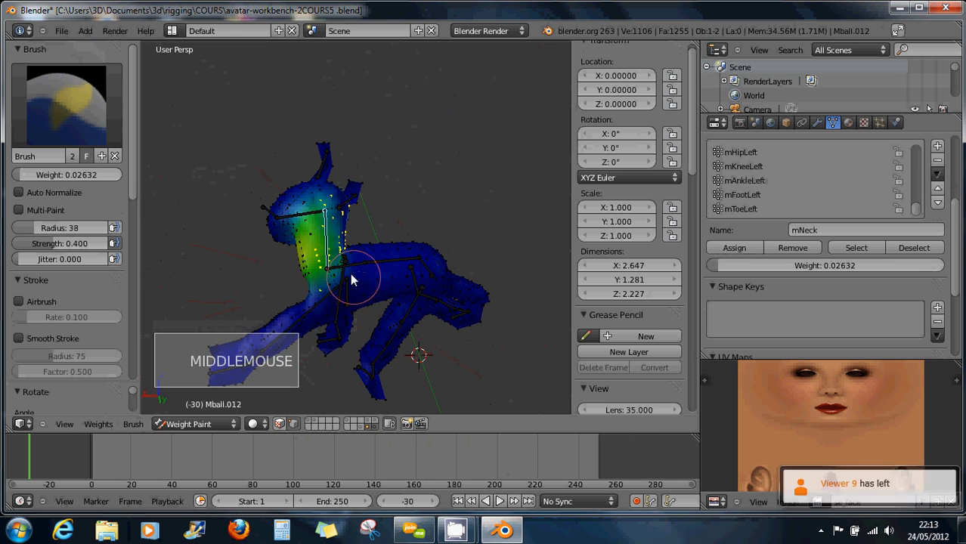
pyautogui.moveTo(349, 275); pyautogui.dragTo(341, 261, button='middle')
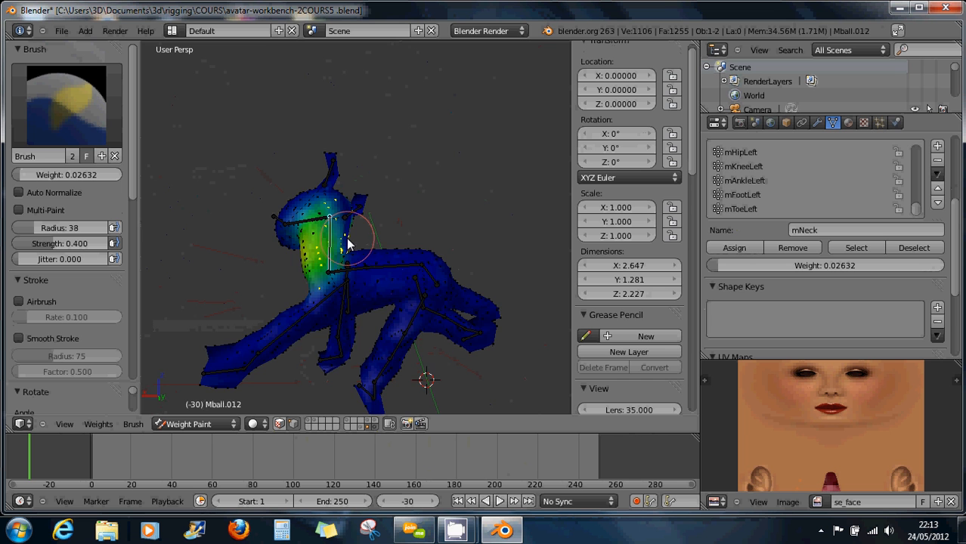
pyautogui.moveTo(347, 242)
pyautogui.mouseDown(button='middle')
pyautogui.moveTo(303, 255)
pyautogui.moveTo(335, 248)
pyautogui.mouseUp(button='middle')
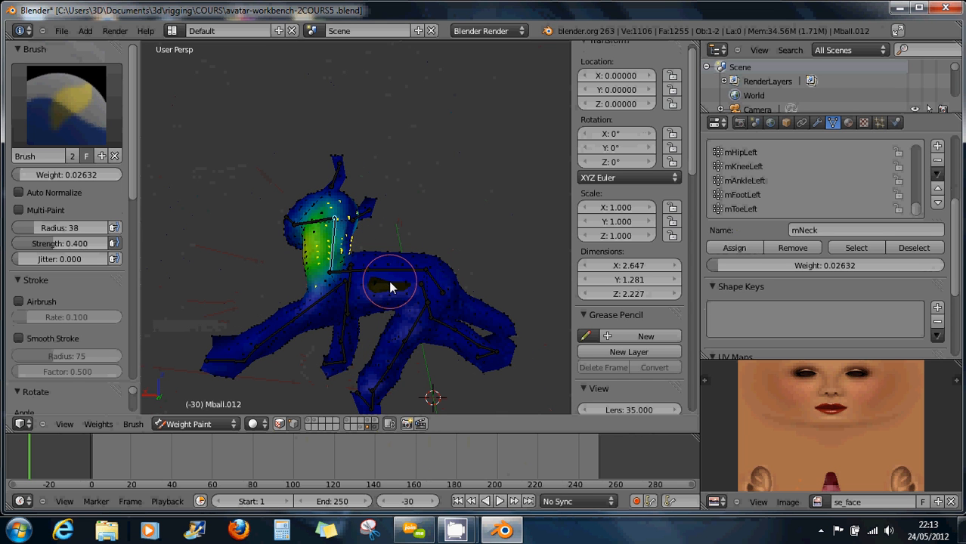
# Paint mNeck weight onto the base of the neck.
pyautogui.press('a')
pyautogui.press('a')
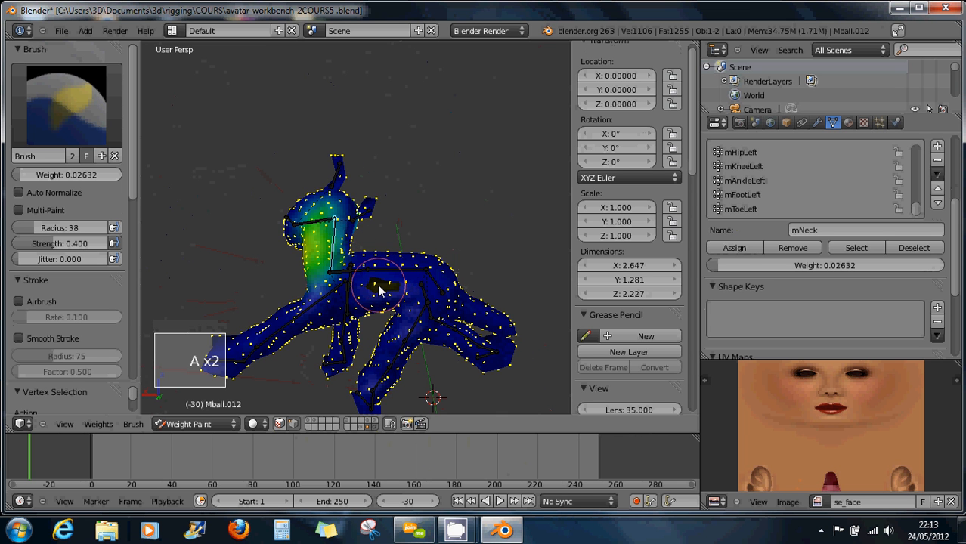
pyautogui.rightClick(393, 365)
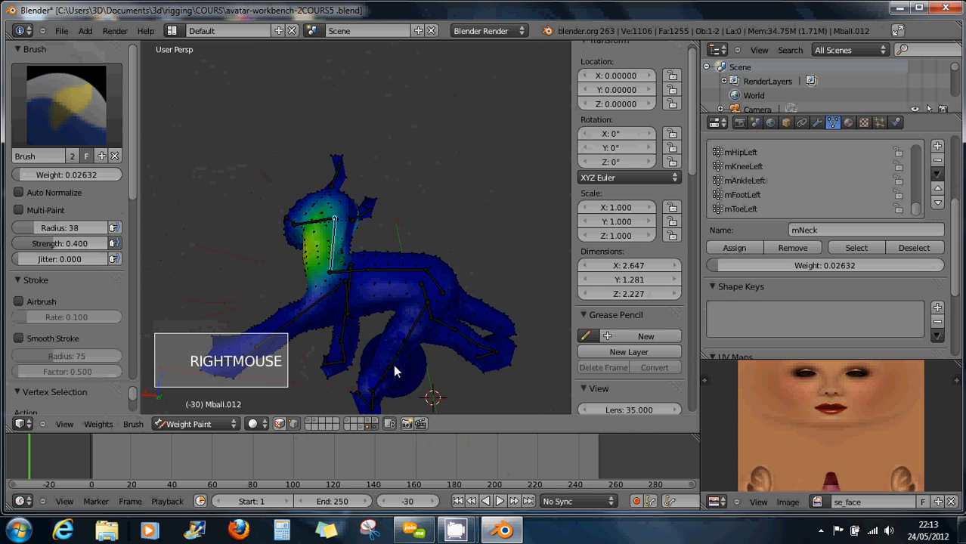
pyautogui.rightClick(392, 363)
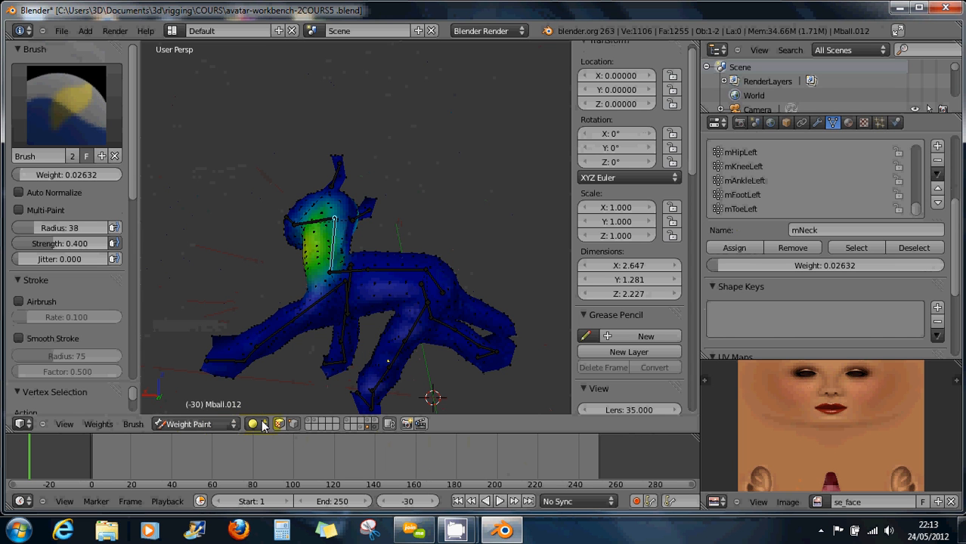
pyautogui.click(318, 295)
pyautogui.rightClick(318, 301)
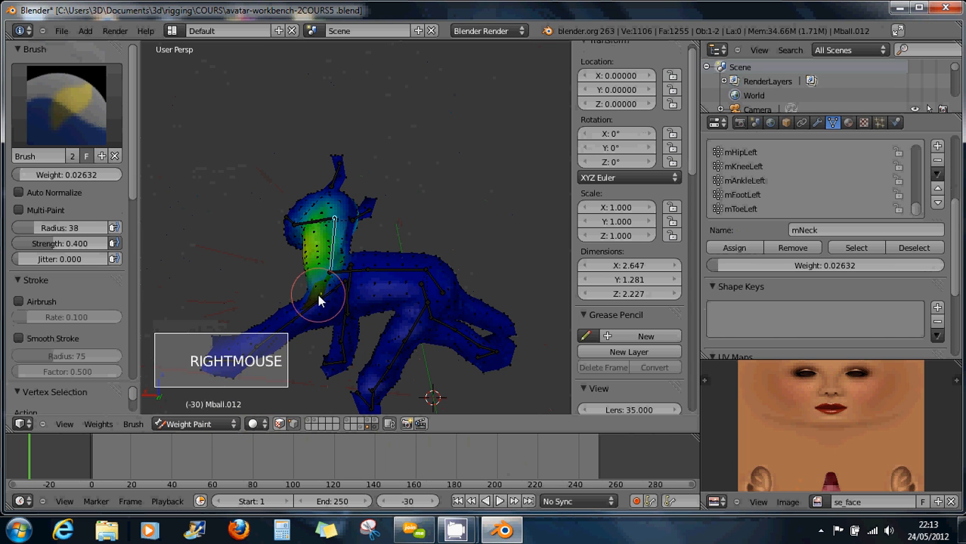
# Turn off vertex selection masking and switch Mball.012 to Object Mode.
pyautogui.click(294, 424)
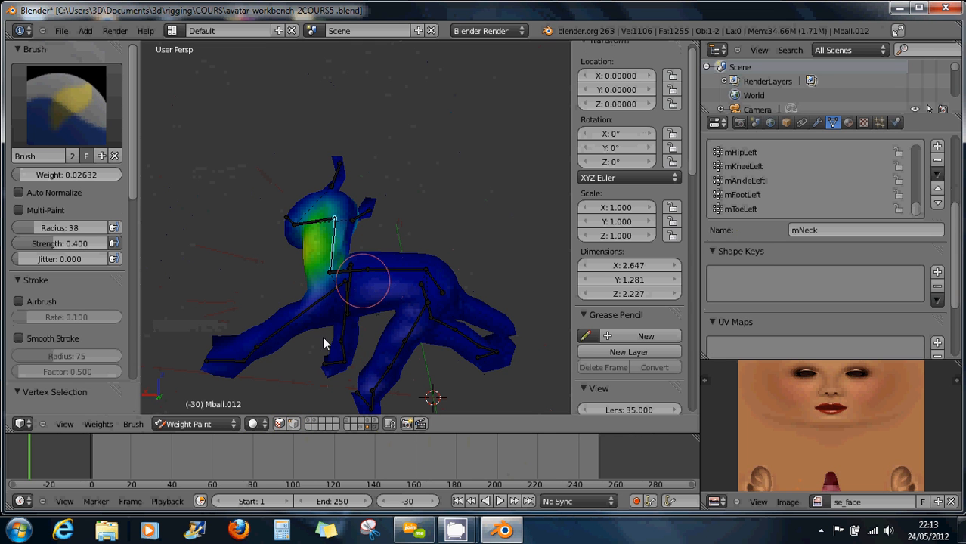
pyautogui.click(210, 424)
pyautogui.click(234, 412)
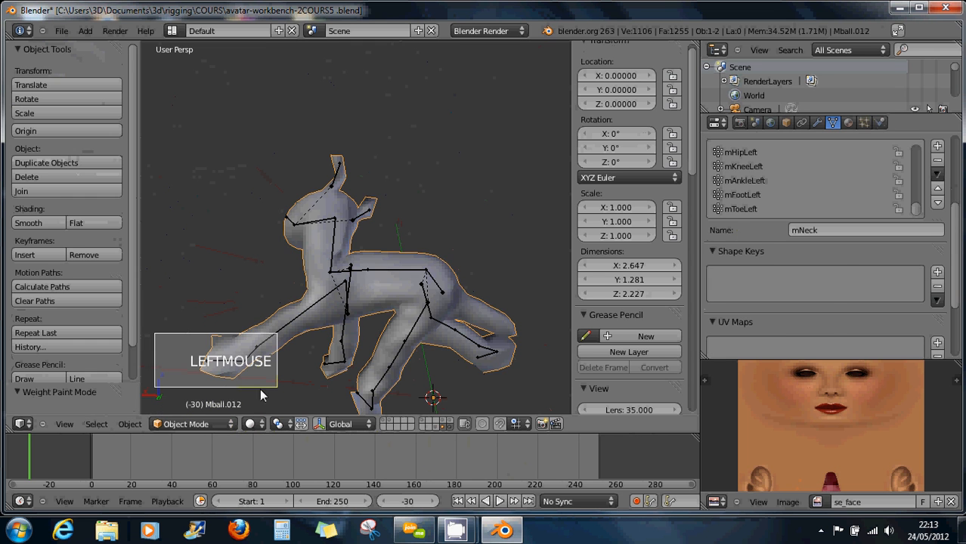
# Select the mNeck bone in Pose Mode and rotate it freely to test the neck bend.
pyautogui.rightClick(382, 276)
pyautogui.press('a')
pyautogui.press('a')
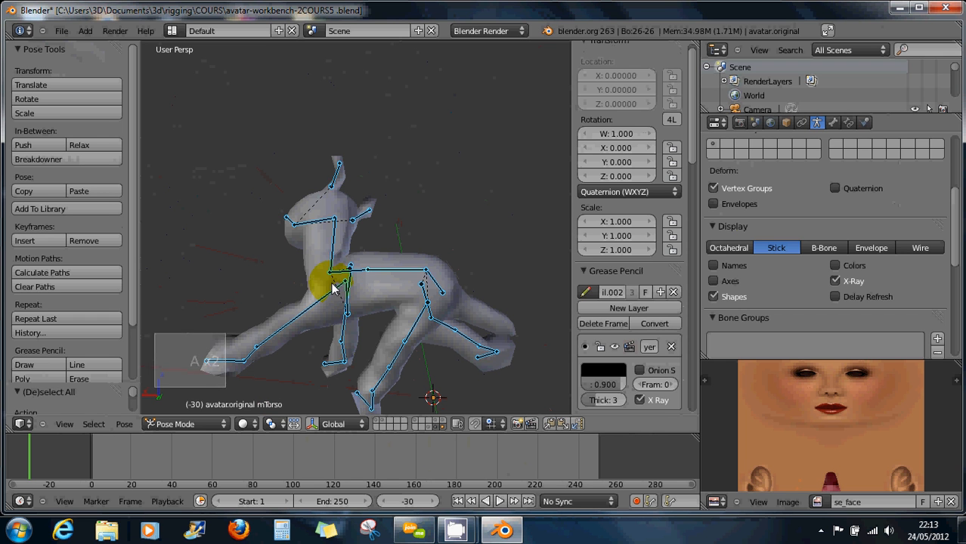
pyautogui.rightClick(334, 244)
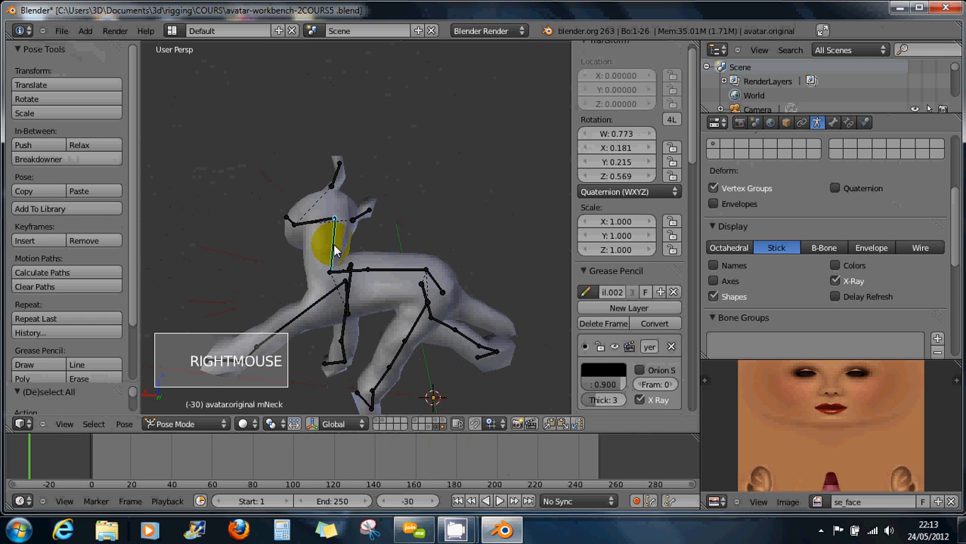
pyautogui.press('r')
pyautogui.press('r')
pyautogui.click(321, 261)
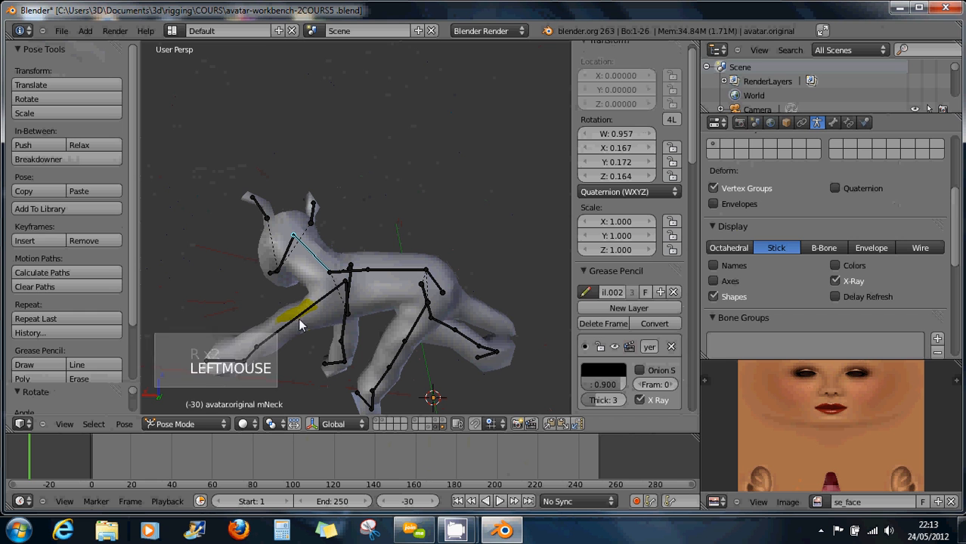
pyautogui.rightClick(300, 323)
pyautogui.click(198, 424)
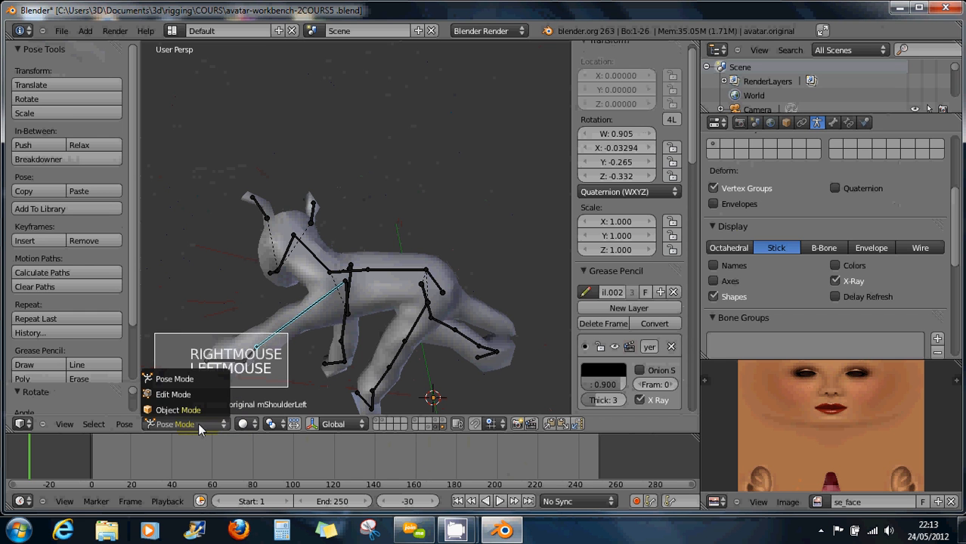
# Select all bones, clear all pose transforms back to rest, and frame the front shoulder.
pyautogui.click(200, 382)
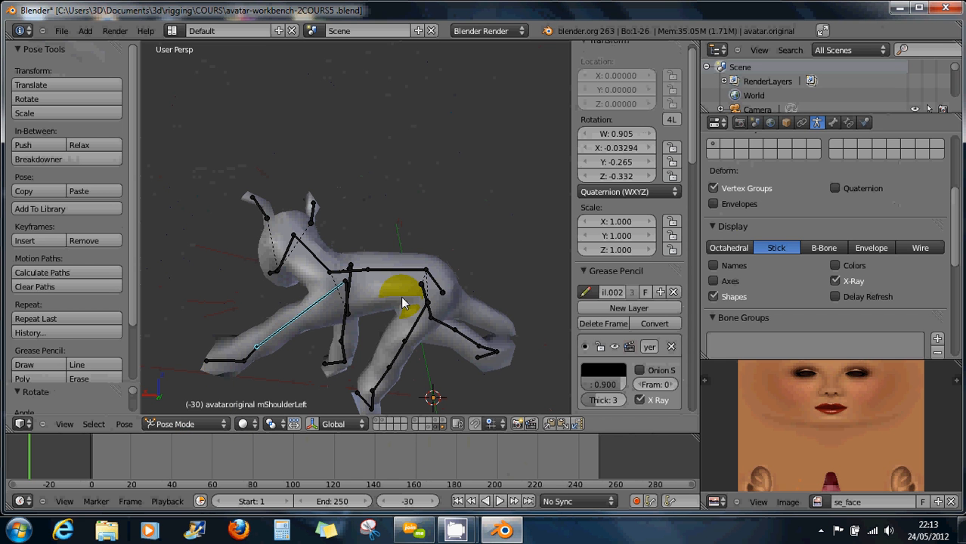
pyautogui.press('a')
pyautogui.press('a')
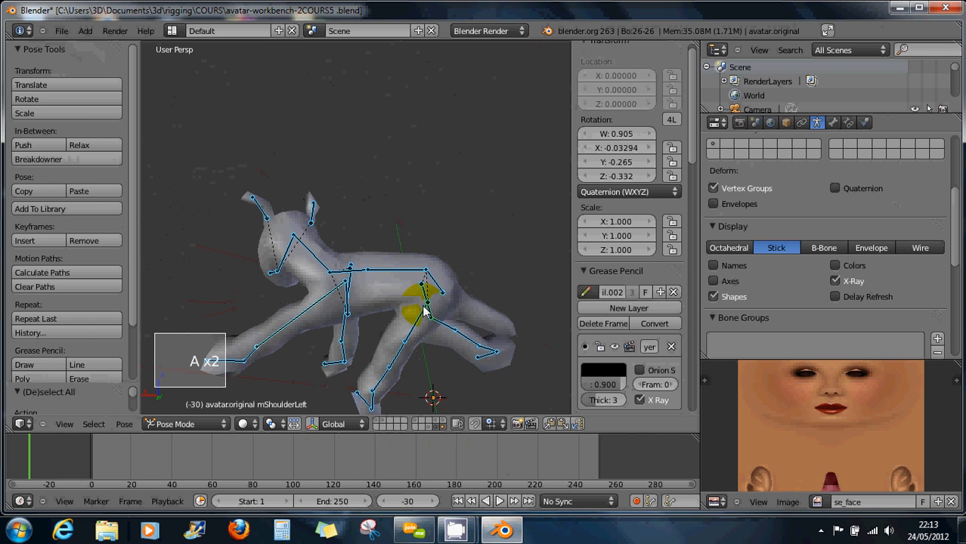
pyautogui.scroll(-1, 425, 310)
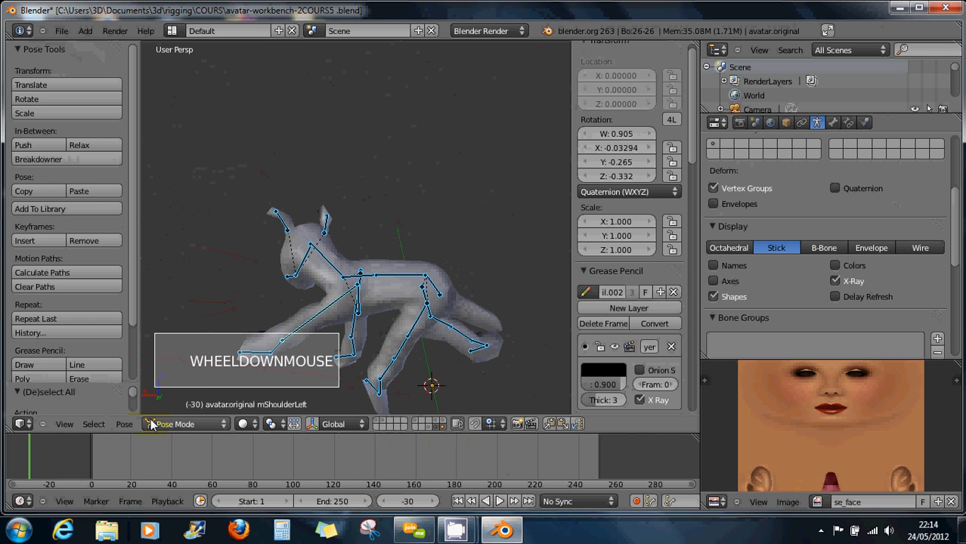
pyautogui.click(123, 424)
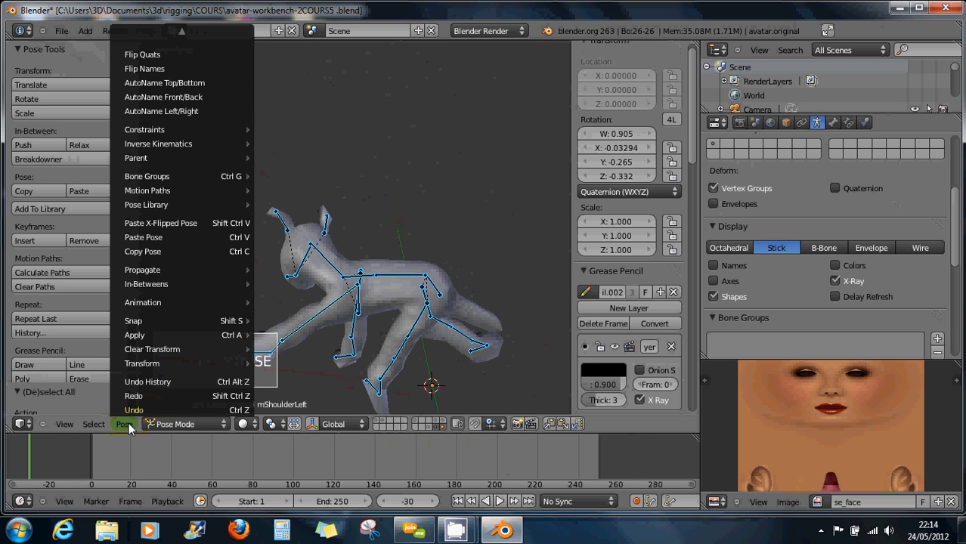
pyautogui.moveTo(168, 334)
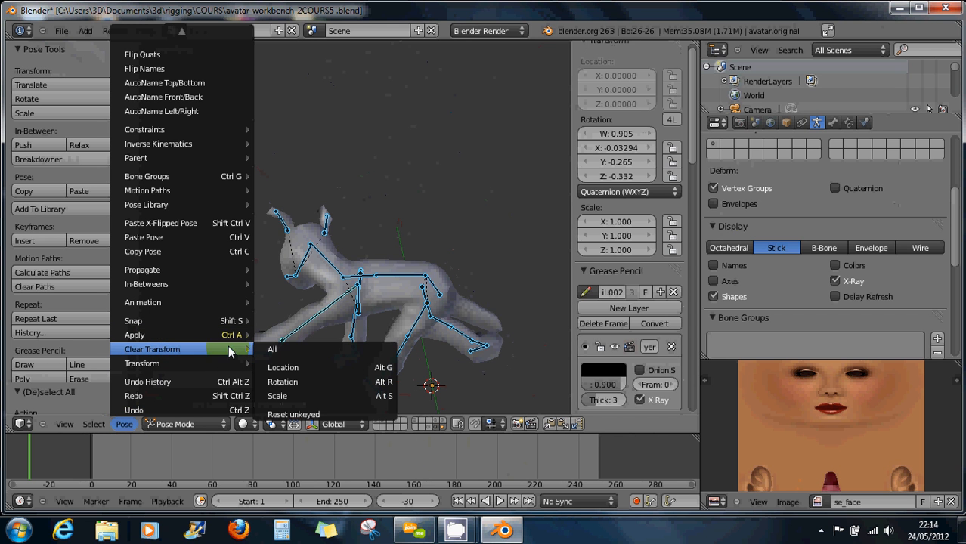
pyautogui.click(273, 351)
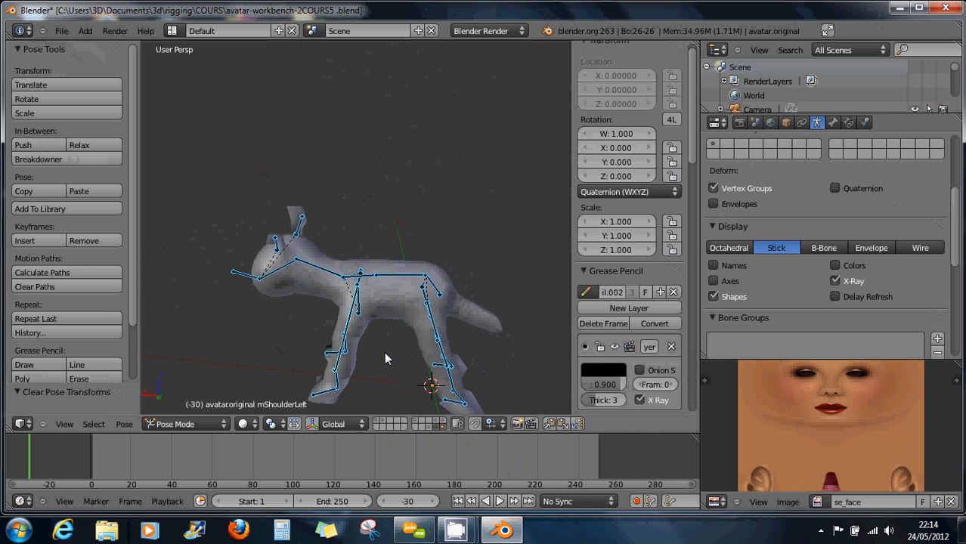
pyautogui.keyDown('shift'); pyautogui.moveTo(384, 358); pyautogui.dragTo(530, 183, button='middle'); pyautogui.keyUp('shift')
pyautogui.scroll(4, 380, 214)
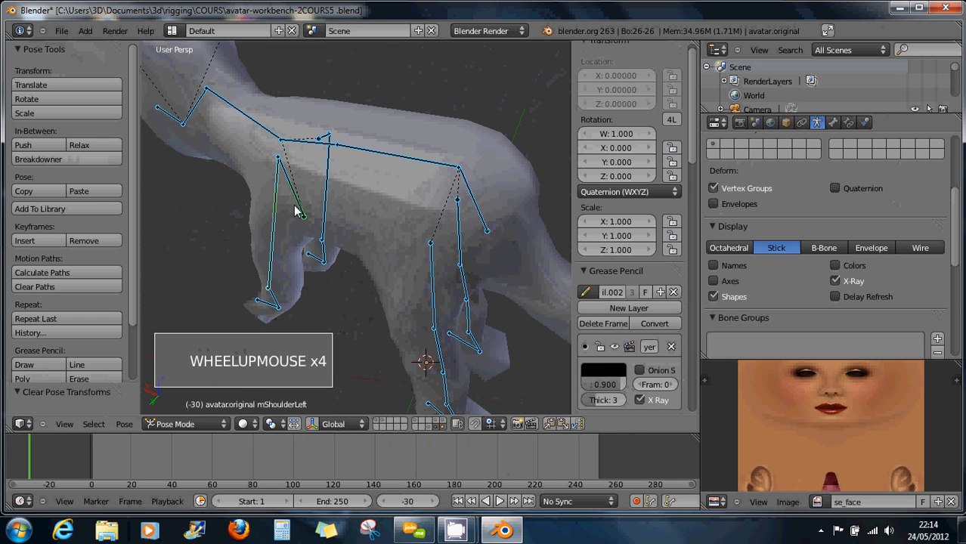
# In Edit Mode, move mCollarLeft's lower joint up onto the shoulder.
pyautogui.click(190, 425)
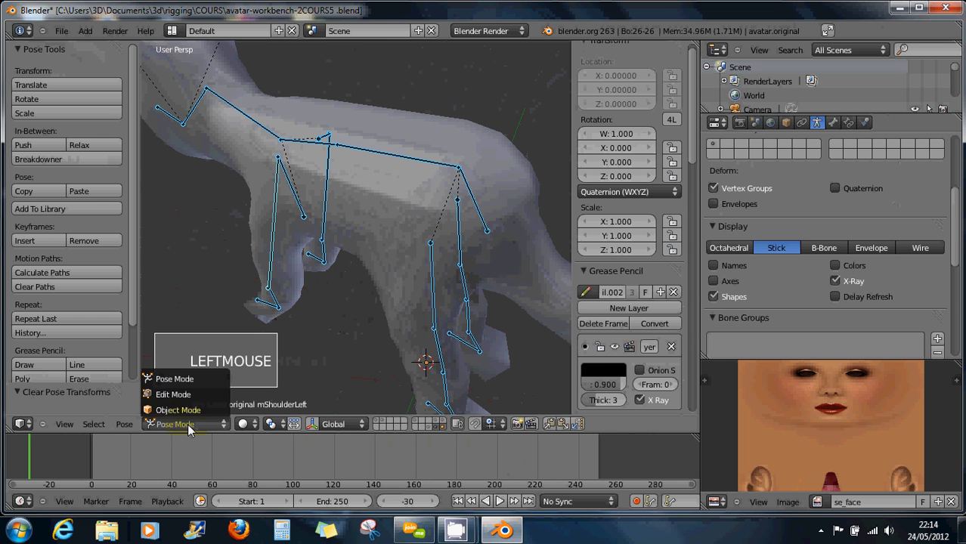
pyautogui.click(174, 388)
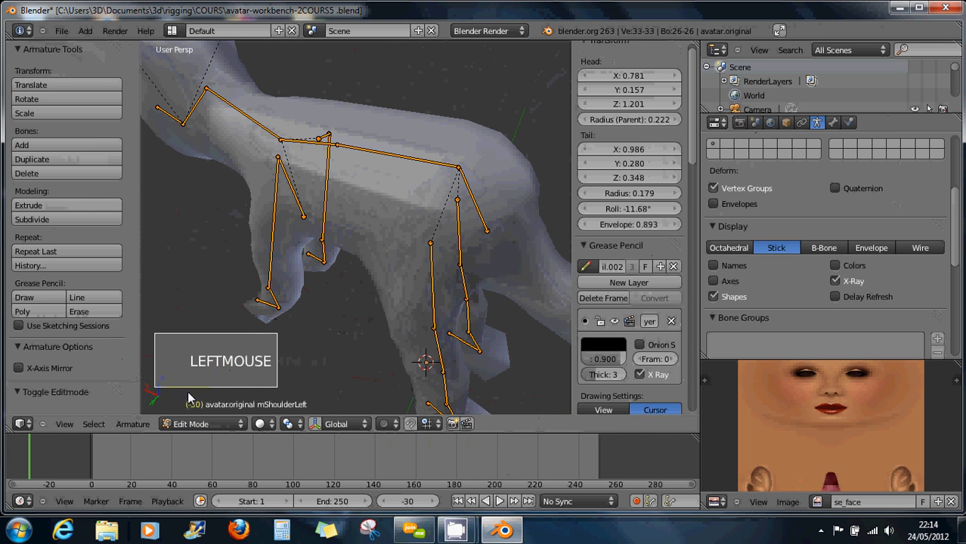
pyautogui.rightClick(304, 218)
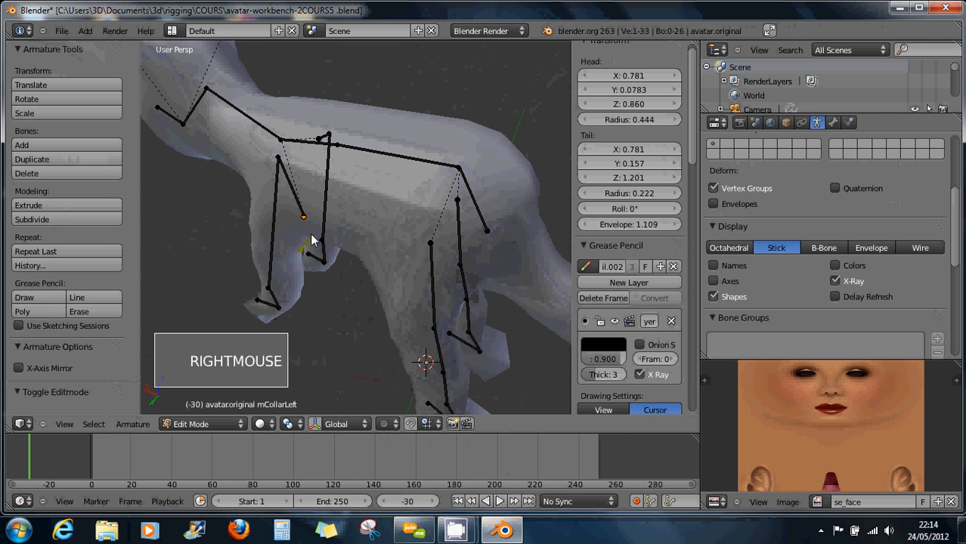
pyautogui.press('g')
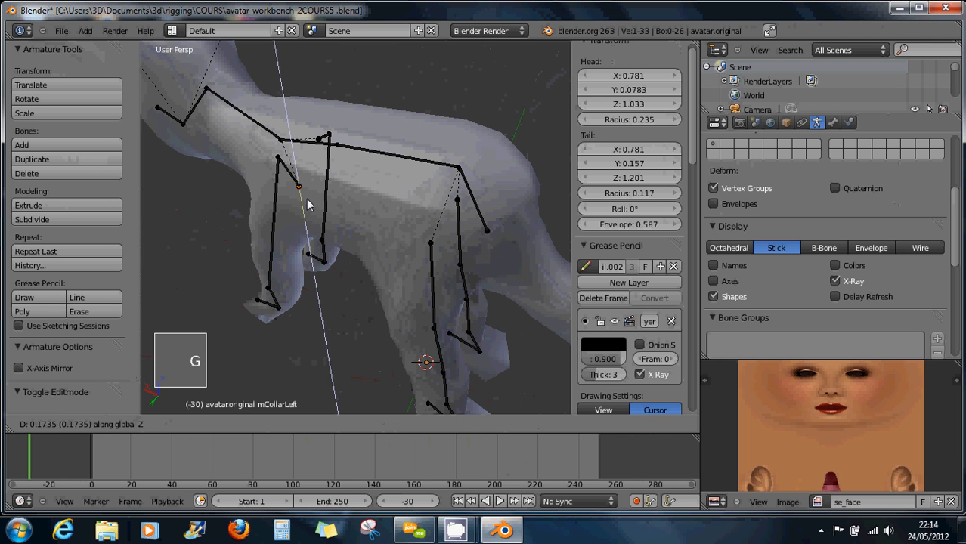
pyautogui.click(316, 166)
pyautogui.moveTo(316, 166); pyautogui.dragTo(359, 214, button='middle')
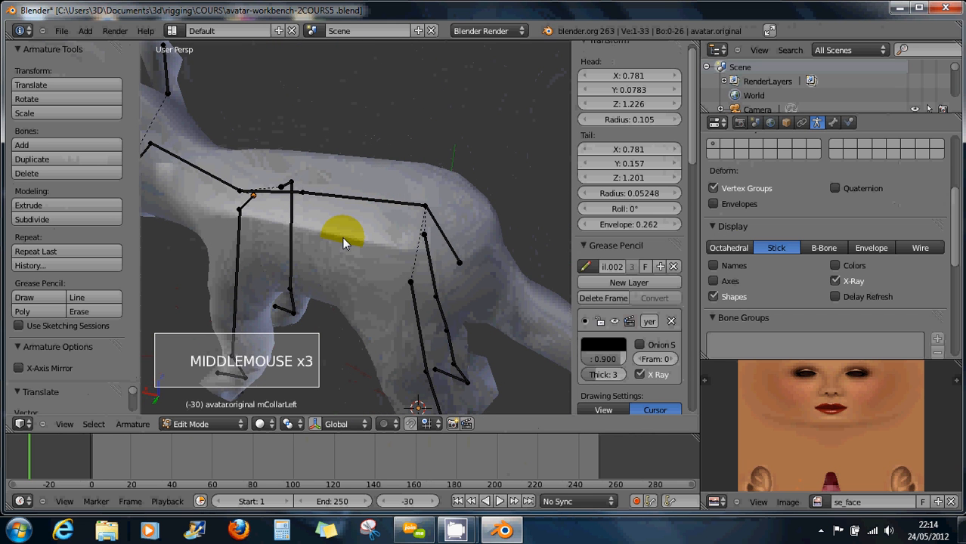
# Return the armature to Pose Mode and select the short collar bone.
pyautogui.click(198, 424)
pyautogui.click(193, 410)
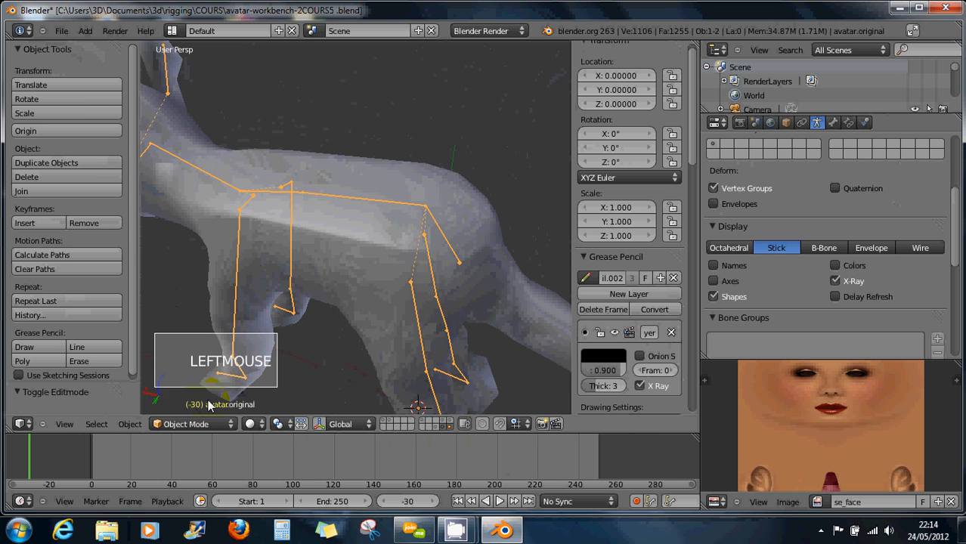
pyautogui.moveTo(287, 358); pyautogui.dragTo(321, 338, button='middle')
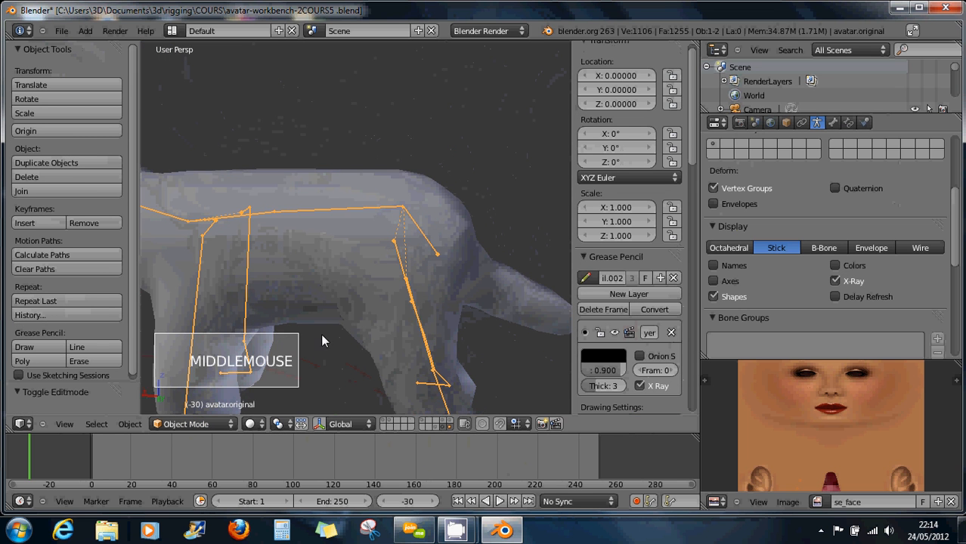
pyautogui.press('Tab')
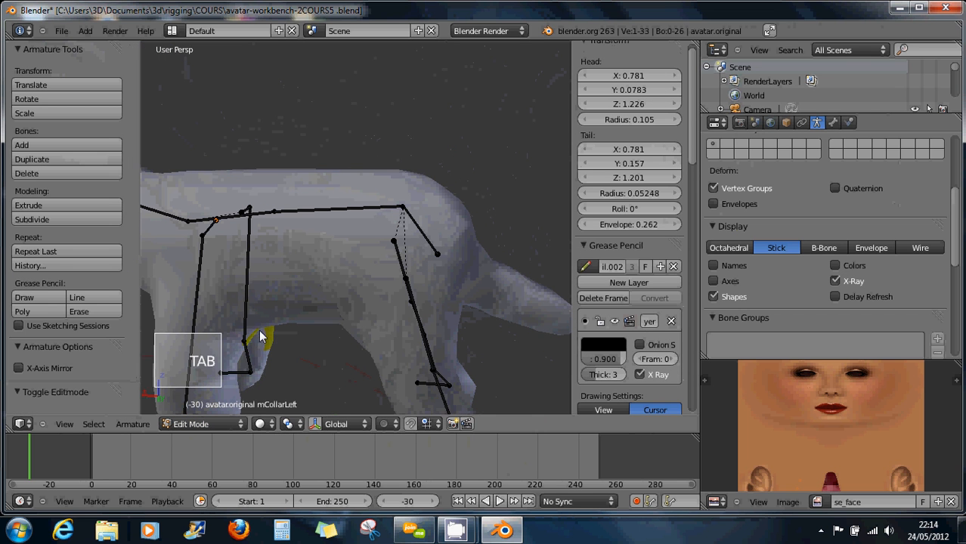
pyautogui.click(187, 425)
pyautogui.click(191, 379)
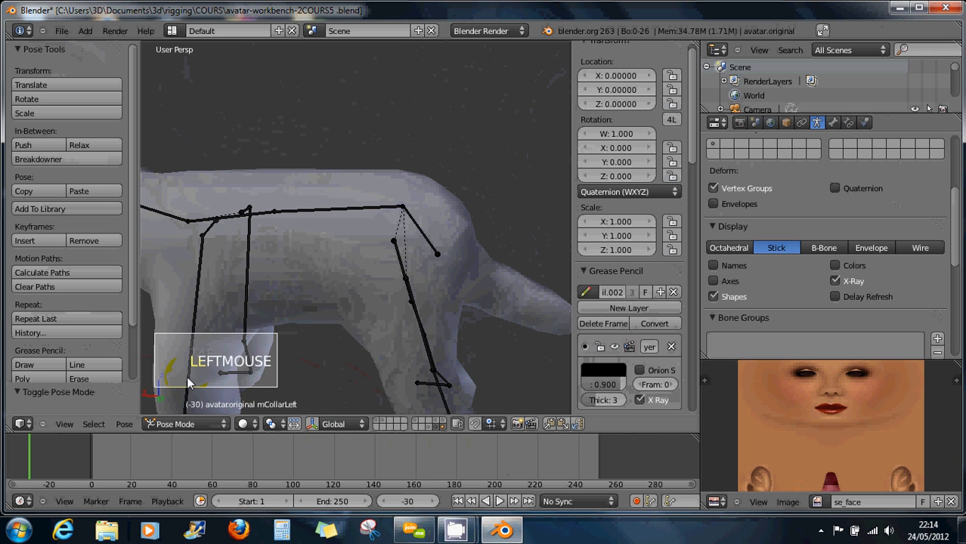
pyautogui.rightClick(208, 235)
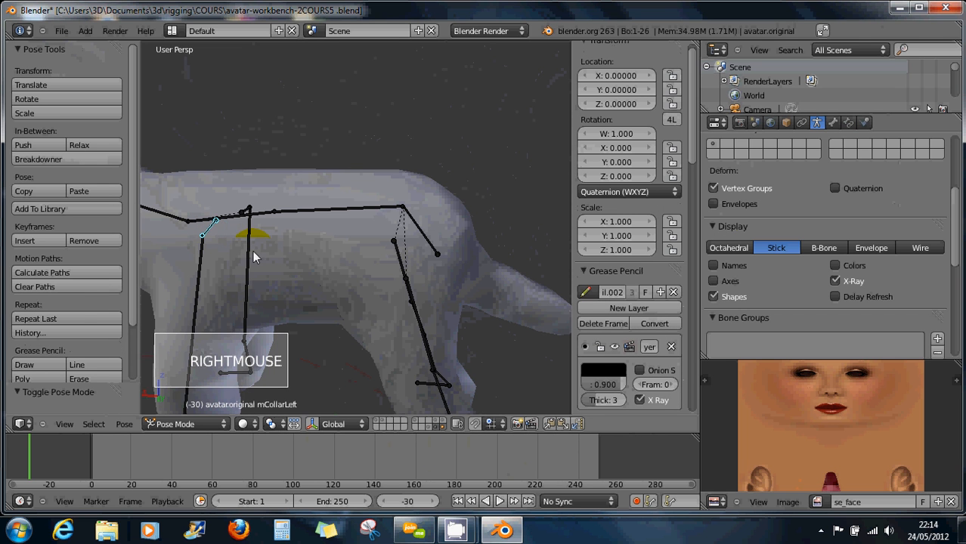
pyautogui.press('a')
pyautogui.press('a')
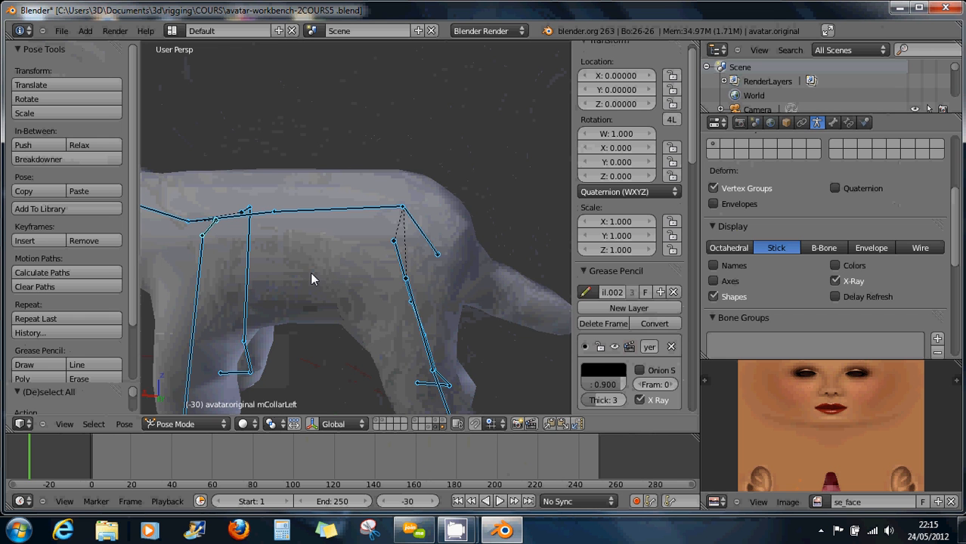
pyautogui.keyDown('shift'); pyautogui.moveTo(310, 278); pyautogui.dragTo(367, 261, button='middle'); pyautogui.keyUp('shift')
pyautogui.scroll(-6, 370, 281)
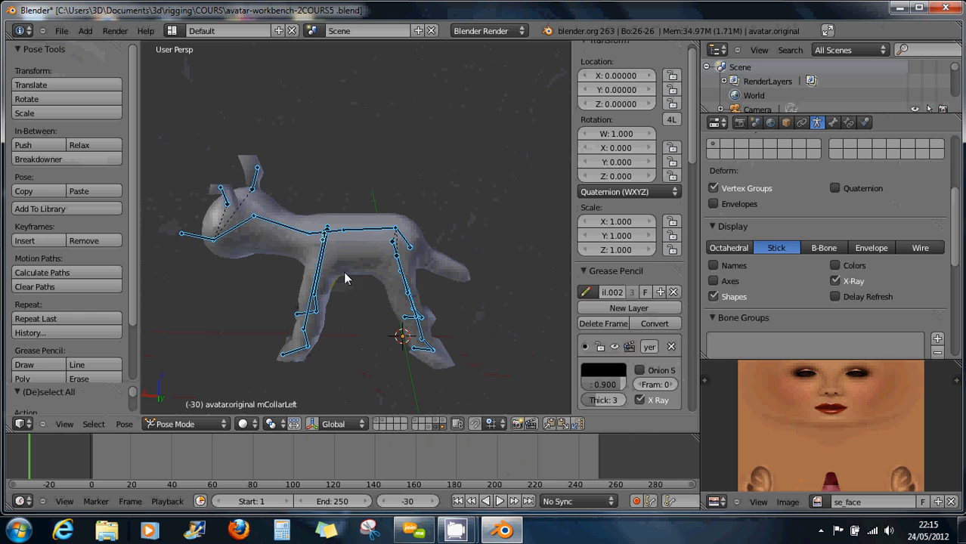
pyautogui.keyDown('shift'); pyautogui.moveTo(344, 271); pyautogui.dragTo(342, 291, button='middle'); pyautogui.keyUp('shift')
pyautogui.scroll(-1, 356, 258)
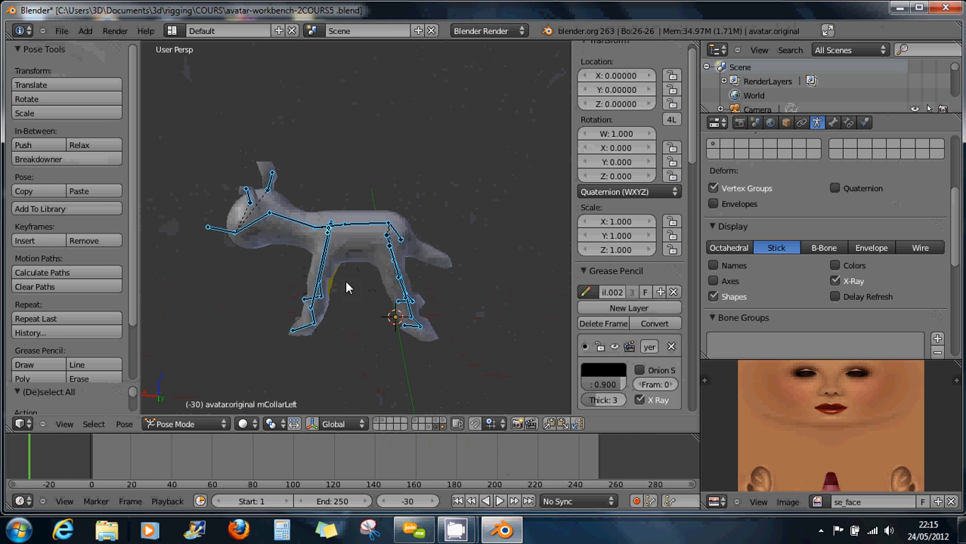
pyautogui.moveTo(345, 280)
pyautogui.mouseDown(button='middle')
pyautogui.moveTo(326, 272)
pyautogui.moveTo(327, 283)
pyautogui.mouseUp(button='middle')
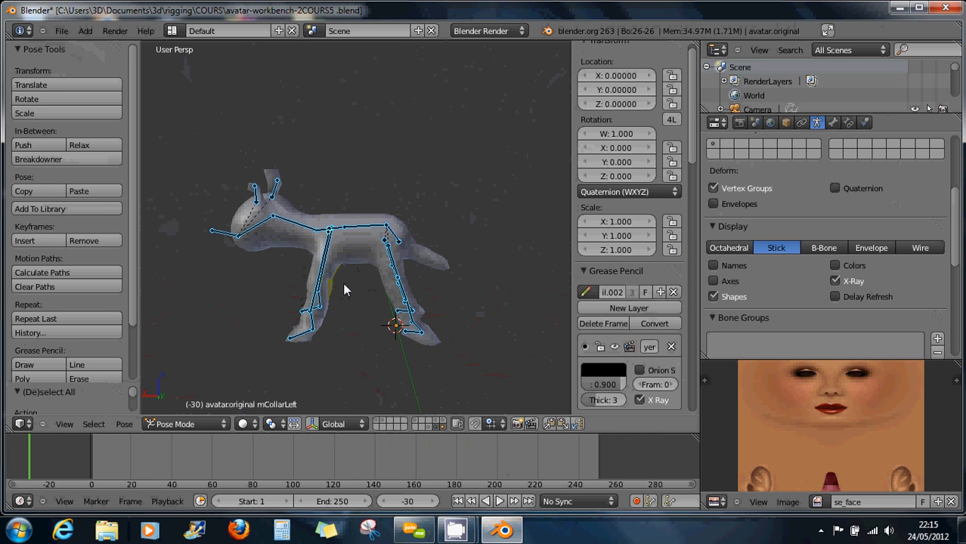
pyautogui.moveTo(342, 283); pyautogui.dragTo(338, 282, button='middle')
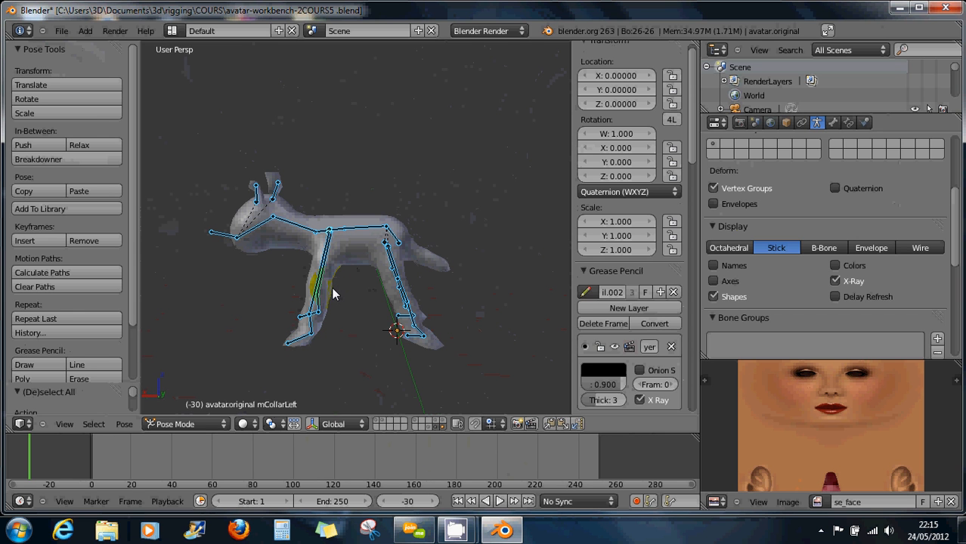
pyautogui.scroll(2, 333, 294)
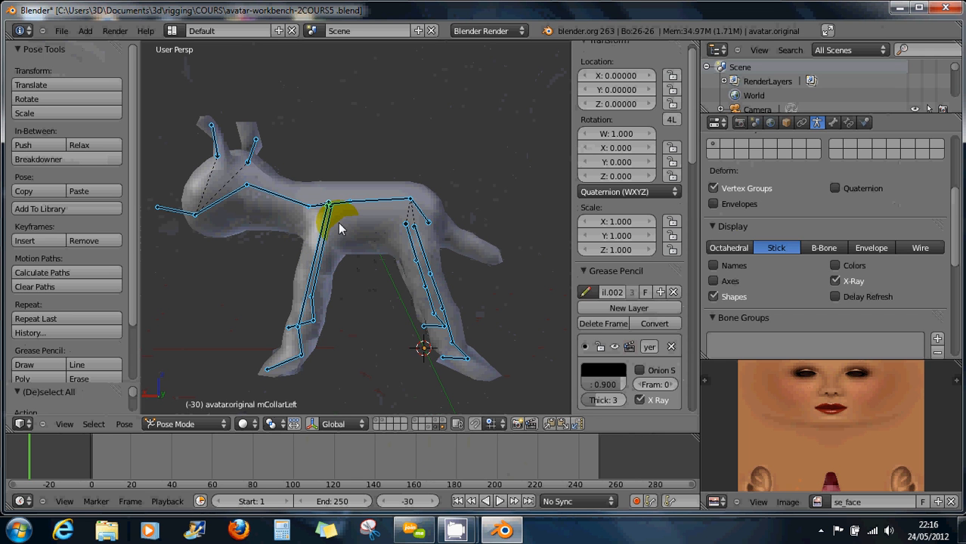
# Switch to Object Mode and add the metaball body to the armature selection.
pyautogui.click(182, 425)
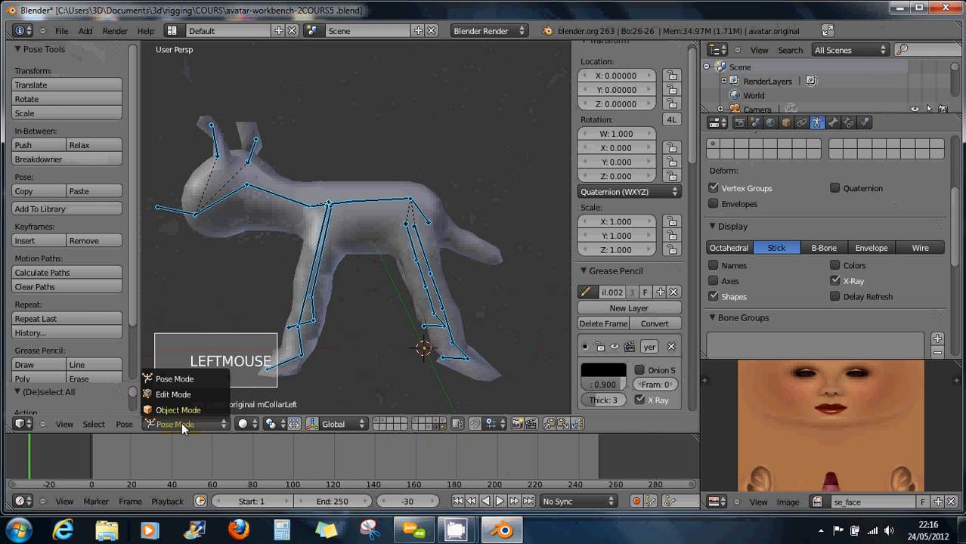
pyautogui.click(182, 410)
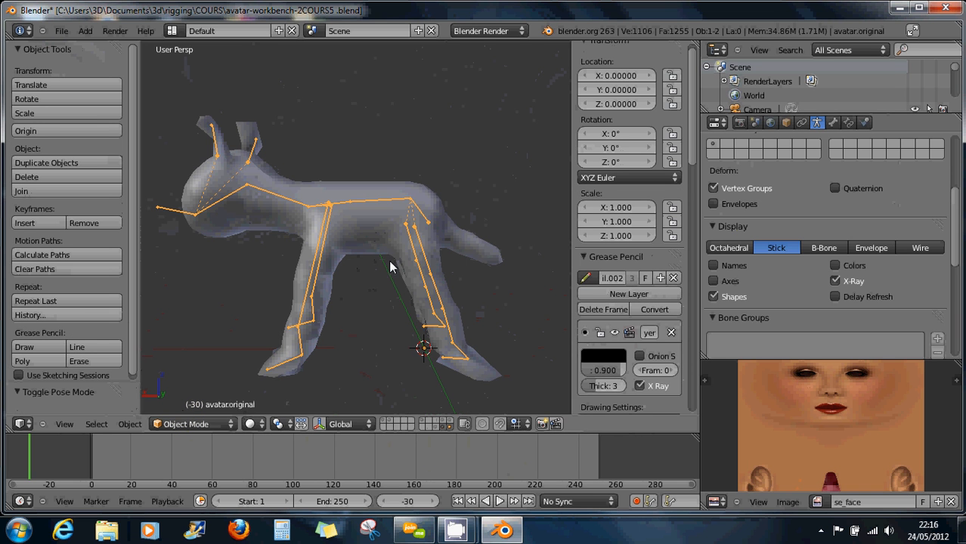
pyautogui.keyDown('shift'); pyautogui.rightClick(359, 224); pyautogui.keyUp('shift')
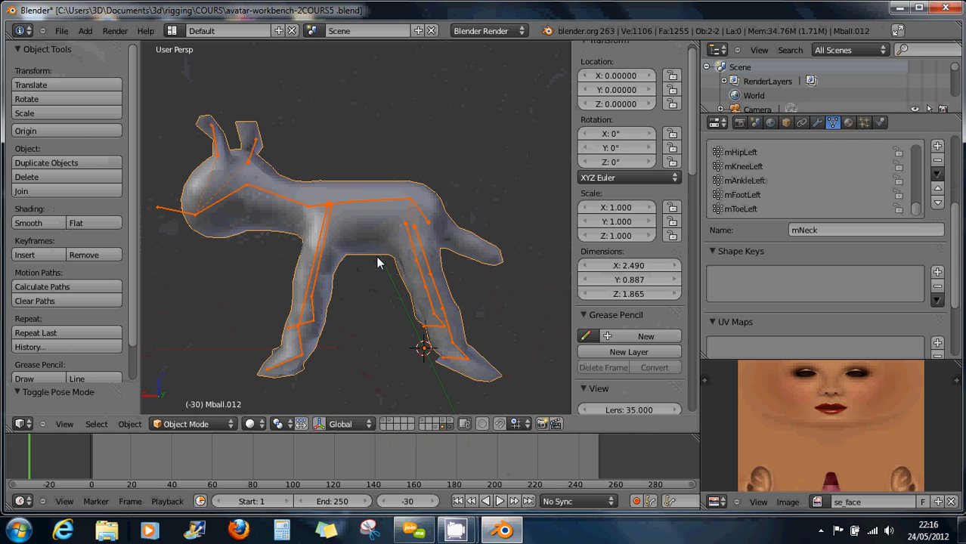
pyautogui.scroll(1, 373, 221)
# Start a COLLADA export with Export only selected and Export for Second Life enabled.
pyautogui.click(64, 31)
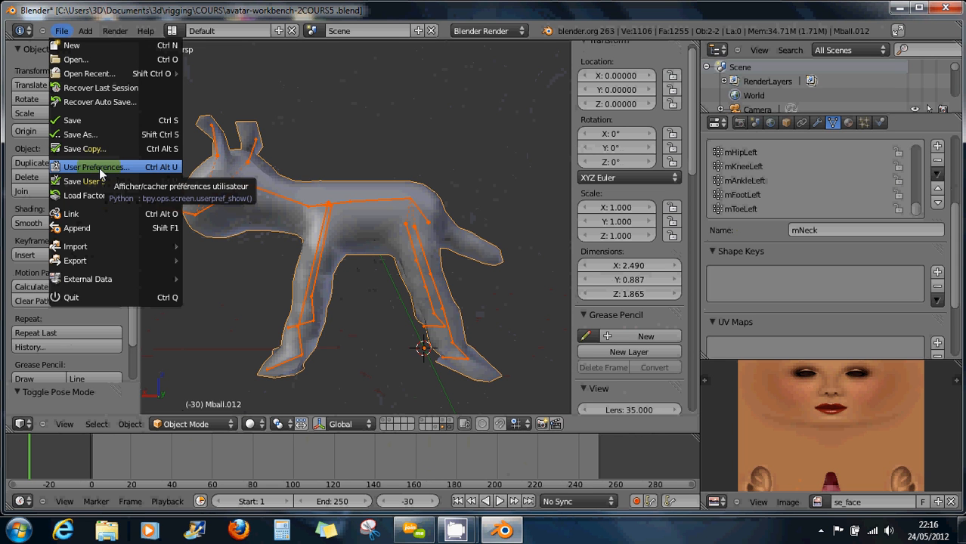
pyautogui.moveTo(87, 259)
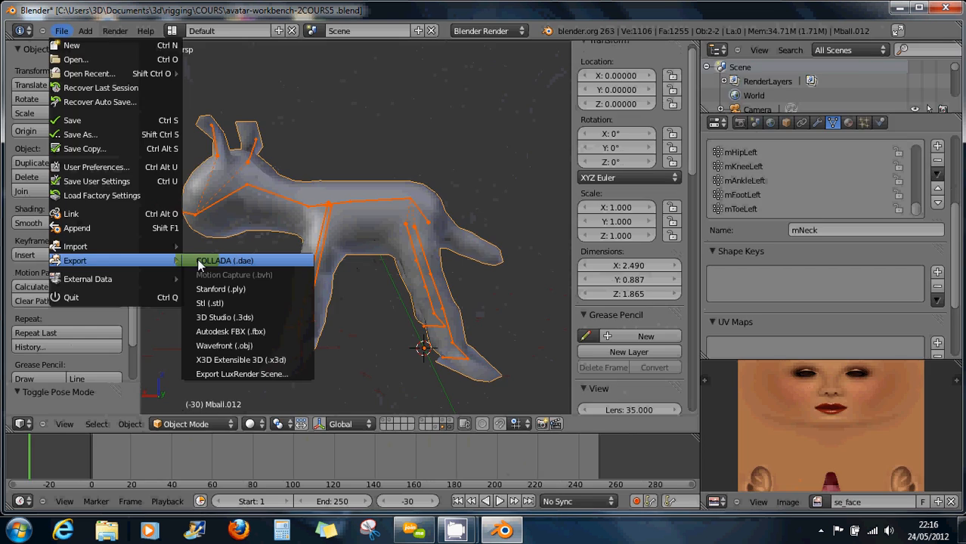
pyautogui.click(198, 260)
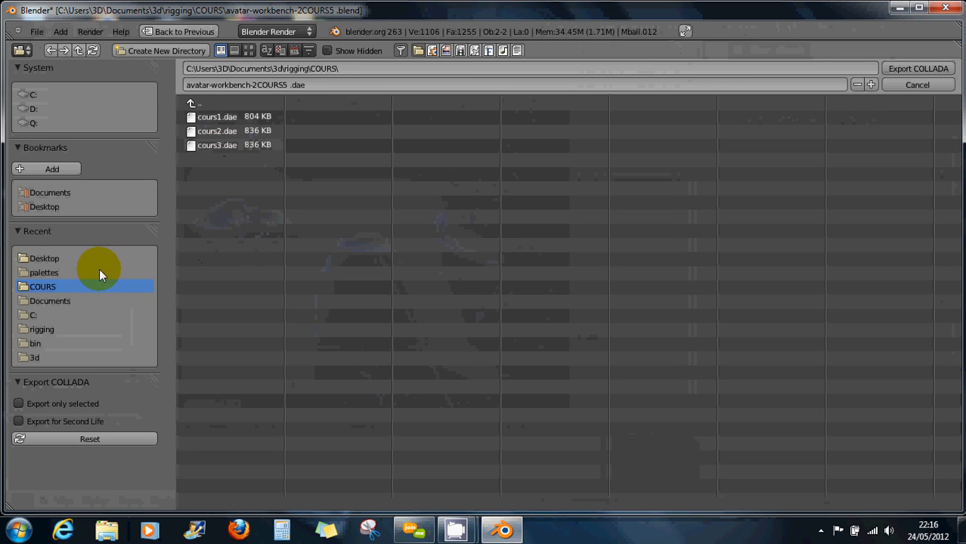
pyautogui.click(26, 403)
pyautogui.click(25, 422)
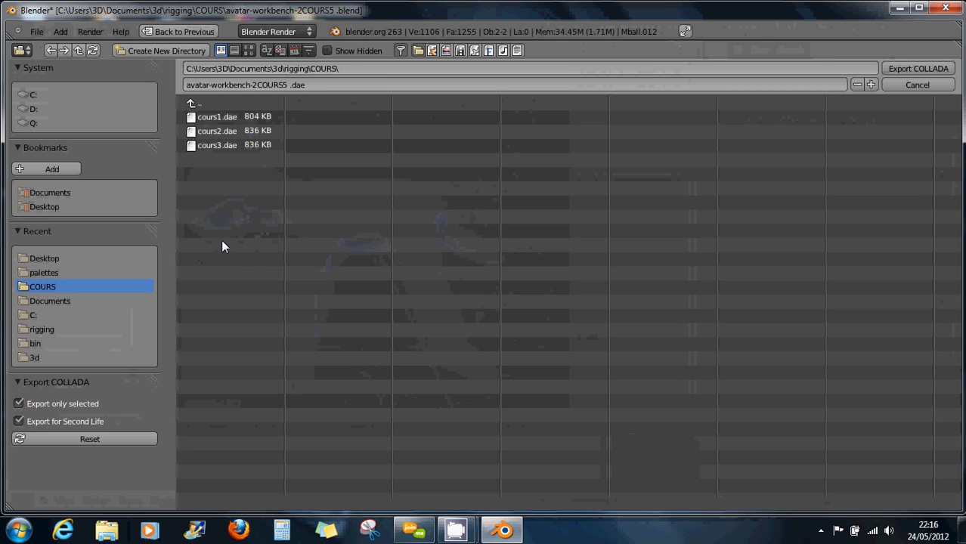
# Shorten the file name to COURS5 .dae and write the export to the COURS folder.
pyautogui.click(250, 86)
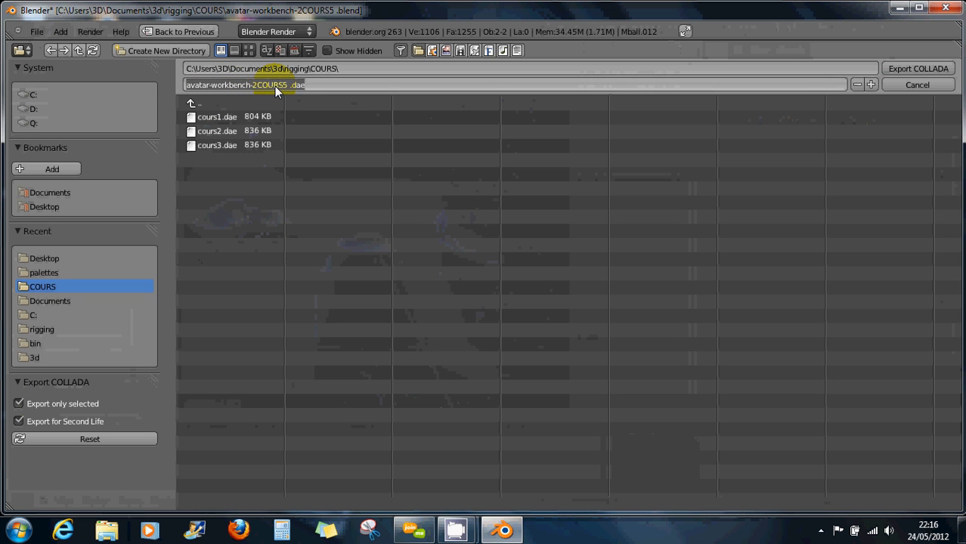
pyautogui.moveTo(258, 85); pyautogui.dragTo(160, 87)
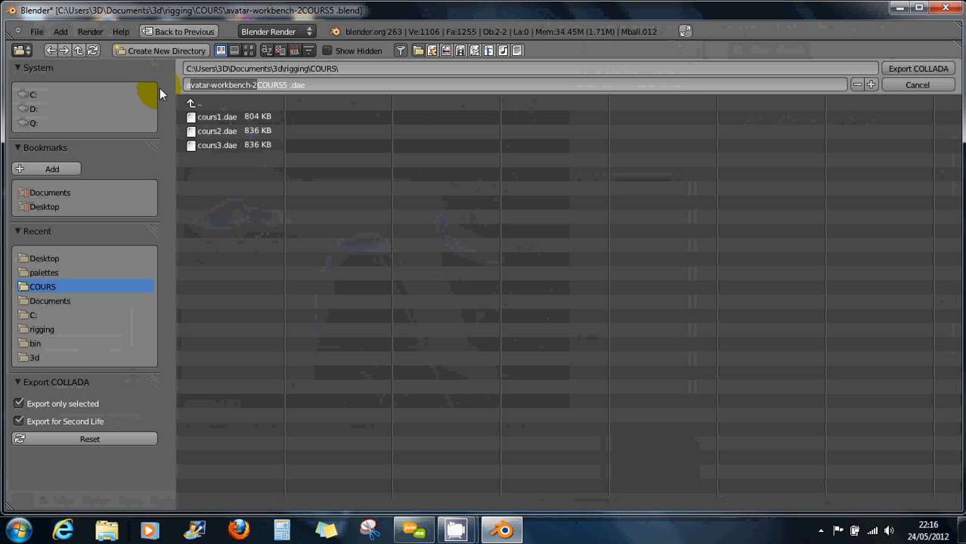
pyautogui.press('BackSpace')
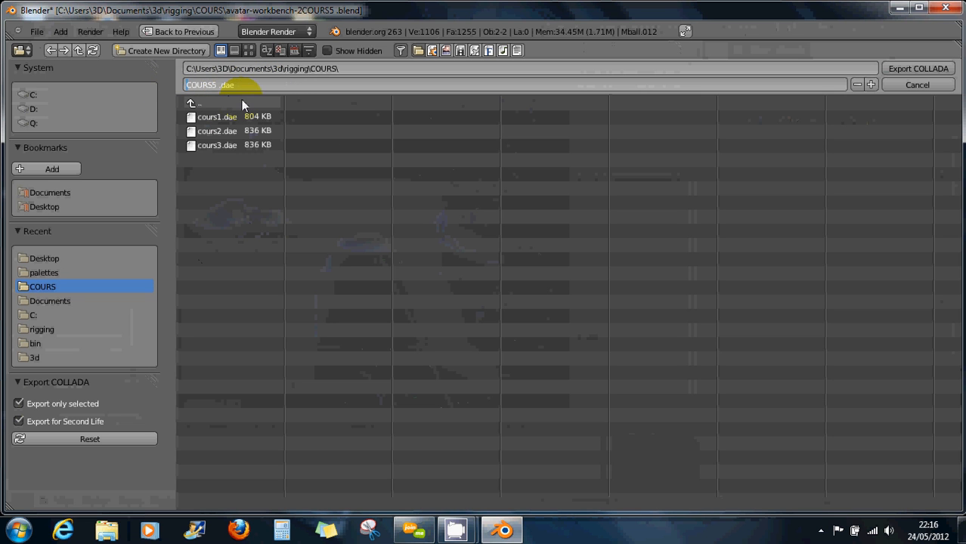
pyautogui.click(924, 68)
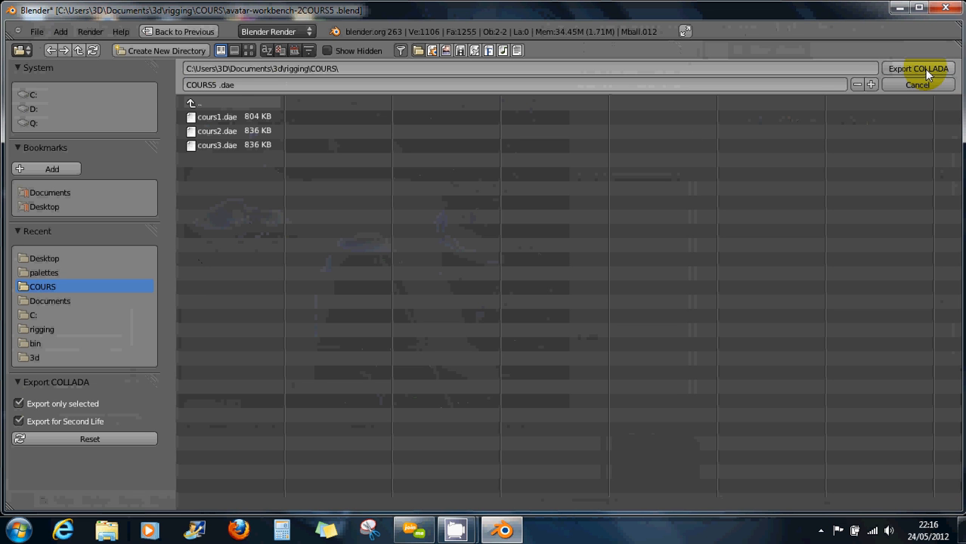
pyautogui.click(924, 68)
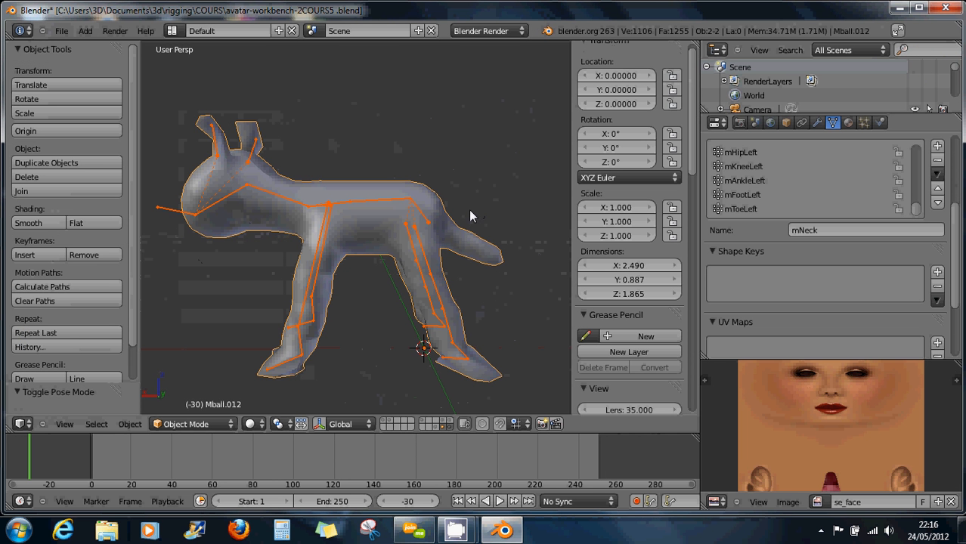
# Minimize Blender and launch Firestorm-Release from its desktop shortcut.
pyautogui.click(901, 10)
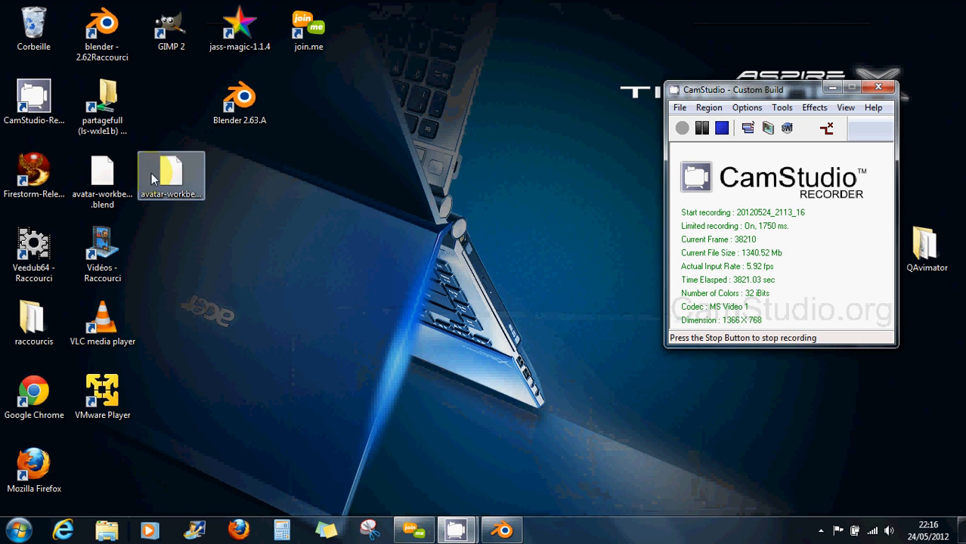
pyautogui.click(34, 173)
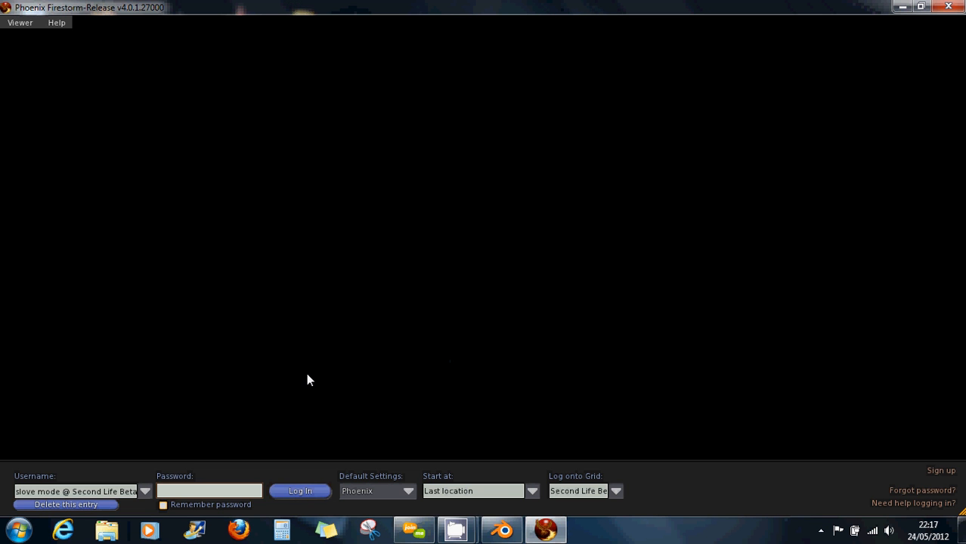
# Enter the account password and attempt to log in to Second Life.
pyautogui.click(180, 492)
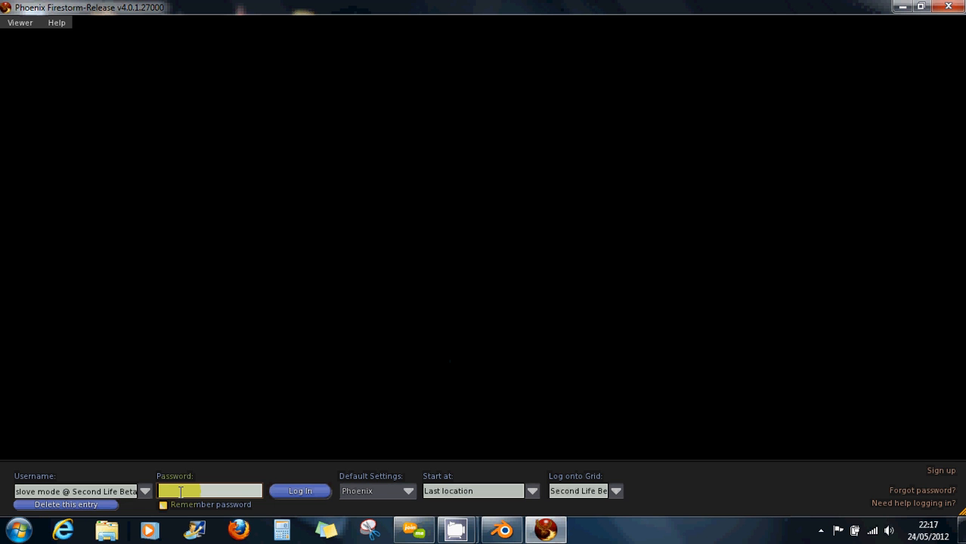
pyautogui.write('••••••••')
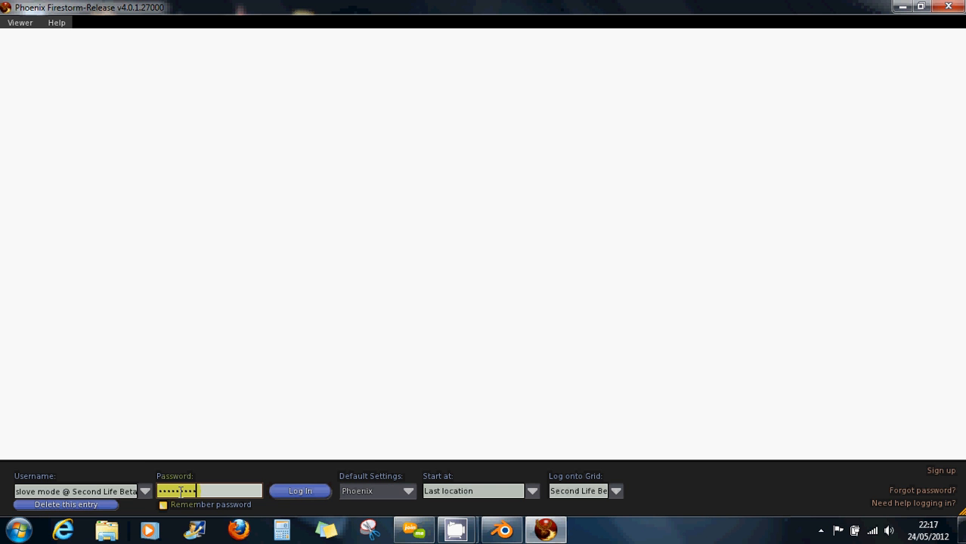
pyautogui.press('BackSpace')
pyautogui.press('BackSpace')
pyautogui.press('BackSpace')
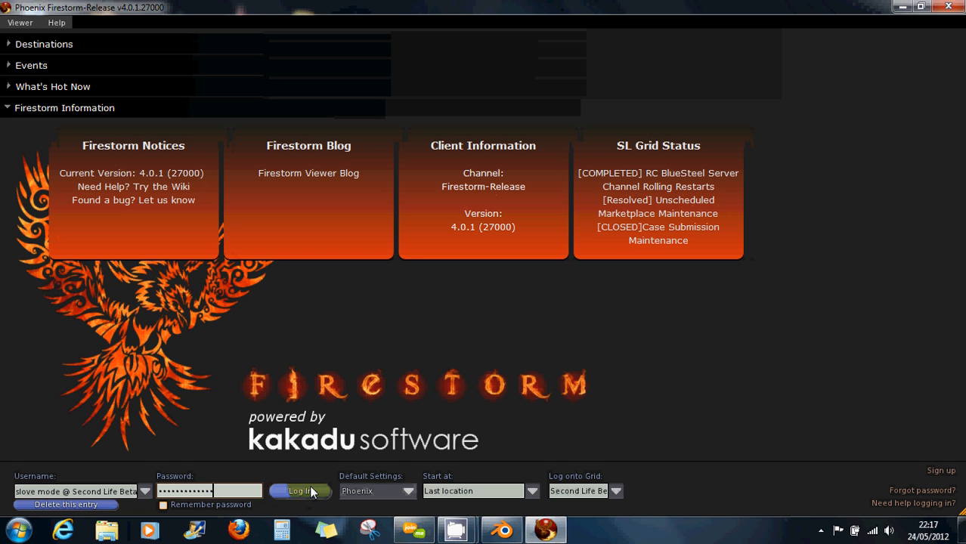
pyautogui.click(296, 490)
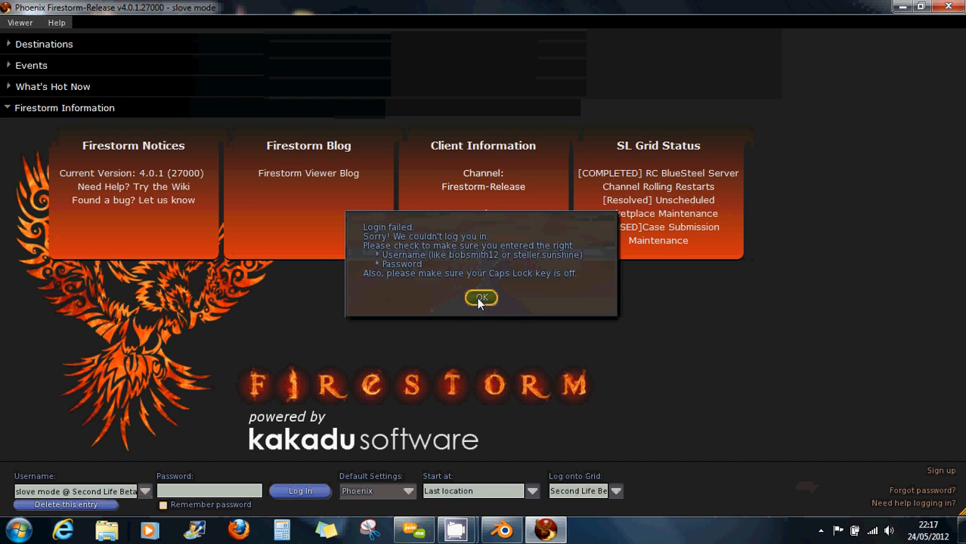
# Dismiss the login failure, turn off Caps Lock, and retype the password to log in.
pyautogui.click(482, 296)
pyautogui.click(186, 488)
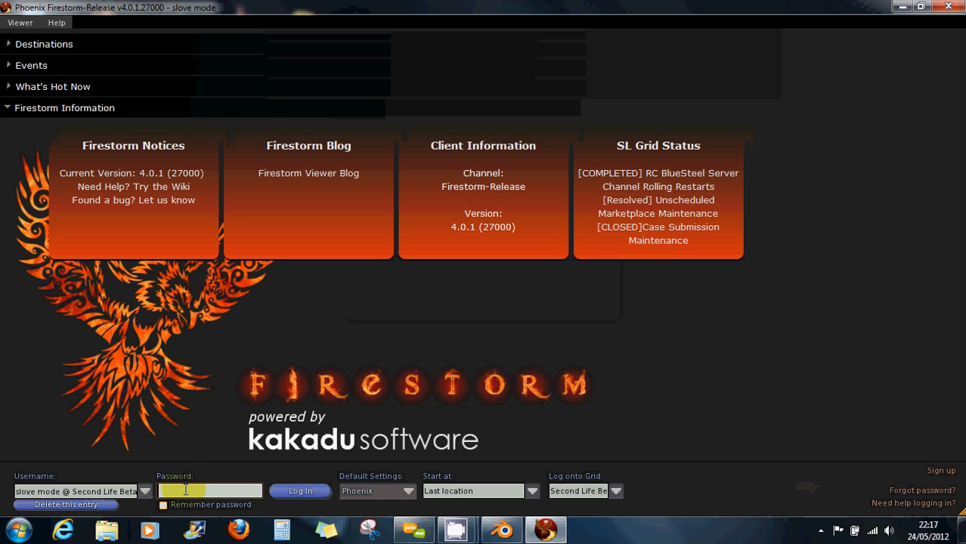
pyautogui.press('capslock')
pyautogui.write('******')
pyautogui.press('Return')
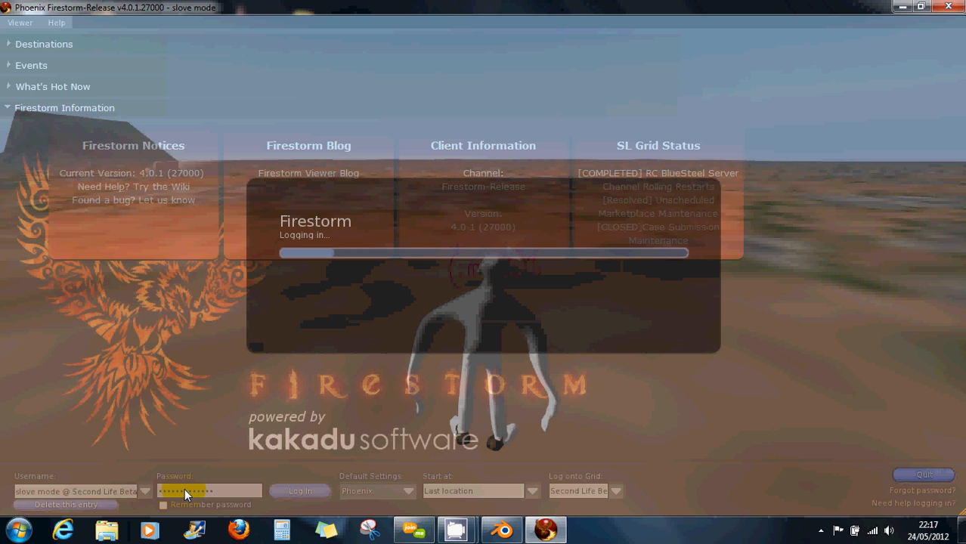
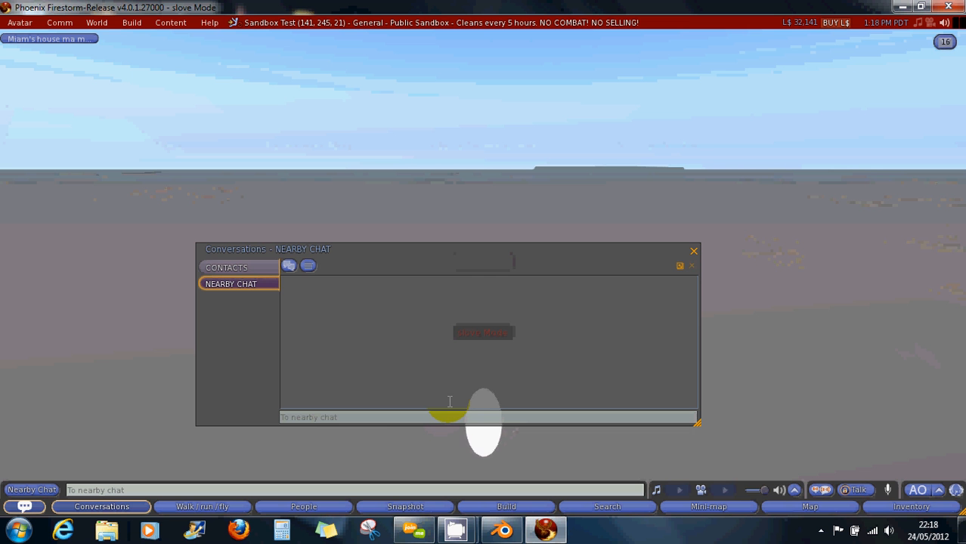
# Close nearby chat and choose Avatar > Upload > Mesh Model to open the file picker.
pyautogui.click(694, 250)
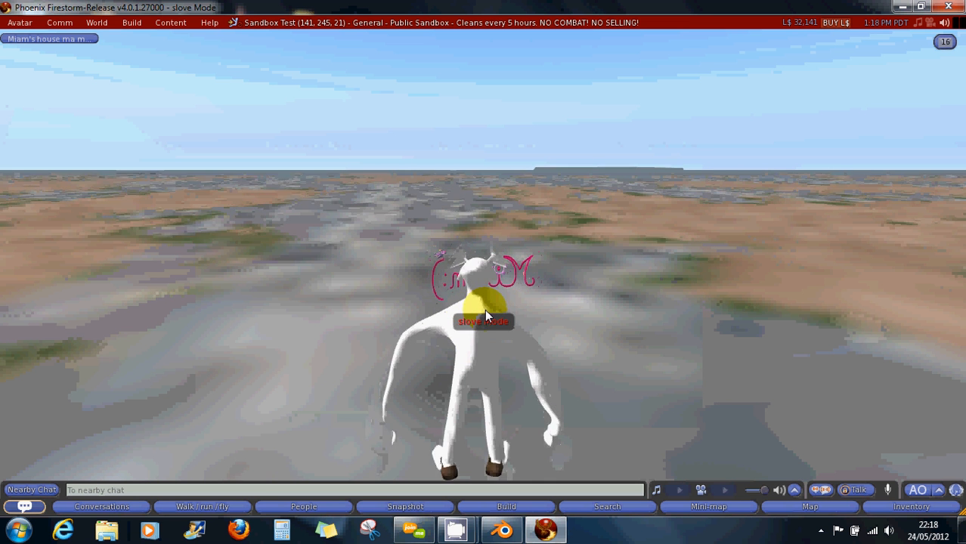
pyautogui.click(20, 23)
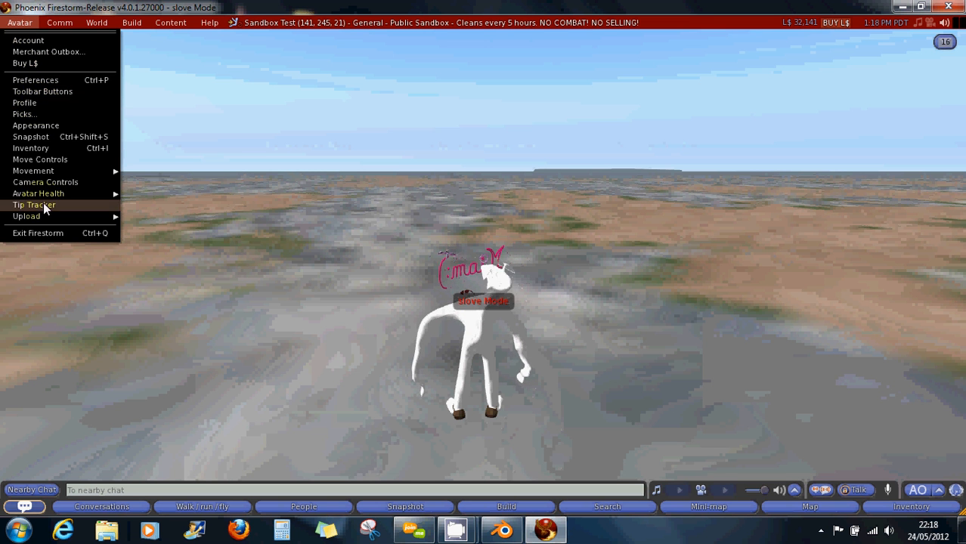
pyautogui.moveTo(44, 194)
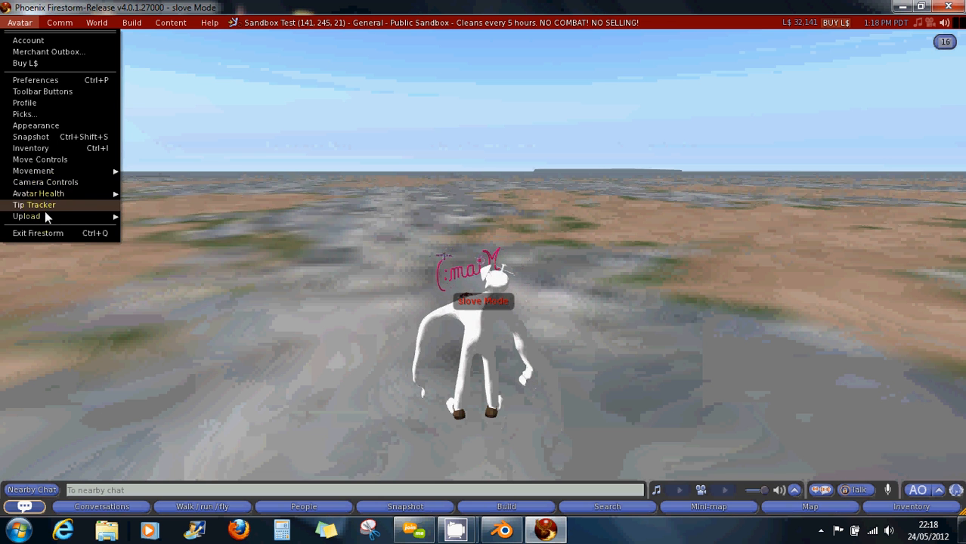
pyautogui.moveTo(44, 217)
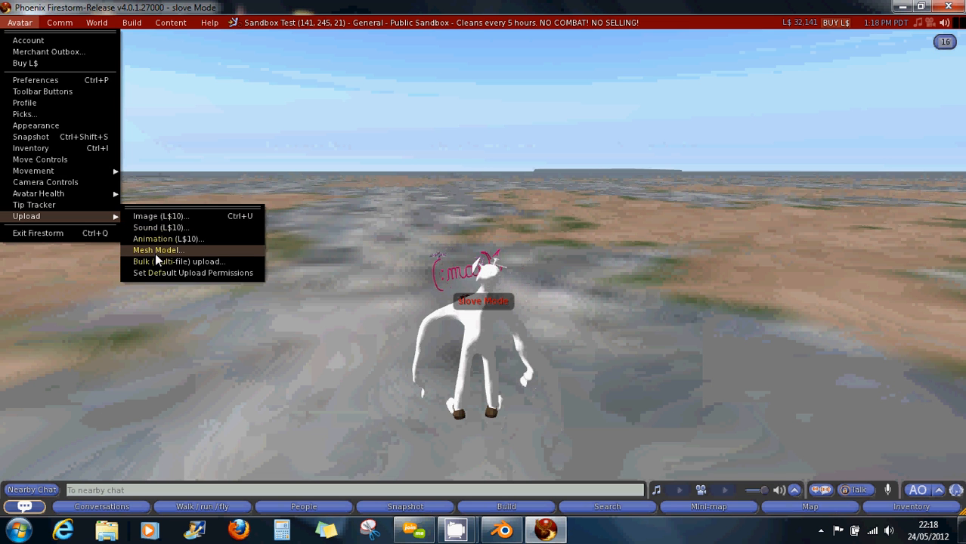
pyautogui.click(156, 251)
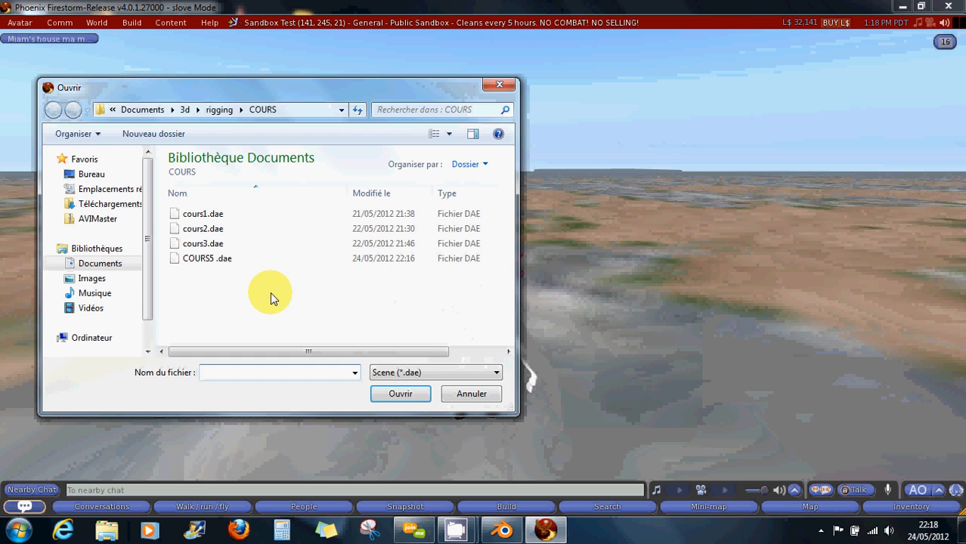
# Open COURS5 .dae from the COURS folder in the Upload Model window.
pyautogui.click(212, 261)
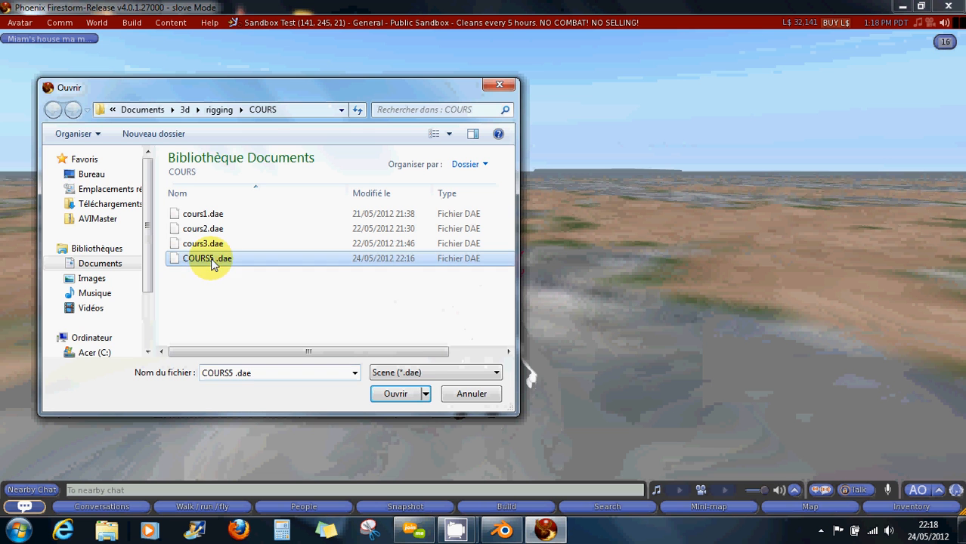
pyautogui.click(403, 394)
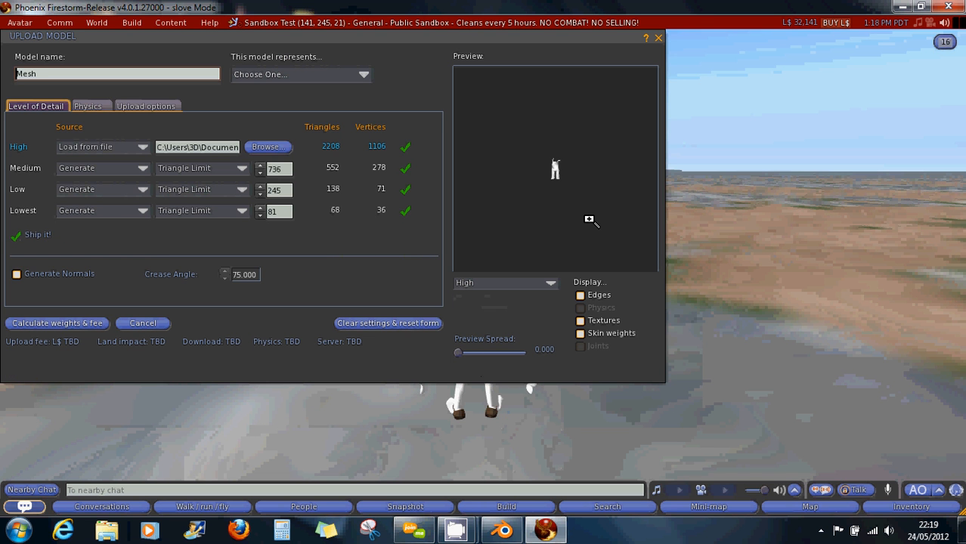
# Set 'This model represents' to Avatar shape.
pyautogui.scroll(14, 589, 211)
pyautogui.moveTo(598, 202); pyautogui.dragTo(529, 213)
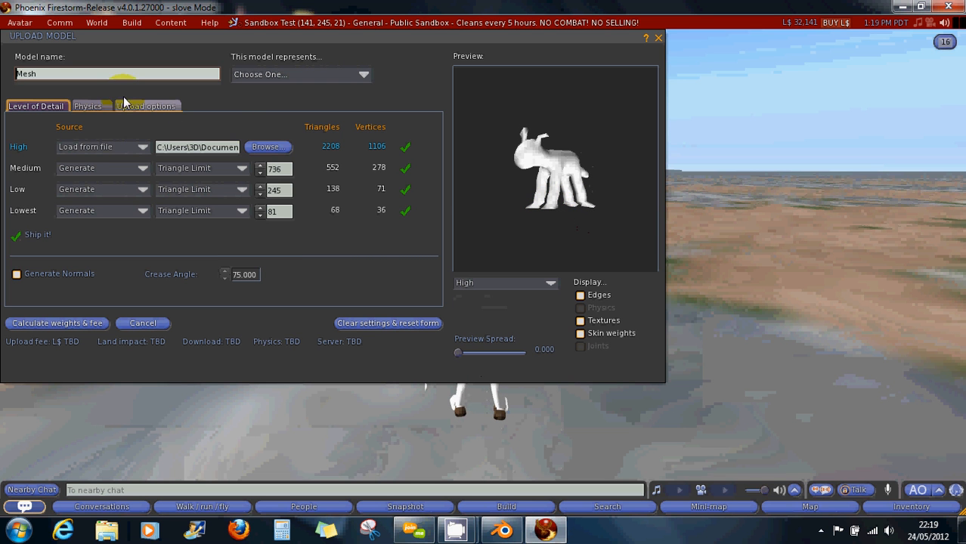
pyautogui.click(243, 79)
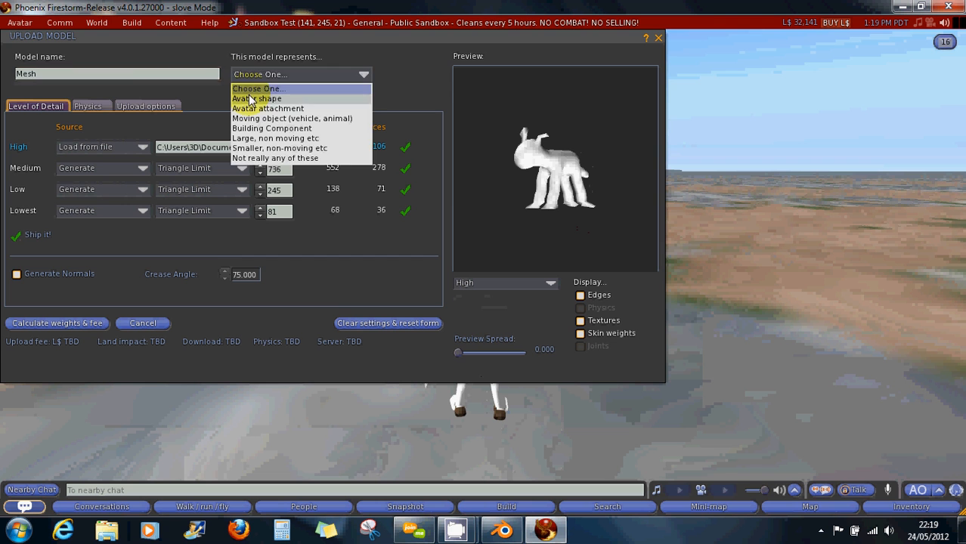
pyautogui.click(252, 100)
# Rename the model to cours5.
pyautogui.doubleClick(20, 72)
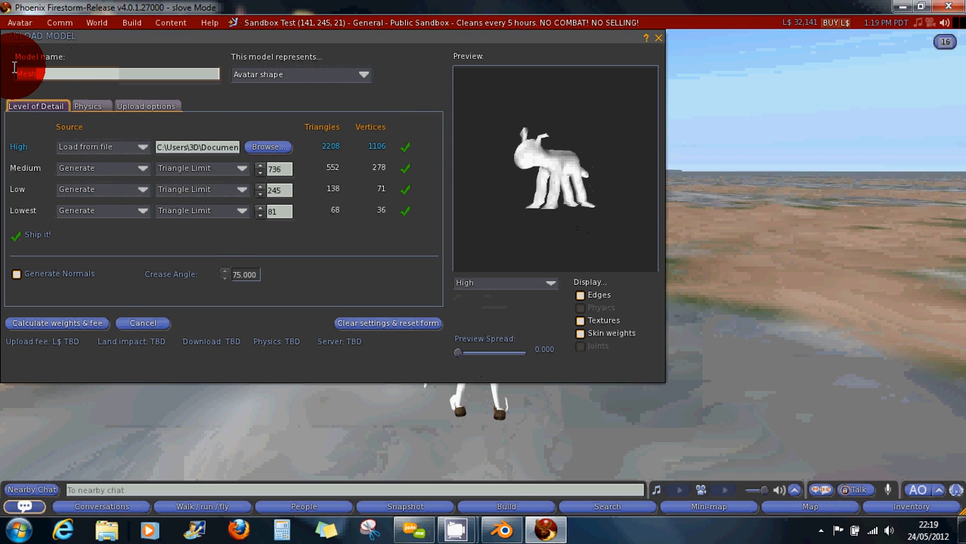
pyautogui.write('d')
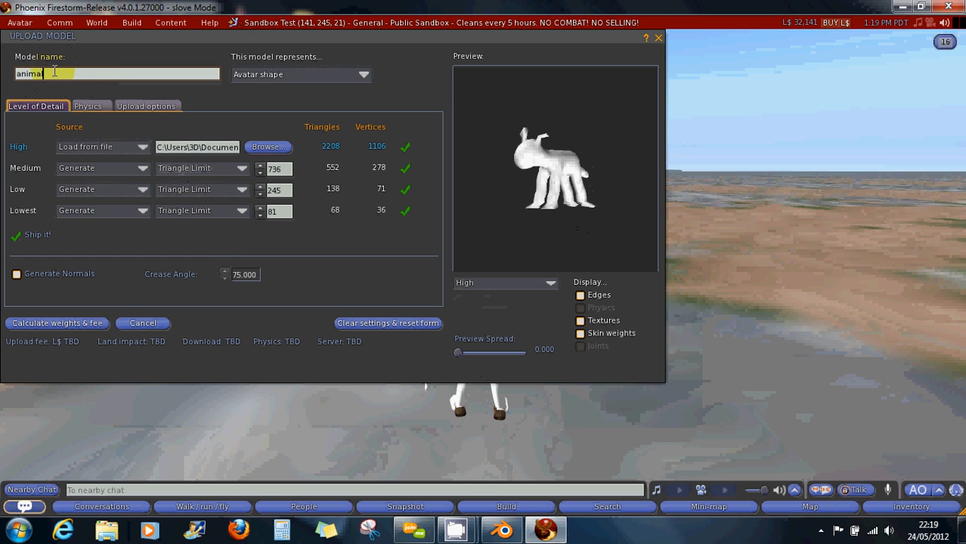
pyautogui.moveTo(55, 72); pyautogui.dragTo(2, 69)
pyautogui.write('cours5')
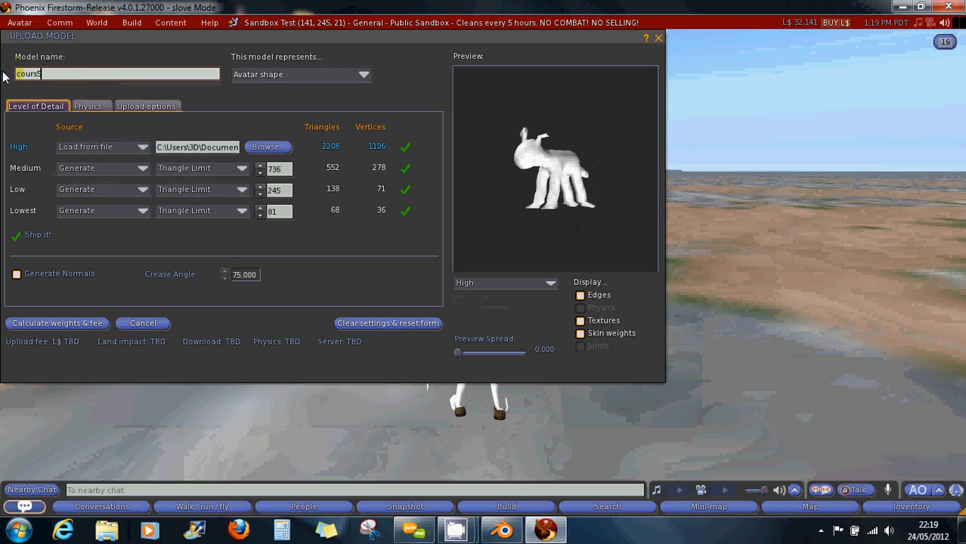
# Set the Lowest LOD triangle limit to 0.
pyautogui.click(260, 214)
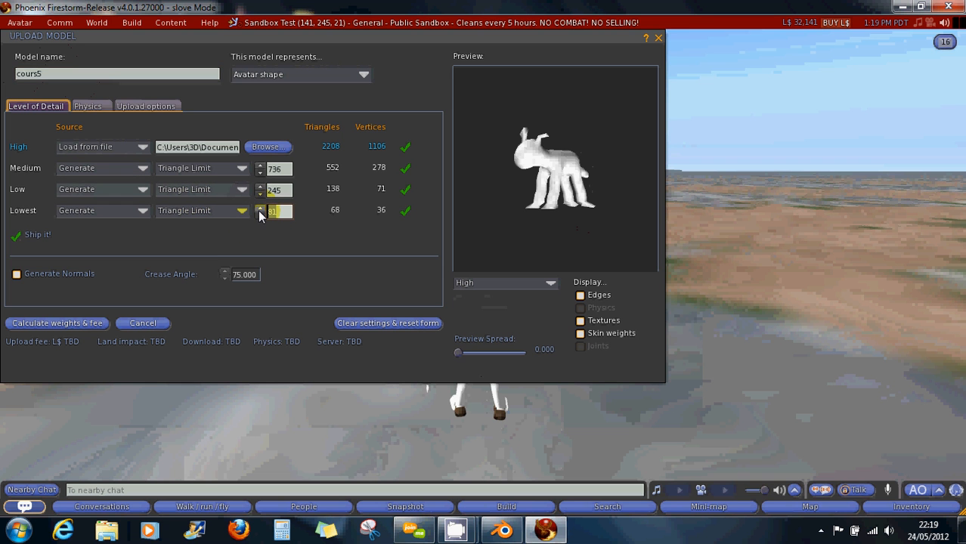
pyautogui.write('6')
pyautogui.click(286, 191)
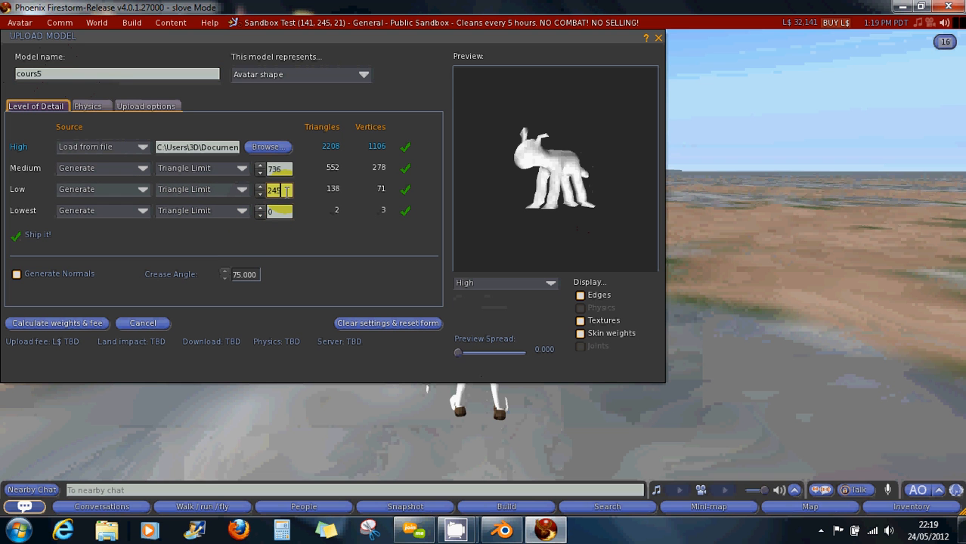
pyautogui.click(149, 106)
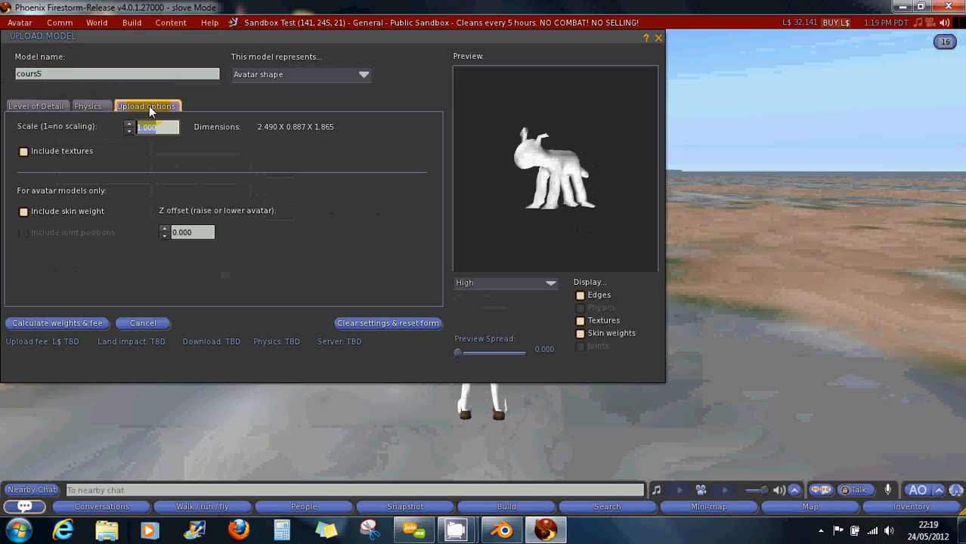
# Turn on Include skin weight and Include joint positions for the upload.
pyautogui.click(47, 213)
pyautogui.click(45, 232)
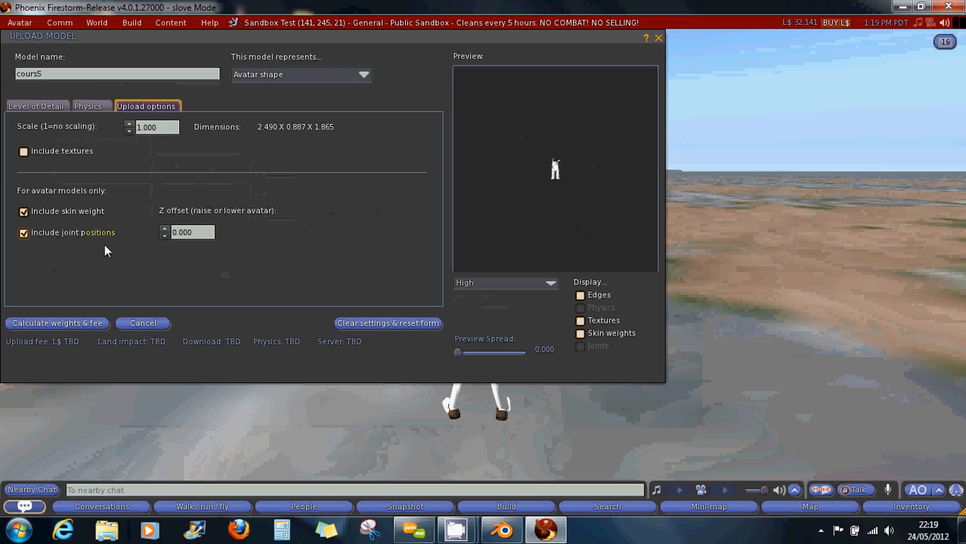
pyautogui.scroll(5, 540, 243)
# Display skin weights on the preview and rotate it to inspect the weighting.
pyautogui.moveTo(575, 225); pyautogui.dragTo(586, 225)
pyautogui.click(603, 320)
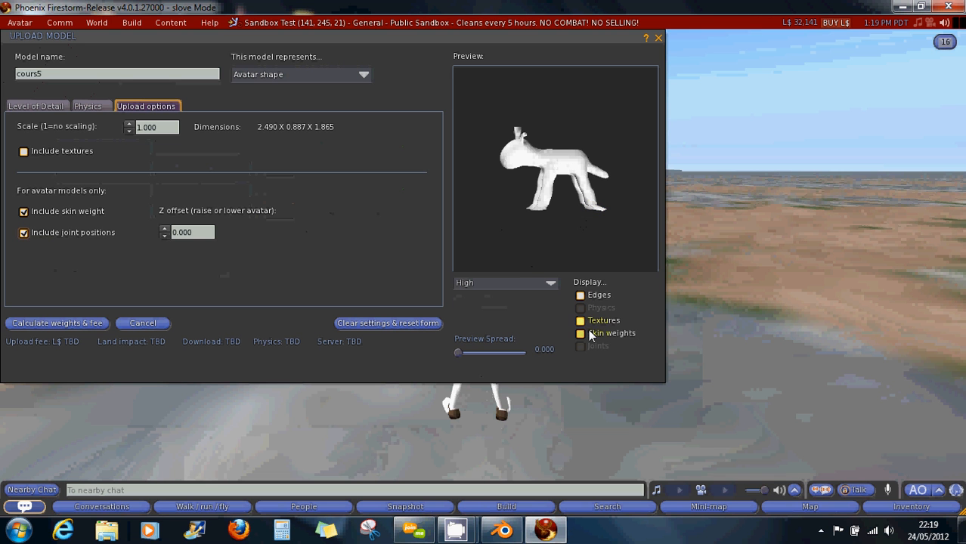
pyautogui.click(581, 333)
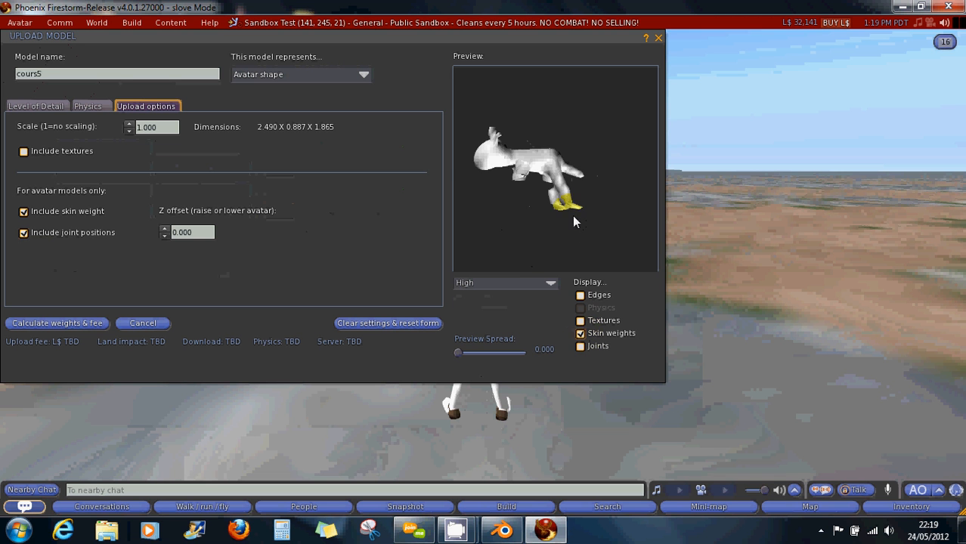
pyautogui.moveTo(569, 203)
pyautogui.mouseDown()
pyautogui.moveTo(568, 218)
pyautogui.moveTo(562, 200)
pyautogui.moveTo(595, 202)
pyautogui.moveTo(567, 202)
pyautogui.moveTo(582, 199)
pyautogui.moveTo(560, 244)
pyautogui.moveTo(565, 216)
pyautogui.moveTo(548, 214)
pyautogui.moveTo(606, 215)
pyautogui.moveTo(537, 209)
pyautogui.moveTo(541, 224)
pyautogui.moveTo(547, 219)
pyautogui.mouseUp()
pyautogui.scroll(2, 574, 217)
pyautogui.scroll(5, 545, 216)
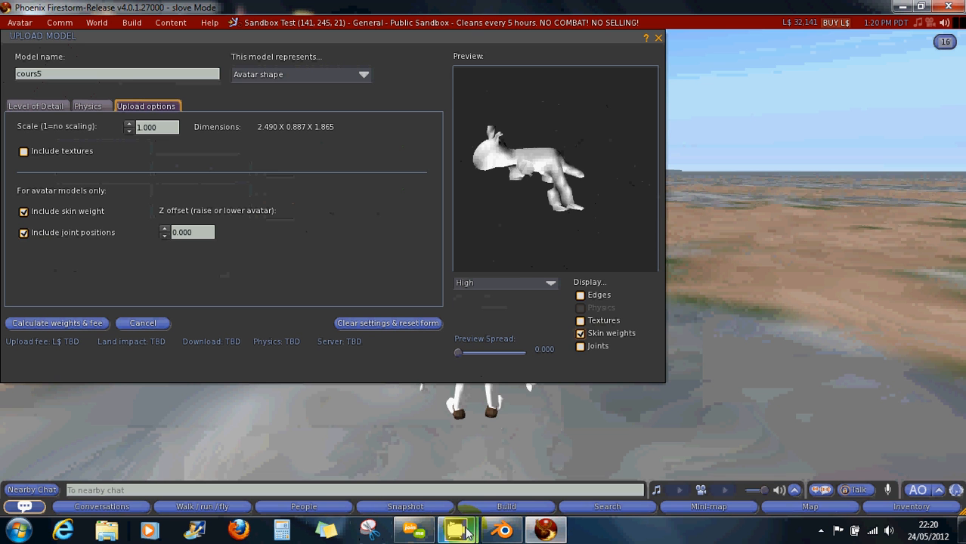
pyautogui.click(427, 412)
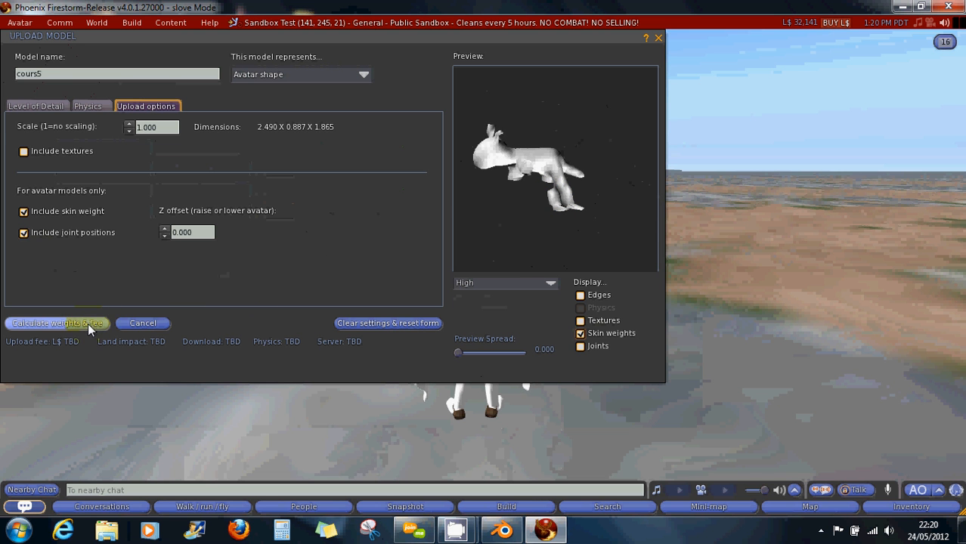
# On Level of Detail, enable Generate Normals with a crease angle of 66.
pyautogui.click(37, 107)
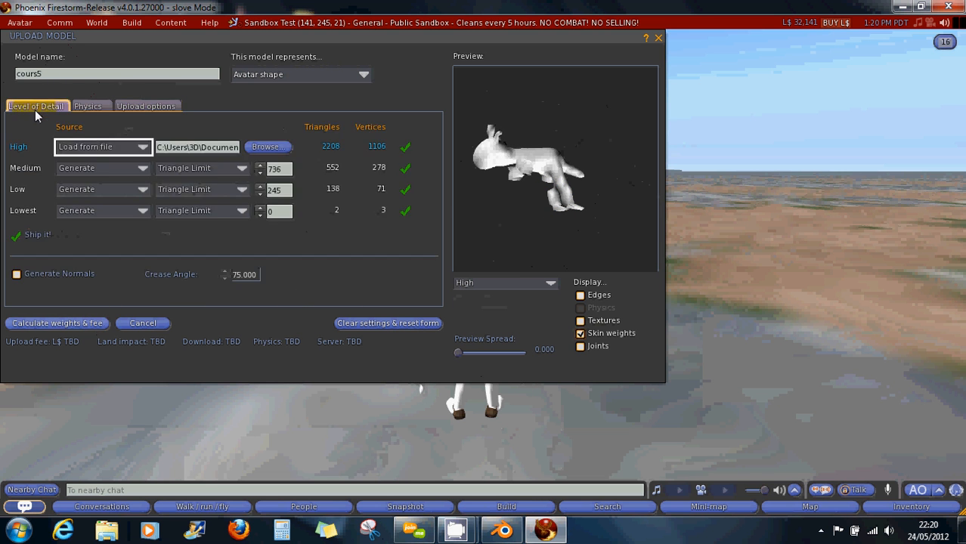
pyautogui.click(47, 273)
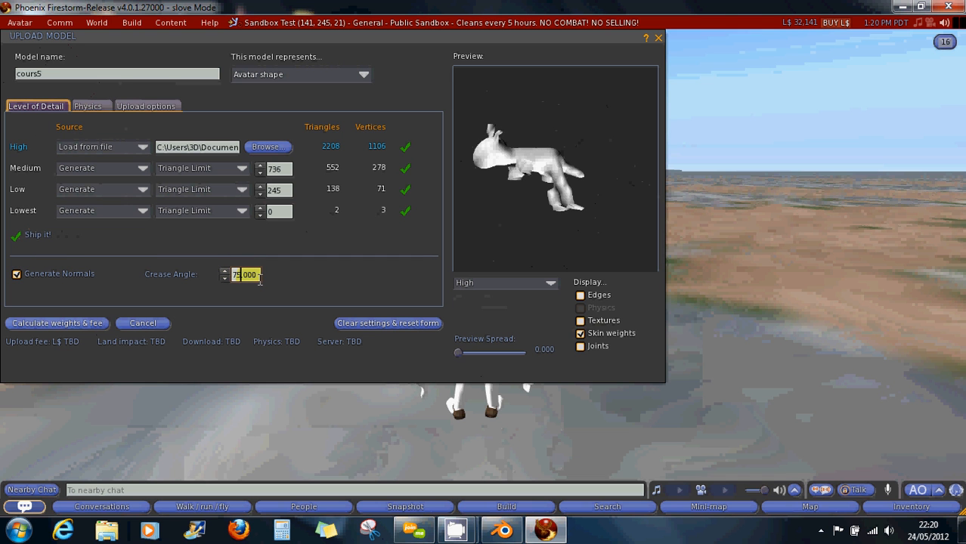
pyautogui.press('Return')
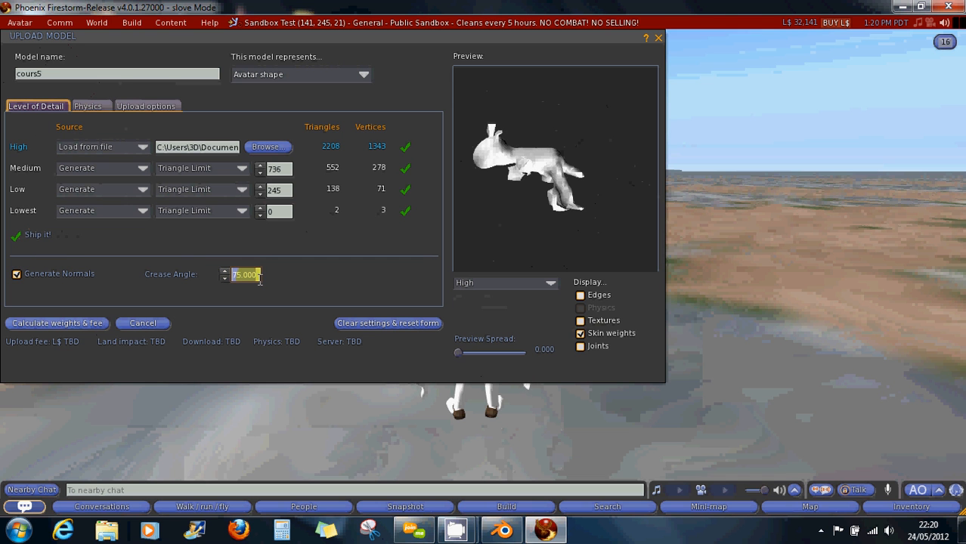
pyautogui.moveTo(256, 277); pyautogui.dragTo(232, 281)
pyautogui.write('66')
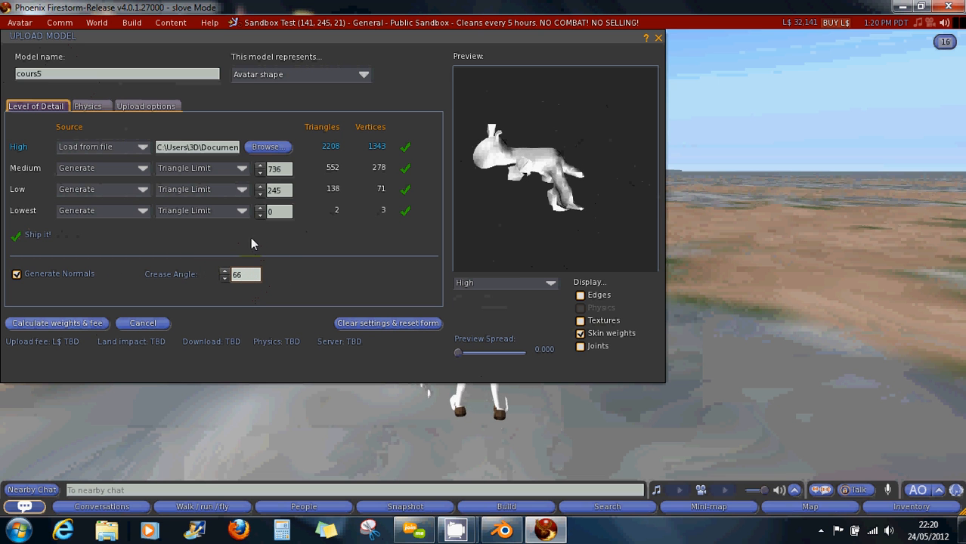
pyautogui.click(267, 211)
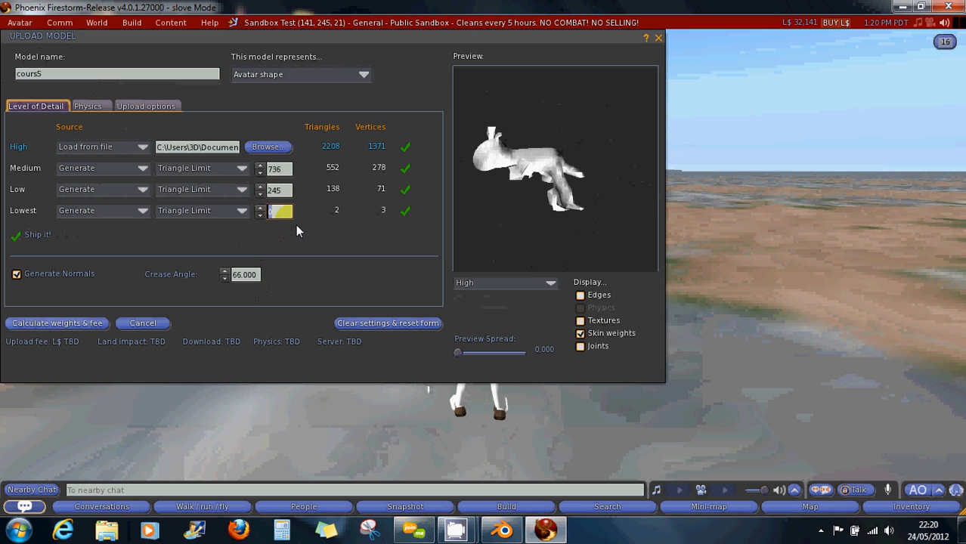
# Set Lowest LOD source to Use LoD above, calculate the L$18 fee, and upload.
pyautogui.click(99, 210)
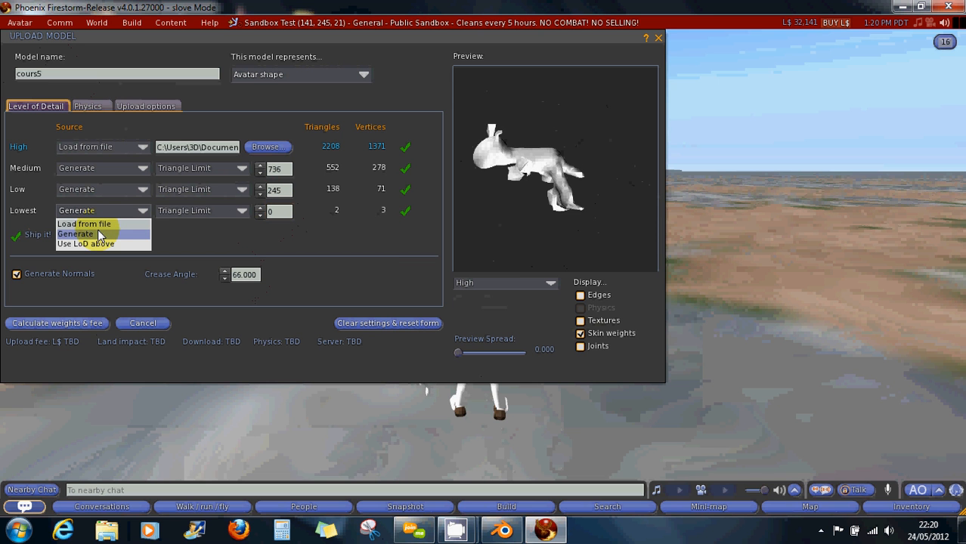
pyautogui.click(91, 244)
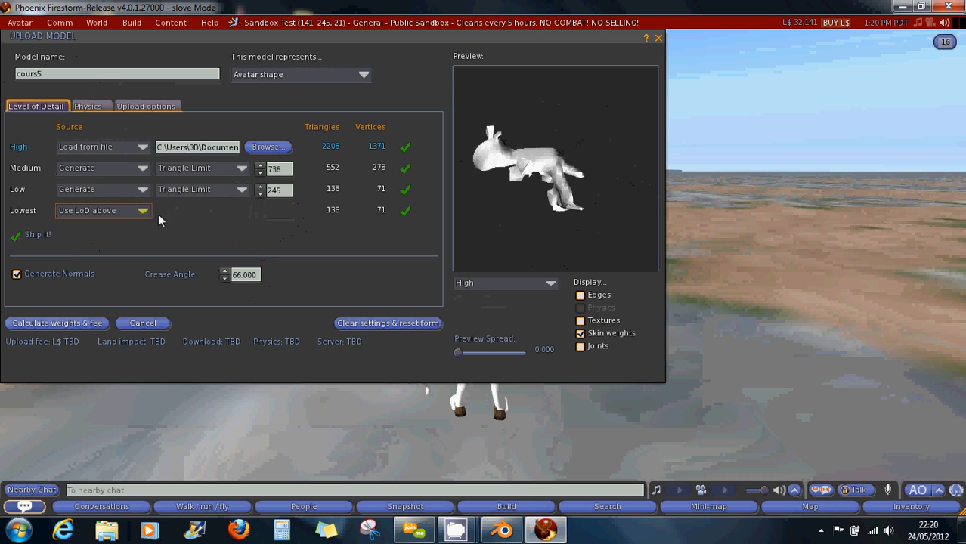
pyautogui.click(65, 323)
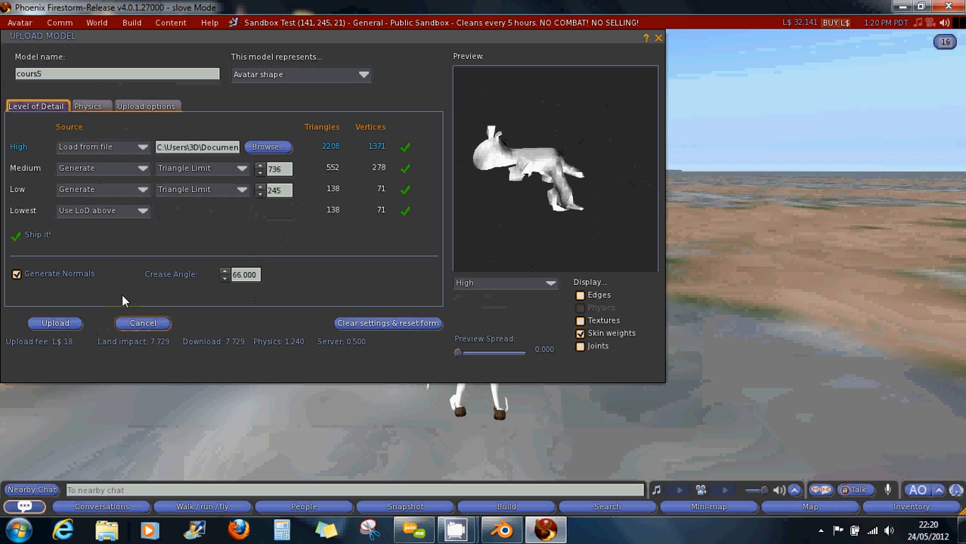
pyautogui.click(71, 324)
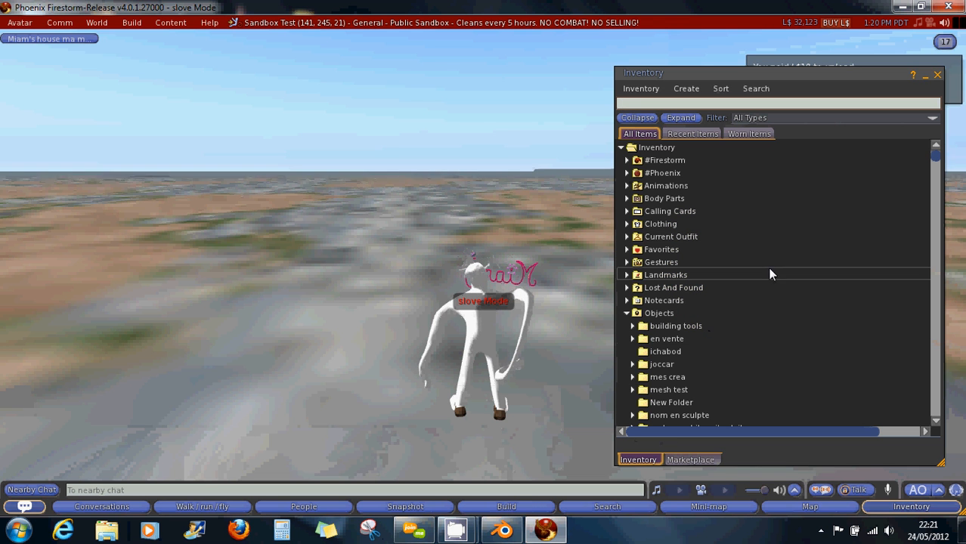
# Wear cours5 from Recent Items > Objects and check it's worn on Right Hand.
pyautogui.click(694, 134)
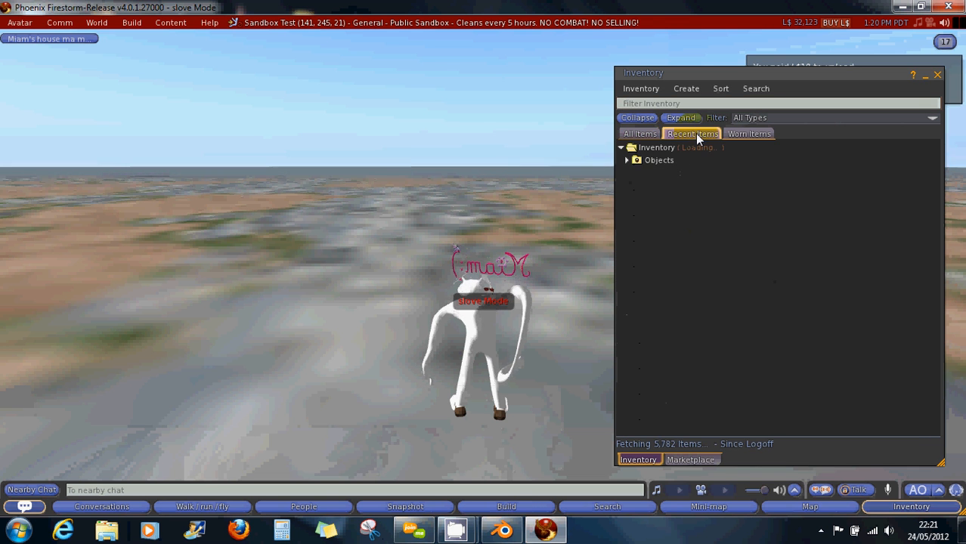
pyautogui.click(627, 160)
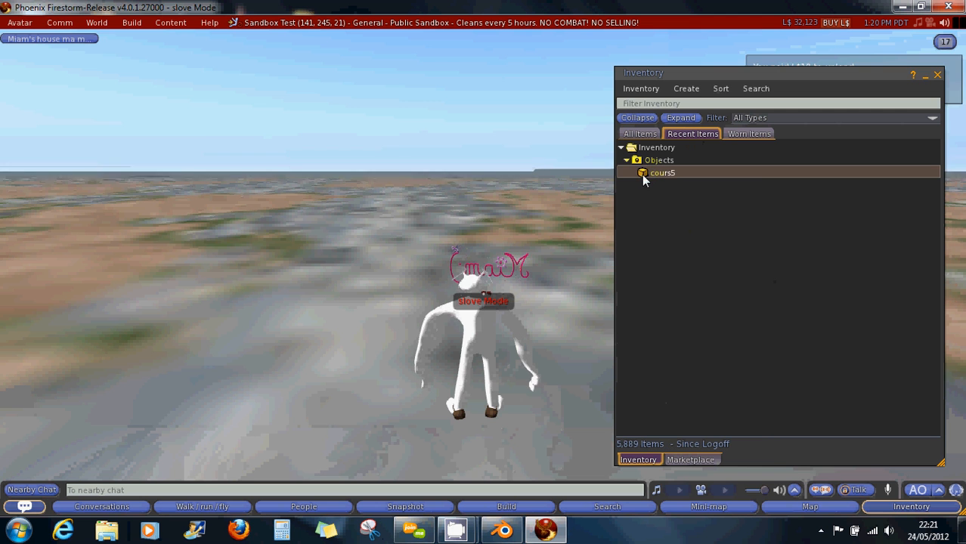
pyautogui.rightClick(645, 176)
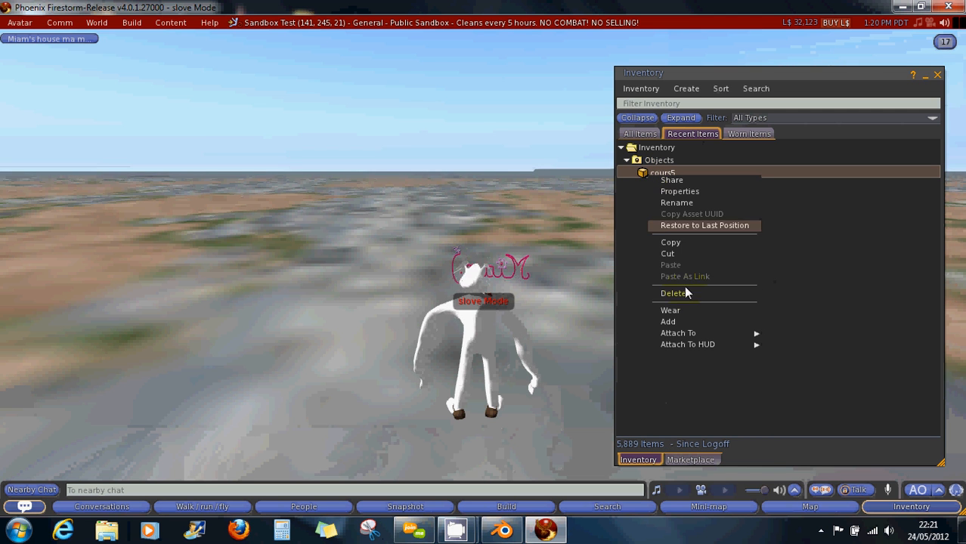
pyautogui.moveTo(686, 335)
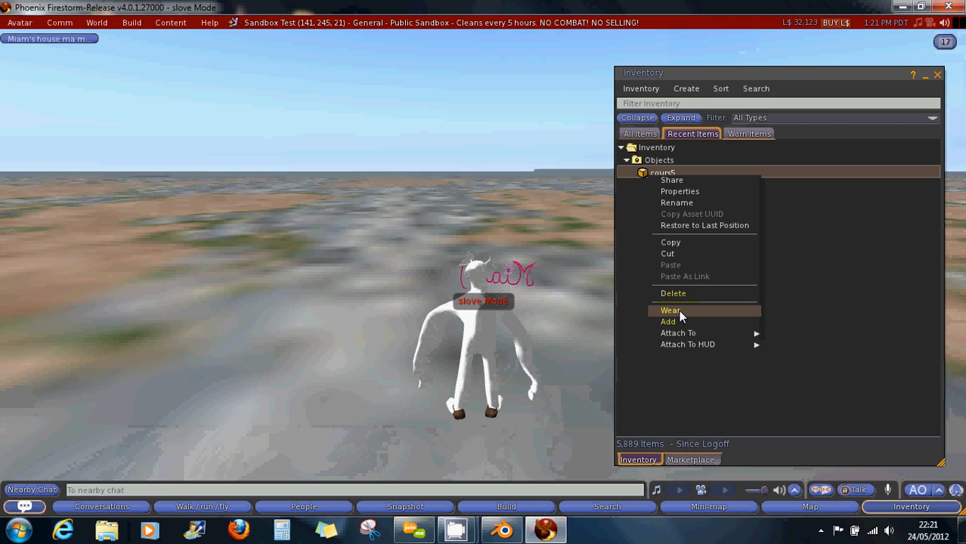
pyautogui.click(679, 311)
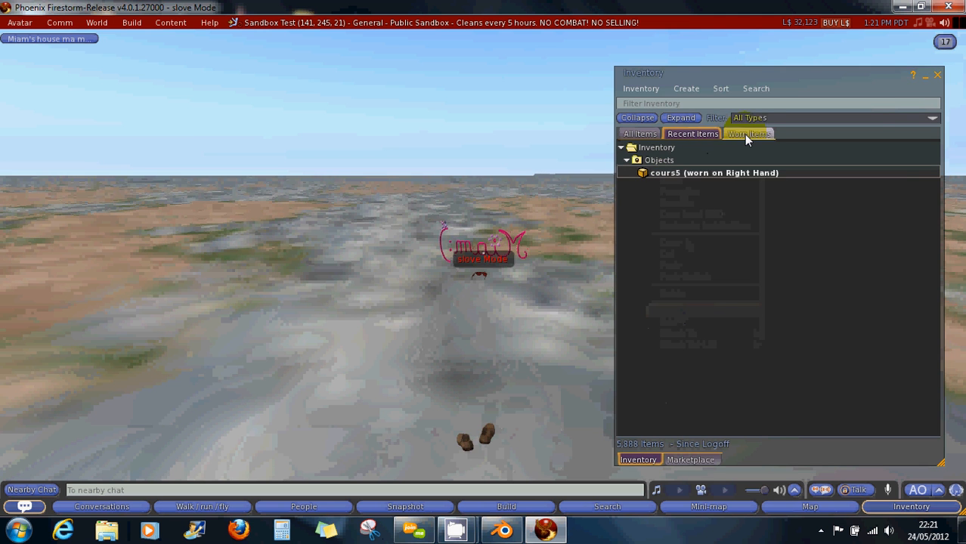
pyautogui.click(747, 135)
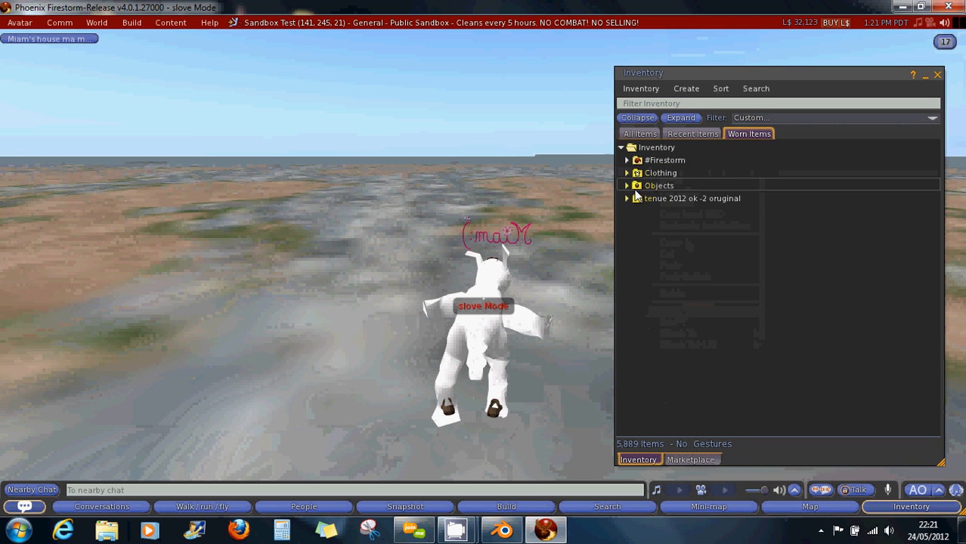
pyautogui.click(628, 186)
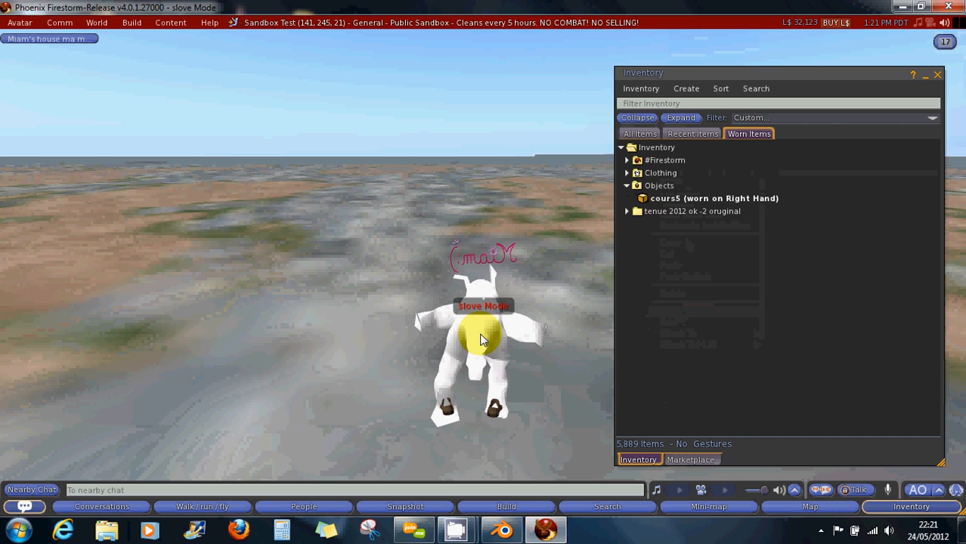
# Orbit and zoom around the worn quadruped to inspect it from several sides.
pyautogui.keyDown('alt'); pyautogui.click(491, 301); pyautogui.keyUp('alt')
pyautogui.moveTo(496, 270)
pyautogui.keyDown('alt'); pyautogui.mouseDown()
pyautogui.moveTo(398, 277)
pyautogui.moveTo(375, 267)
pyautogui.moveTo(359, 278)
pyautogui.moveTo(529, 270)
pyautogui.moveTo(479, 267)
pyautogui.moveTo(515, 304)
pyautogui.moveTo(531, 300)
pyautogui.moveTo(478, 274)
pyautogui.moveTo(492, 308)
pyautogui.moveTo(481, 273)
pyautogui.moveTo(493, 273)
pyautogui.moveTo(471, 275)
pyautogui.moveTo(484, 273)
pyautogui.mouseUp(); pyautogui.keyUp('alt')
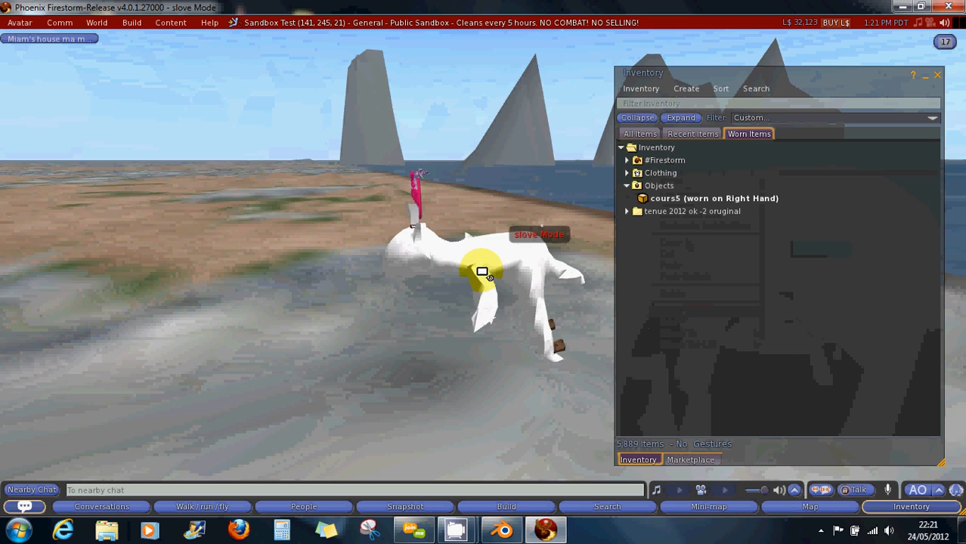
pyautogui.scroll(-3, 473, 268)
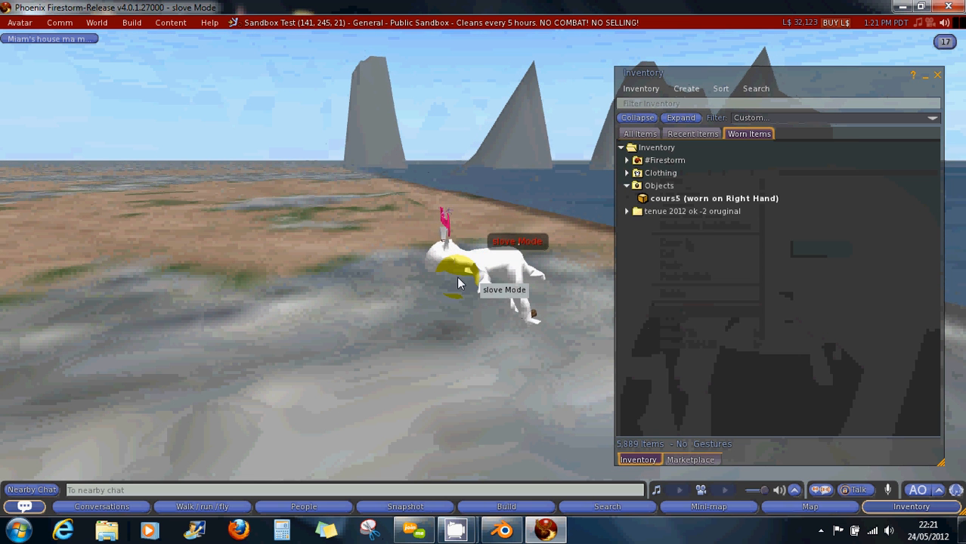
pyautogui.scroll(5, 458, 276)
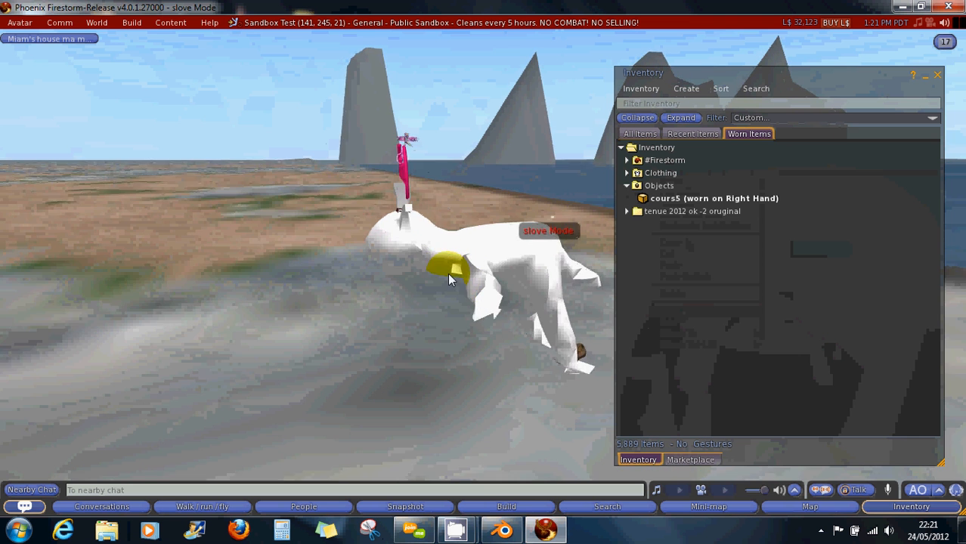
pyautogui.keyDown('alt'); pyautogui.moveTo(412, 241); pyautogui.dragTo(484, 273); pyautogui.keyUp('alt')
pyautogui.moveTo(564, 265)
pyautogui.keyDown('ctrl'); pyautogui.keyDown('alt'); pyautogui.mouseDown()
pyautogui.moveTo(473, 276)
pyautogui.moveTo(483, 273)
pyautogui.mouseUp(); pyautogui.keyUp('alt'); pyautogui.keyUp('ctrl')
pyautogui.keyDown('ctrl'); pyautogui.keyDown('alt'); pyautogui.click(173, 303); pyautogui.keyUp('alt'); pyautogui.keyUp('ctrl')
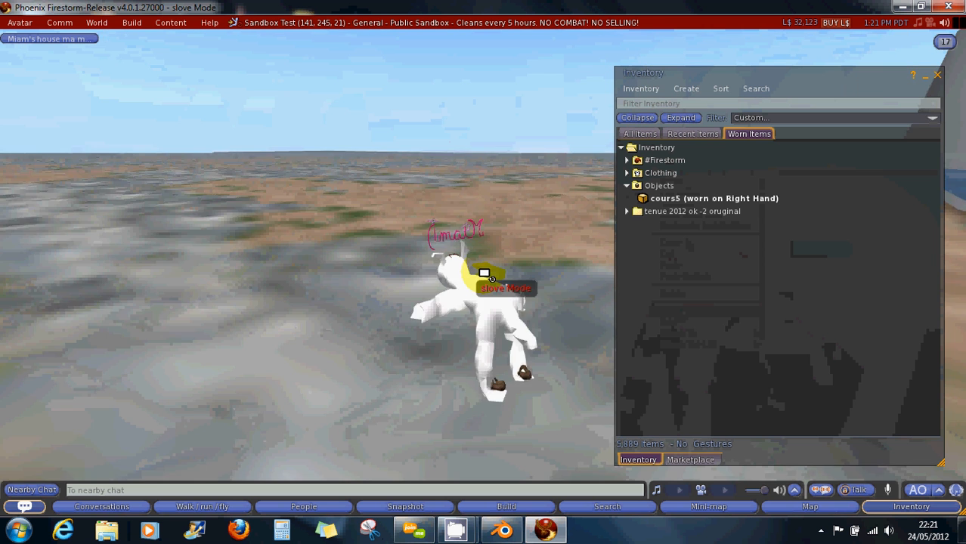
pyautogui.scroll(3, 480, 274)
pyautogui.scroll(5, 474, 274)
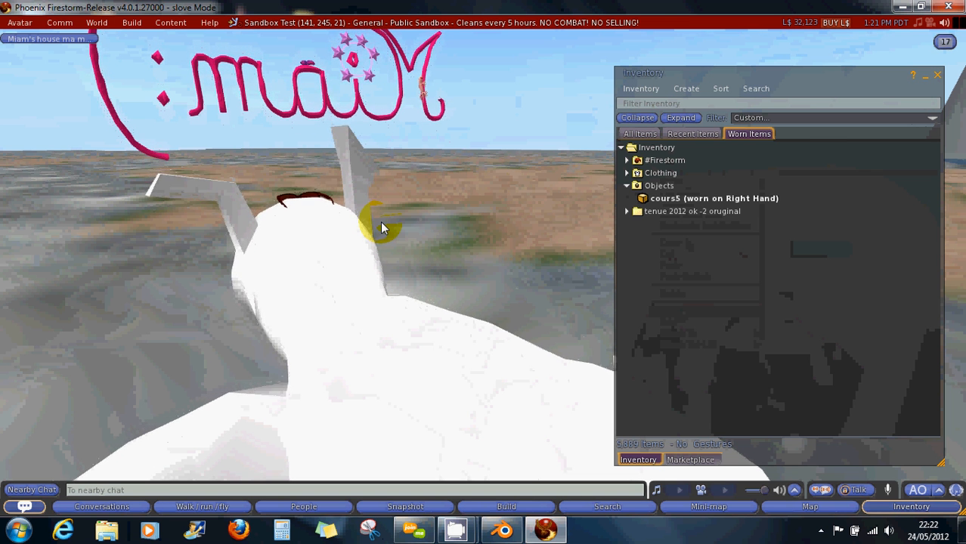
pyautogui.scroll(-4, 296, 276)
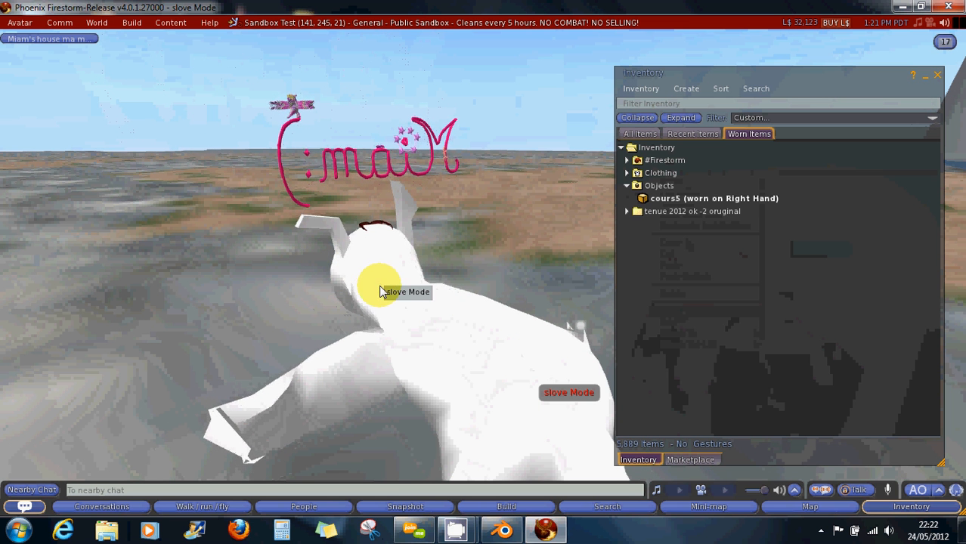
pyautogui.moveTo(485, 268)
pyautogui.keyDown('alt'); pyautogui.mouseDown()
pyautogui.moveTo(476, 274)
pyautogui.moveTo(618, 304)
pyautogui.moveTo(511, 270)
pyautogui.moveTo(478, 274)
pyautogui.moveTo(534, 291)
pyautogui.mouseUp(); pyautogui.keyUp('alt')
# Filter All Items in the inventory for 'pose' to find the pose stands.
pyautogui.click(639, 134)
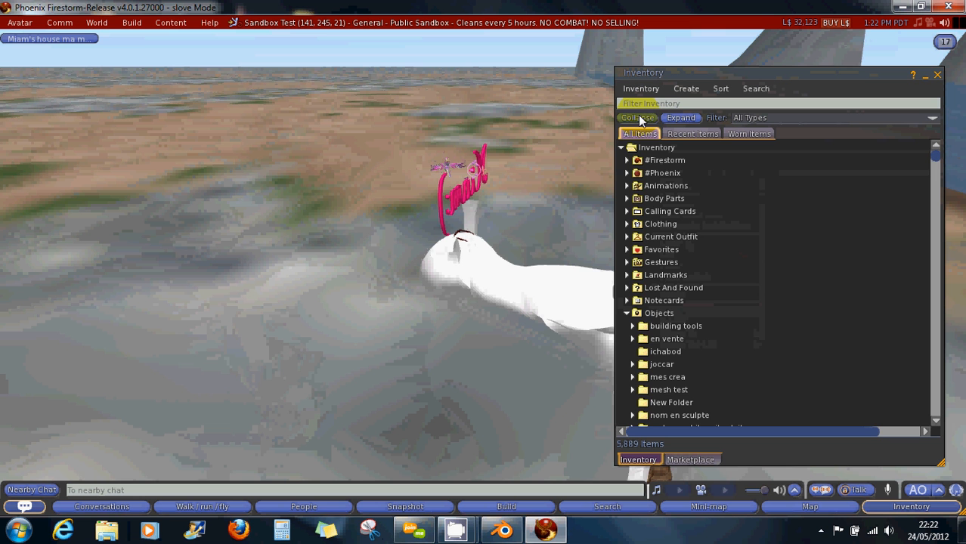
pyautogui.click(639, 106)
pyautogui.write('pose')
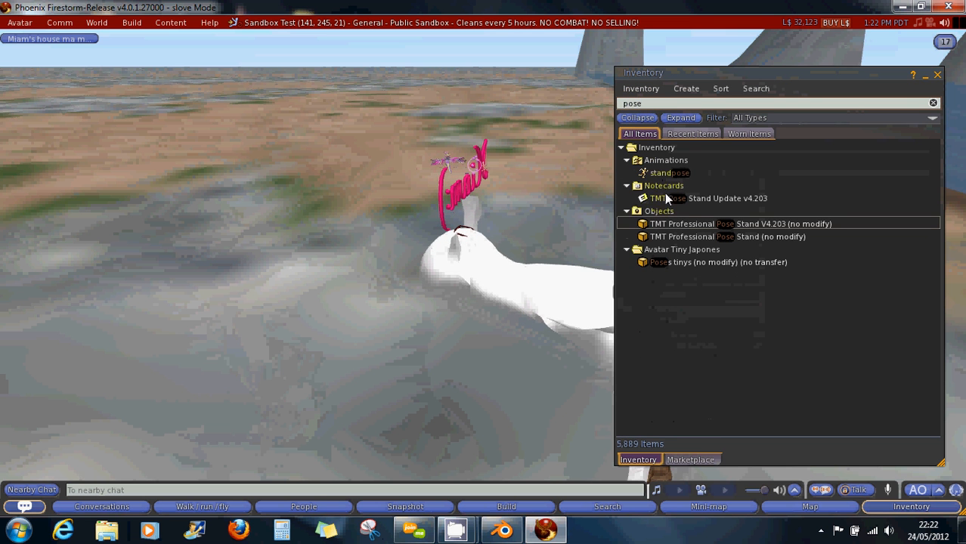
pyautogui.moveTo(665, 197)
pyautogui.mouseDown()
pyautogui.moveTo(215, 346)
pyautogui.moveTo(183, 367)
pyautogui.mouseUp()
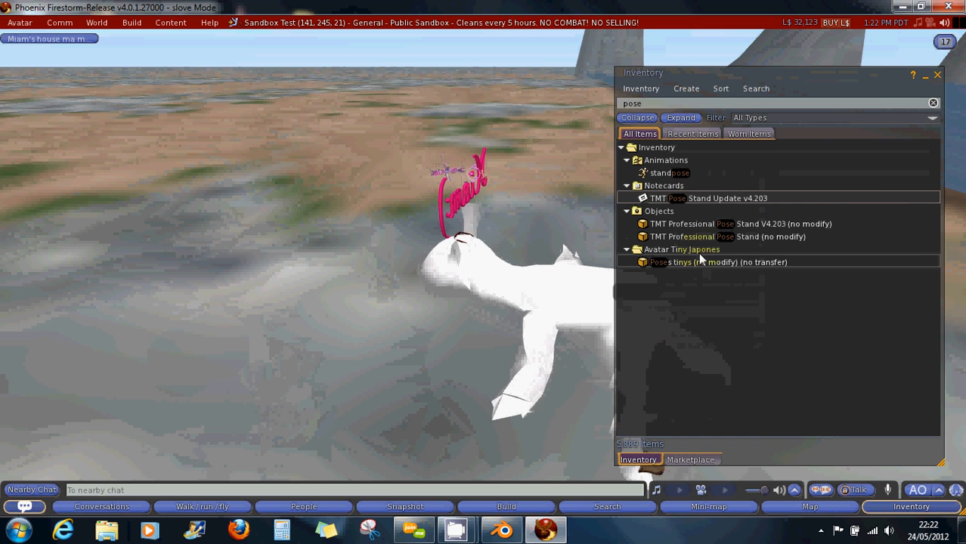
# Rez the TMT Professional Pose Stand V4.203 on the ground and sit on it.
pyautogui.moveTo(681, 224); pyautogui.dragTo(200, 354)
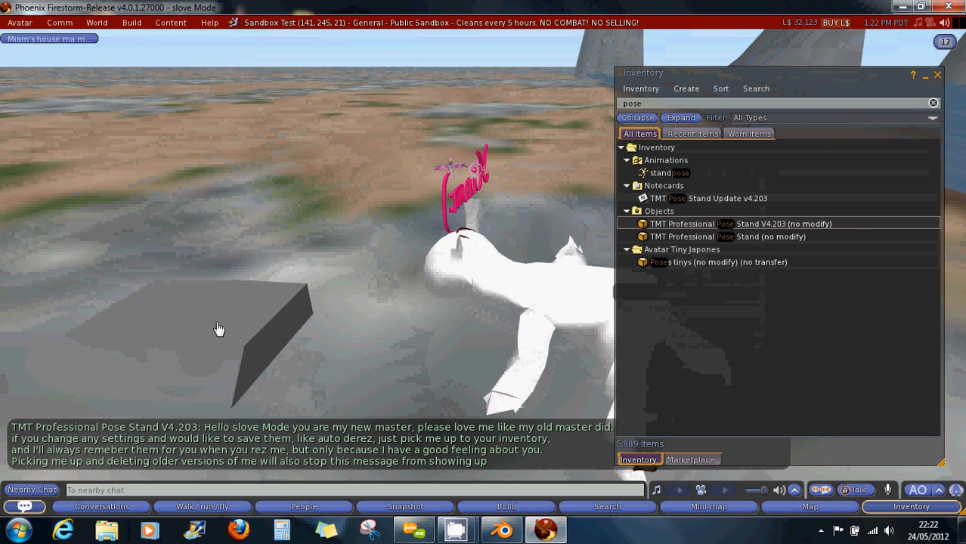
pyautogui.rightClick(215, 322)
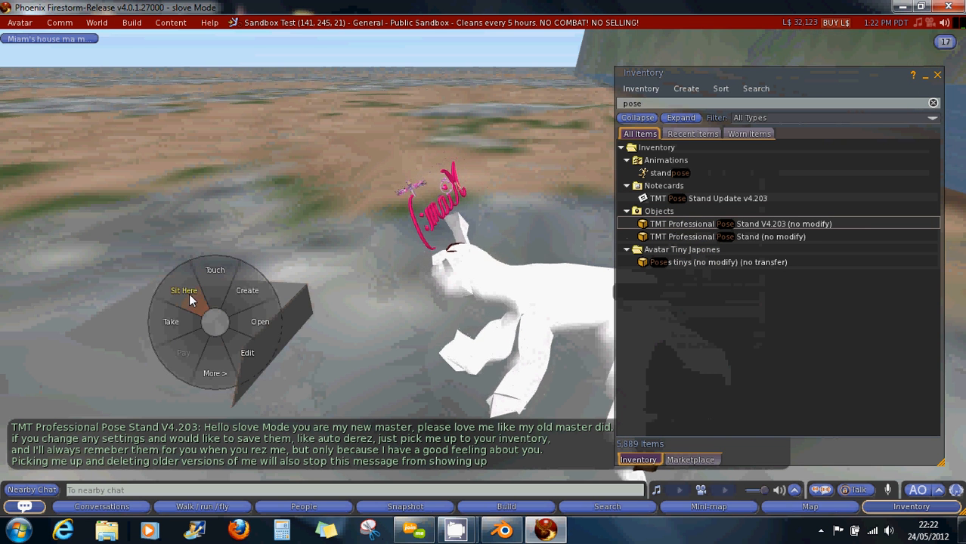
pyautogui.click(196, 300)
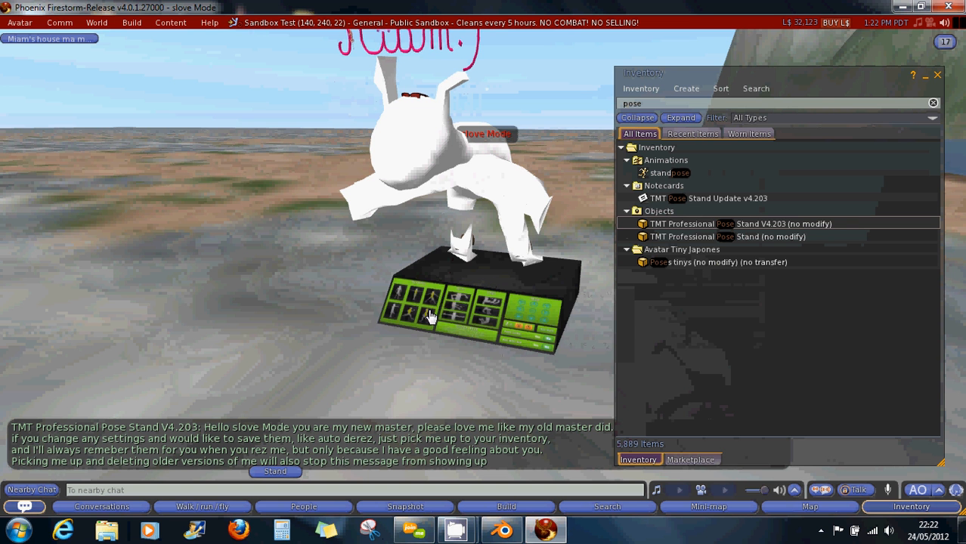
# Apply the running full-body pose and orbit to check the leg deformation.
pyautogui.scroll(5, 428, 323)
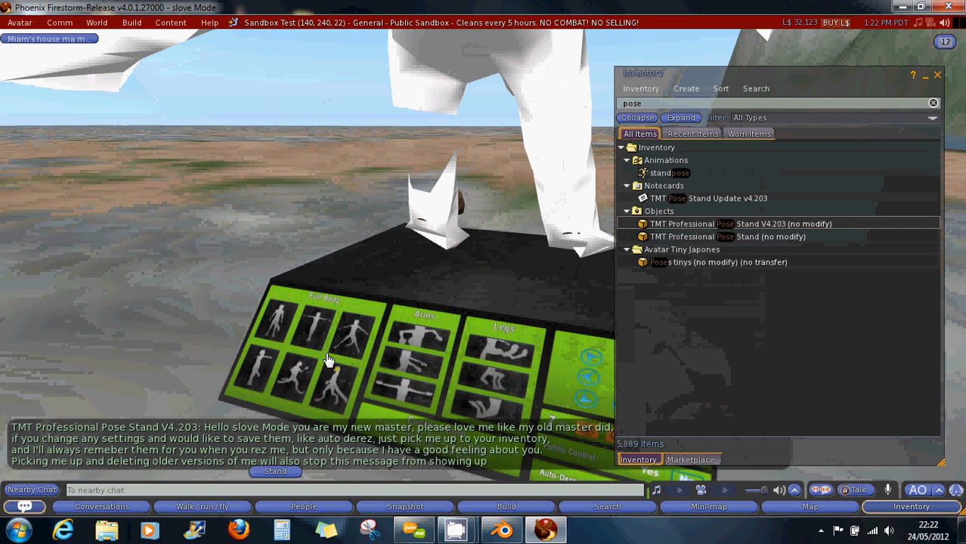
pyautogui.click(310, 363)
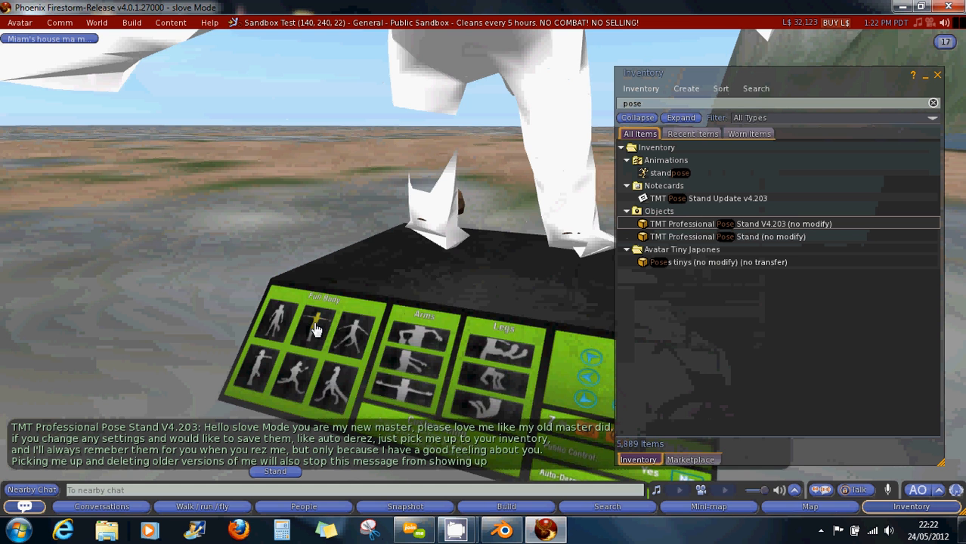
pyautogui.scroll(-5, 429, 294)
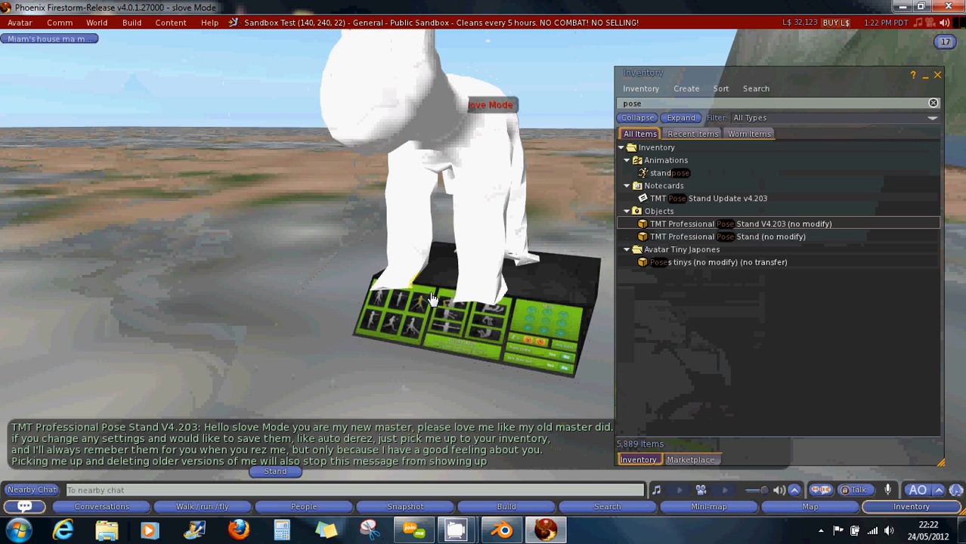
pyautogui.keyDown('alt'); pyautogui.click(482, 272); pyautogui.keyUp('alt')
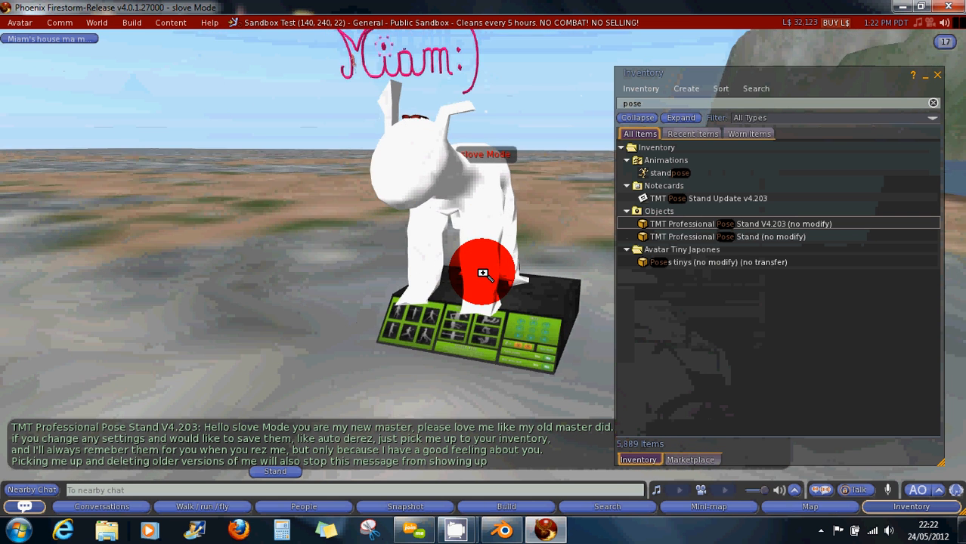
pyautogui.moveTo(483, 272)
pyautogui.keyDown('alt'); pyautogui.mouseDown()
pyautogui.moveTo(459, 270)
pyautogui.moveTo(487, 272)
pyautogui.mouseUp(); pyautogui.keyUp('alt')
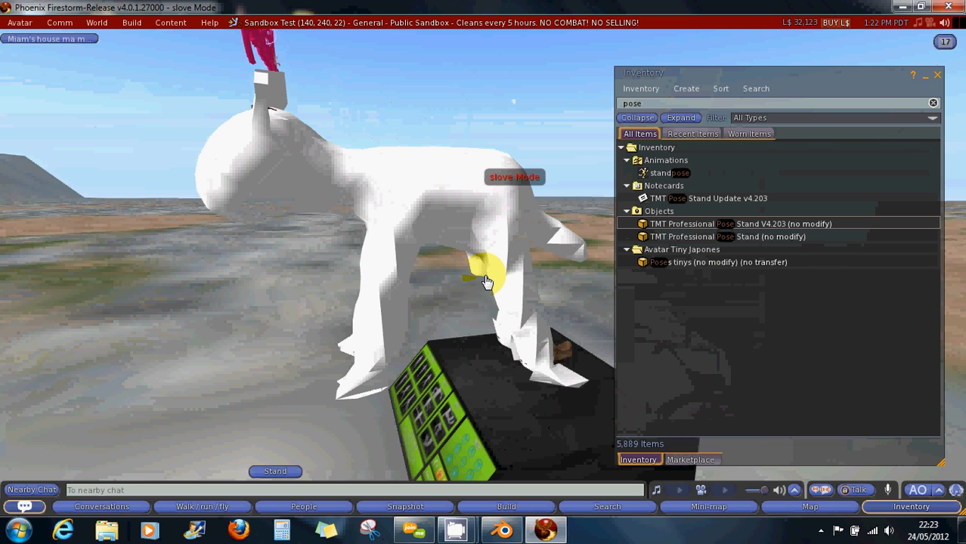
pyautogui.scroll(2, 486, 281)
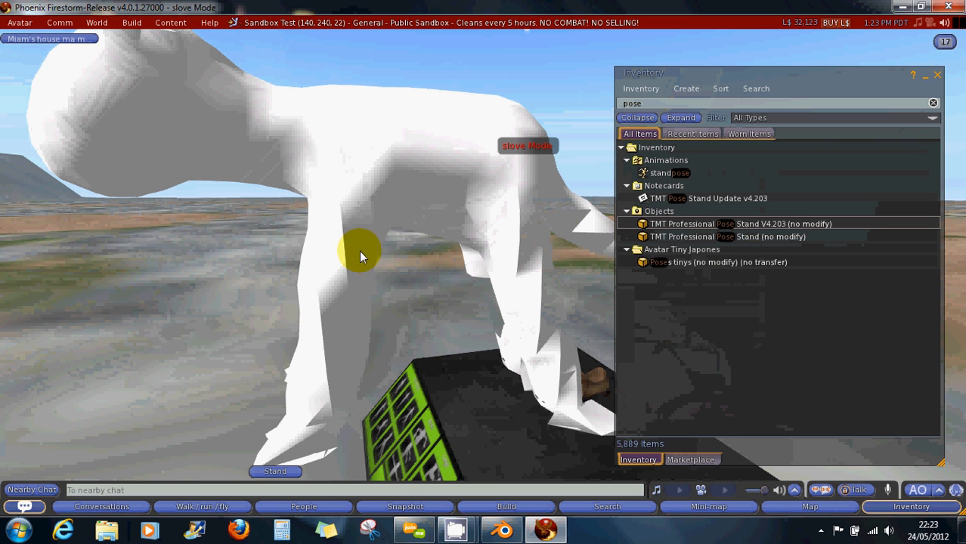
pyautogui.keyDown('alt'); pyautogui.moveTo(355, 272); pyautogui.dragTo(485, 274); pyautogui.keyUp('alt')
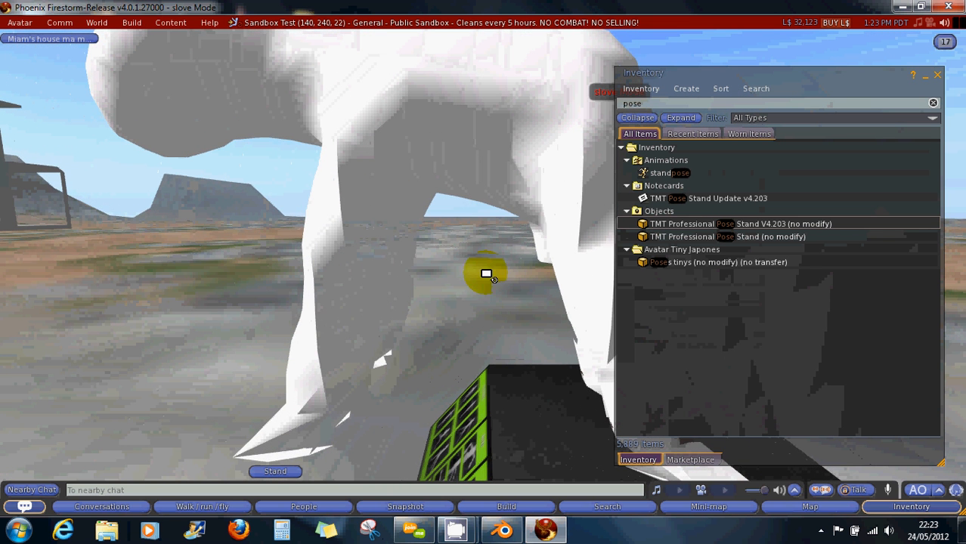
# Reset the camera behind the avatar and cycle to the next stand poses.
pyautogui.press('Escape')
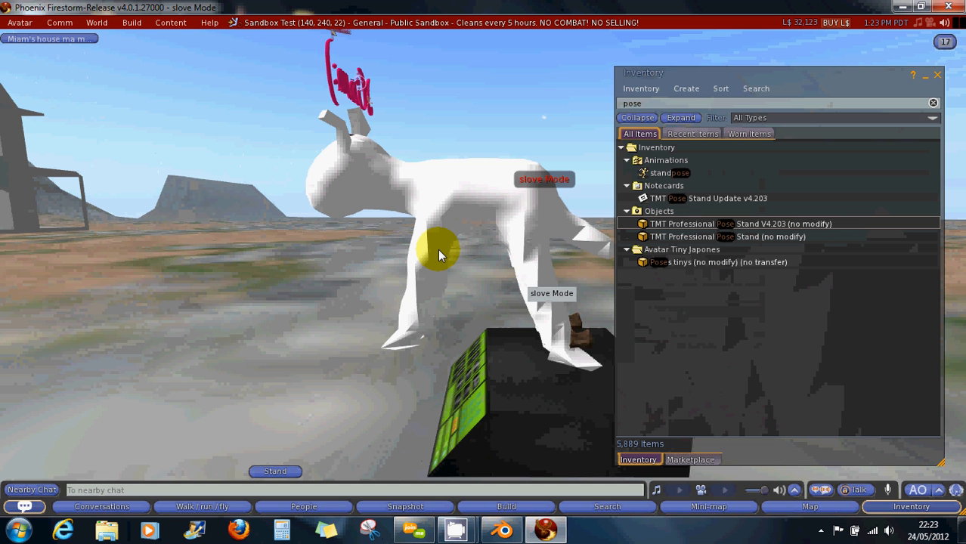
pyautogui.scroll(-5, 439, 256)
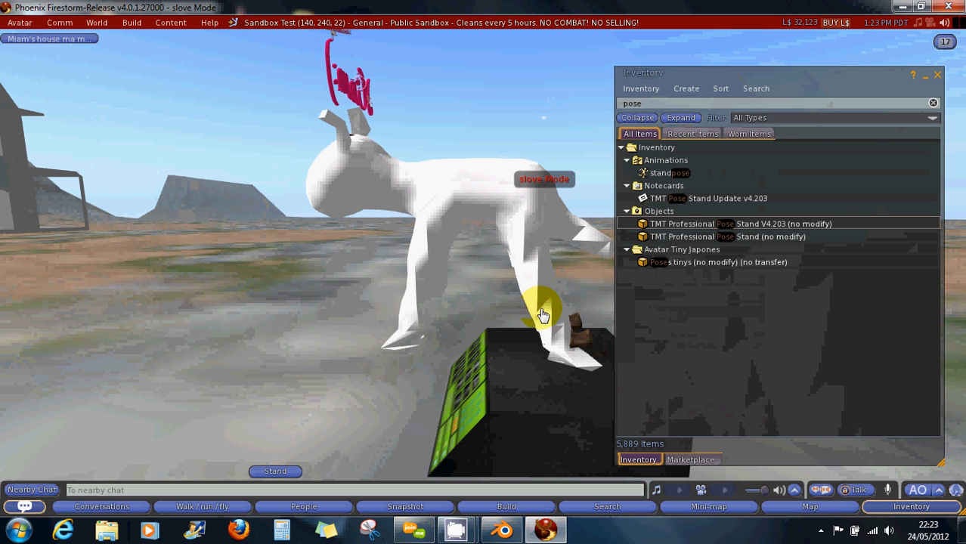
pyautogui.keyDown('alt'); pyautogui.moveTo(556, 314); pyautogui.dragTo(484, 273); pyautogui.keyUp('alt')
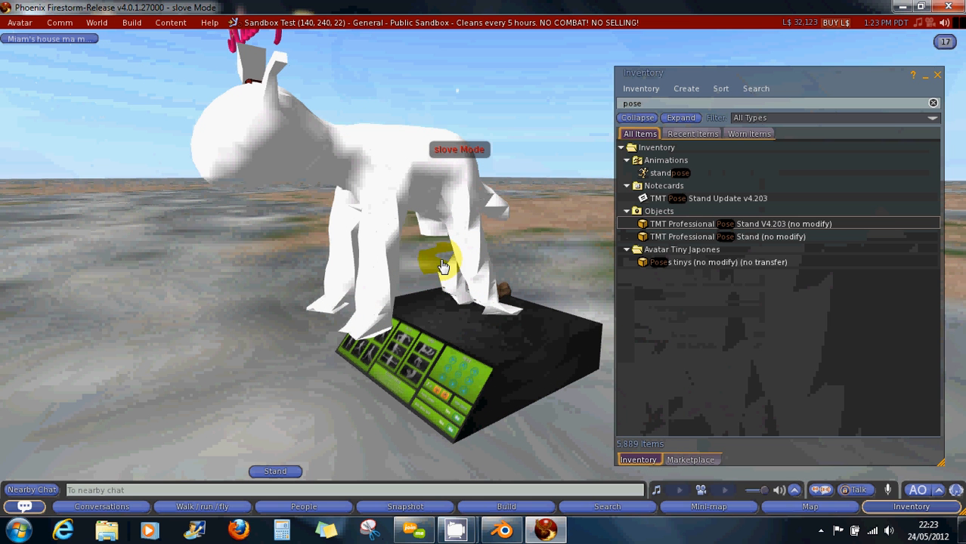
pyautogui.scroll(5, 444, 274)
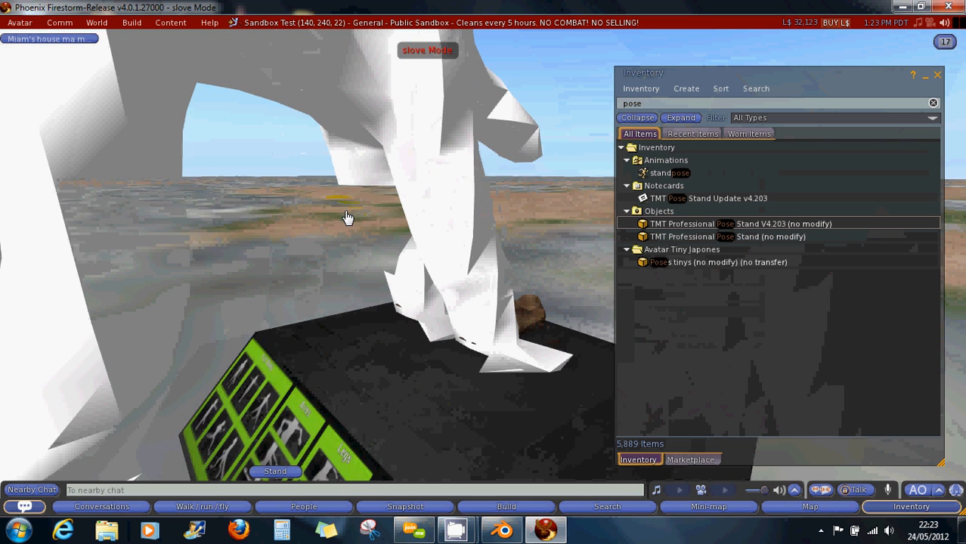
pyautogui.click(348, 216)
pyautogui.click(320, 218)
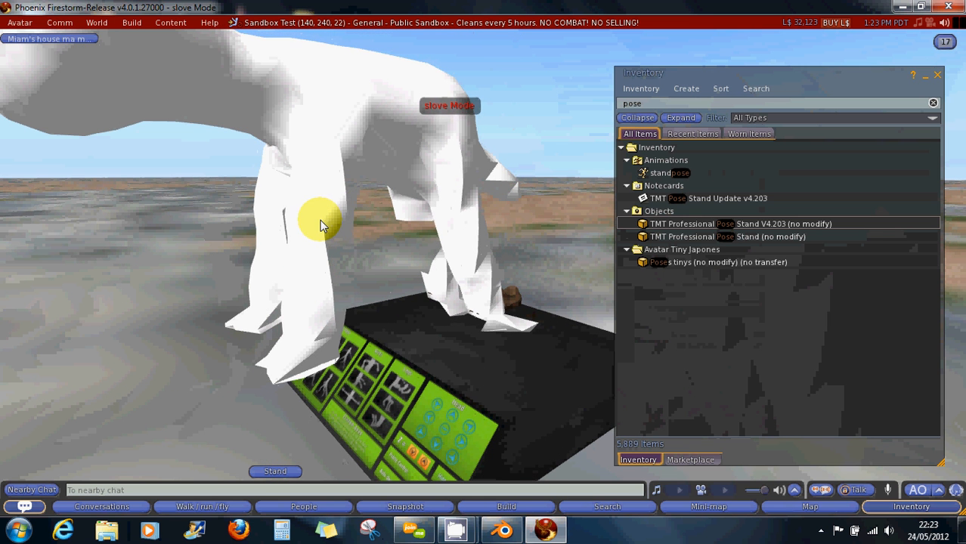
# Cycle through a few more poses on the stand, then stand up off it.
pyautogui.scroll(-3, 321, 221)
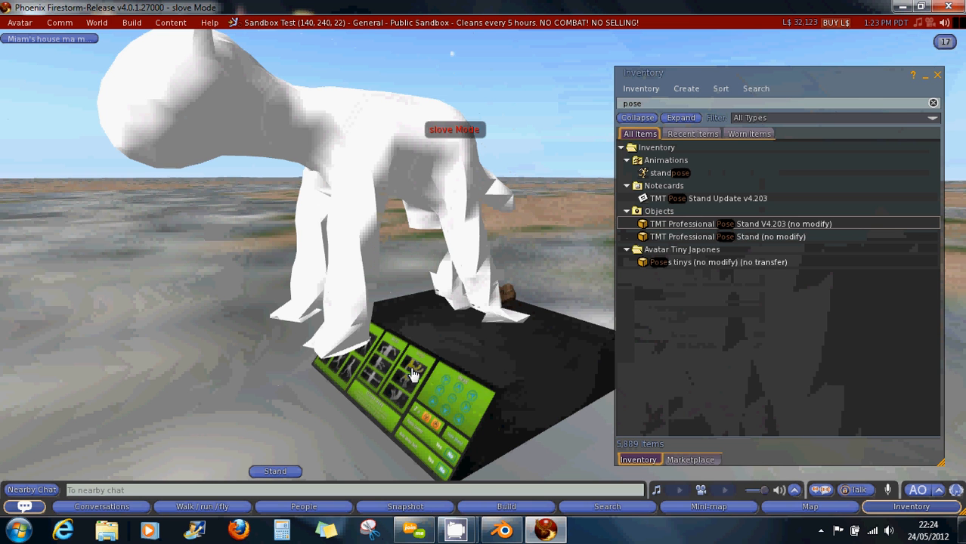
pyautogui.click(419, 282)
pyautogui.click(361, 324)
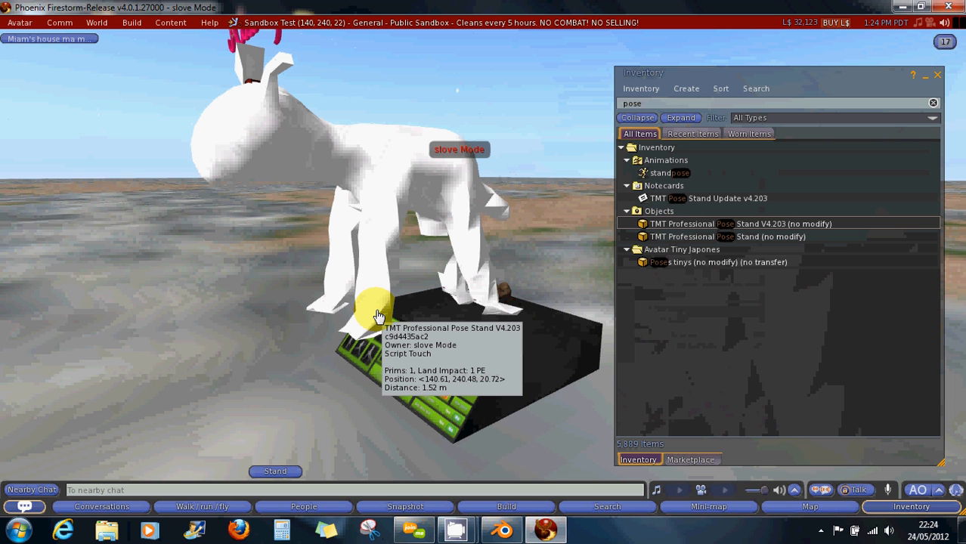
pyautogui.click(378, 316)
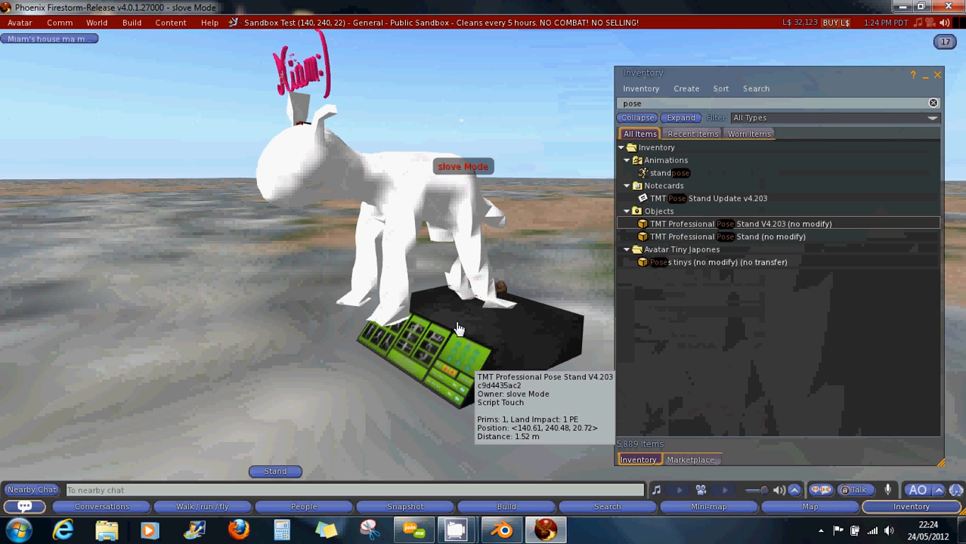
pyautogui.click(395, 412)
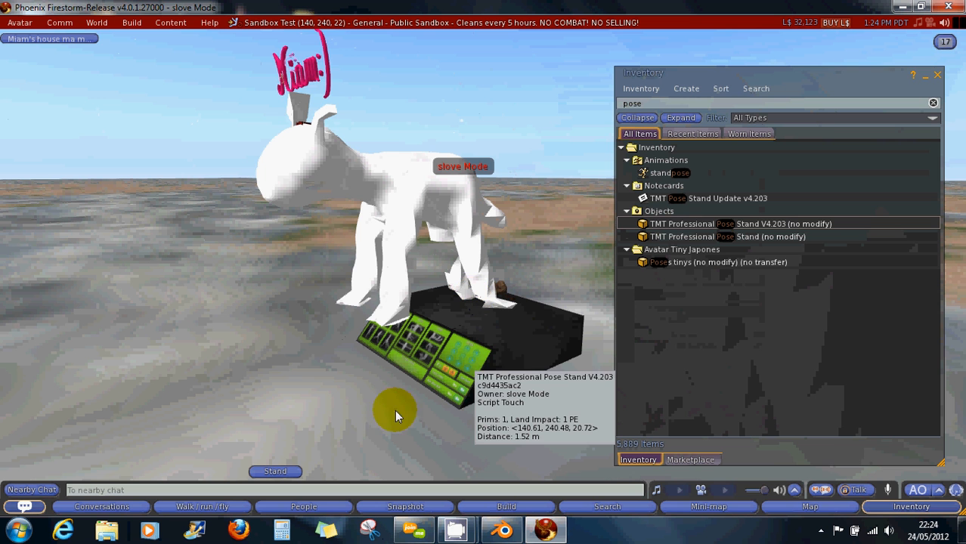
pyautogui.click(279, 476)
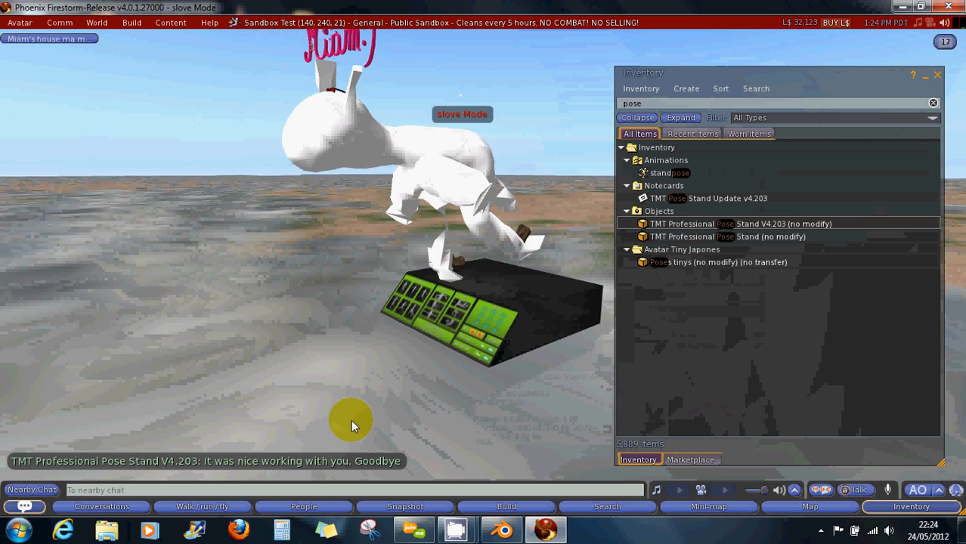
# Change the inventory search filter from 'pose' to 'walk'.
pyautogui.click(446, 255)
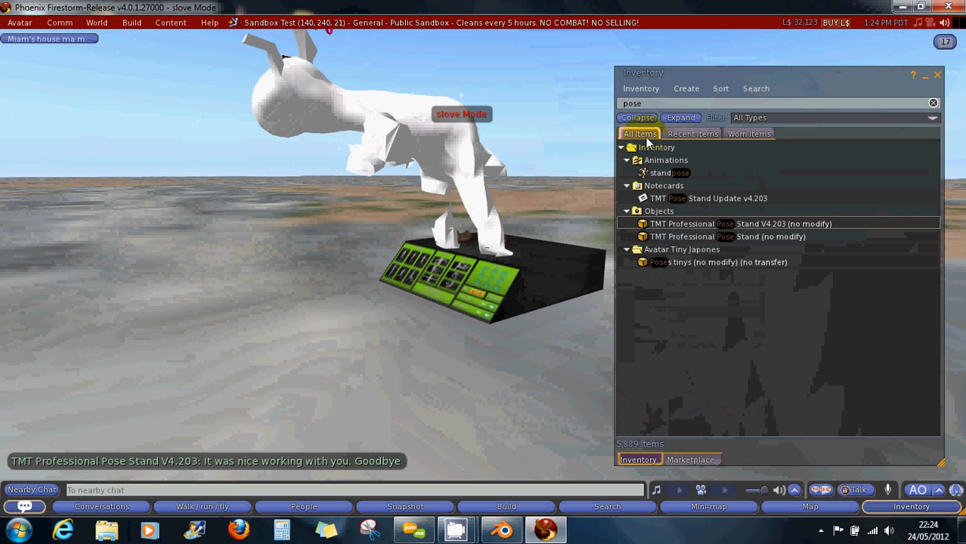
pyautogui.doubleClick(642, 106)
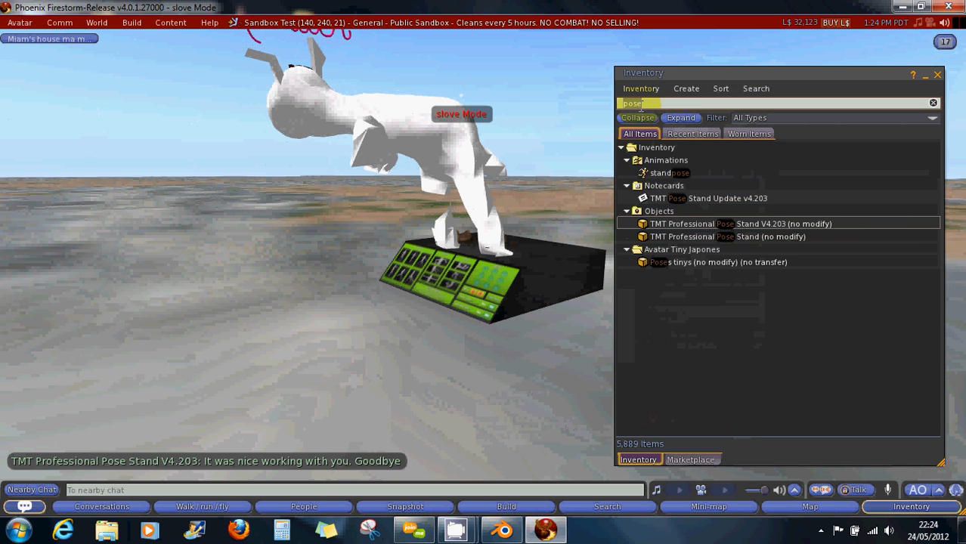
pyautogui.press('BackSpace')
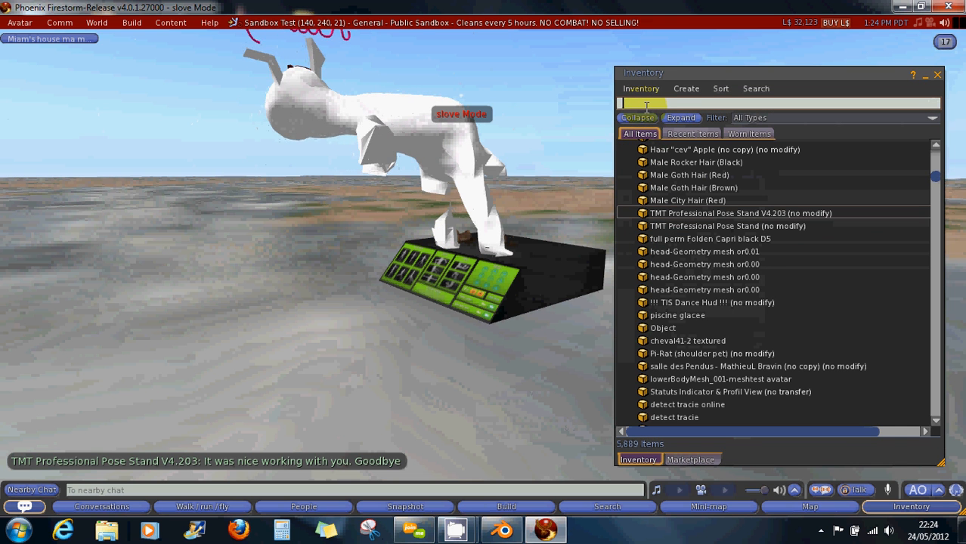
pyautogui.write('wak')
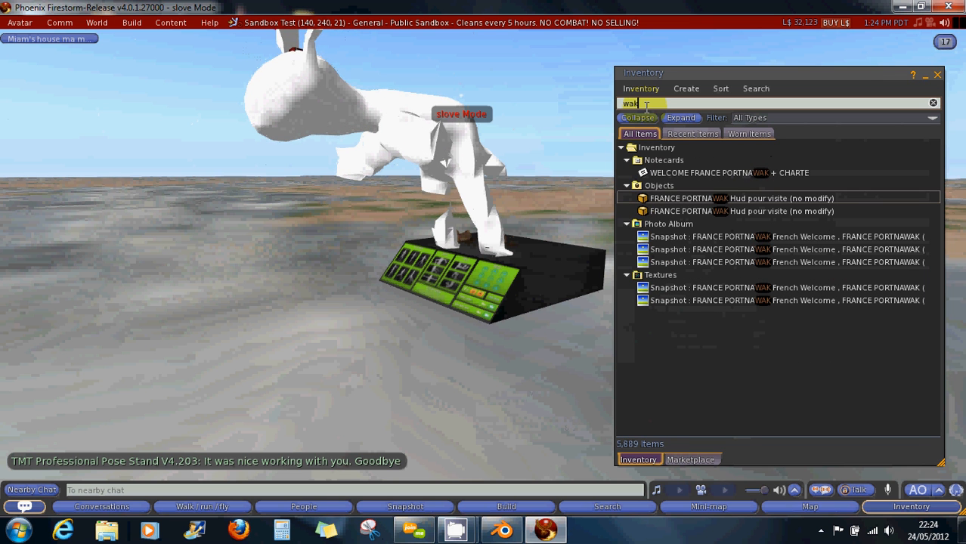
pyautogui.press('BackSpace')
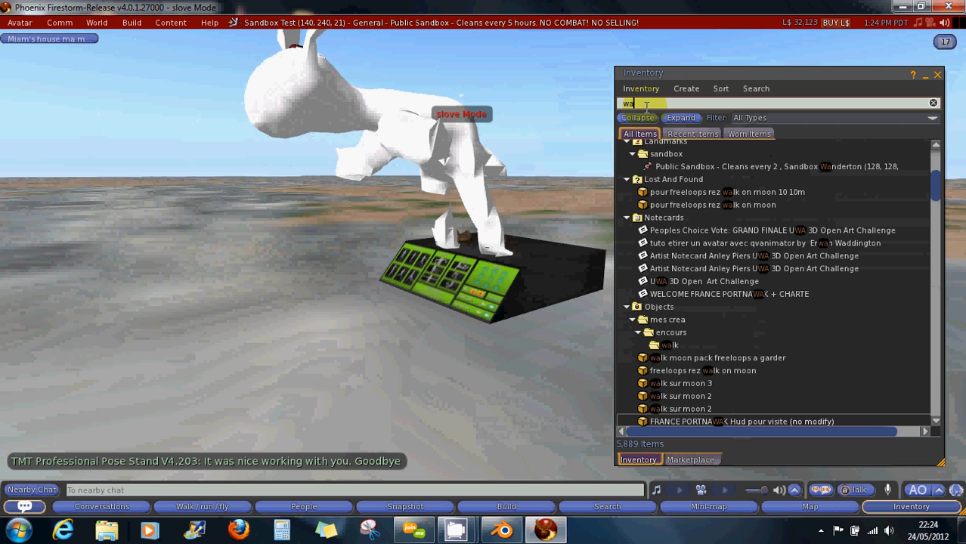
pyautogui.write('lk')
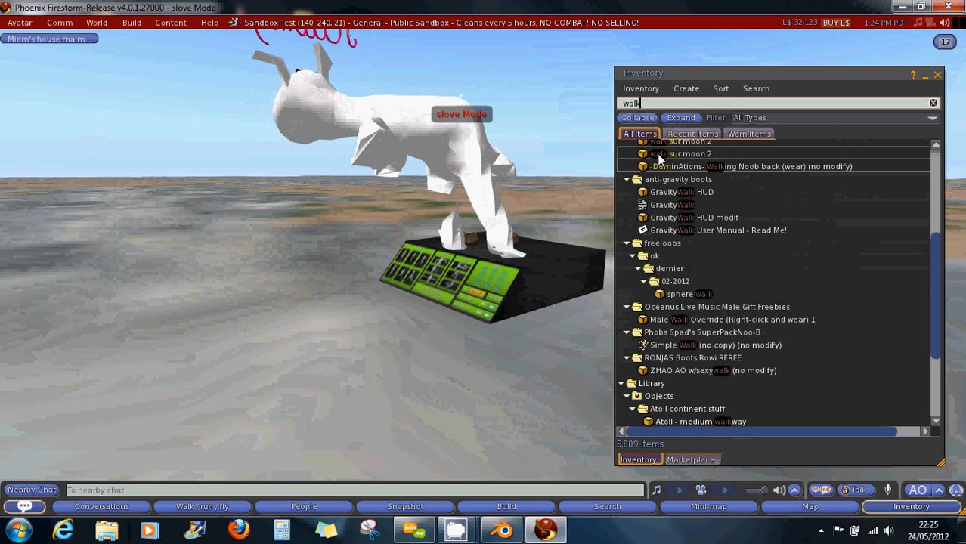
# Scroll the walk results and select the Double Bounce Walk Loop animation.
pyautogui.click(681, 155)
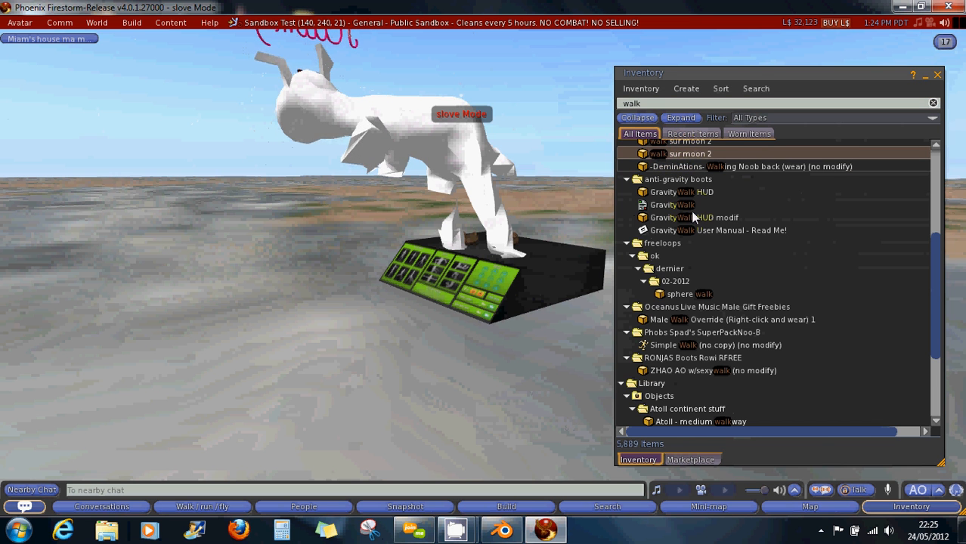
pyautogui.scroll(-1, 691, 250)
pyautogui.scroll(-8, 691, 252)
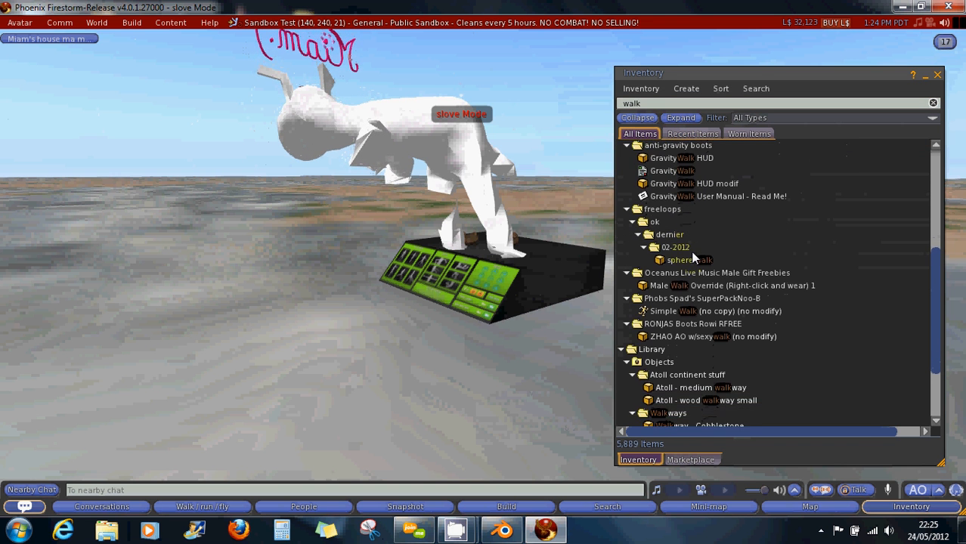
pyautogui.scroll(6, 692, 260)
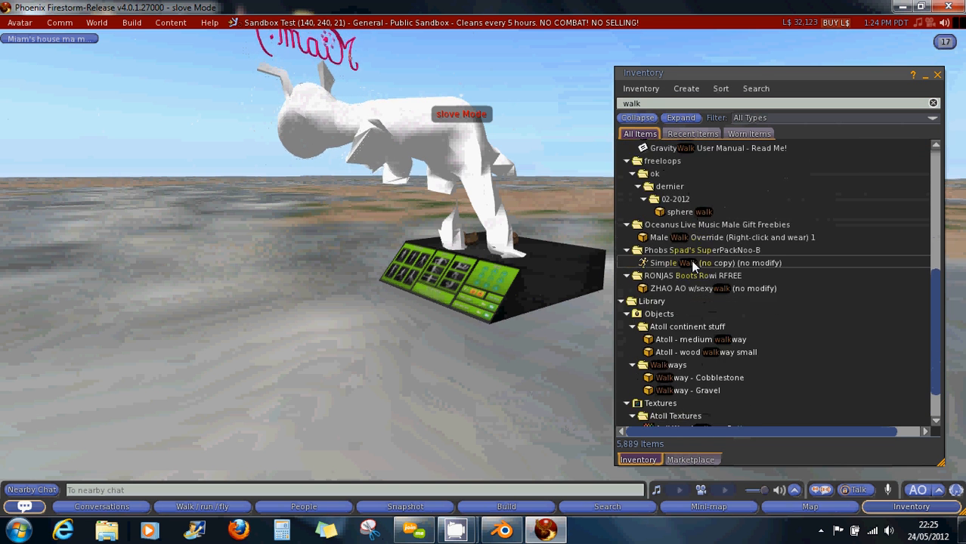
pyautogui.scroll(4, 691, 260)
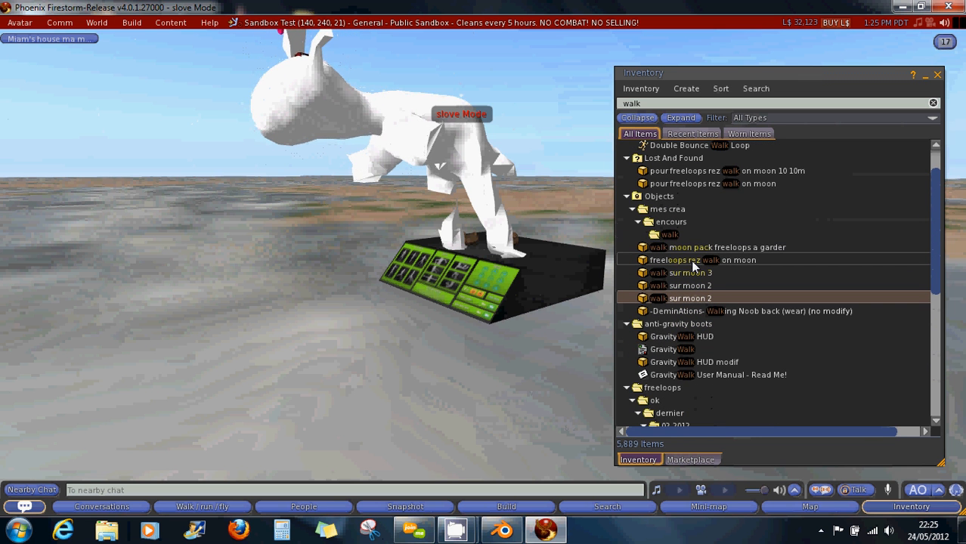
pyautogui.scroll(1, 693, 264)
pyautogui.scroll(1, 692, 258)
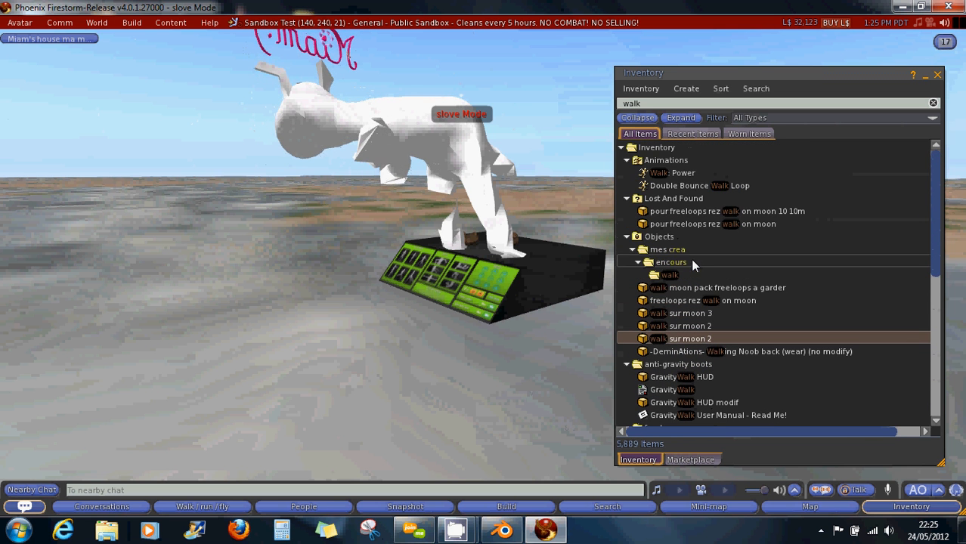
pyautogui.click(674, 188)
# Play Double Bounce Walk Loop in-world on the quadruped, orbit to watch it, then close the inventory.
pyautogui.doubleClick(674, 188)
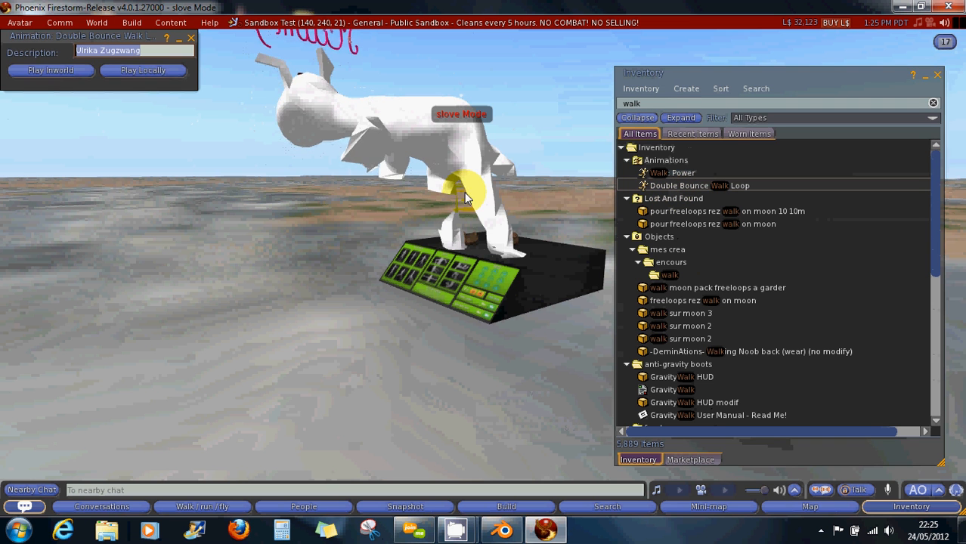
pyautogui.click(57, 71)
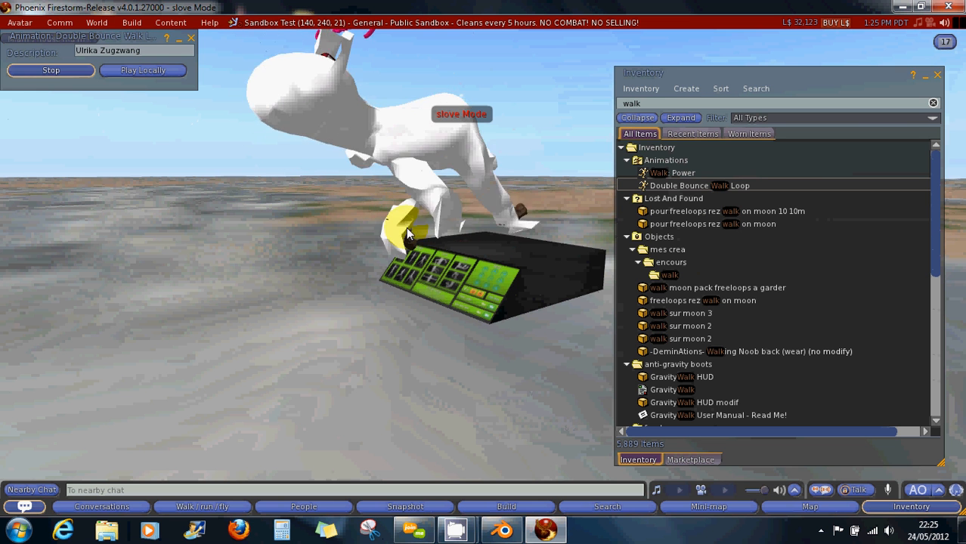
pyautogui.keyDown('alt'); pyautogui.moveTo(381, 256); pyautogui.dragTo(484, 273); pyautogui.keyUp('alt')
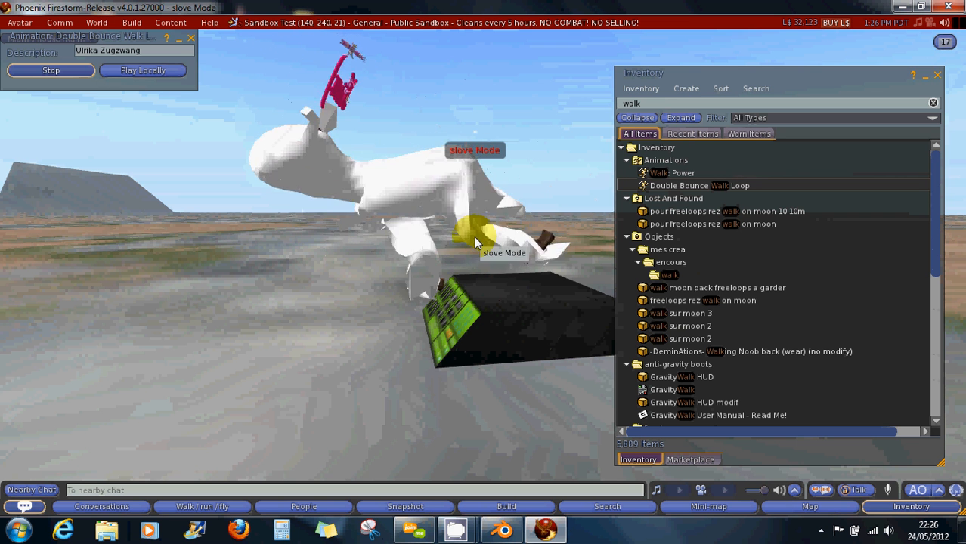
pyautogui.click(938, 74)
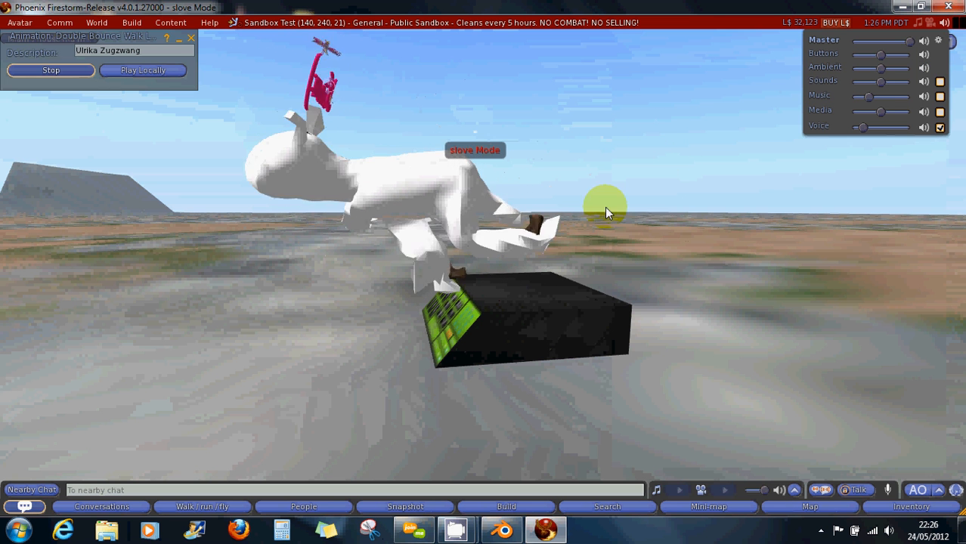
# Take the pose stand back into inventory.
pyautogui.rightClick(548, 318)
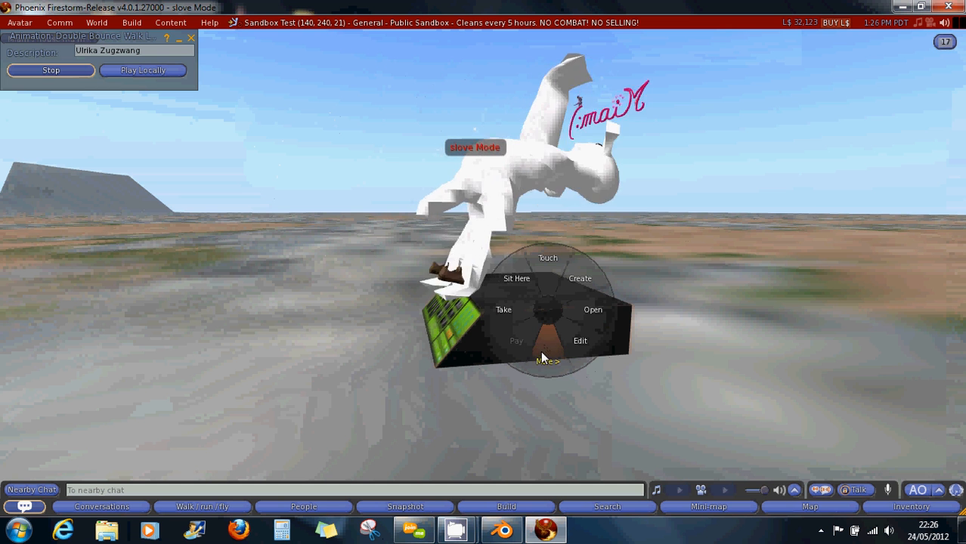
pyautogui.click(512, 322)
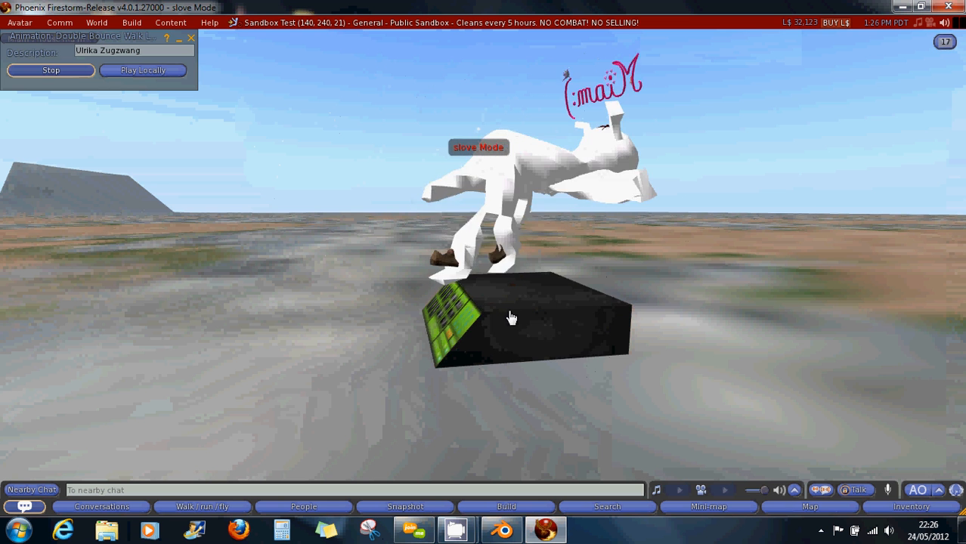
pyautogui.click(611, 318)
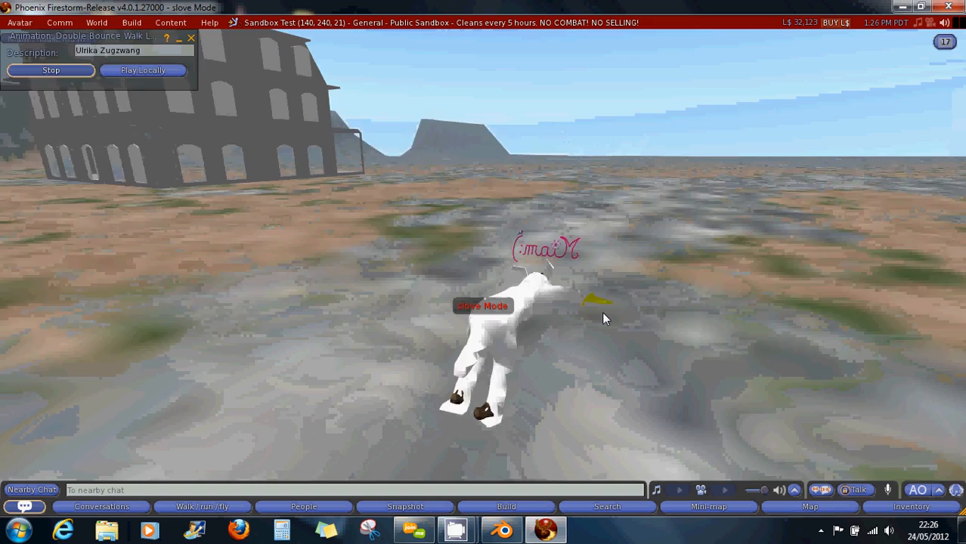
# Walk the animated quadruped across the sandbox, steering left with the arrow keys.
pyautogui.click(602, 311)
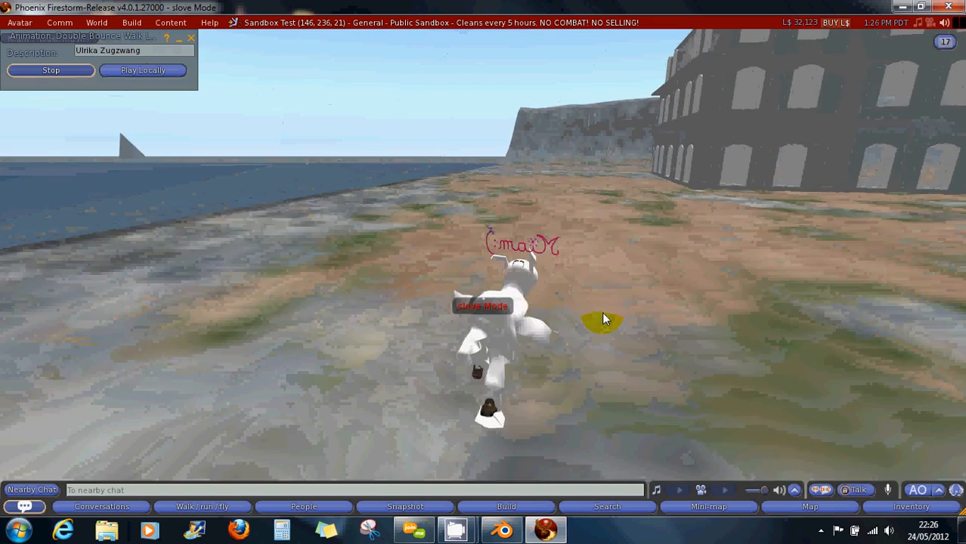
pyautogui.press('Up')
pyautogui.press('Left')
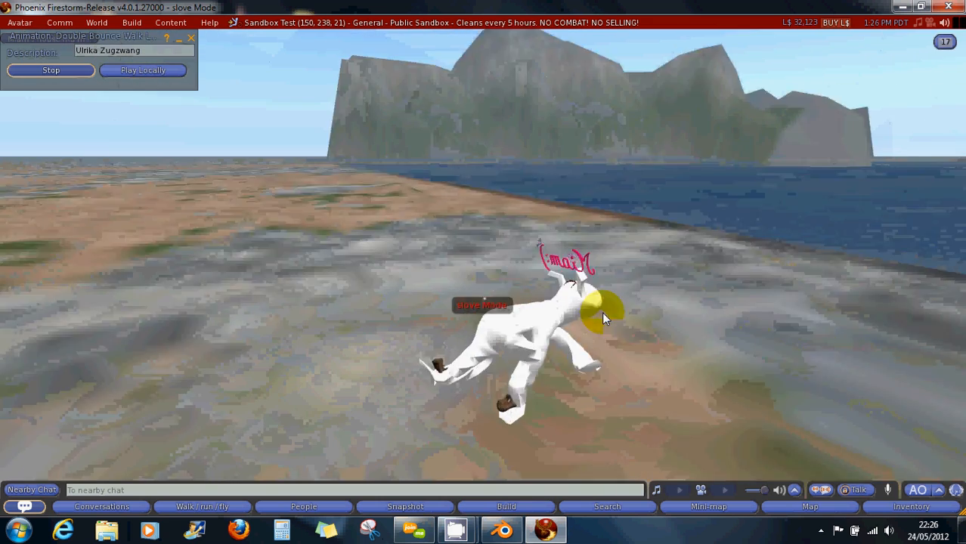
pyautogui.press('Up')
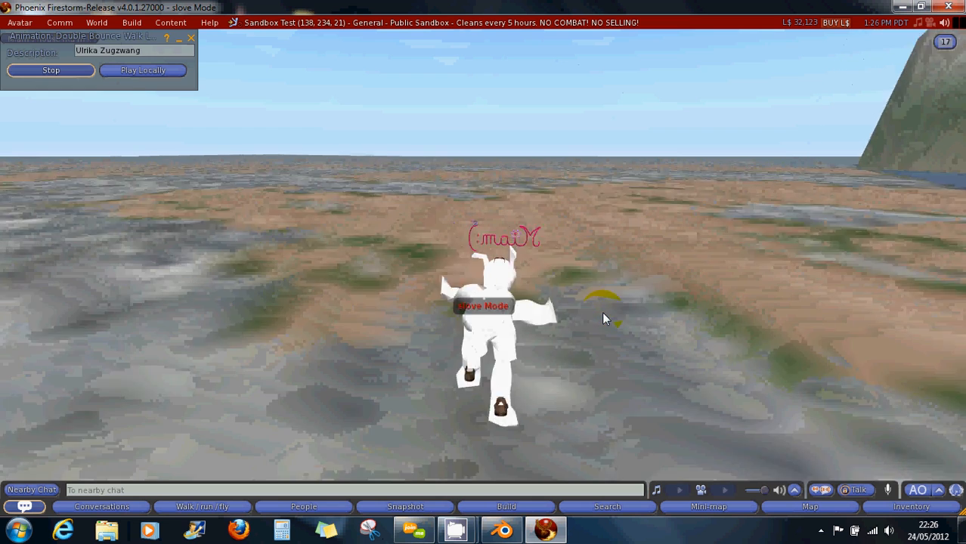
pyautogui.press('Up')
pyautogui.press('Left')
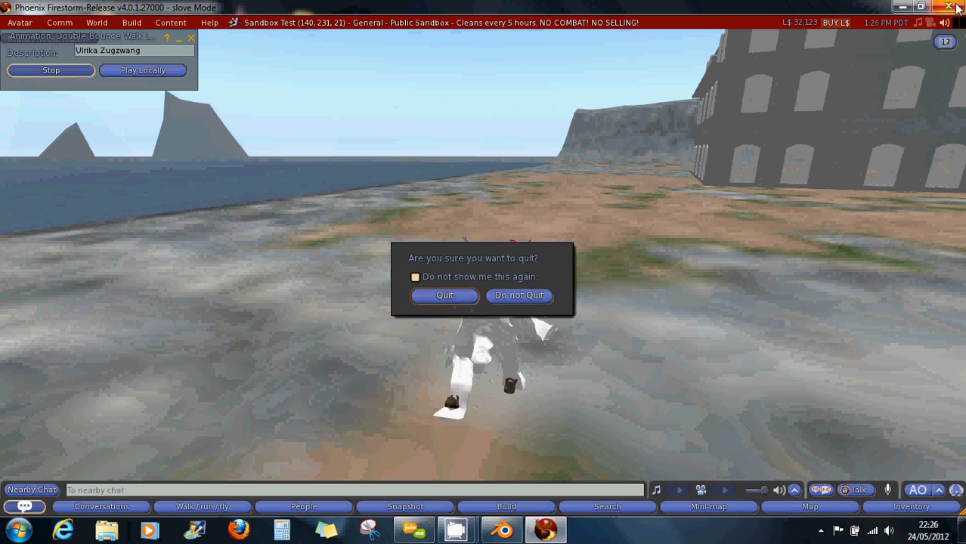
# Confirm Quit to close Firestorm, then stop the CamStudio recording.
pyautogui.click(446, 296)
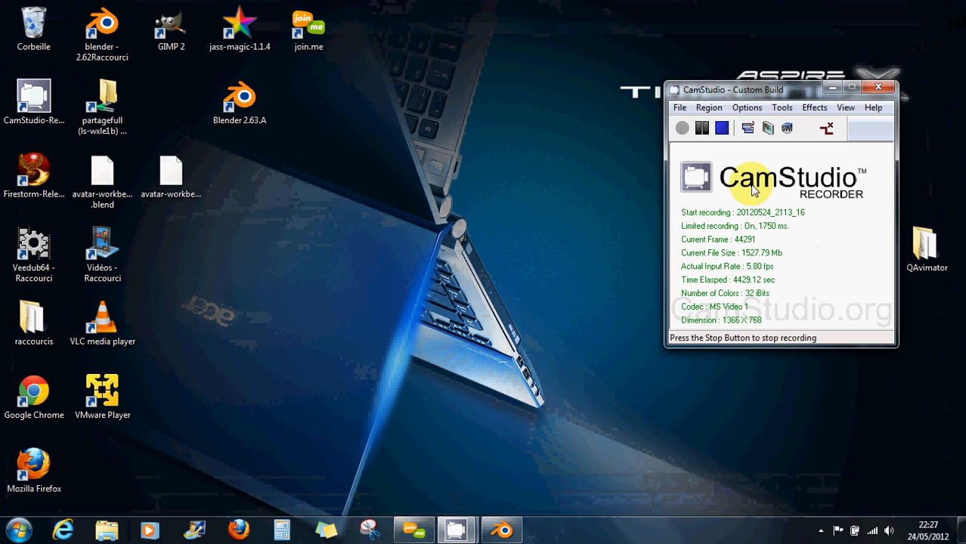
pyautogui.click(725, 131)
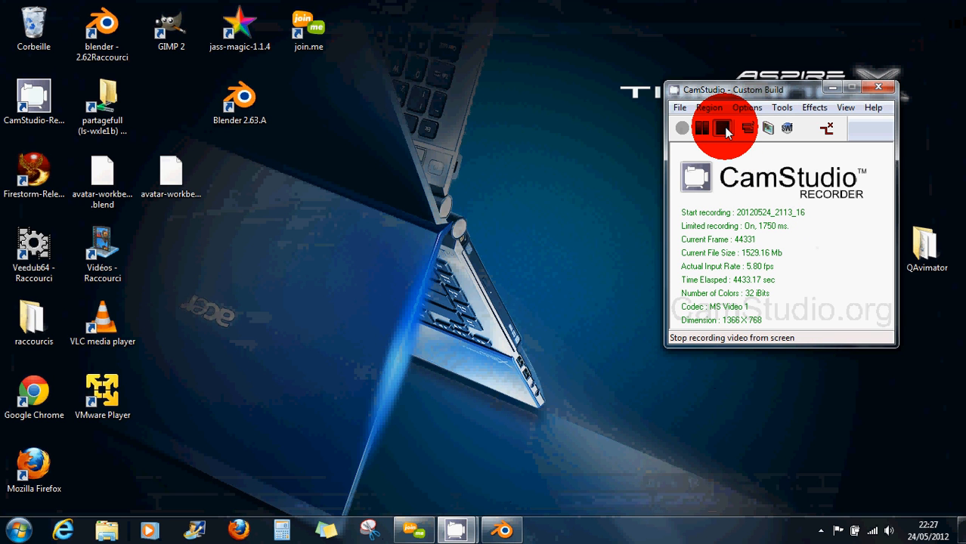